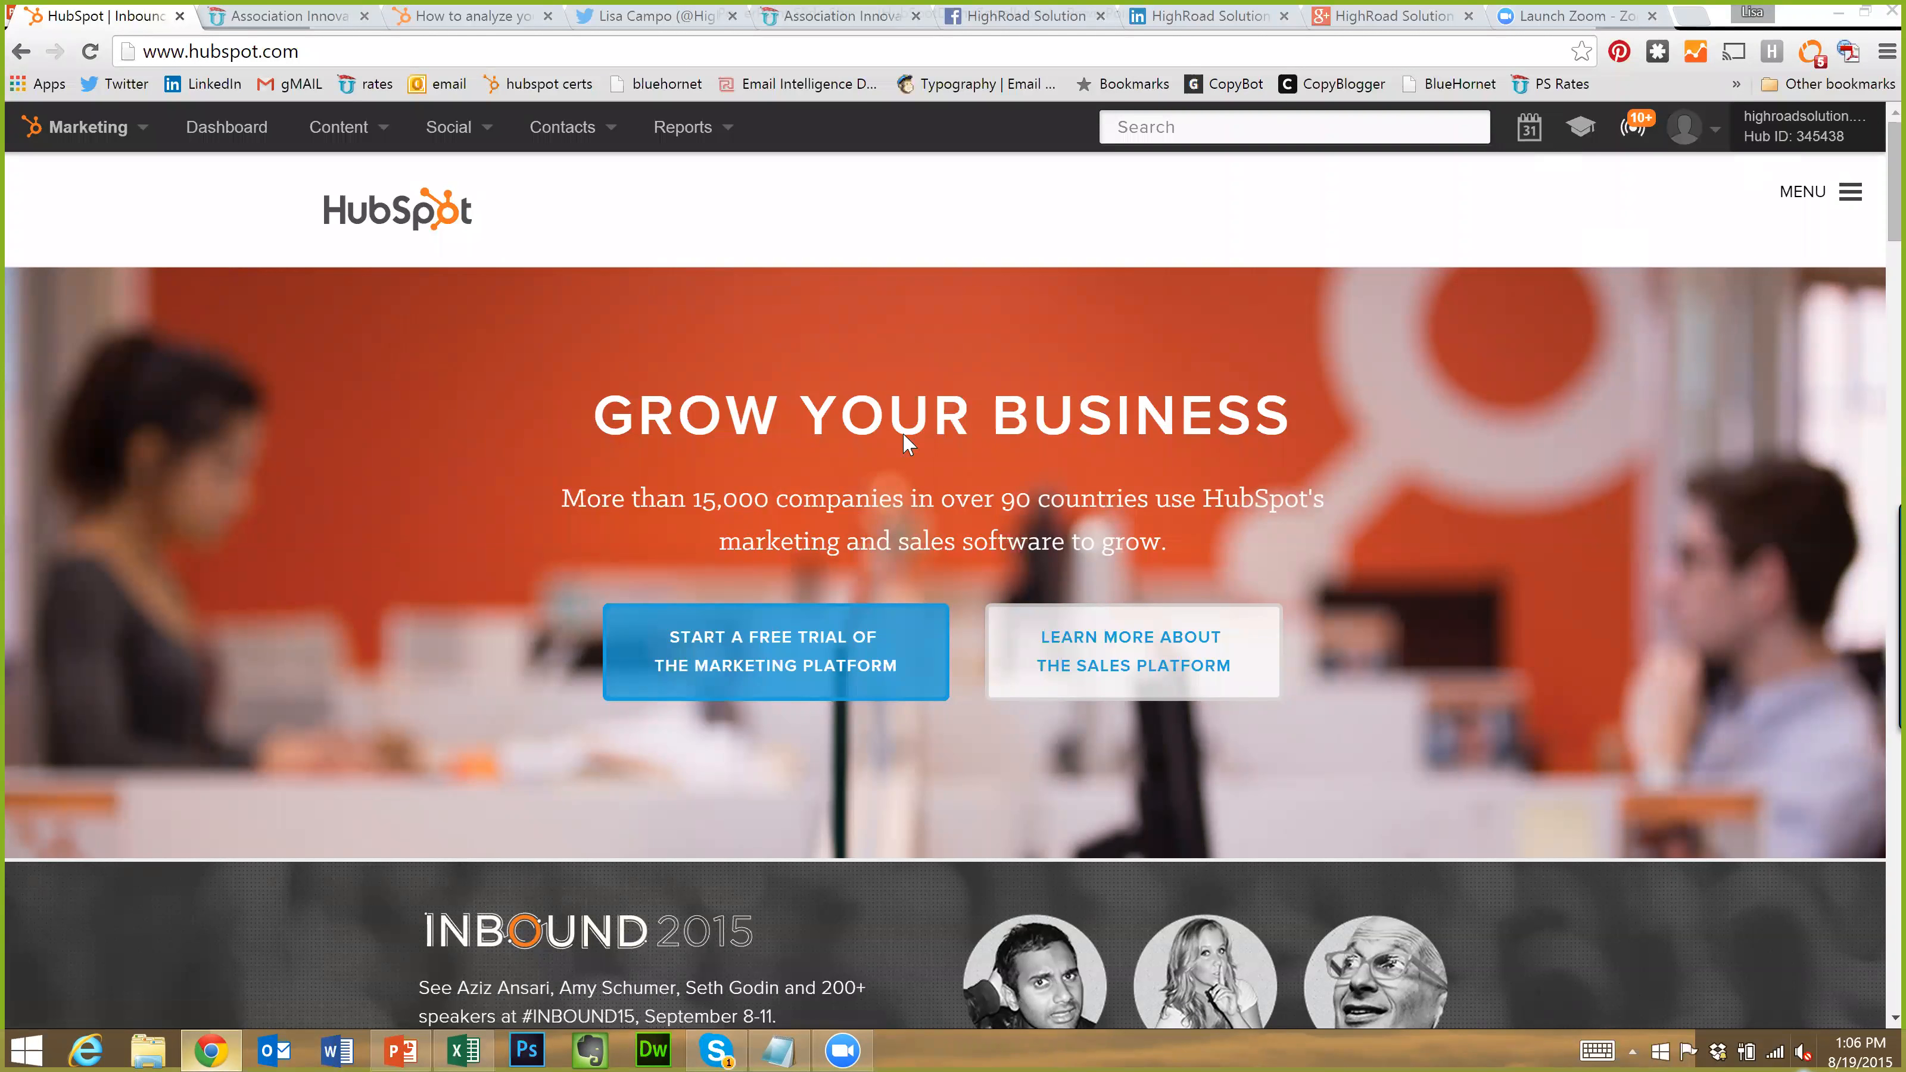
Open the social inbox and look over the accounts offered in its account filter
left_click(482, 131)
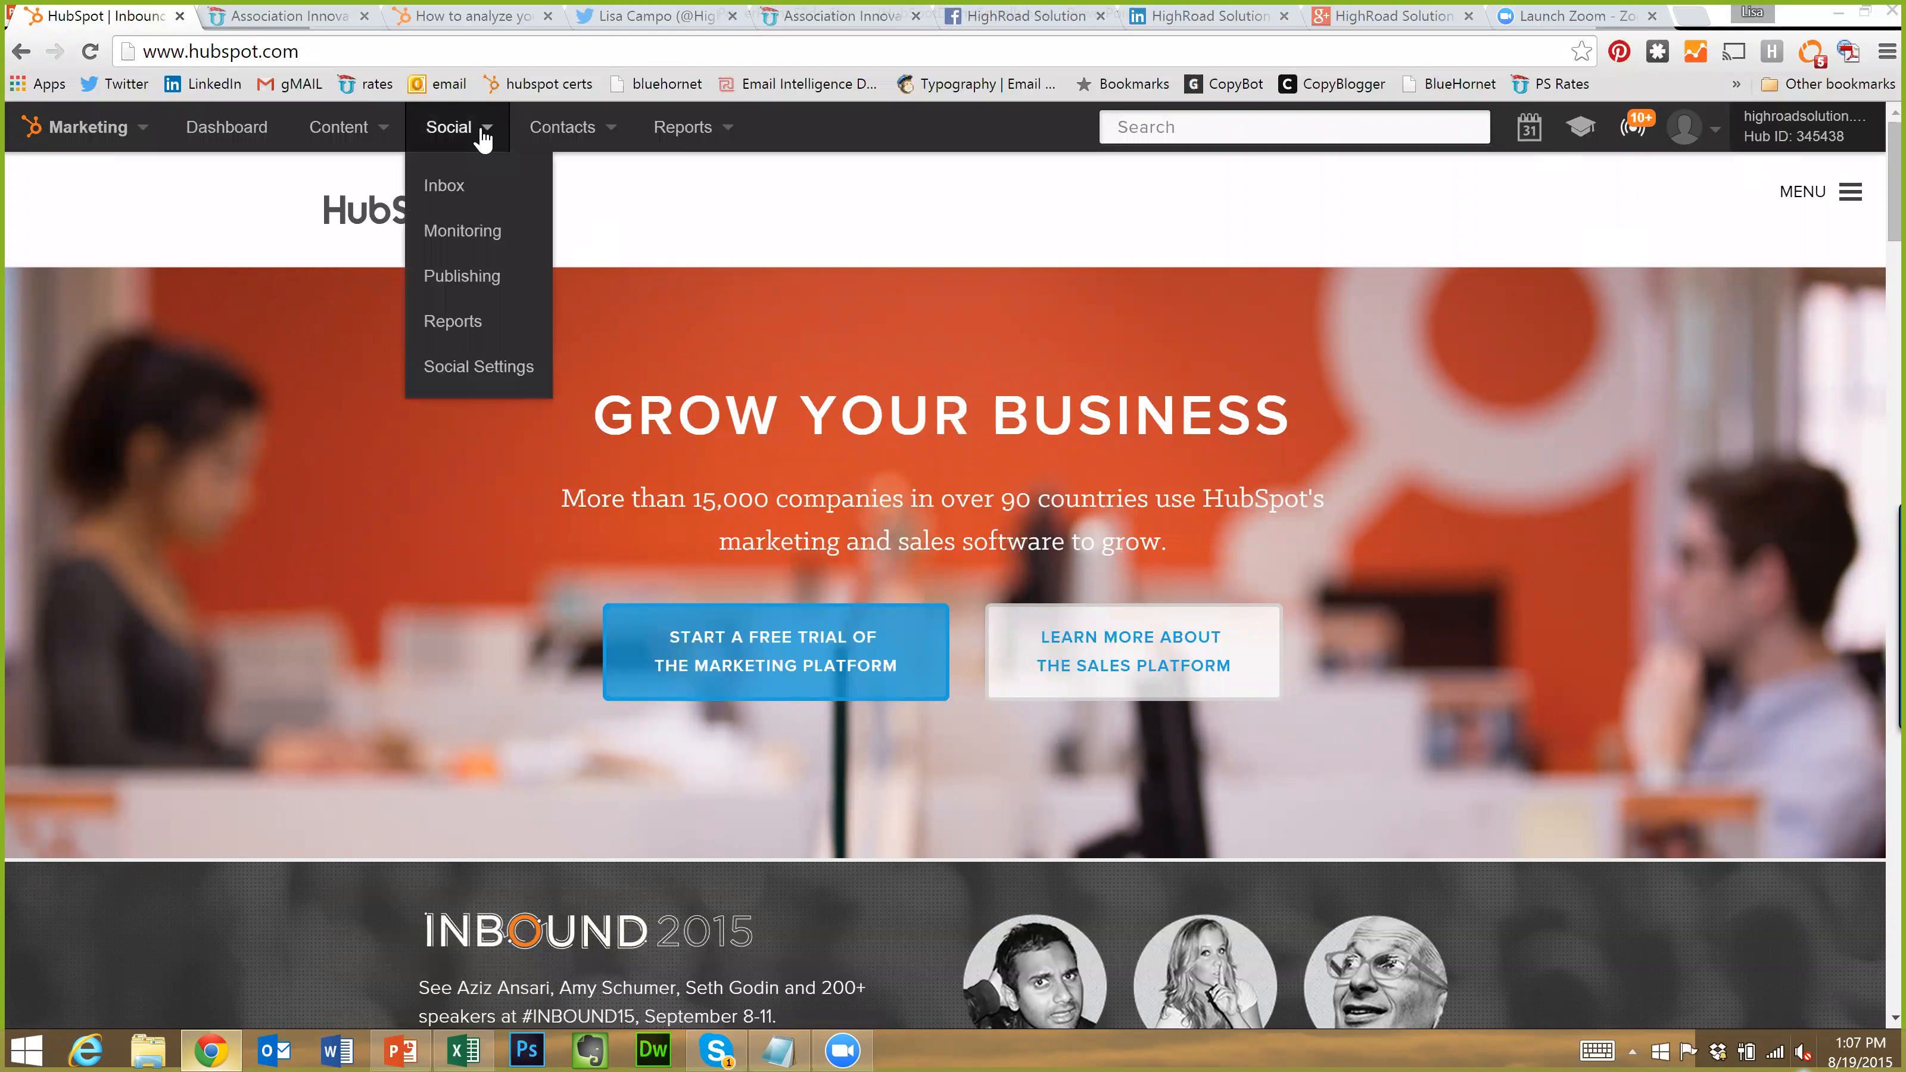
left_click(473, 186)
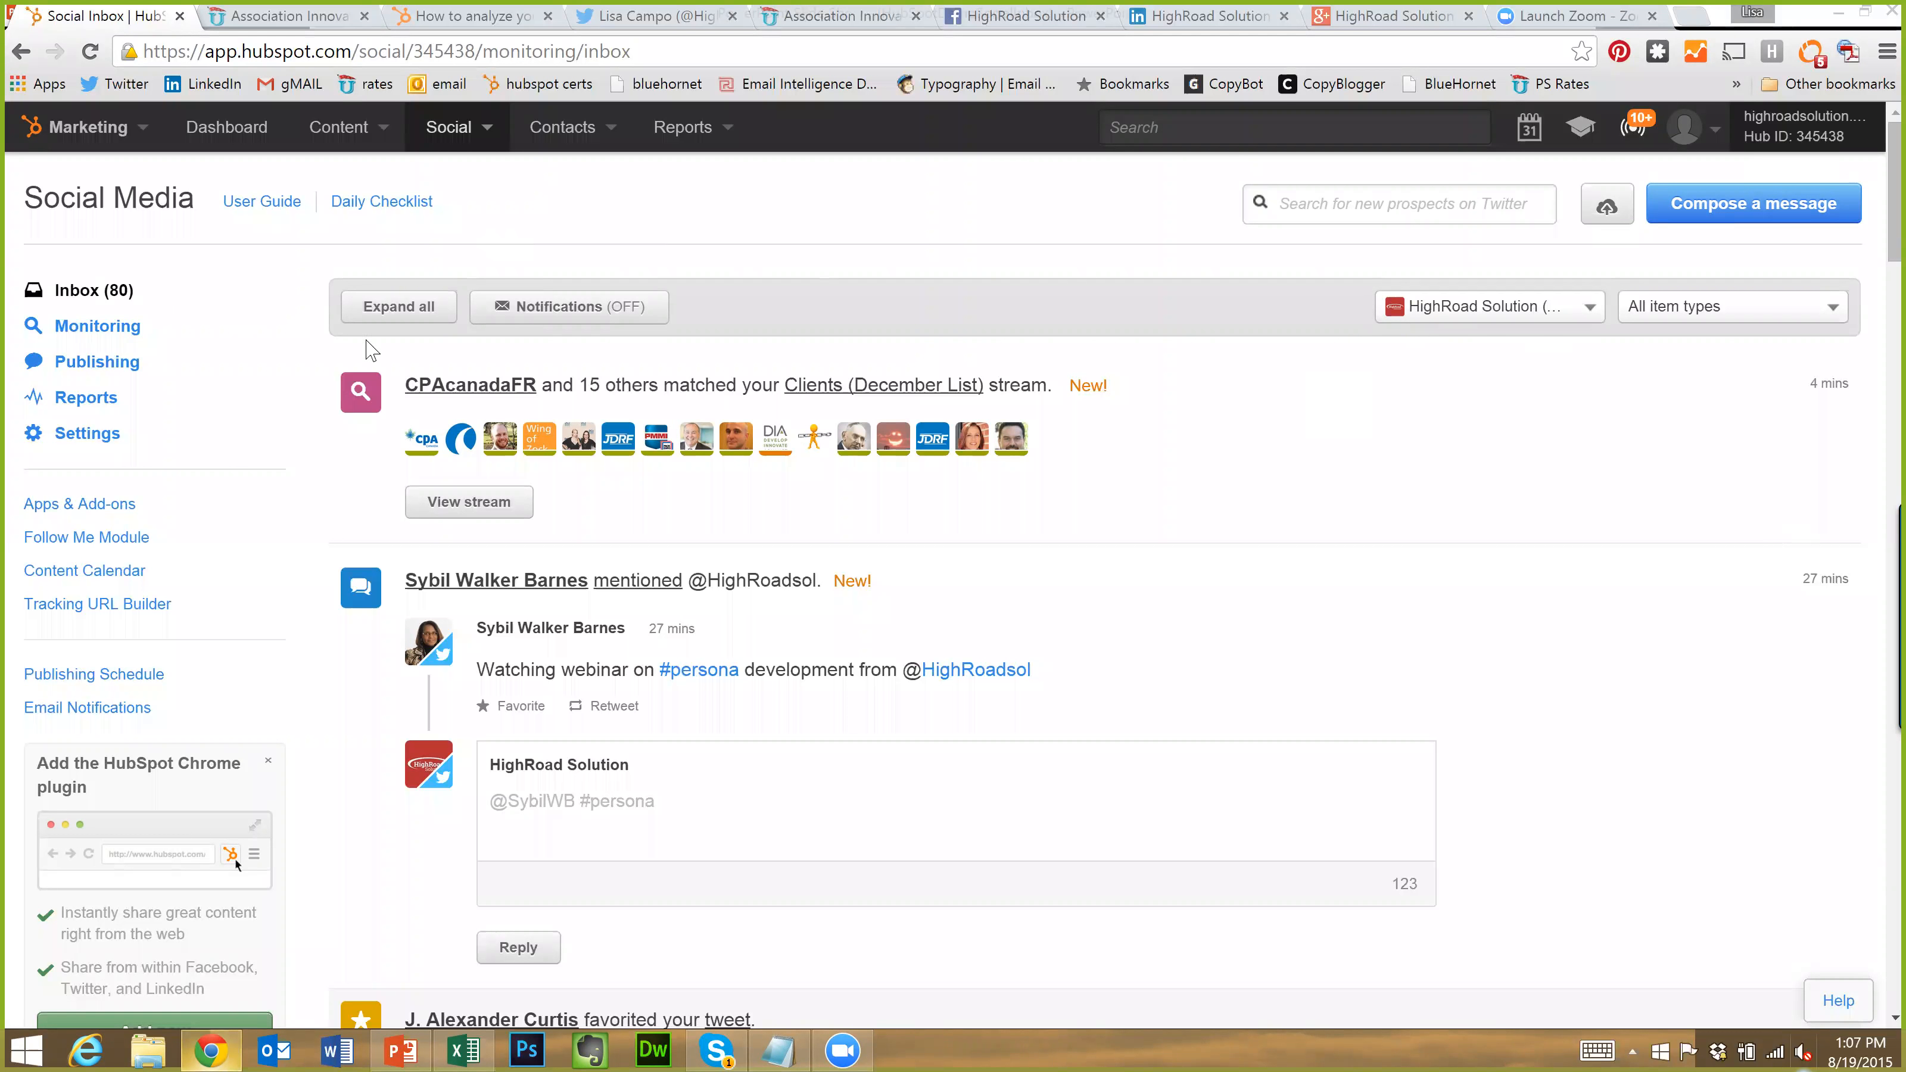
left_click(1561, 315)
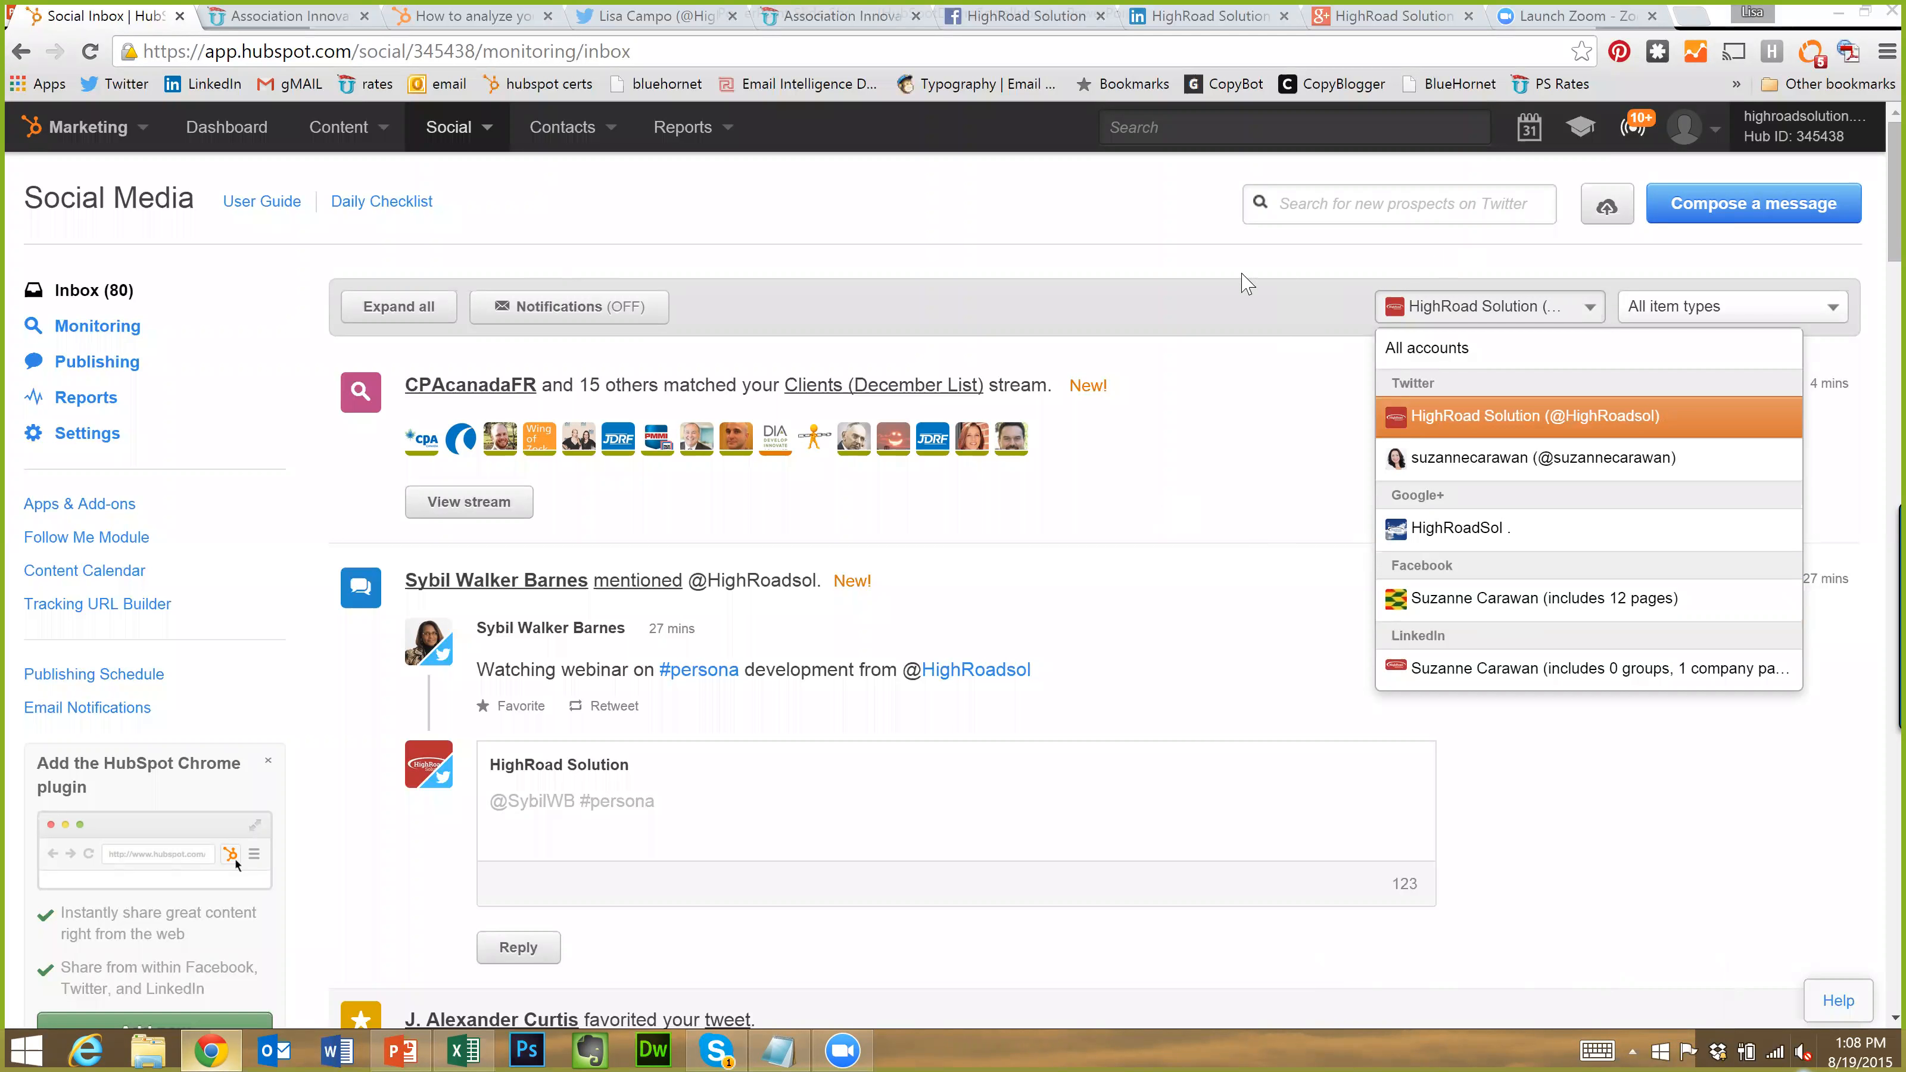
left_click(1385, 260)
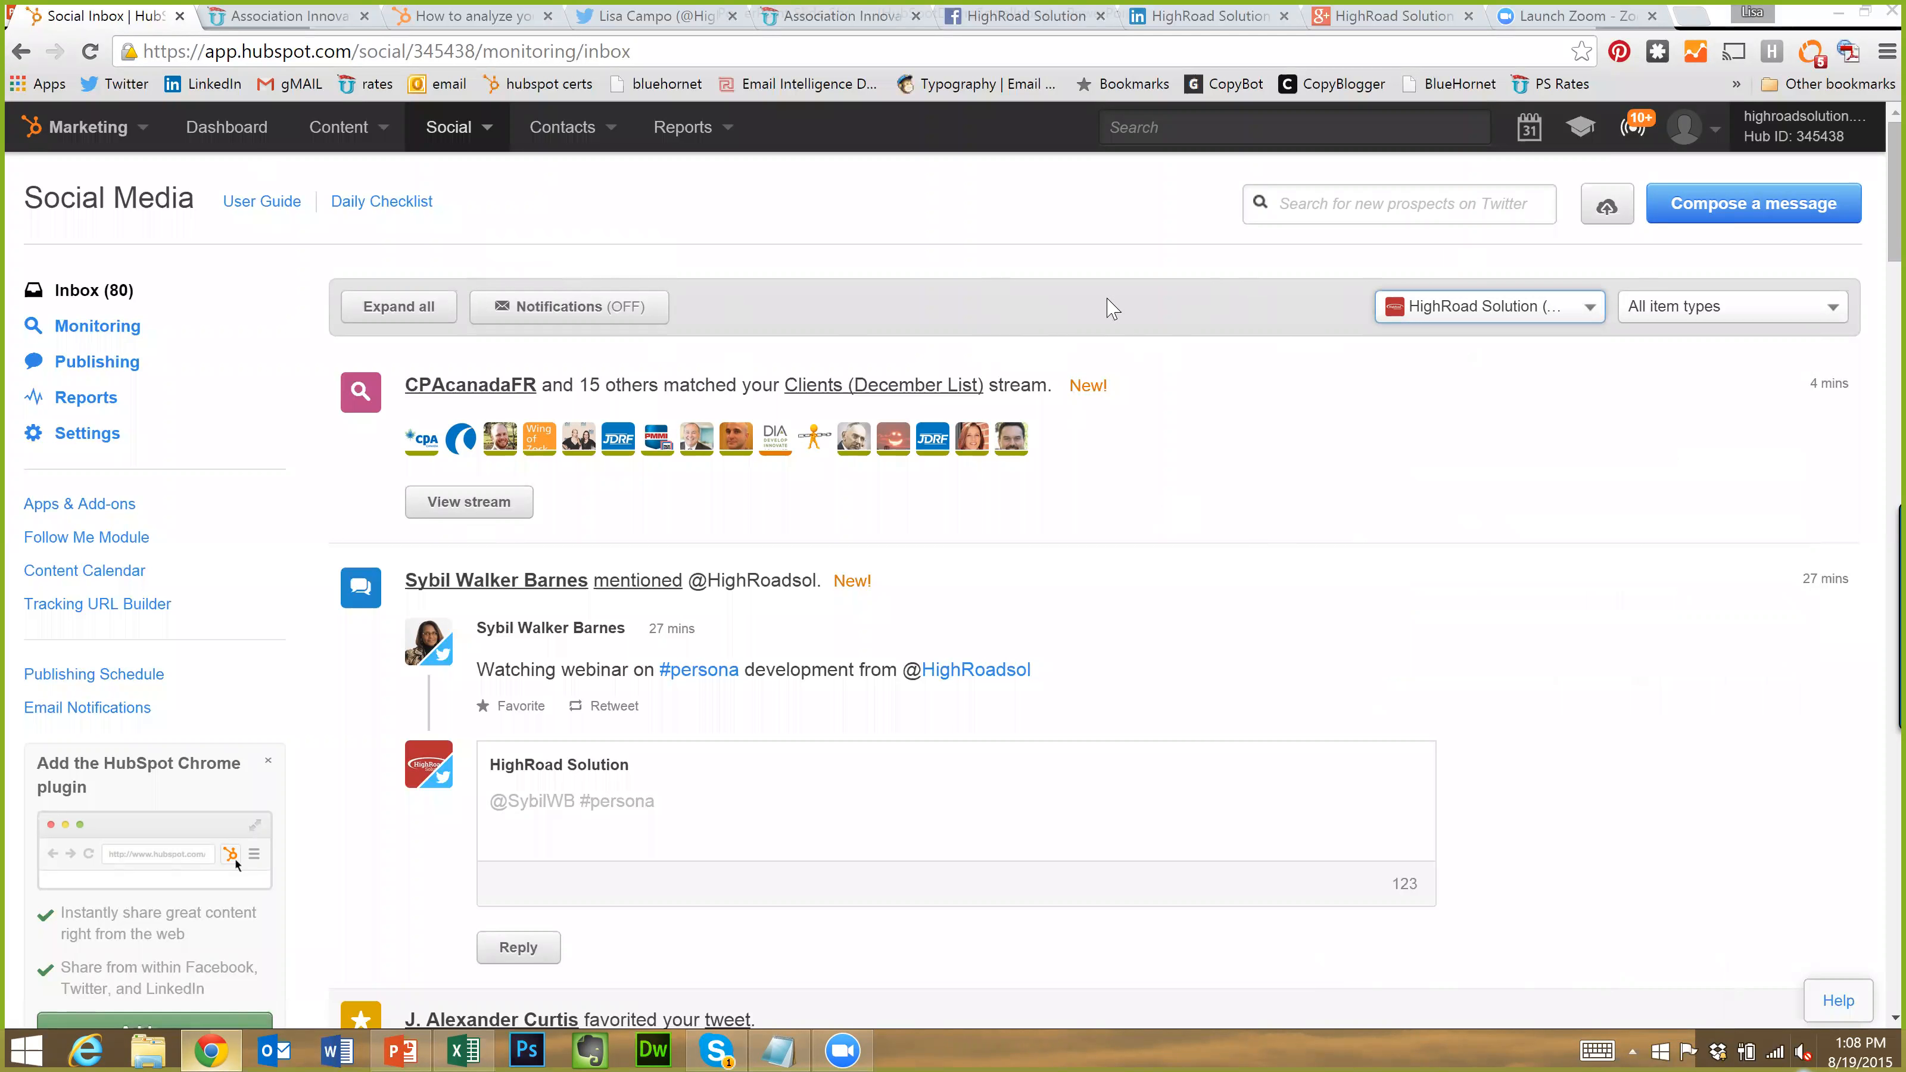
View the published social messages and look at the network and account options for composing a message, then close the composer
left_click(104, 364)
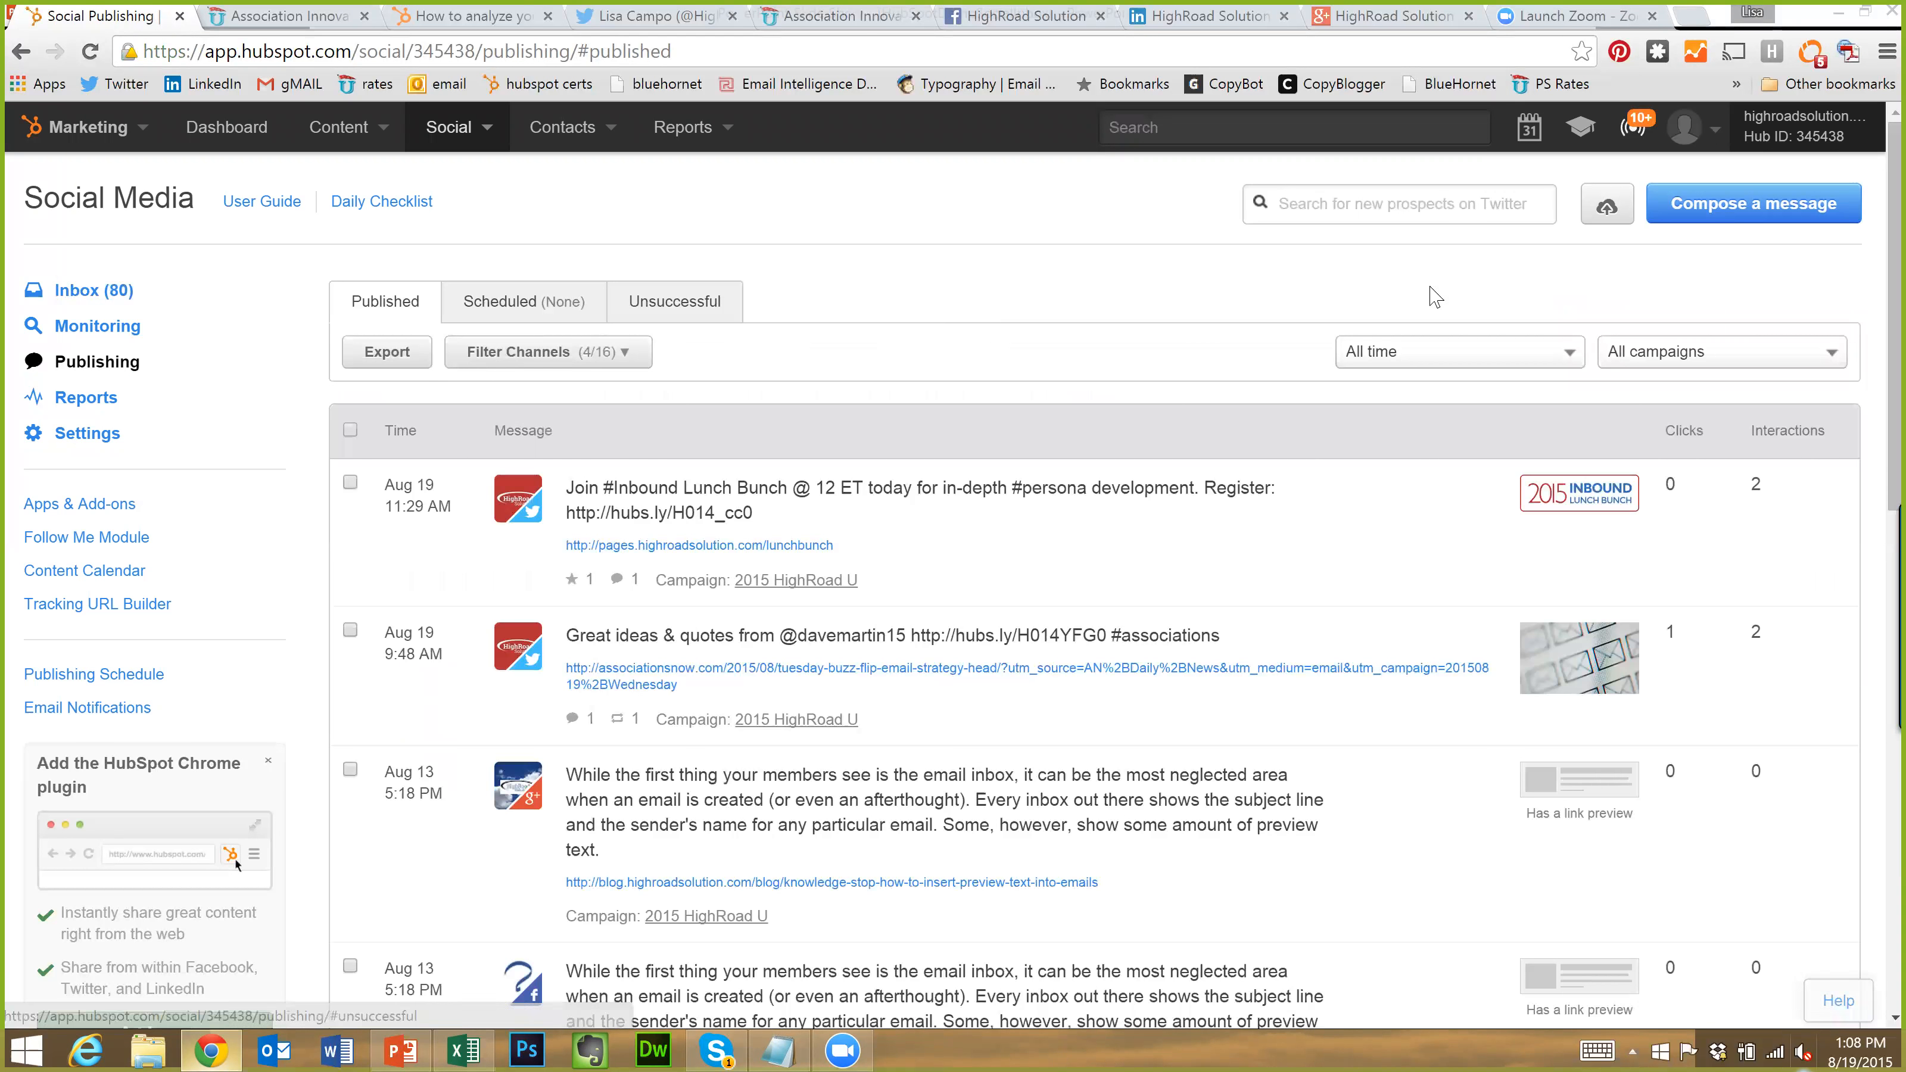
left_click(1721, 219)
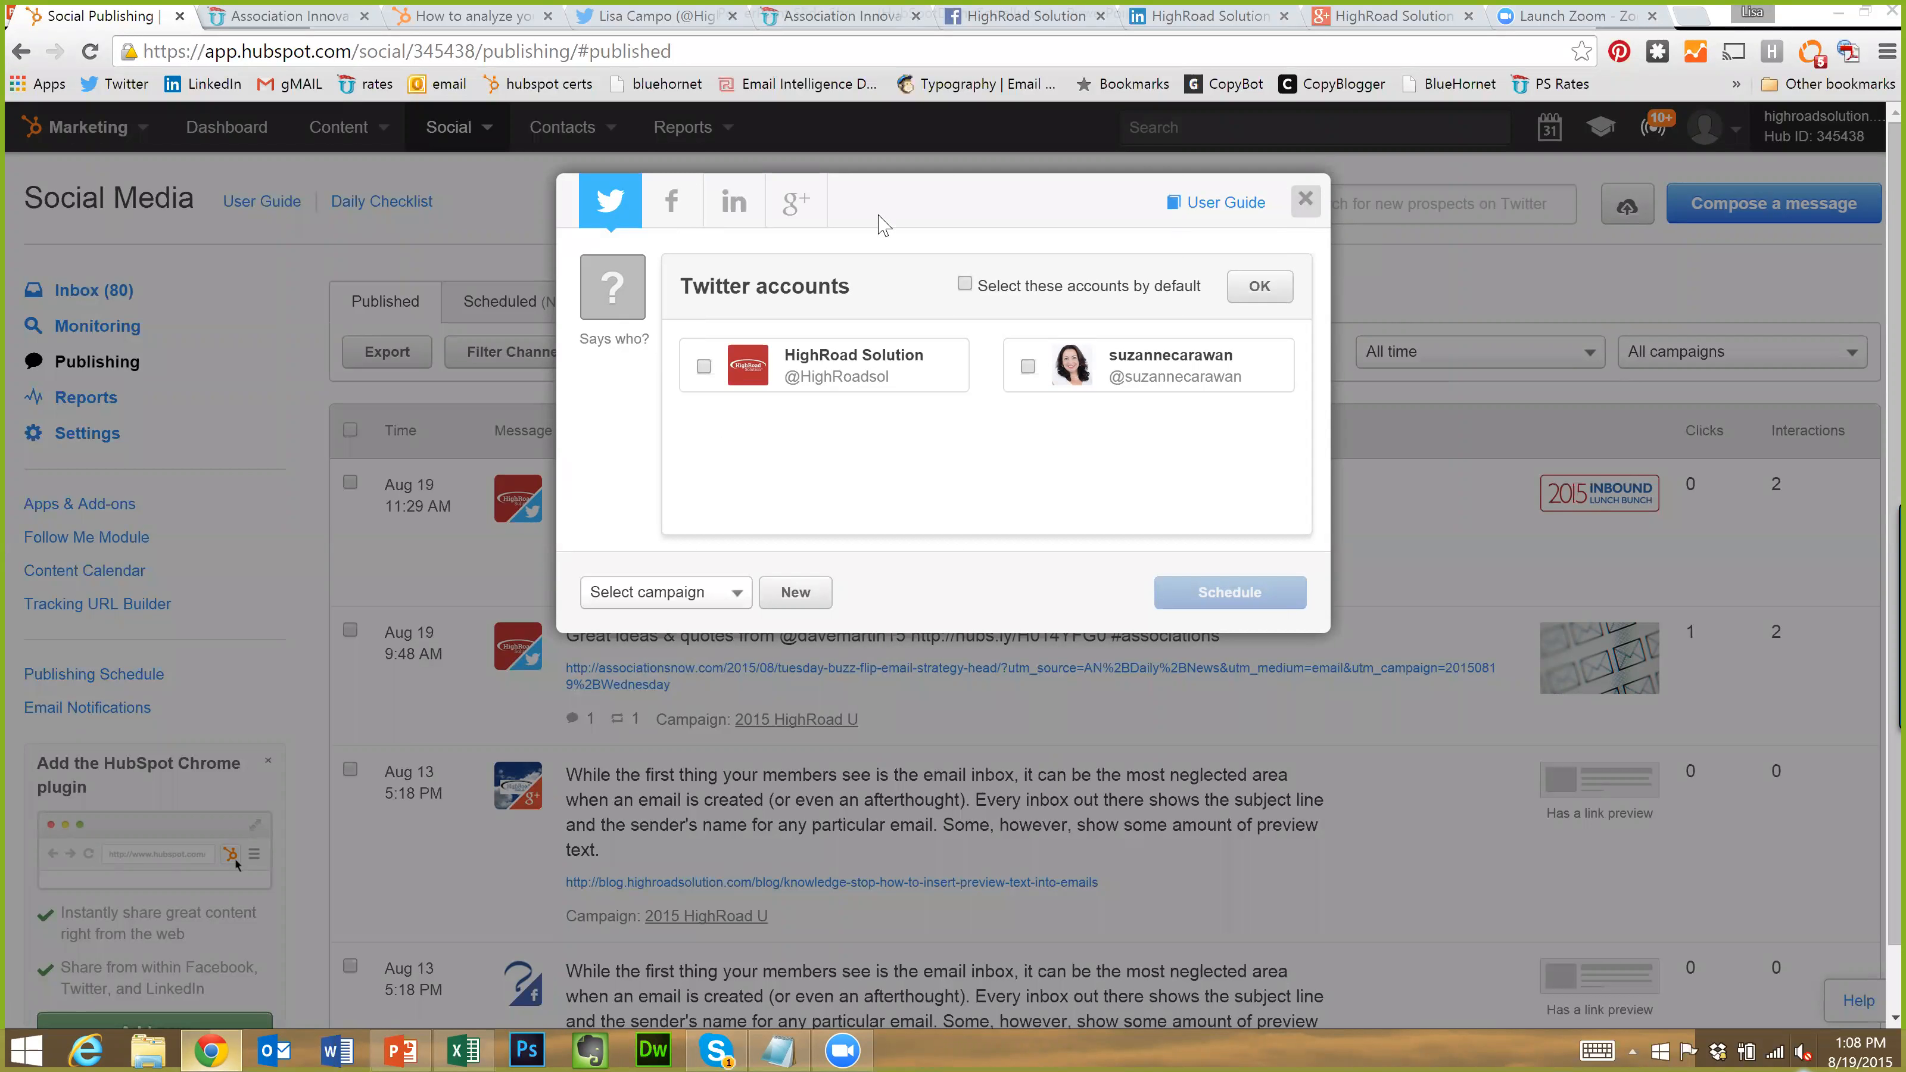
left_click(131, 352)
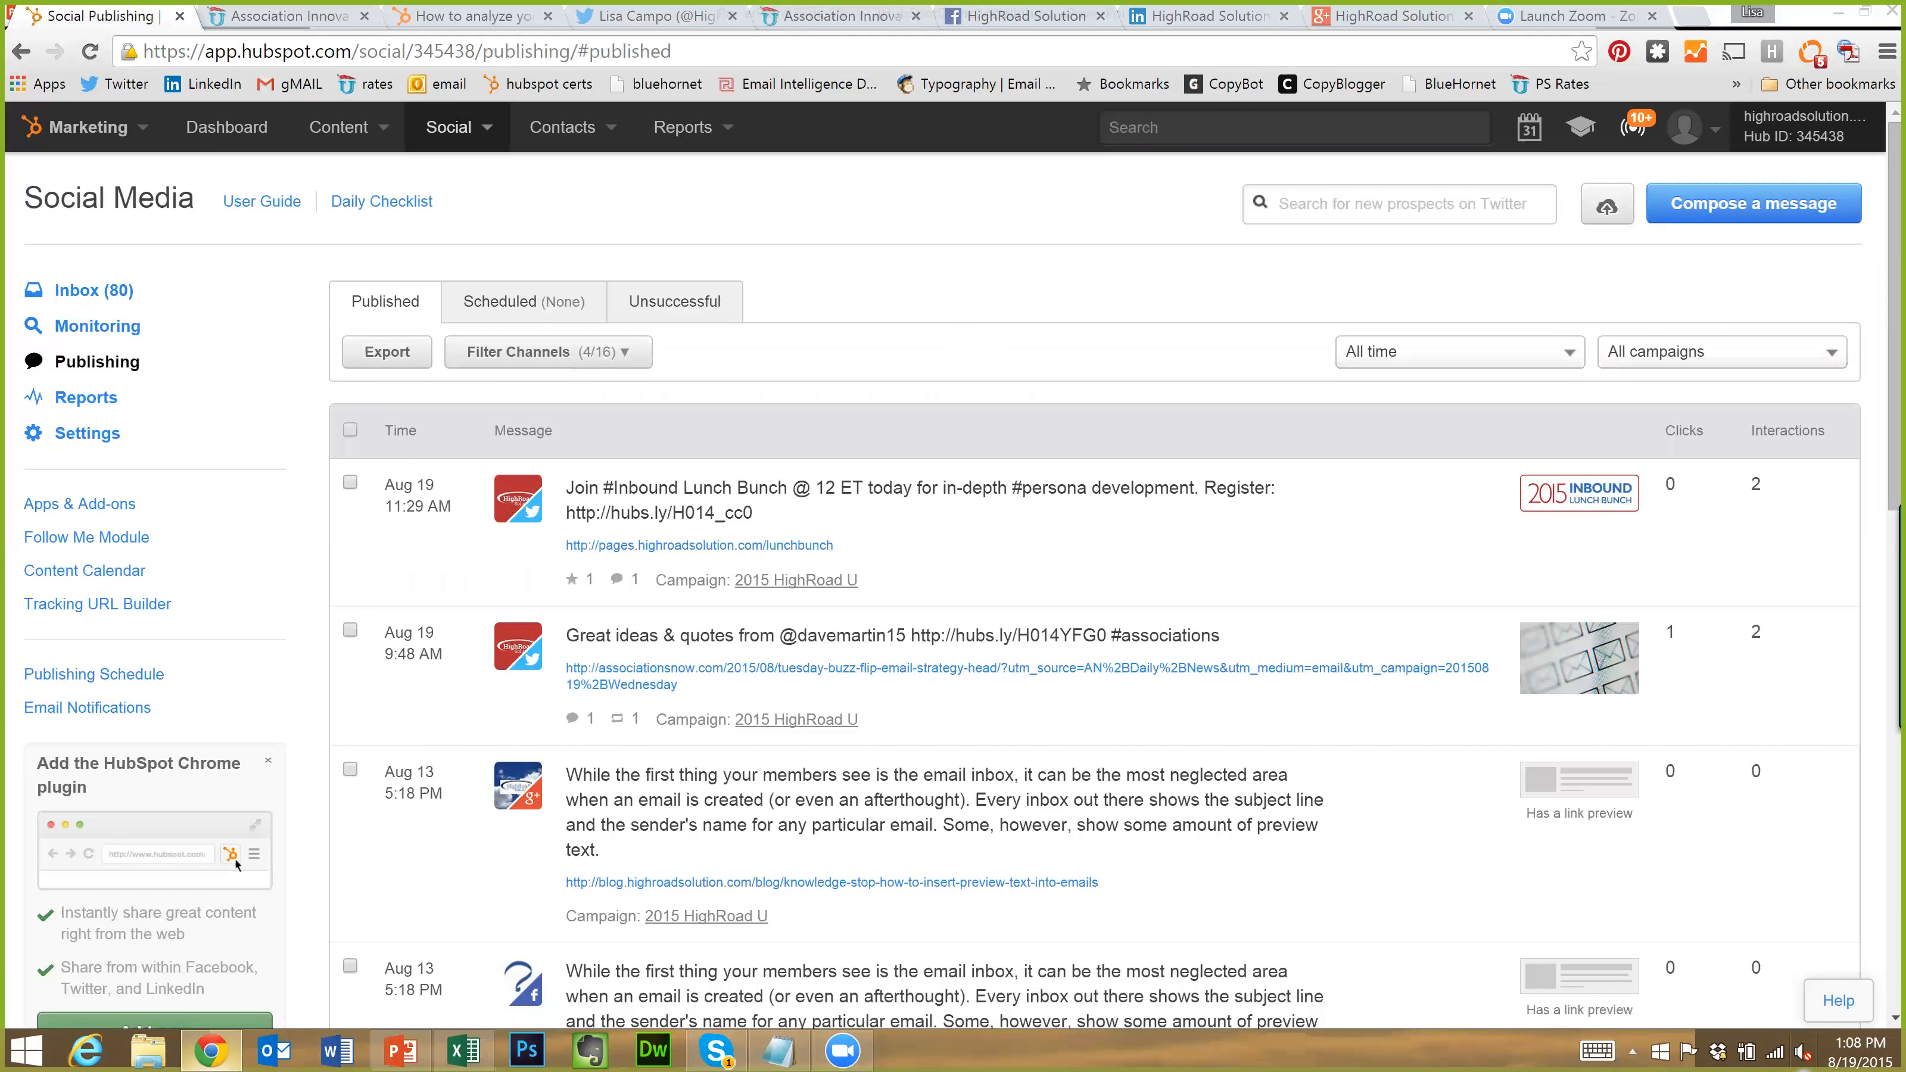
Open the Clients (December List) stream from the social inbox and browse its tweets
left_click(127, 294)
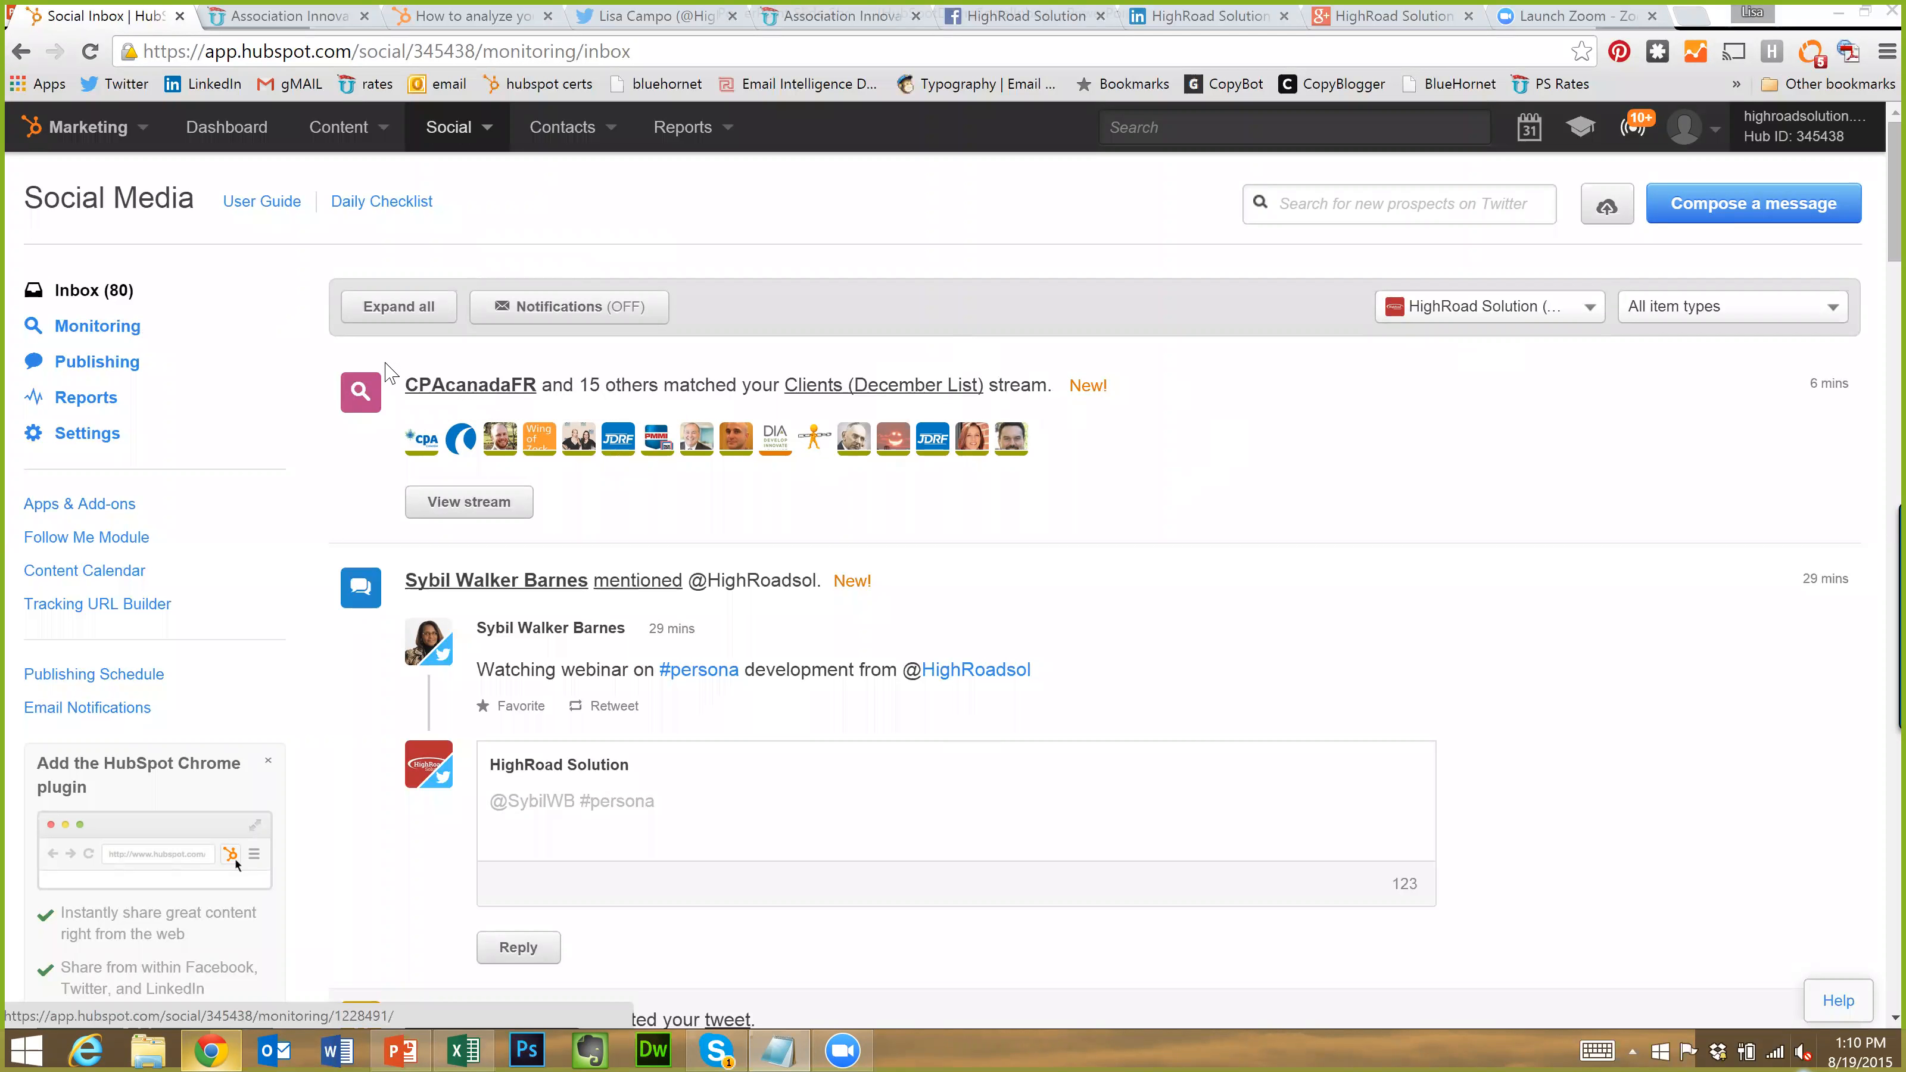
left_click(462, 510)
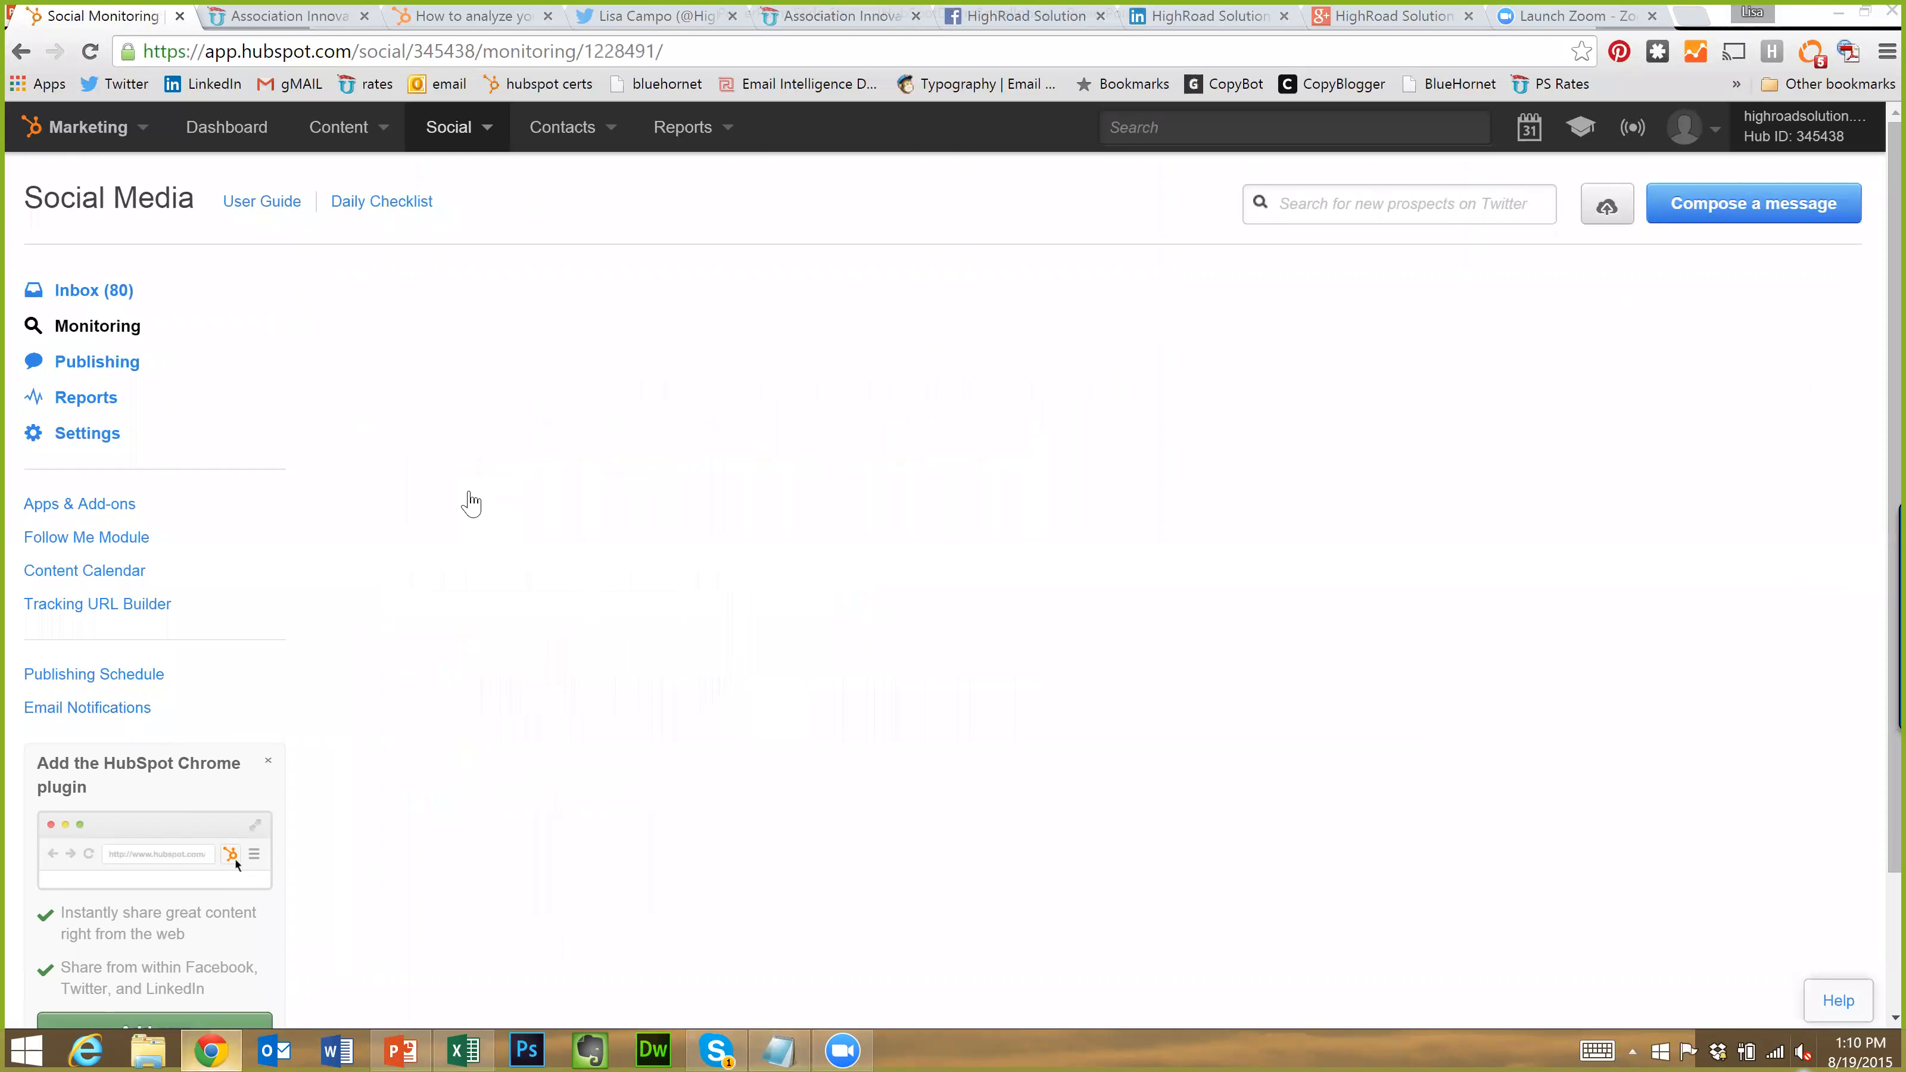
left_click(90, 331)
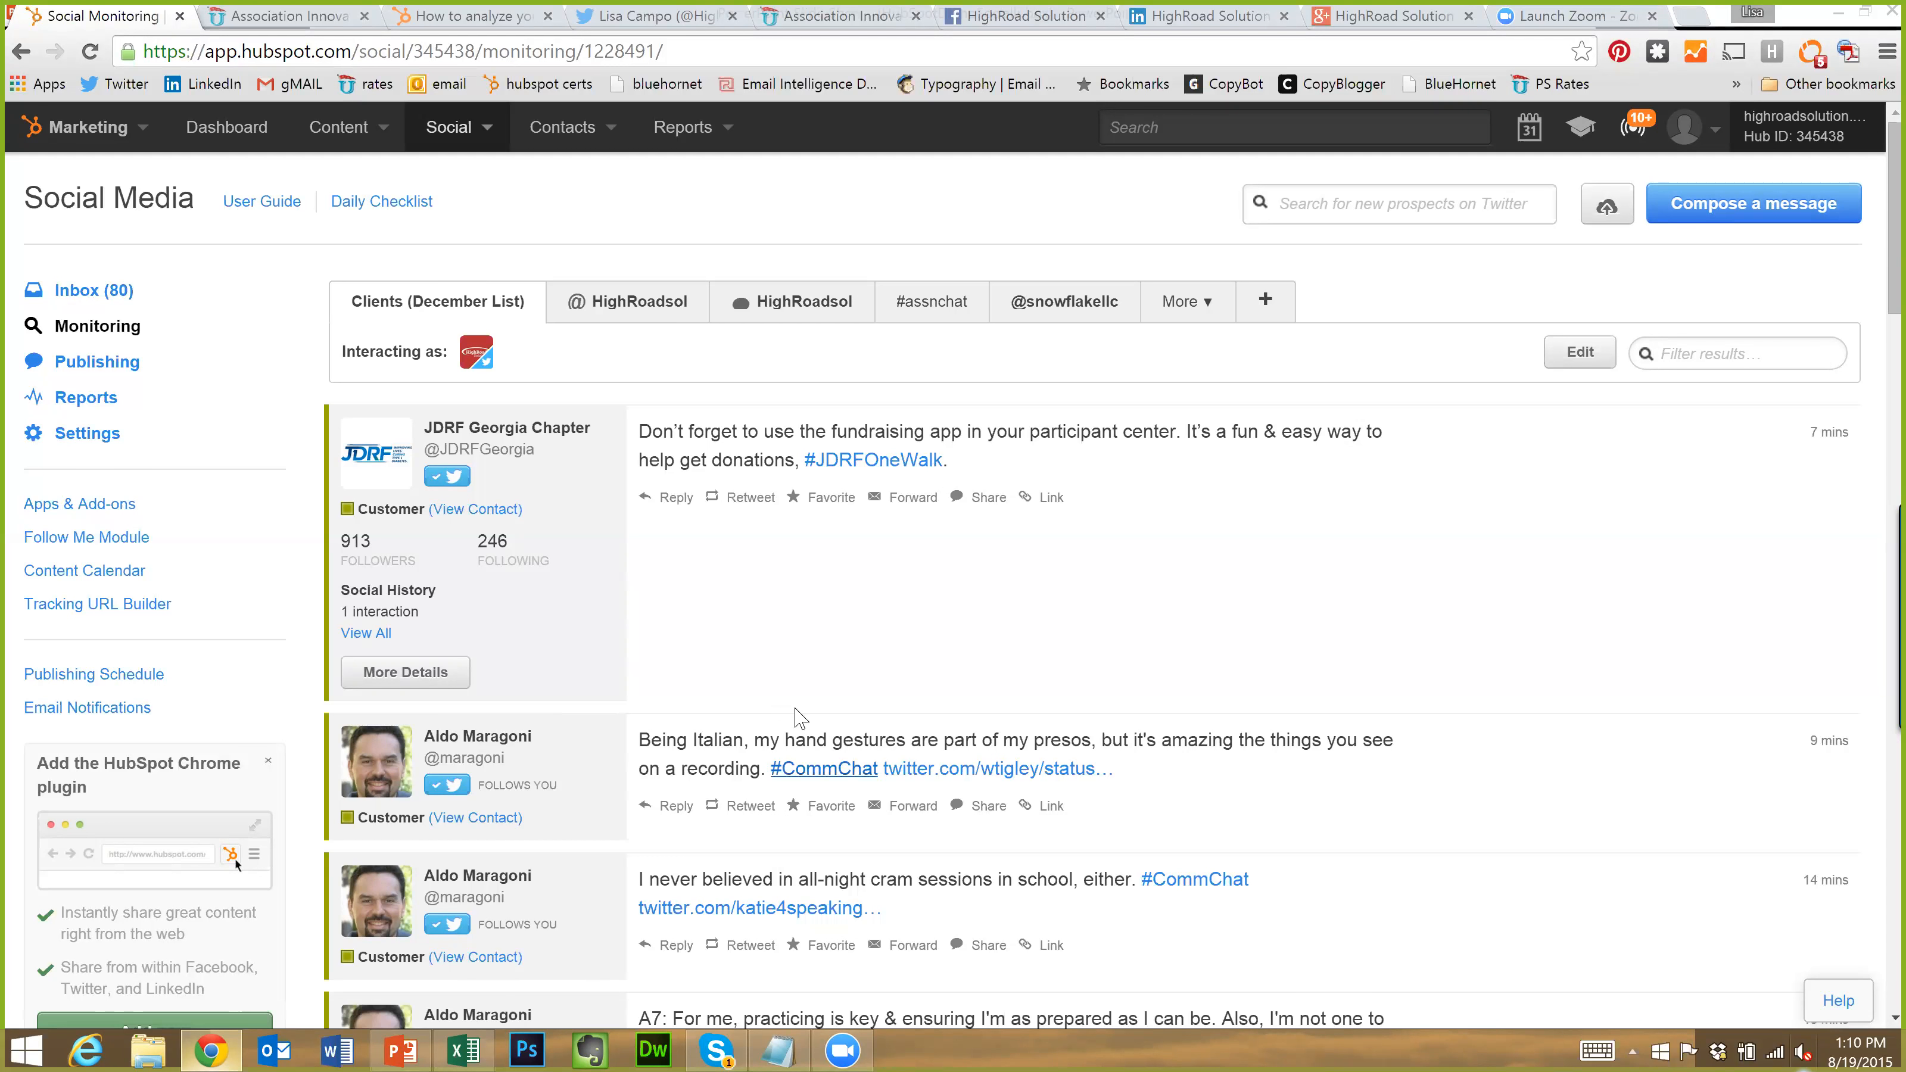
scroll(801, 720, "down", 4)
scroll(797, 710, "up", 5)
scroll(803, 717, "down", 2)
scroll(803, 718, "up", 2)
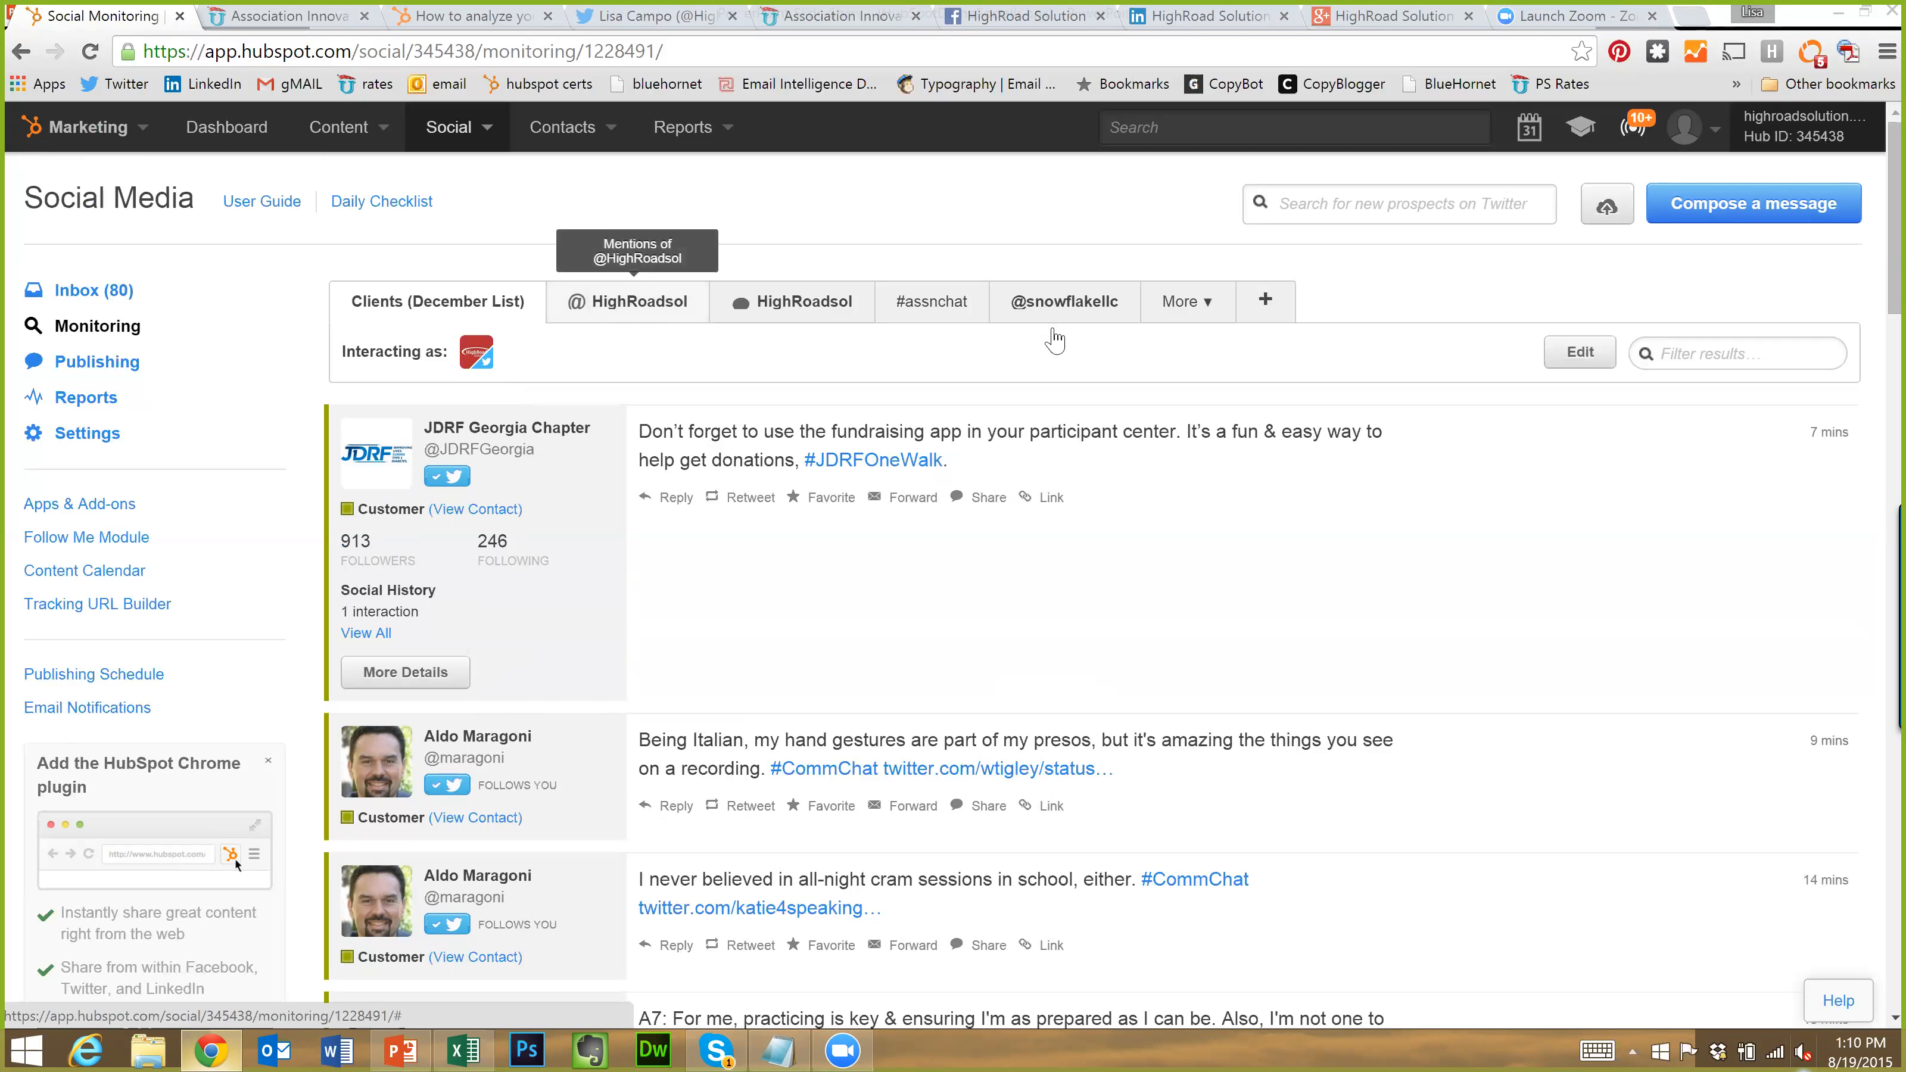
Set up a new monitoring stream for tweets from all of Twitter containing #associations, with matches notified through the Social Inbox
left_click(1268, 306)
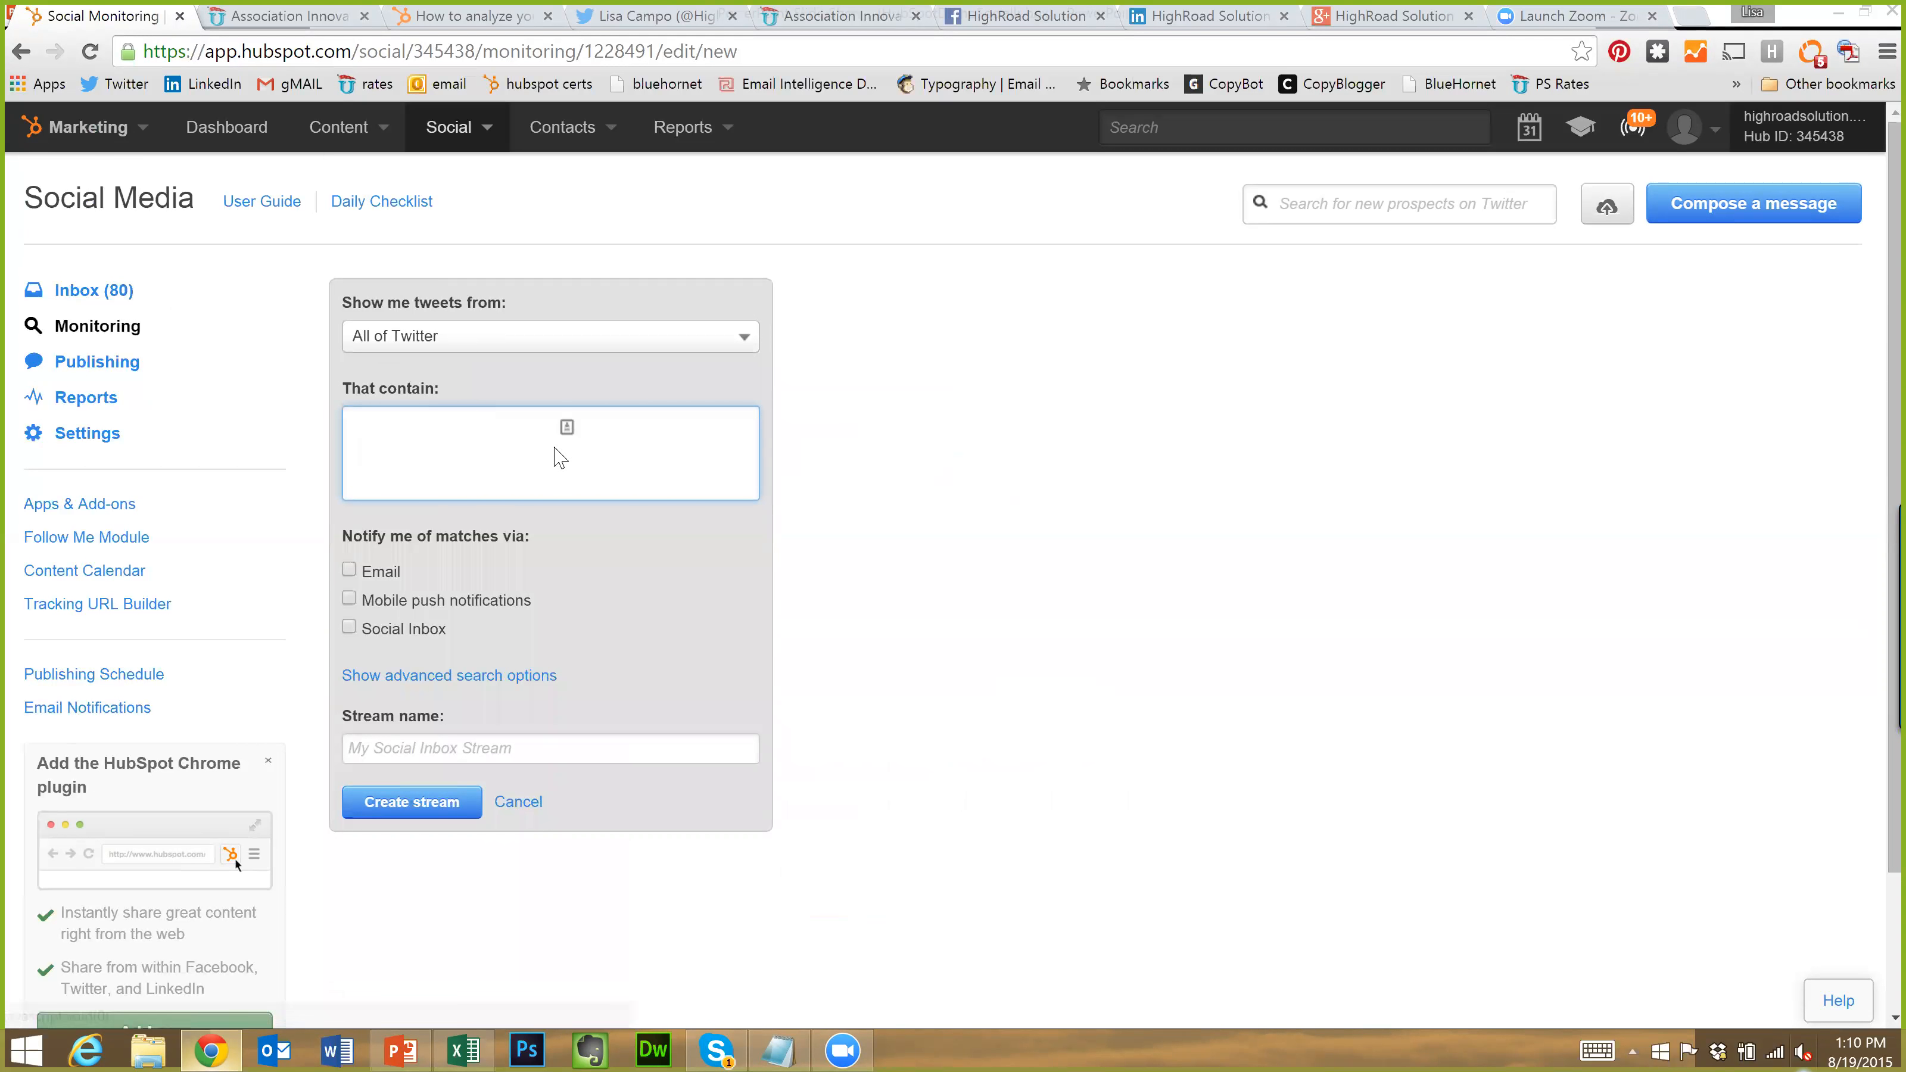
left_click(422, 347)
left_click(421, 347)
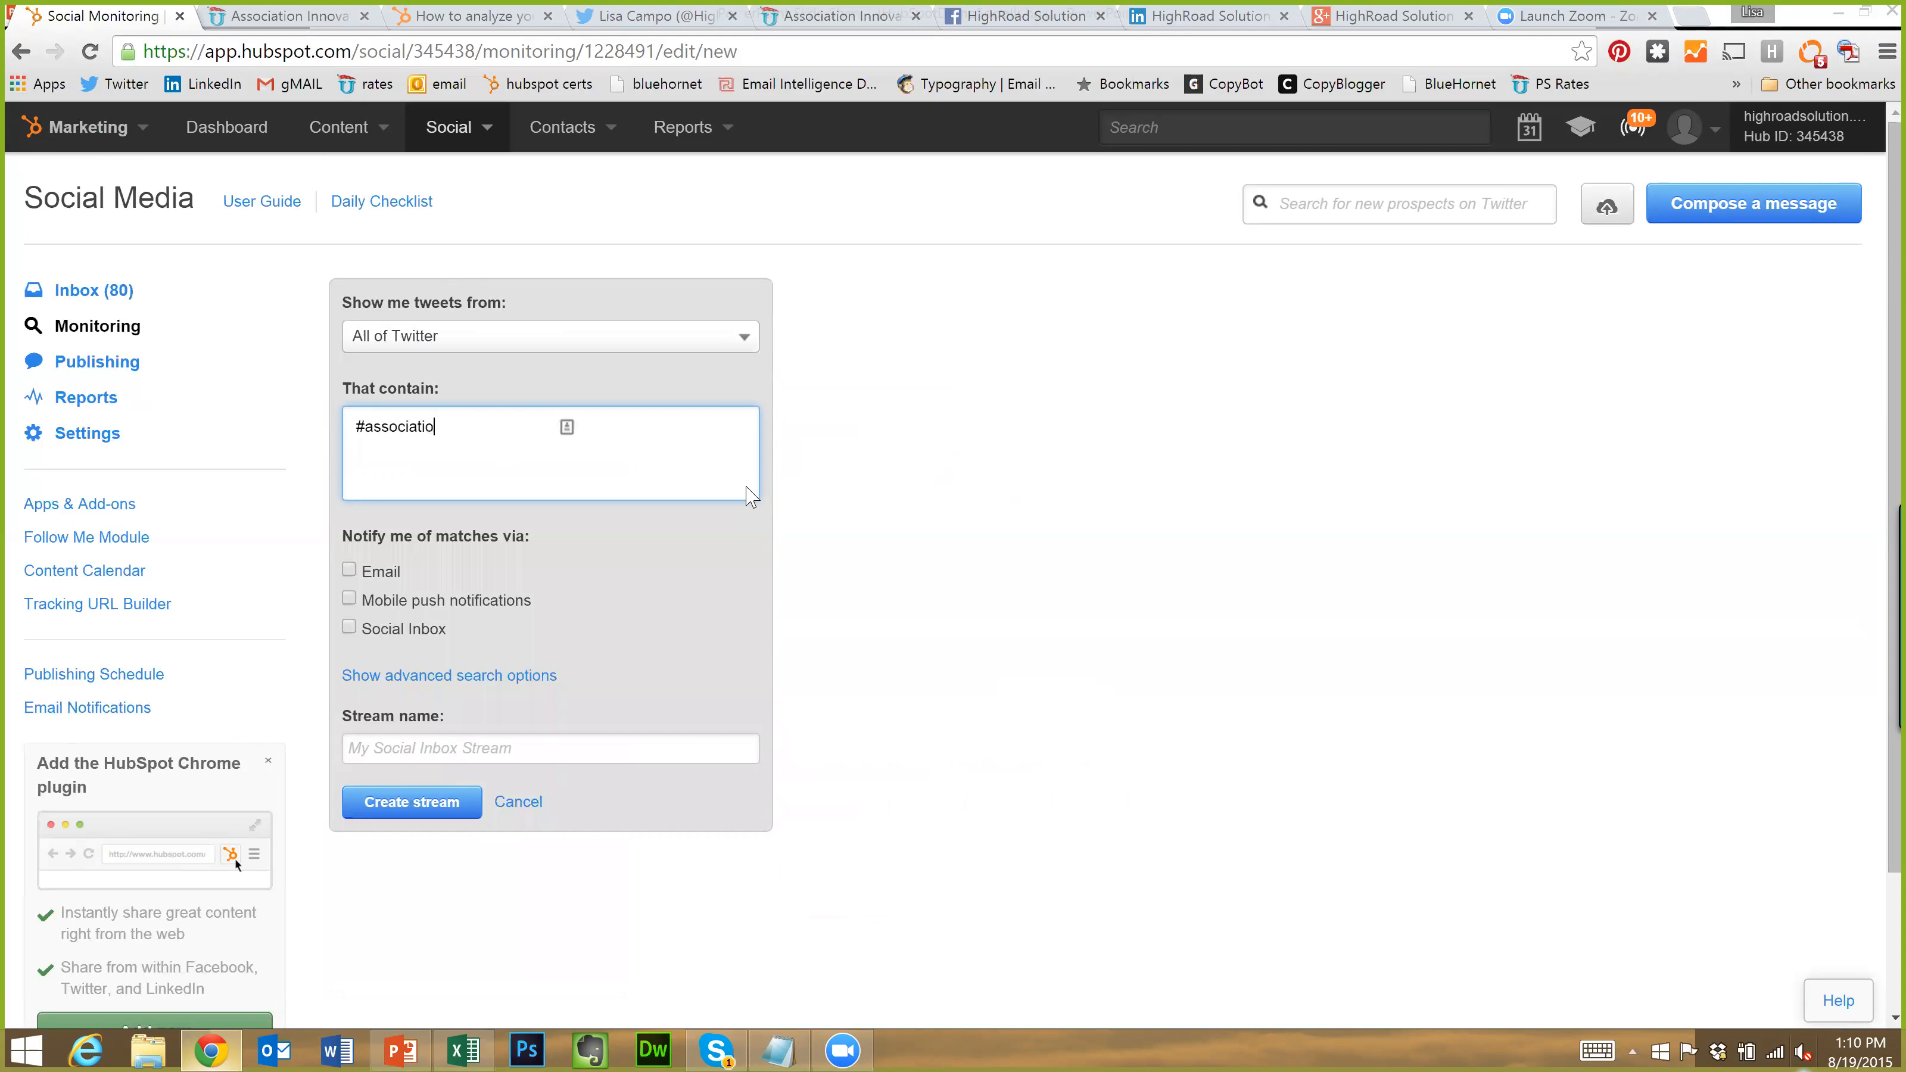
type("ns")
left_click(350, 628)
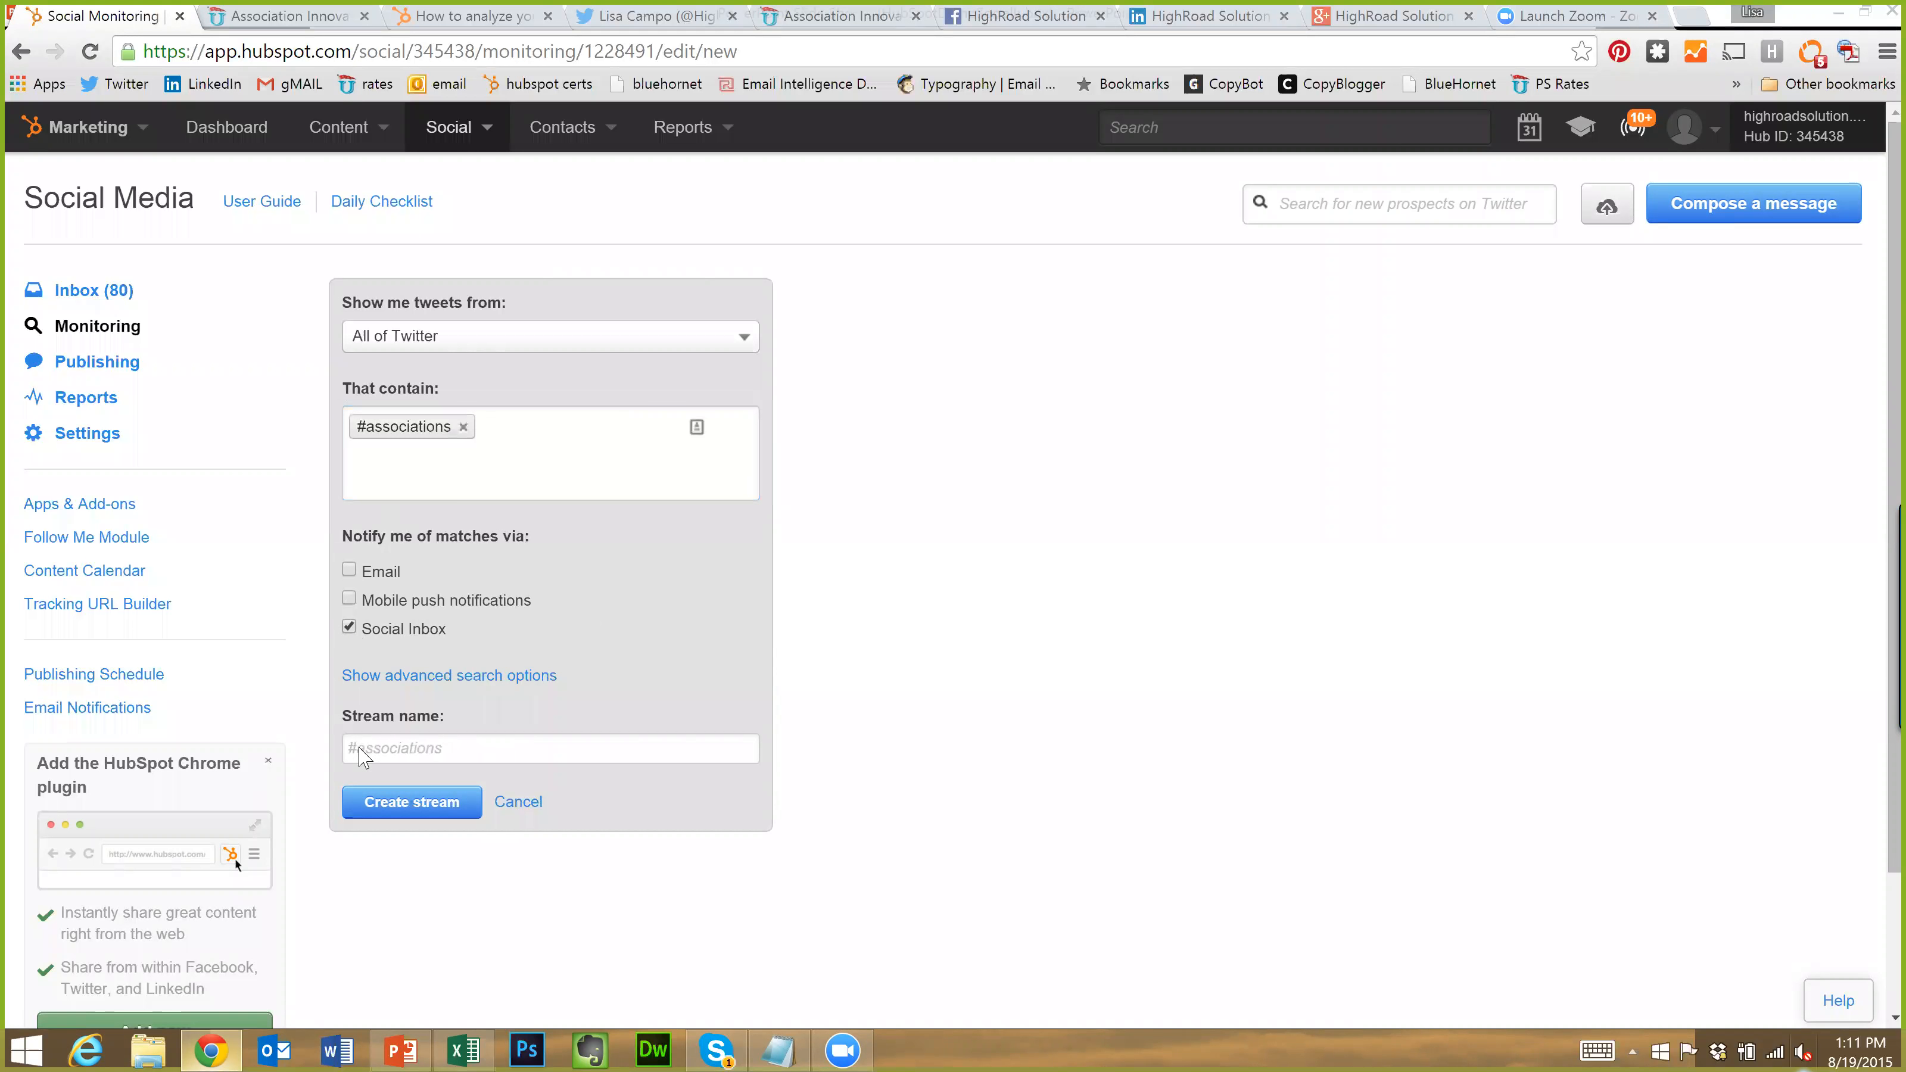
Name the stream "Associations Hashtag" and create it
left_click(480, 749)
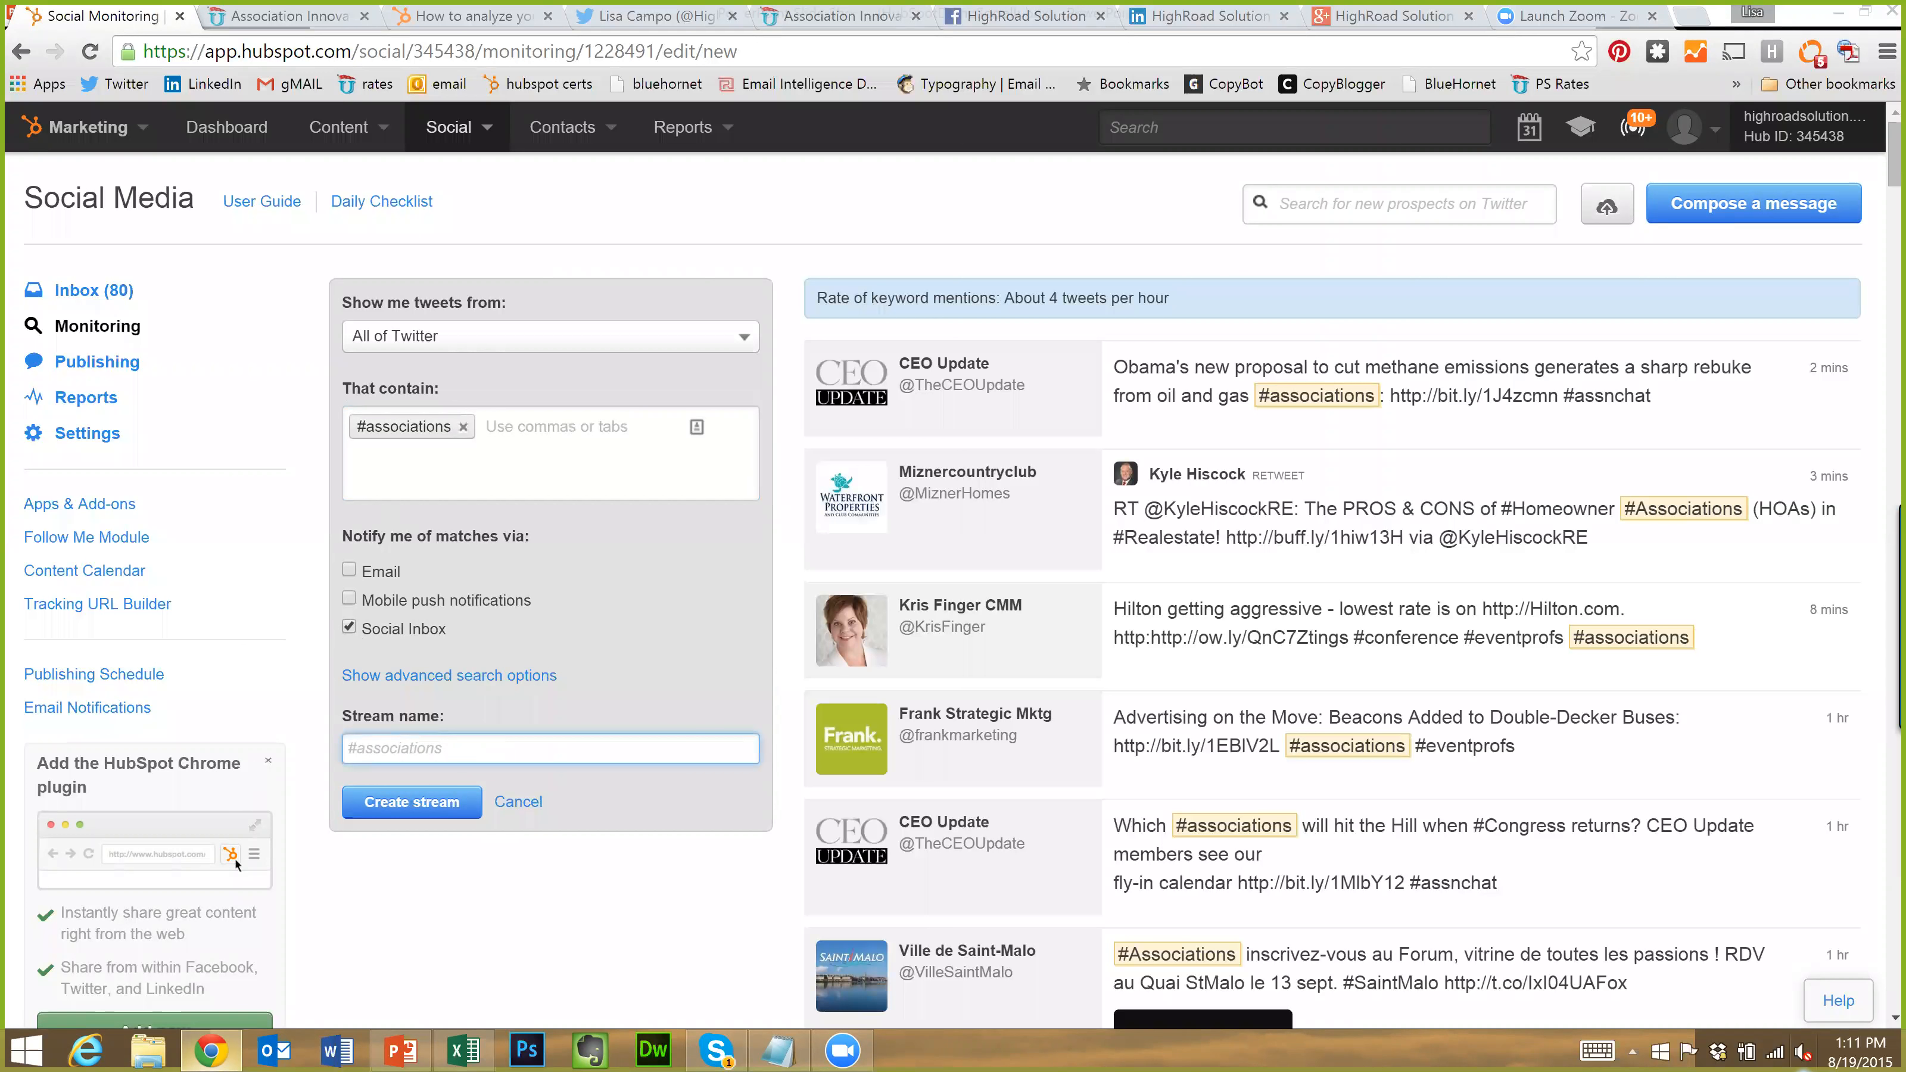
type("Associations Hashtag")
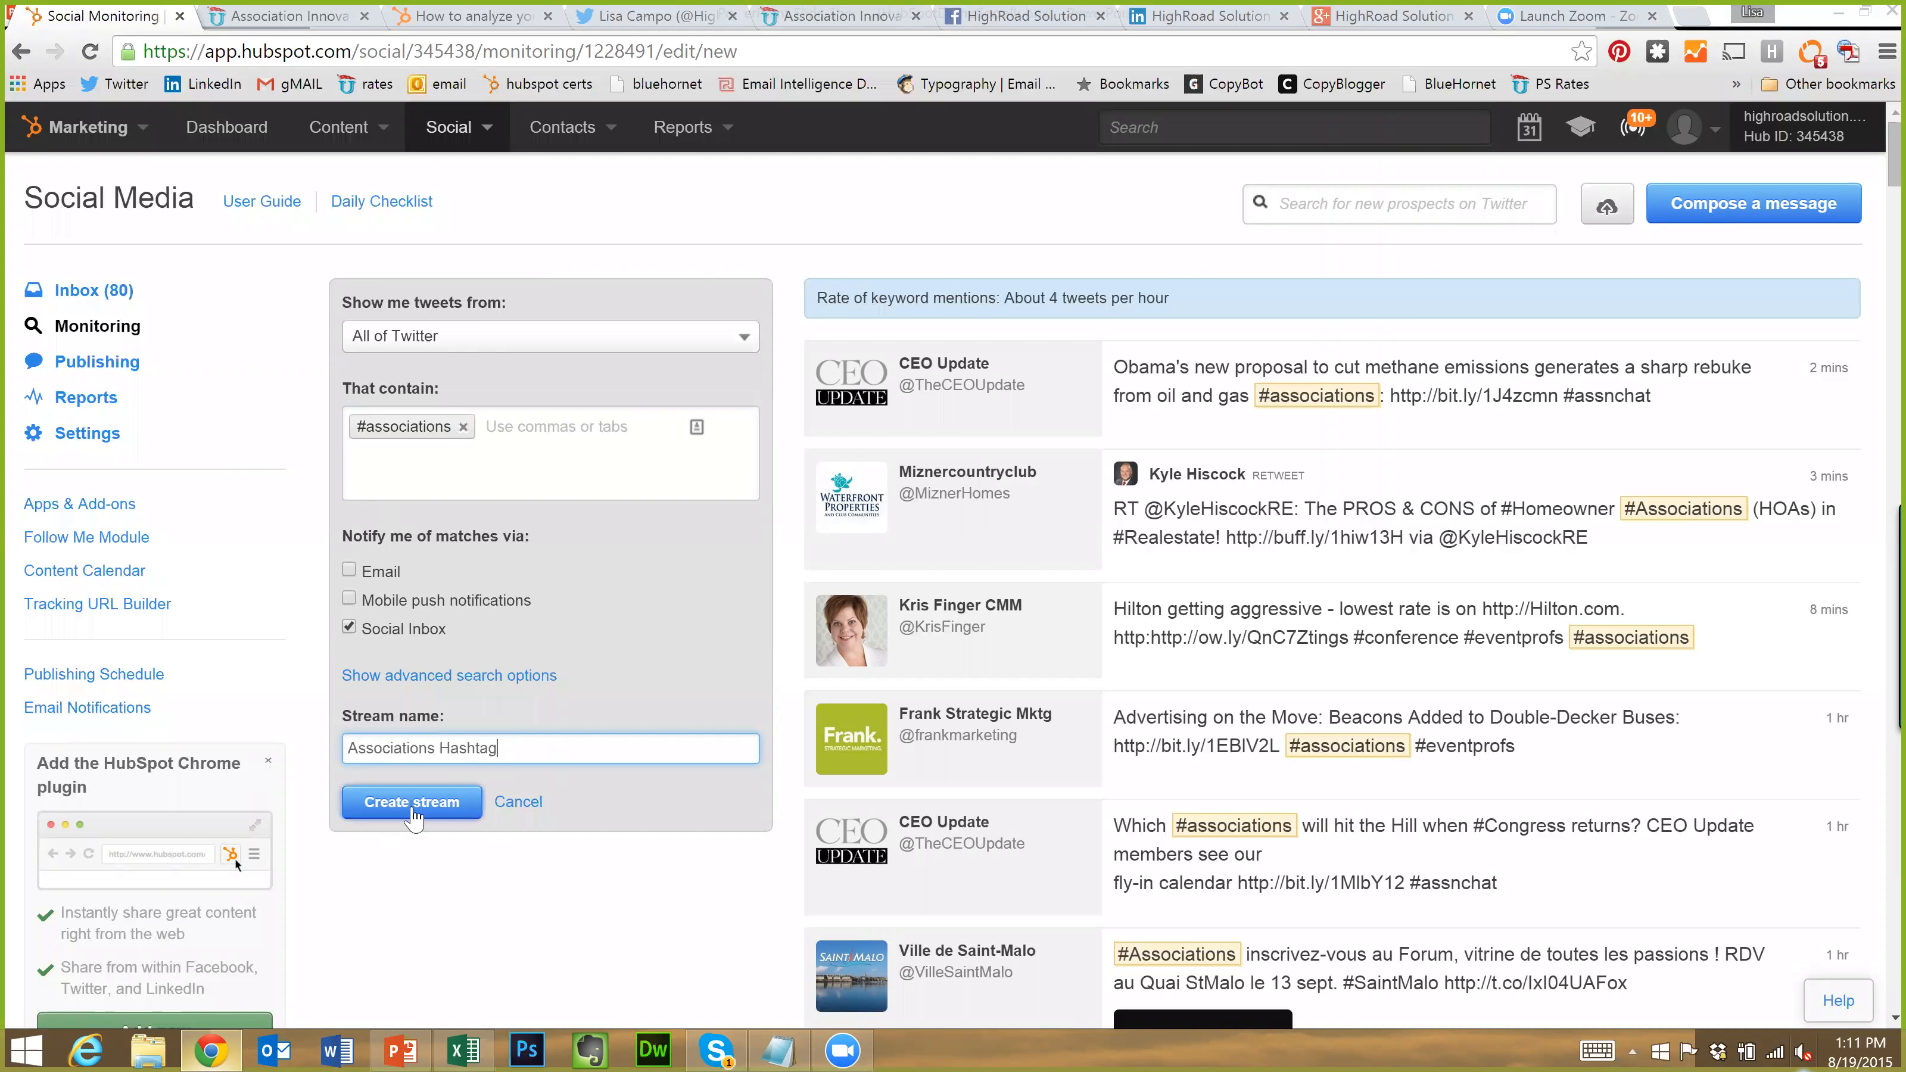
left_click(415, 804)
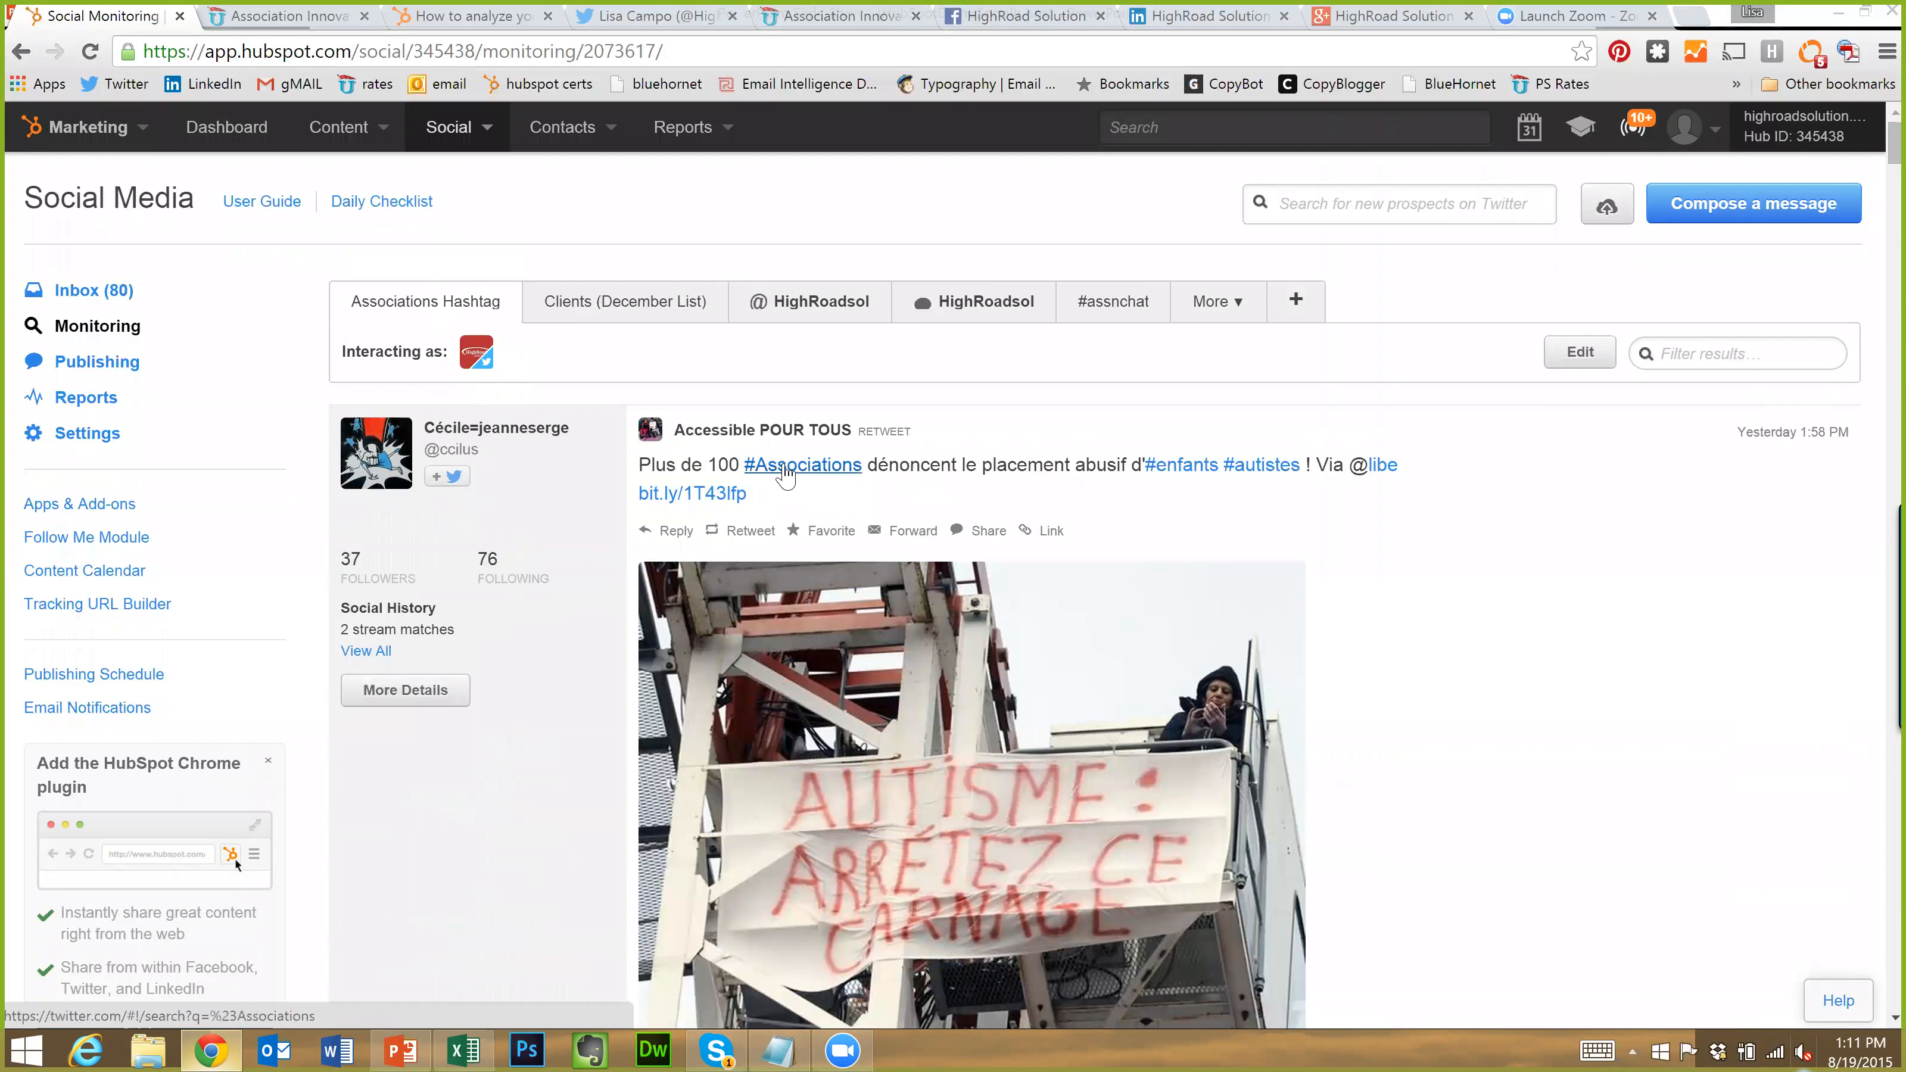
Browse the tweets collected in the Associations Hashtag stream and return to the start of the list
scroll(795, 518, "down", 3)
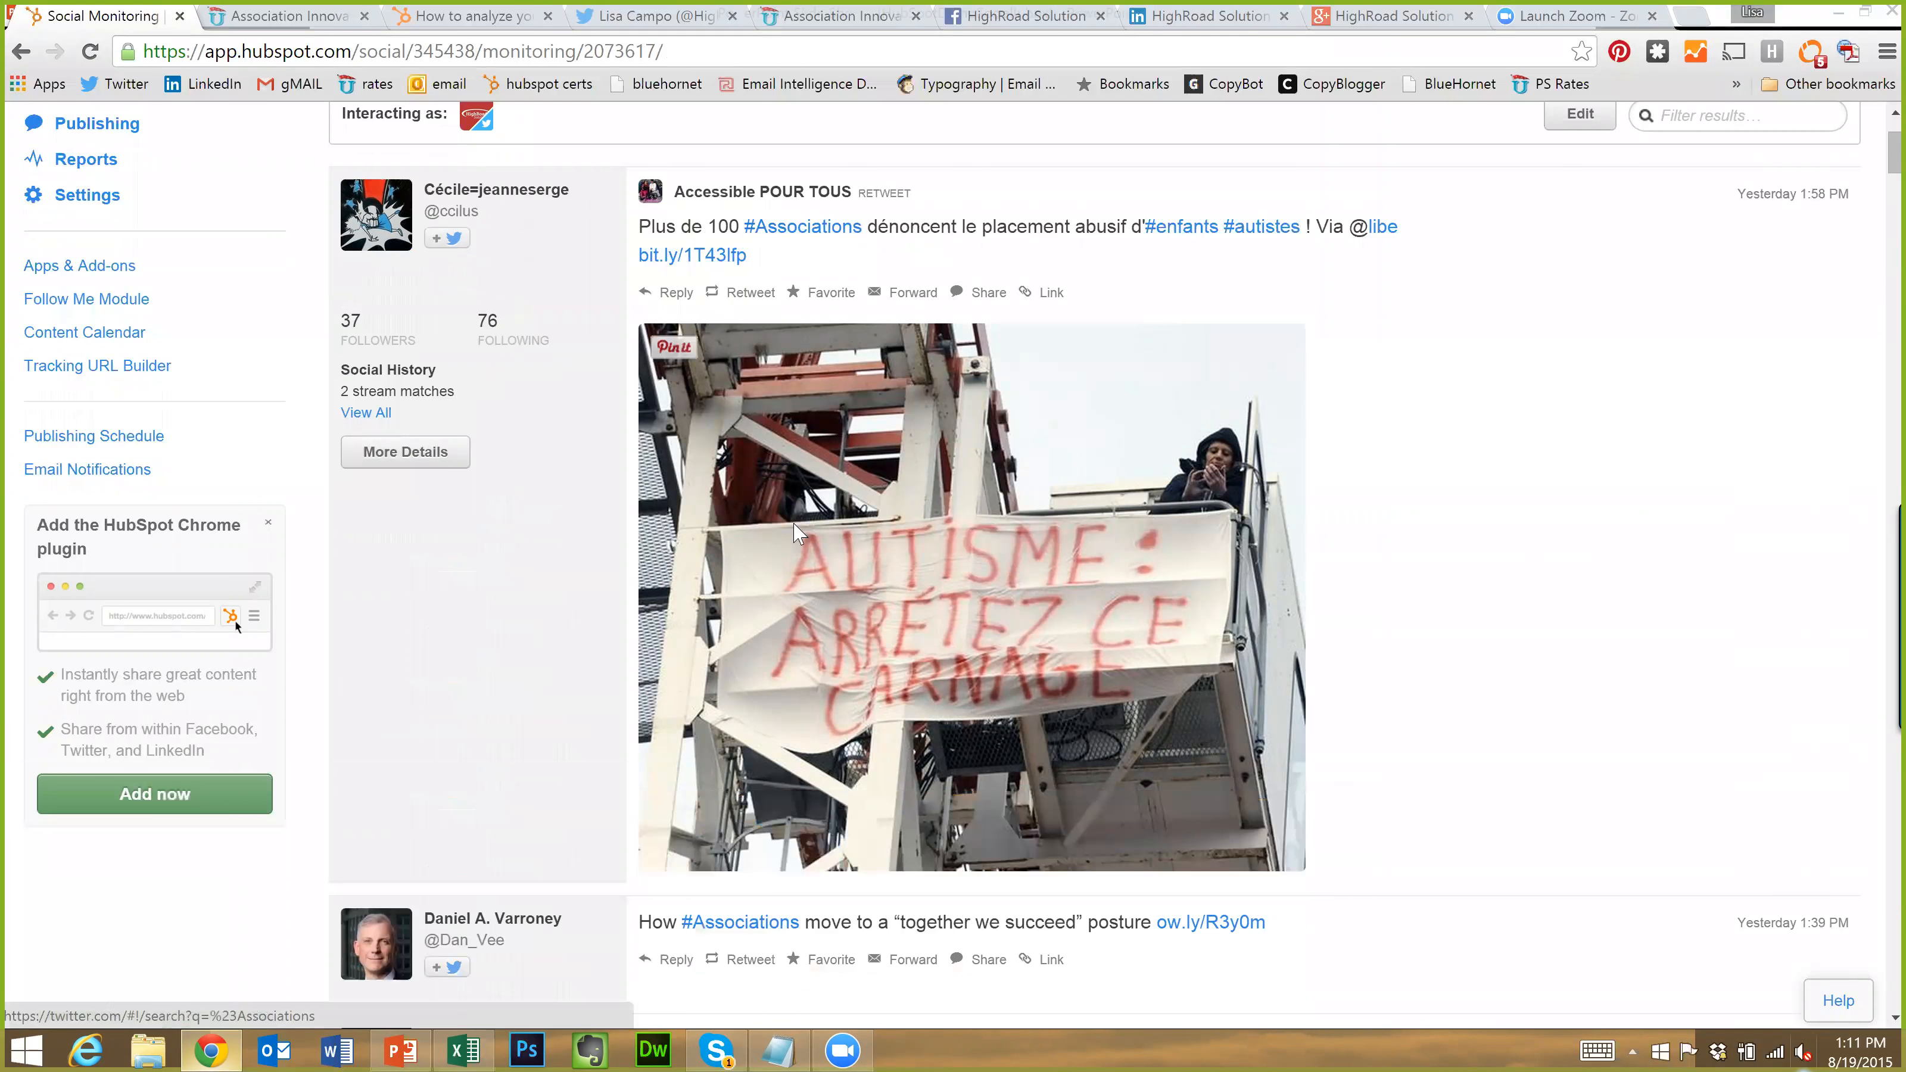
scroll(793, 526, "down", 4)
scroll(638, 546, "up", 7)
scroll(778, 363, "down", 10)
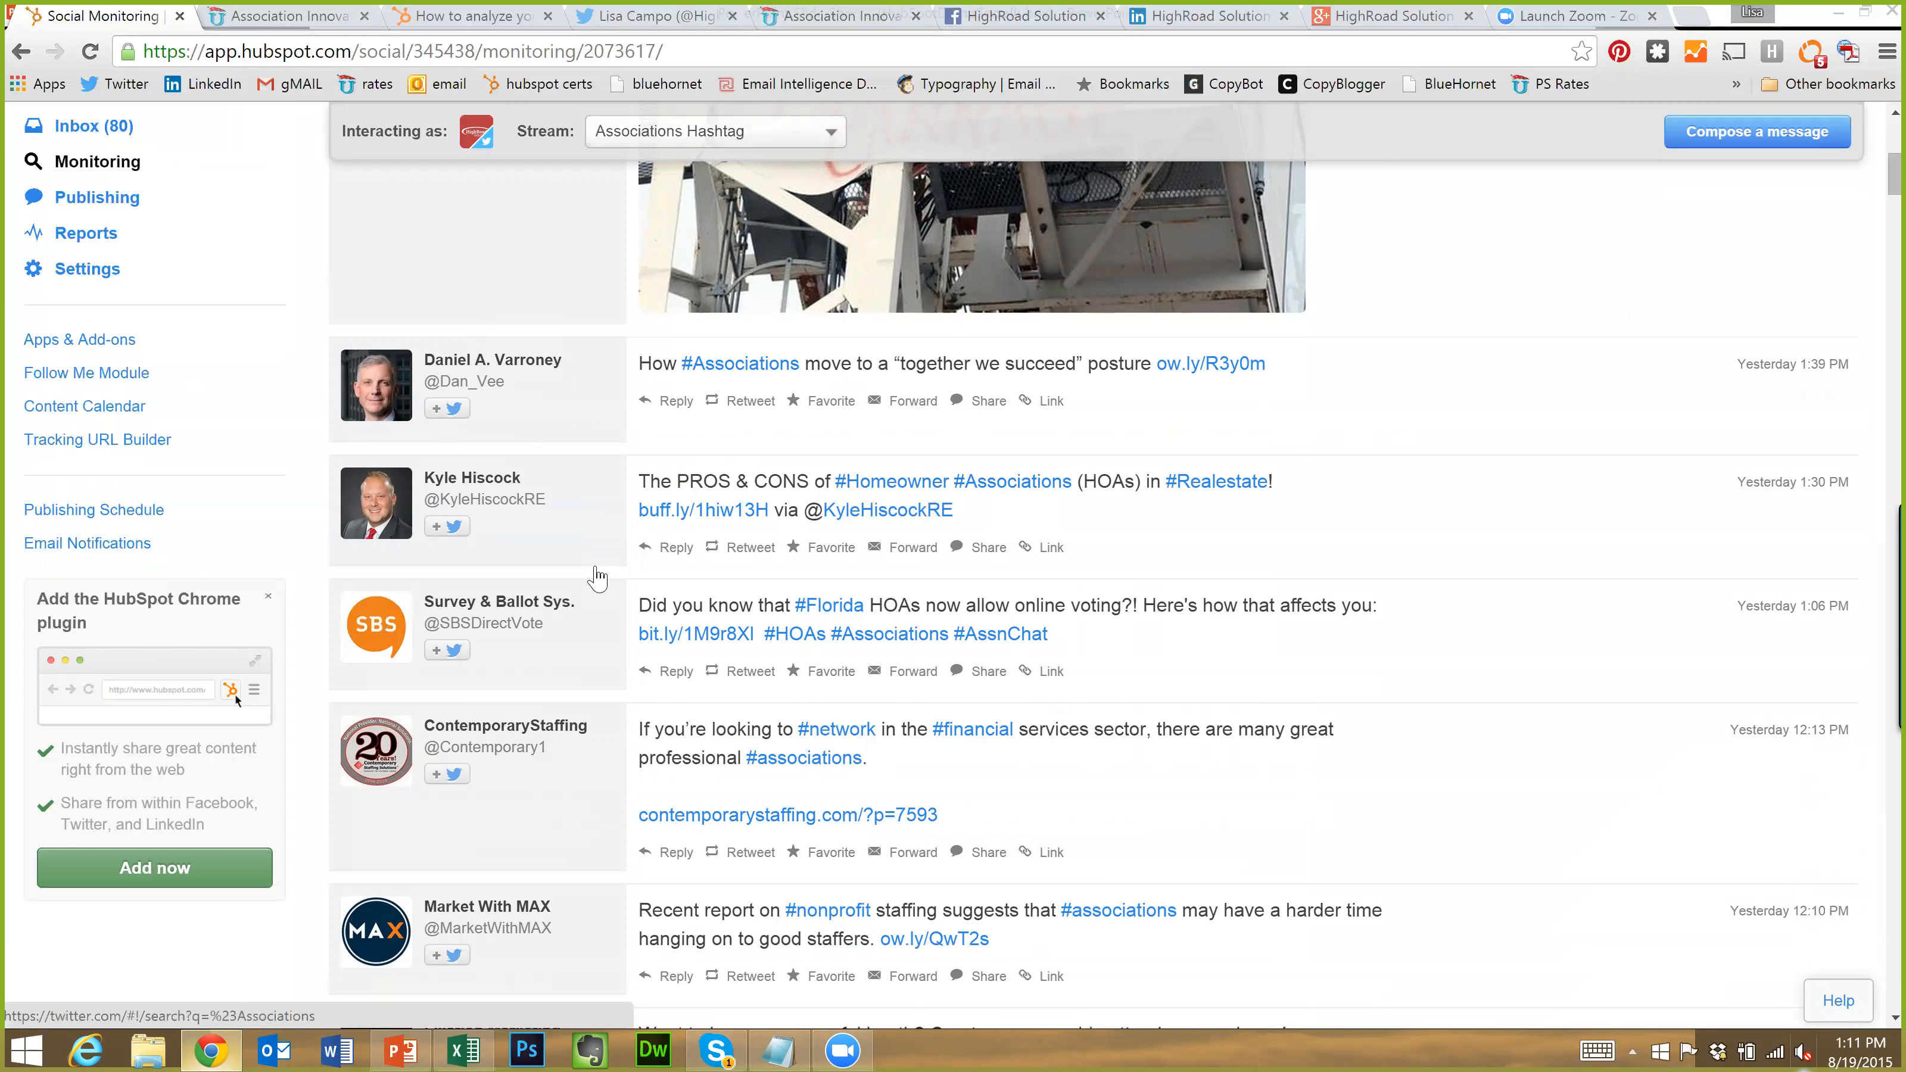
scroll(818, 773, "down", 5)
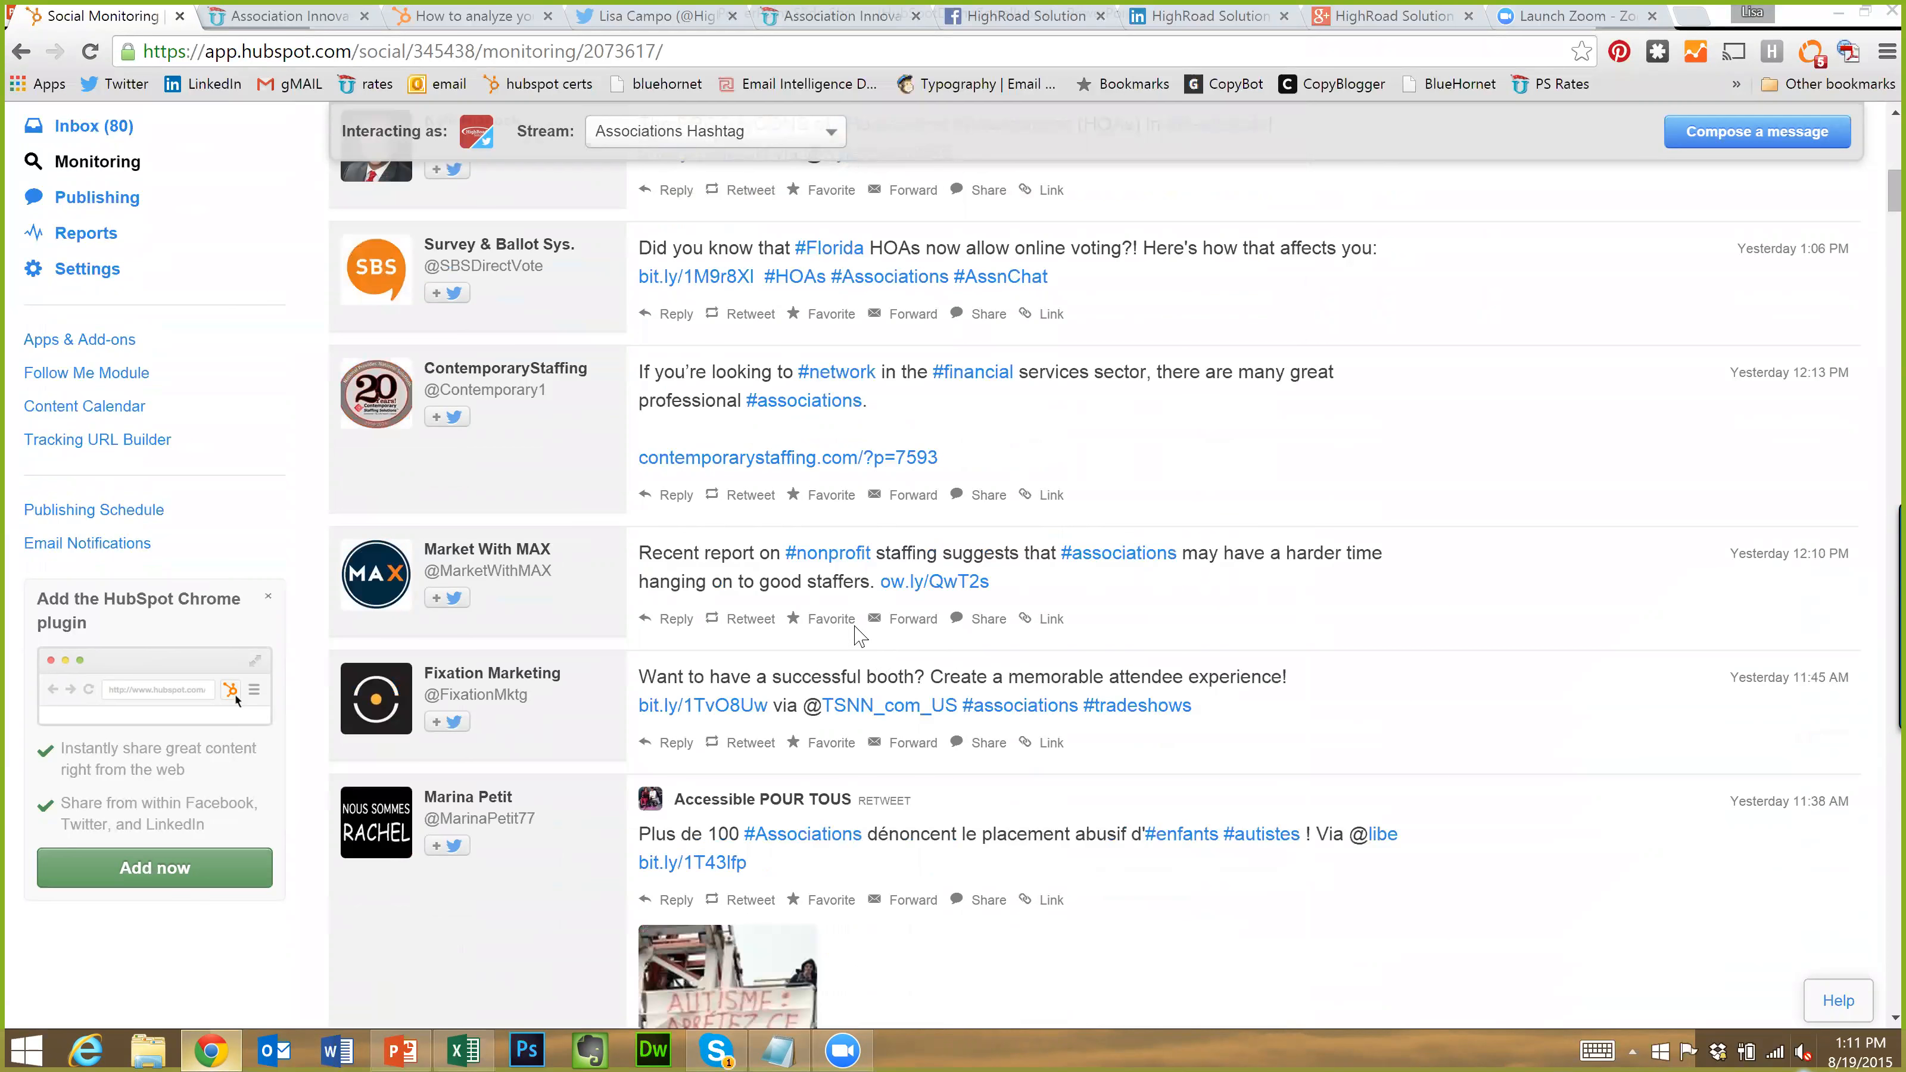
scroll(858, 633, "up", 10)
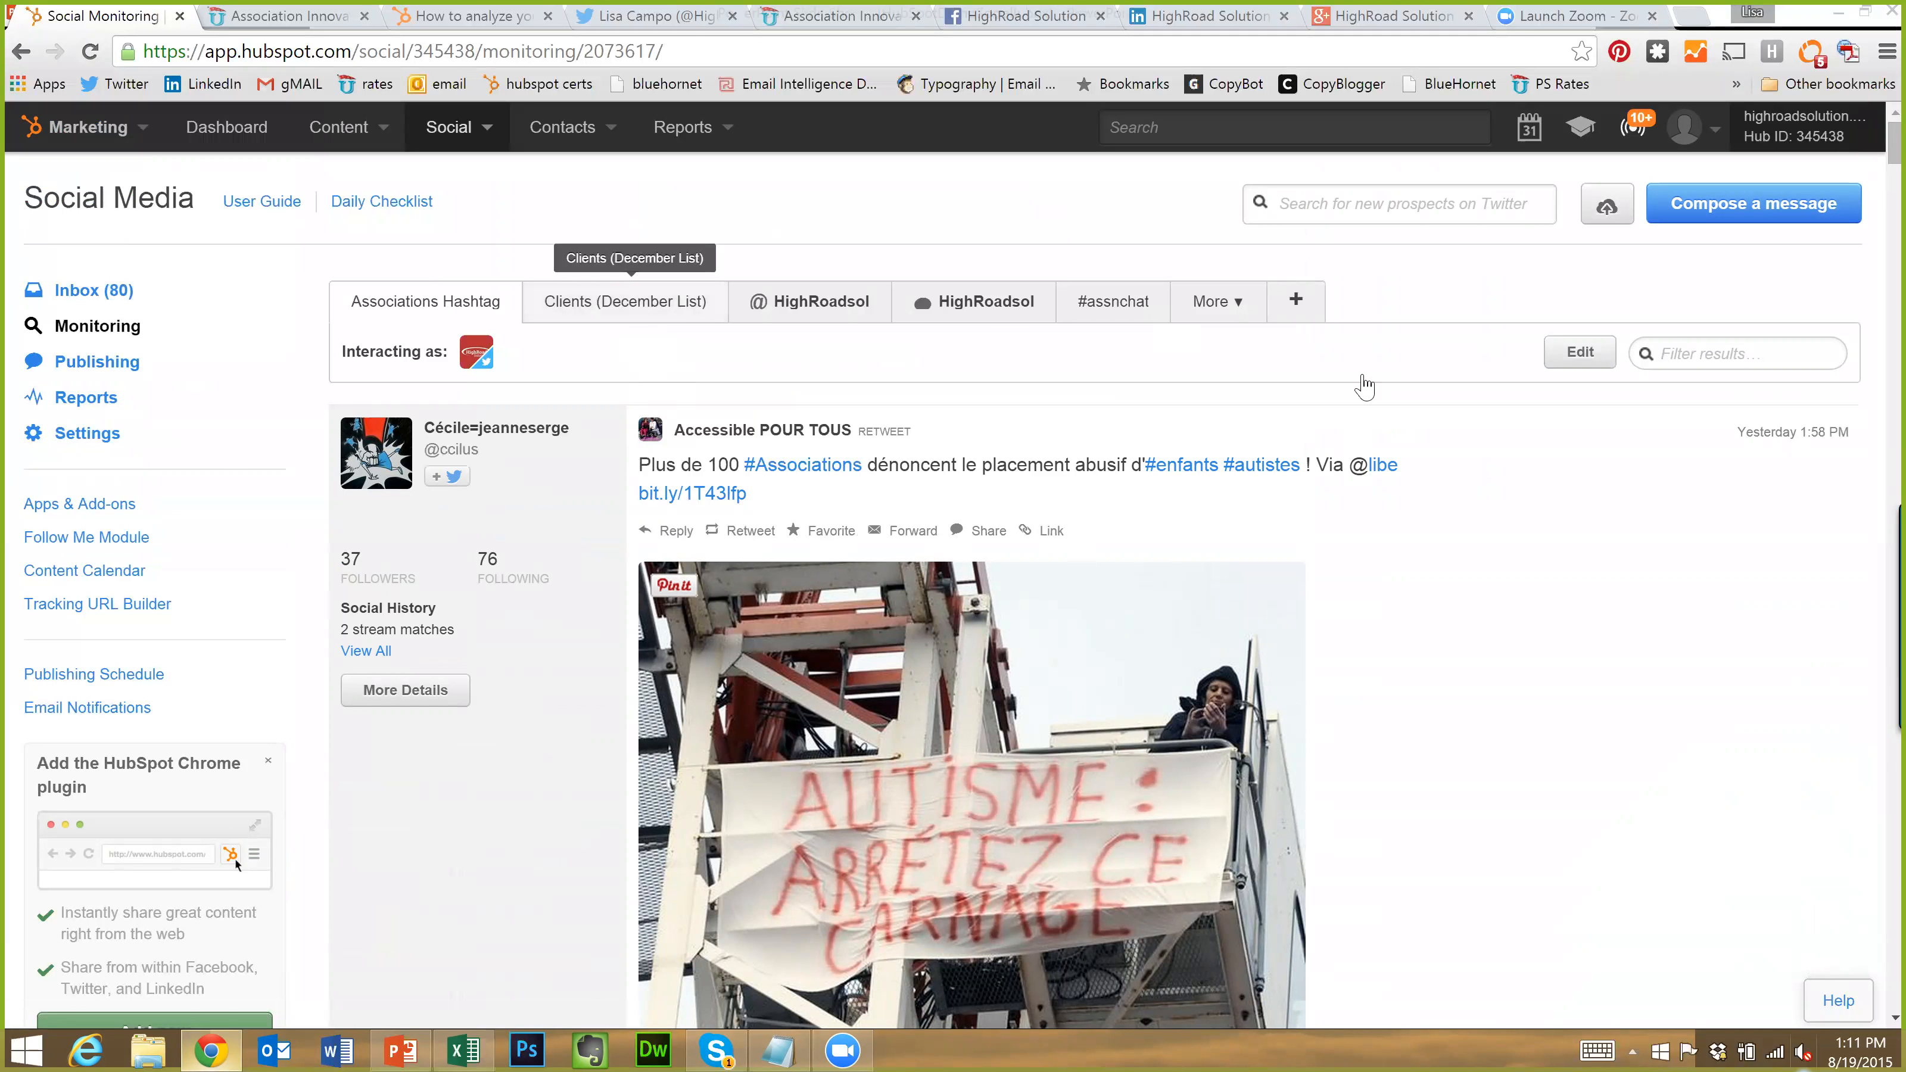
left_click(110, 366)
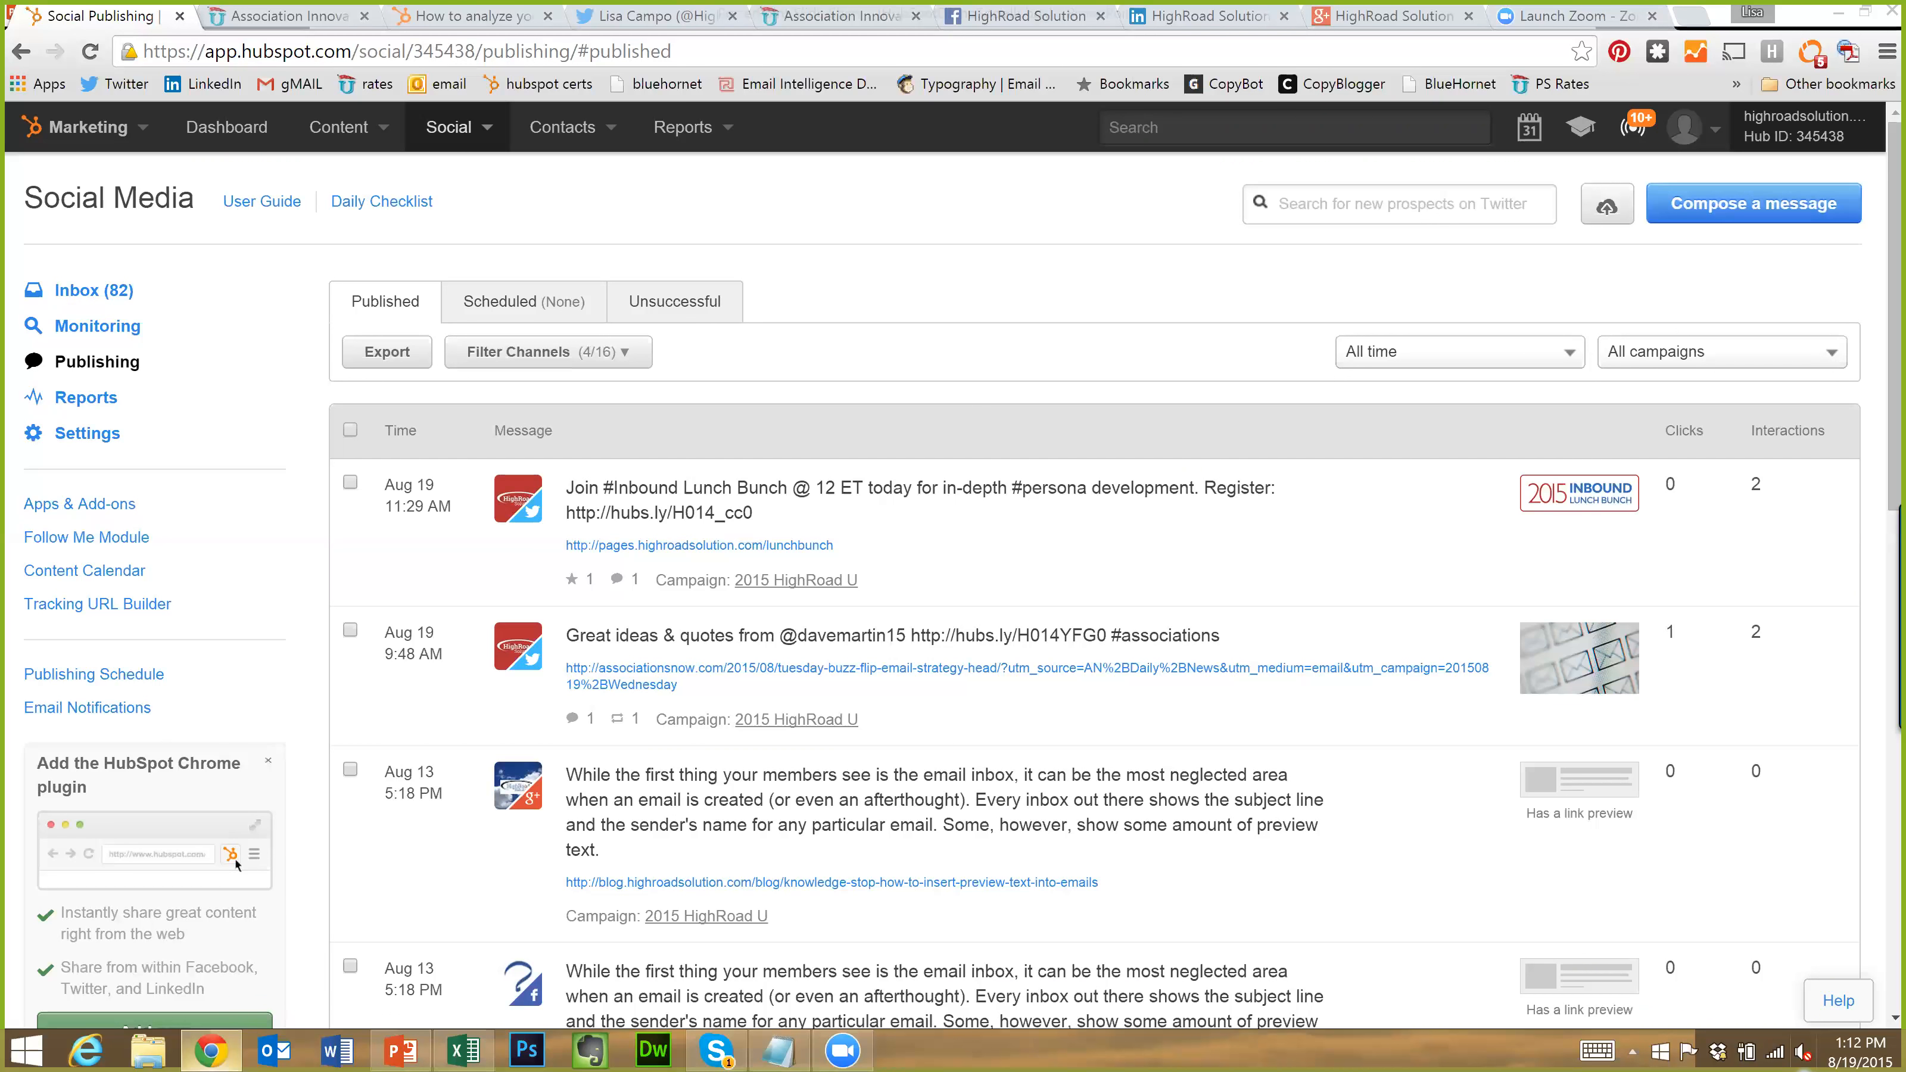
left_click(1609, 211)
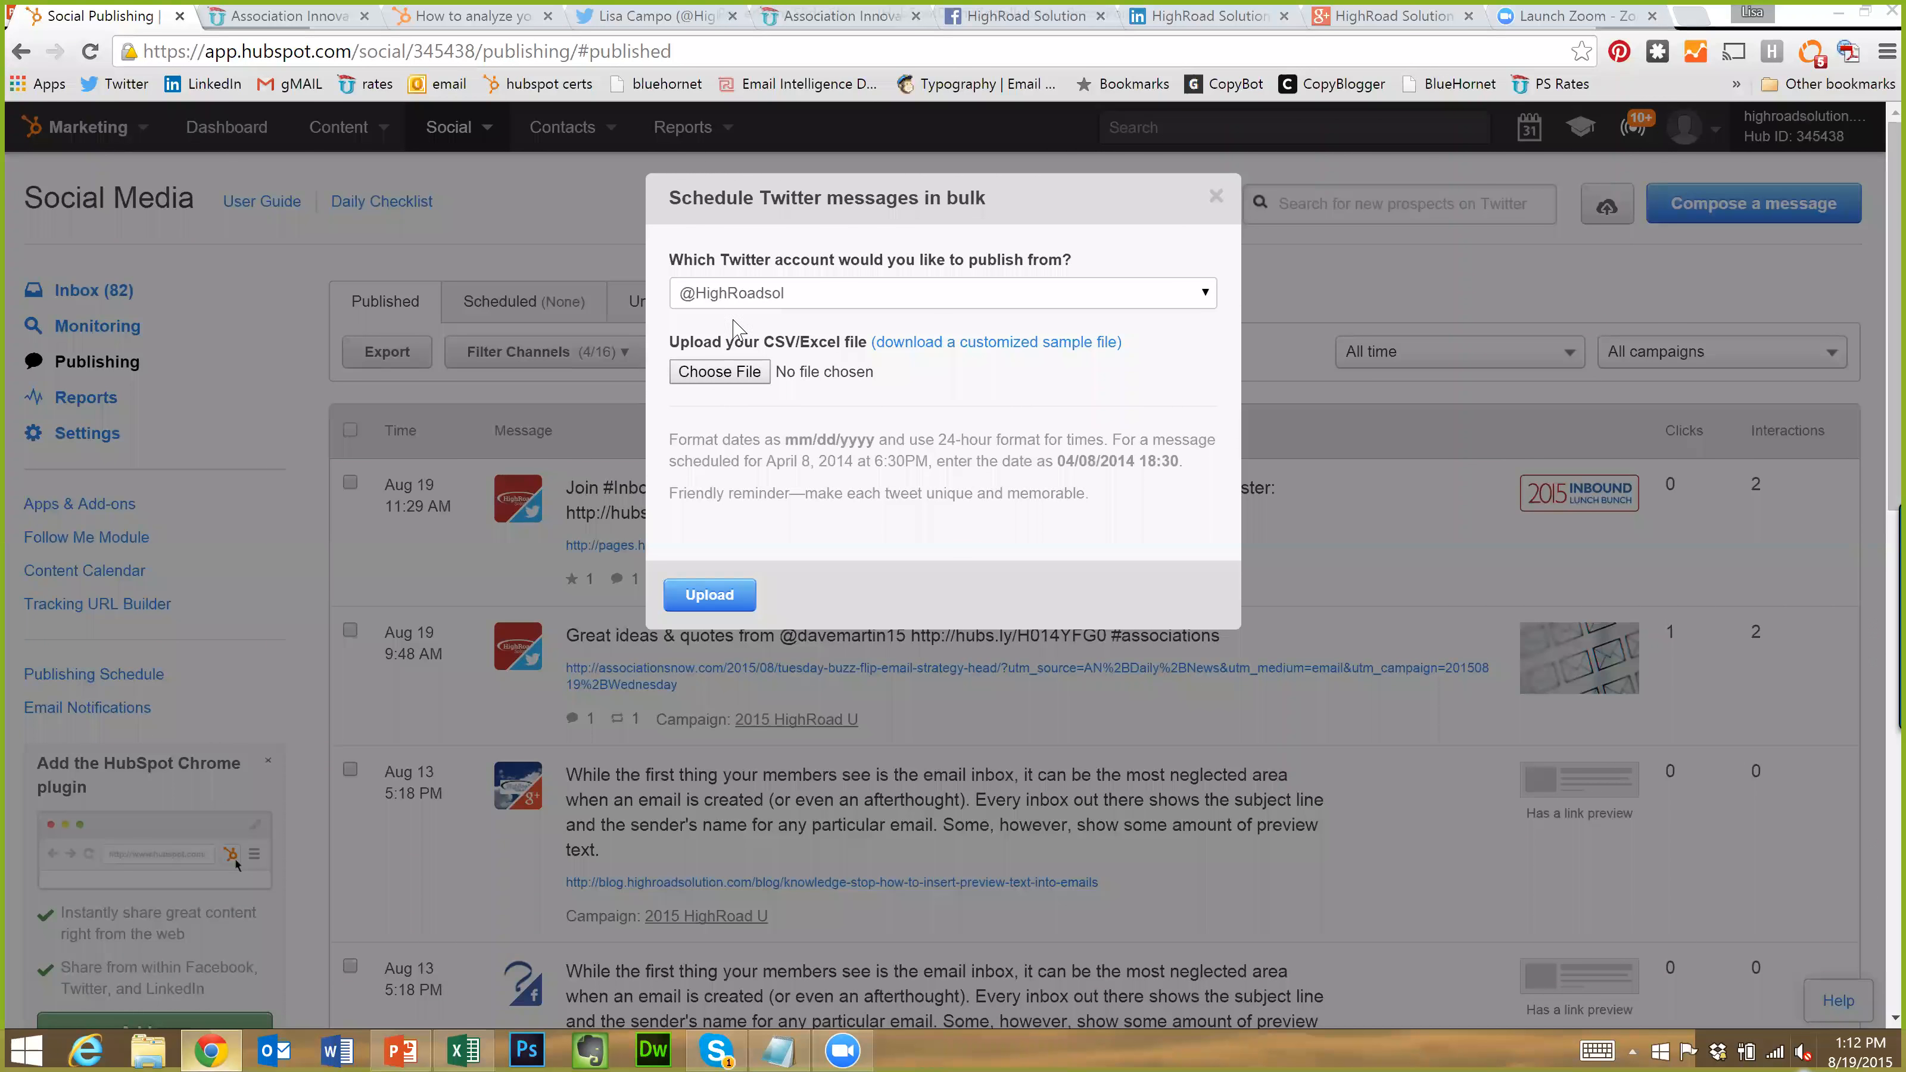
left_click(1102, 293)
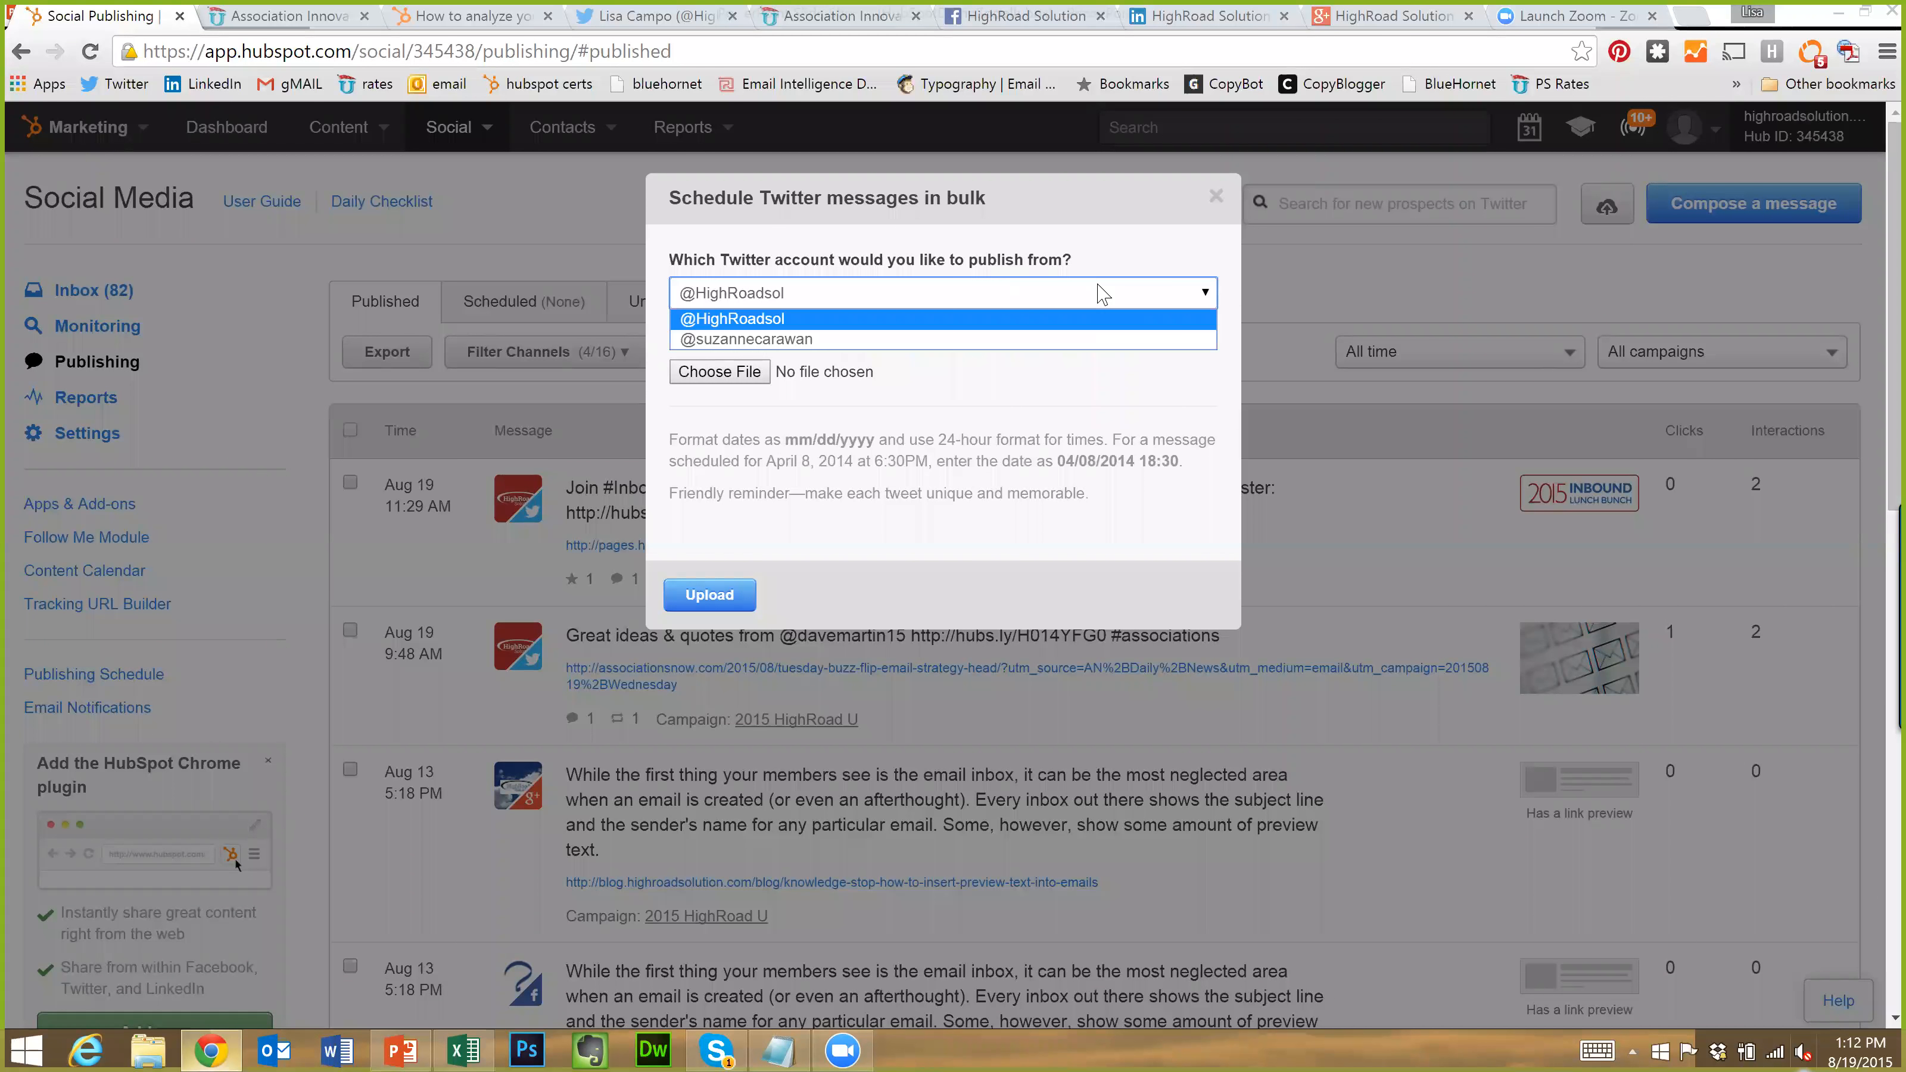
left_click(978, 321)
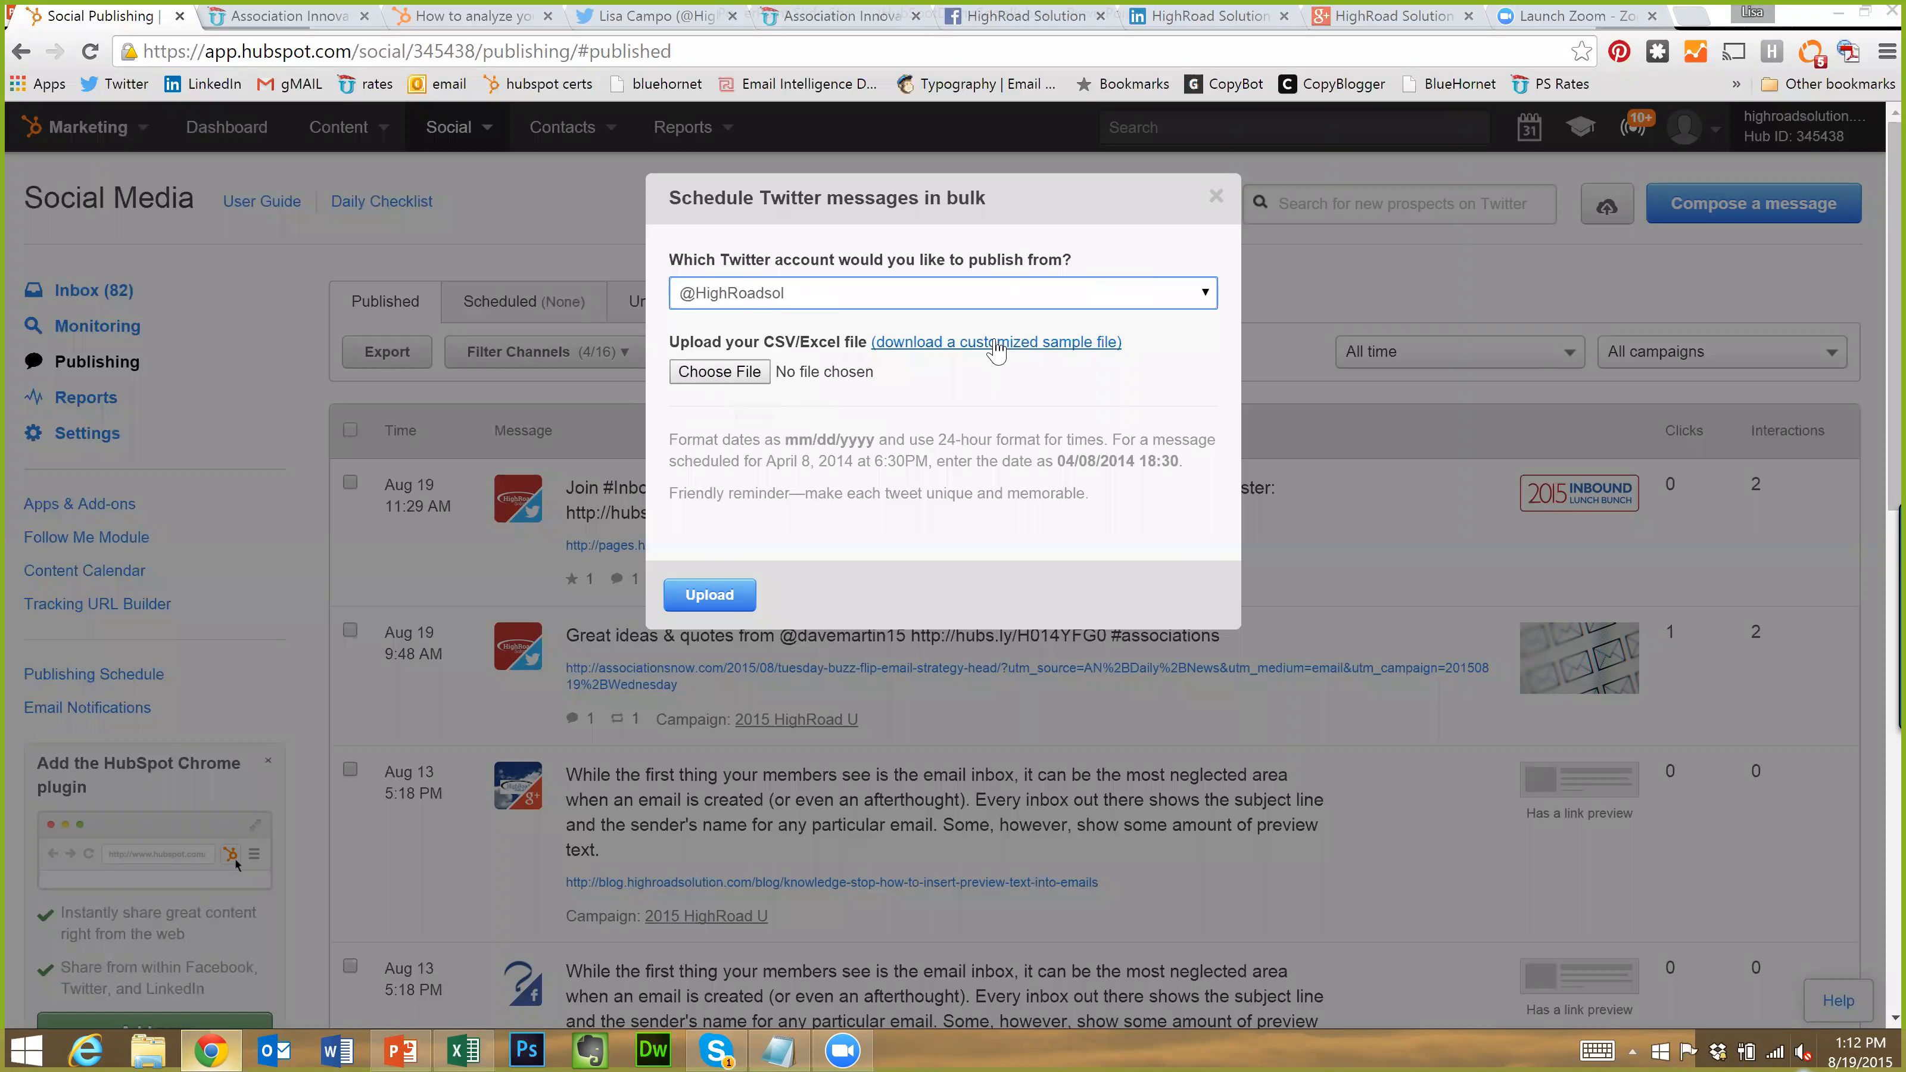
left_click(1022, 346)
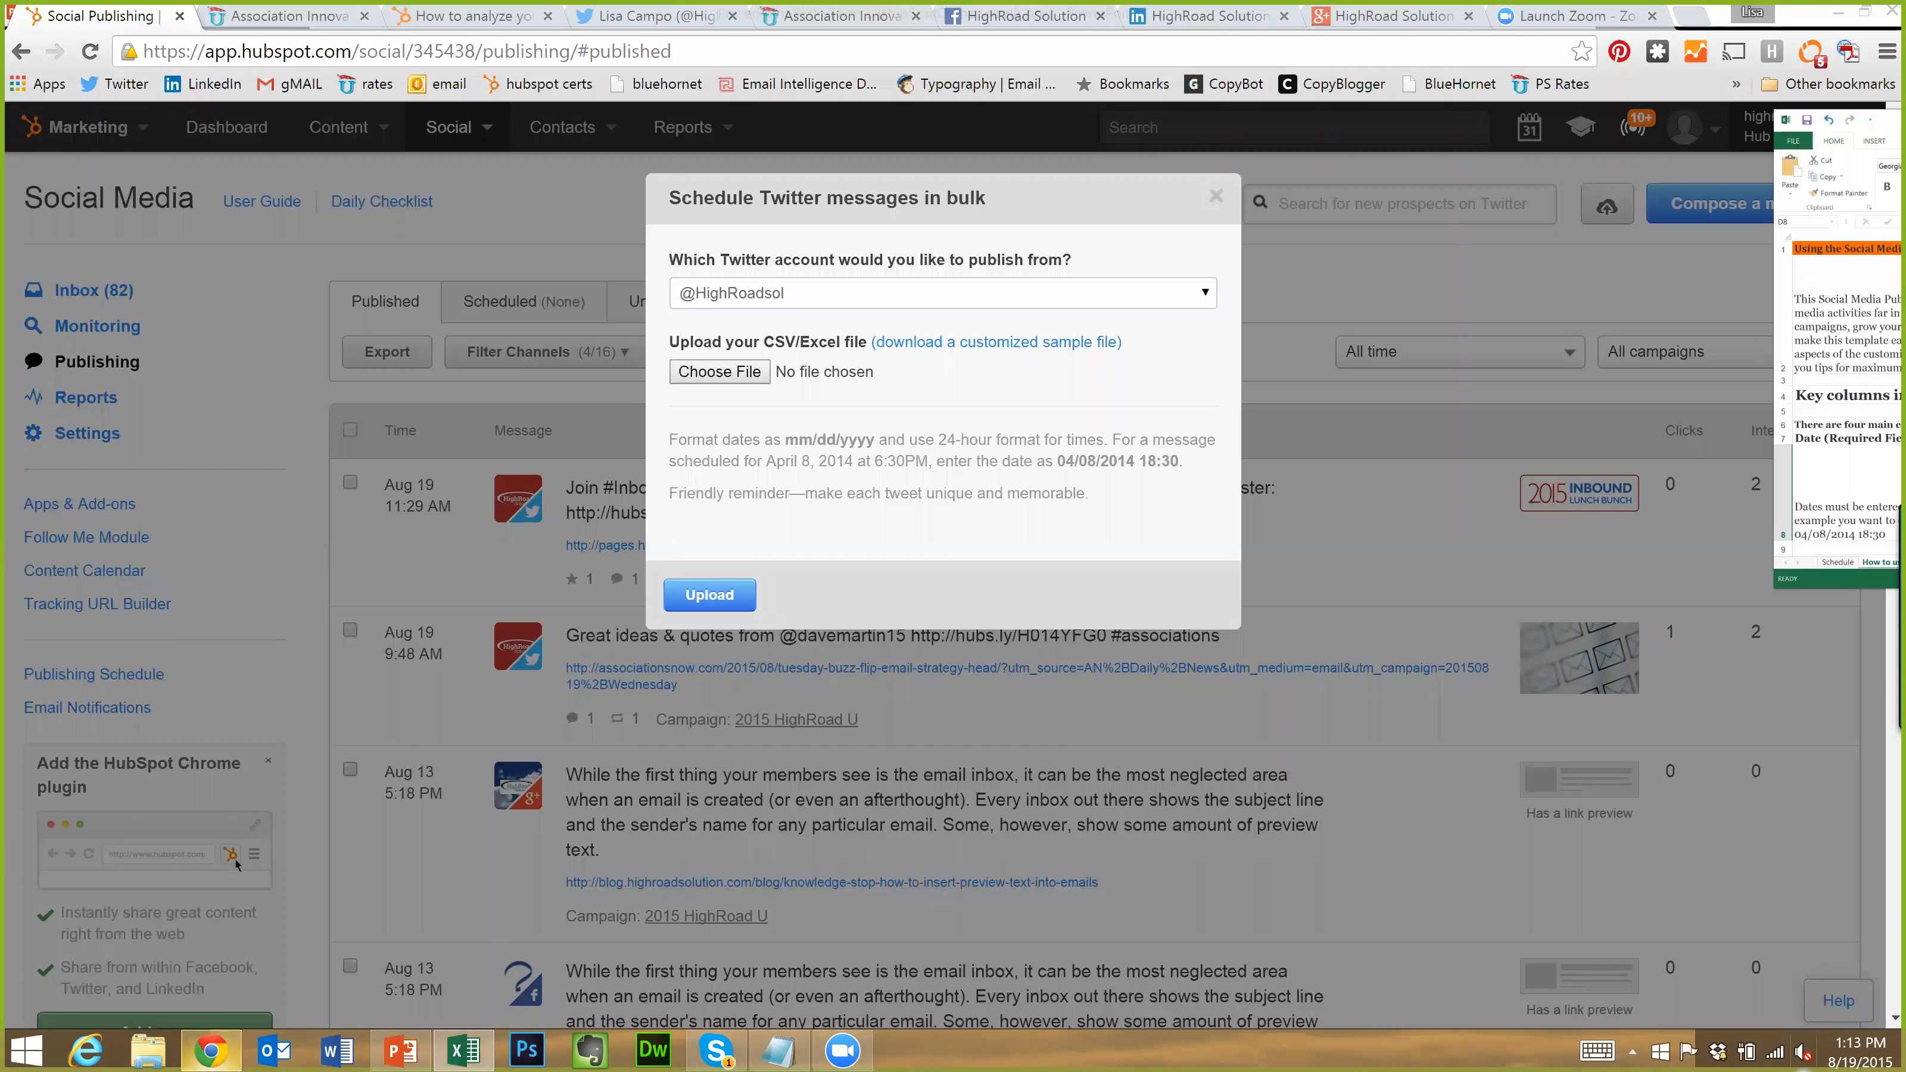
Switch to the Twitter planning workbook in Excel and review the instructions for the Date, Message, Link, Campaign and Character Count columns
scroll(364, 710, "down", 1)
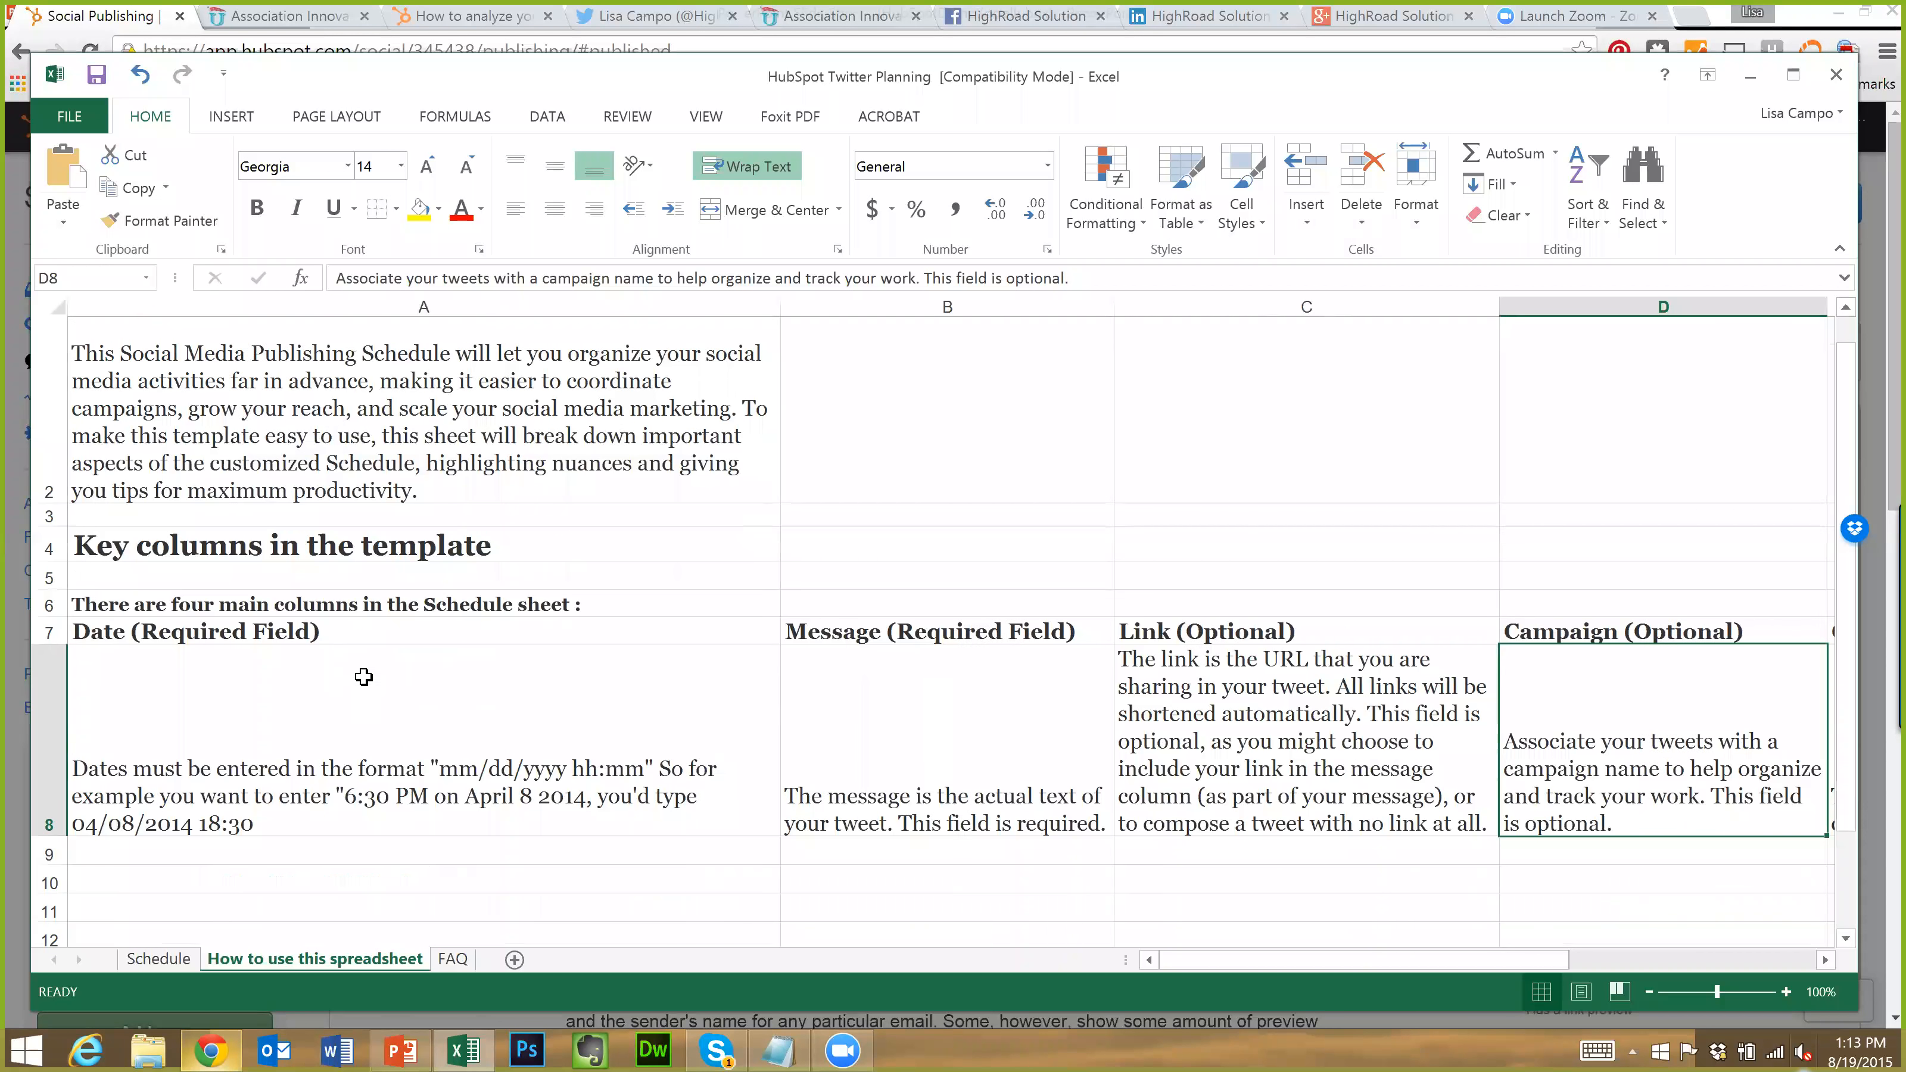
scroll(364, 677, "down", 1)
left_click(334, 513)
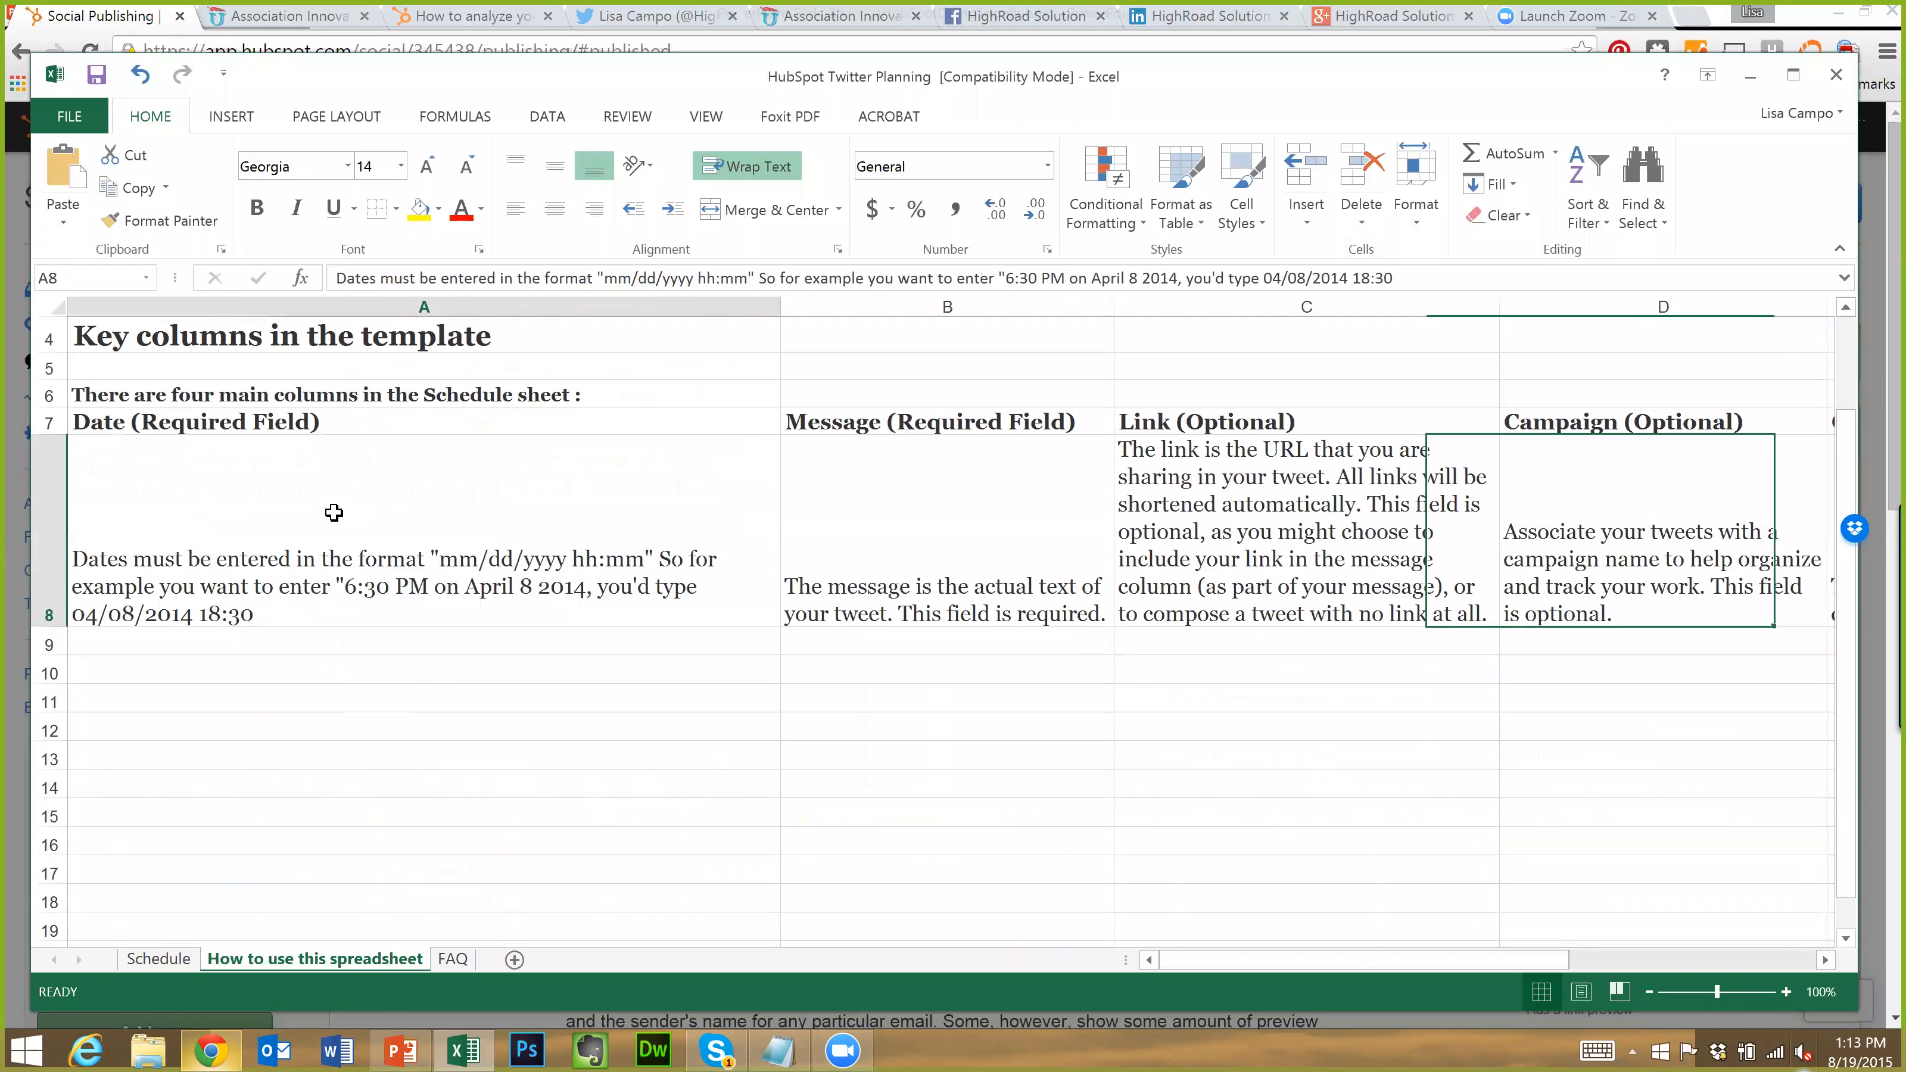
left_click(948, 544)
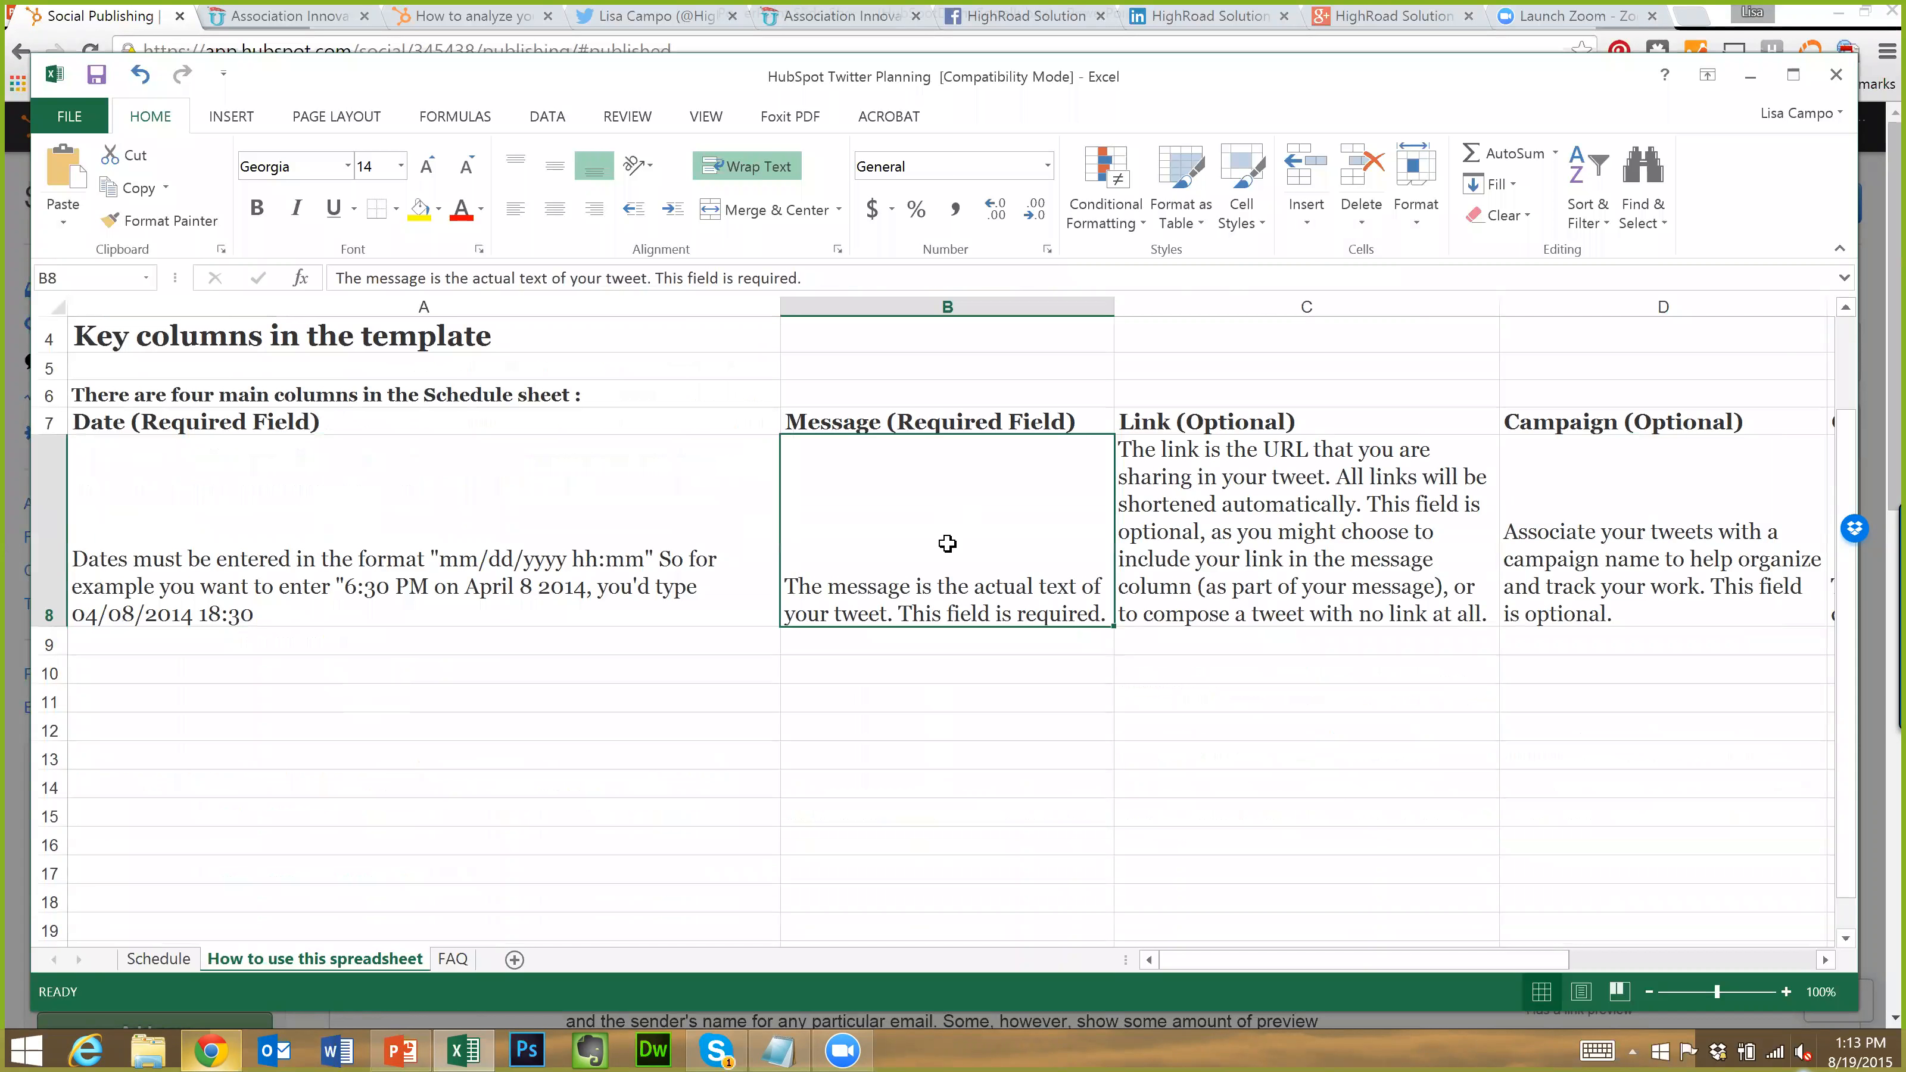
left_click(1297, 496)
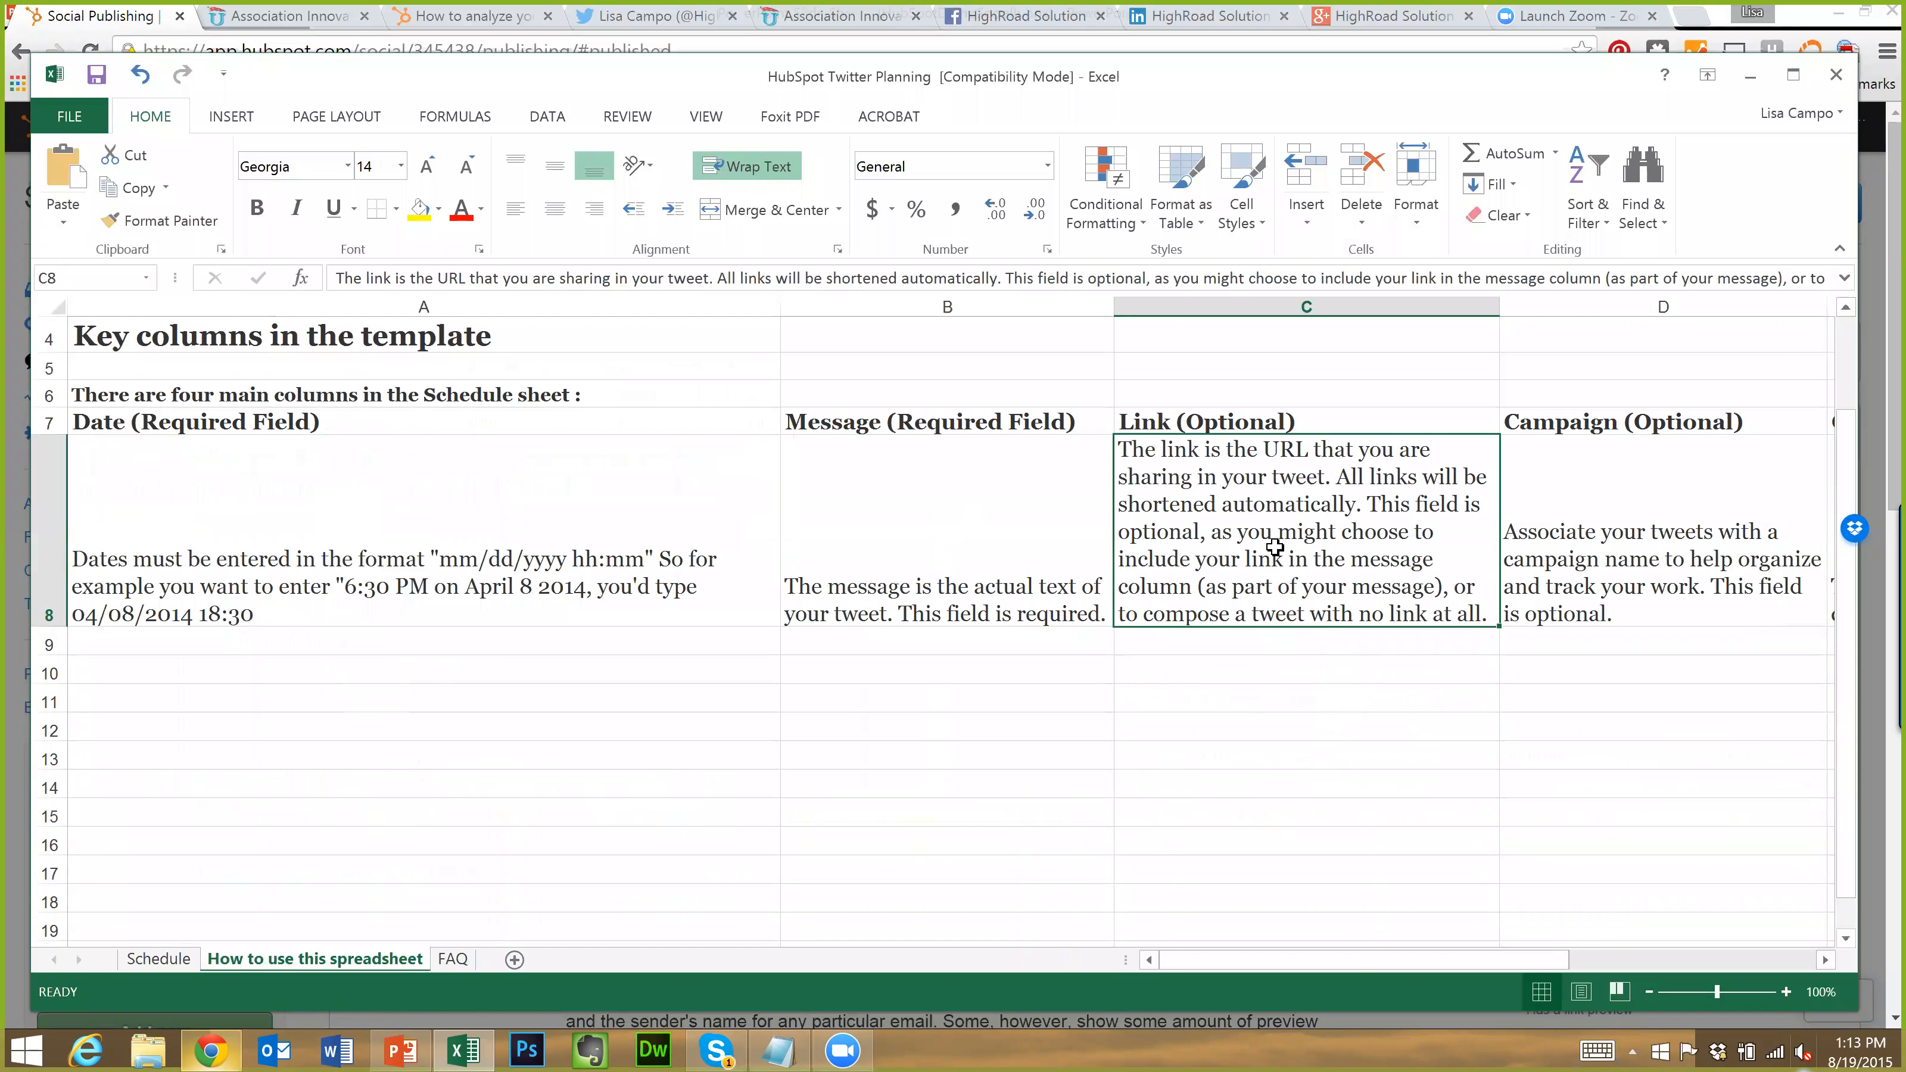
left_click(1594, 514)
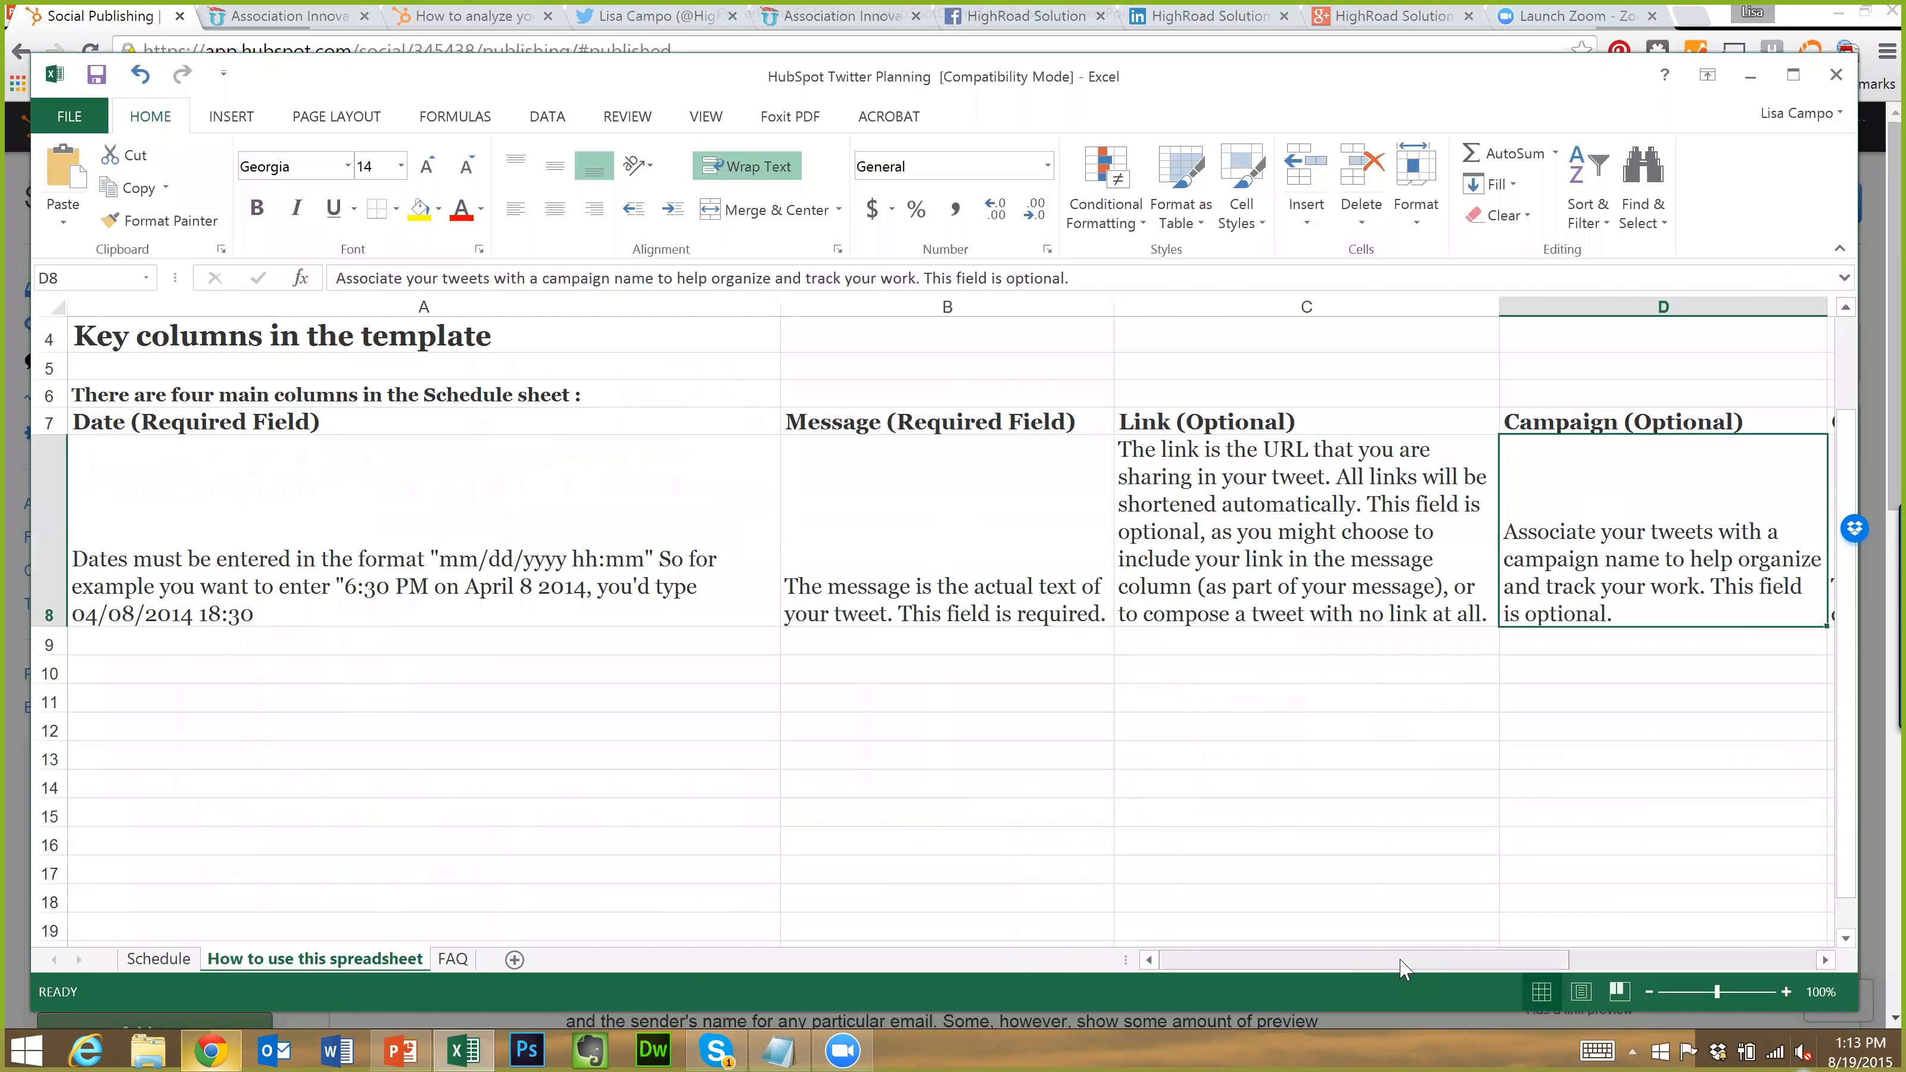
left_click_drag(1406, 961, 1435, 948)
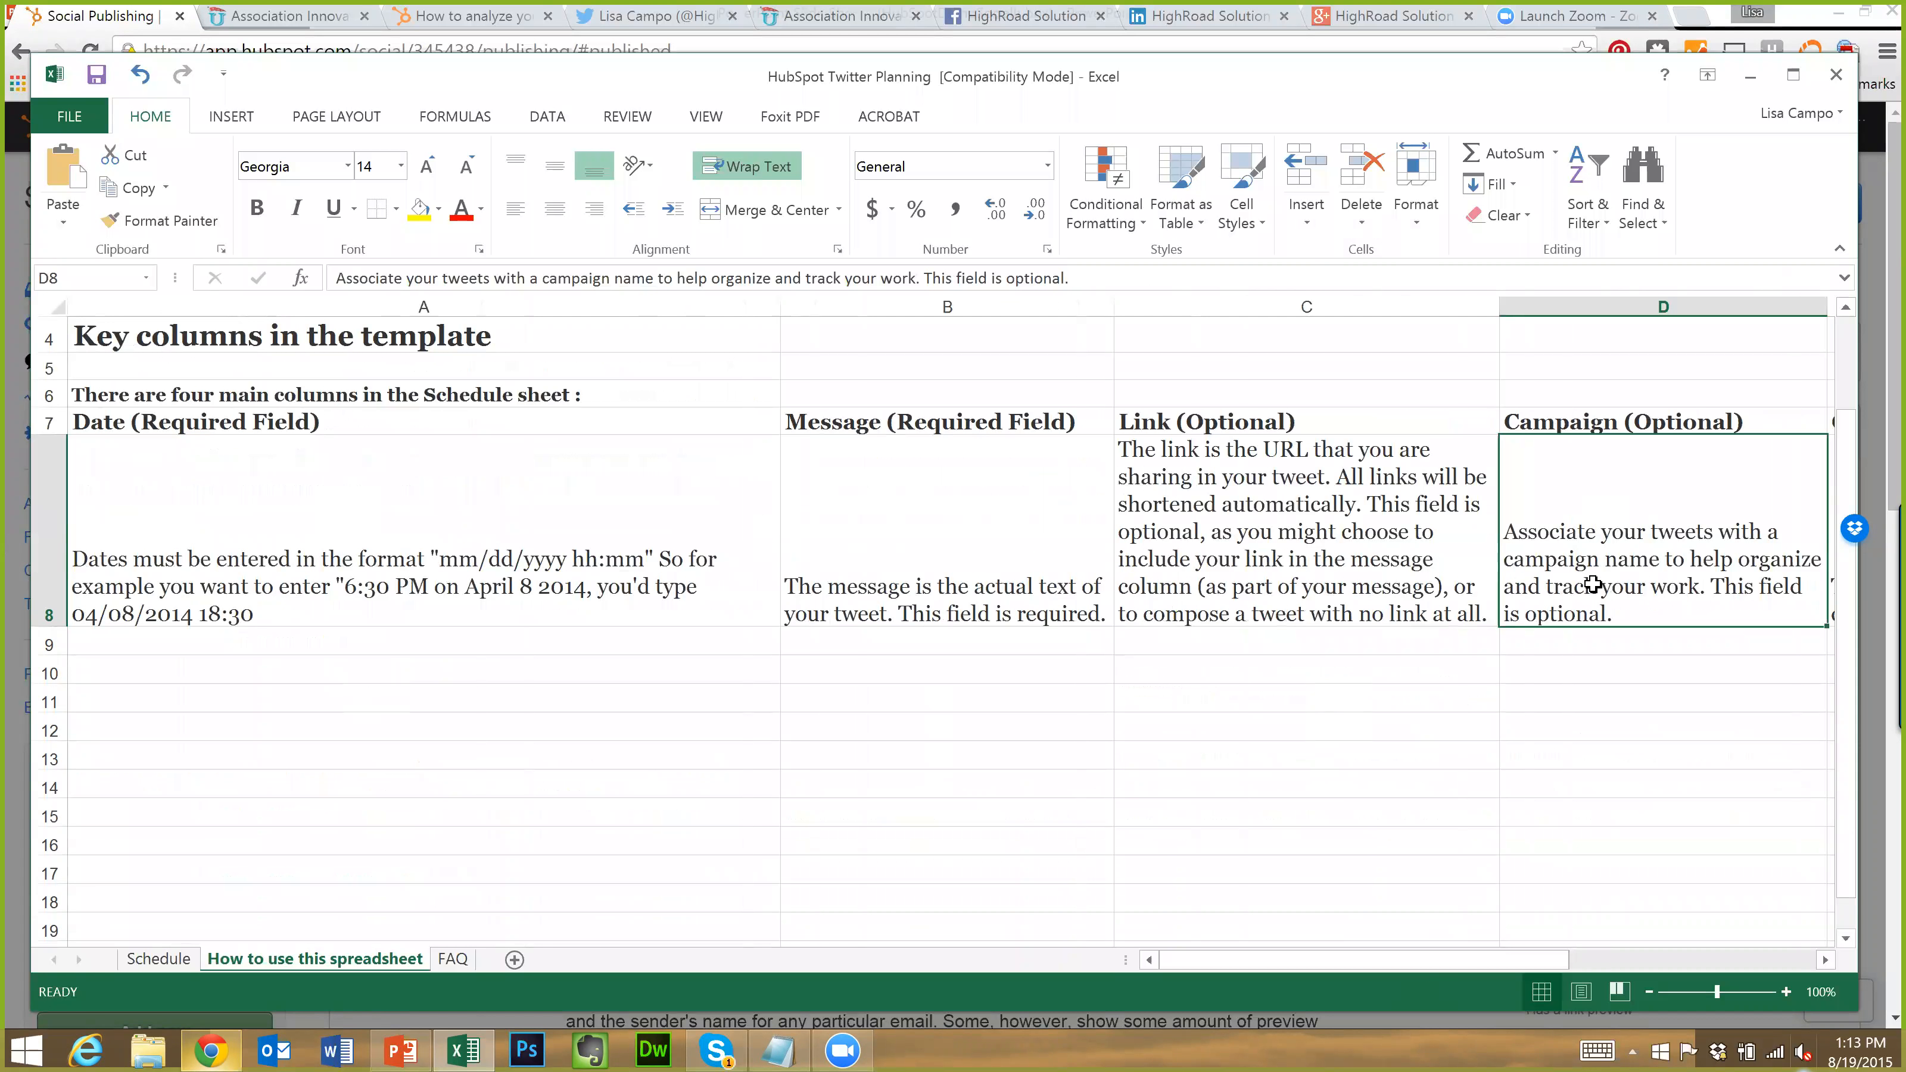
left_click(1608, 959)
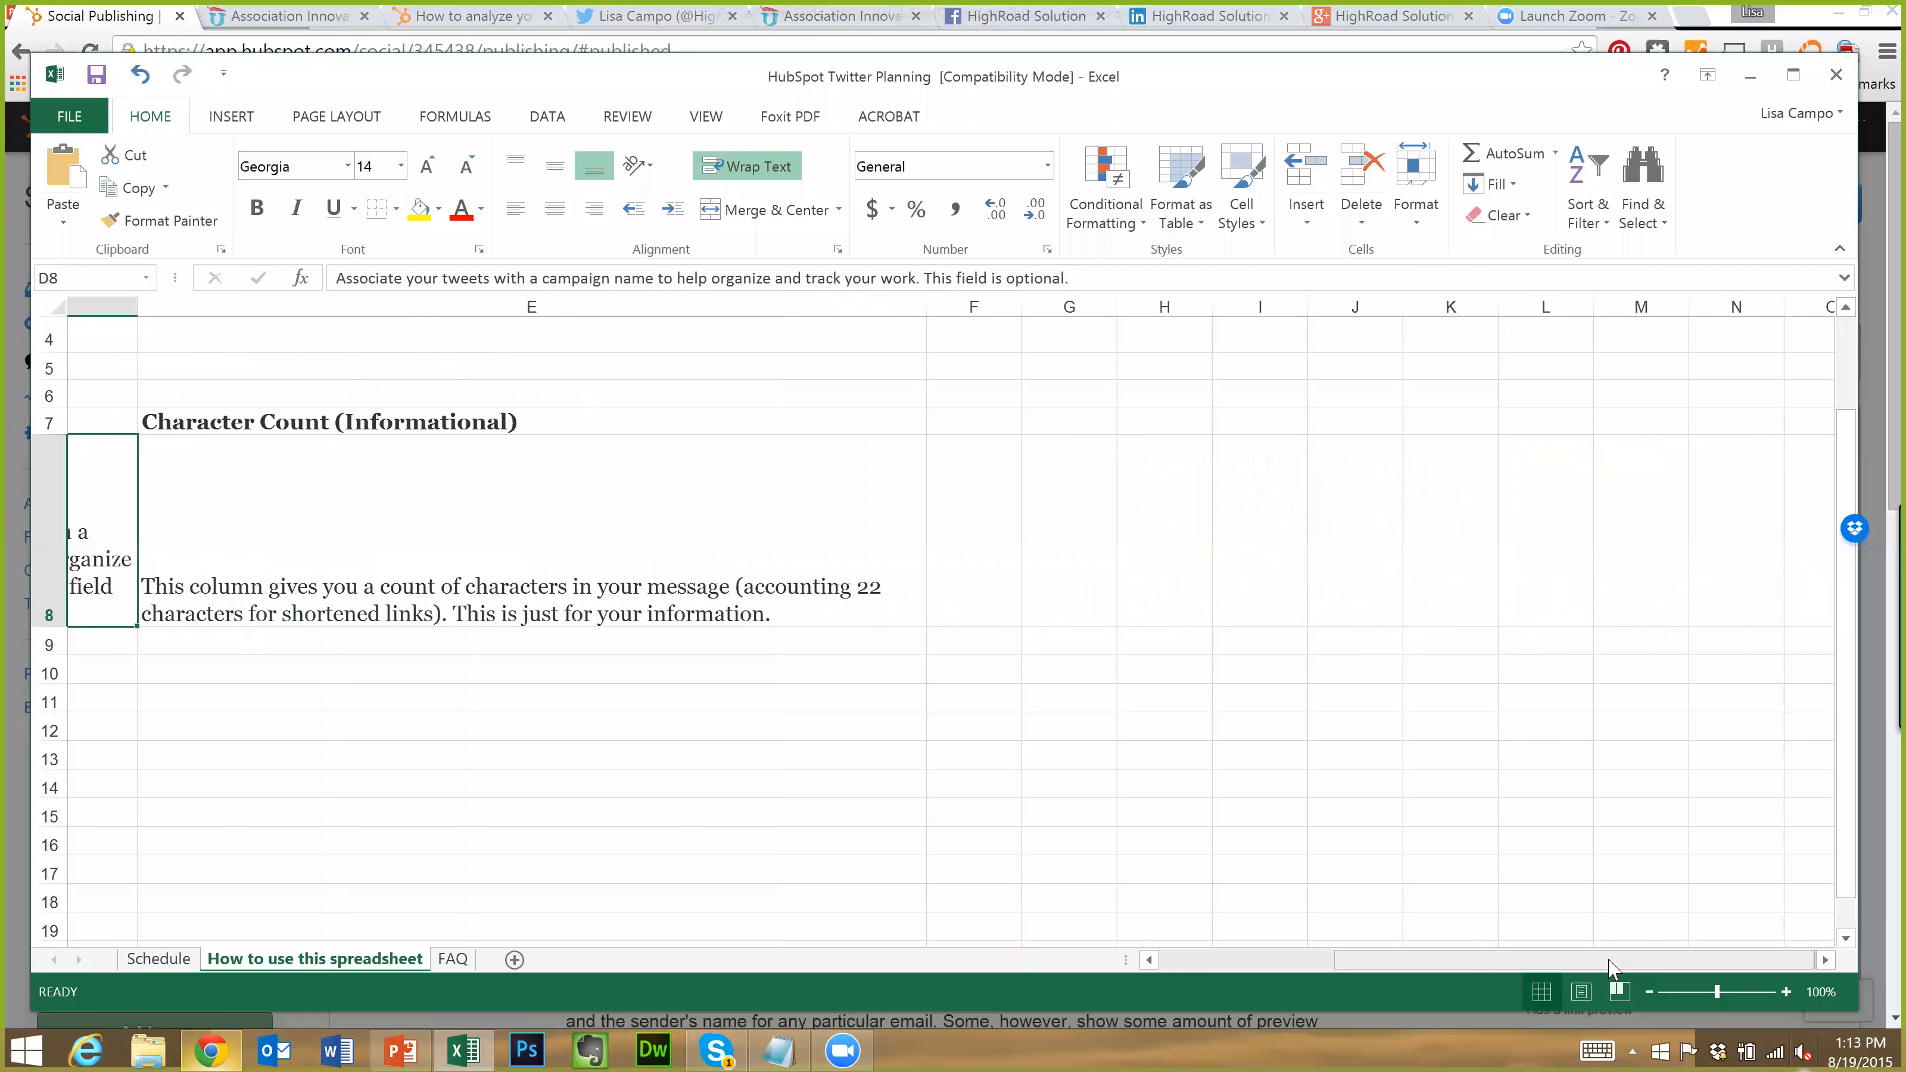
left_click_drag(1608, 965, 1463, 946)
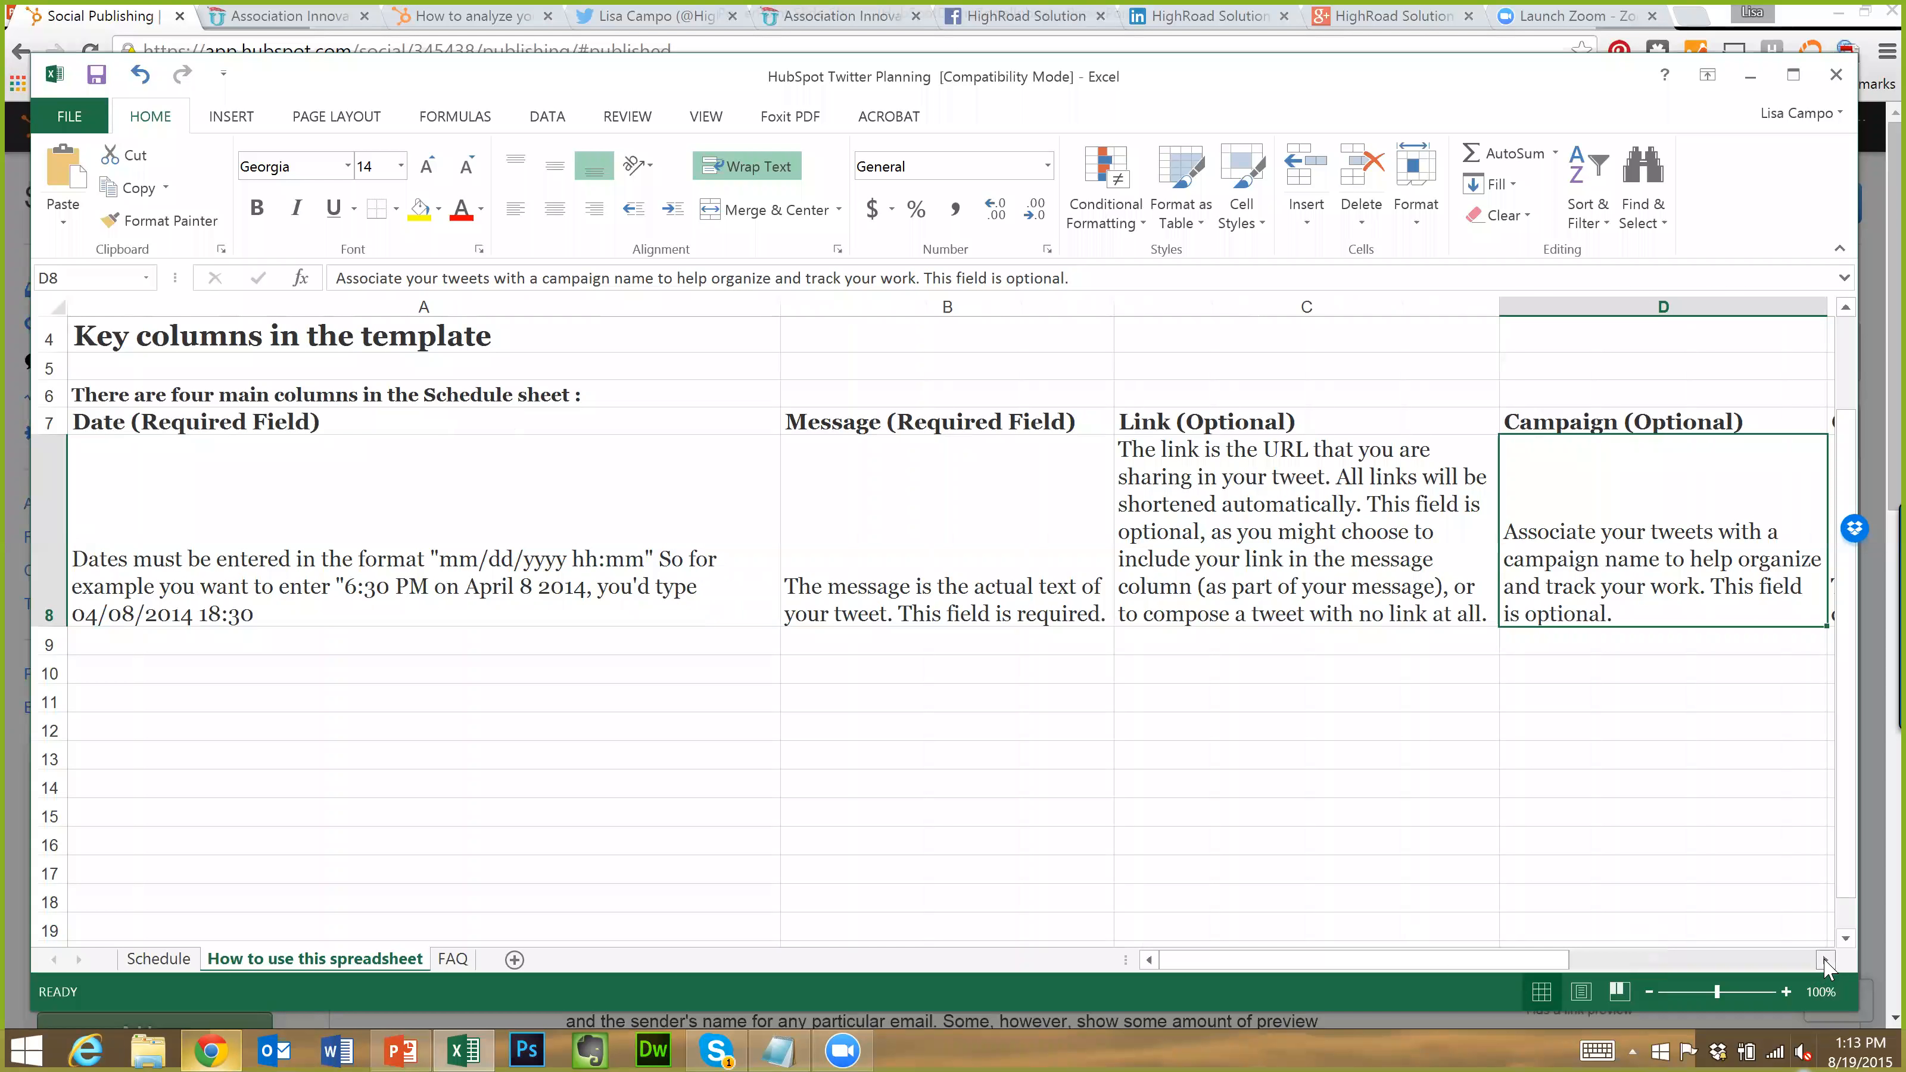
scroll(1194, 594, "right", 2)
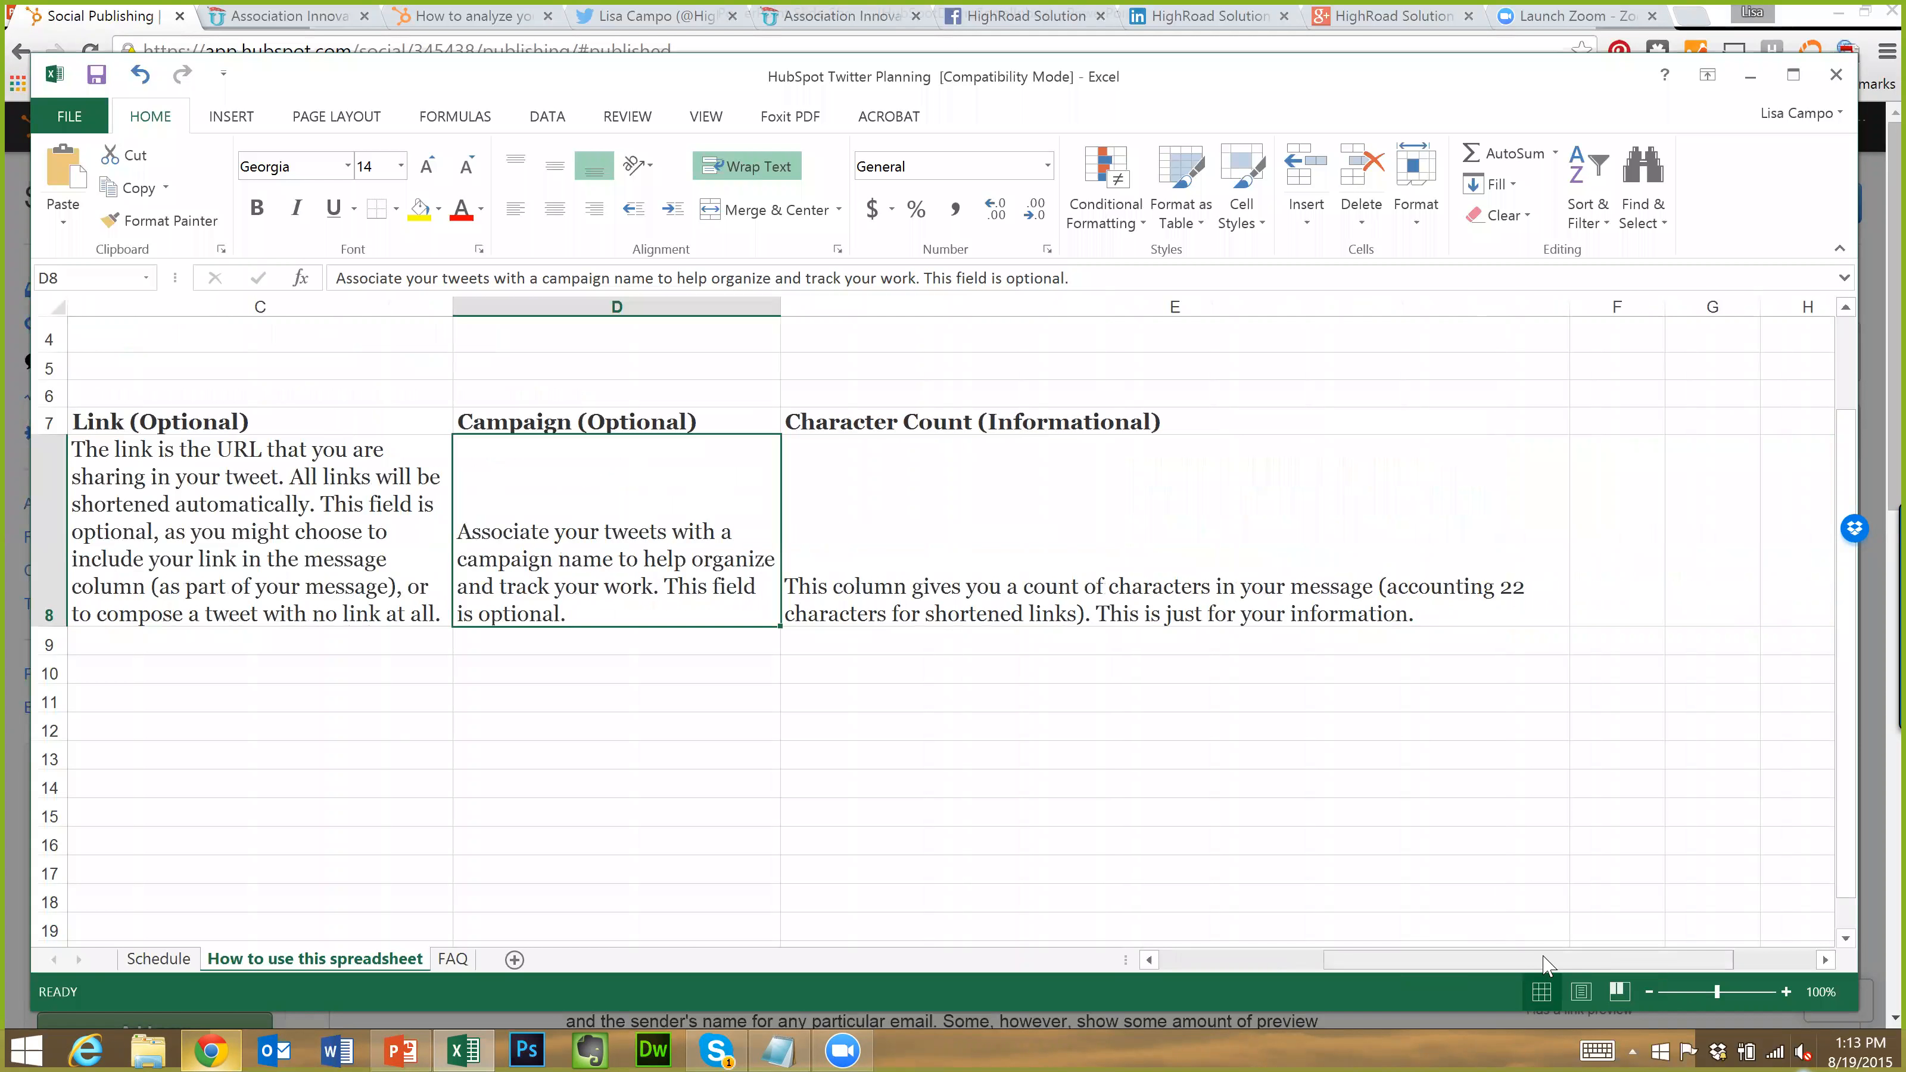
Close the Twitter planning workbook and dismiss the bulk scheduling of Twitter messages without uploading a file
left_click(1217, 961)
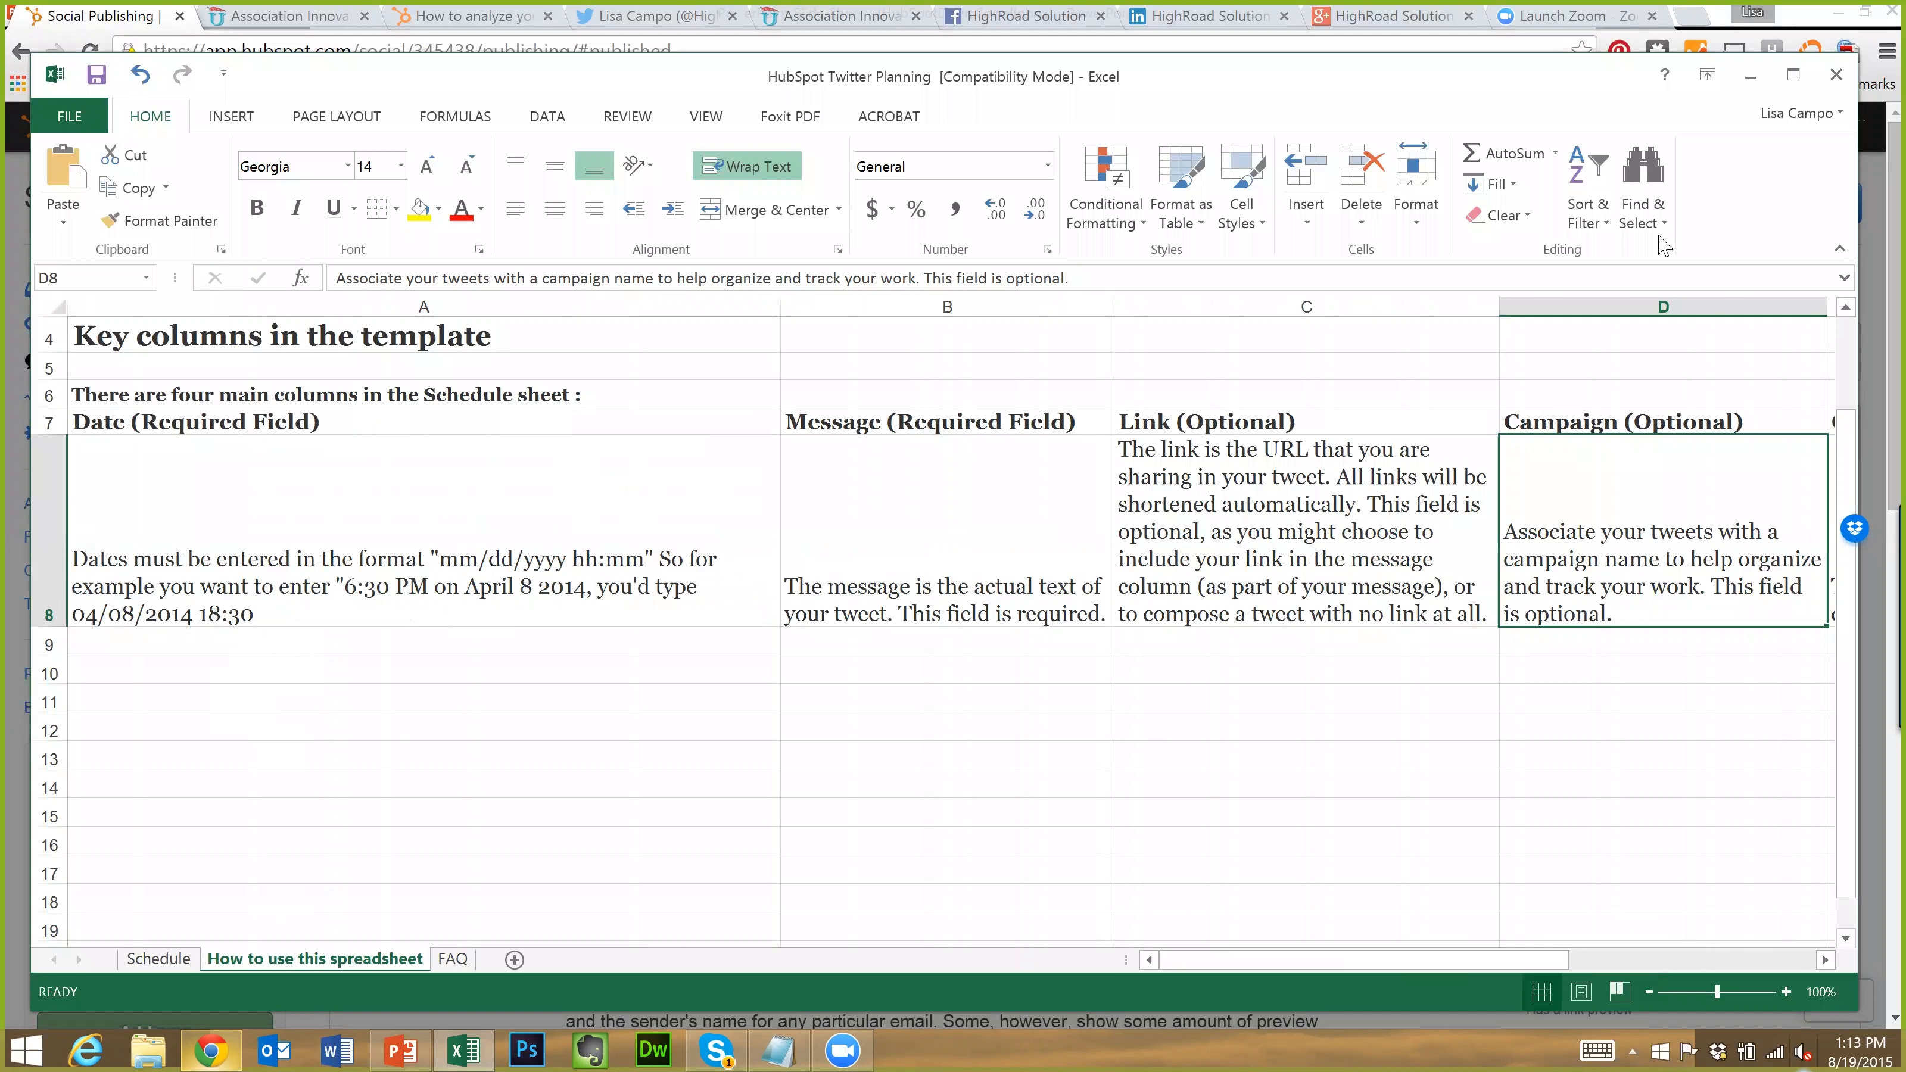
left_click(1836, 74)
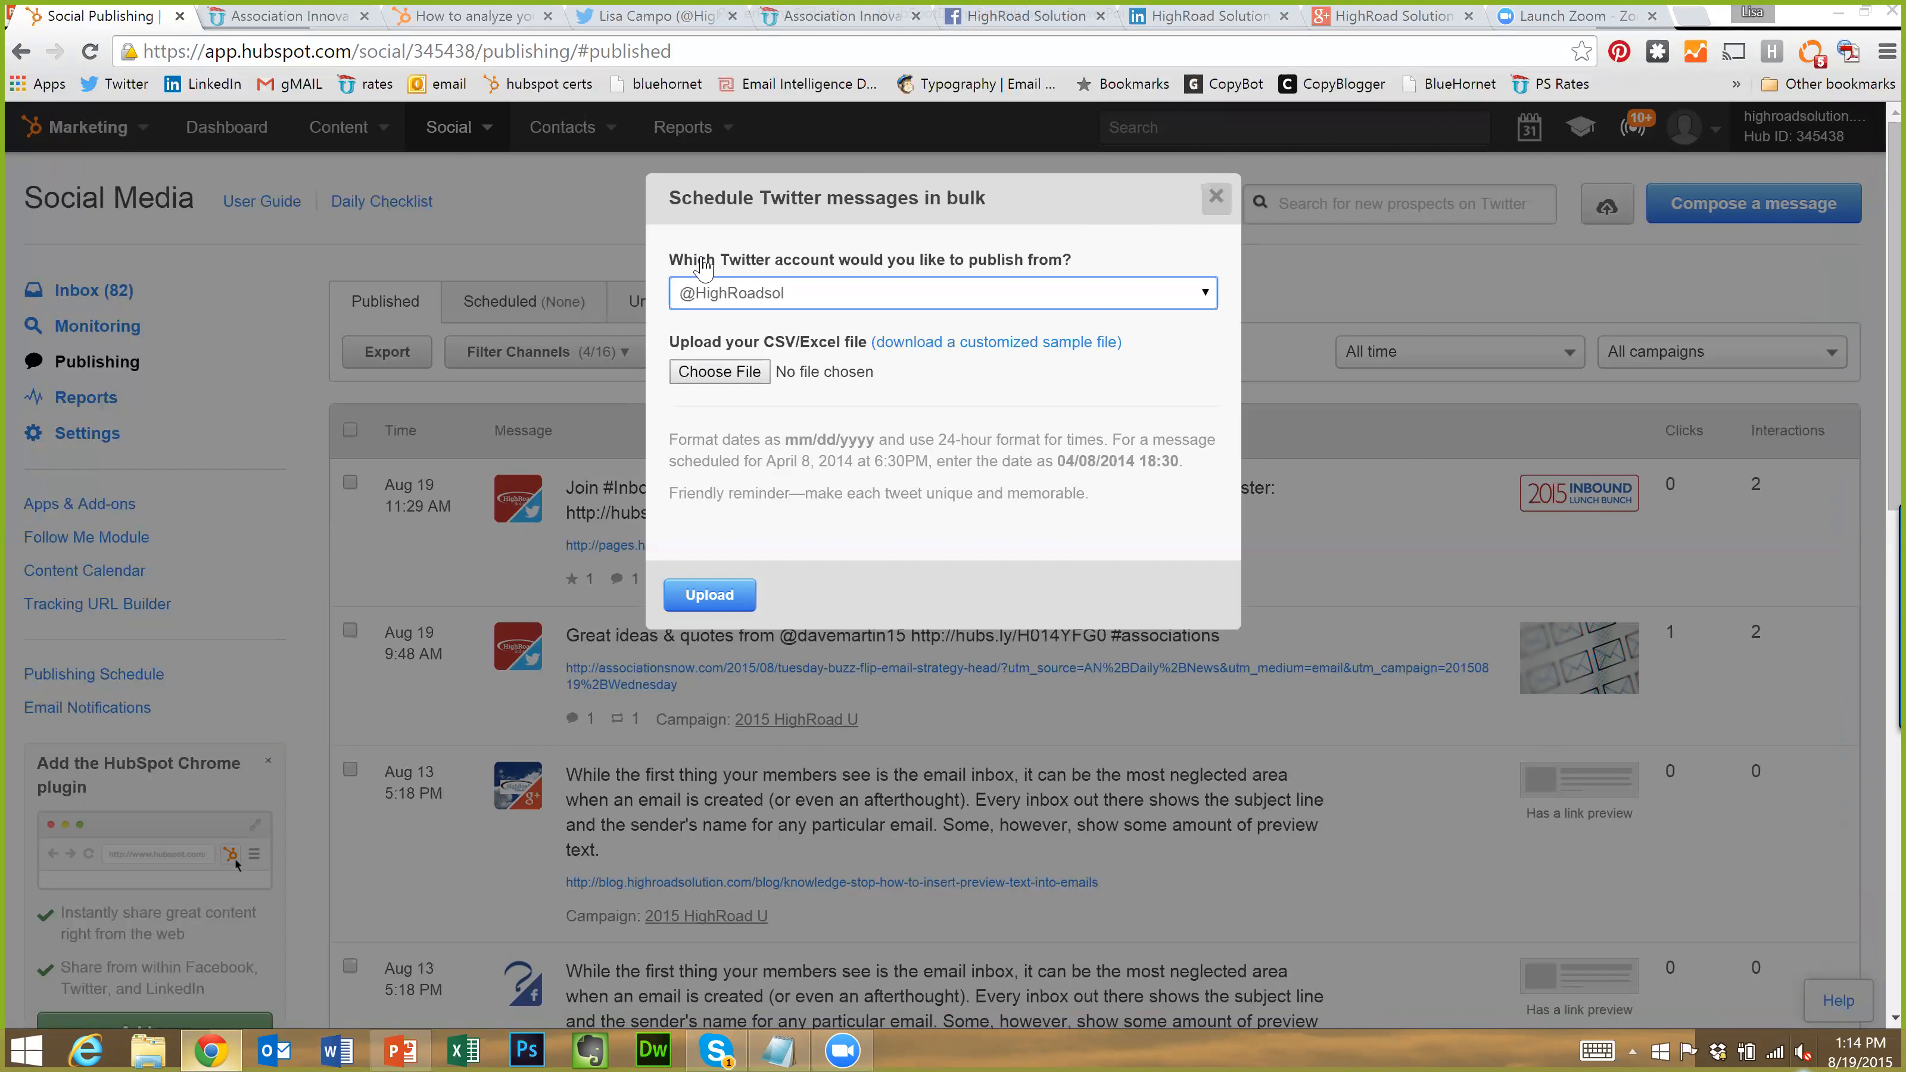
left_click(1219, 201)
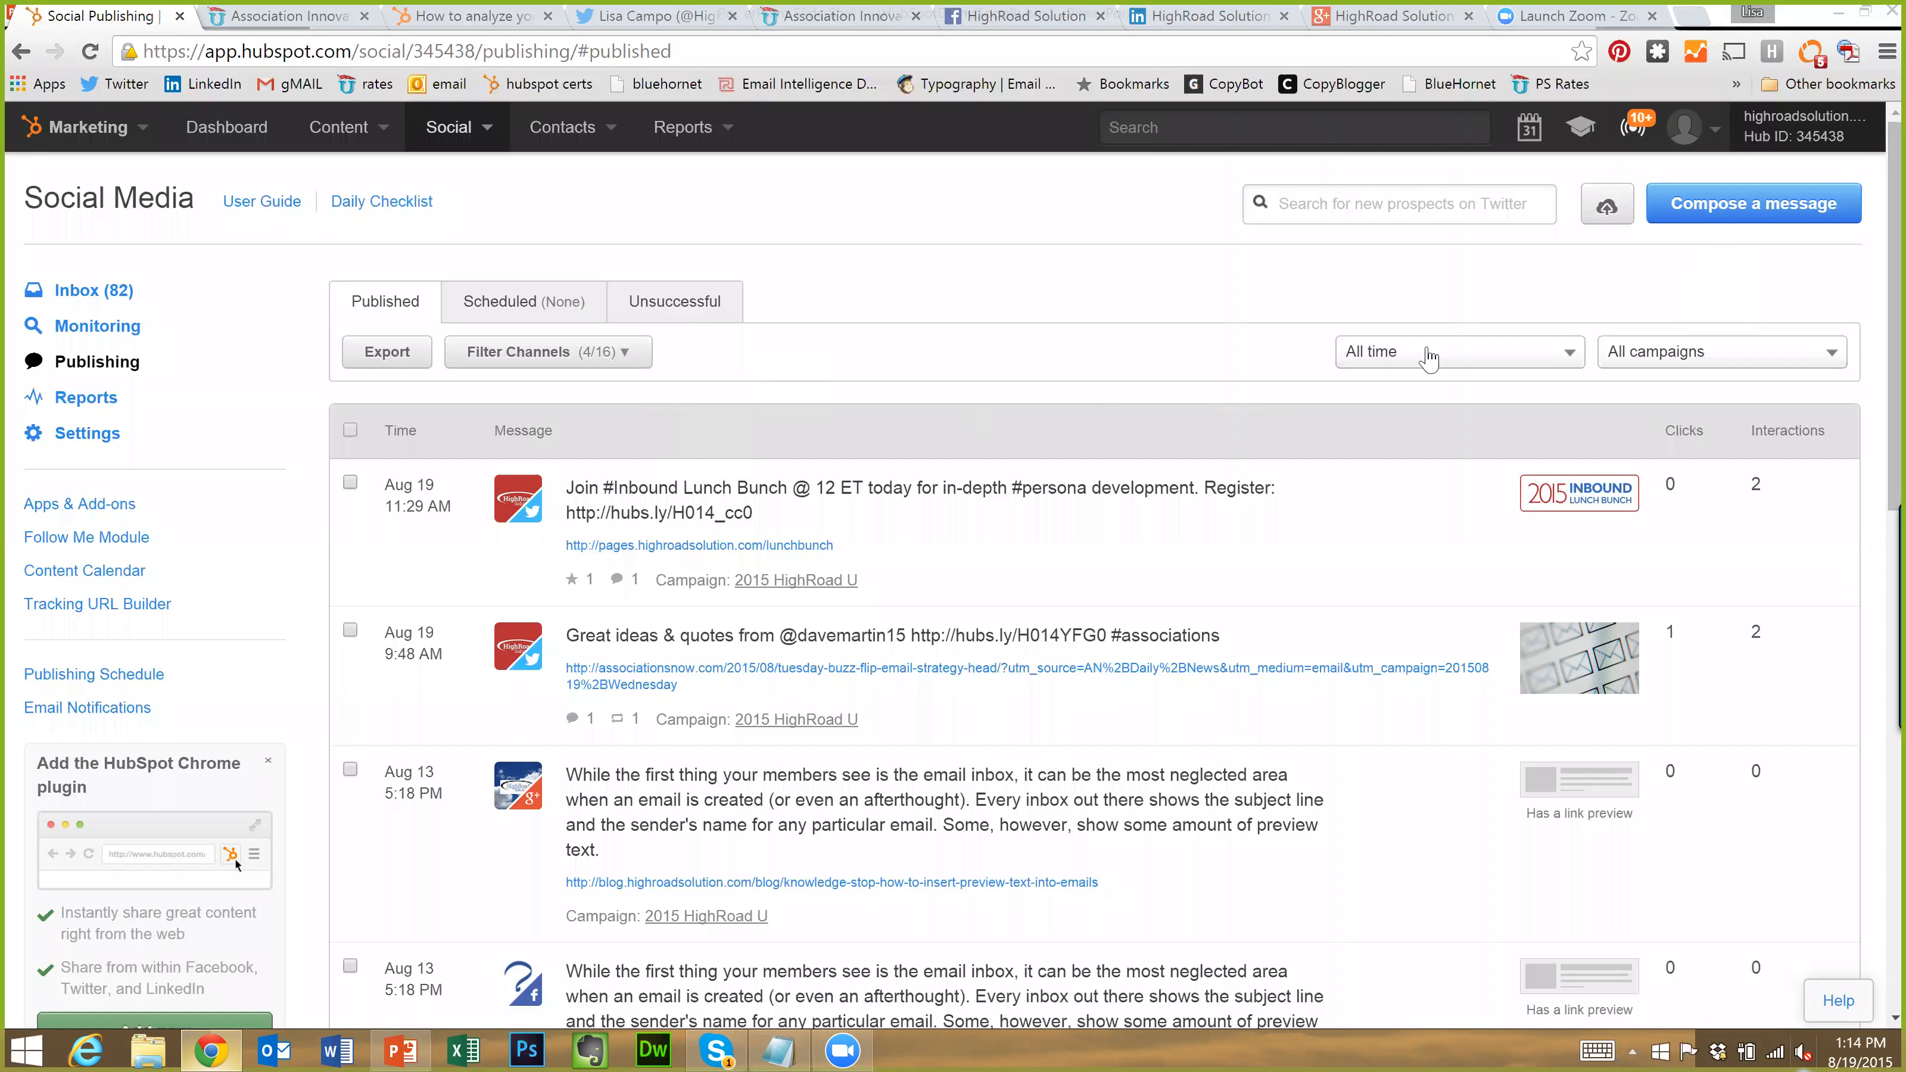
left_click(1738, 209)
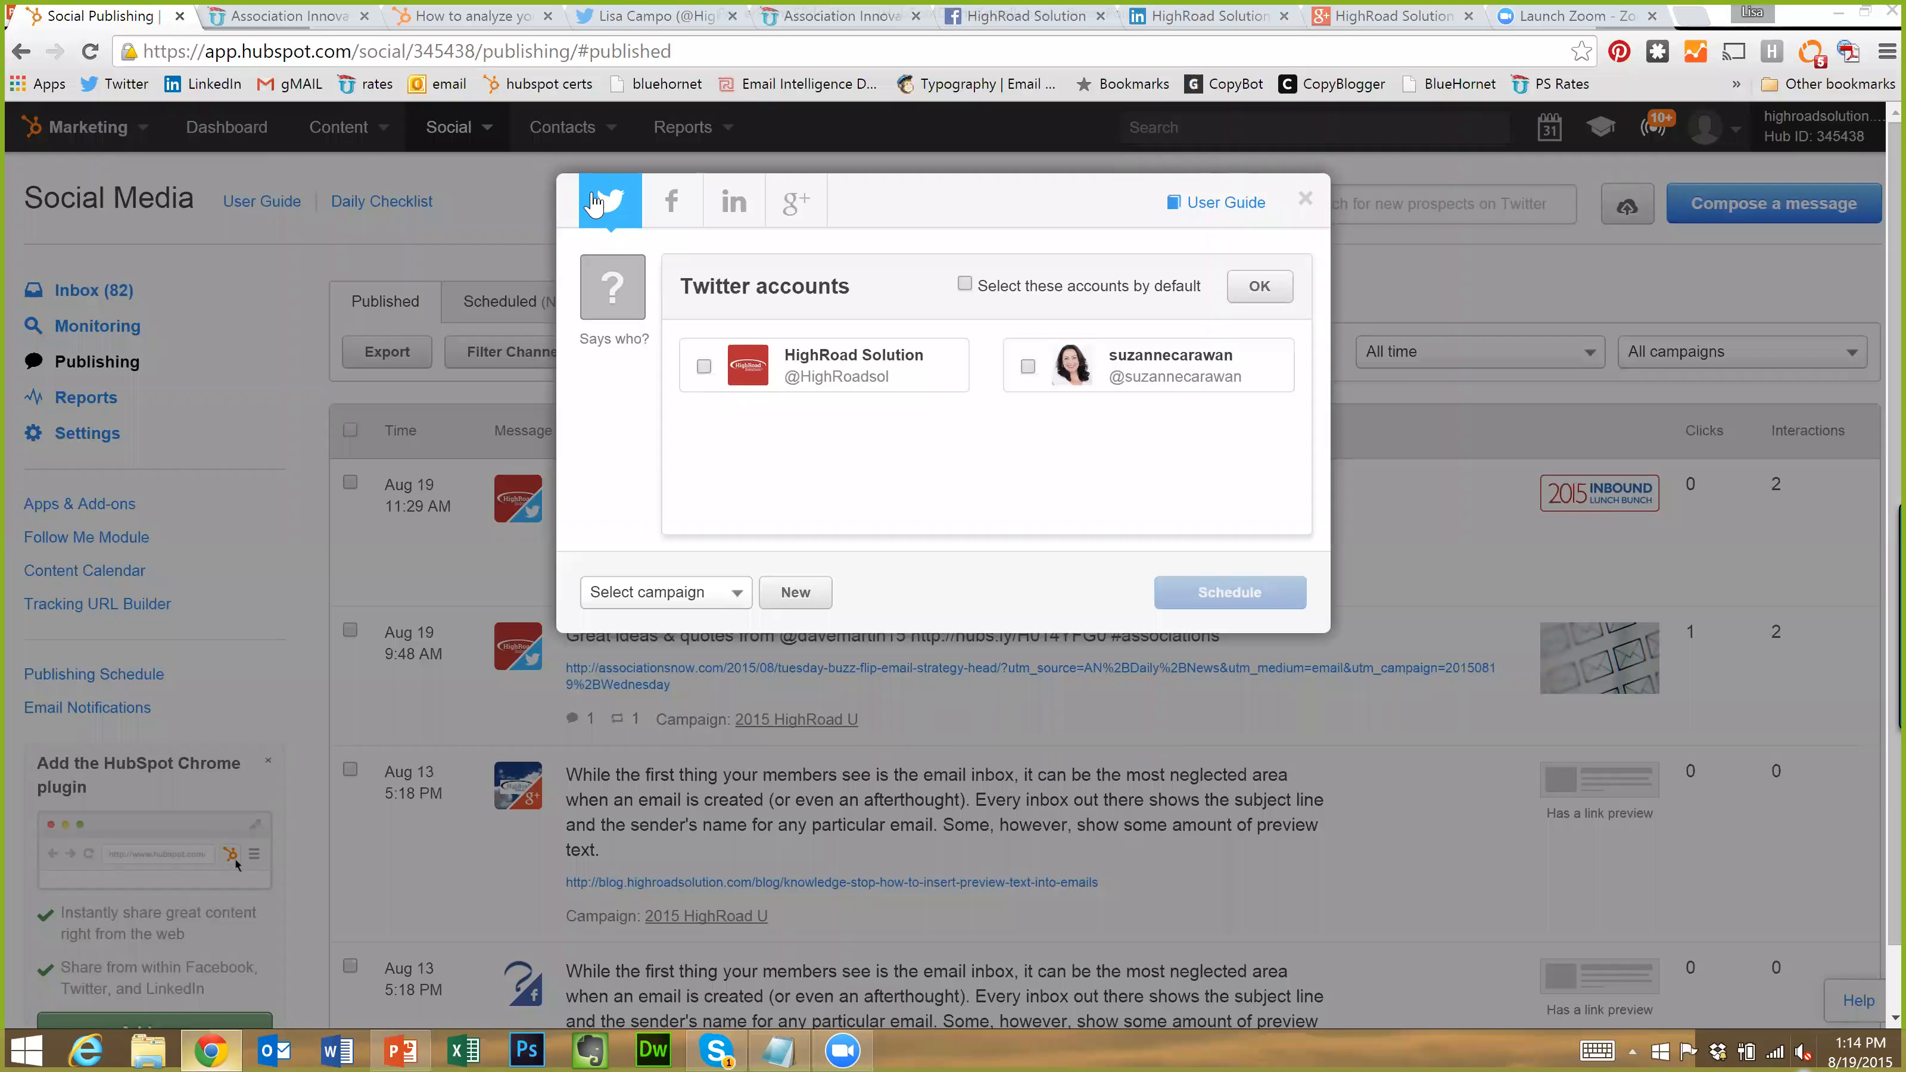
left_click(670, 218)
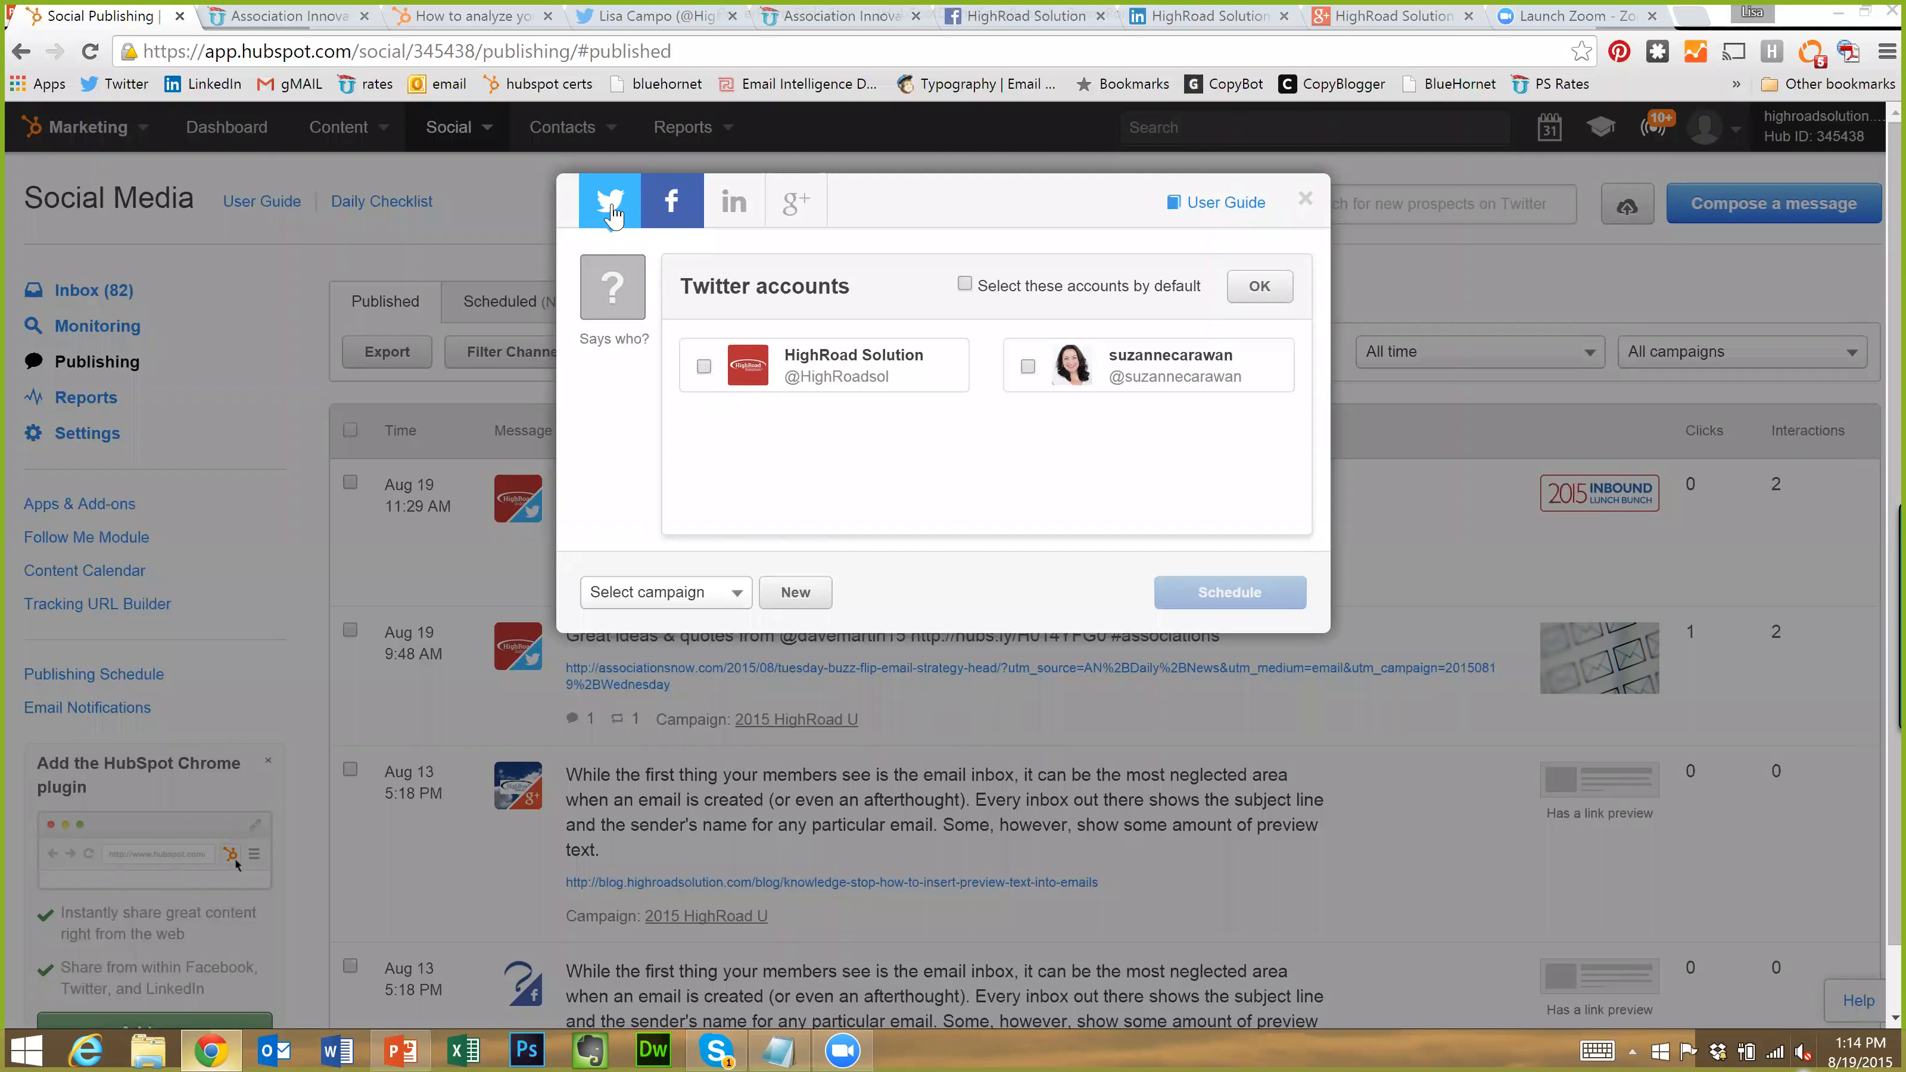
left_click(561, 201)
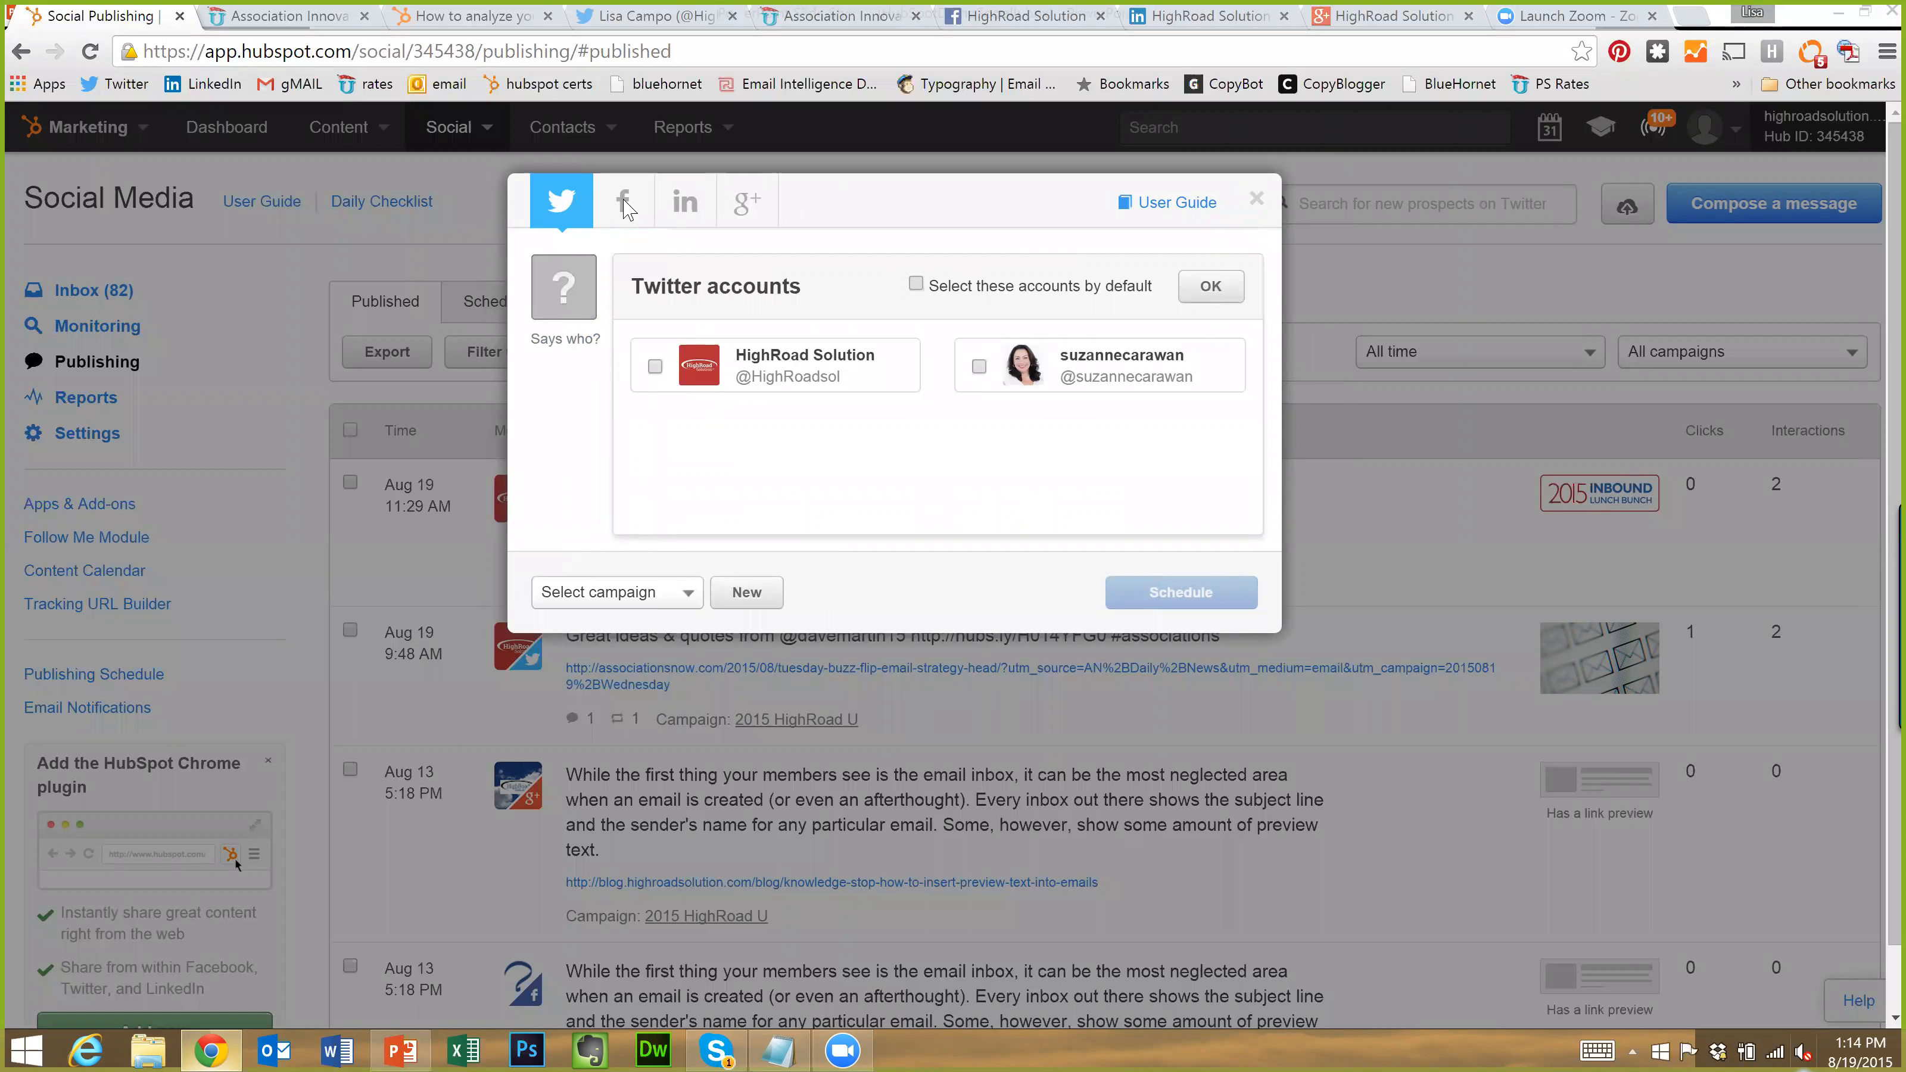
left_click(653, 365)
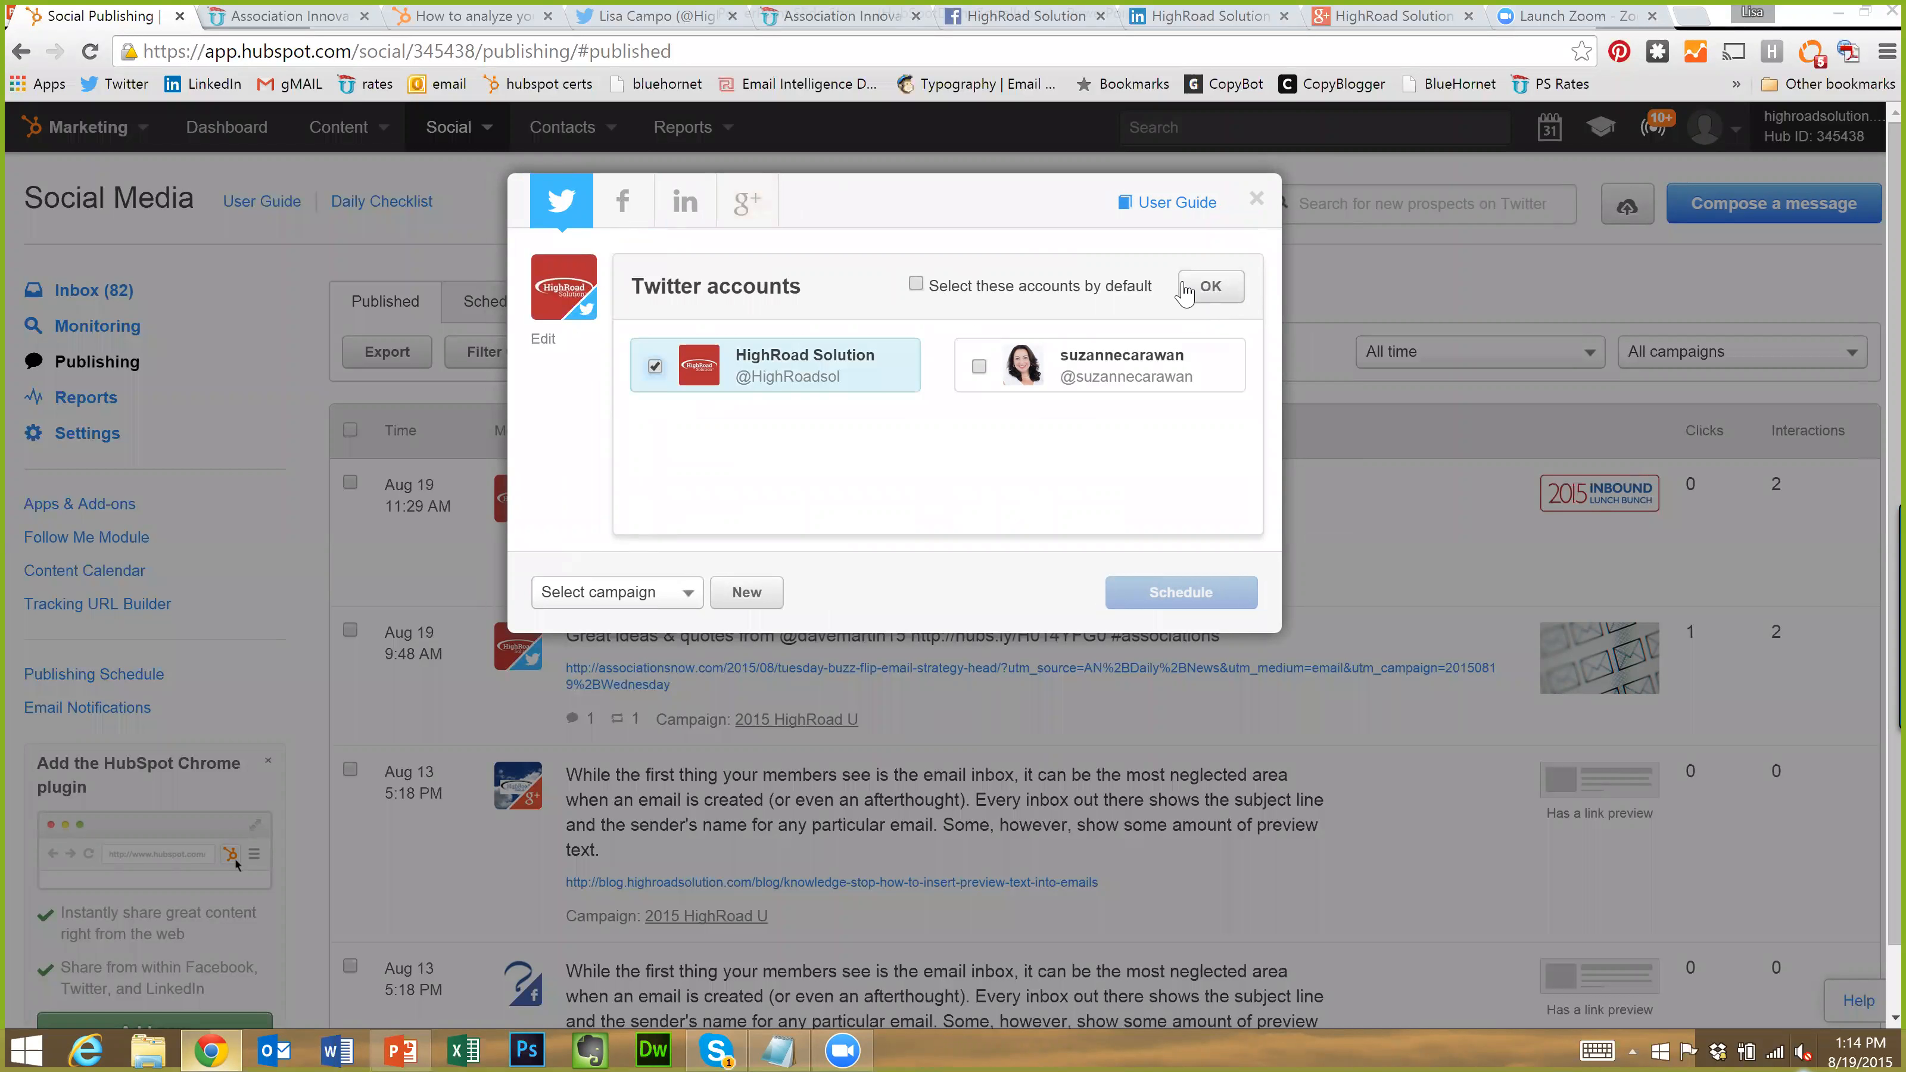
left_click(1211, 287)
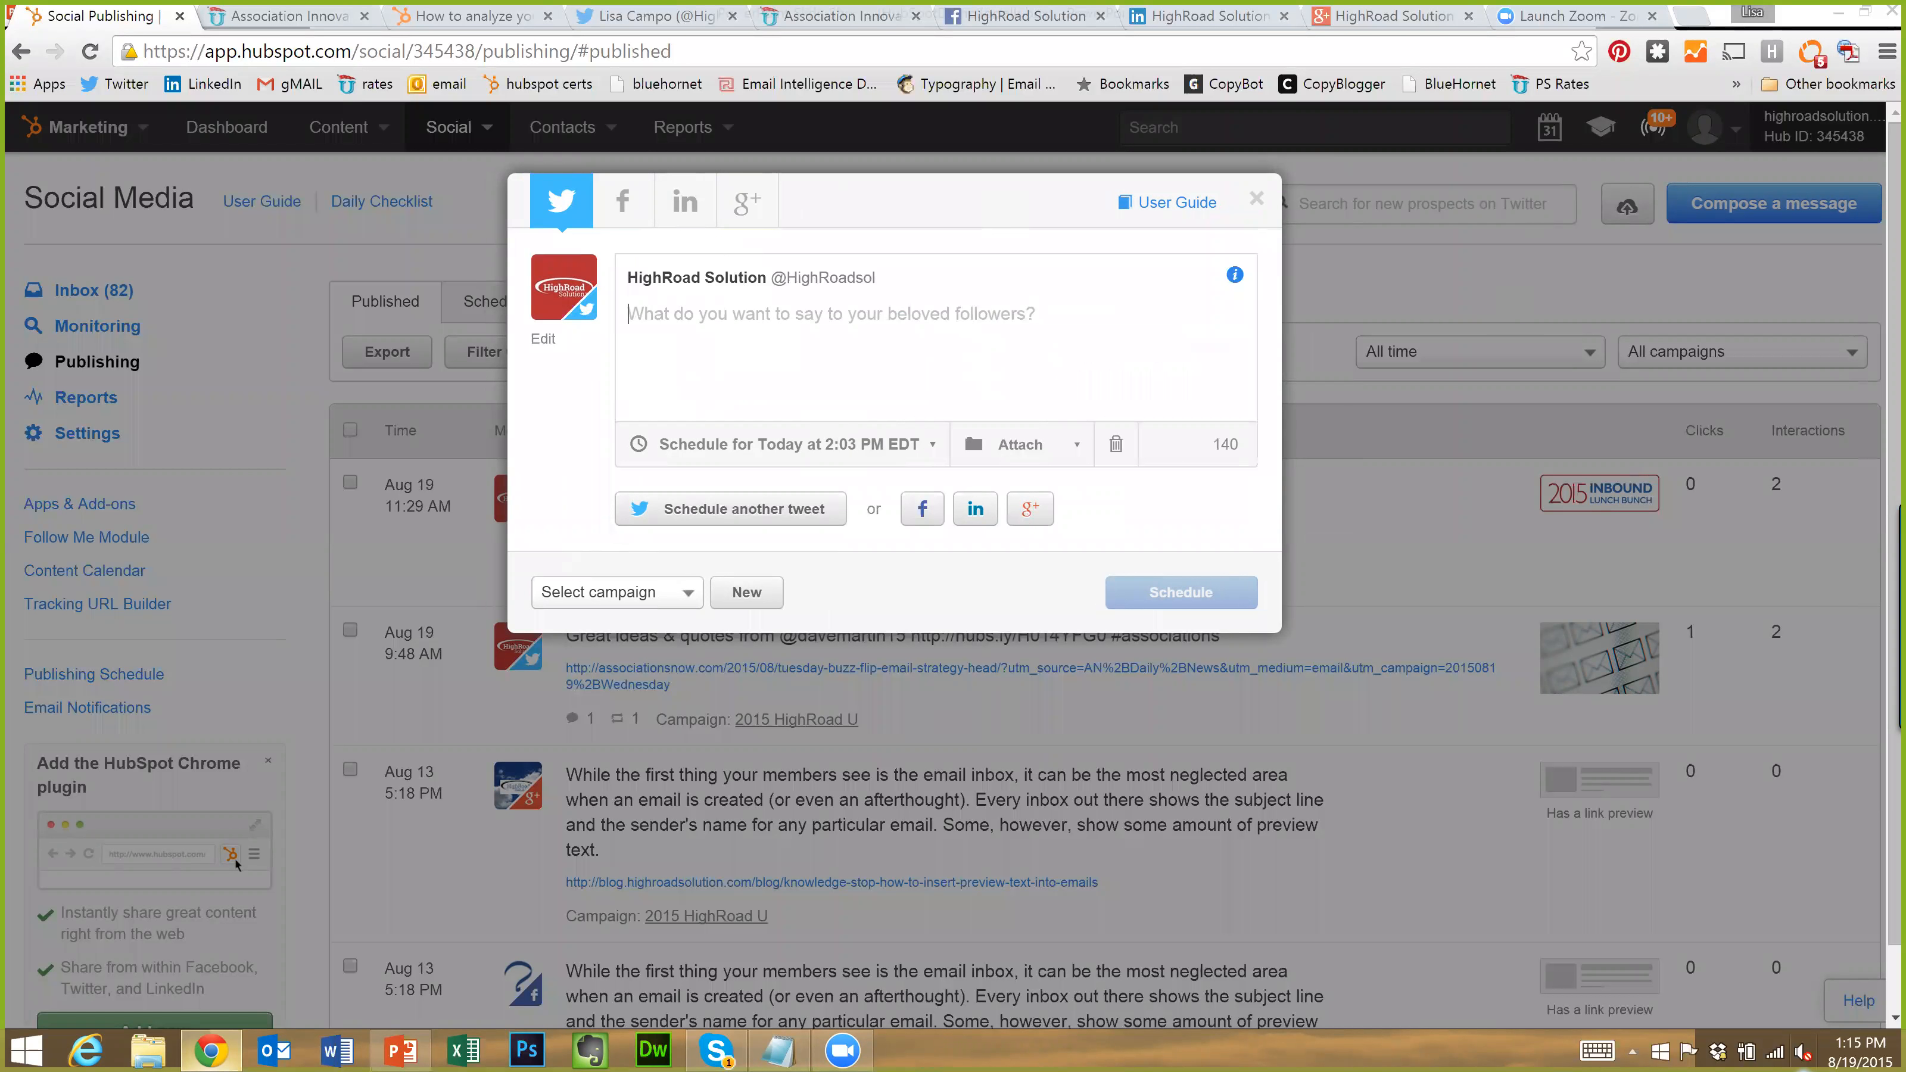
type("Canadian #associations, we're bringing Association Innovation Day to Toronto Sept. 22. Come hear our great speakers!")
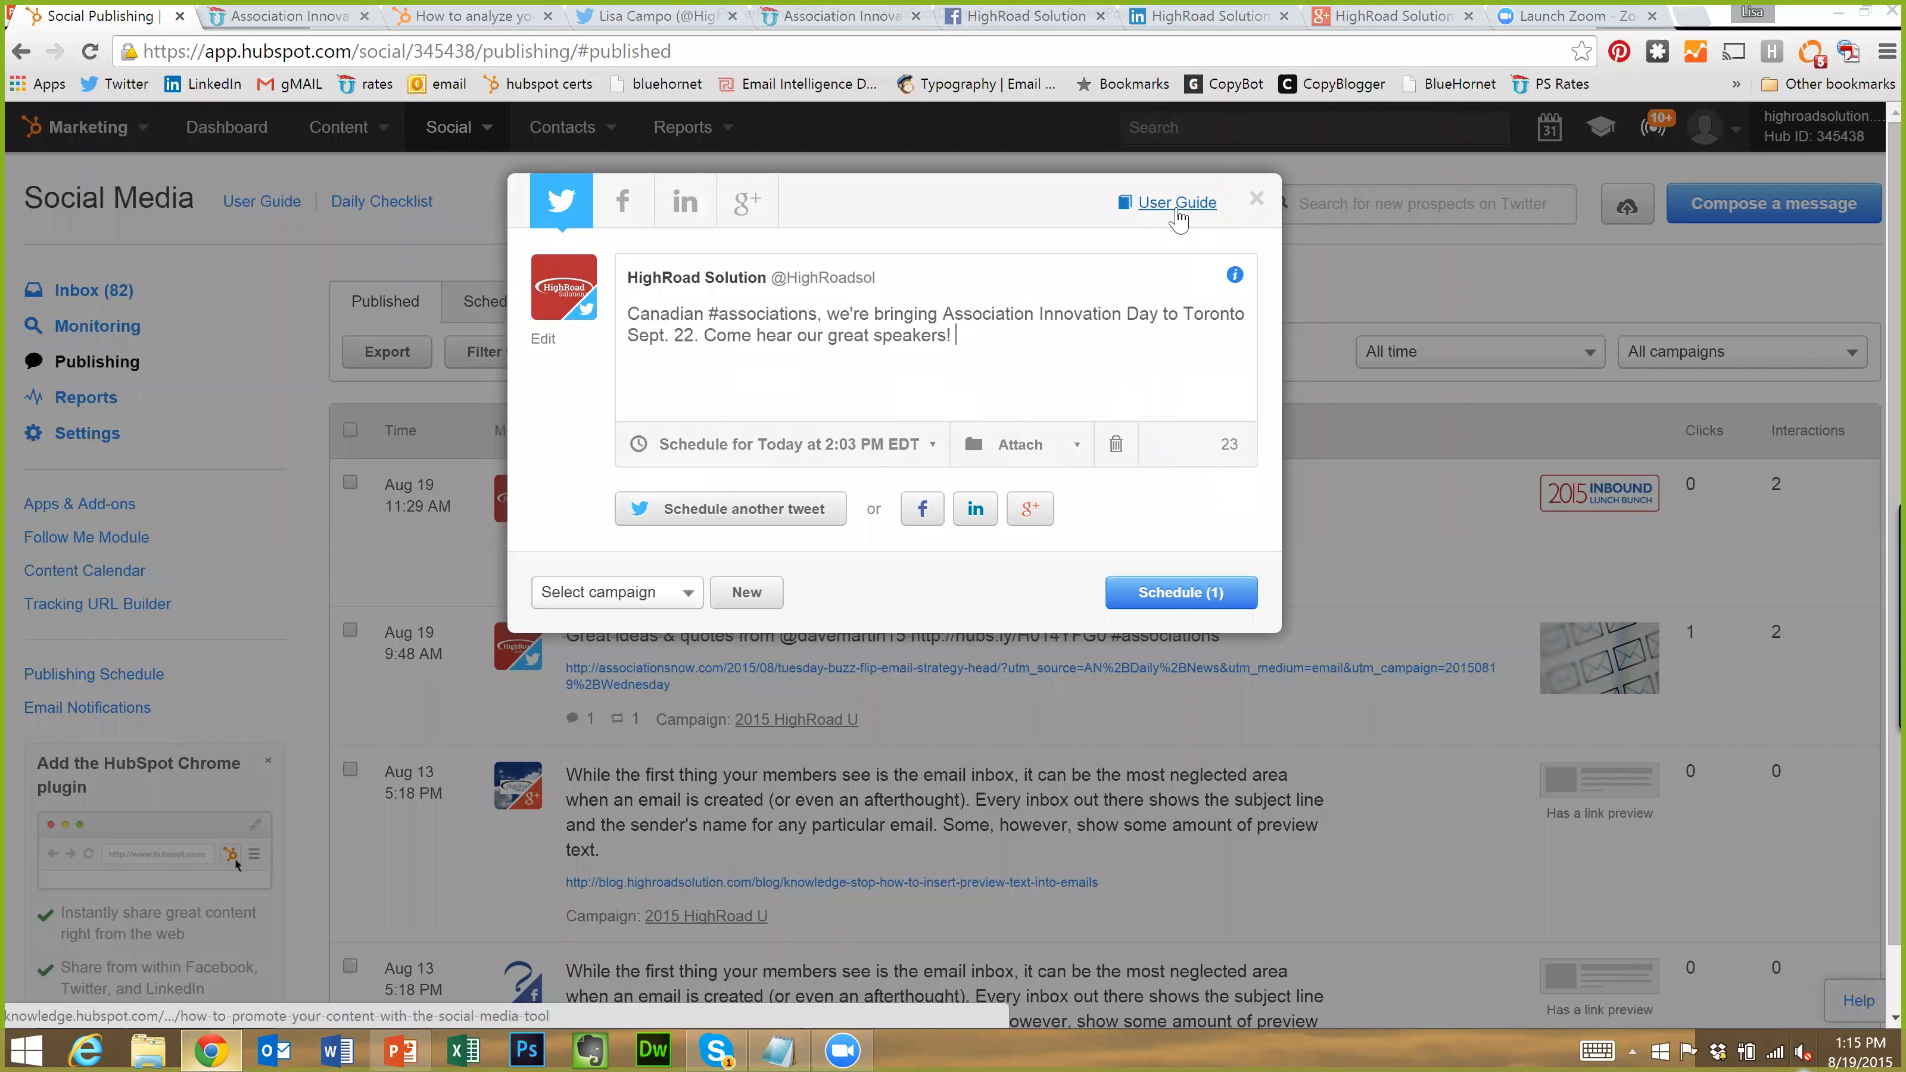
Search the landing pages for "toronto" and attach the Toronto Event LP page to the tweet
mouse_move(1236, 279)
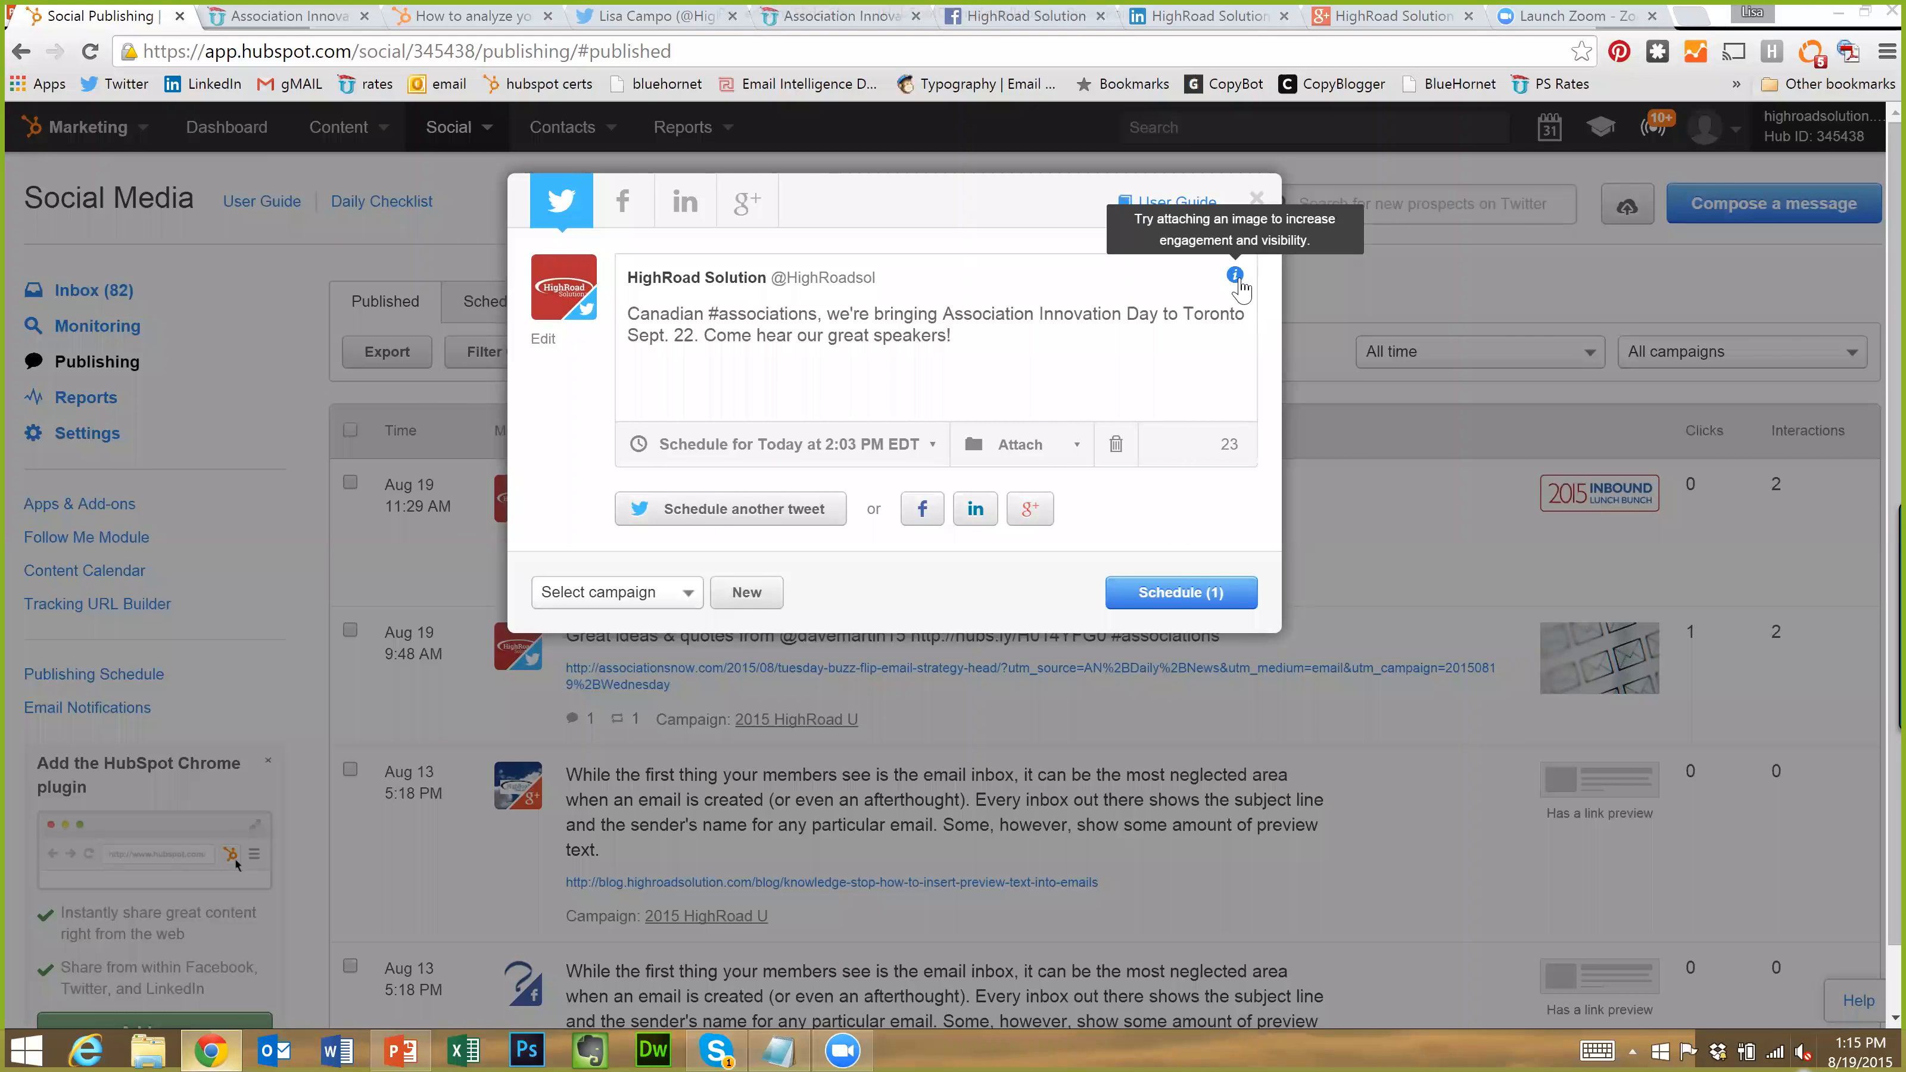
left_click(1049, 455)
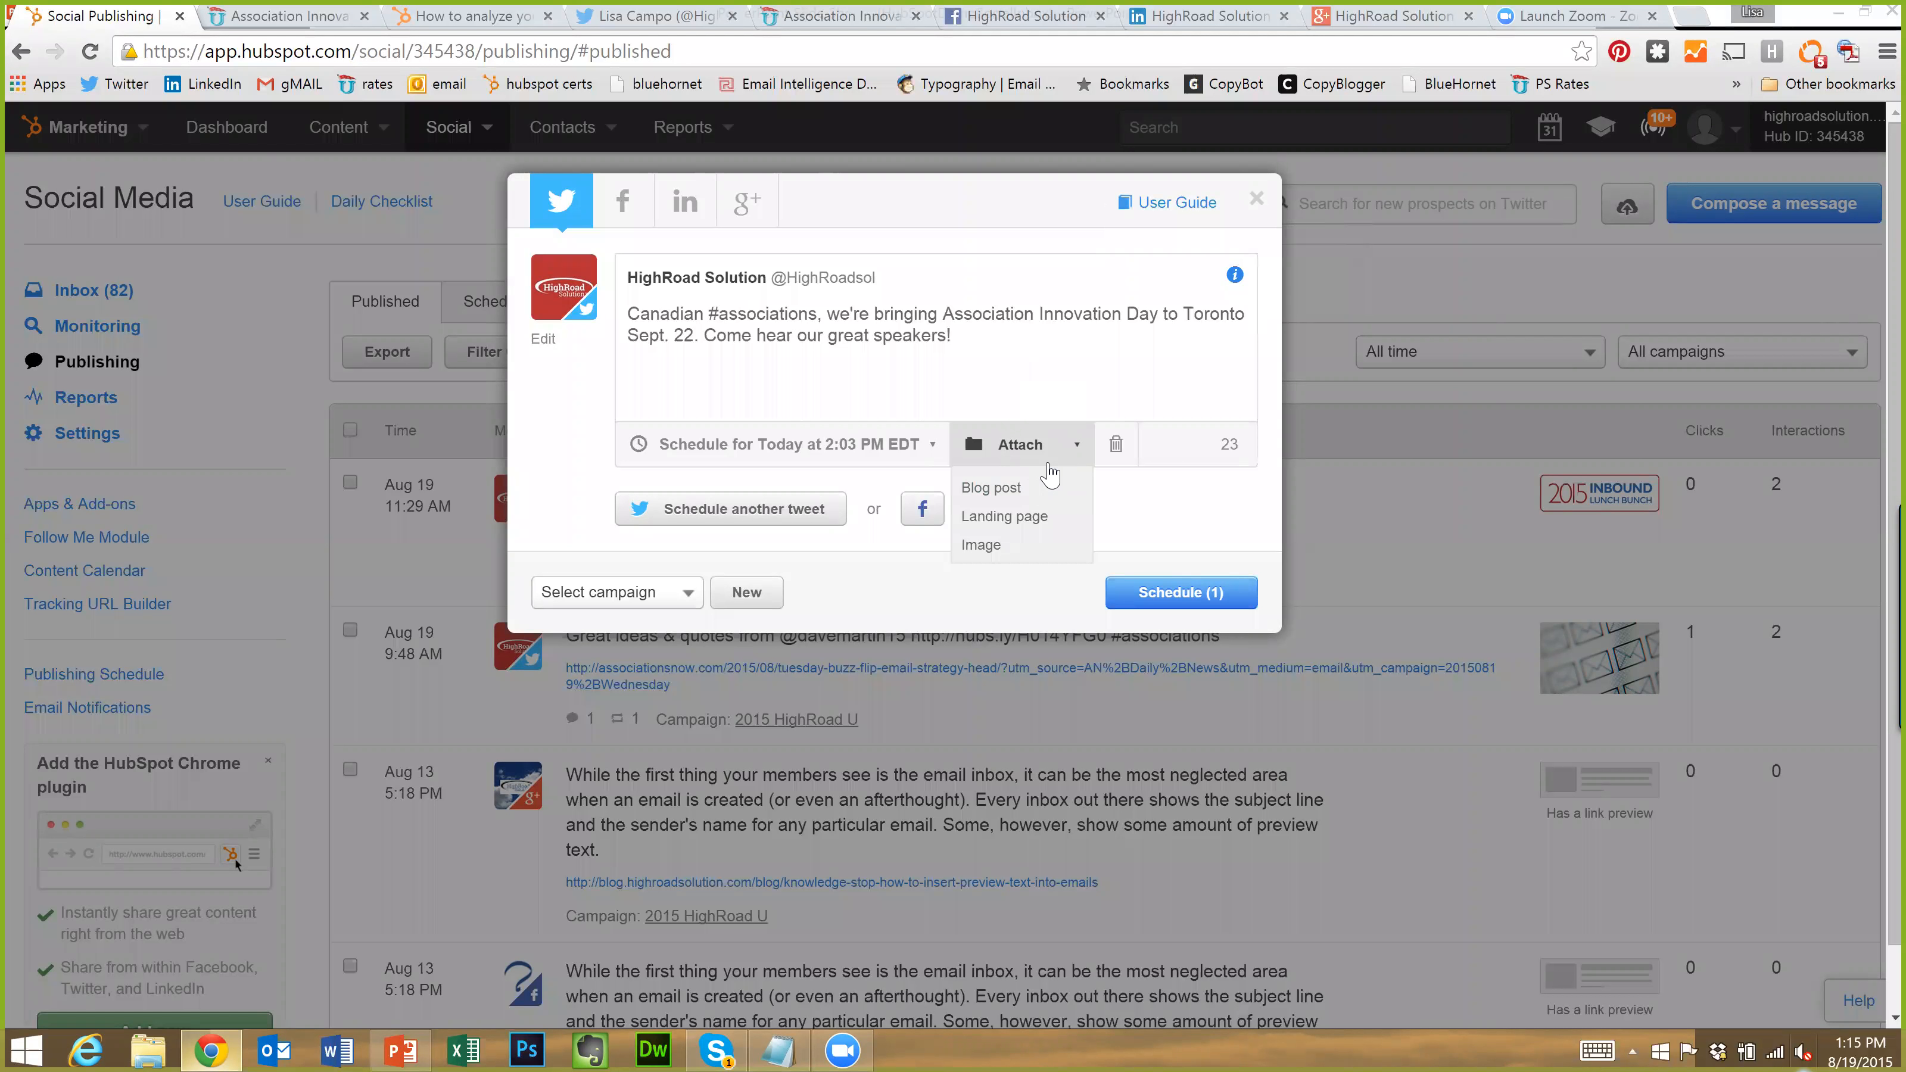
left_click(1030, 518)
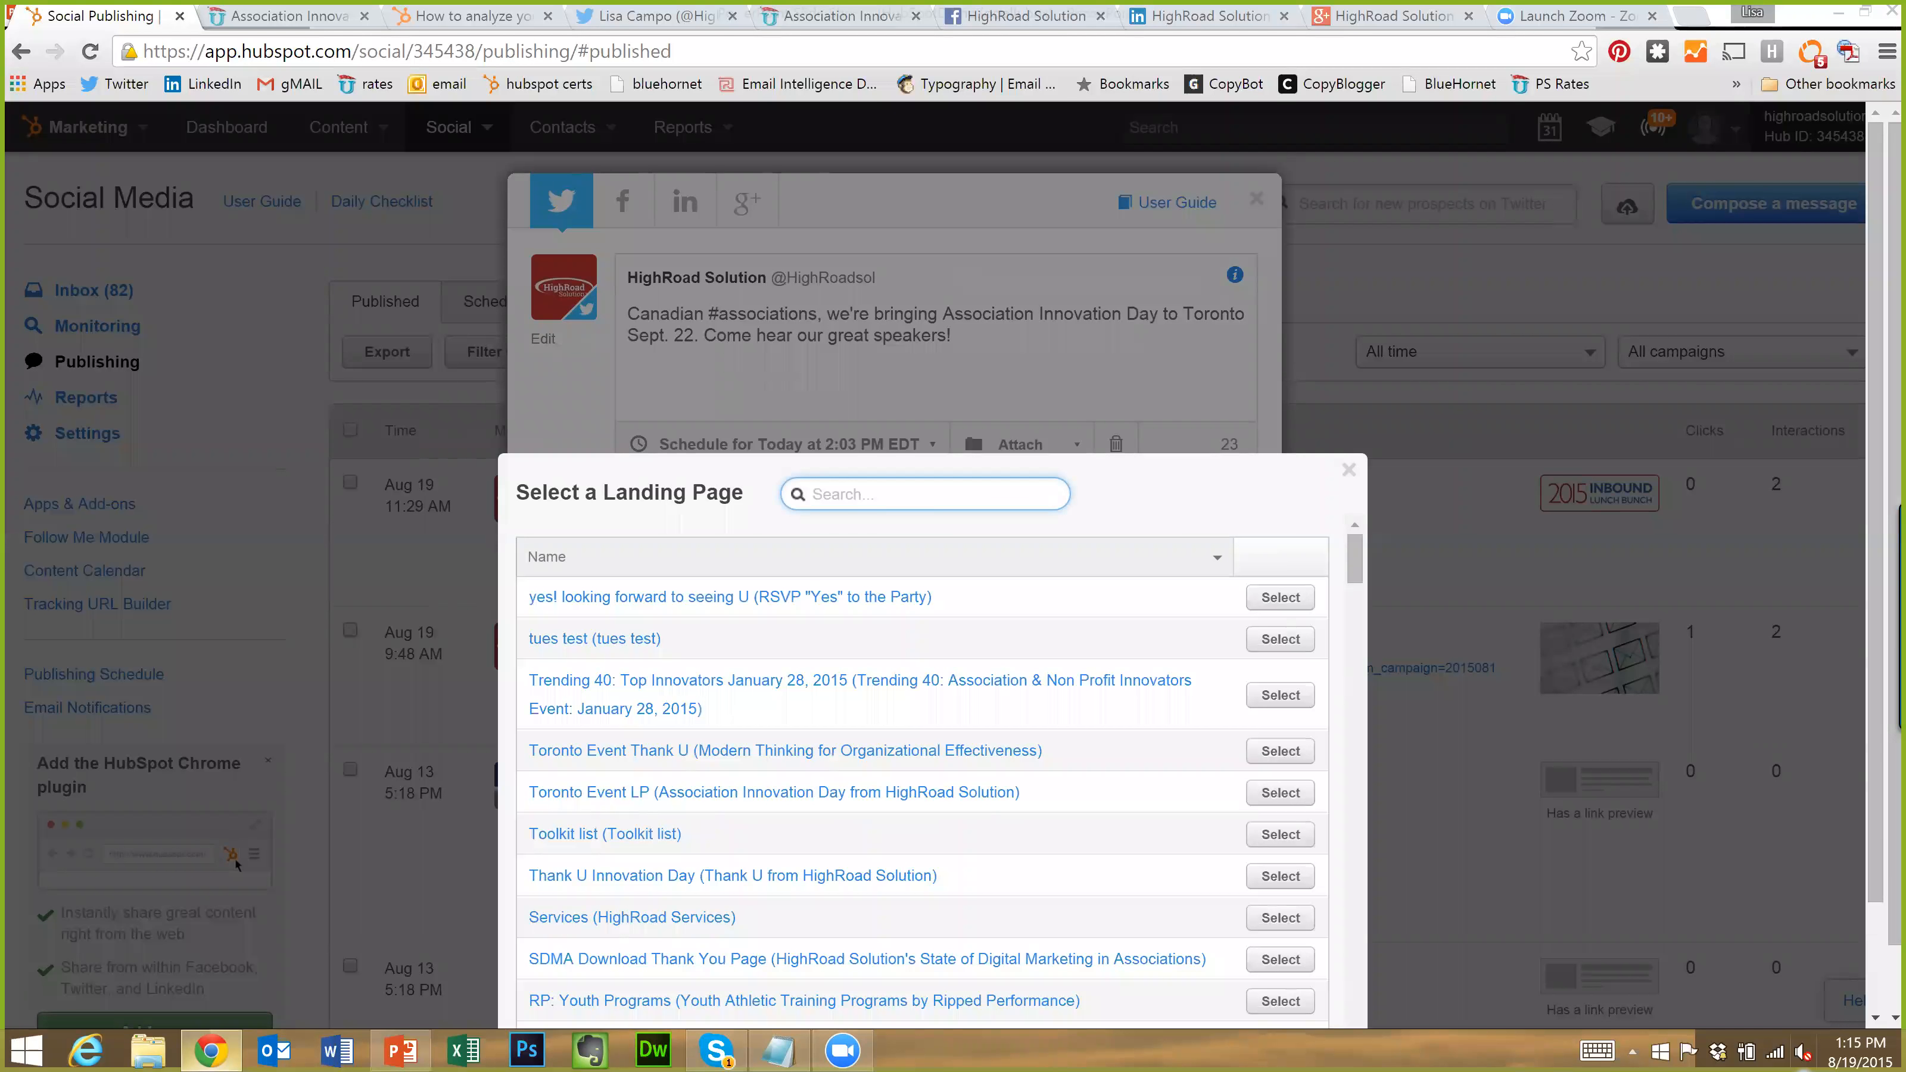
type("toronto")
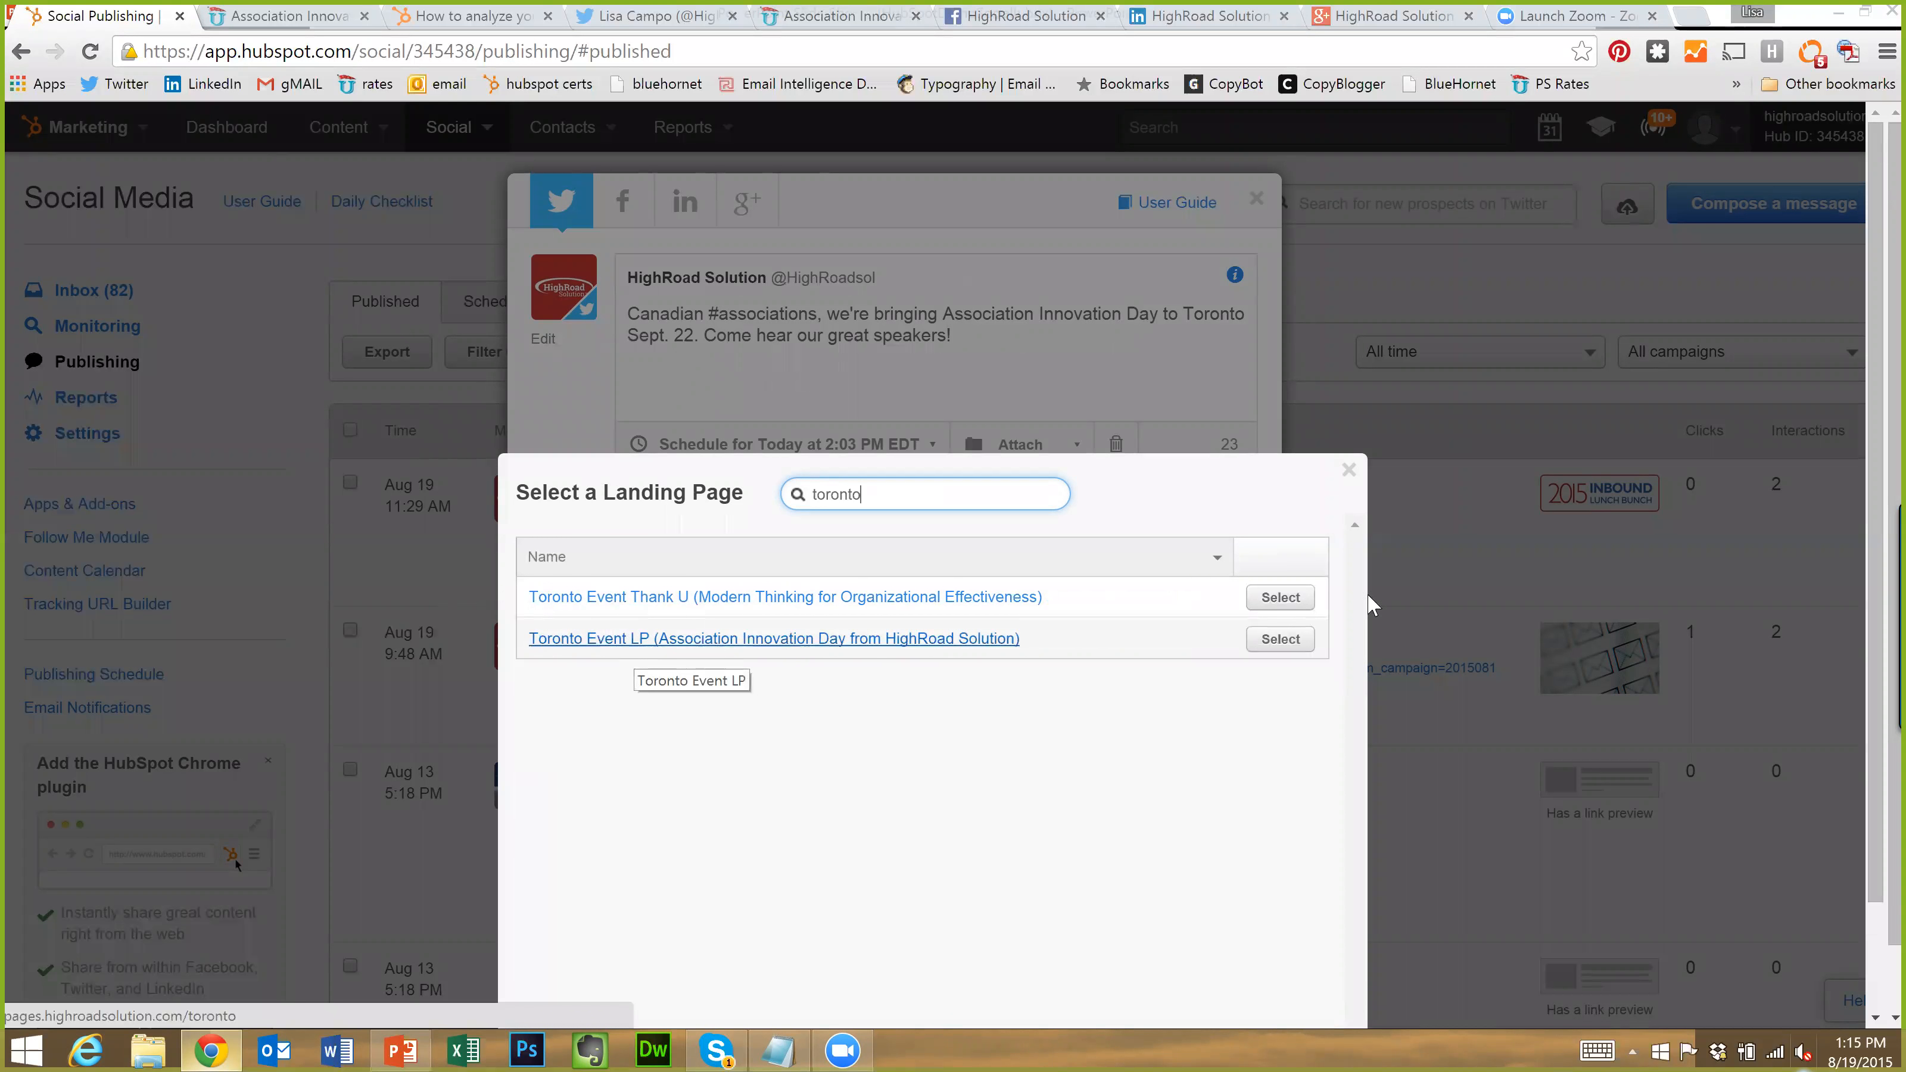
left_click(1280, 640)
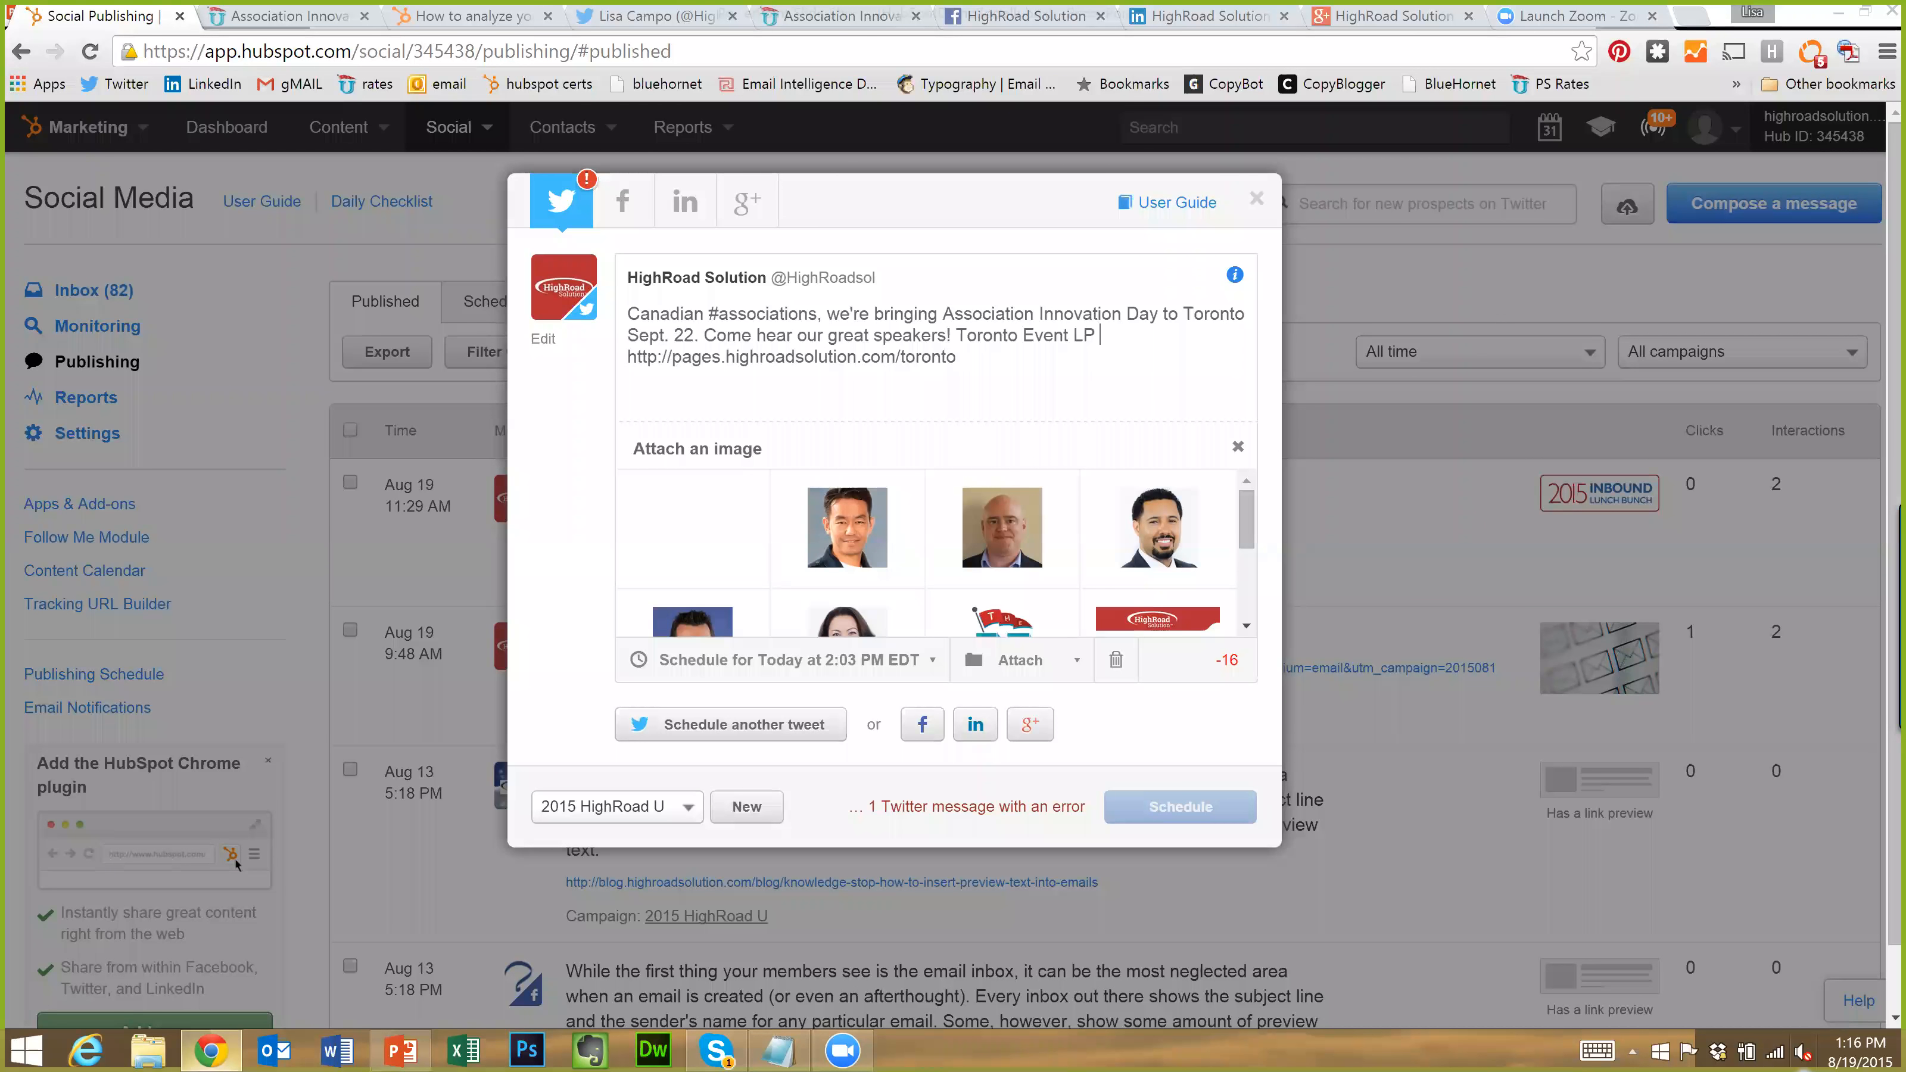
Delete the inserted page title "Toronto Event LP" from the tweet, keeping the landing page link
key("shift+Left")
key("shift+Left")
key("shift+Left")
key("shift+Left")
key("shift+Left")
key("shift+Left")
key("shift+Left")
key("shift+Left")
key("shift+Left")
key("shift+Left")
key("shift+Left")
key("shift+Left")
key("shift+Left")
key("shift+Left")
key("shift+Left")
key("shift+Left")
key("shift+Left")
key("shift+Left")
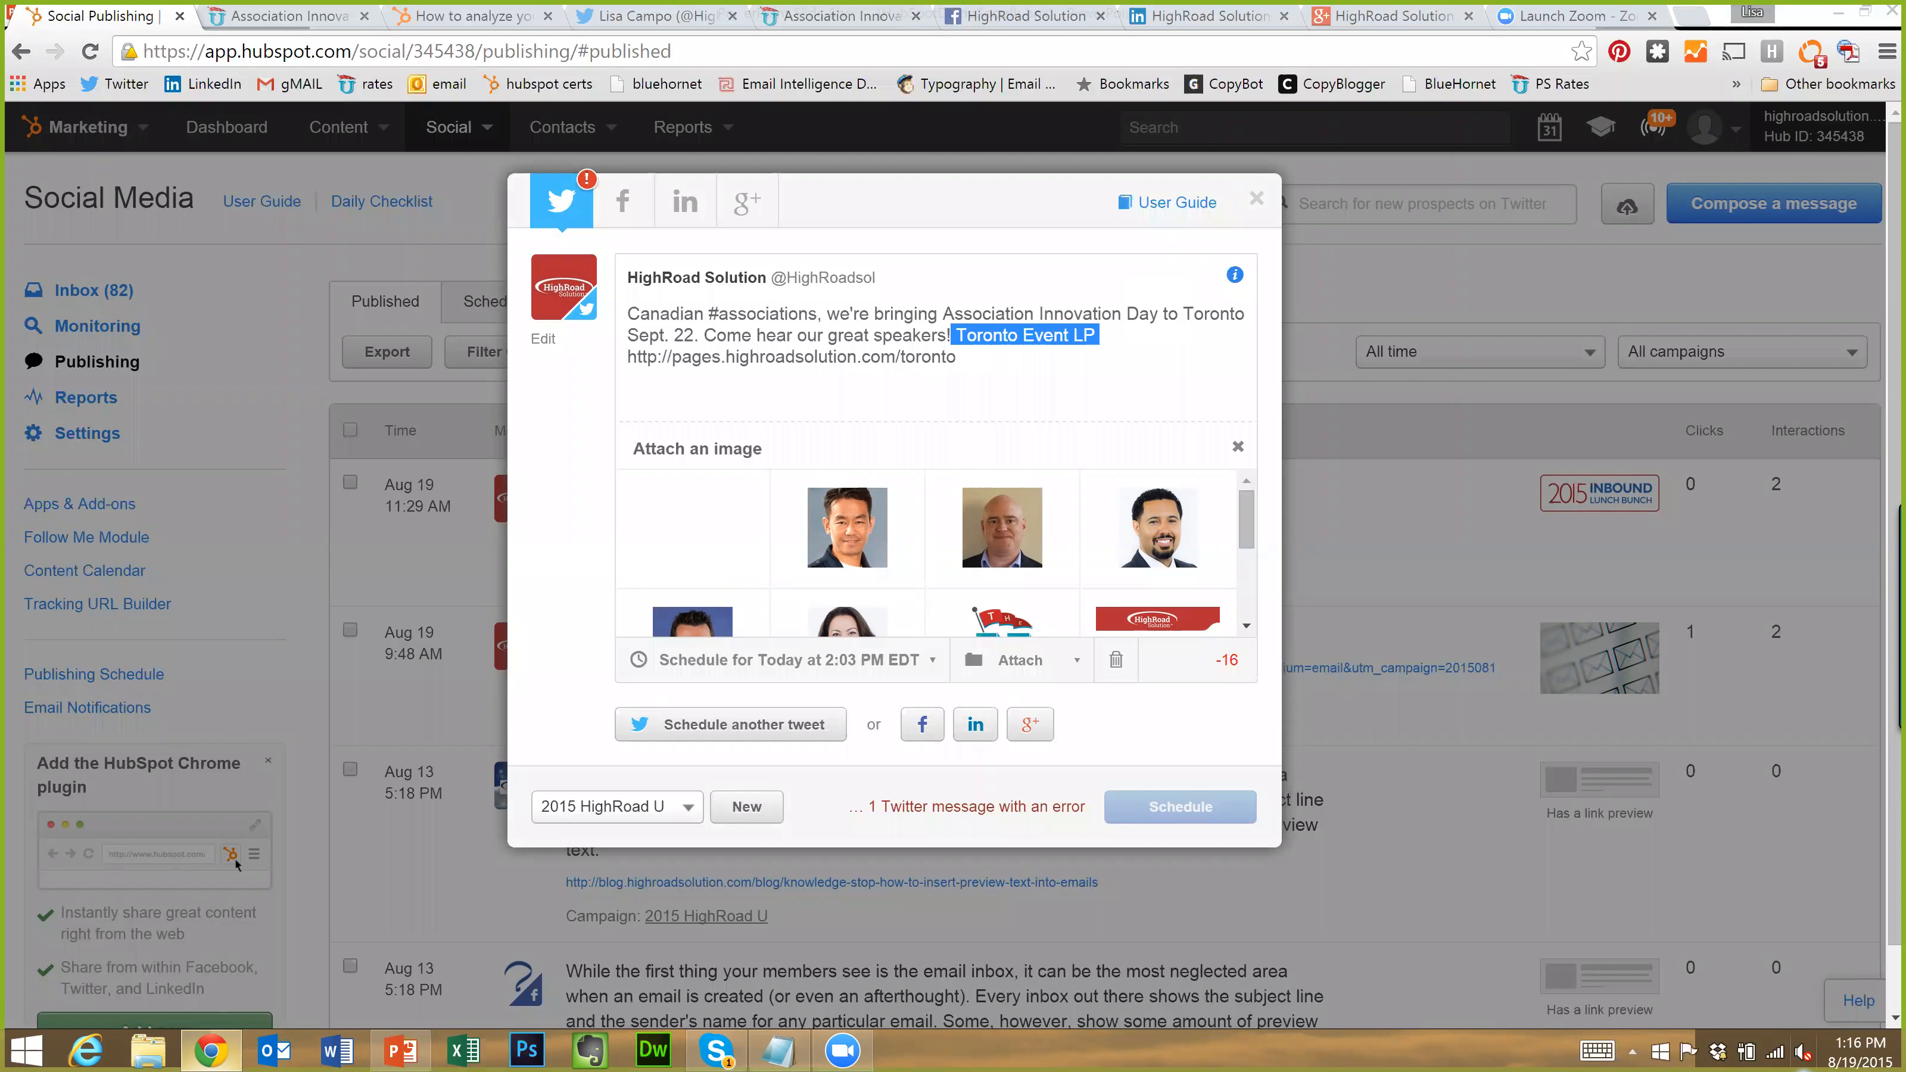
key("BackSpace")
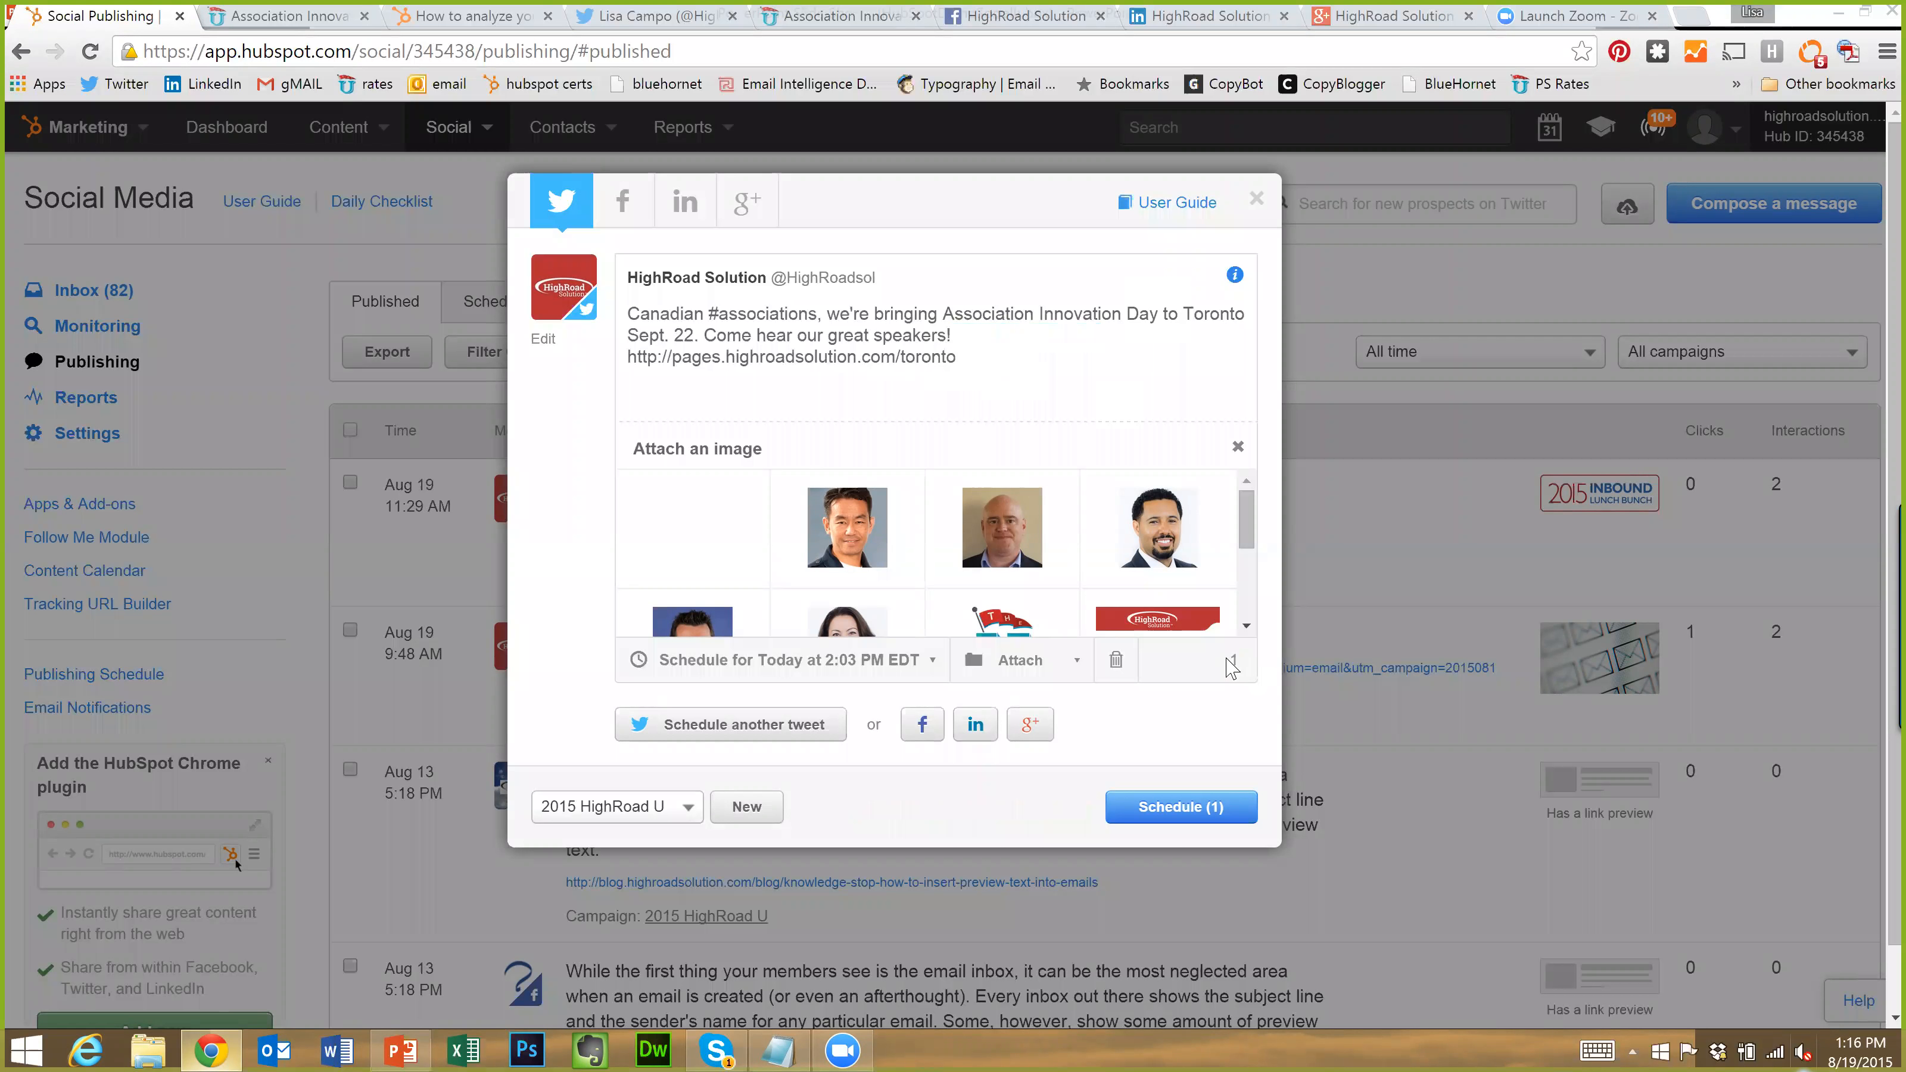
Look through the landing page images offered for attachment to the tweet and return to the first ones
left_click_drag(1233, 661, 1246, 685)
scroll(837, 528, "down", 2)
scroll(848, 529, "up", 2)
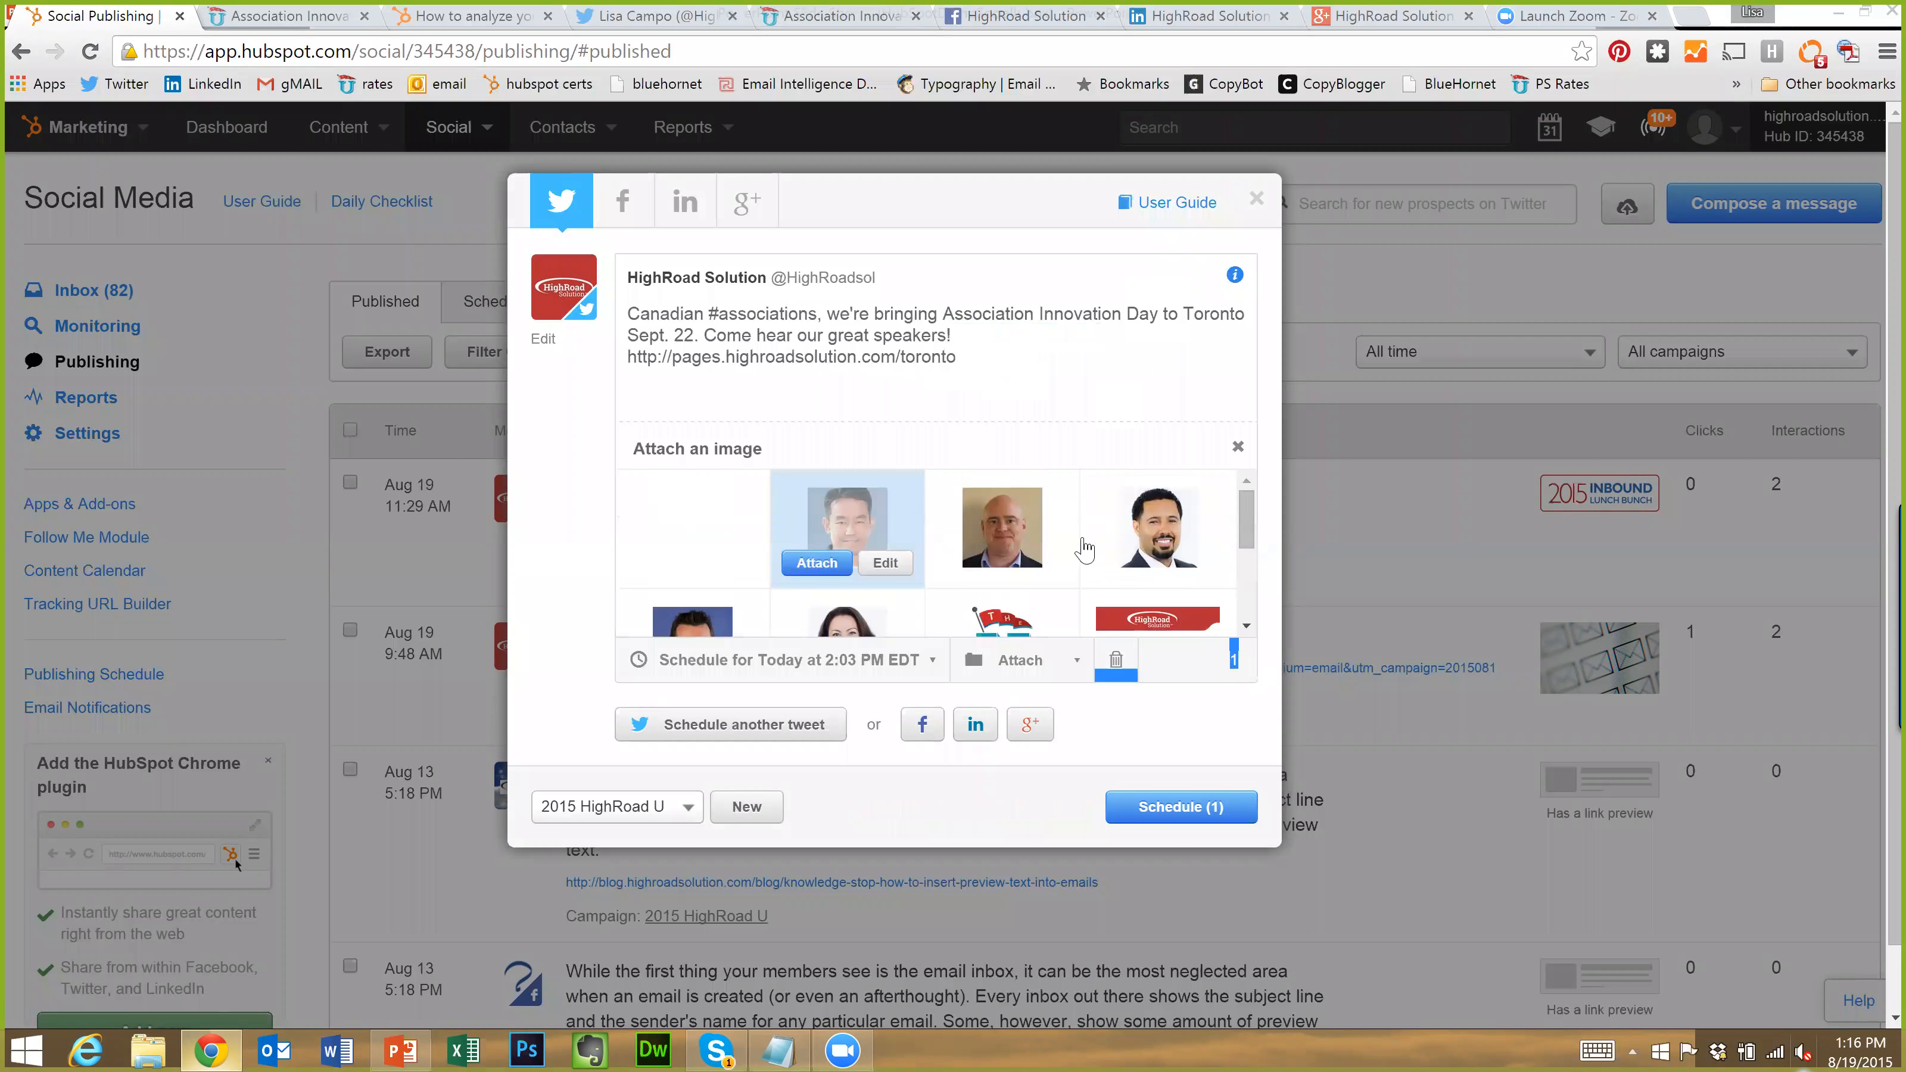
scroll(990, 533, "down", 3)
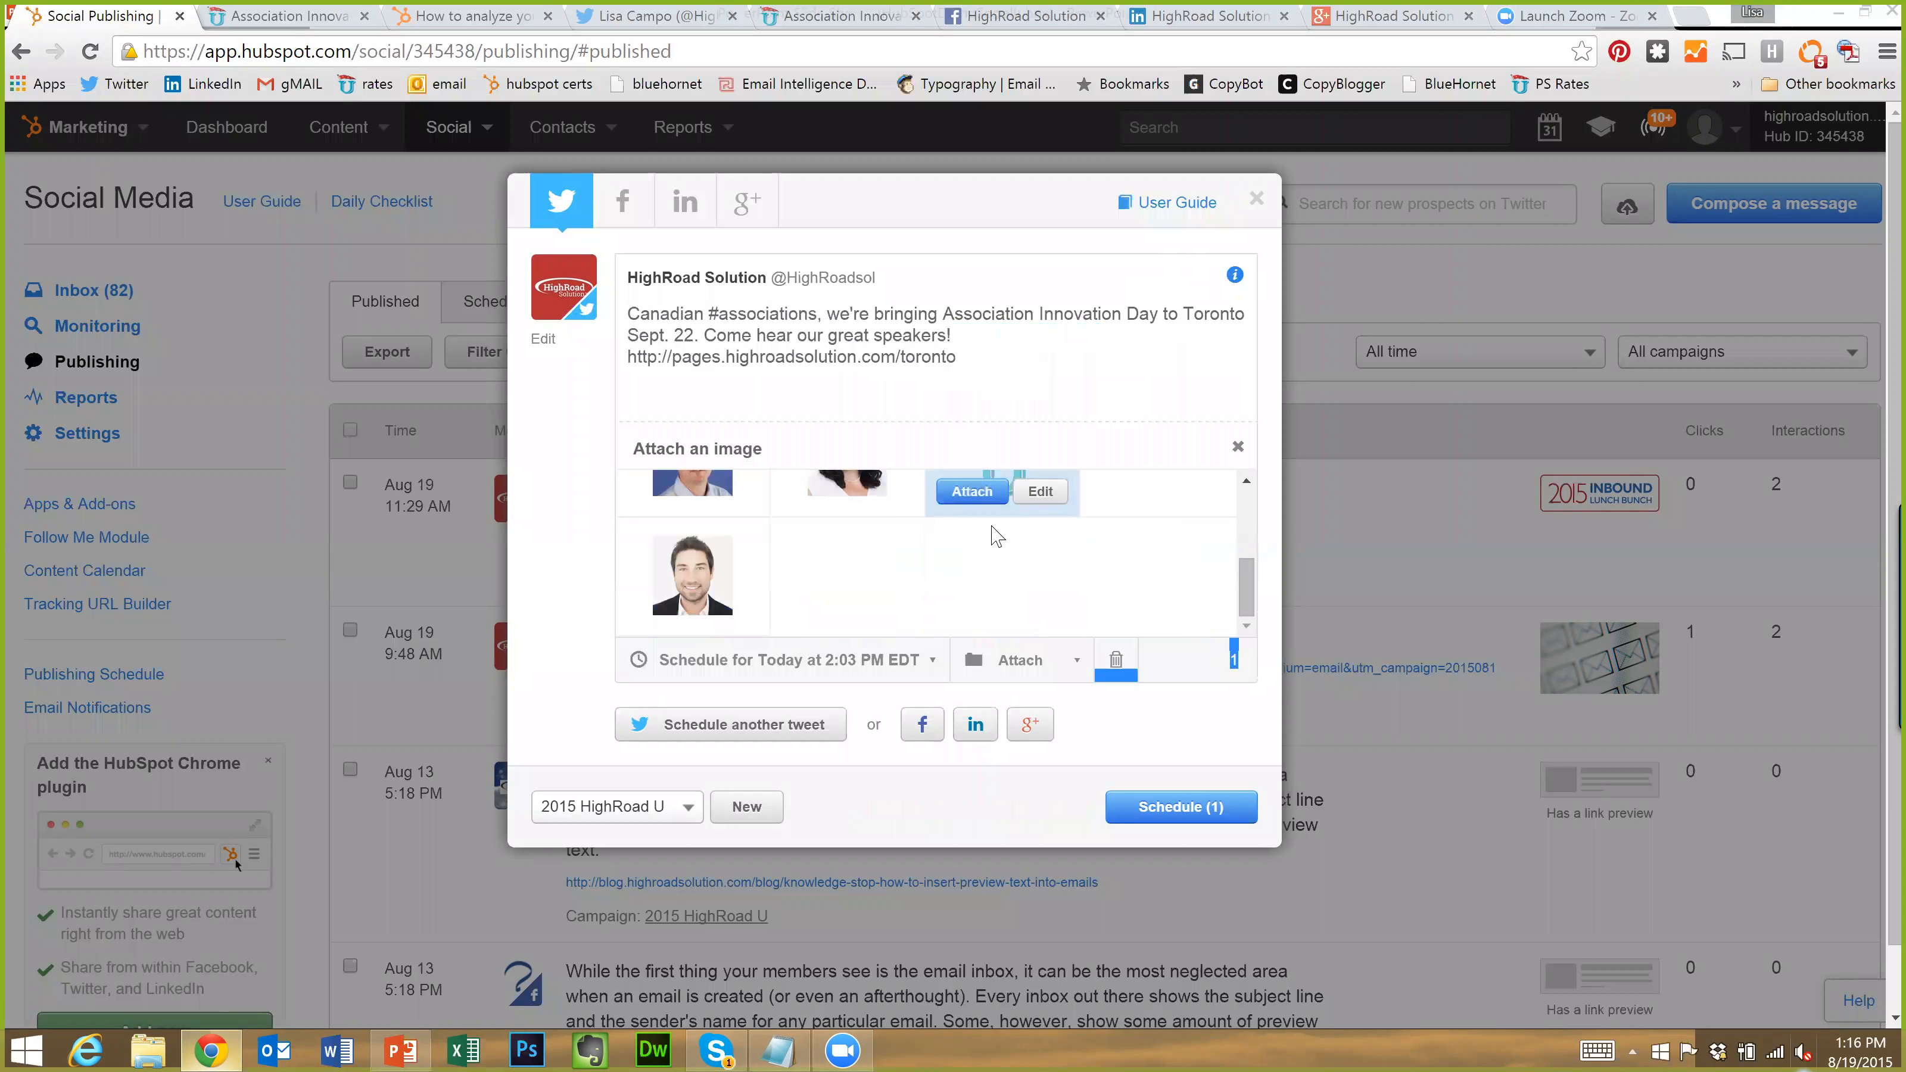
scroll(803, 595, "up", 4)
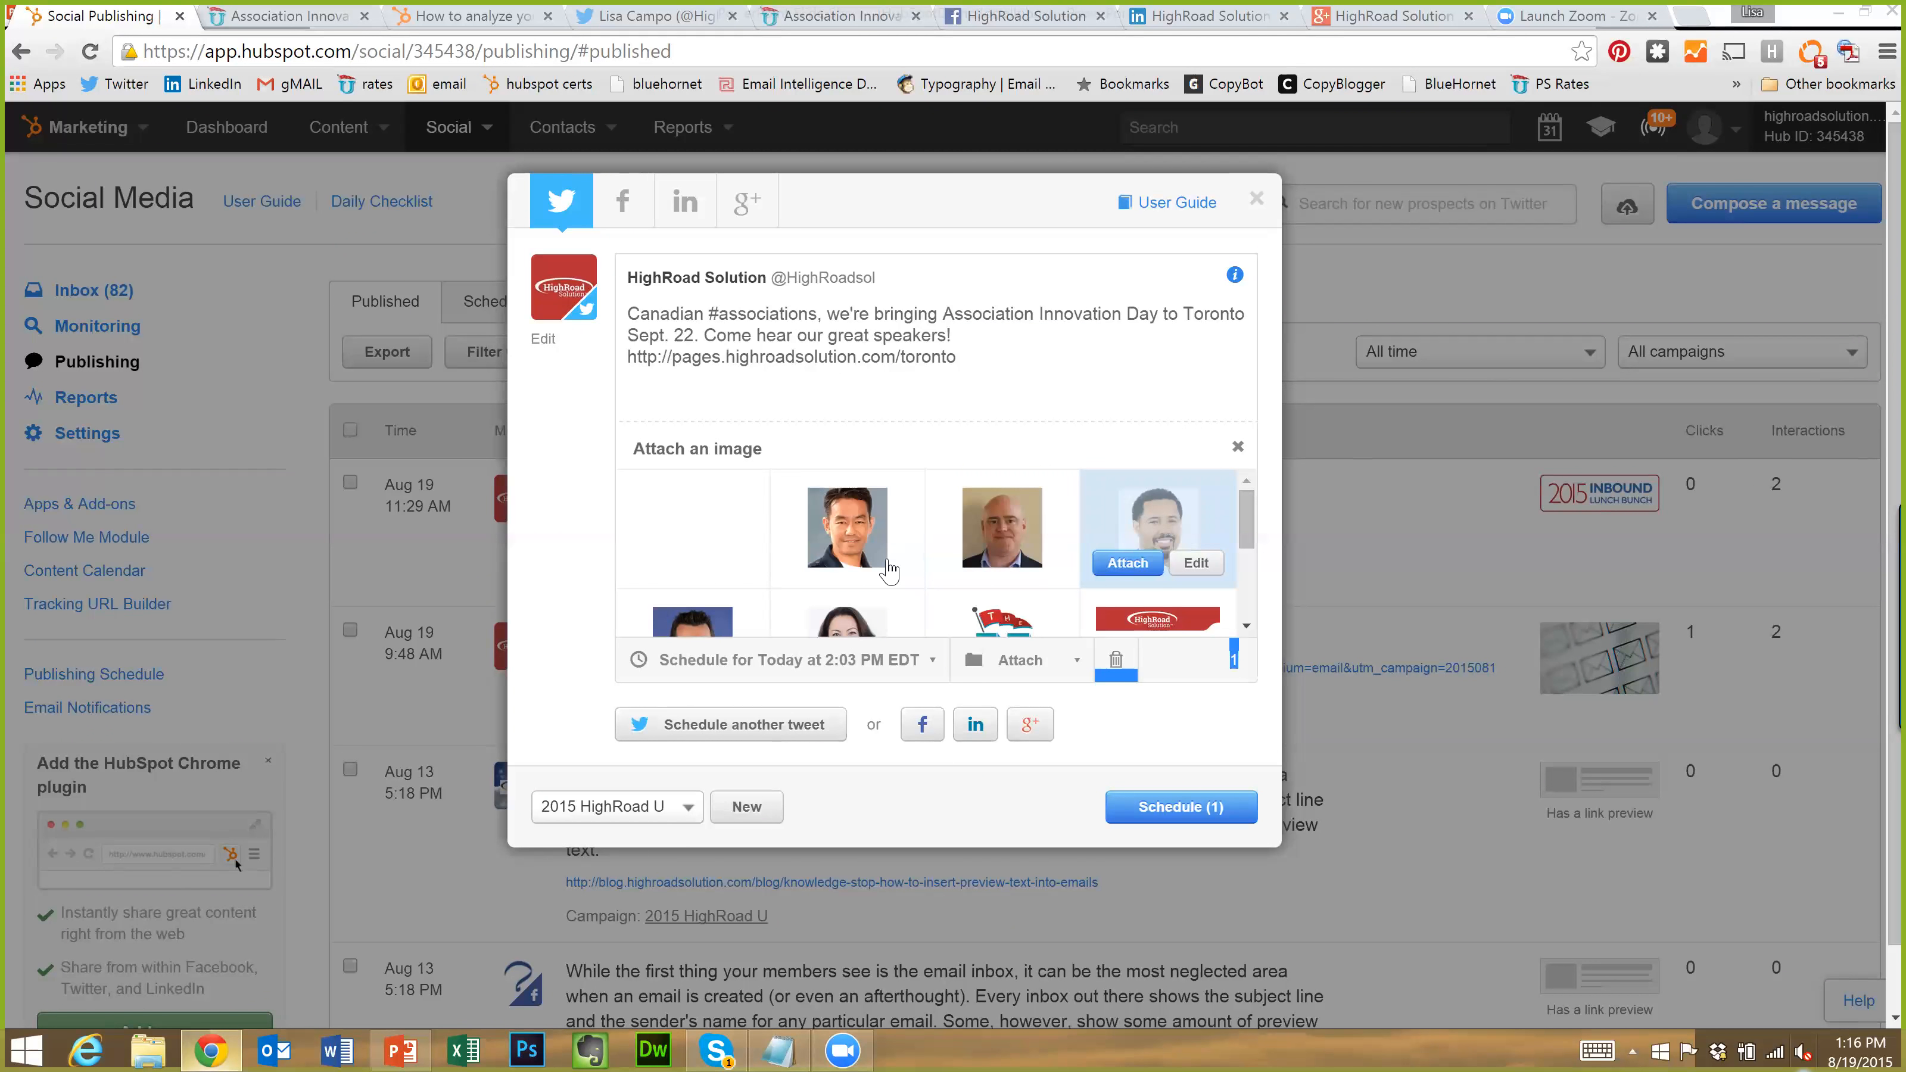
scroll(1055, 579, "down", 2)
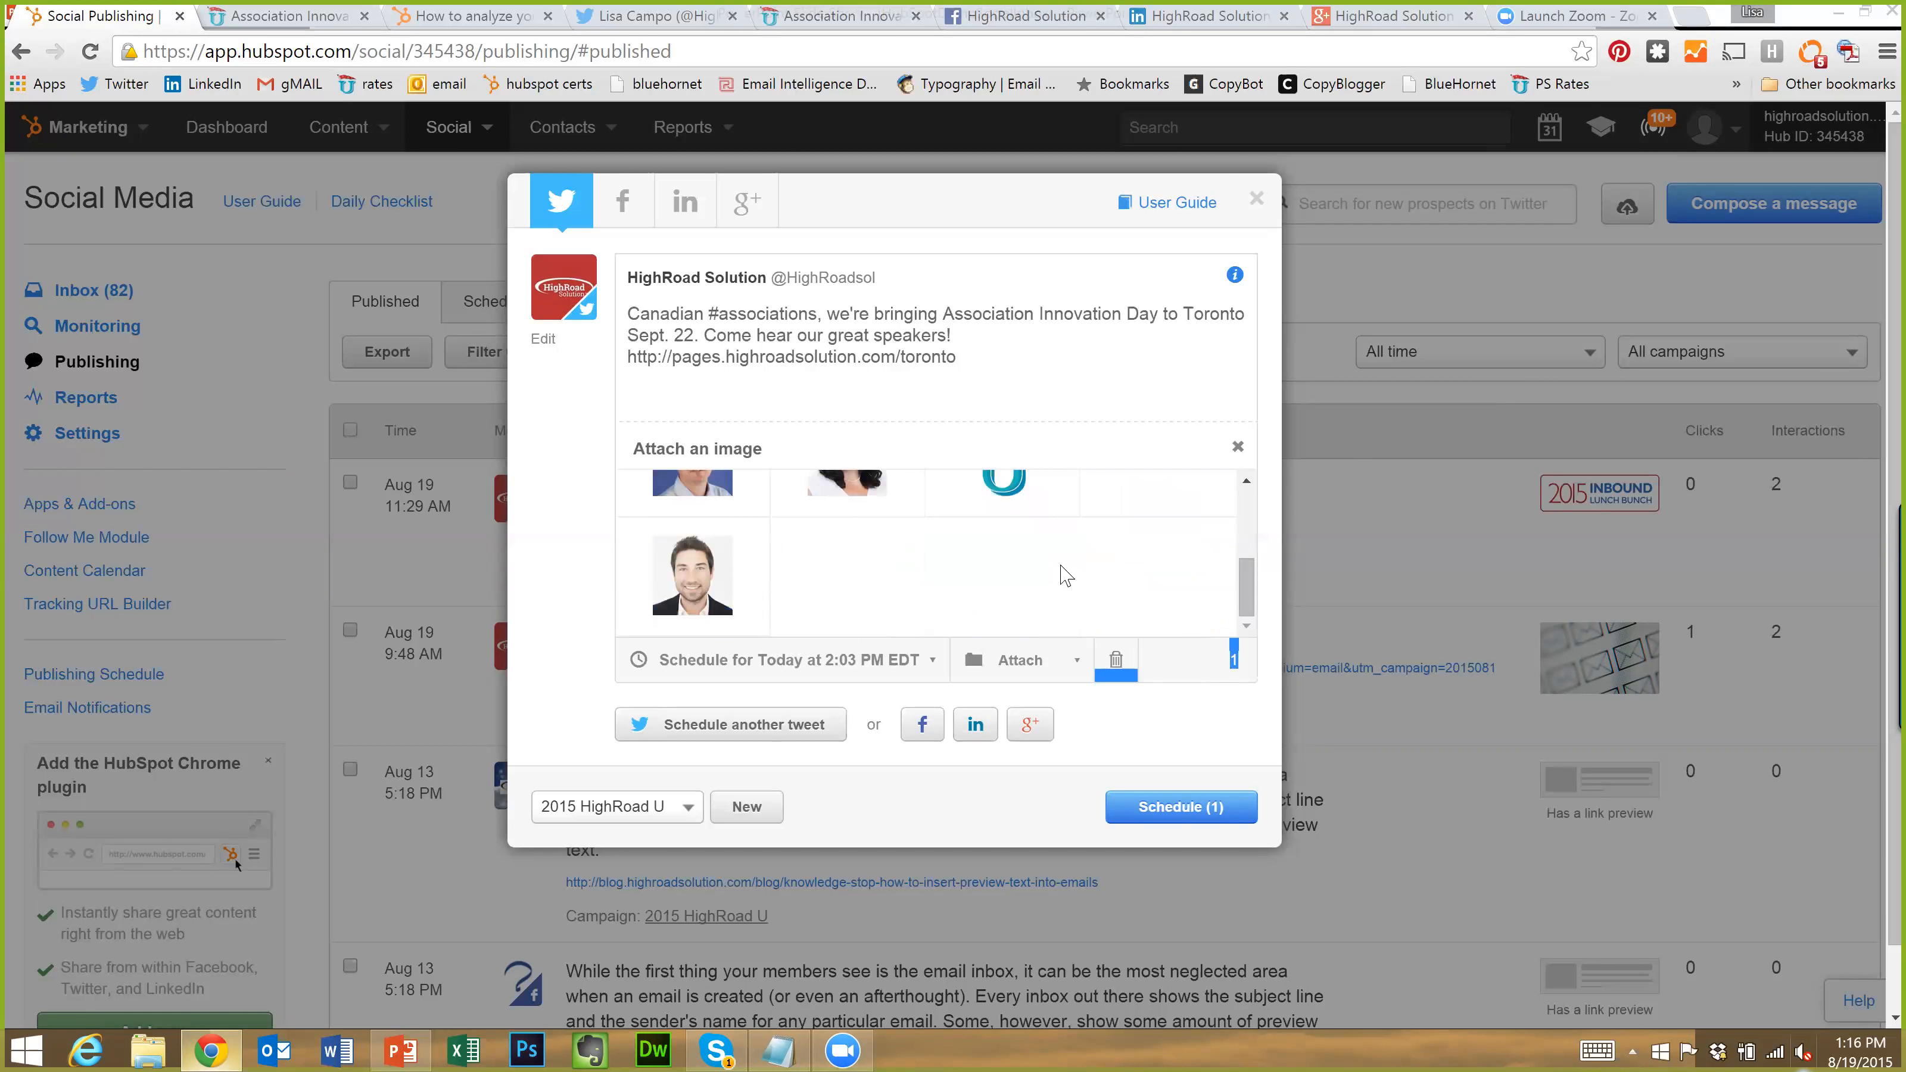
scroll(908, 526, "up", 2)
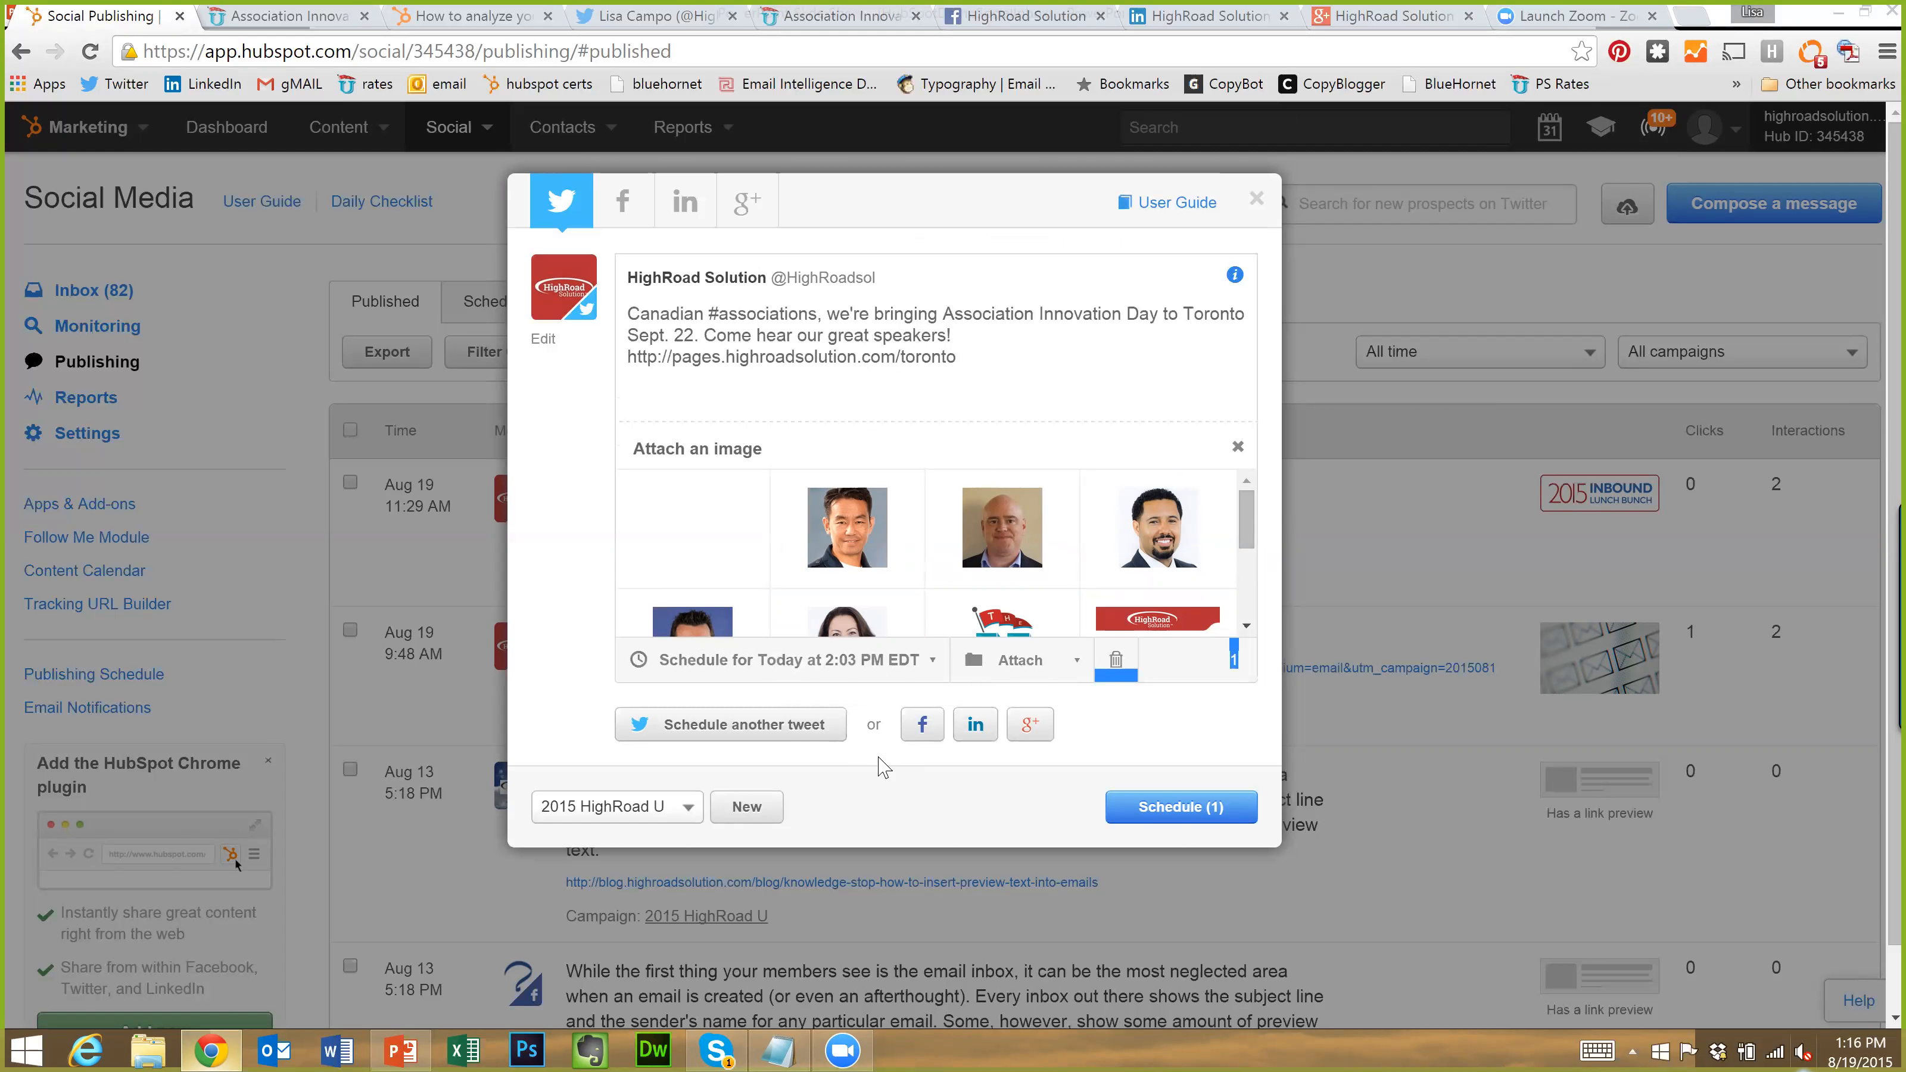
Copy the complete tweet text with its link into the HighRoad Solution Facebook post
left_click(623, 218)
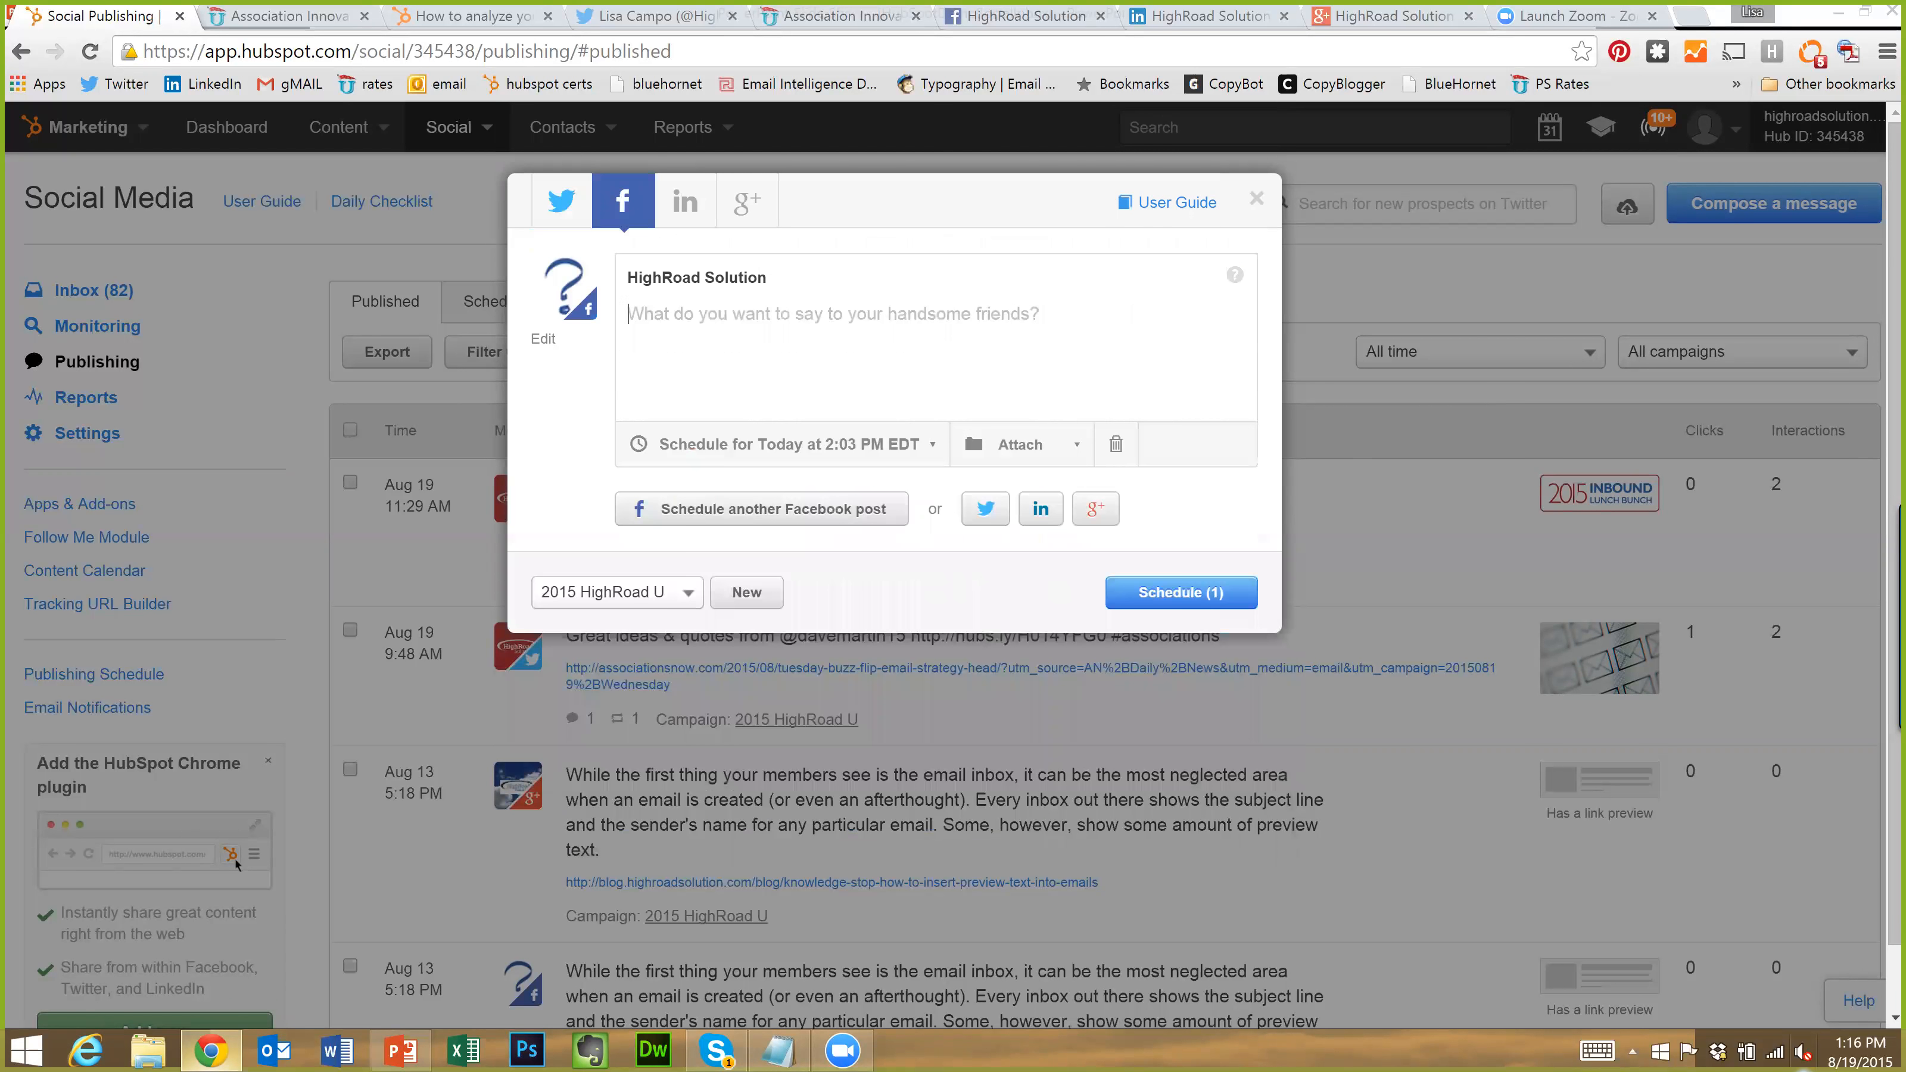
left_click(570, 208)
left_click(638, 216)
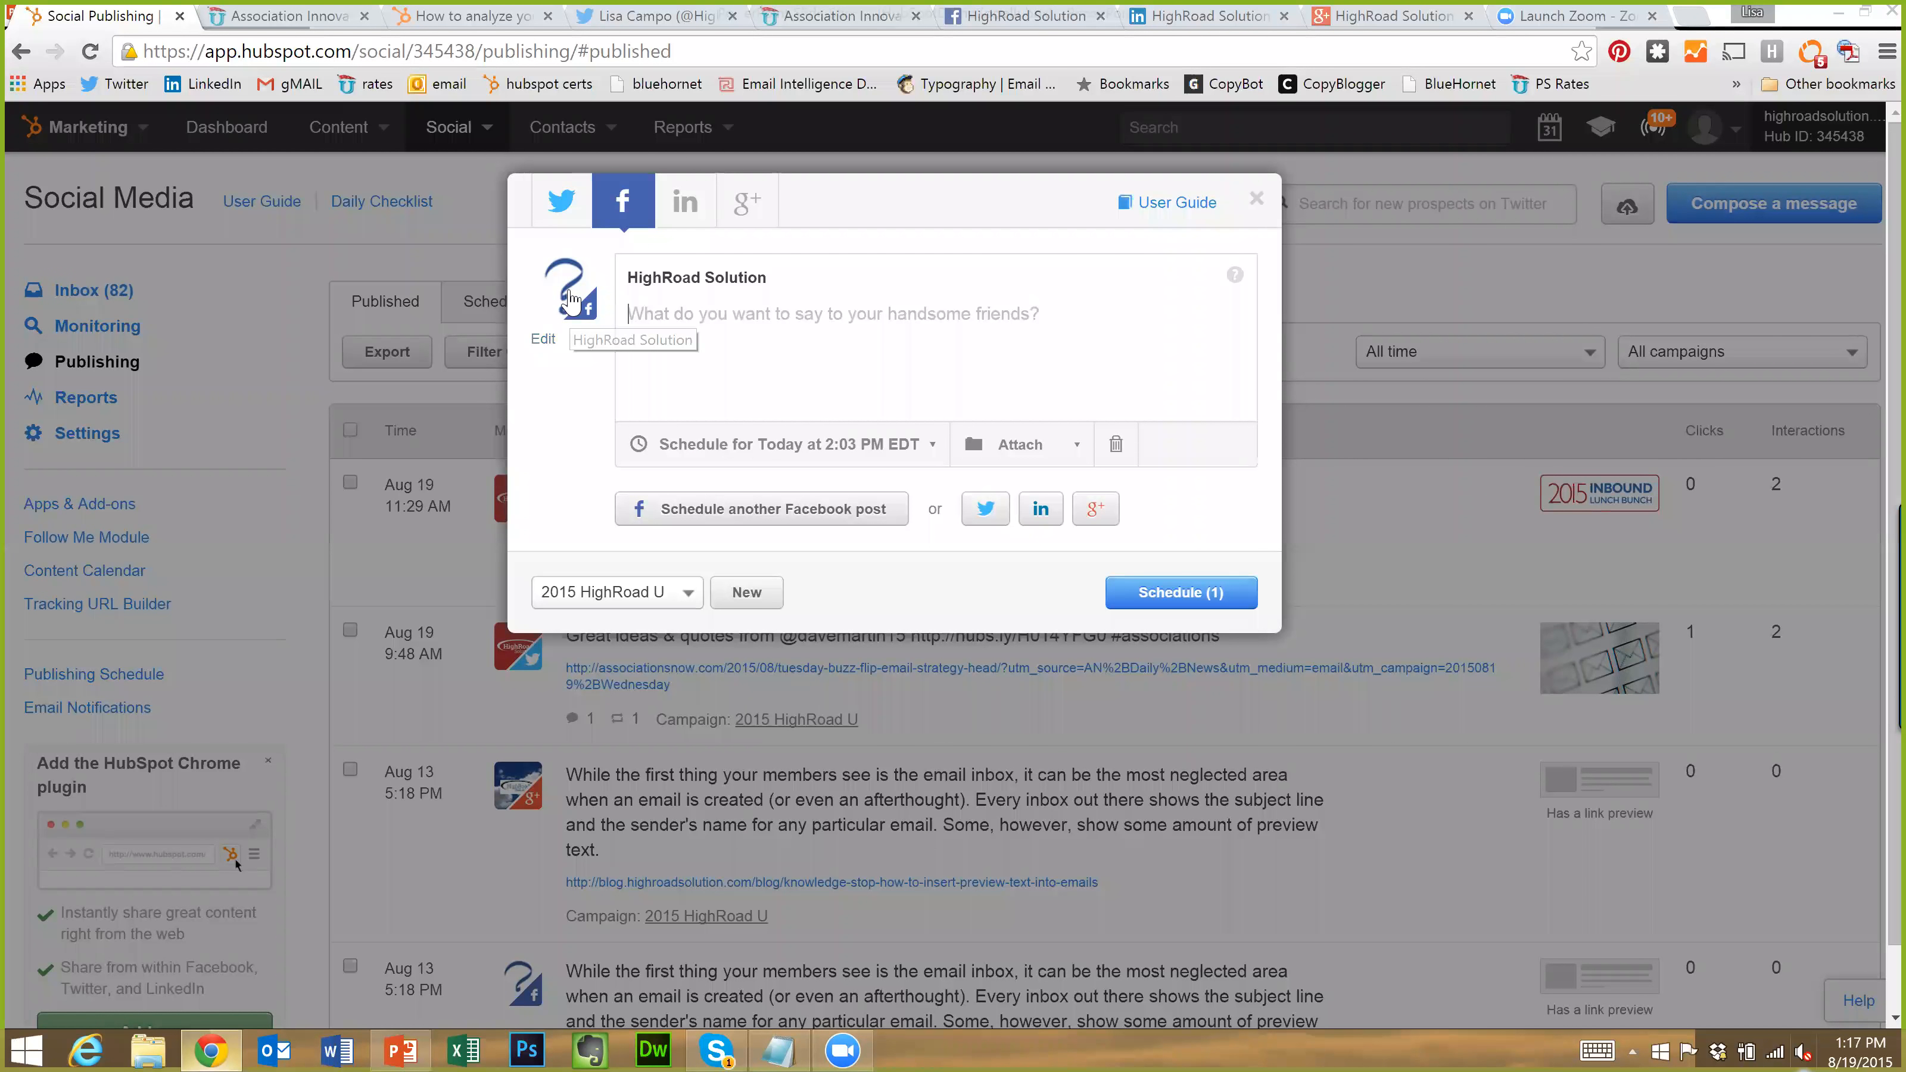
left_click(557, 218)
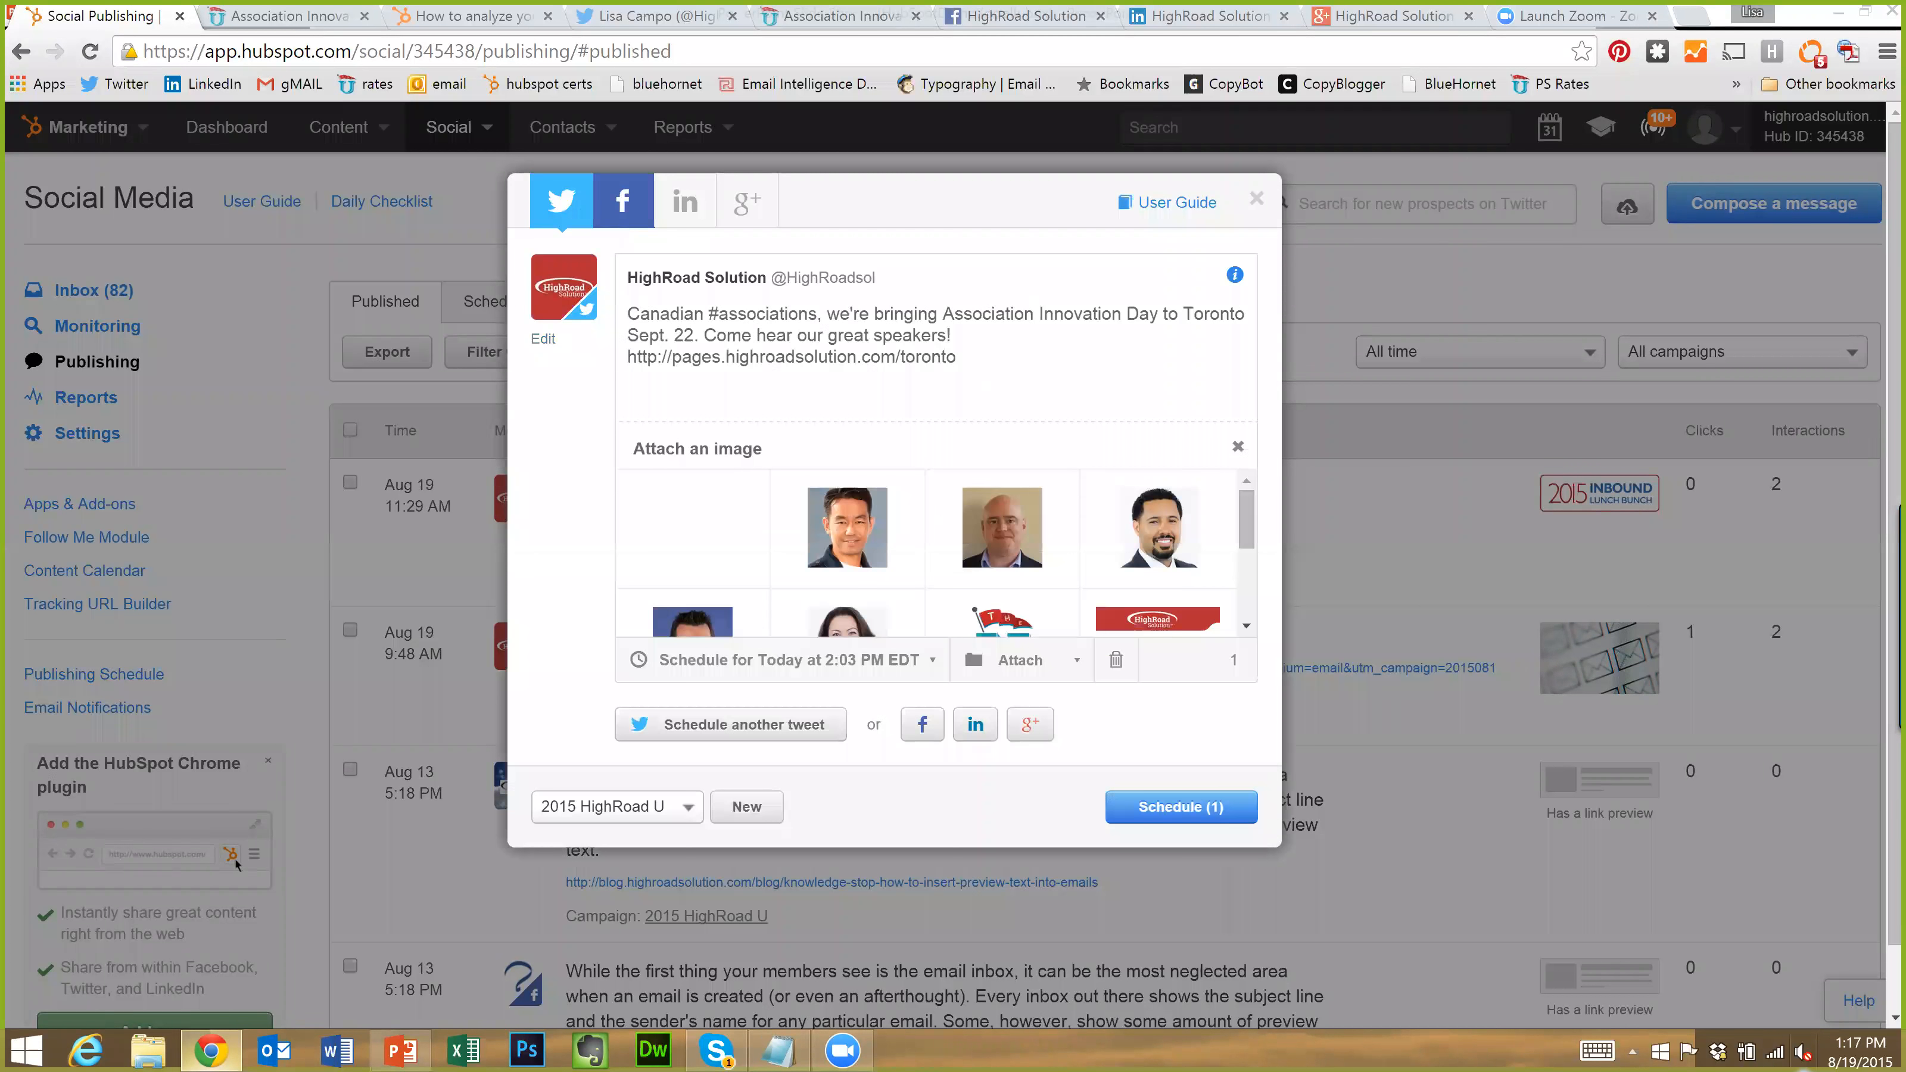
key("ctrl+a")
key("ctrl+c")
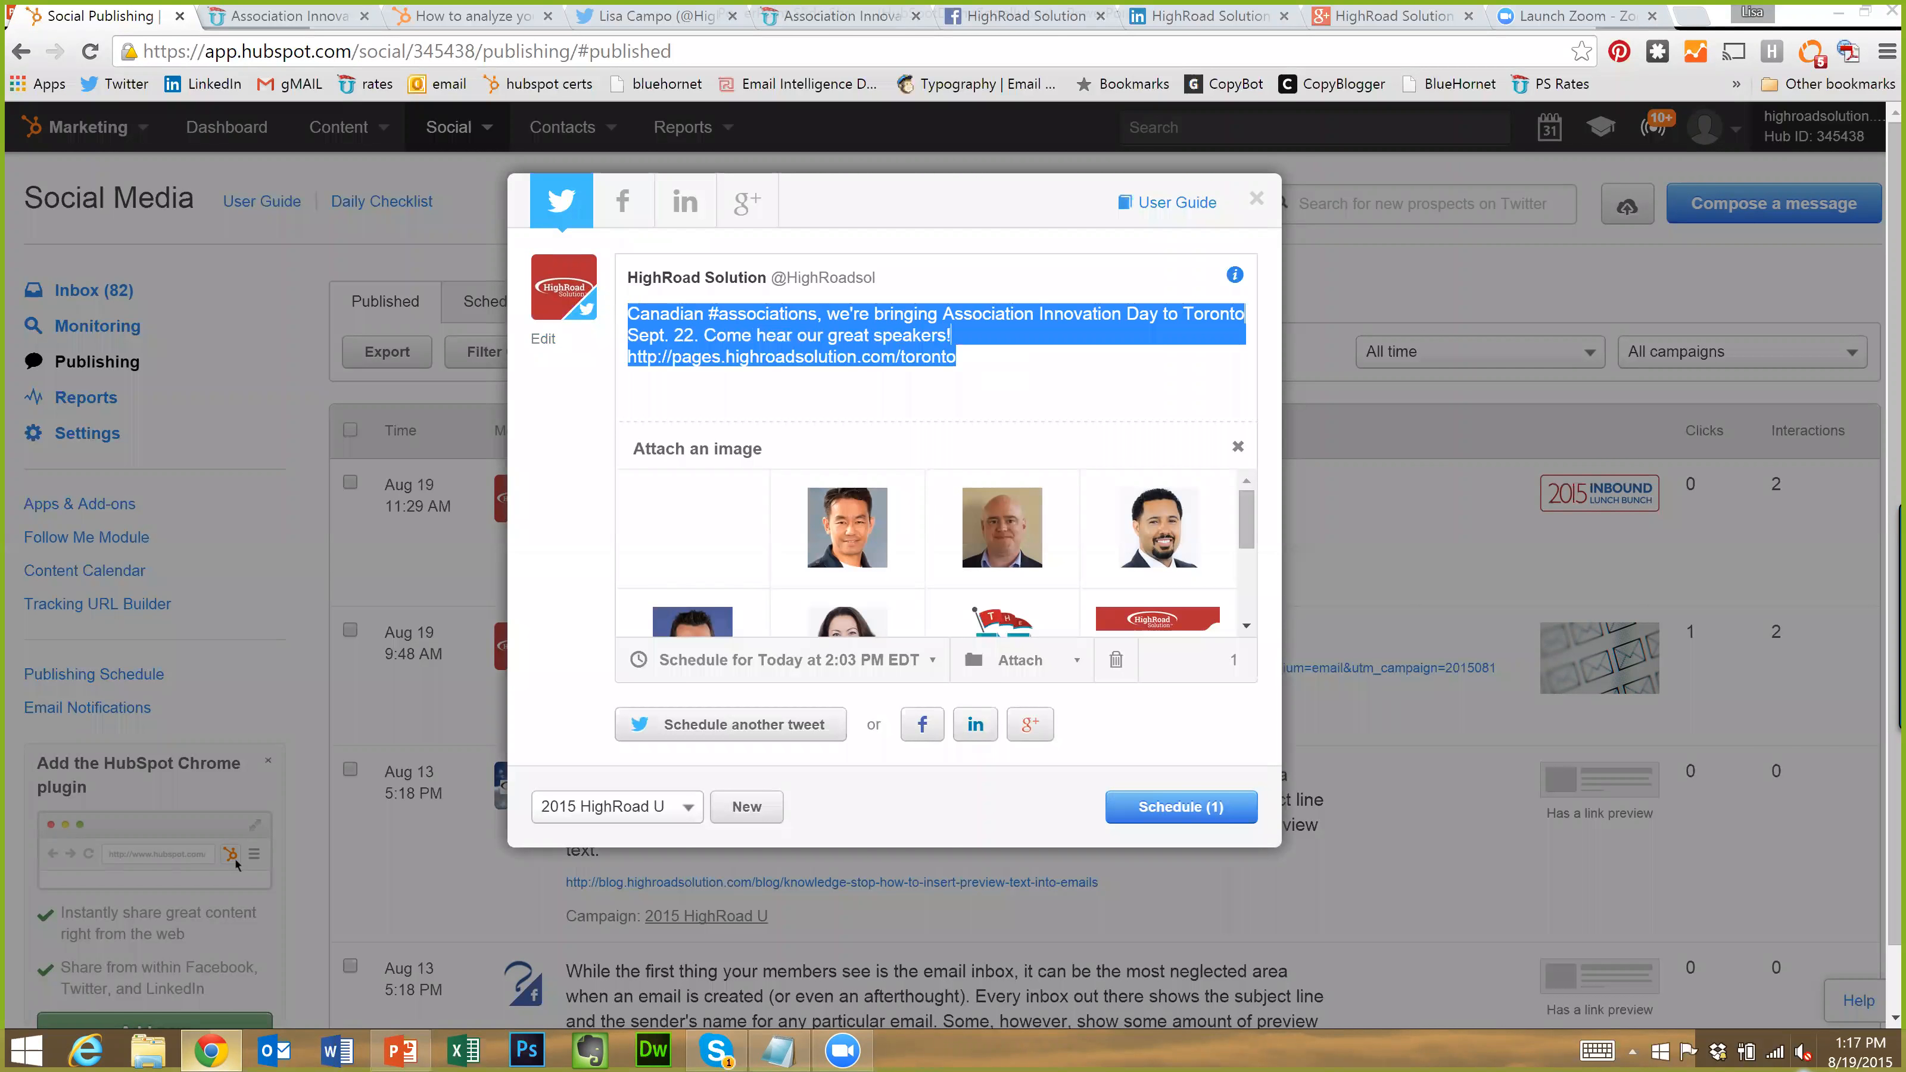
left_click(650, 204)
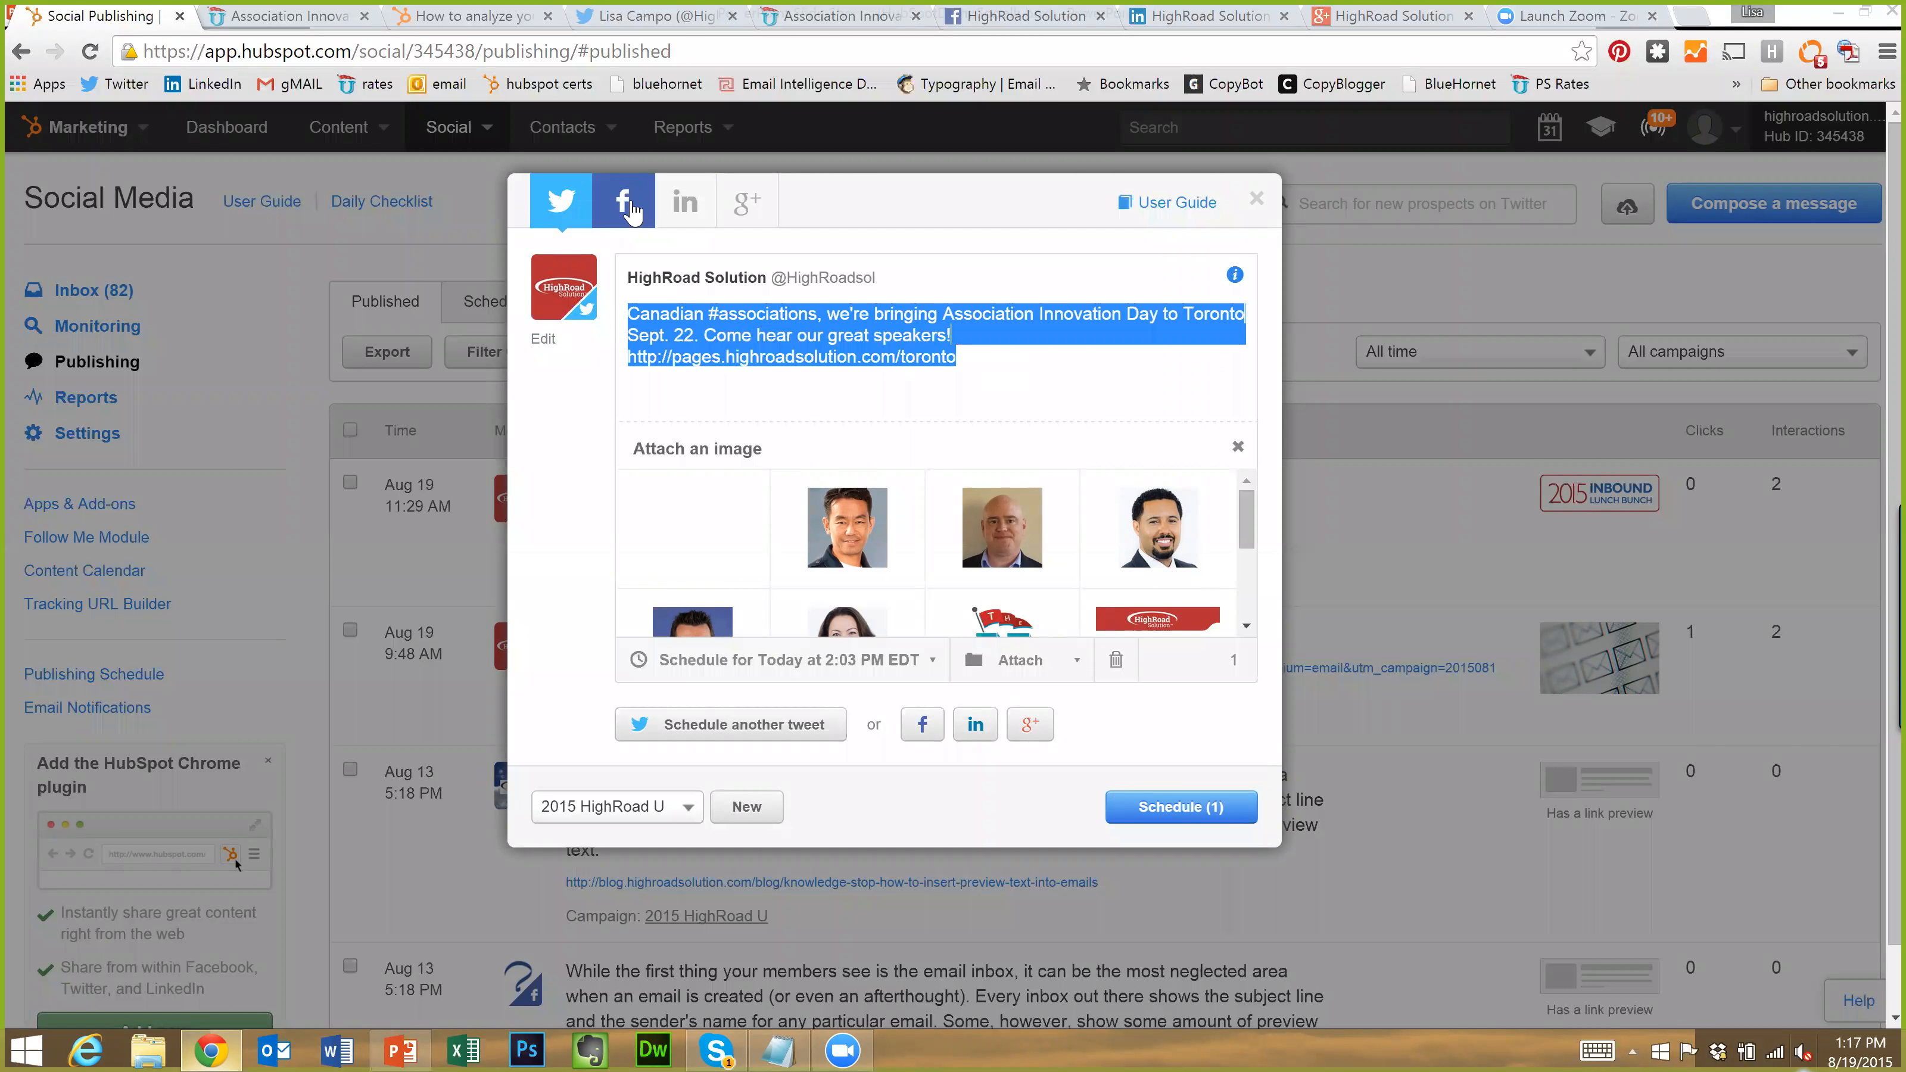
key("ctrl+v")
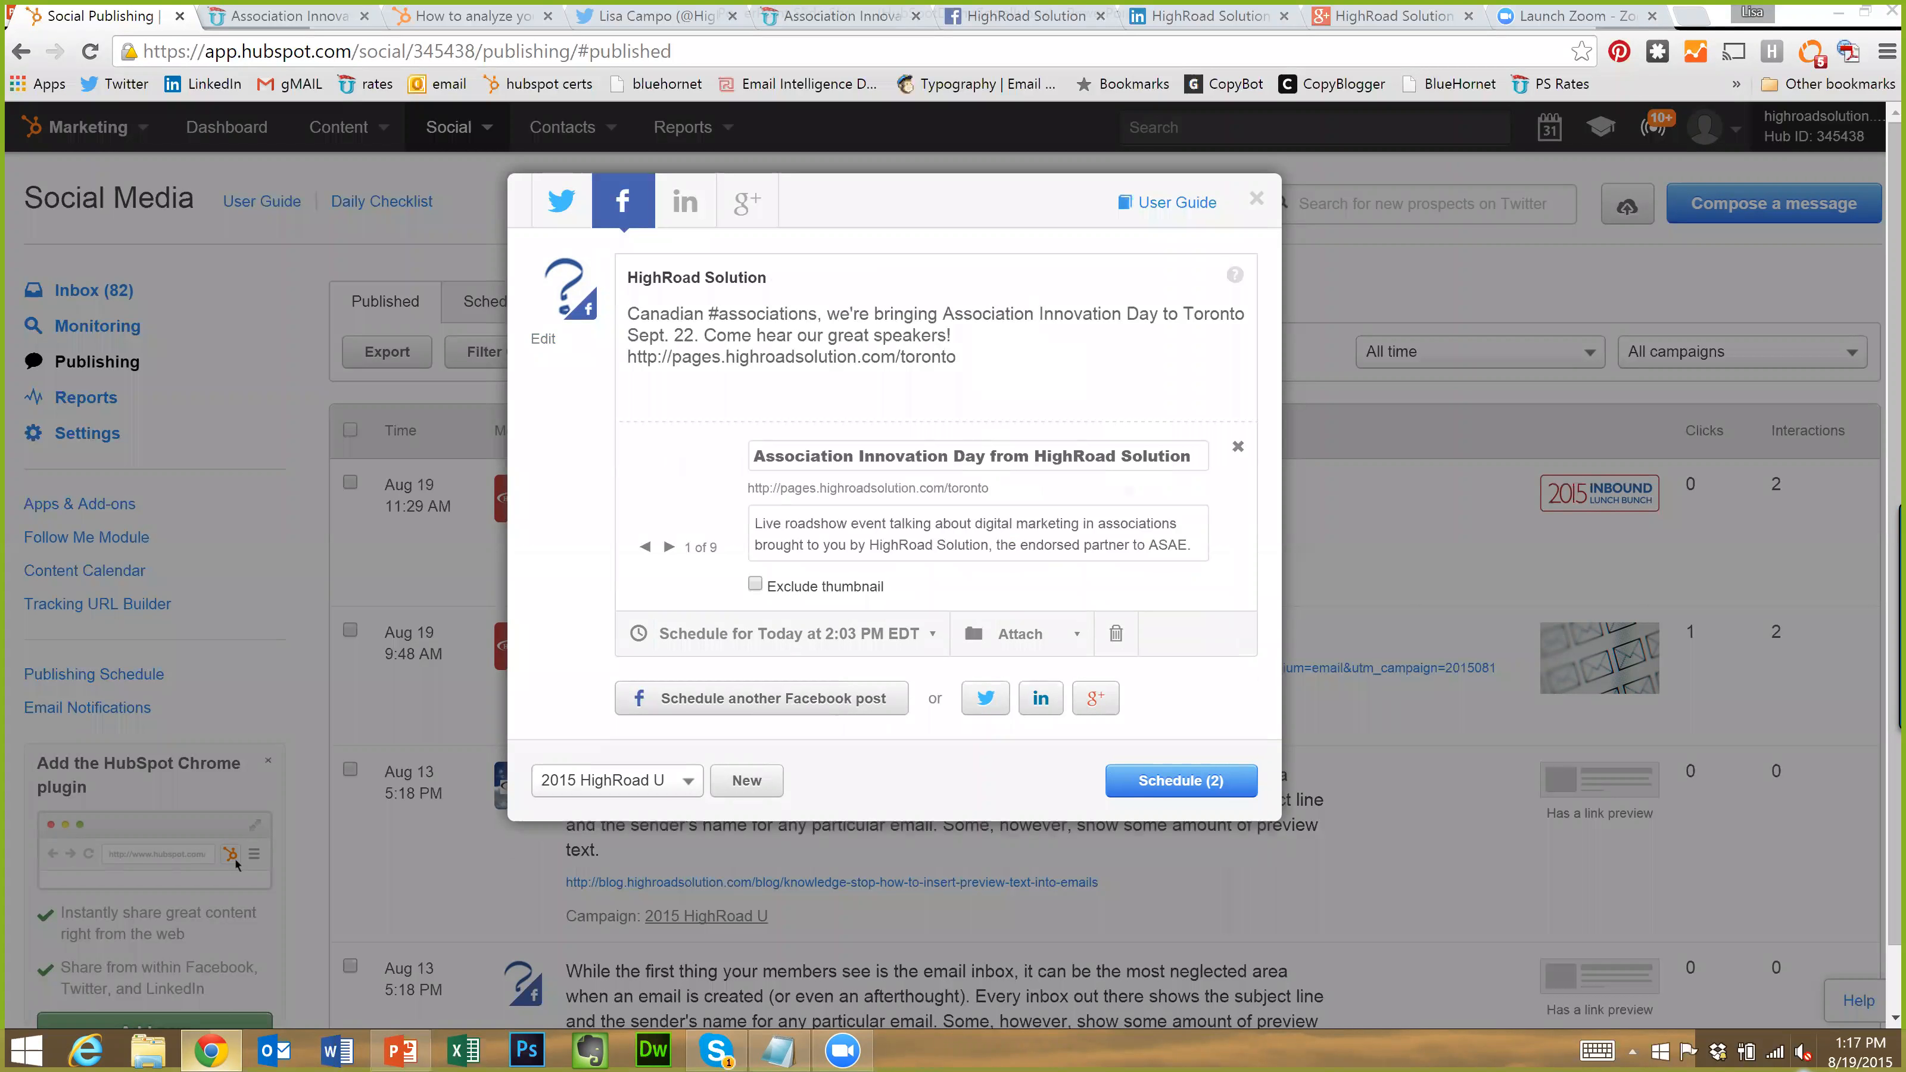
left_click(569, 208)
left_click(958, 357)
left_click_drag(958, 357, 620, 220)
left_click(624, 202)
key("shift+Home")
key("shift+Left")
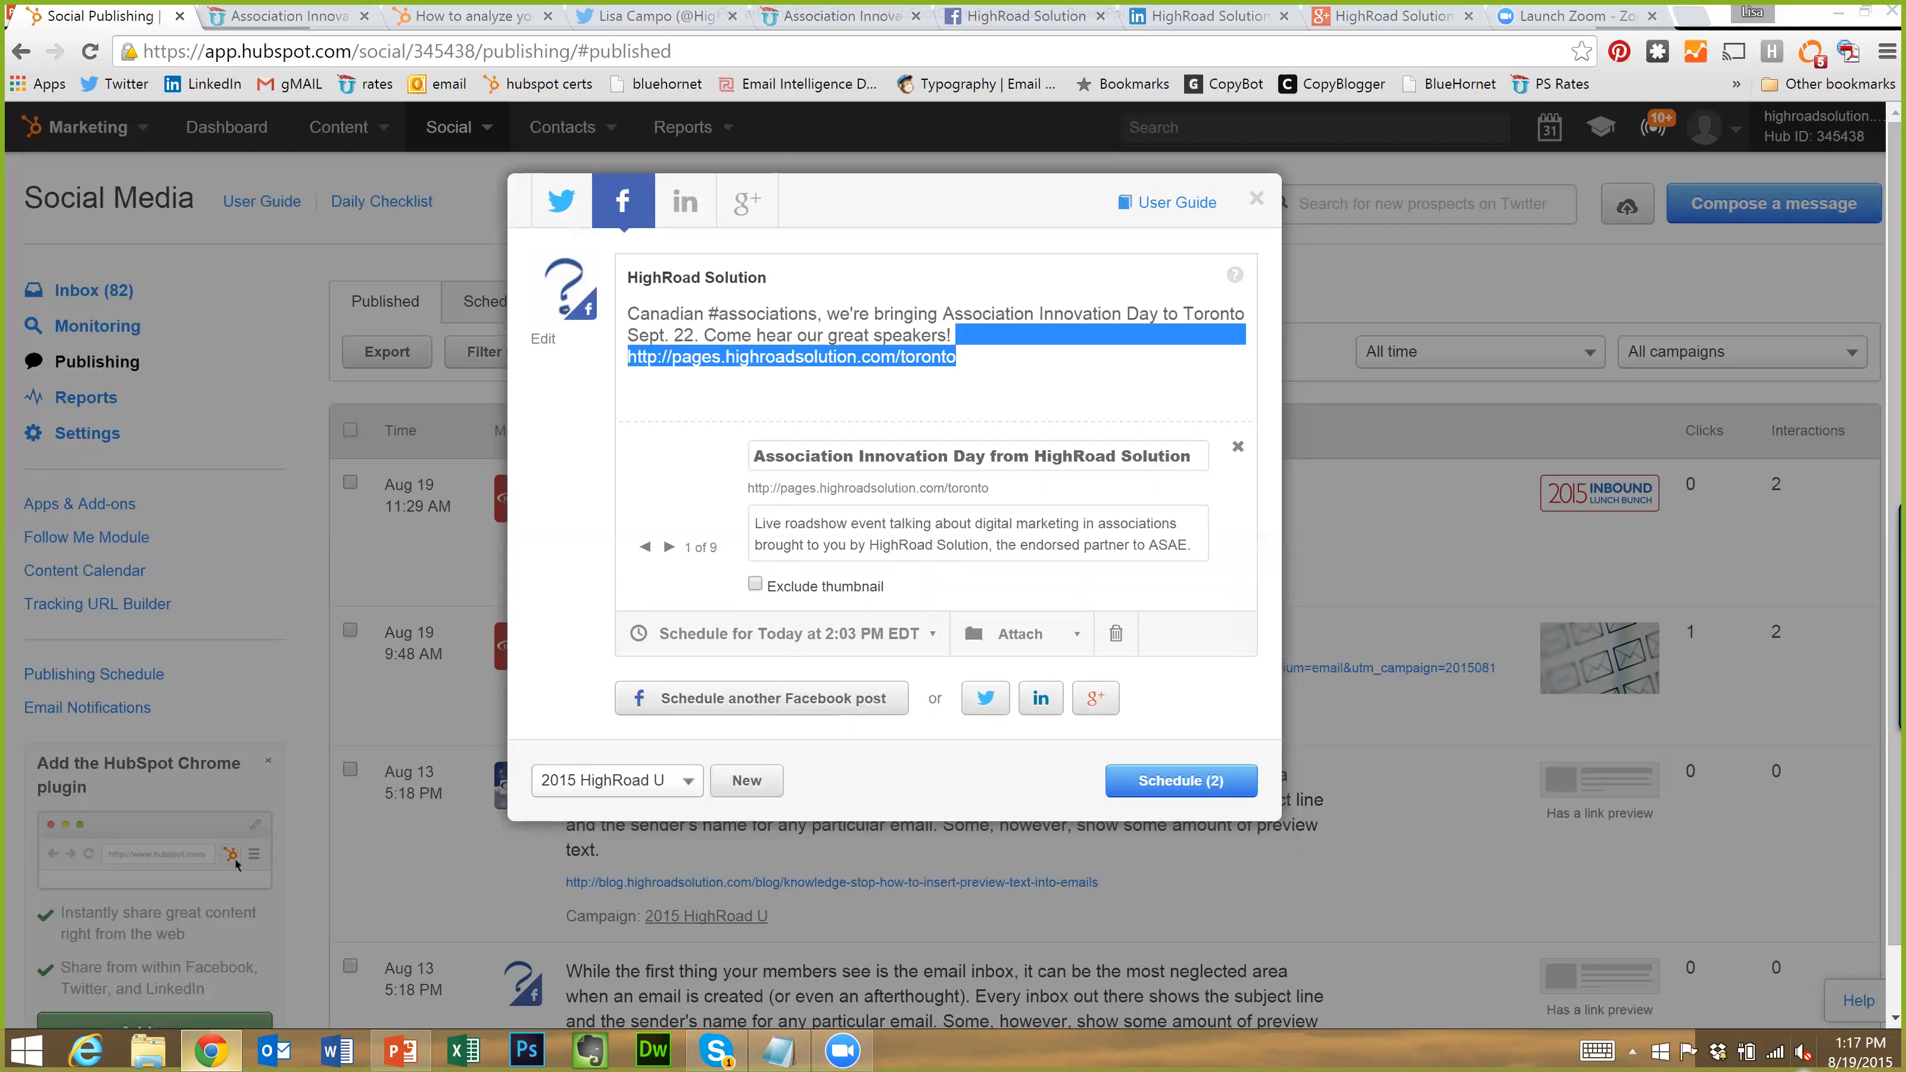
key("Right")
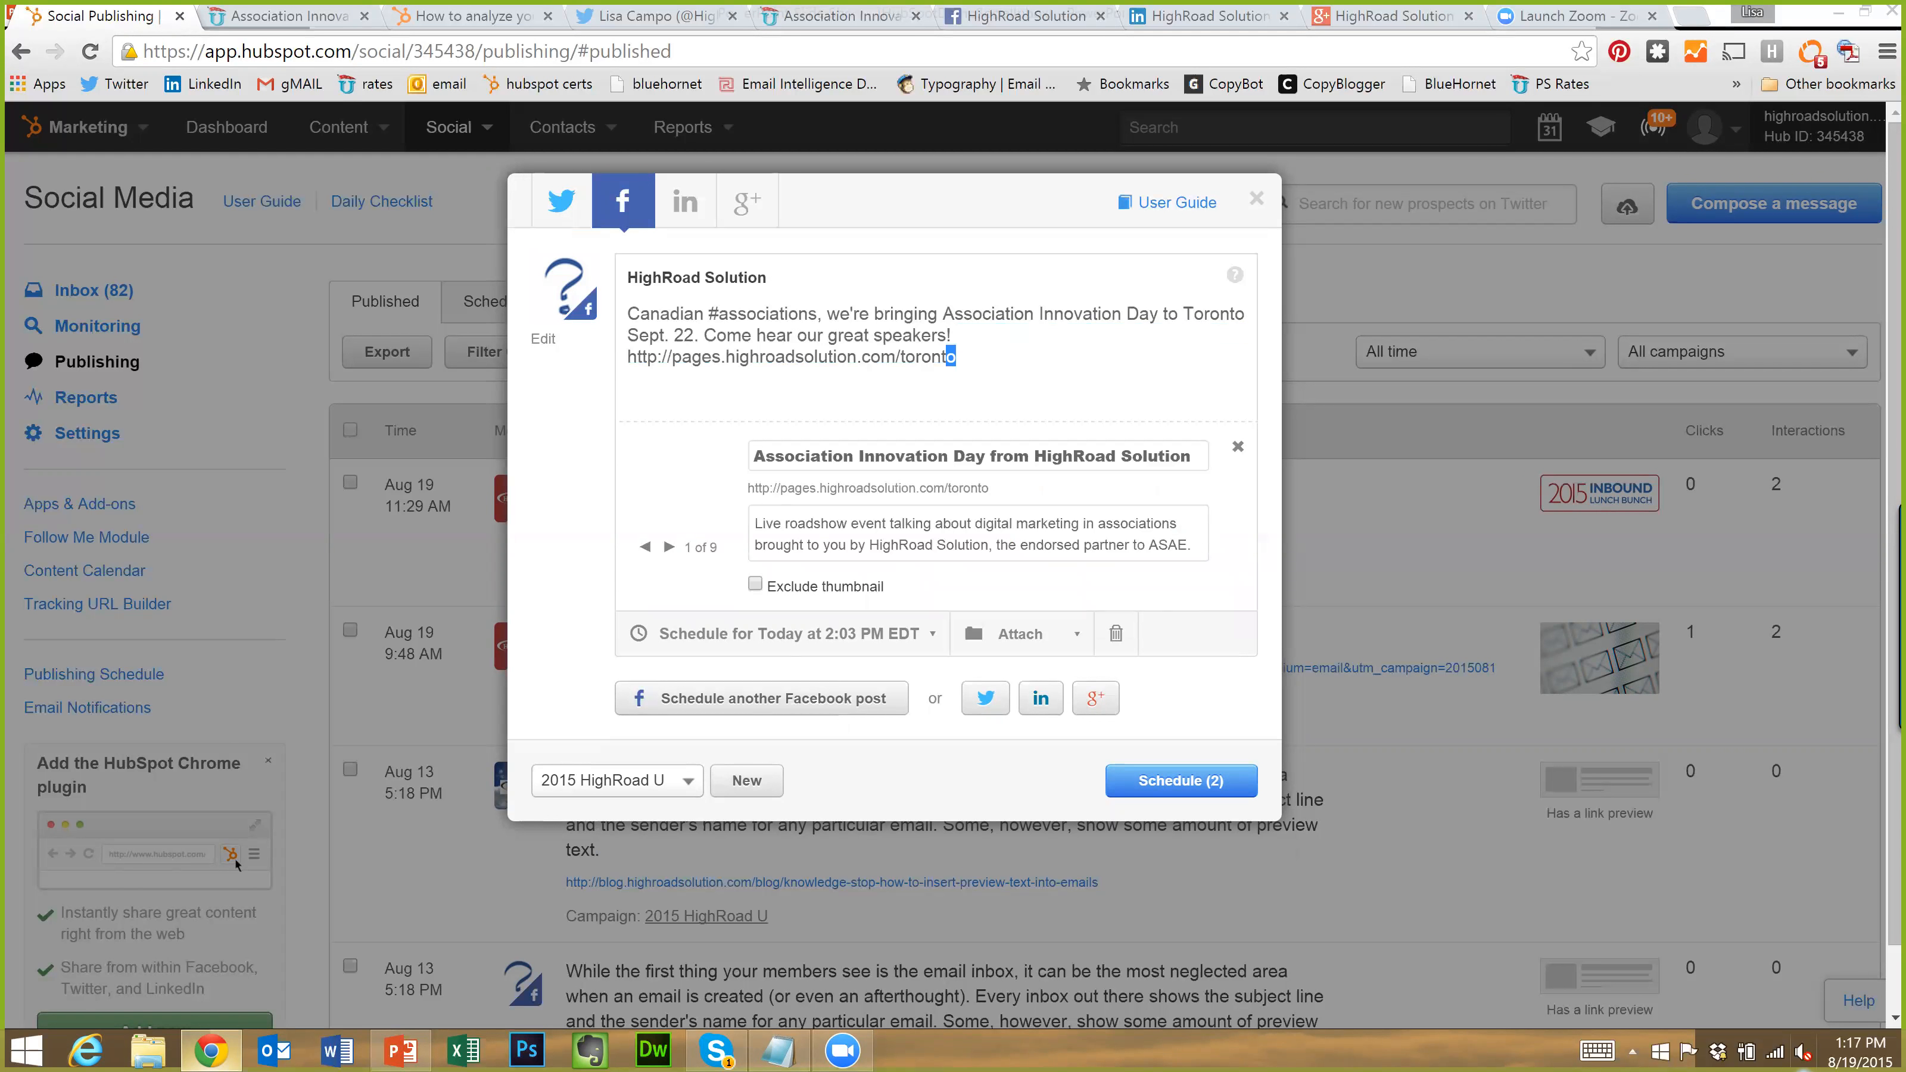
key("shift+Home")
key("shift+Left")
key("BackSpace")
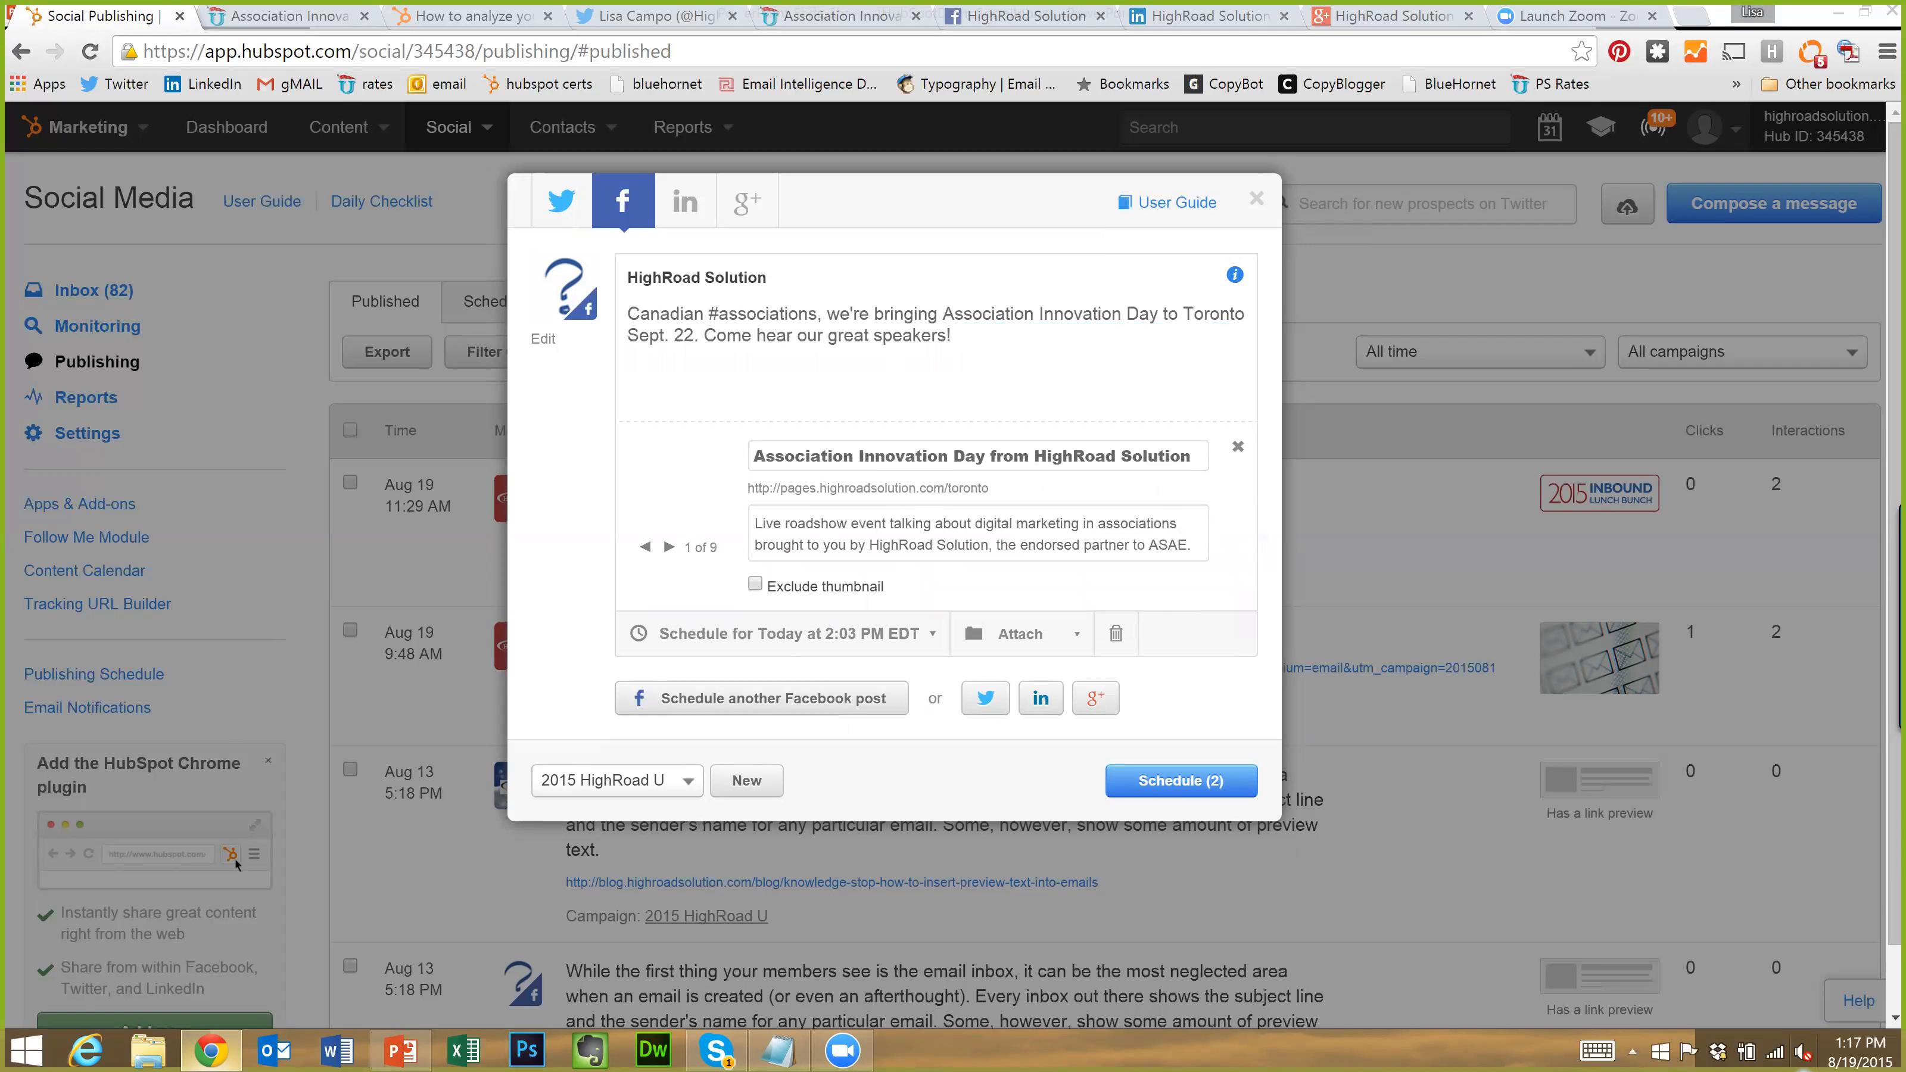
Remove the hash sign before "associations" in the Facebook post's text
left_click(730, 314)
key("BackSpace")
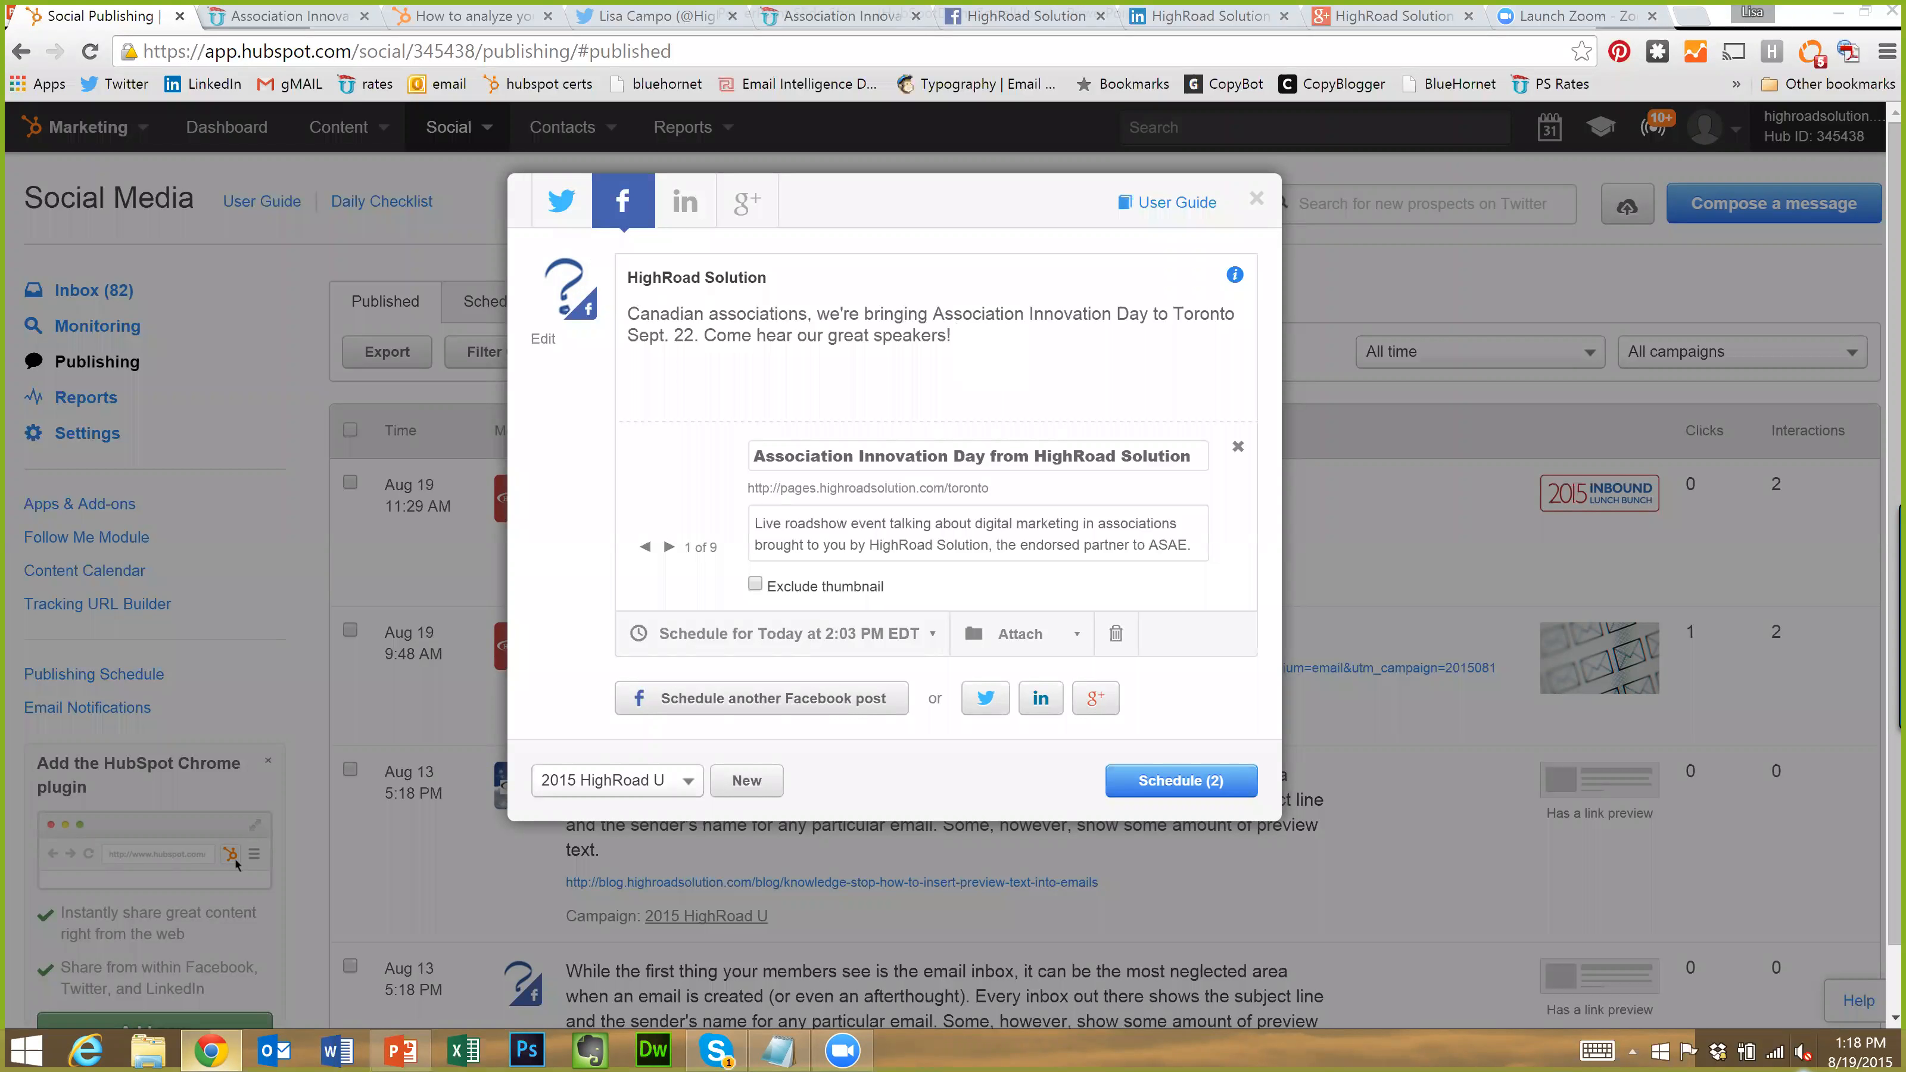
left_click(709, 314)
Advance the Facebook link preview's thumbnail to the seventh image, the logo with the red flag
left_click(668, 548)
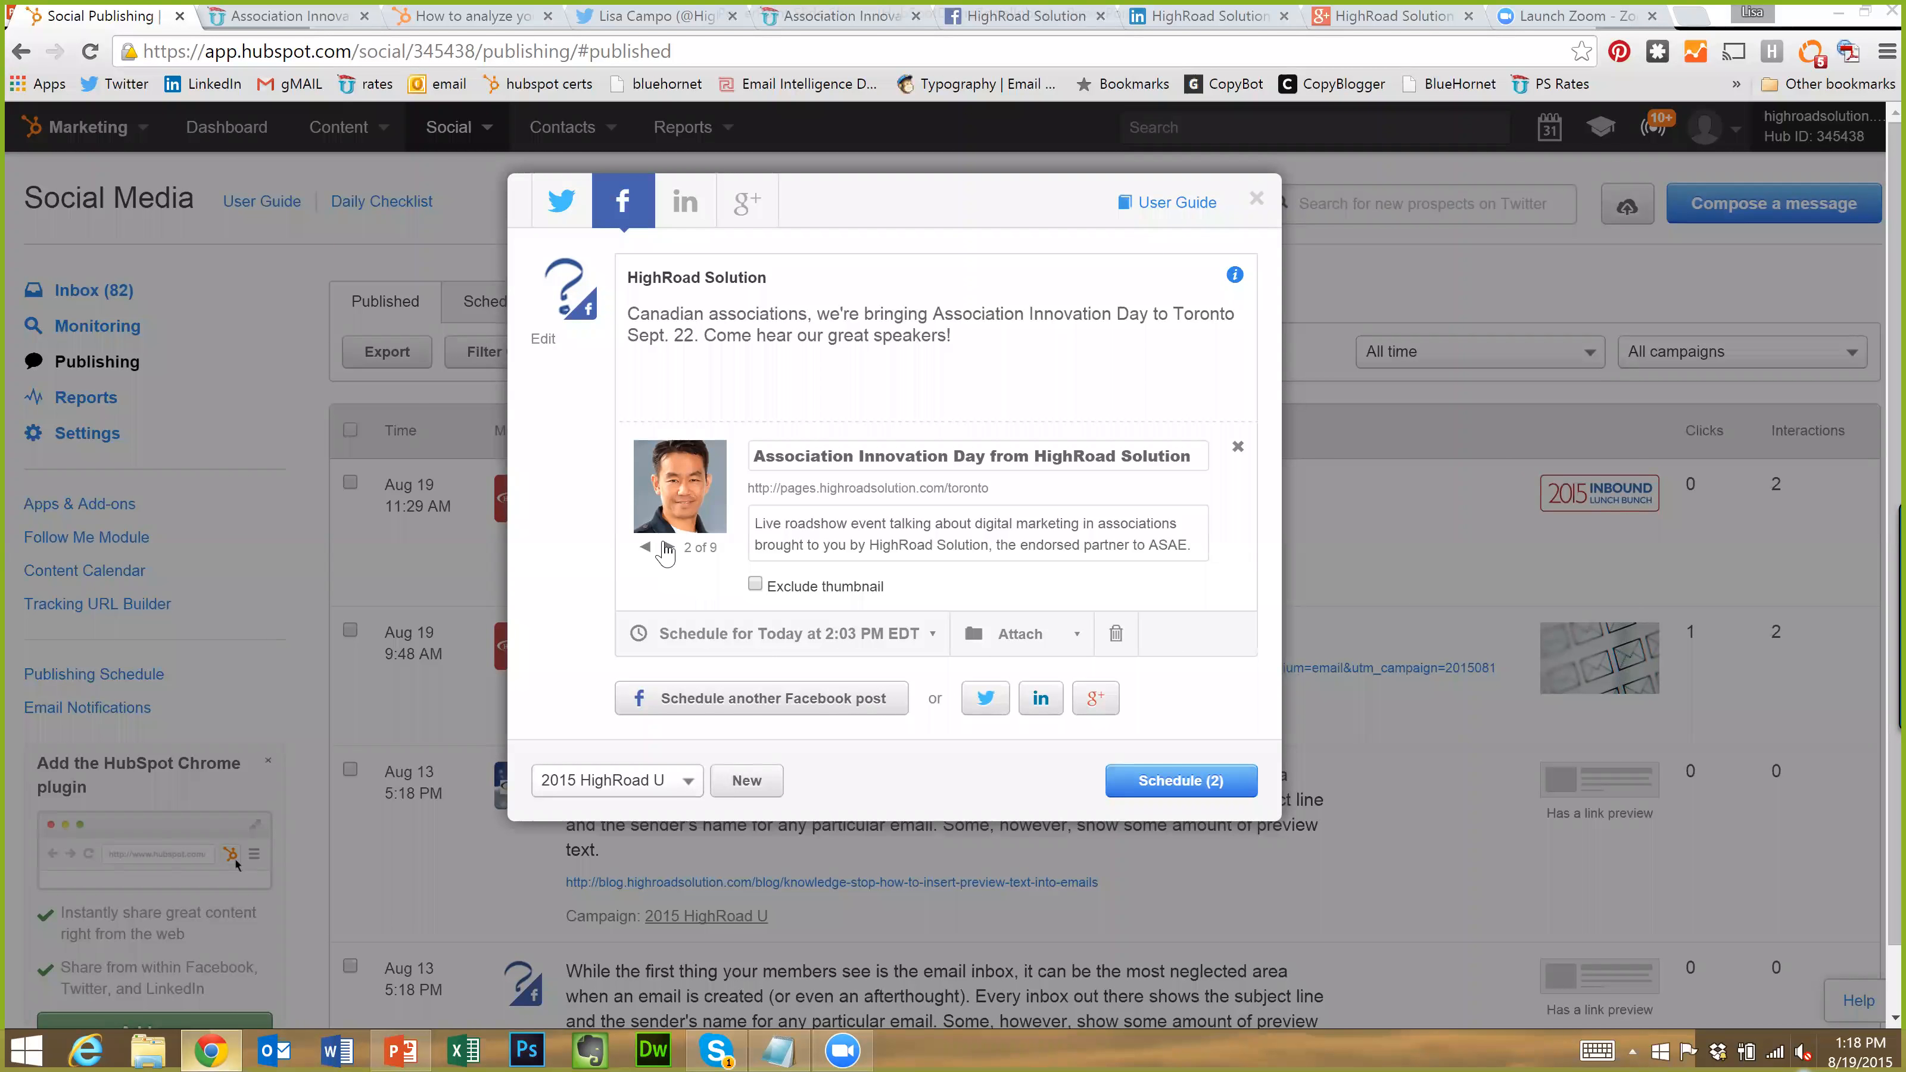
left_click(667, 548)
left_click(668, 548)
left_click(668, 547)
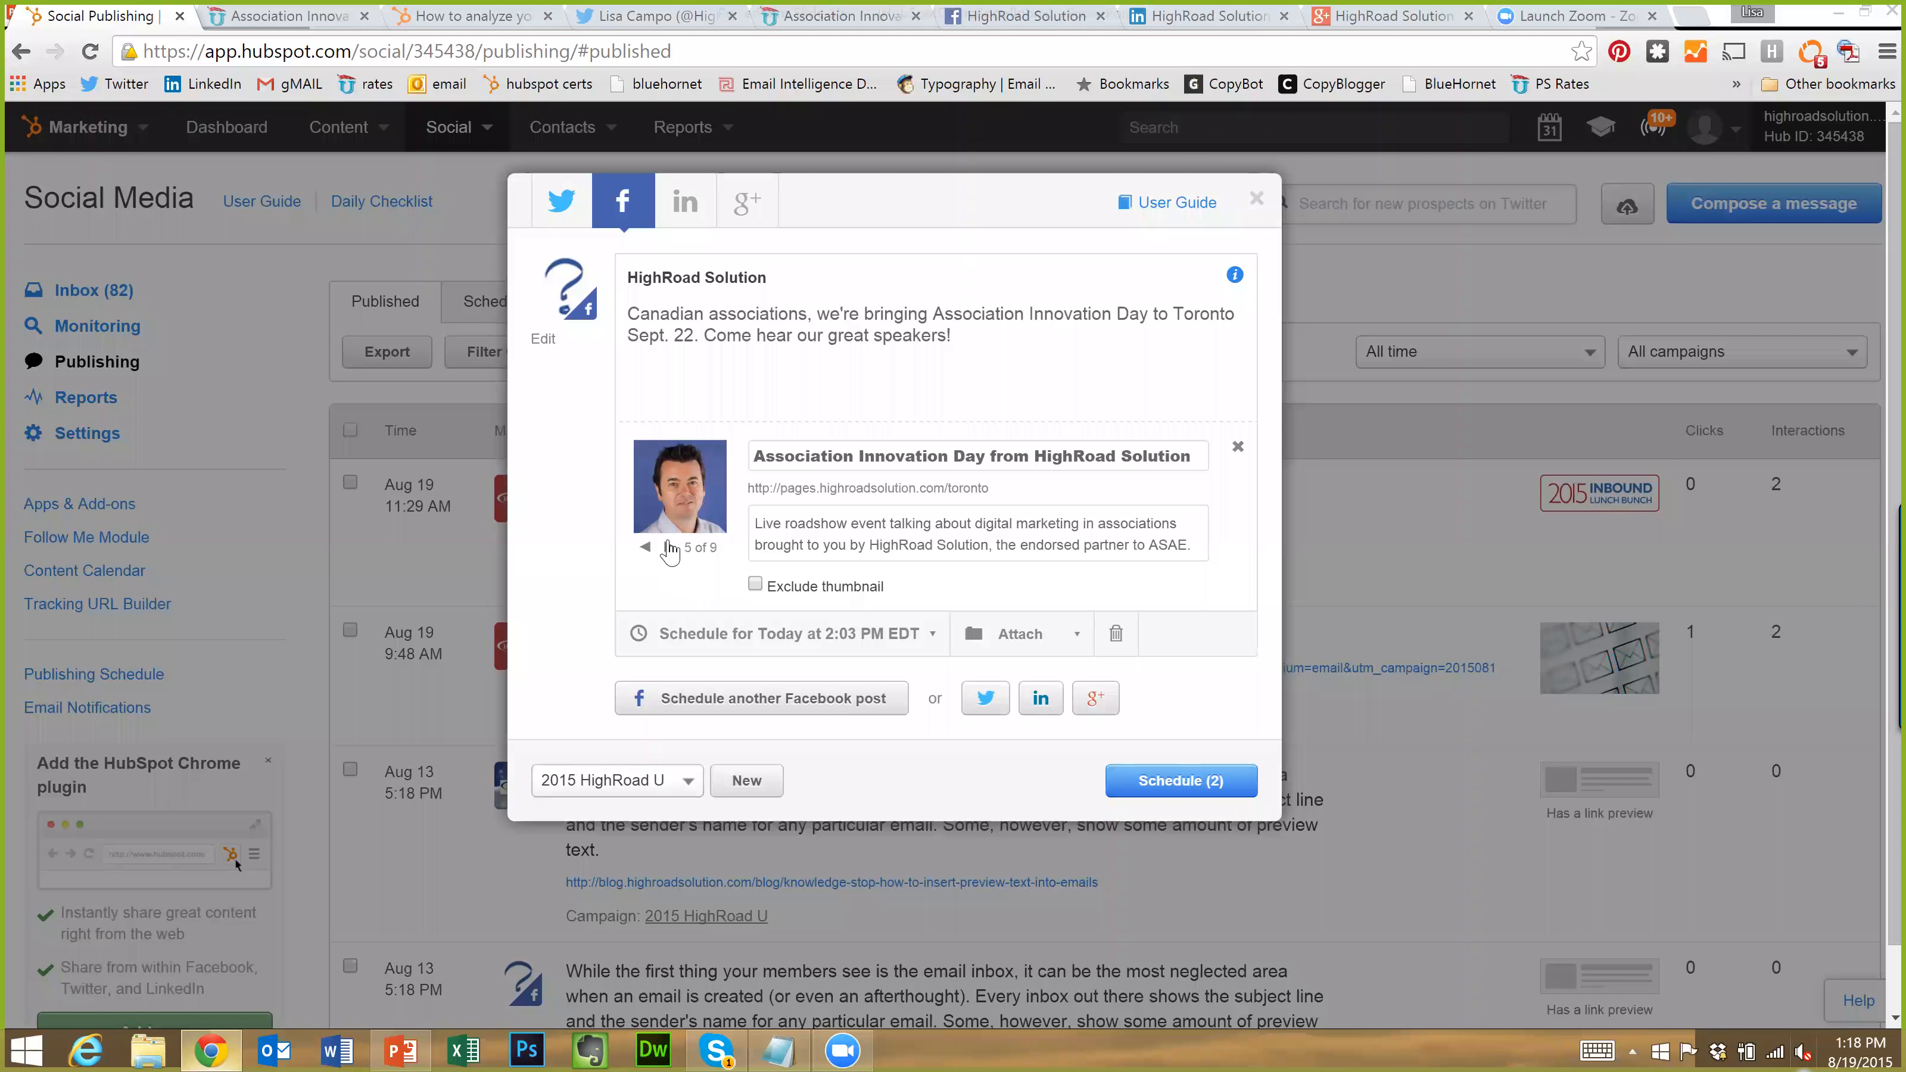
left_click(668, 548)
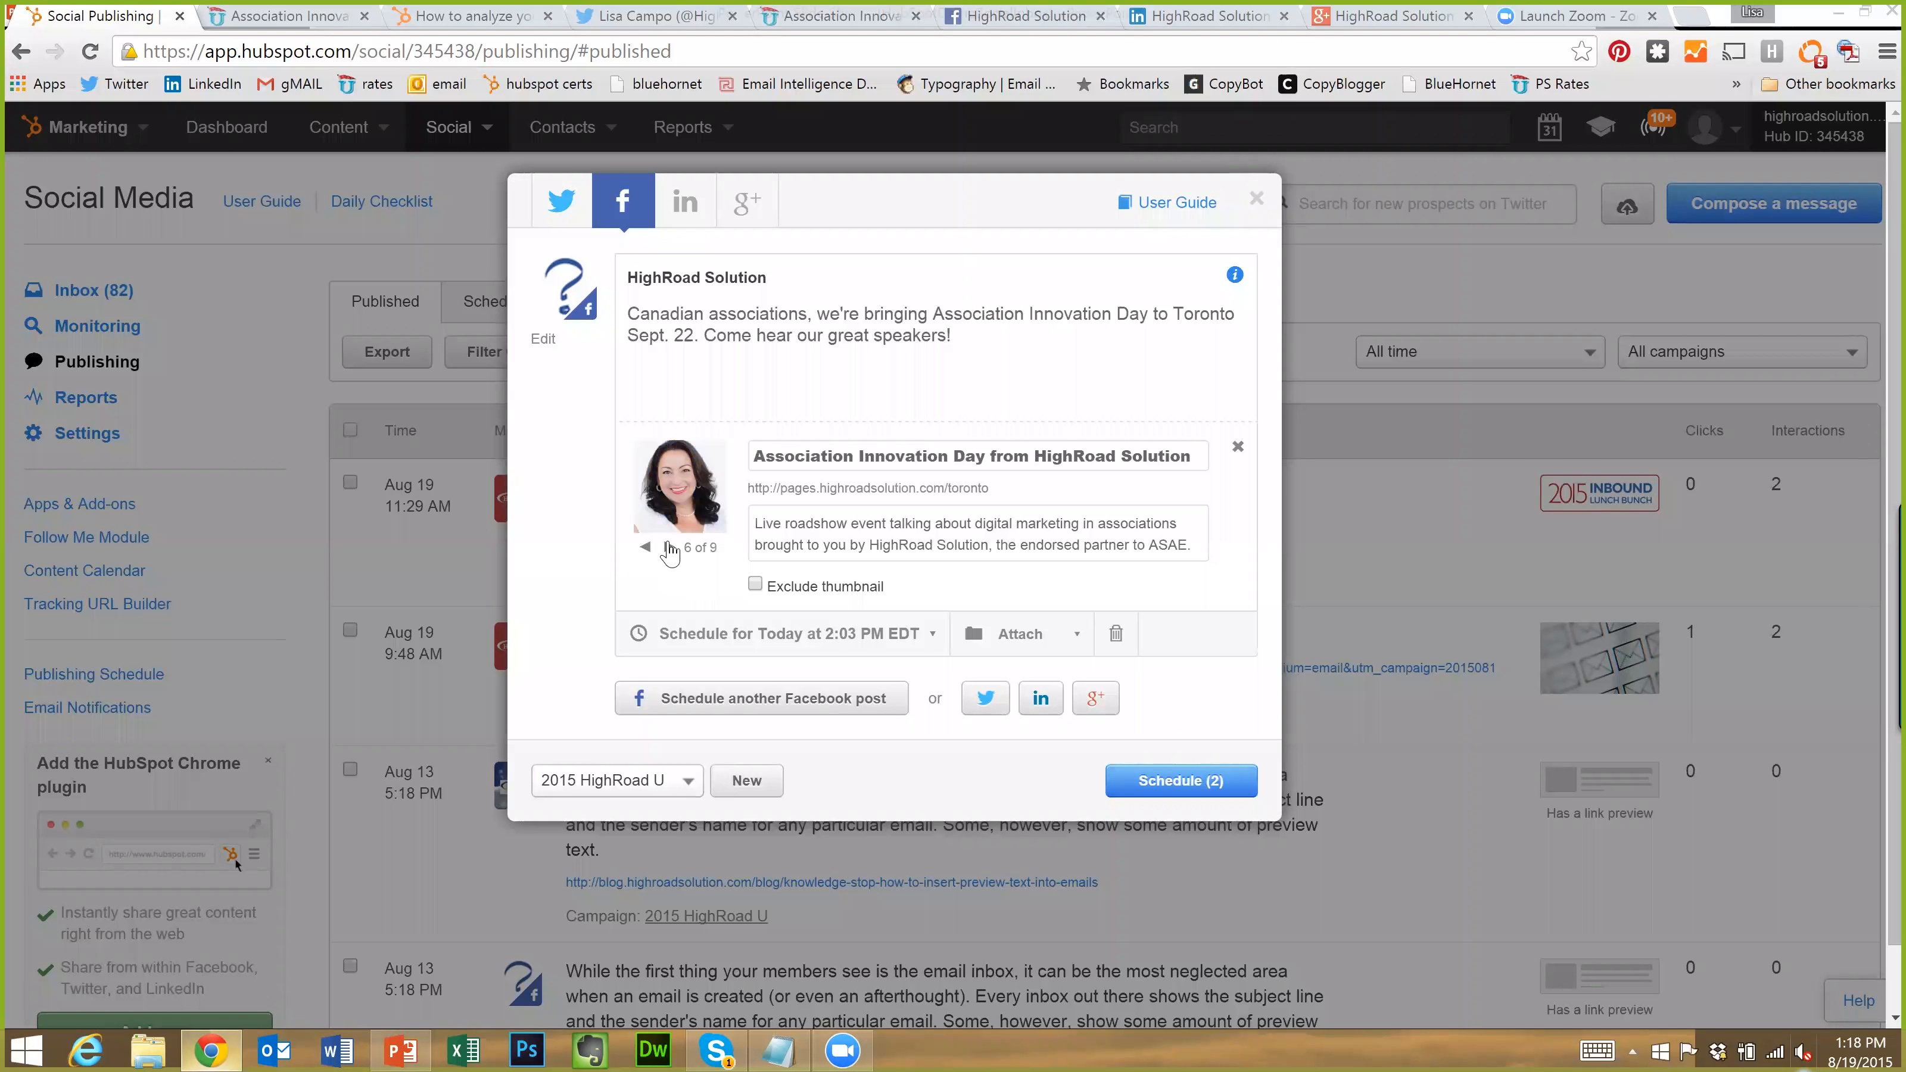
left_click(668, 548)
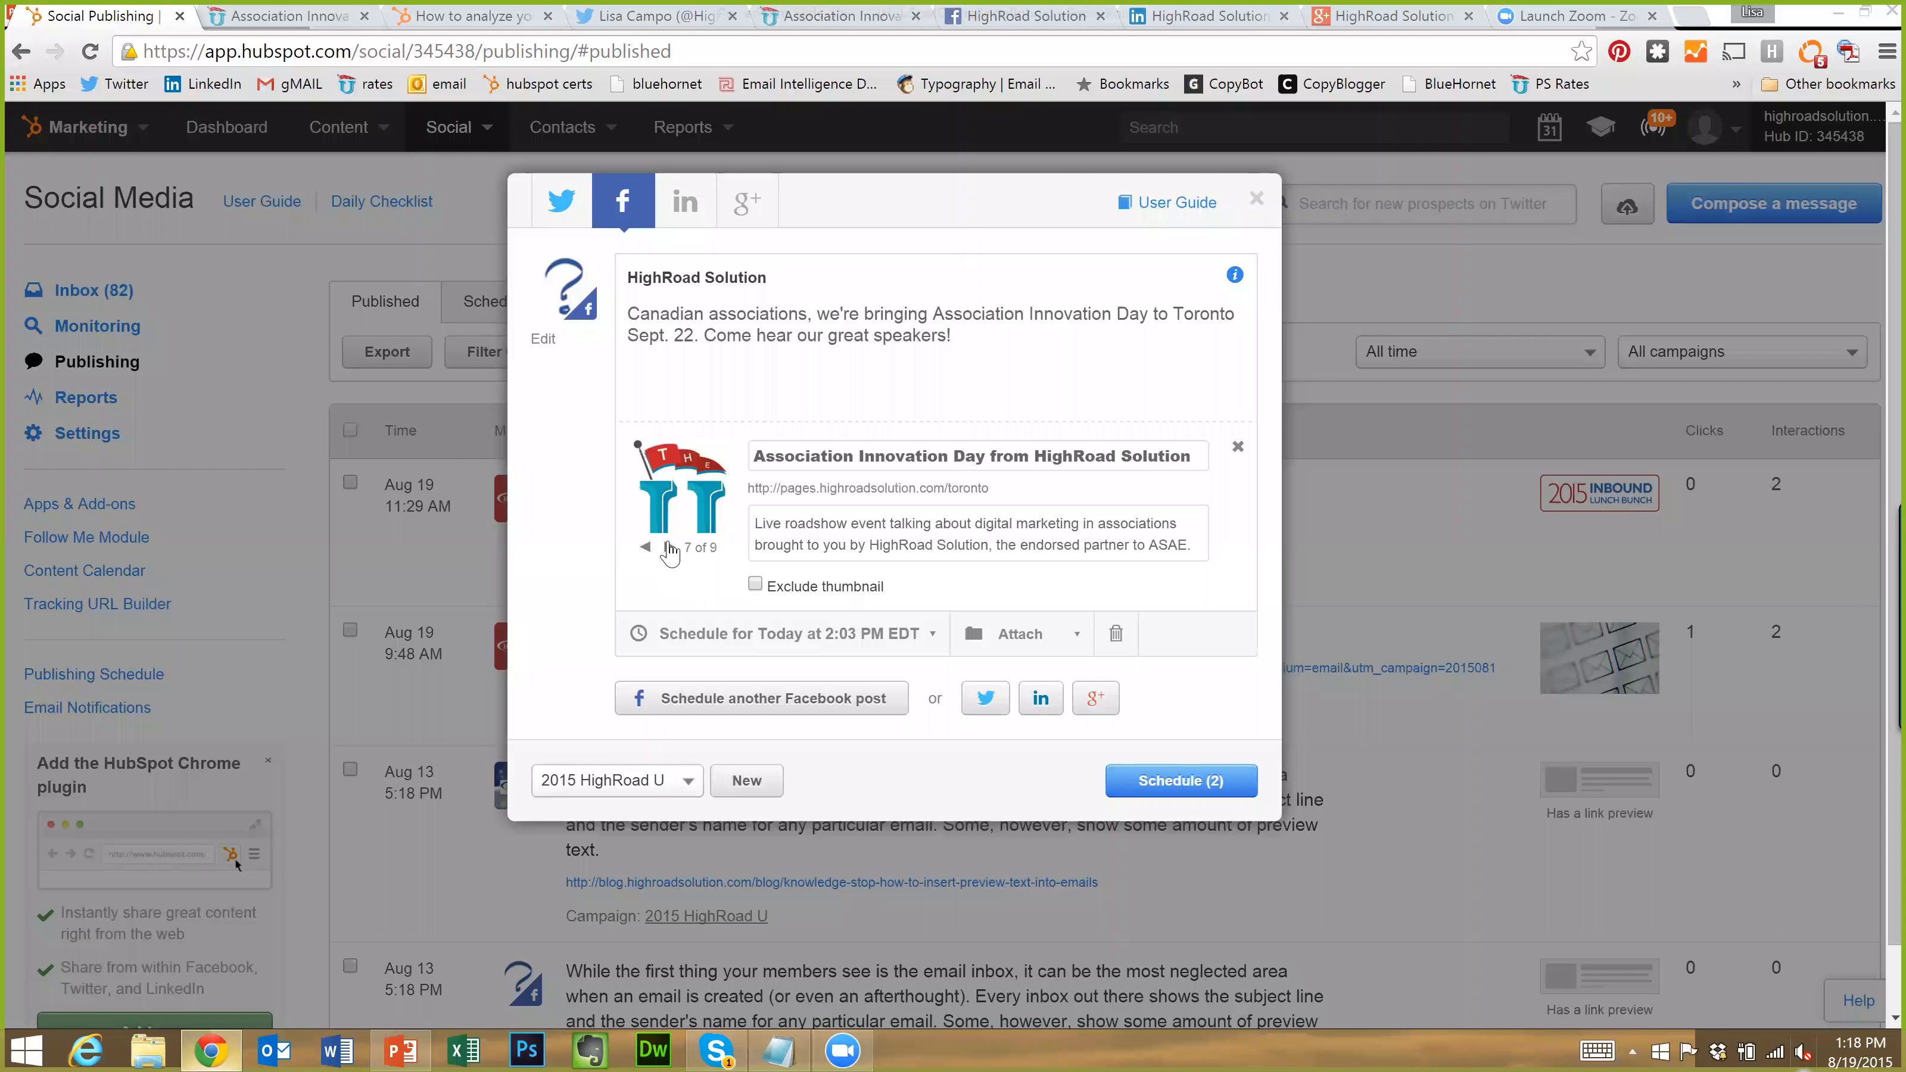
left_click(668, 548)
left_click(646, 548)
left_click(668, 548)
left_click(665, 550)
left_click(643, 550)
left_click(643, 550)
left_click(689, 221)
left_click(664, 222)
left_click(745, 219)
left_click(745, 219)
left_click(685, 201)
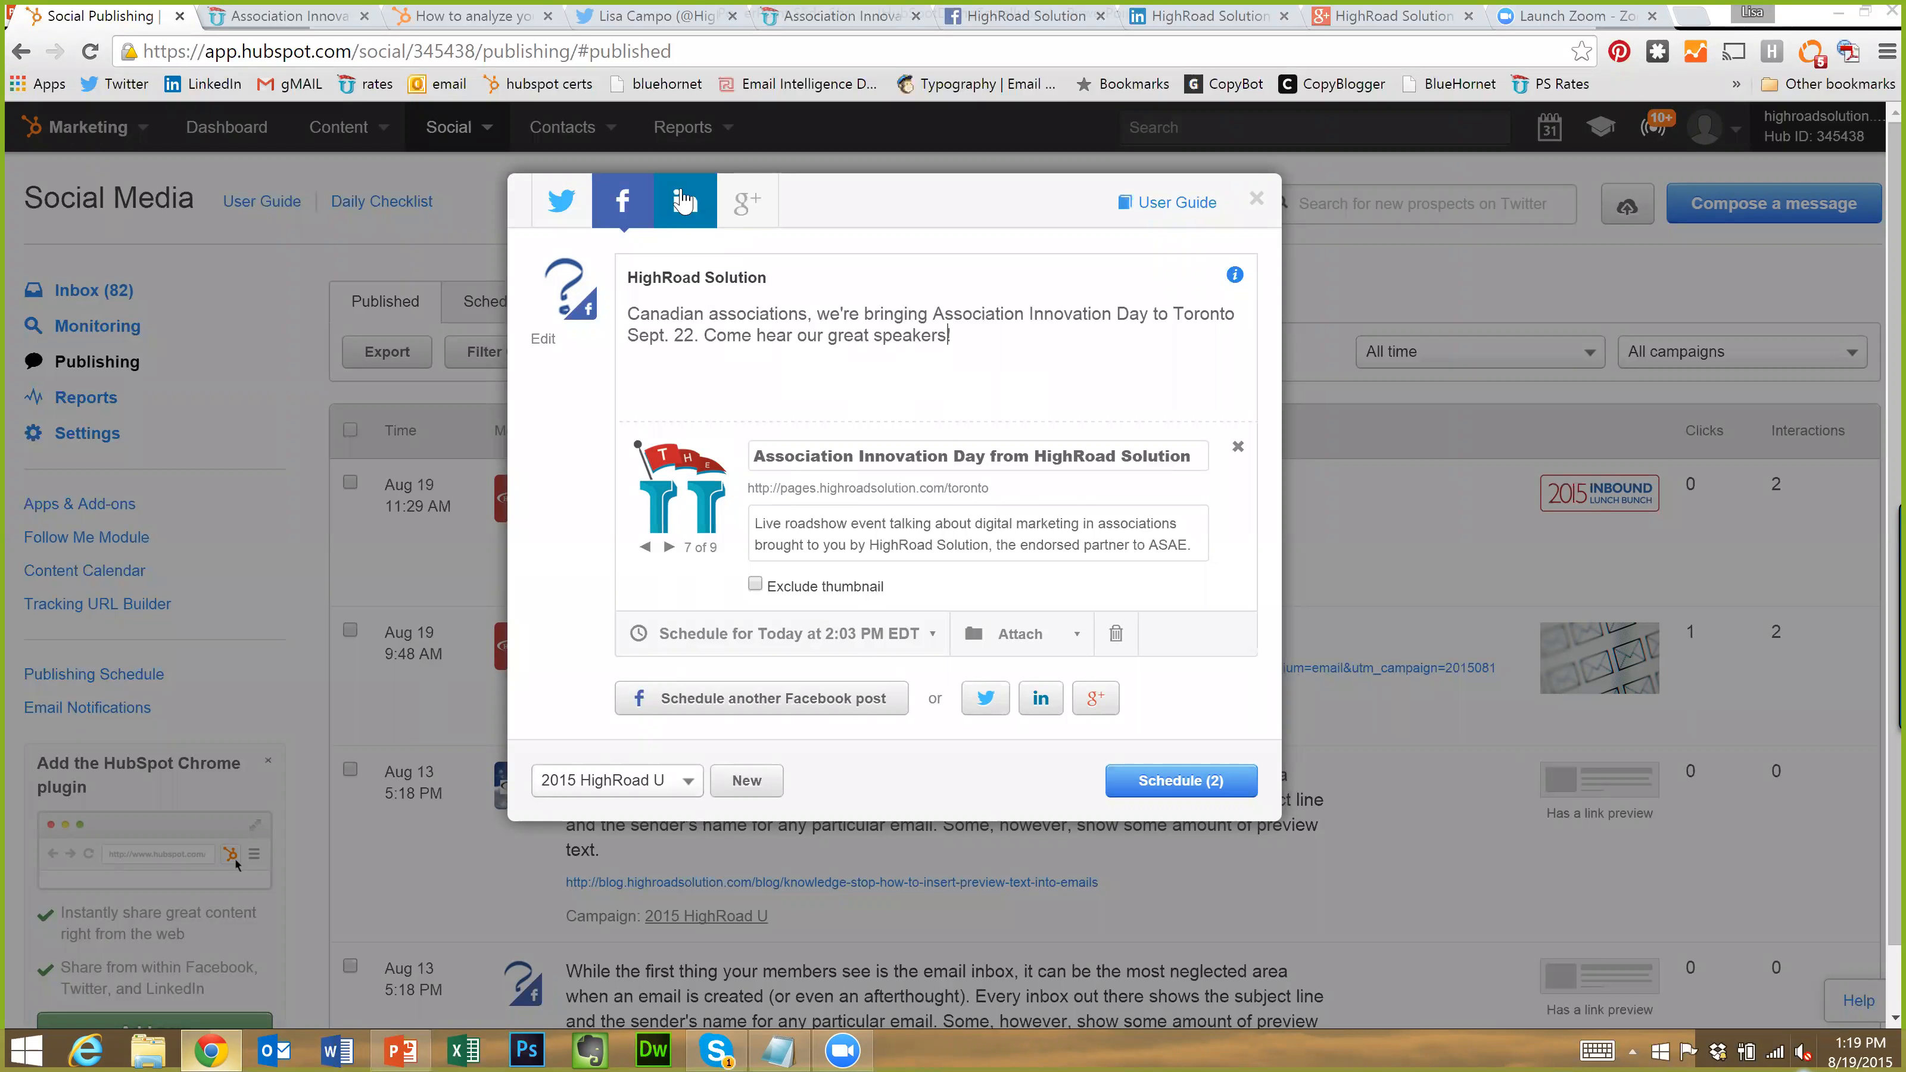
left_click(799, 335)
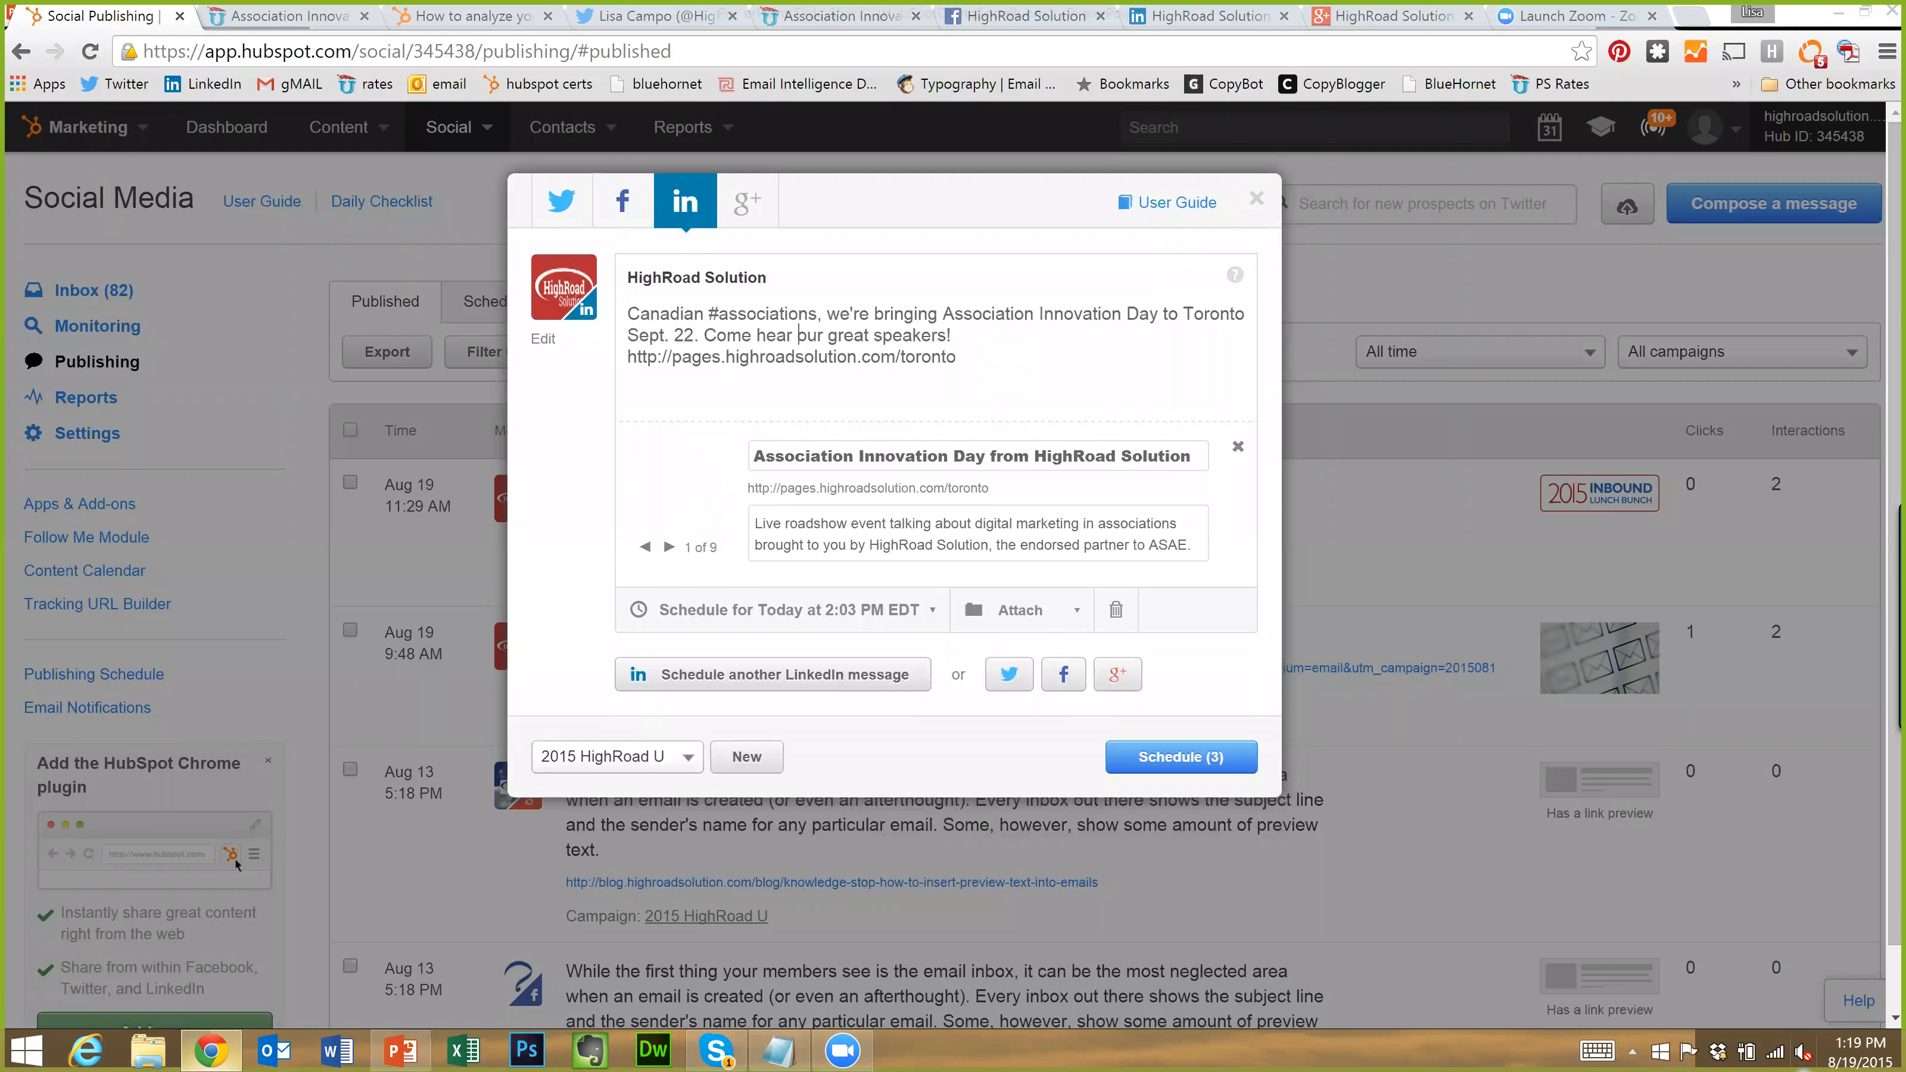
key("BackSpace")
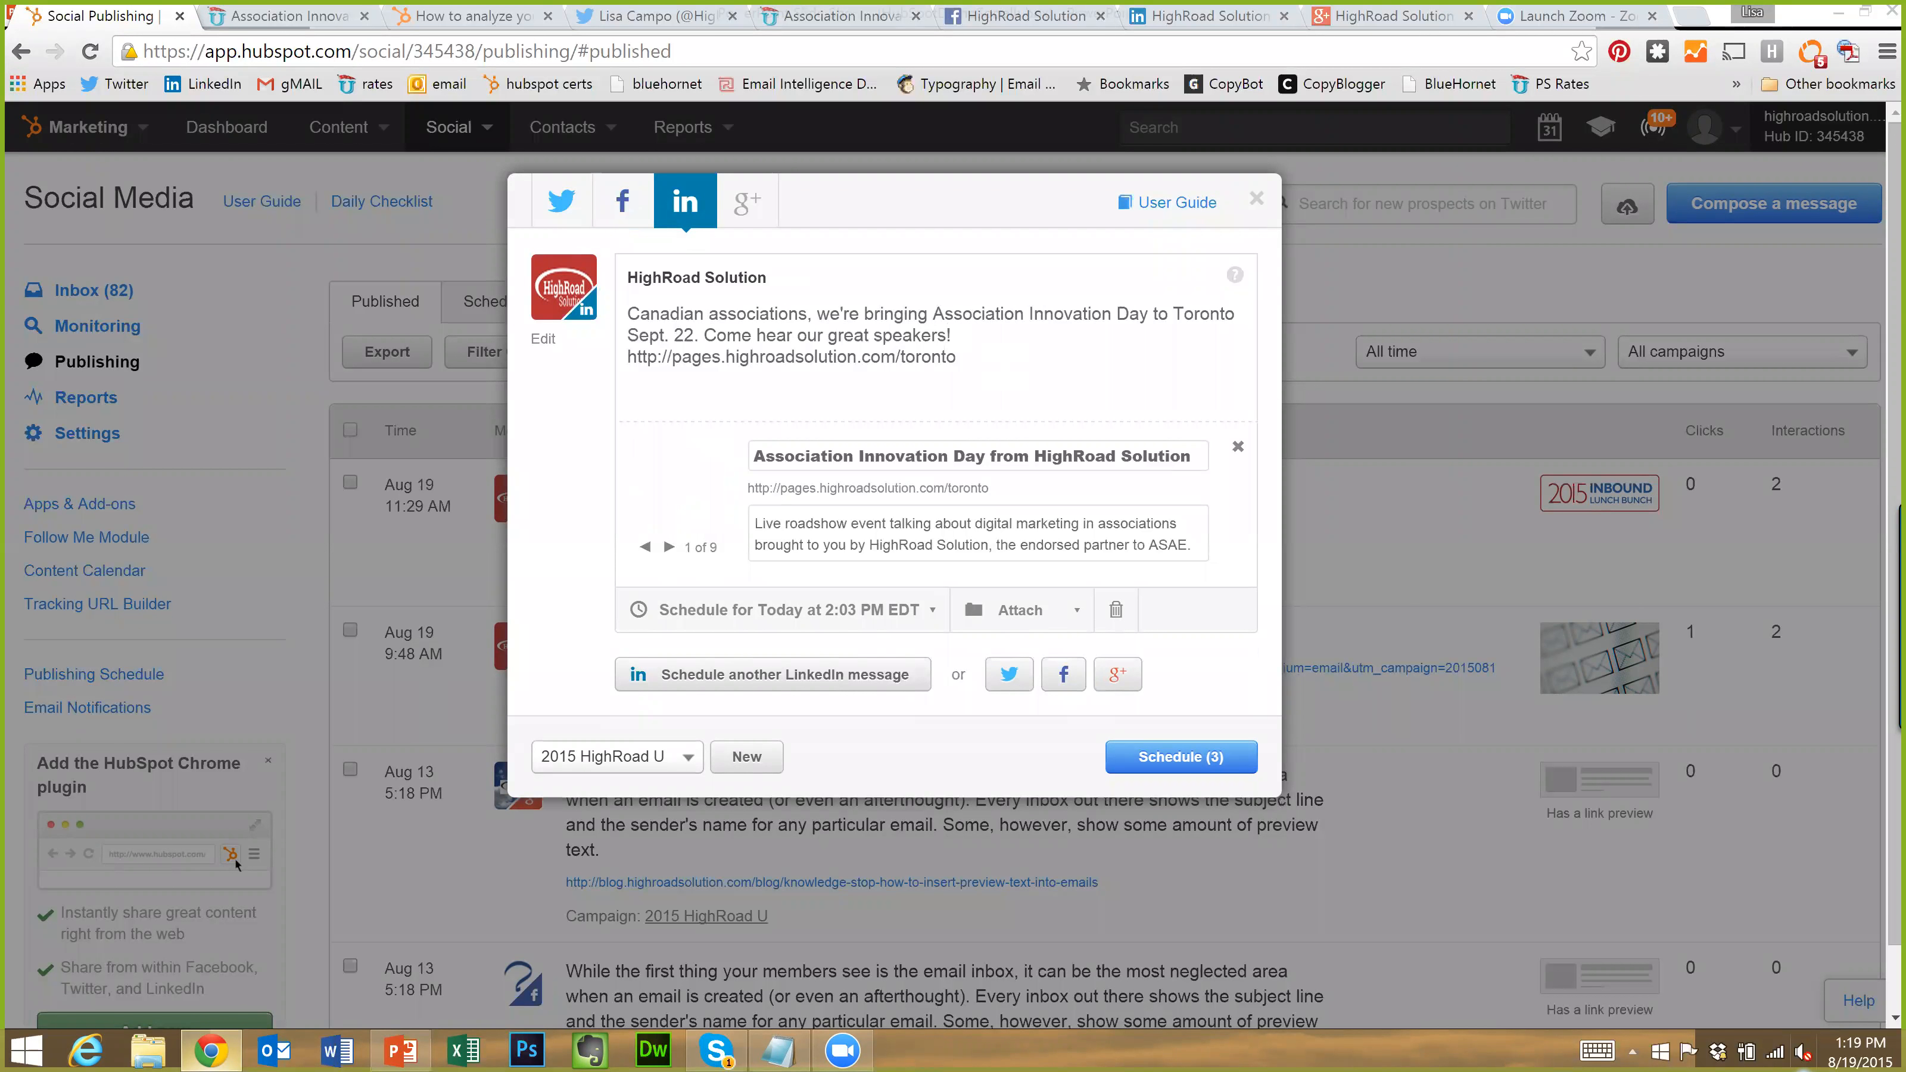
key("shift+Up")
key("BackSpace")
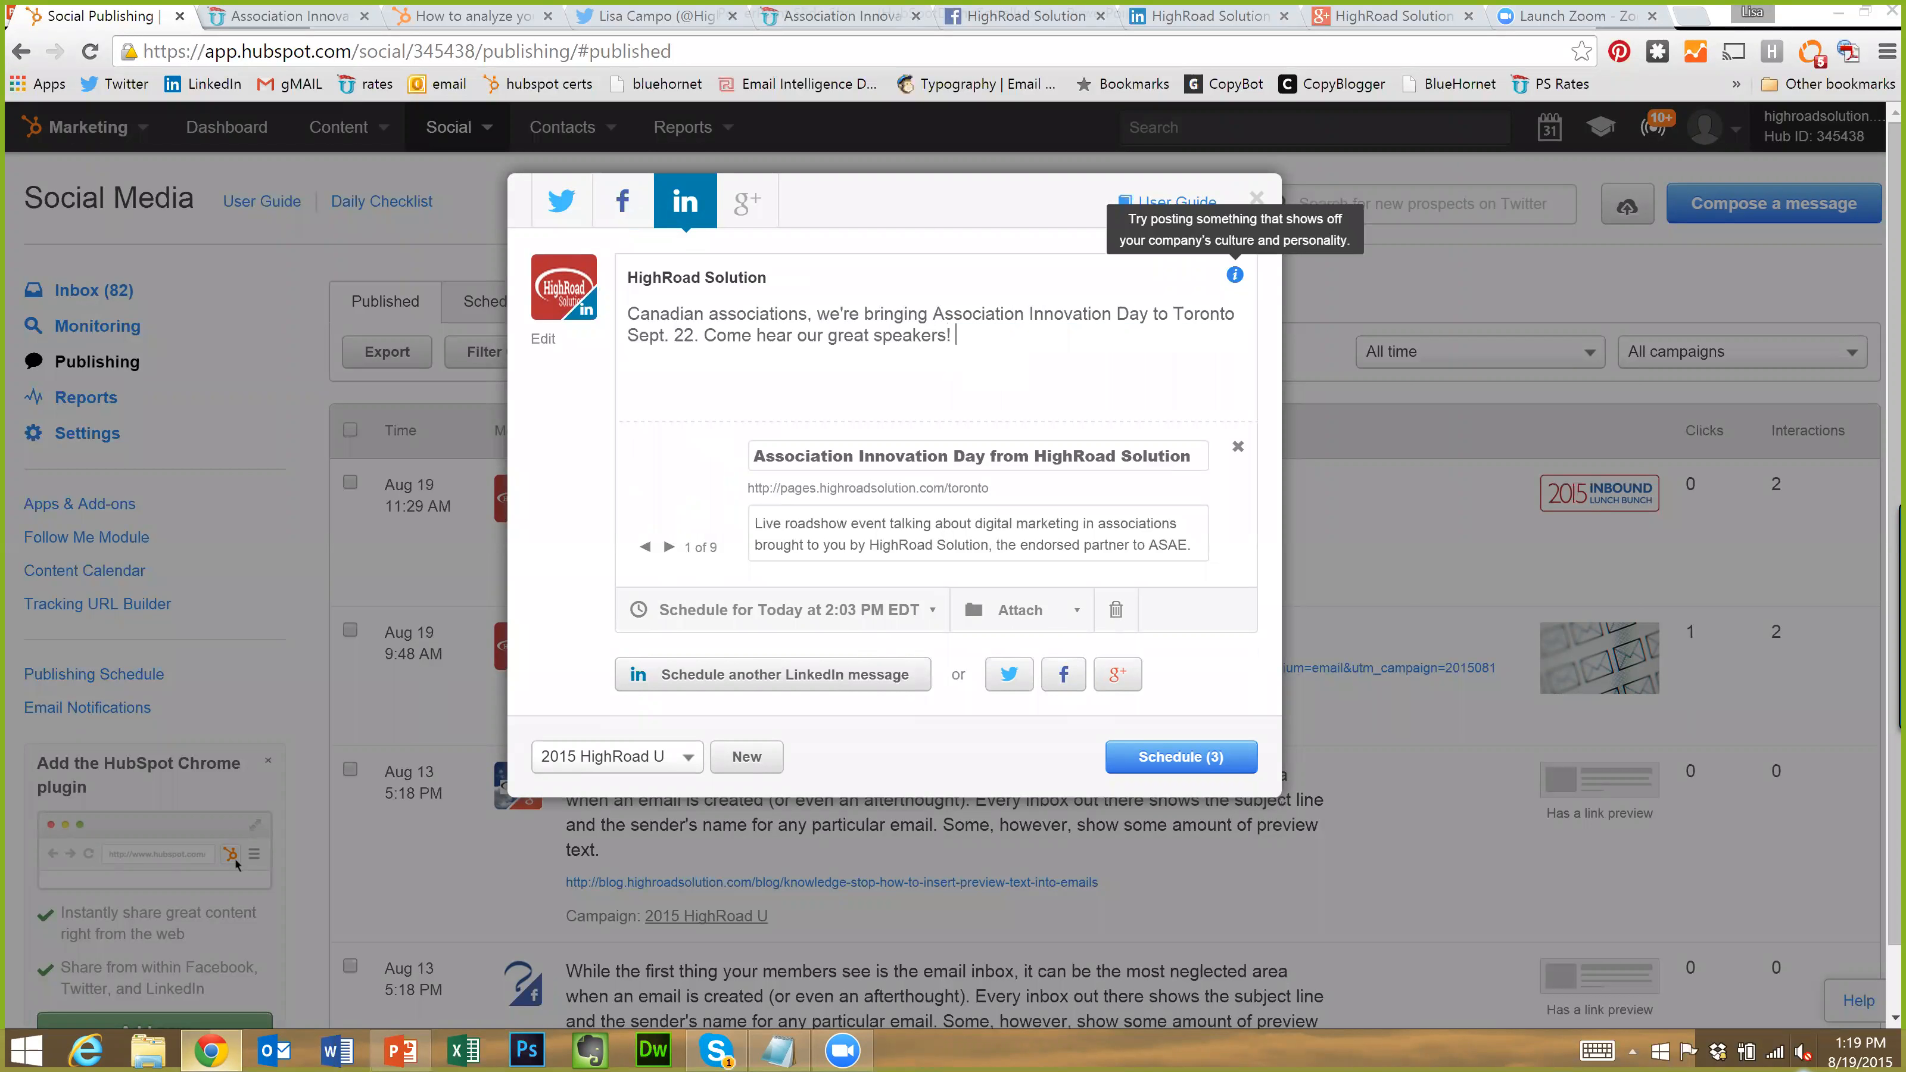
Set the LinkedIn link preview's thumbnail to the seventh image, the logo with the red flag
left_click(670, 548)
left_click(669, 548)
left_click(669, 548)
left_click(669, 548)
left_click(669, 547)
left_click(669, 547)
left_click(669, 548)
left_click(645, 546)
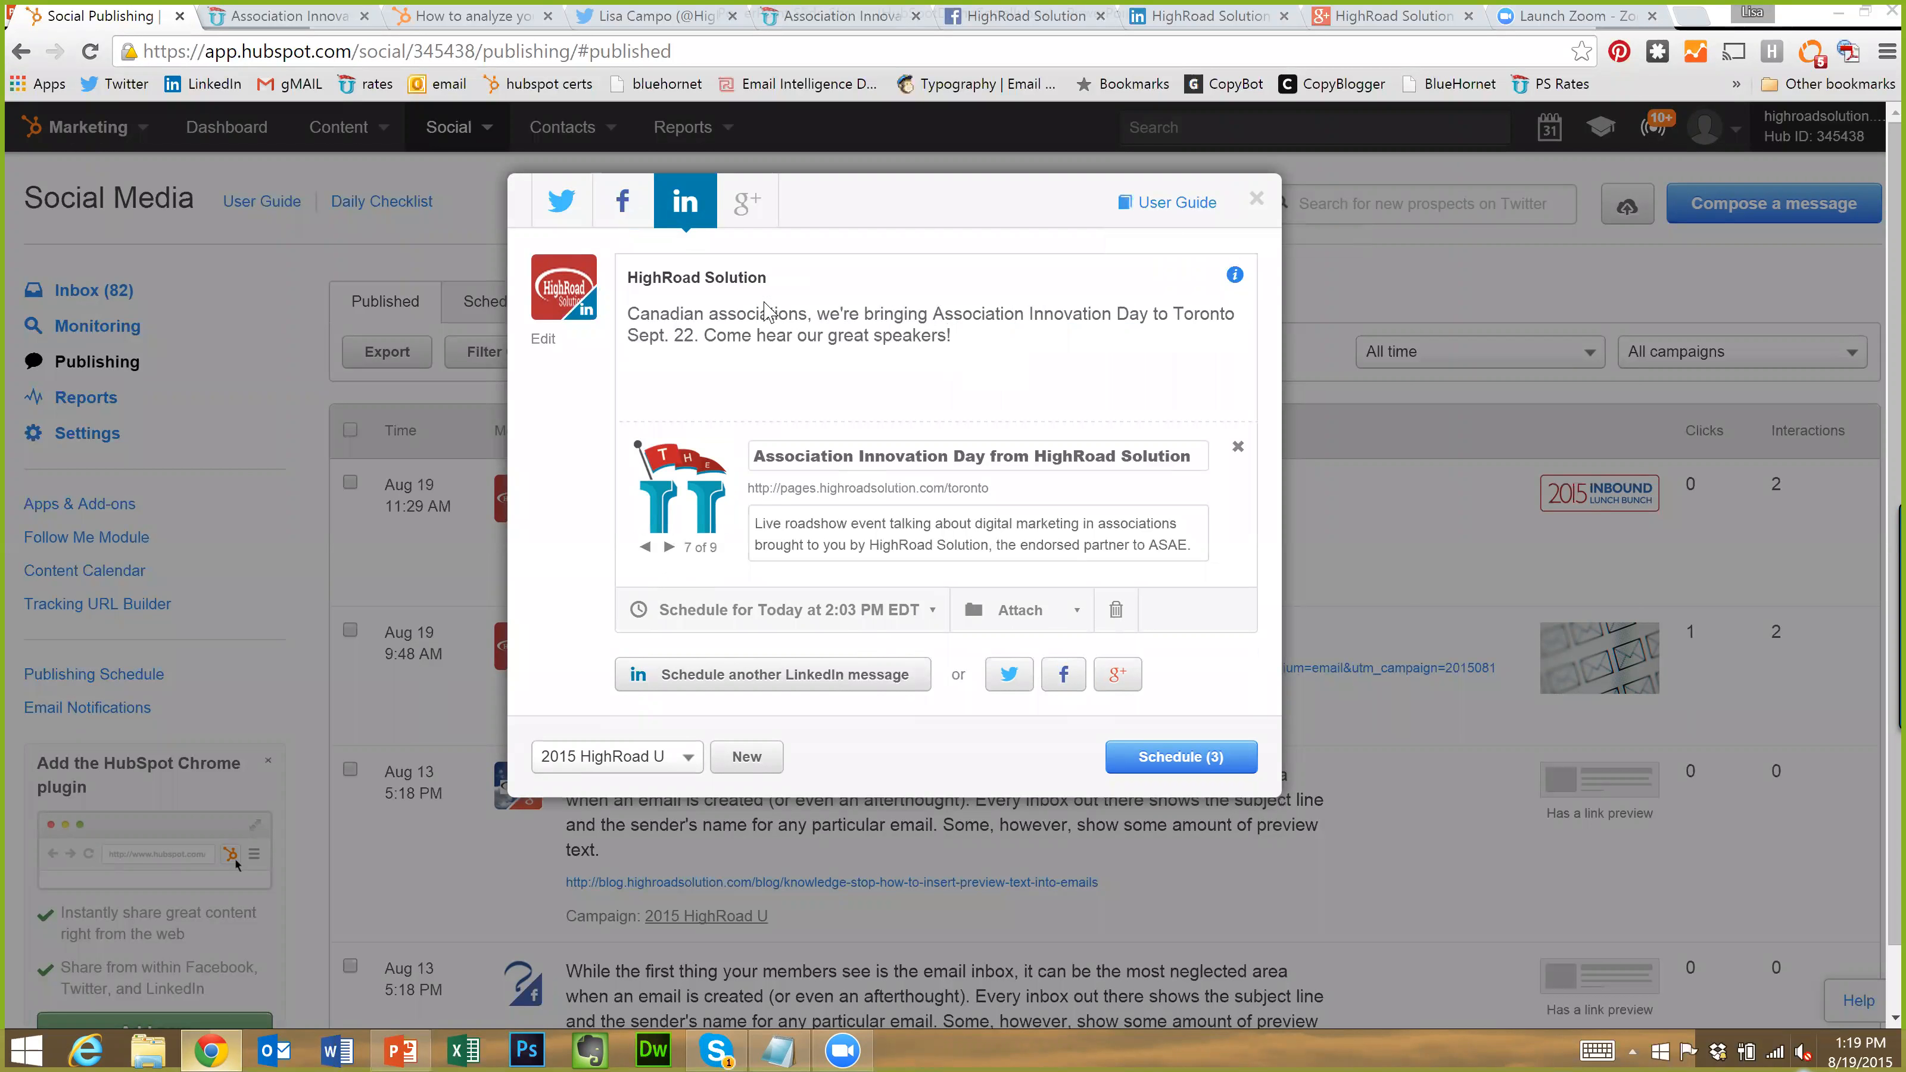
Add a Google+ post to the message, choosing the HighRoad Solution page as the posting account
left_click(747, 202)
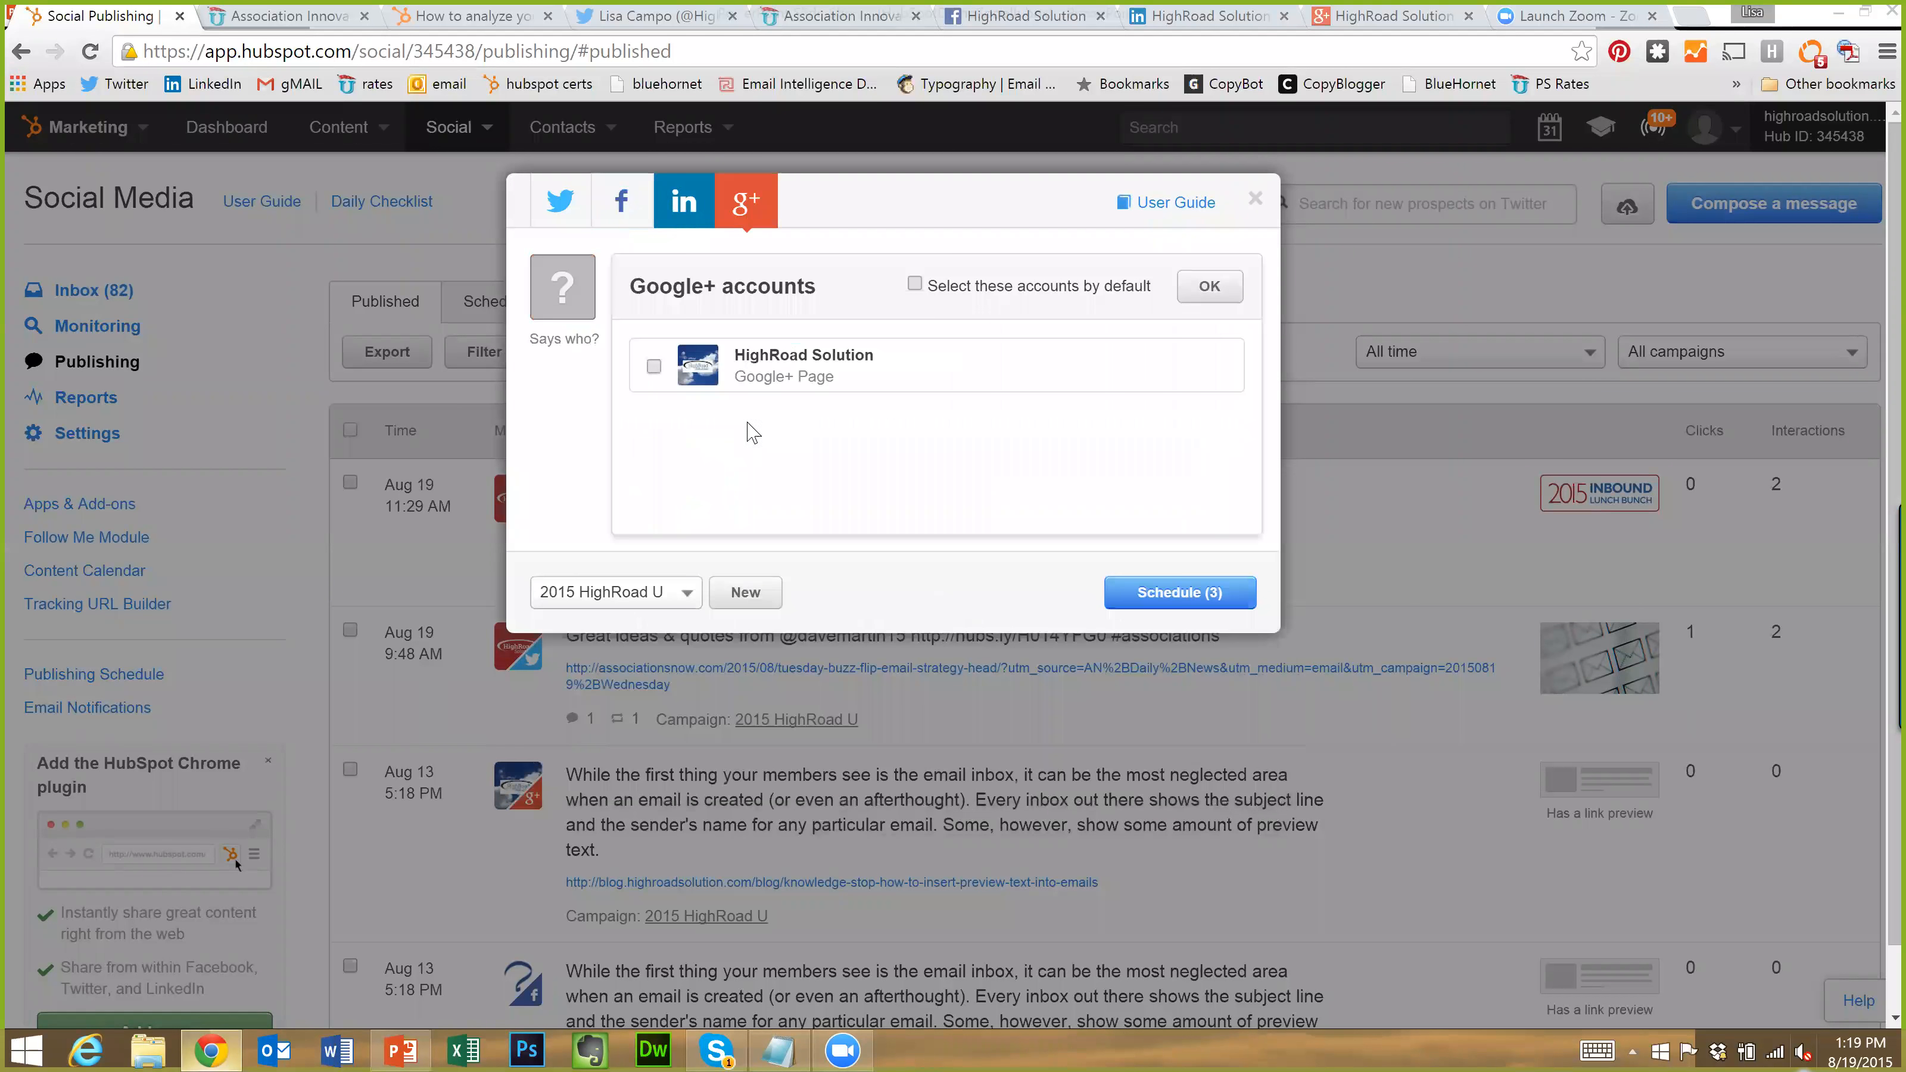
left_click(1079, 349)
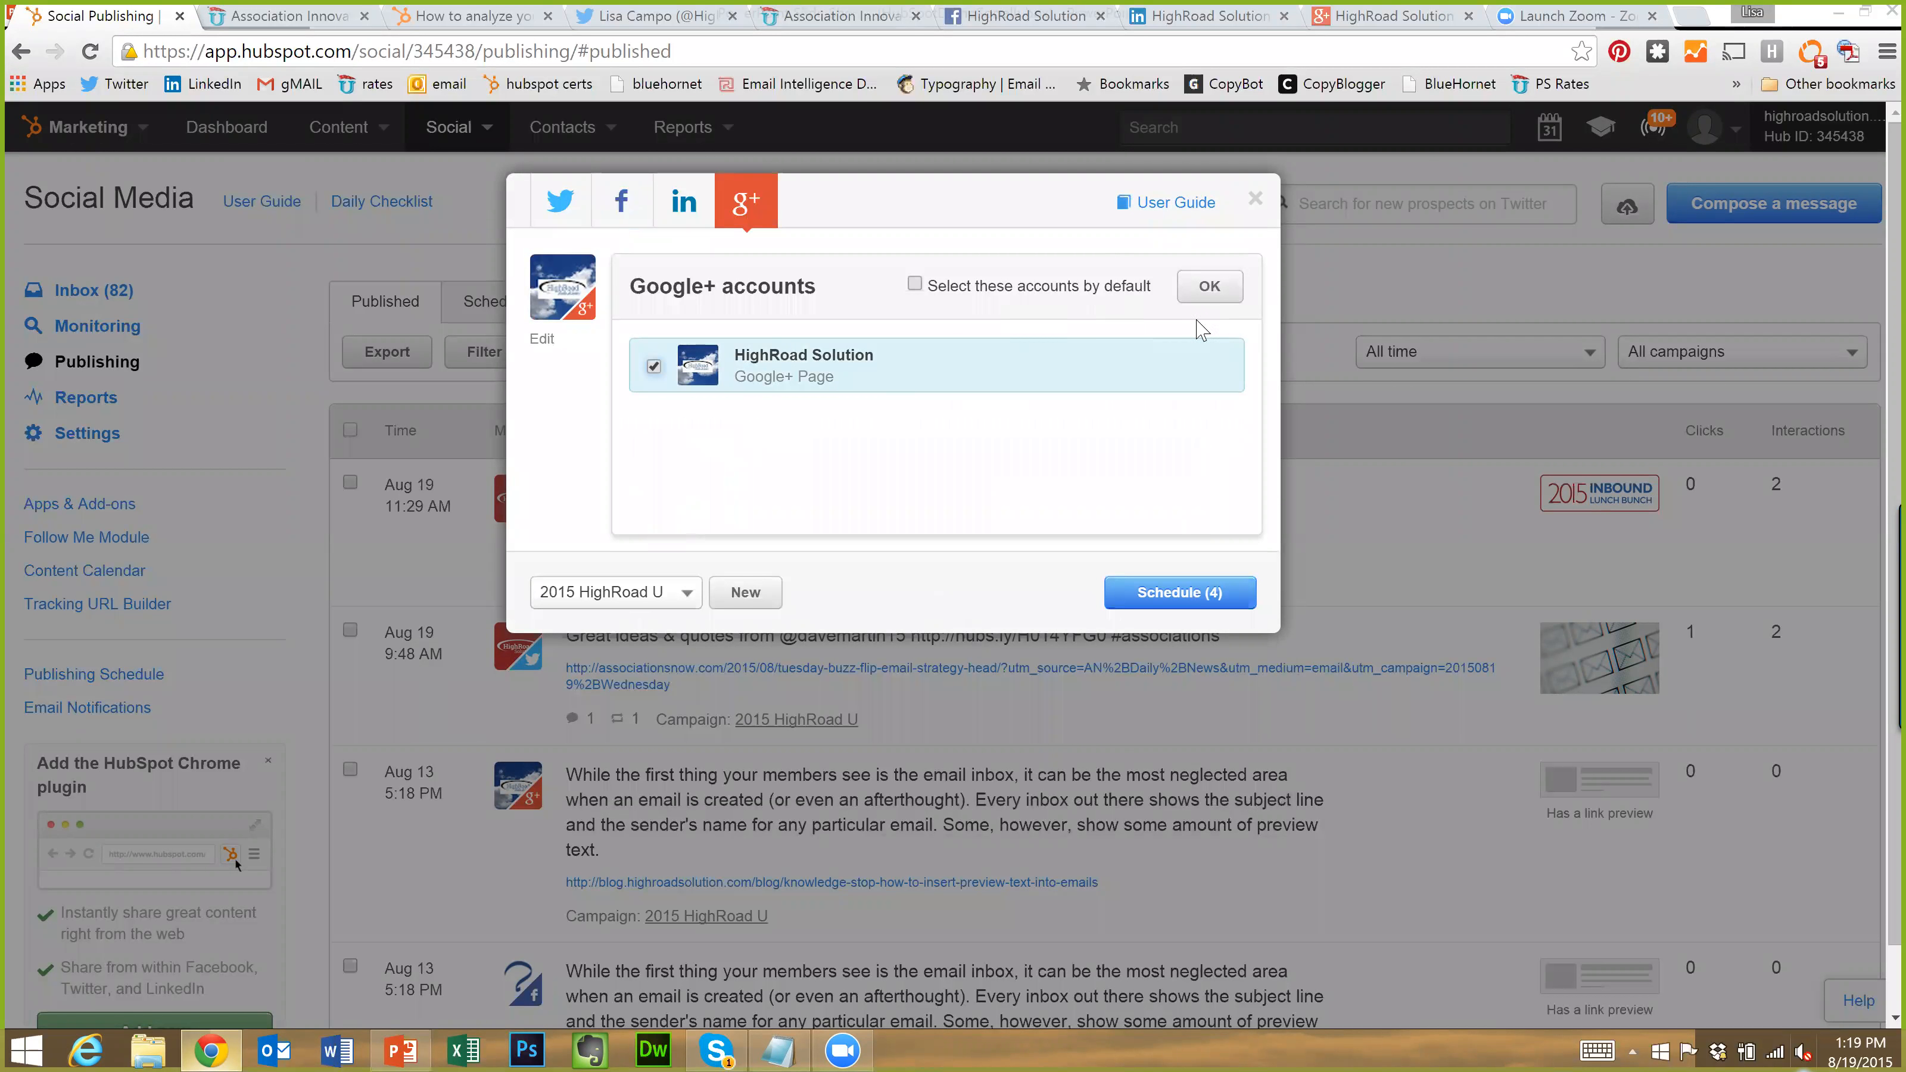
left_click(1210, 286)
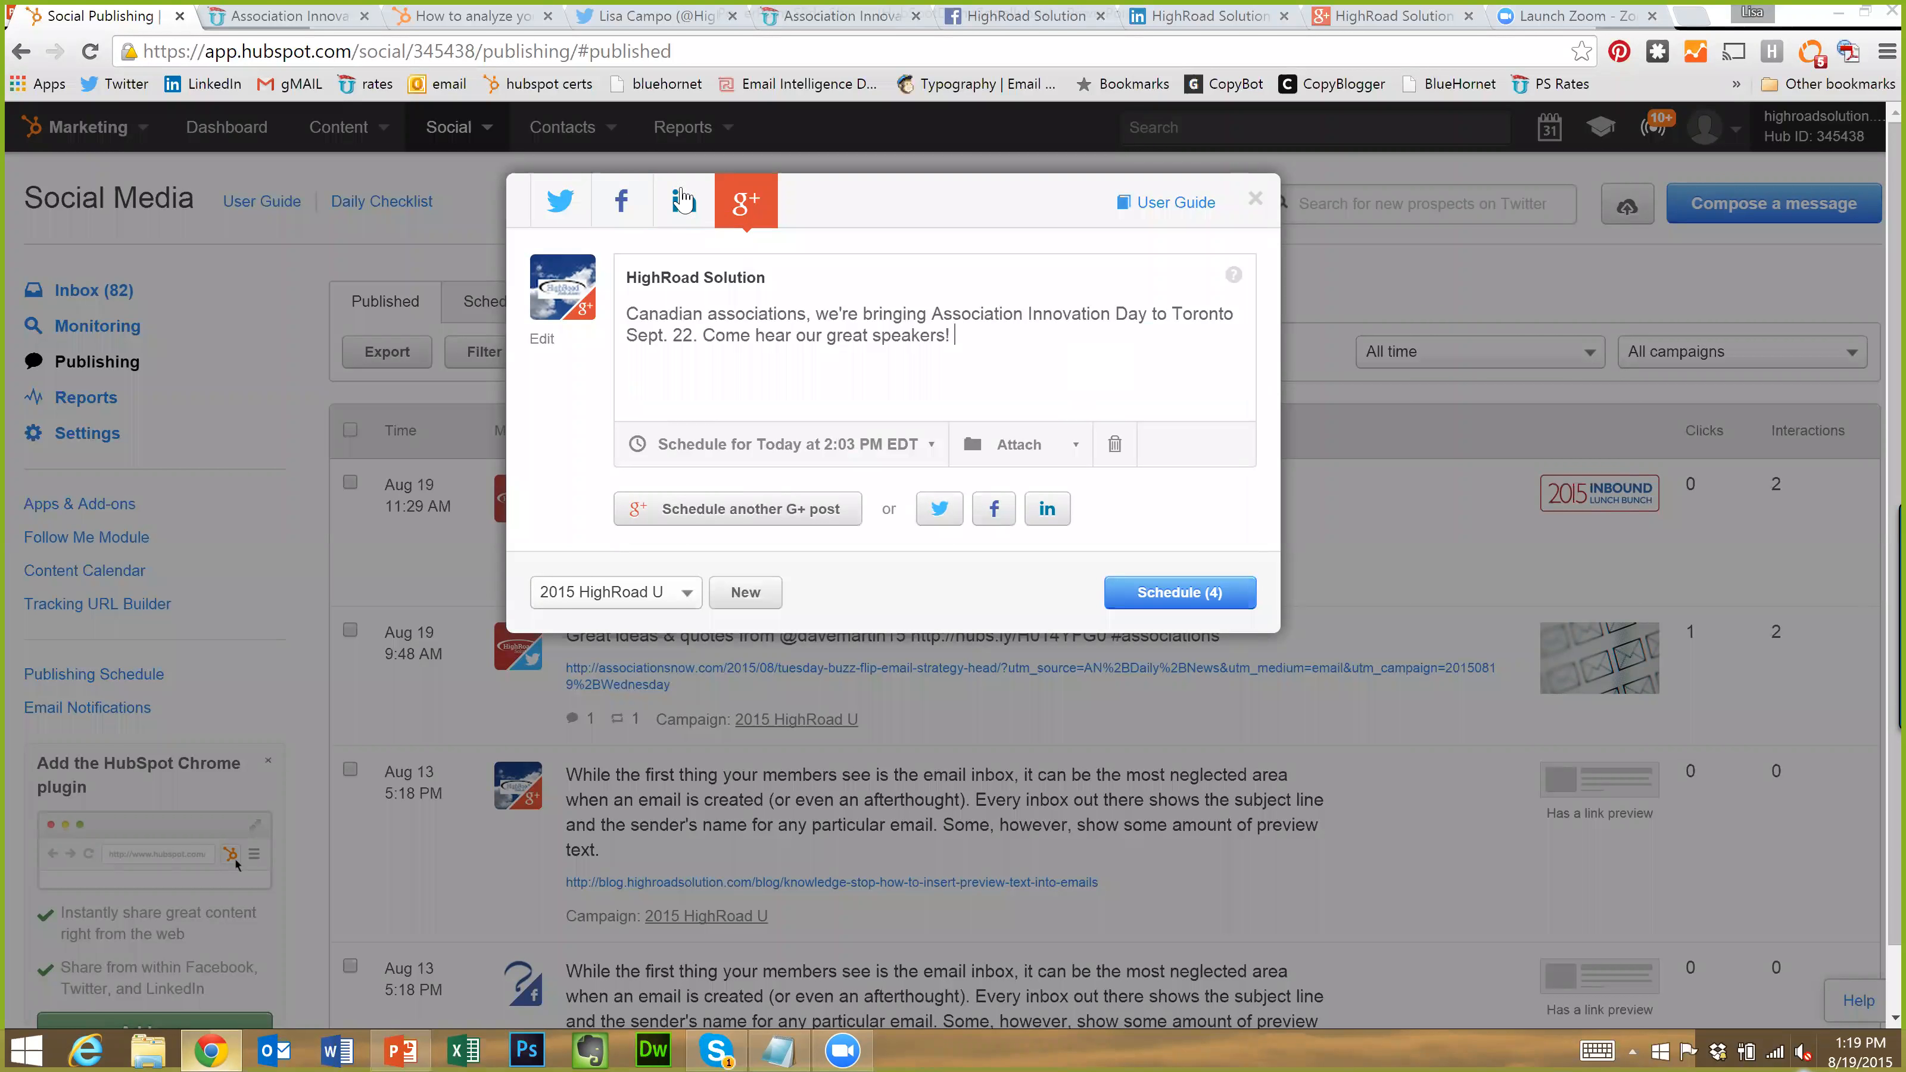
left_click(569, 211)
mouse_move(956, 355)
left_mouse_down()
mouse_move(709, 355)
mouse_move(961, 335)
left_mouse_up()
key("ctrl+c")
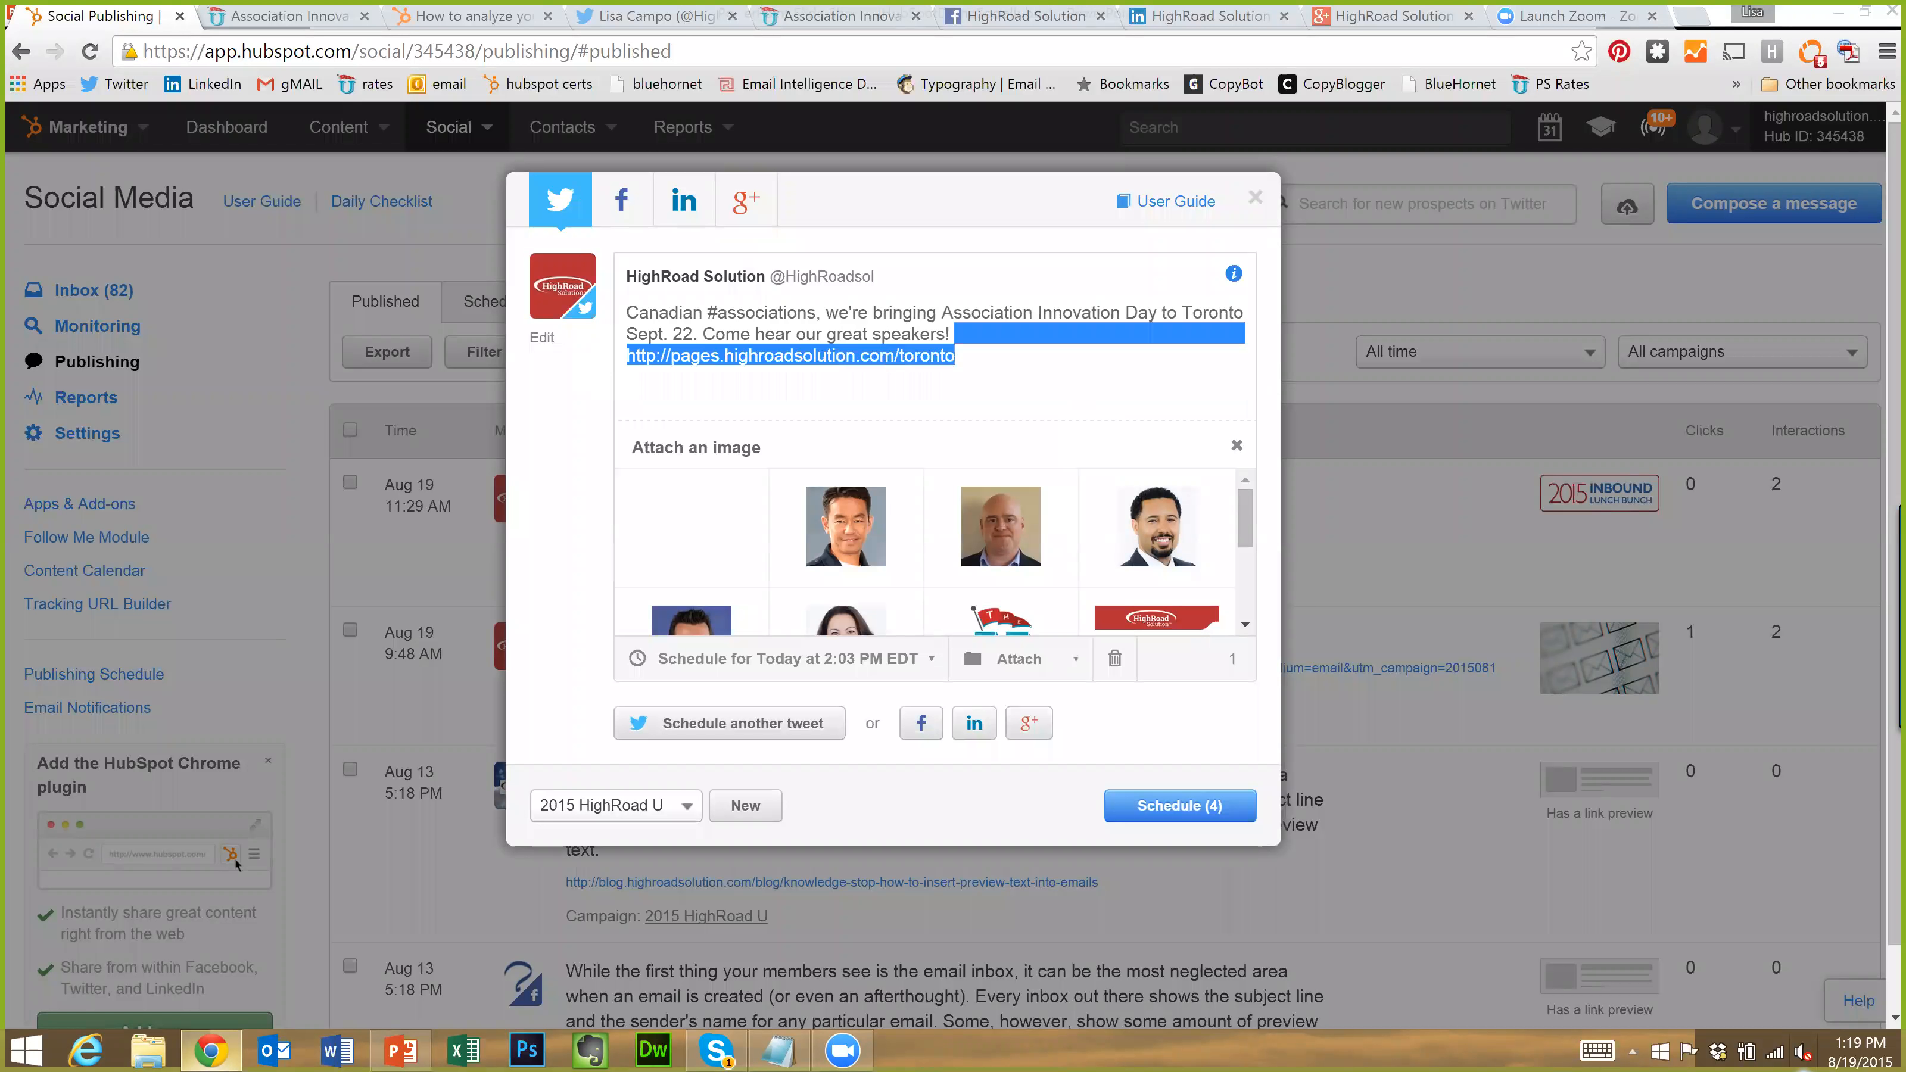
left_click(745, 199)
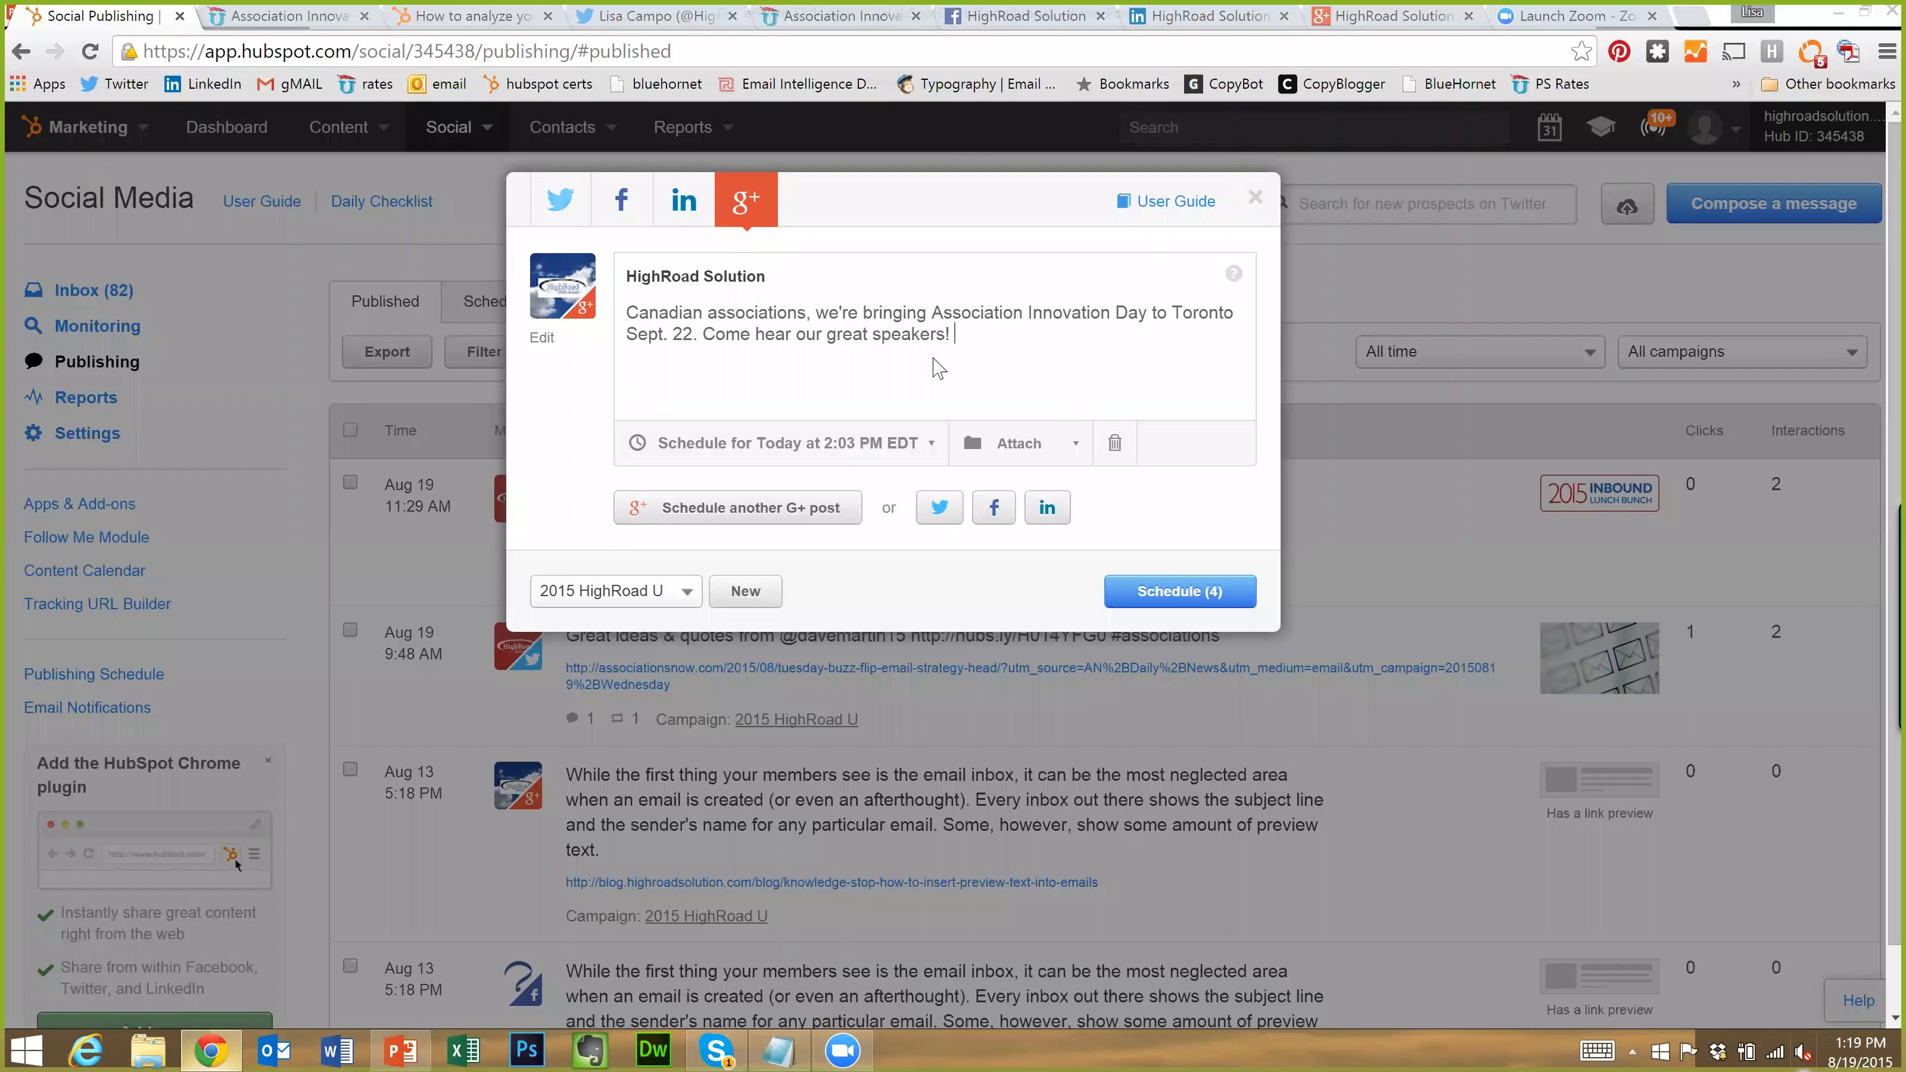
left_click(1025, 451)
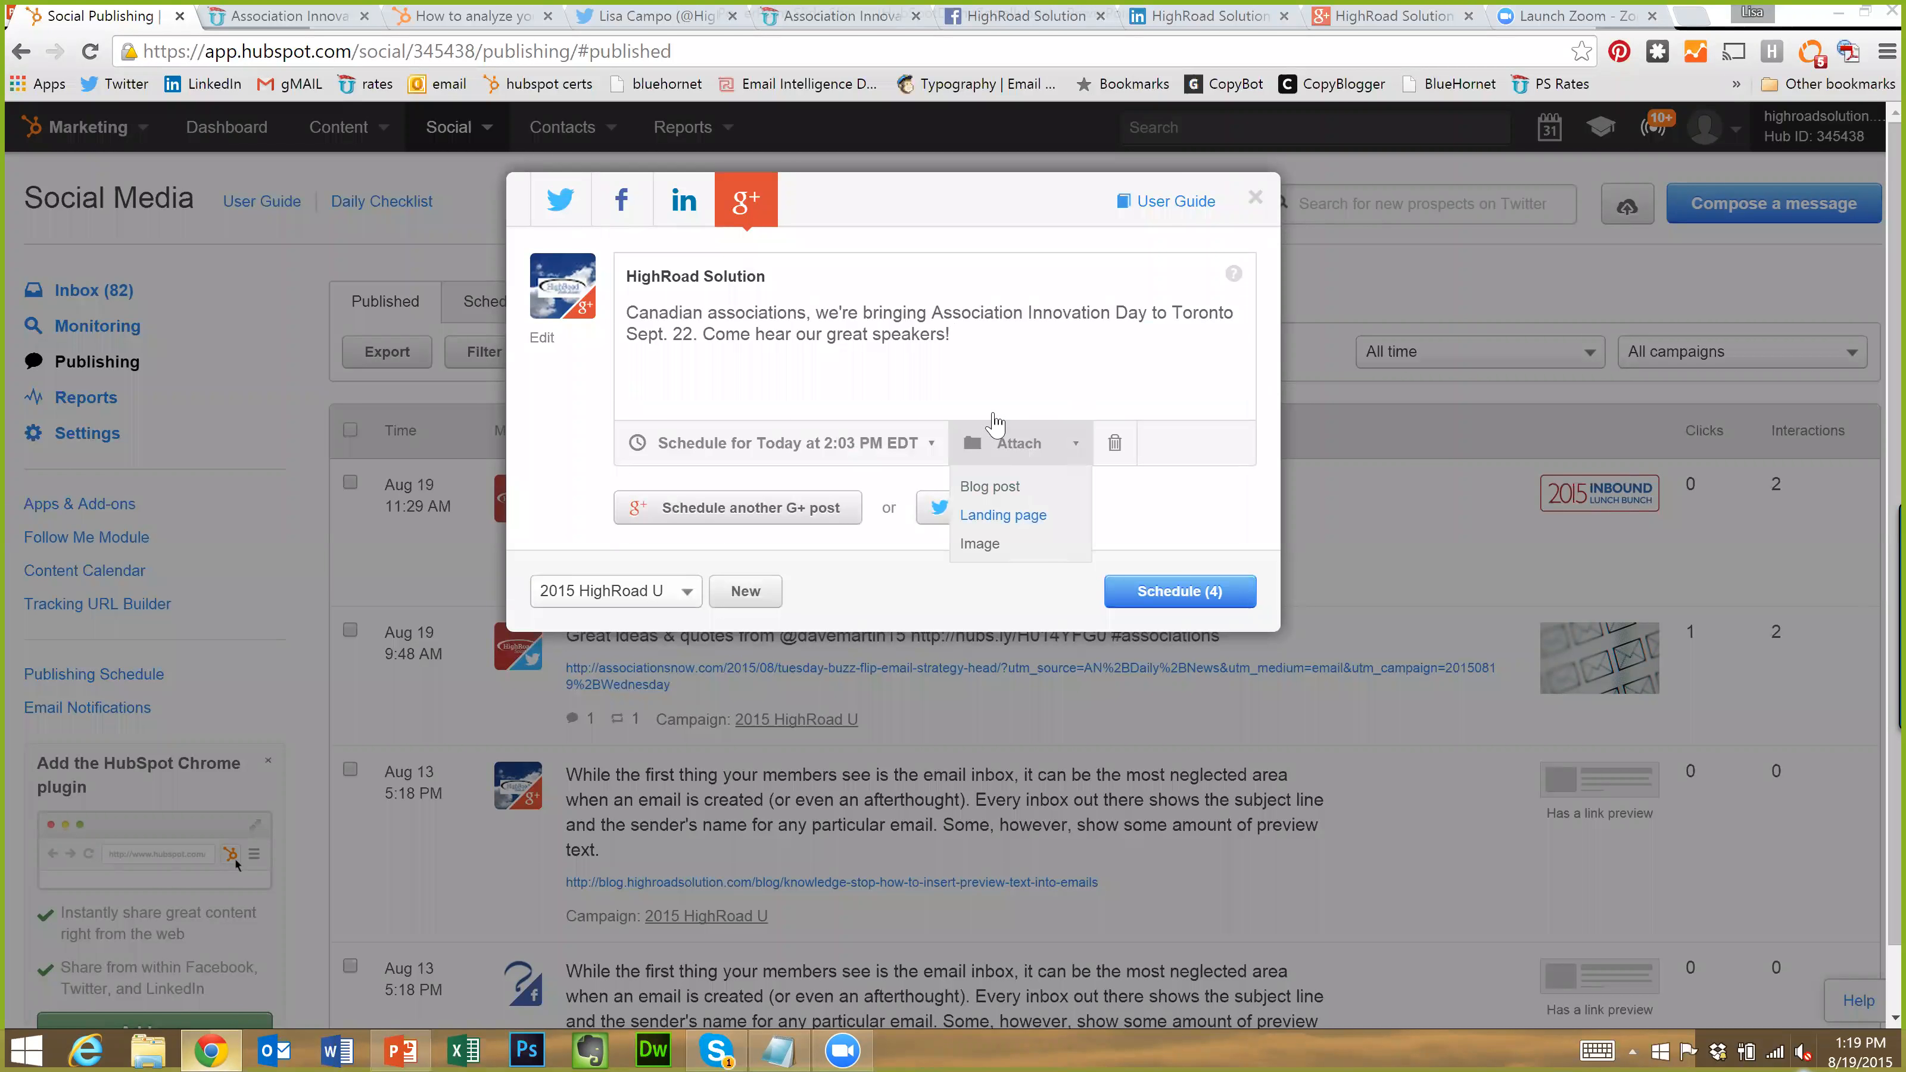
left_click(955, 335)
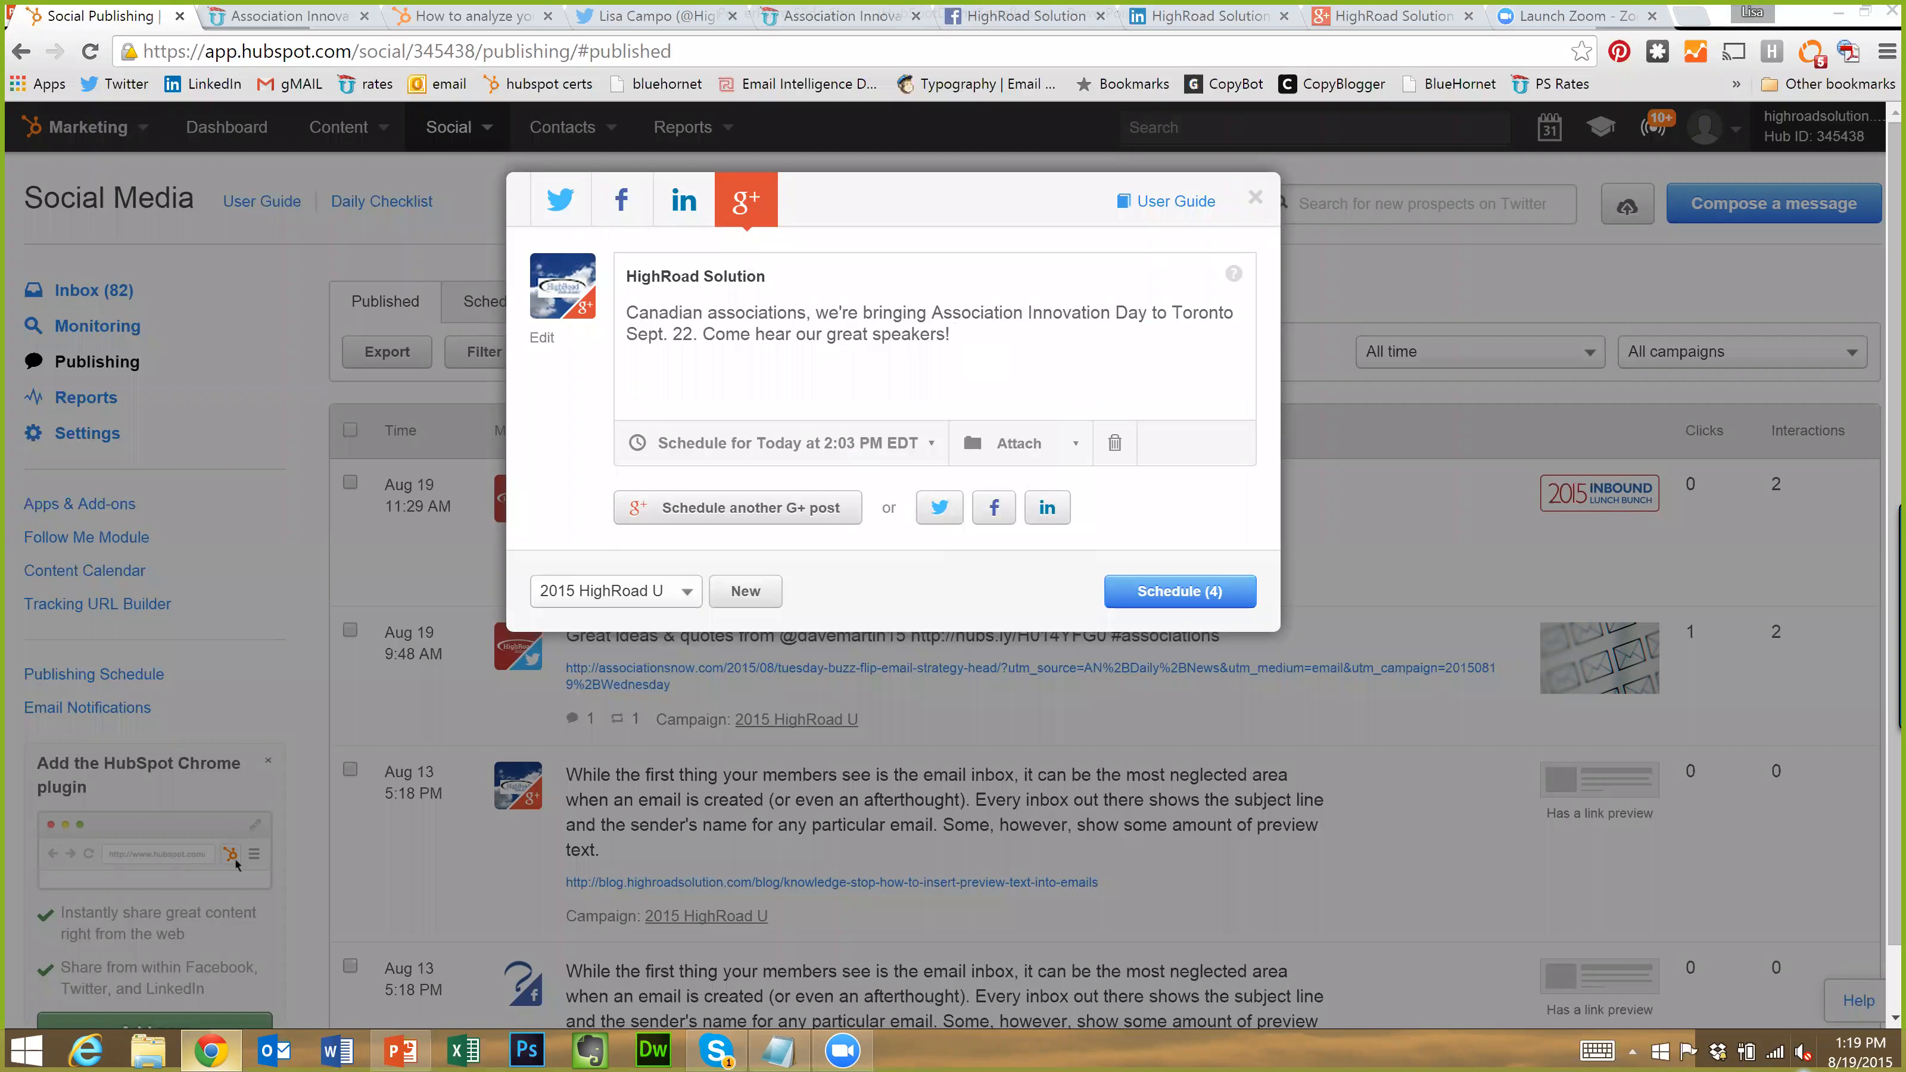
key("ctrl+v")
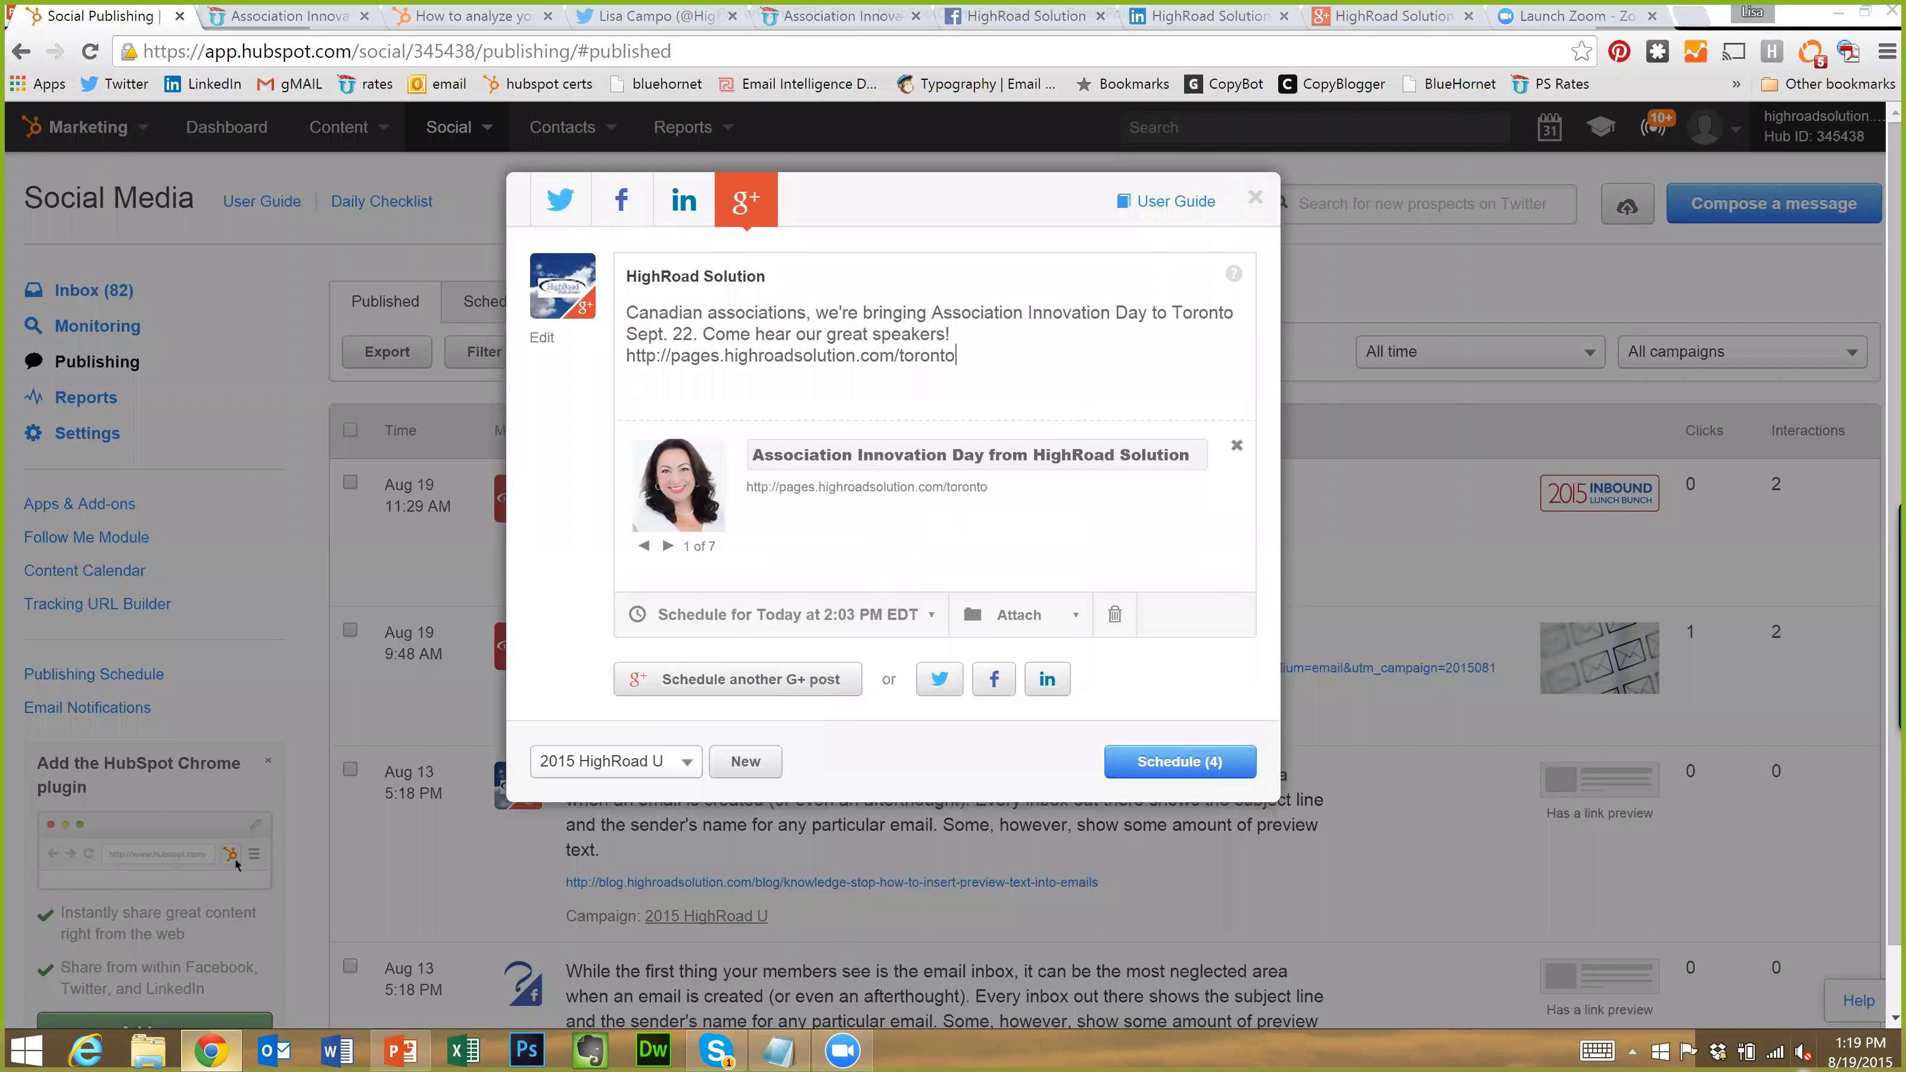
Choose the red-flag logo as the Google+ preview's thumbnail and delete the link from the post's text, keeping the preview
left_click(668, 545)
left_click(667, 546)
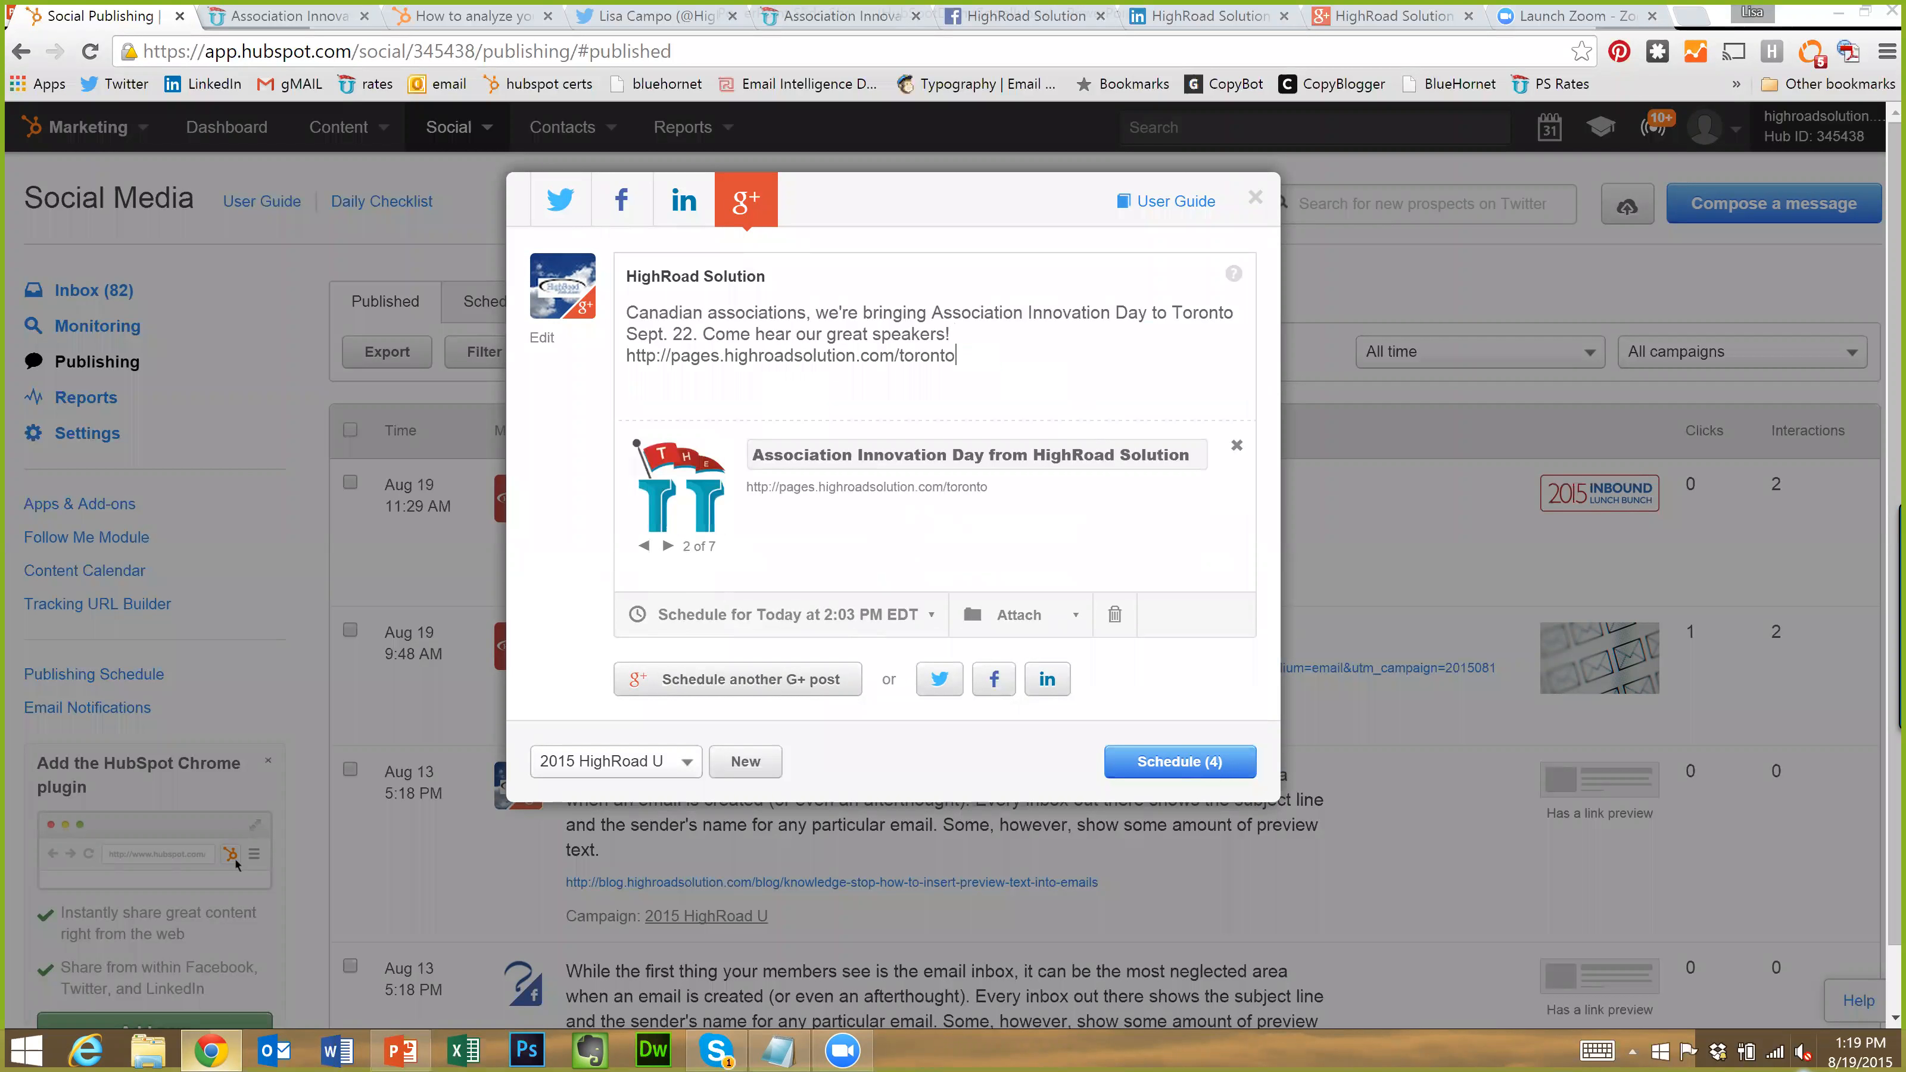
left_click_drag(957, 355, 1086, 332)
key("BackSpace")
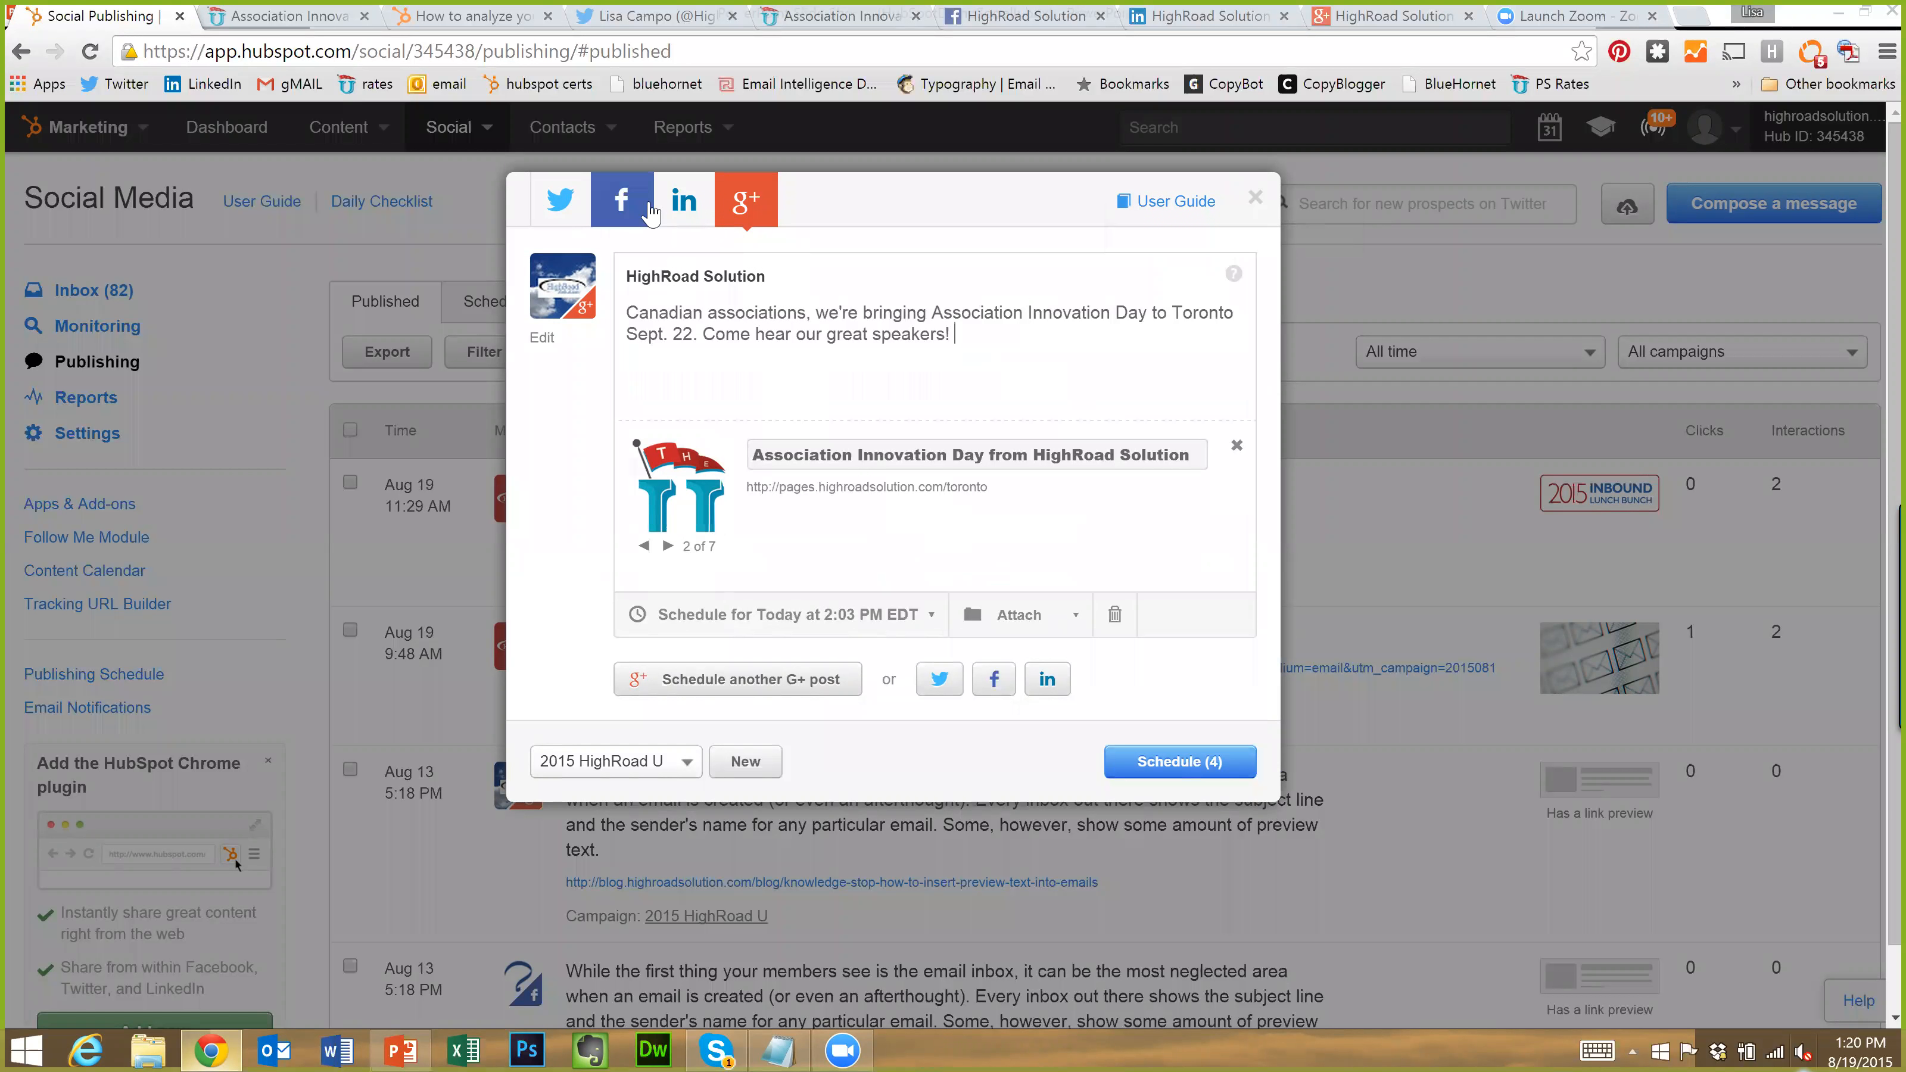
Review the Facebook, LinkedIn, Google+ and Twitter versions of the message against each other
left_click(622, 213)
left_click(696, 216)
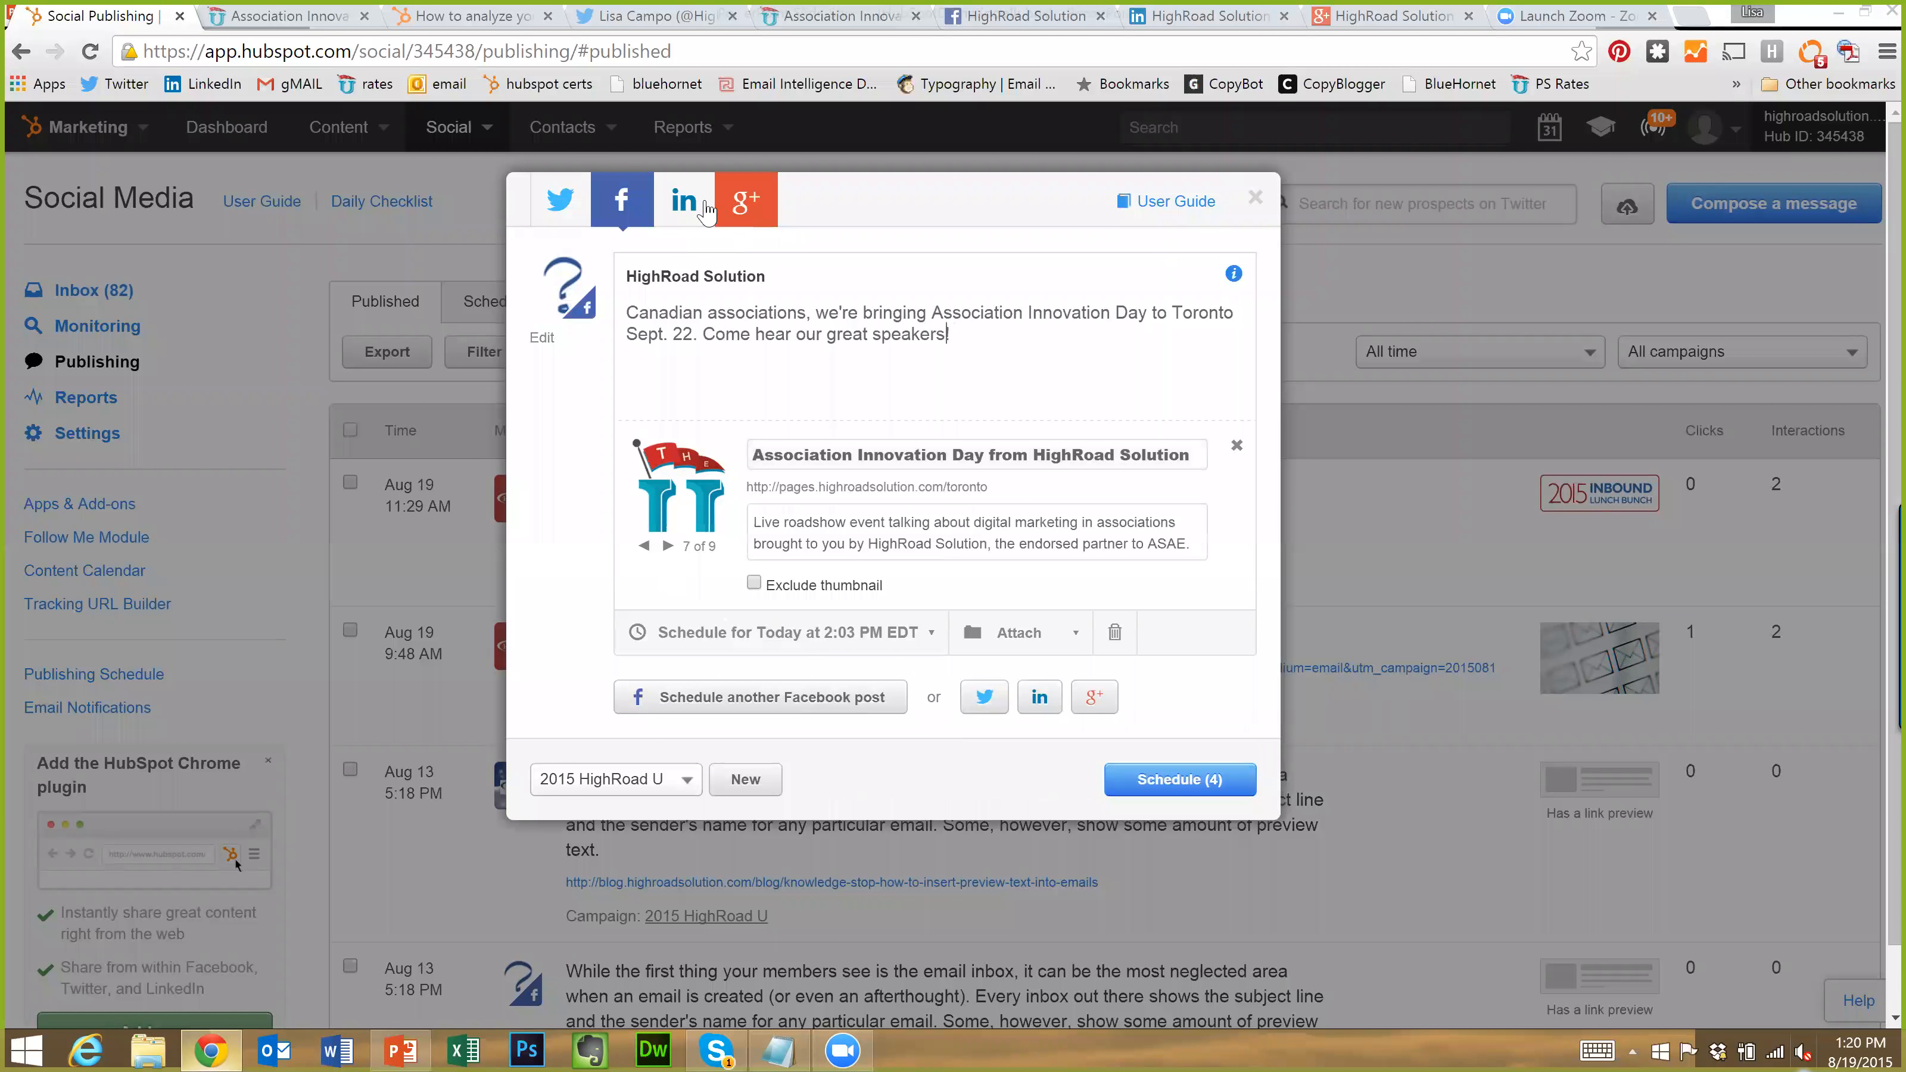
left_click(758, 212)
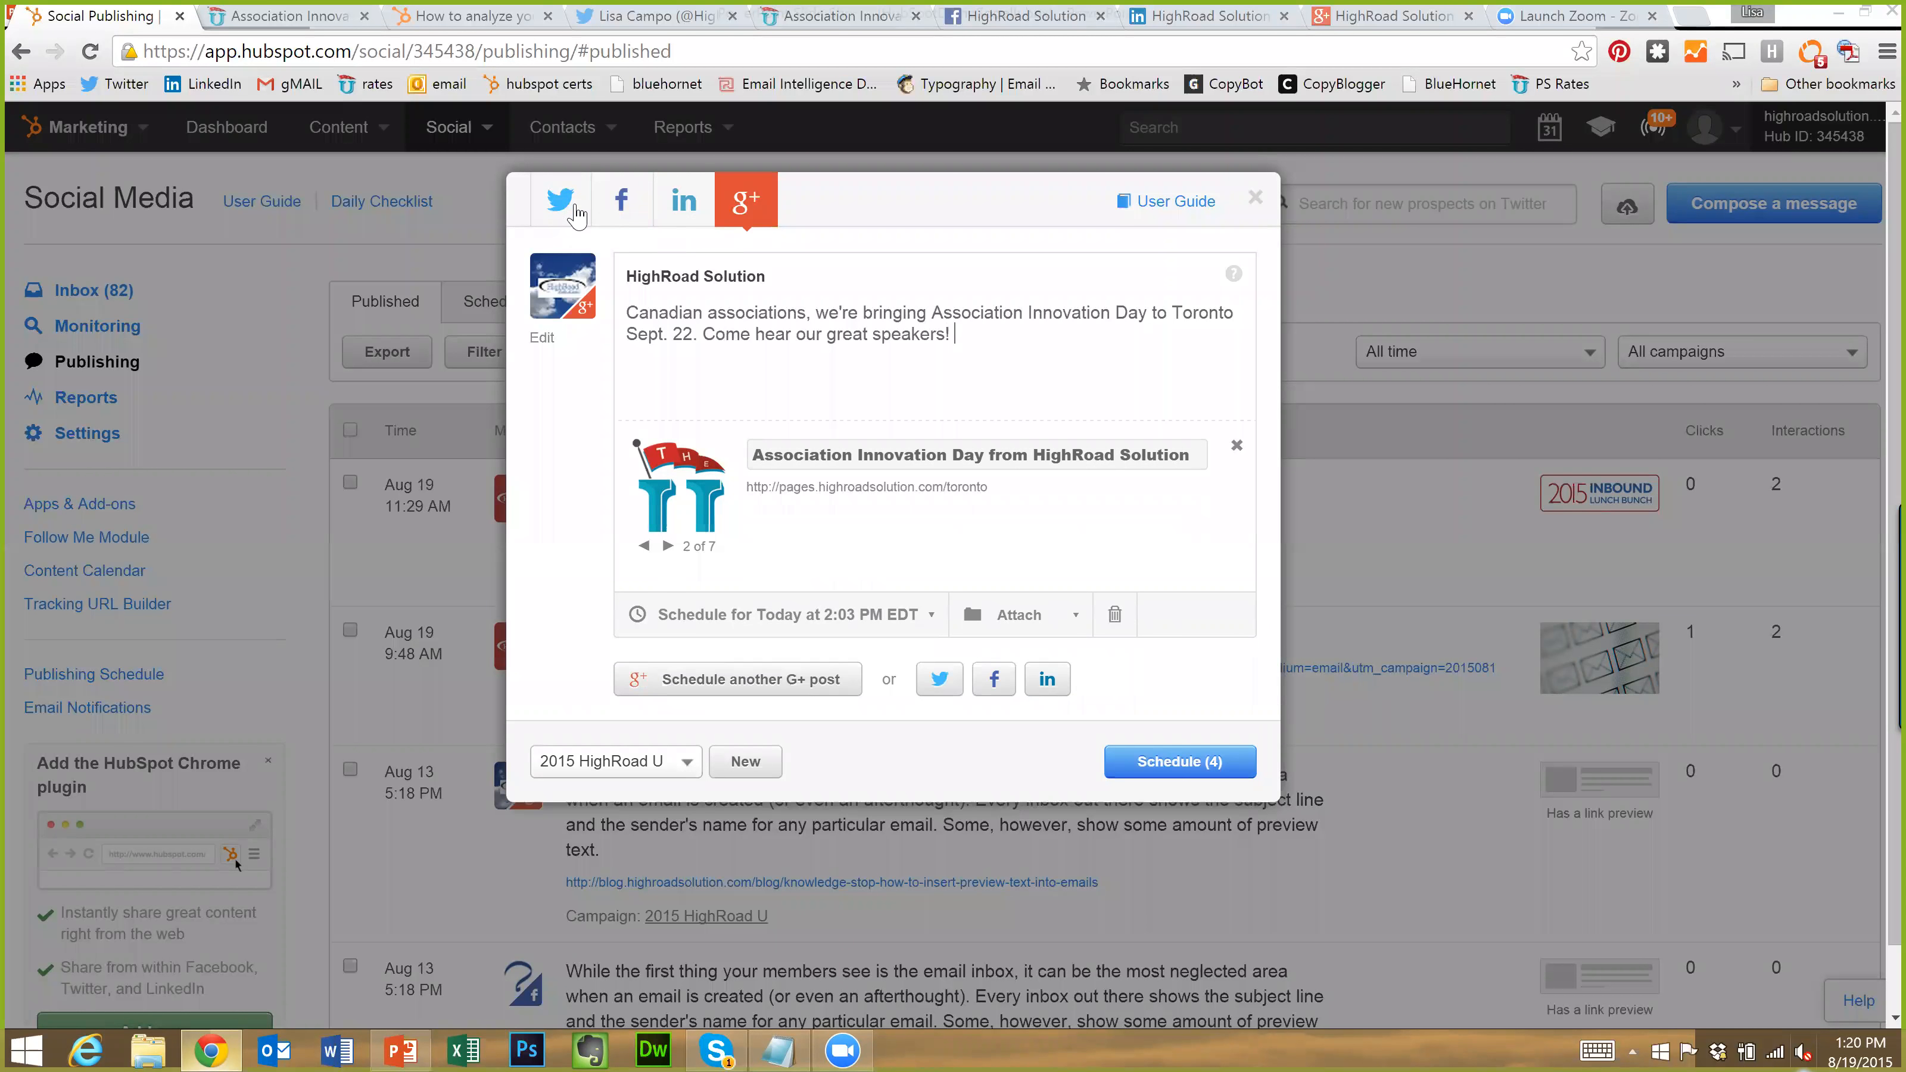
left_click(600, 219)
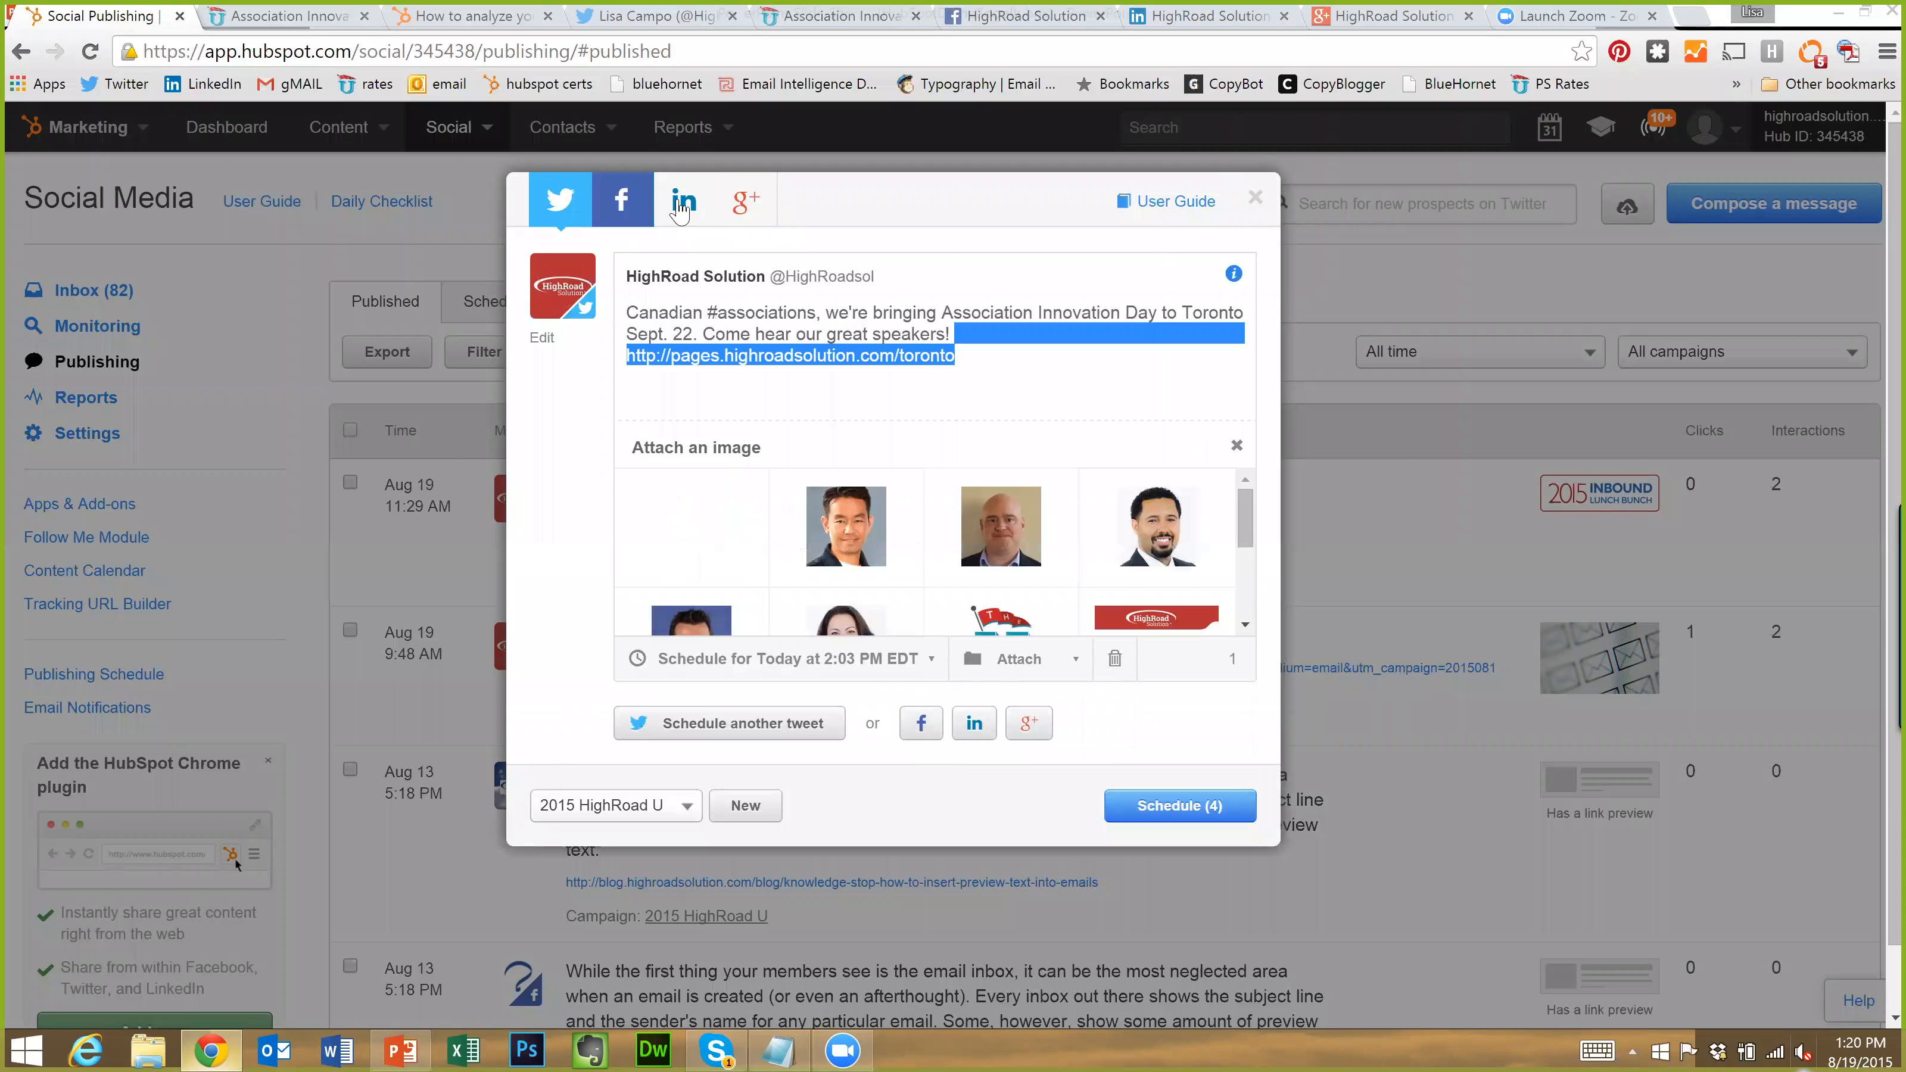
left_click(739, 211)
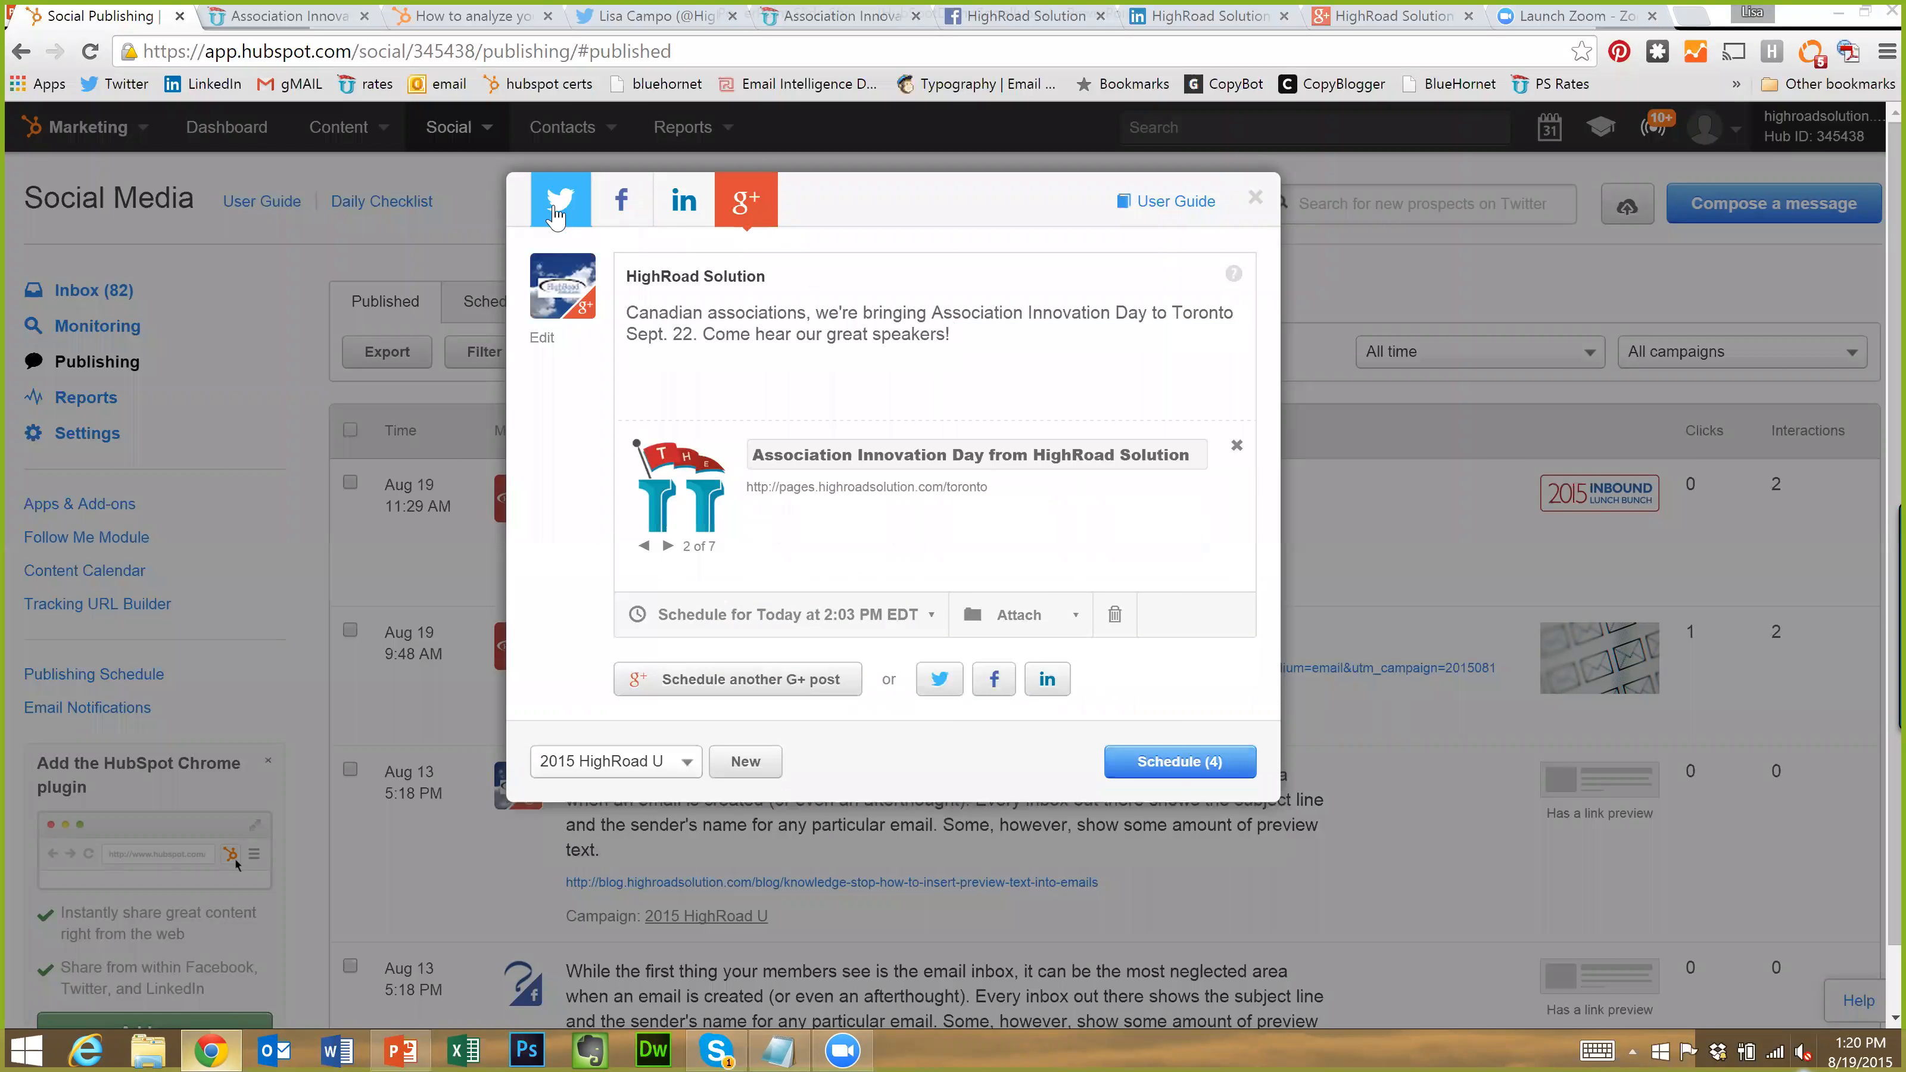
left_click(581, 214)
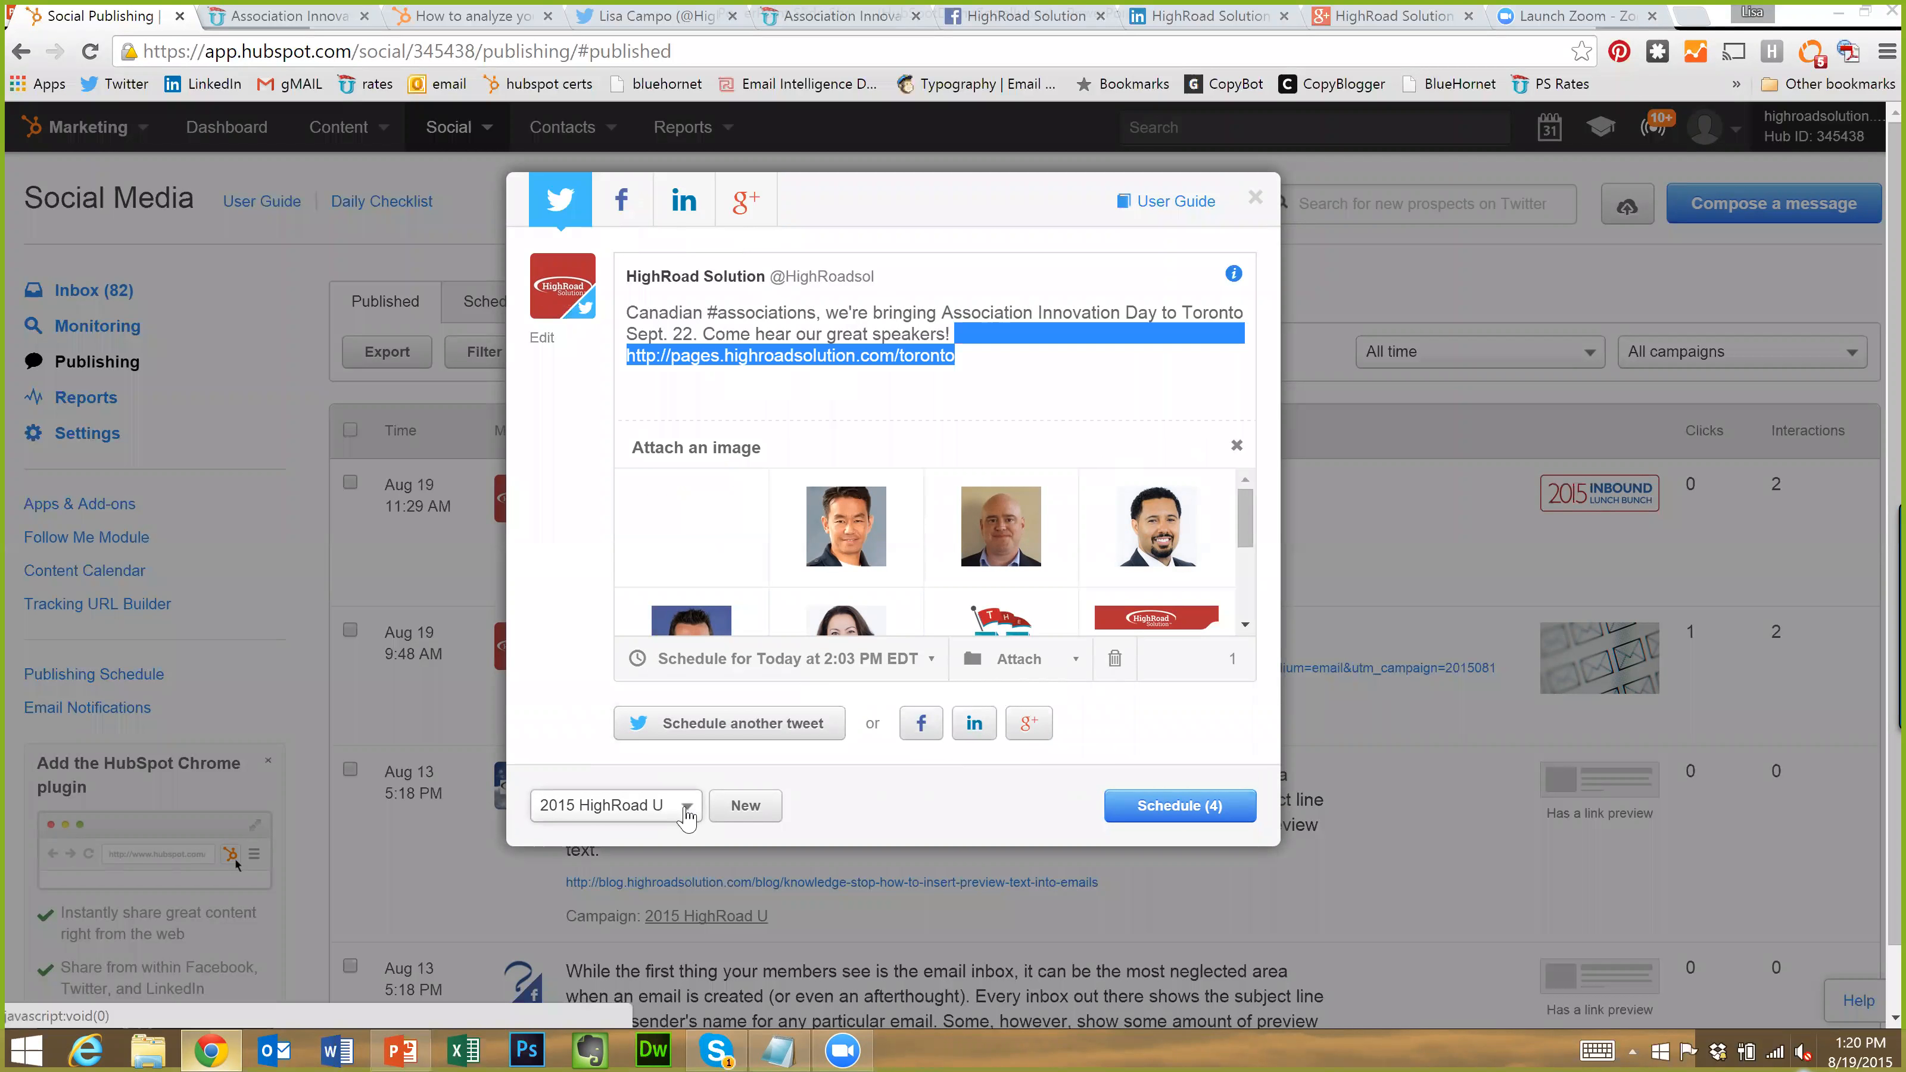
Examine the campaigns available for the messages, leaving 2015 HighRoad U as the chosen campaign
left_click(659, 824)
scroll(907, 774, "down", 1)
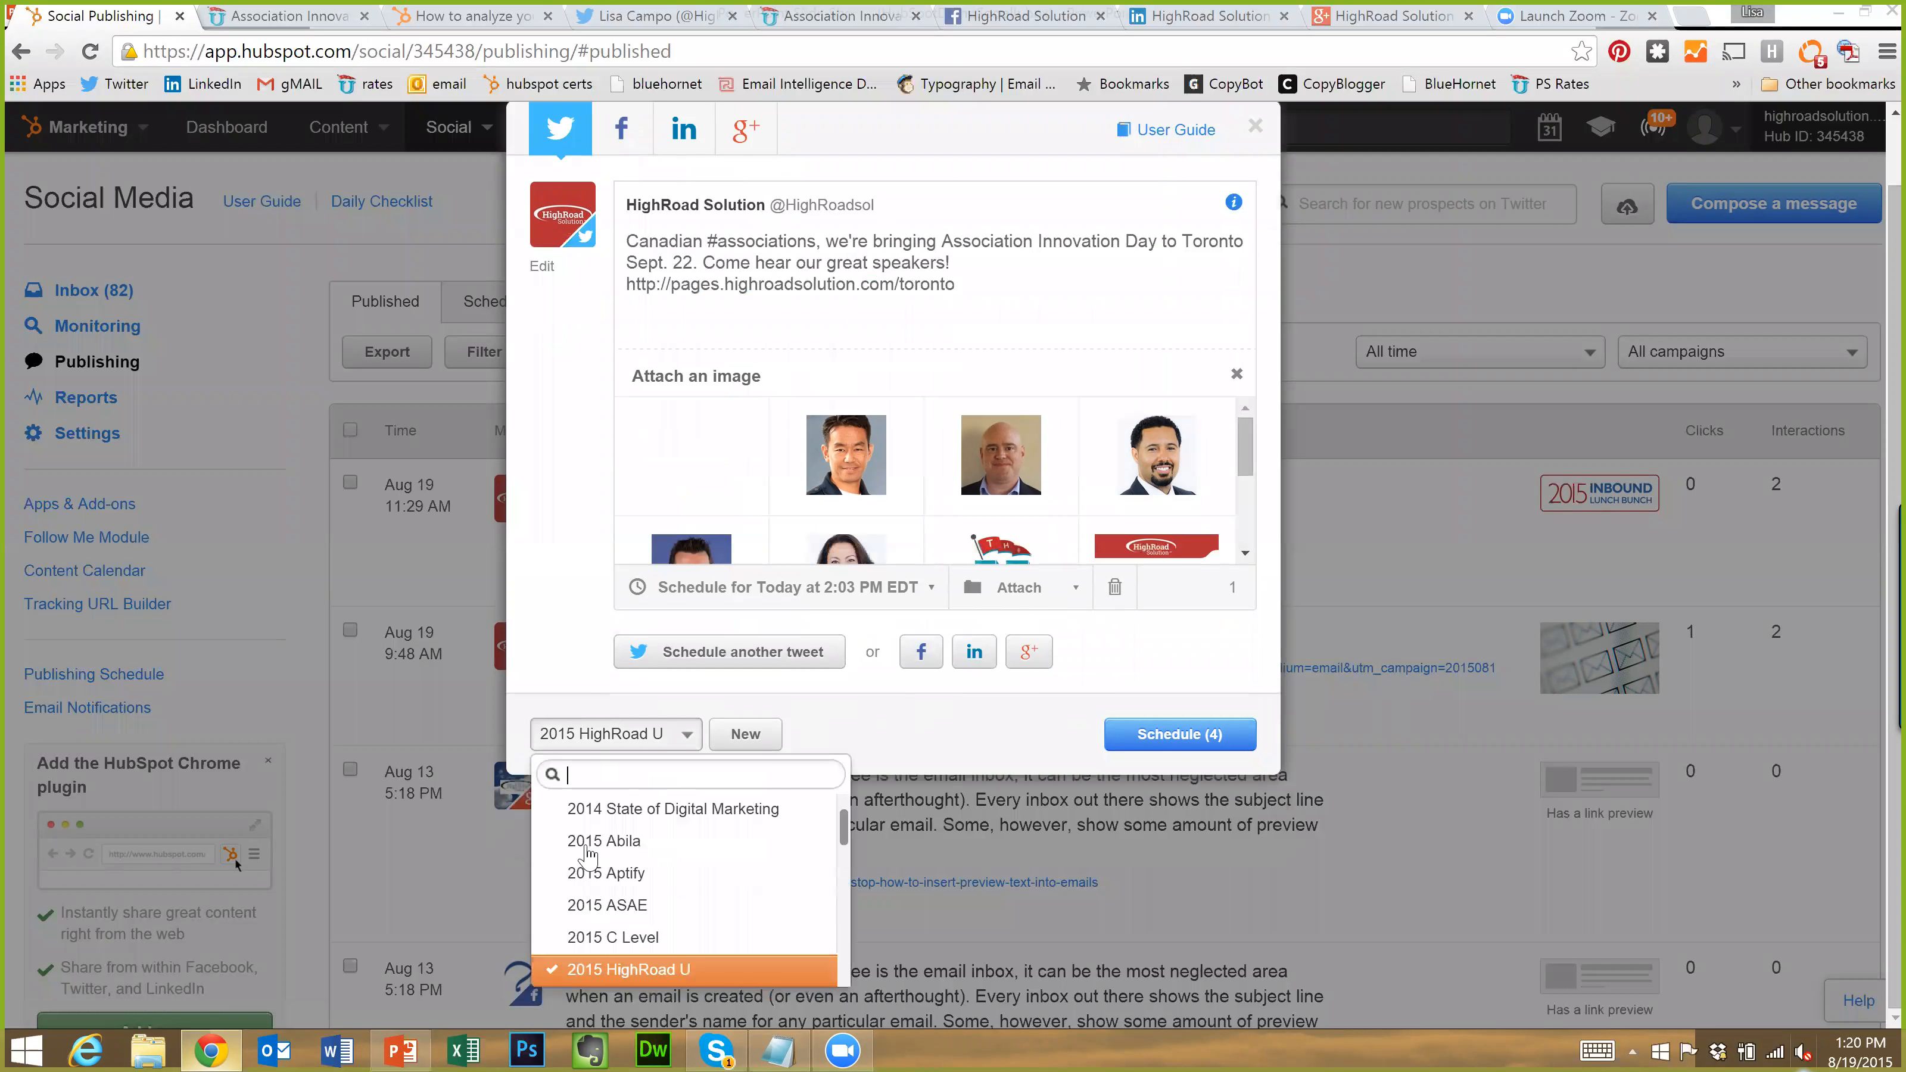
left_click(644, 974)
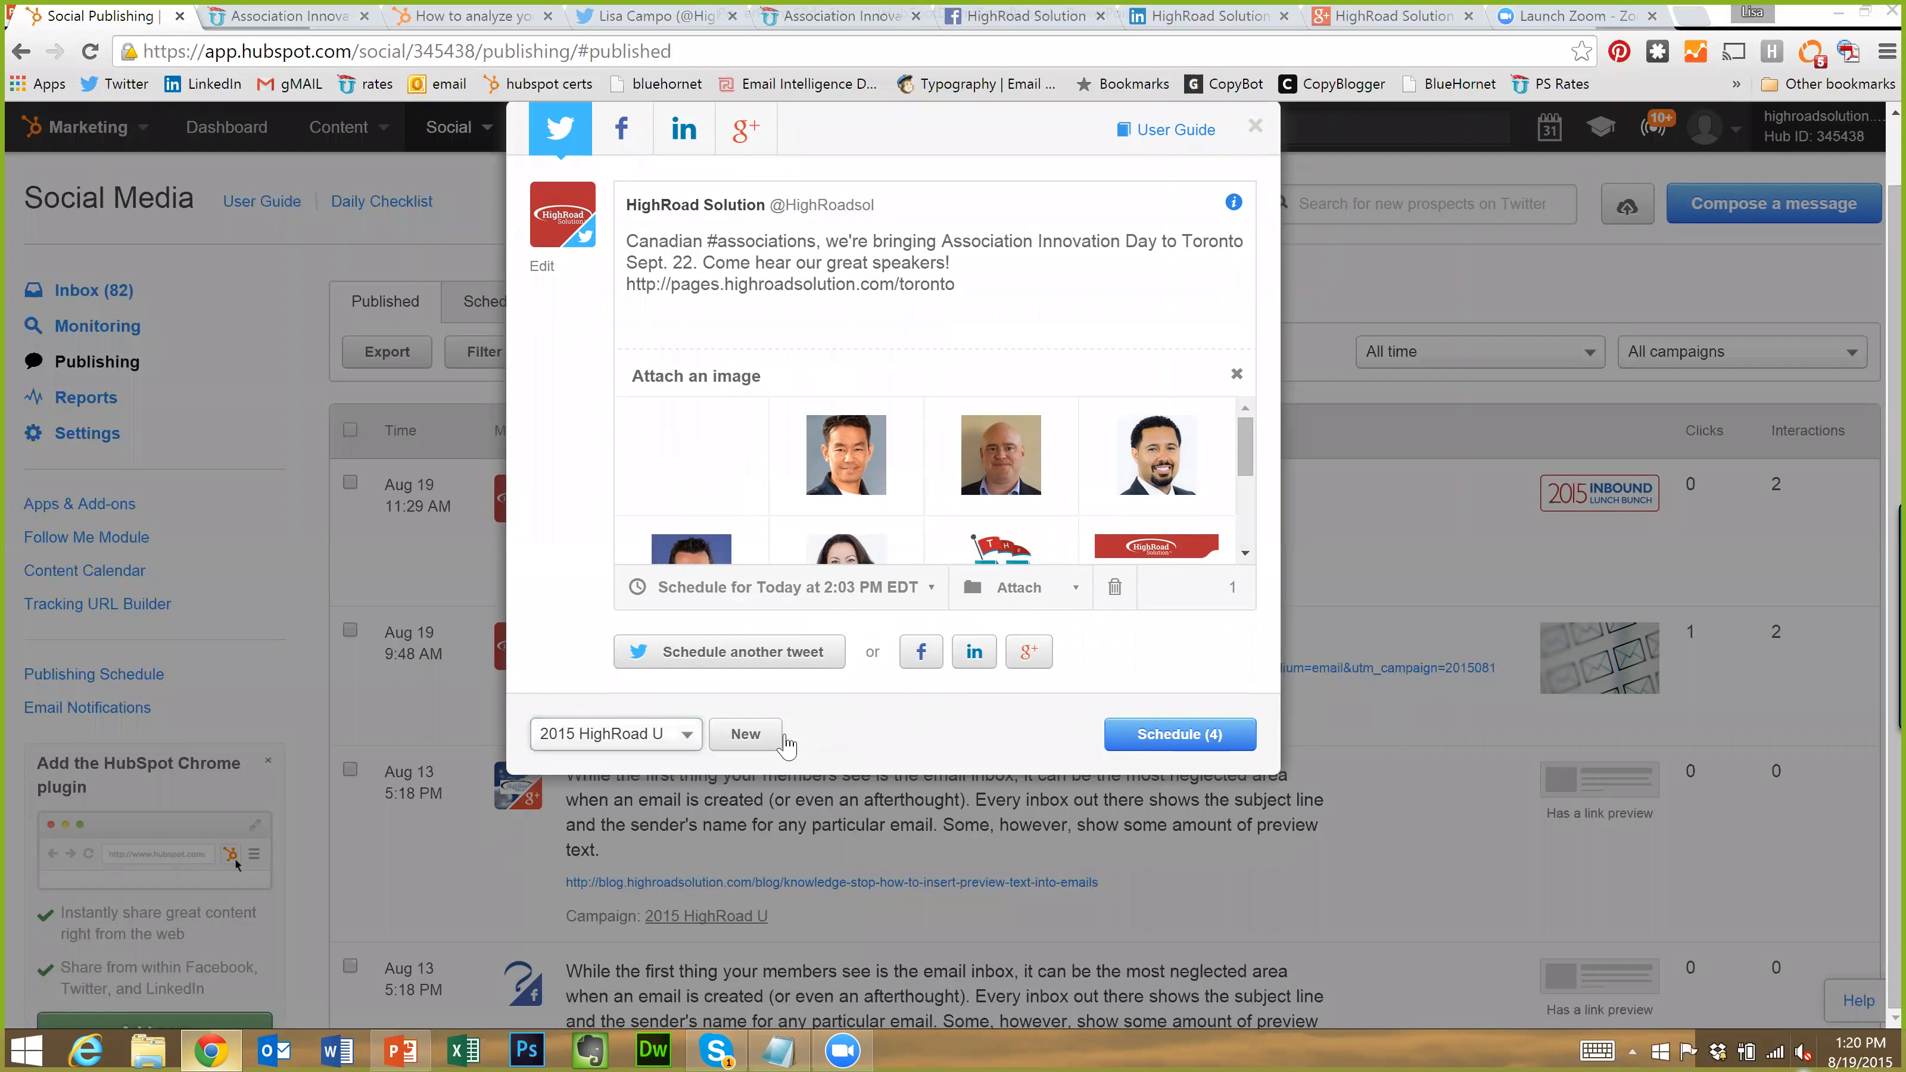
scroll(972, 781, "up", 1)
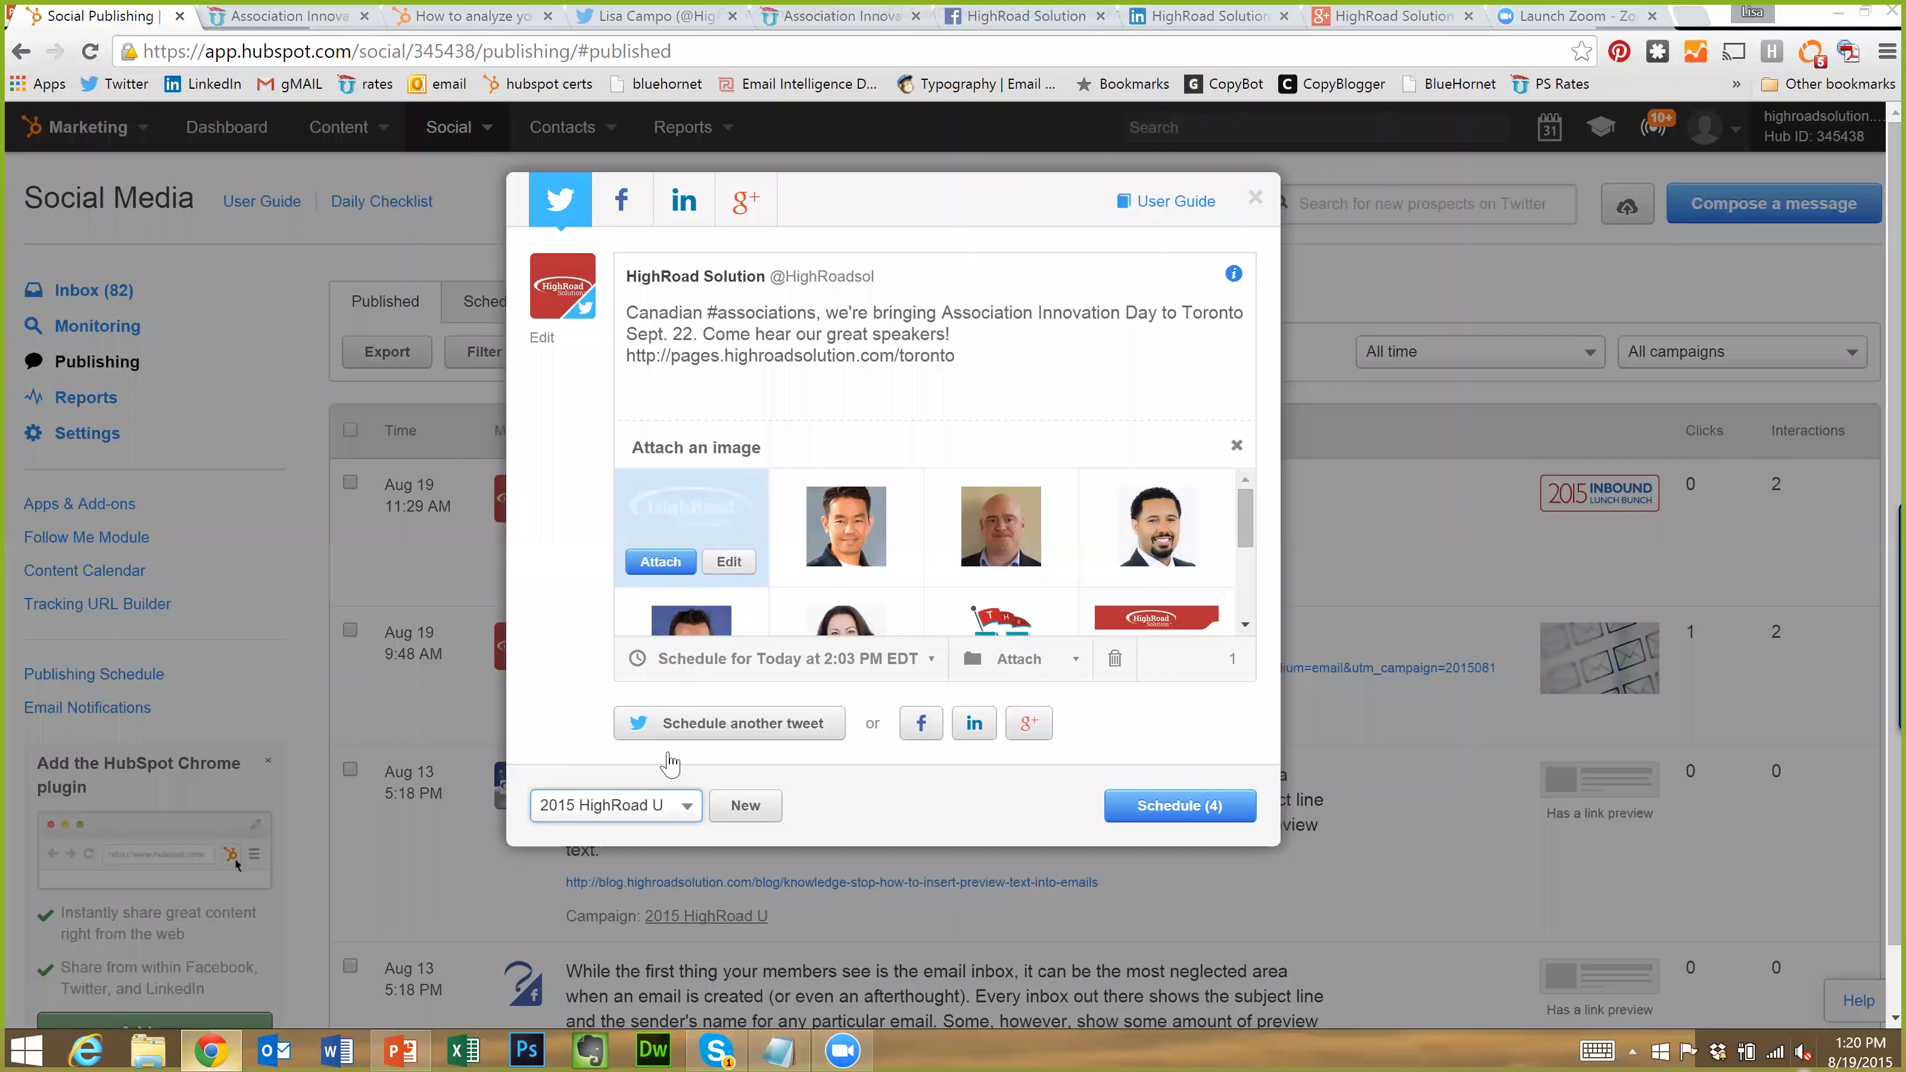
left_click(684, 807)
scroll(781, 883, "down", 5)
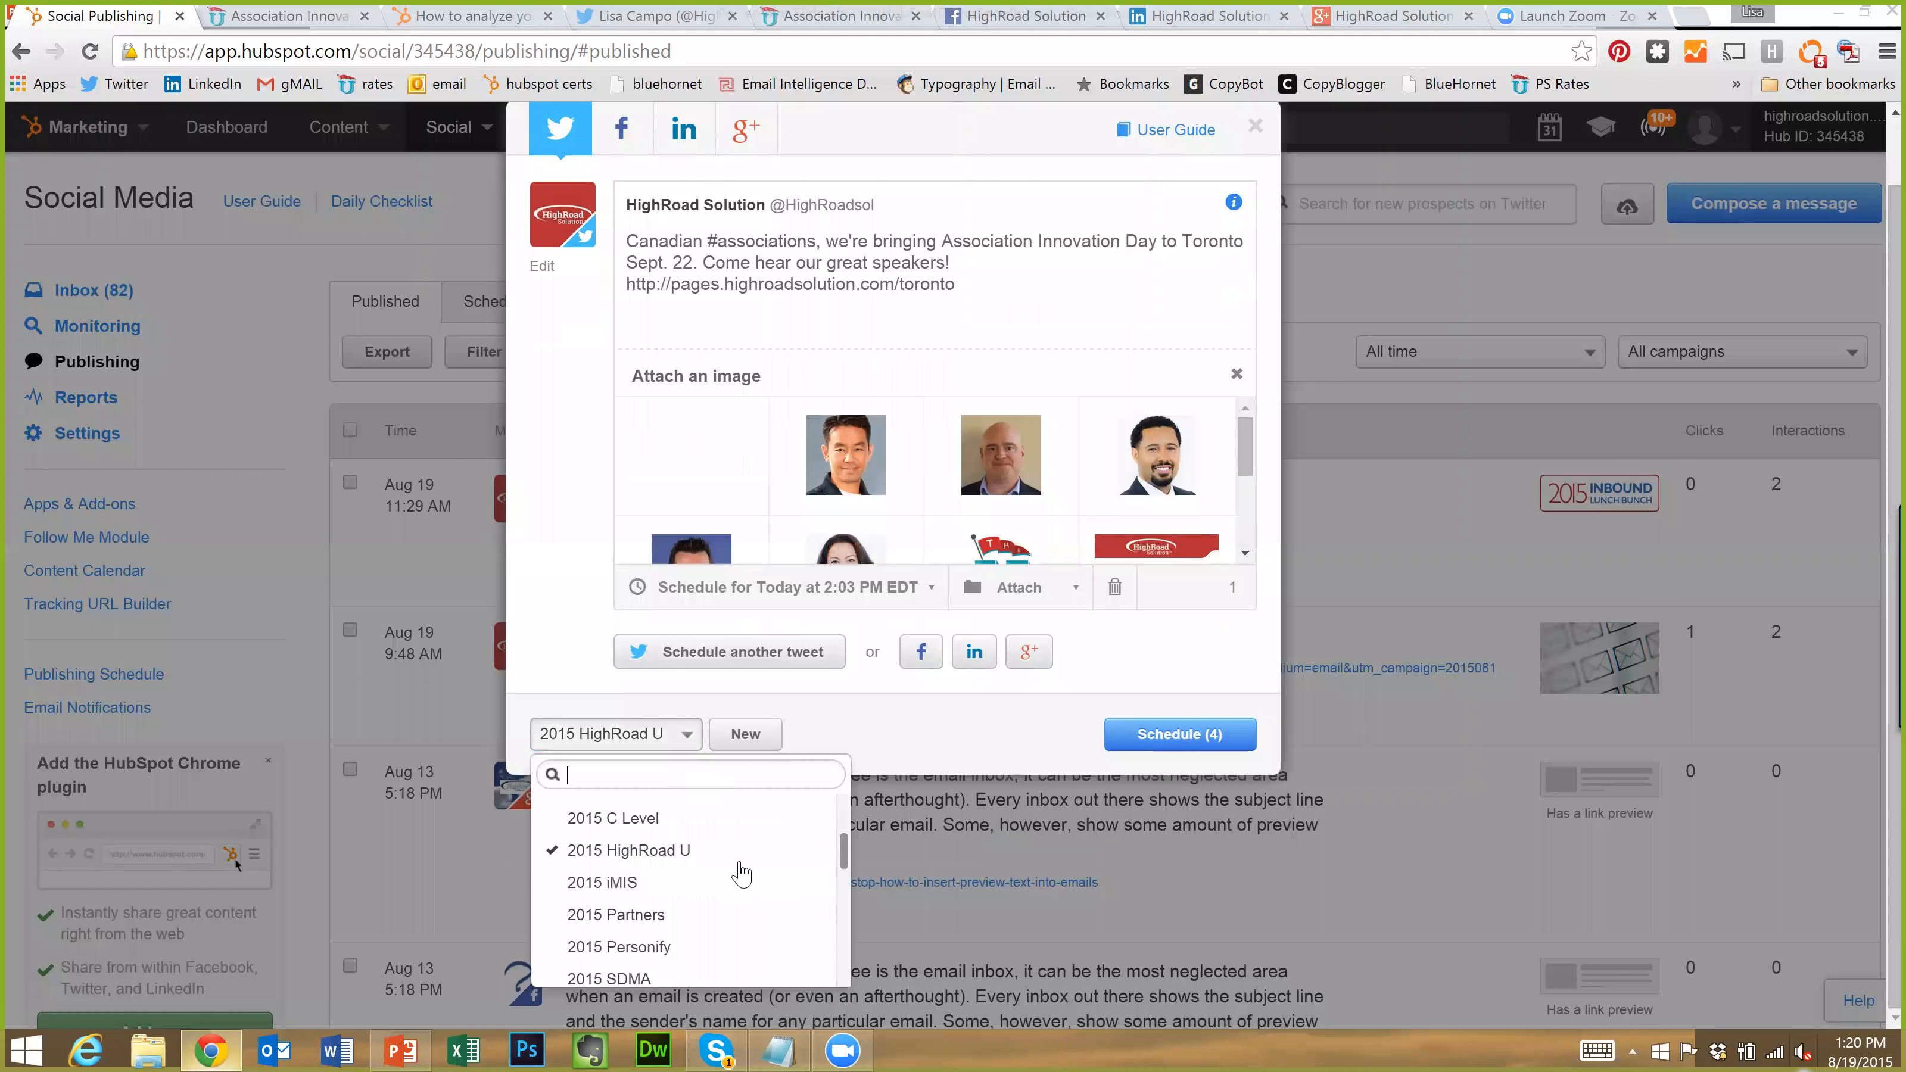
scroll(728, 894, "down", 3)
scroll(720, 894, "up", 10)
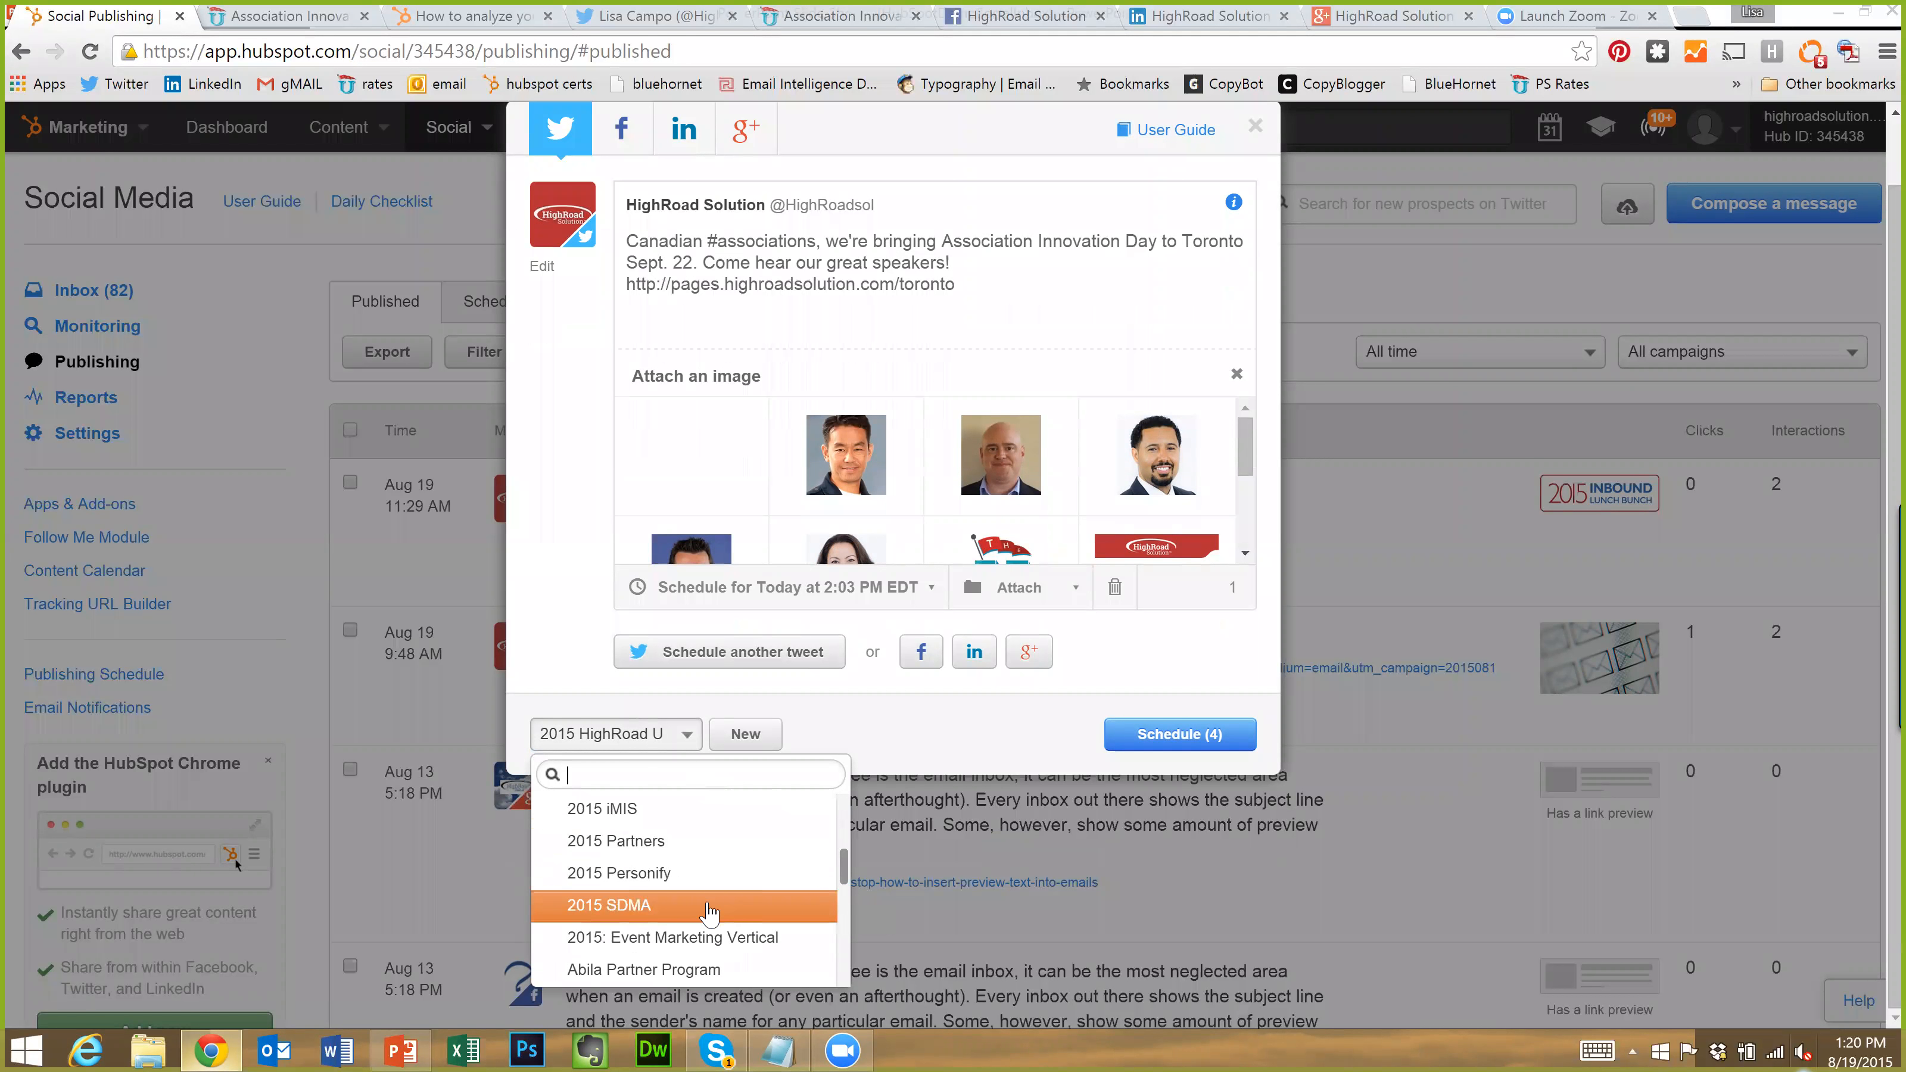
scroll(710, 913, "up", 10)
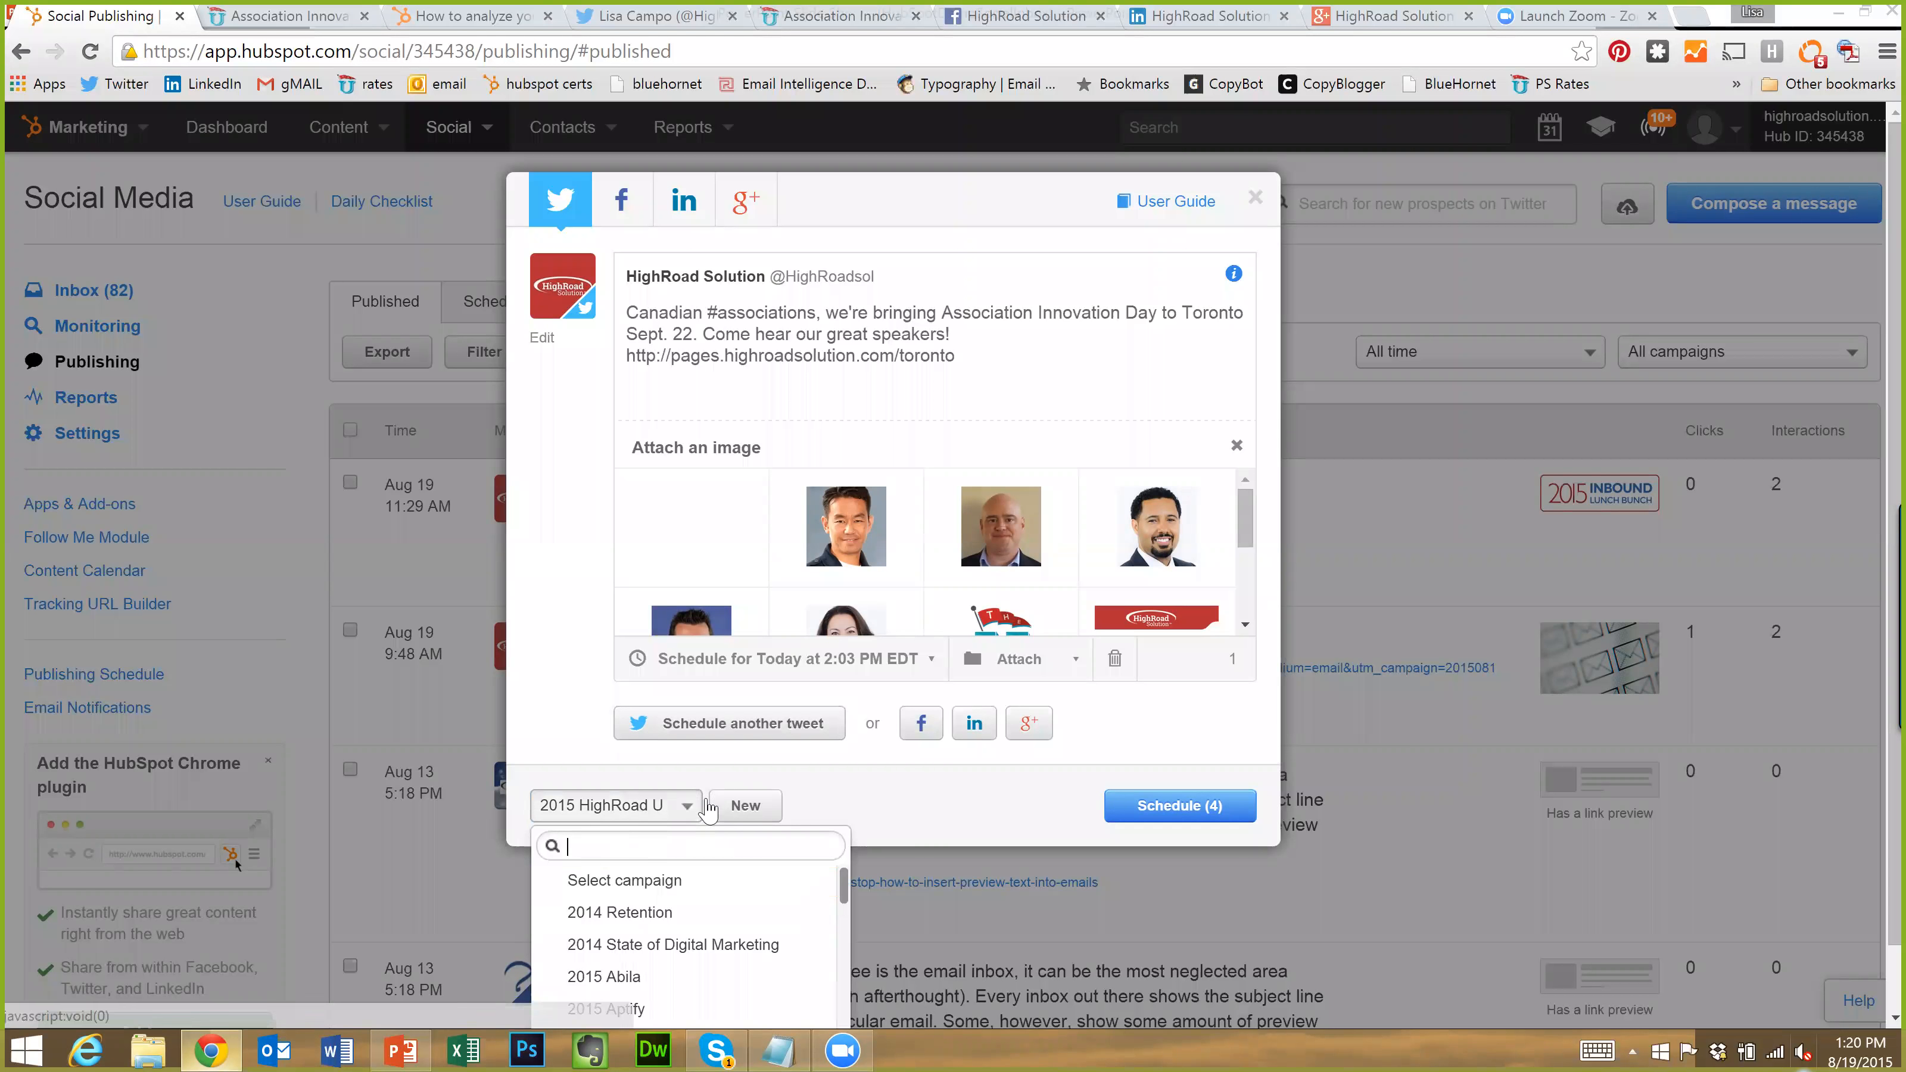
left_click(687, 805)
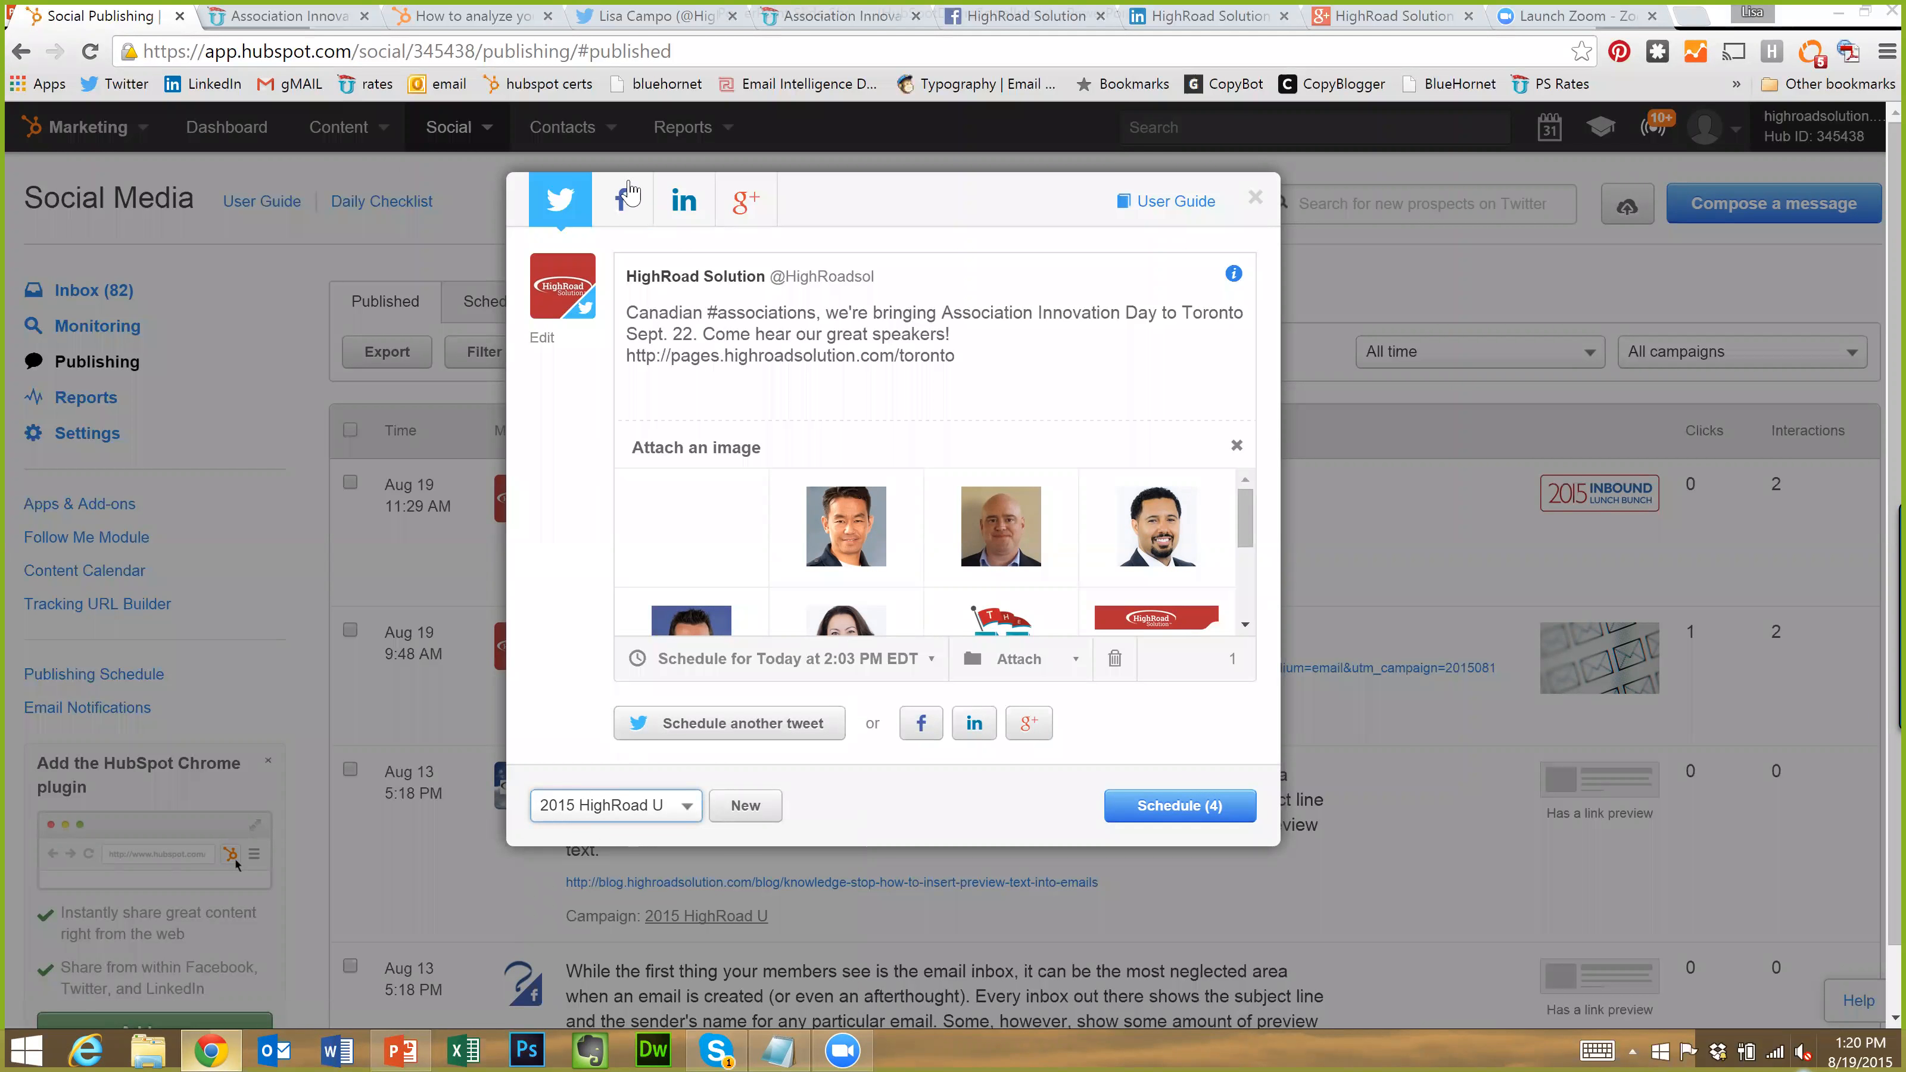
left_click(746, 199)
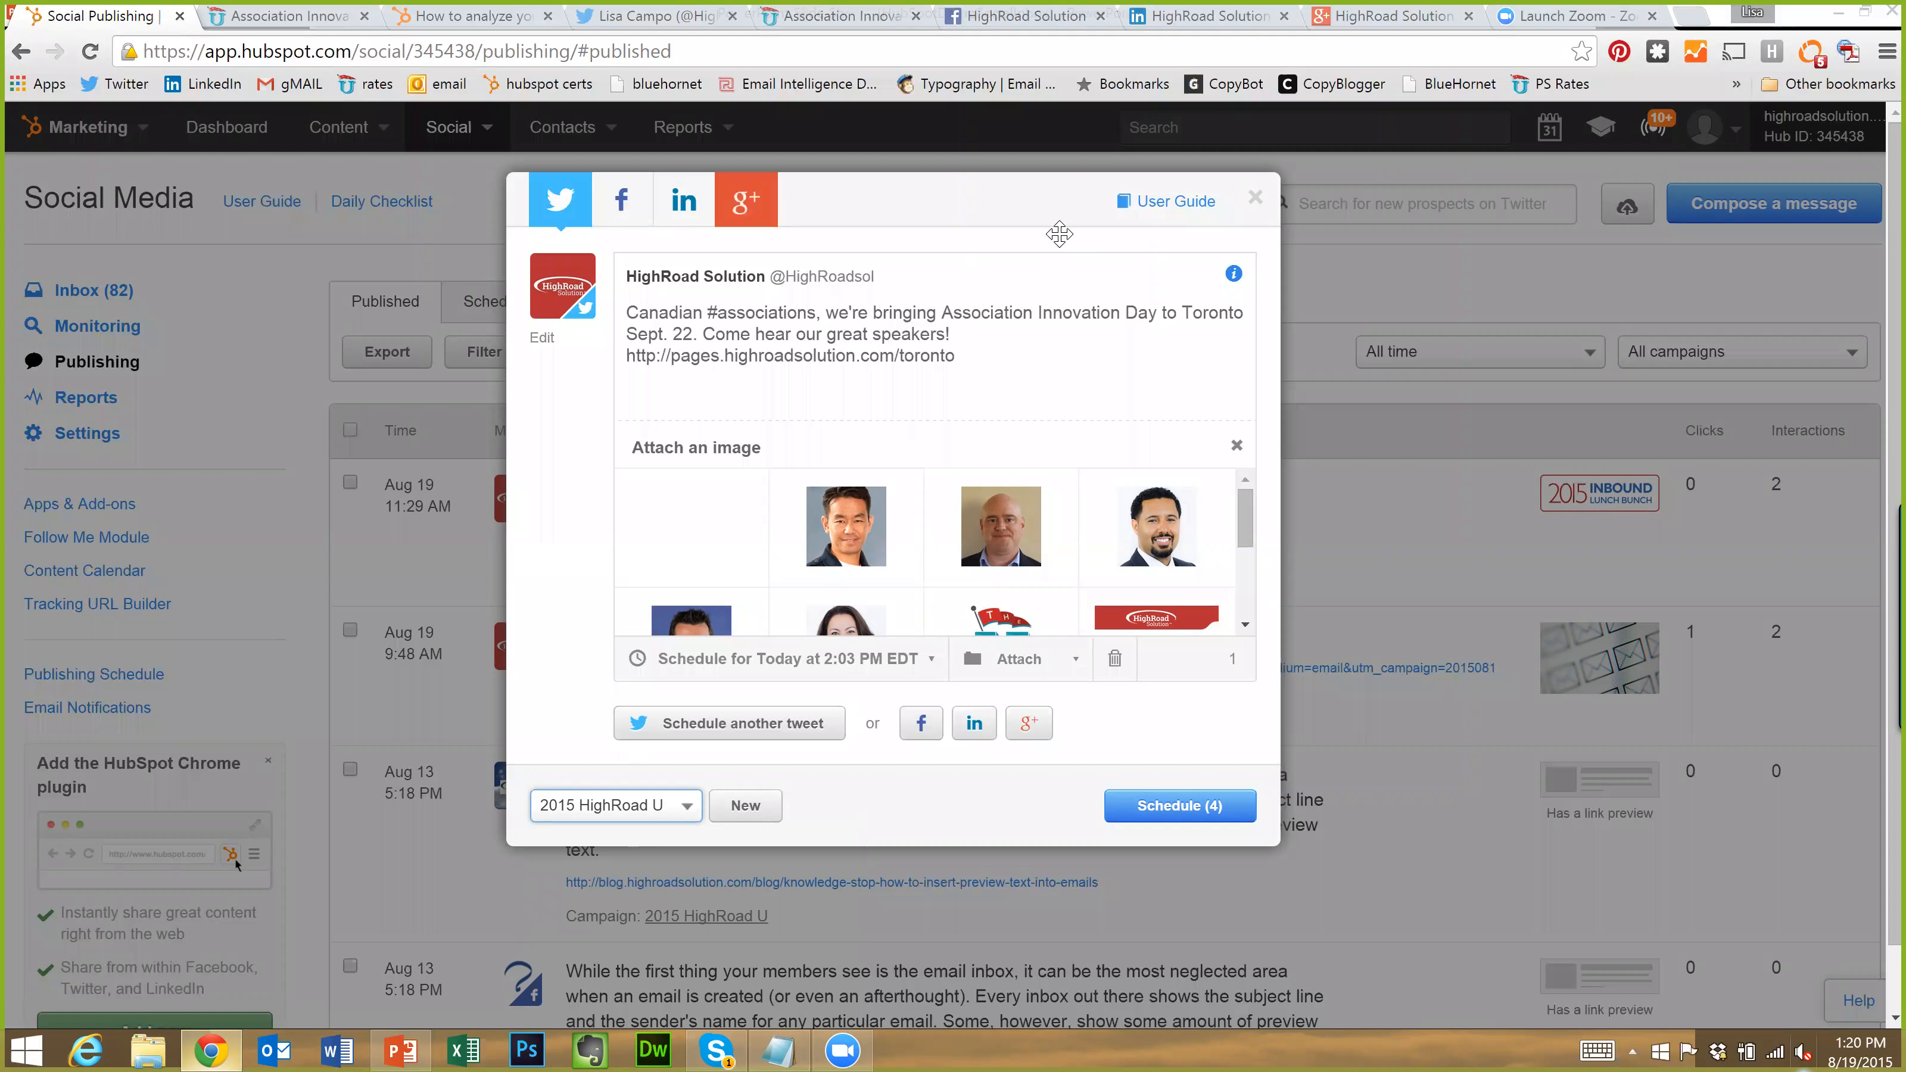
Change the tweet's publishing time to today at 3:03 PM
left_click(809, 661)
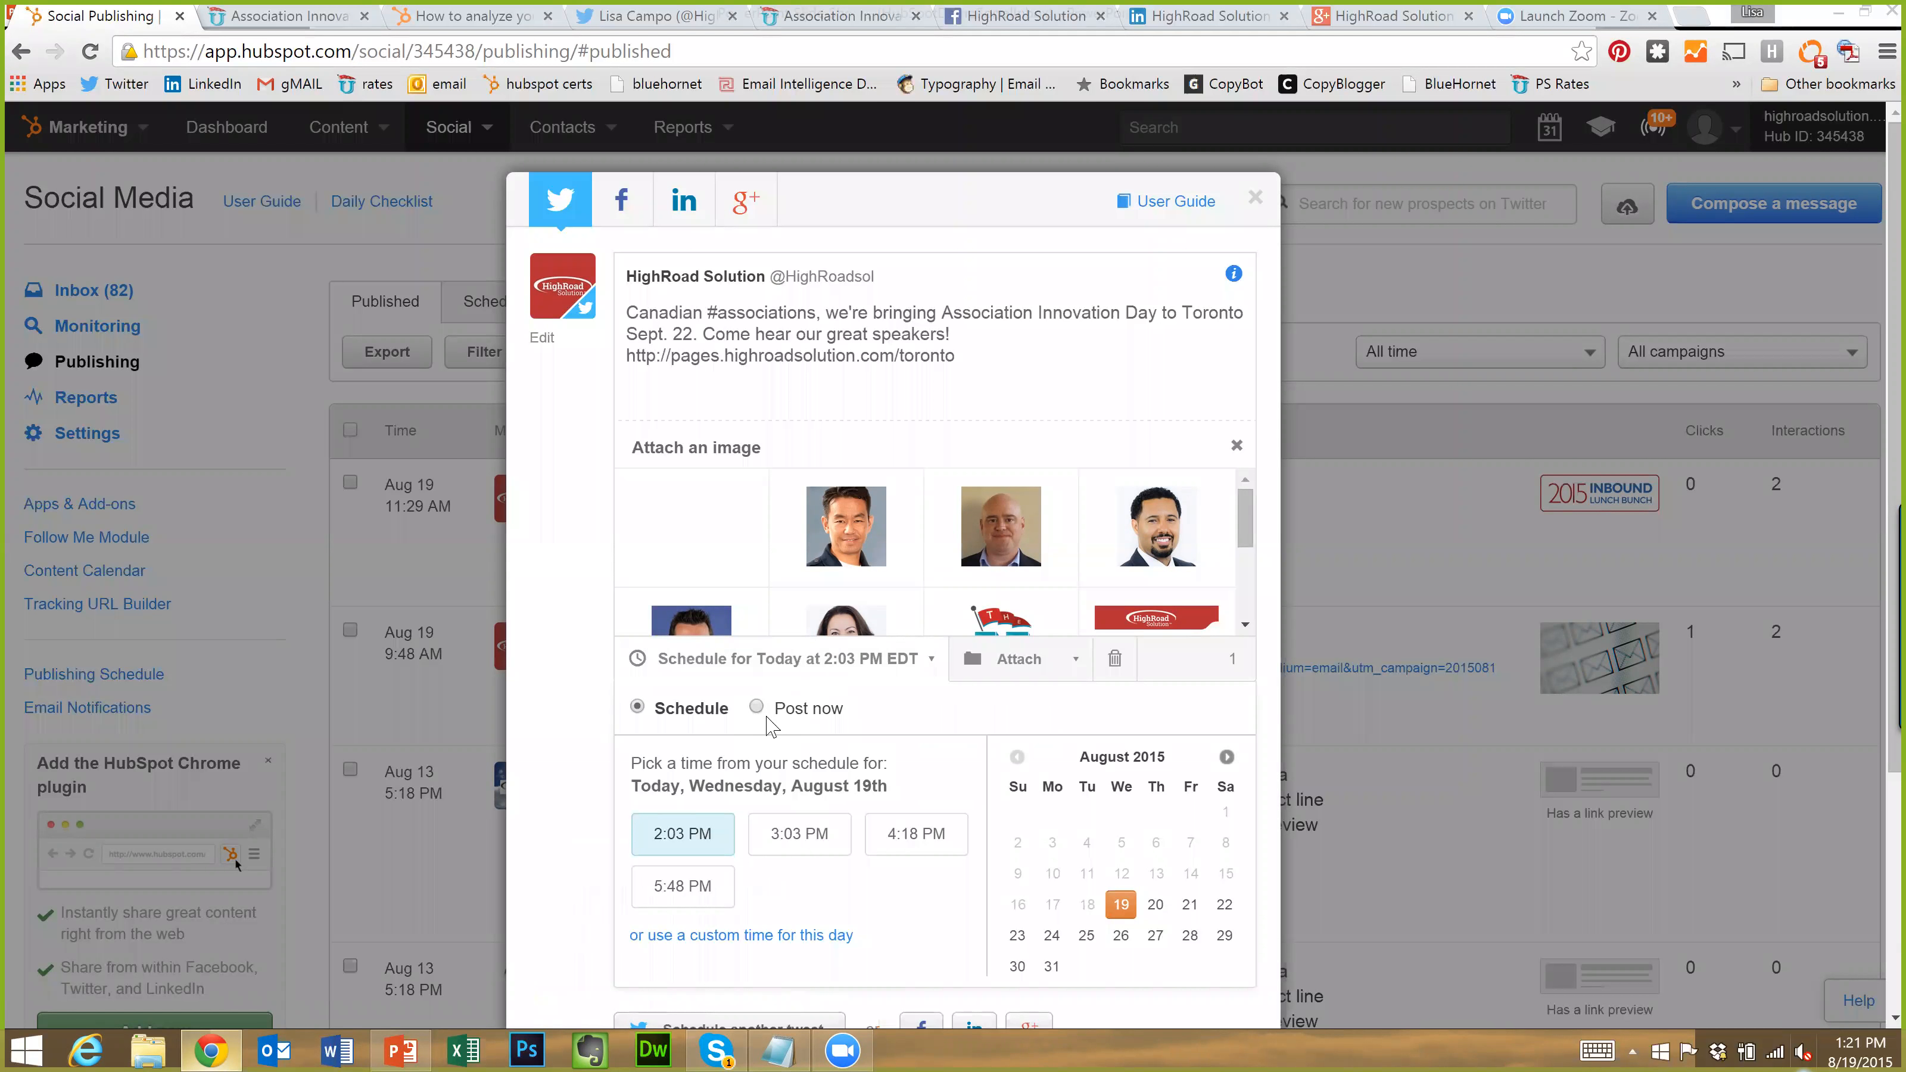
scroll(837, 862, "down", 2)
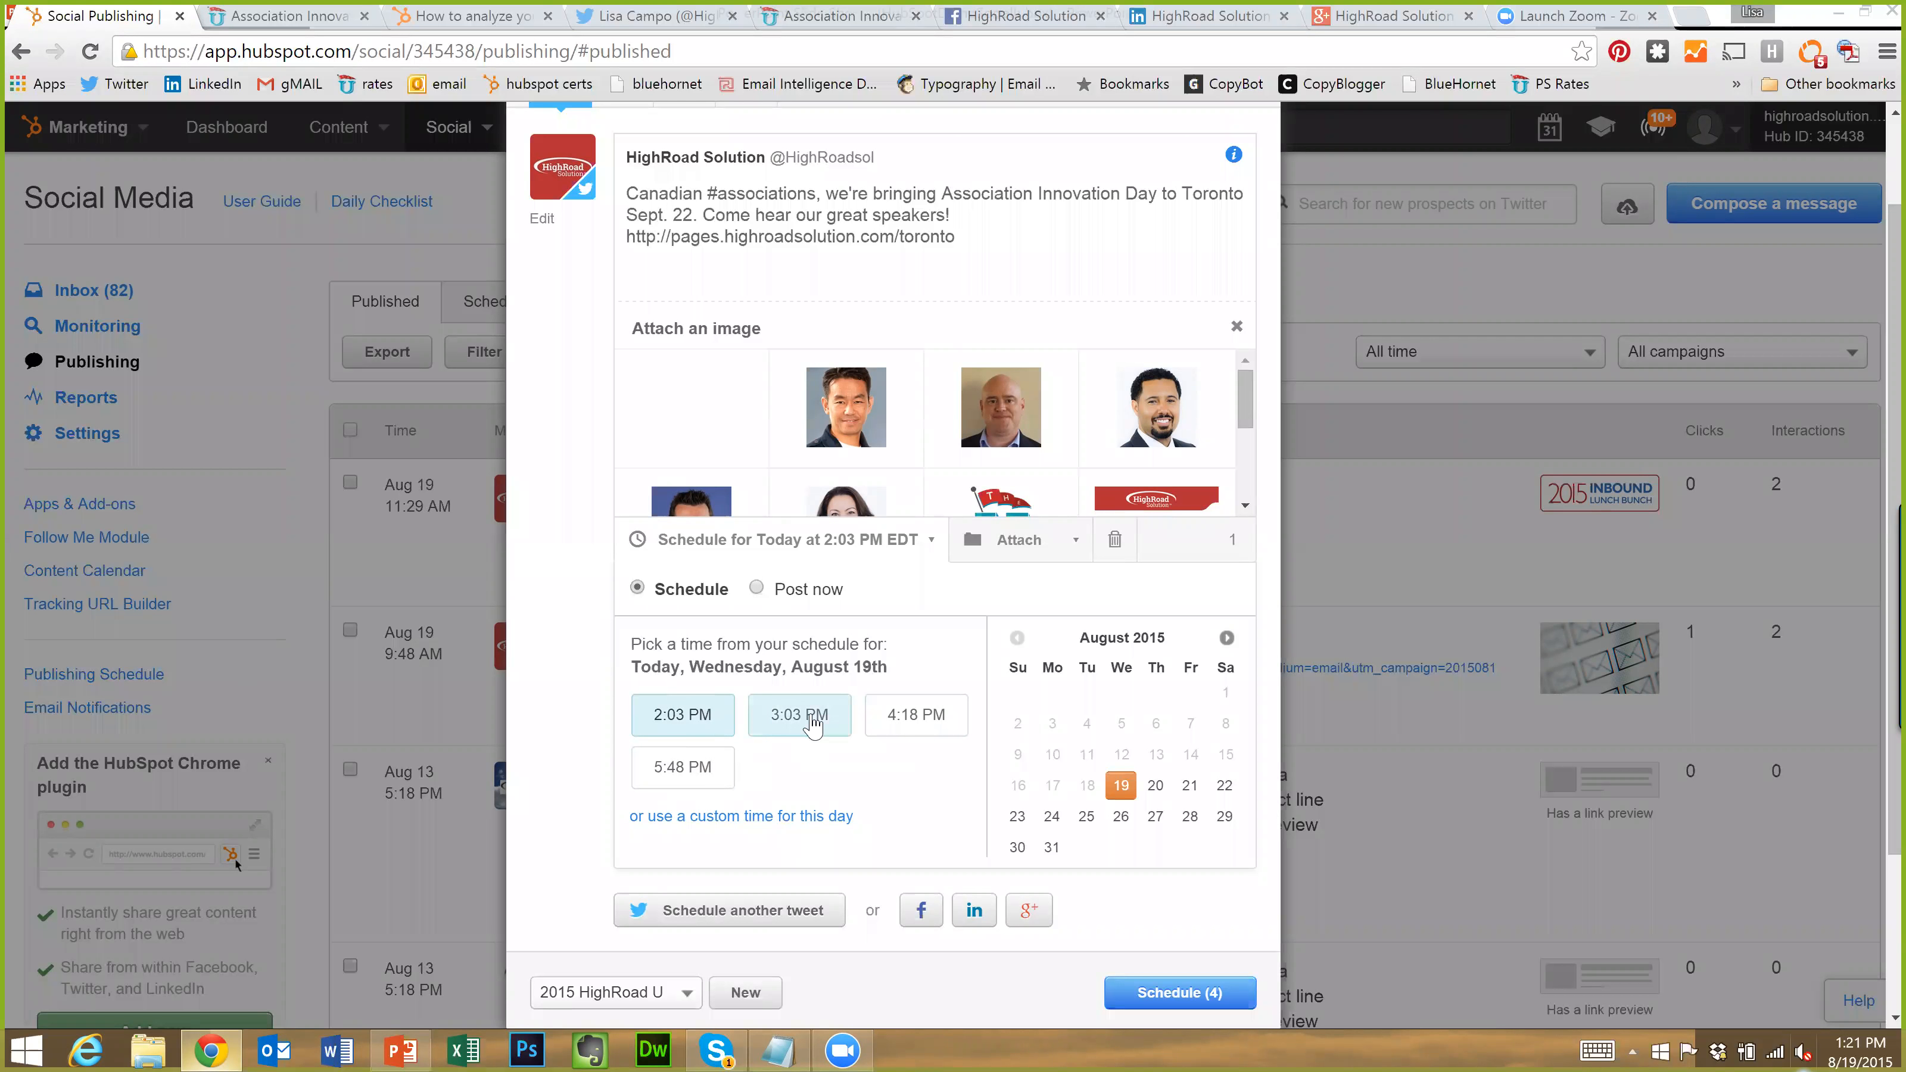
left_click(820, 723)
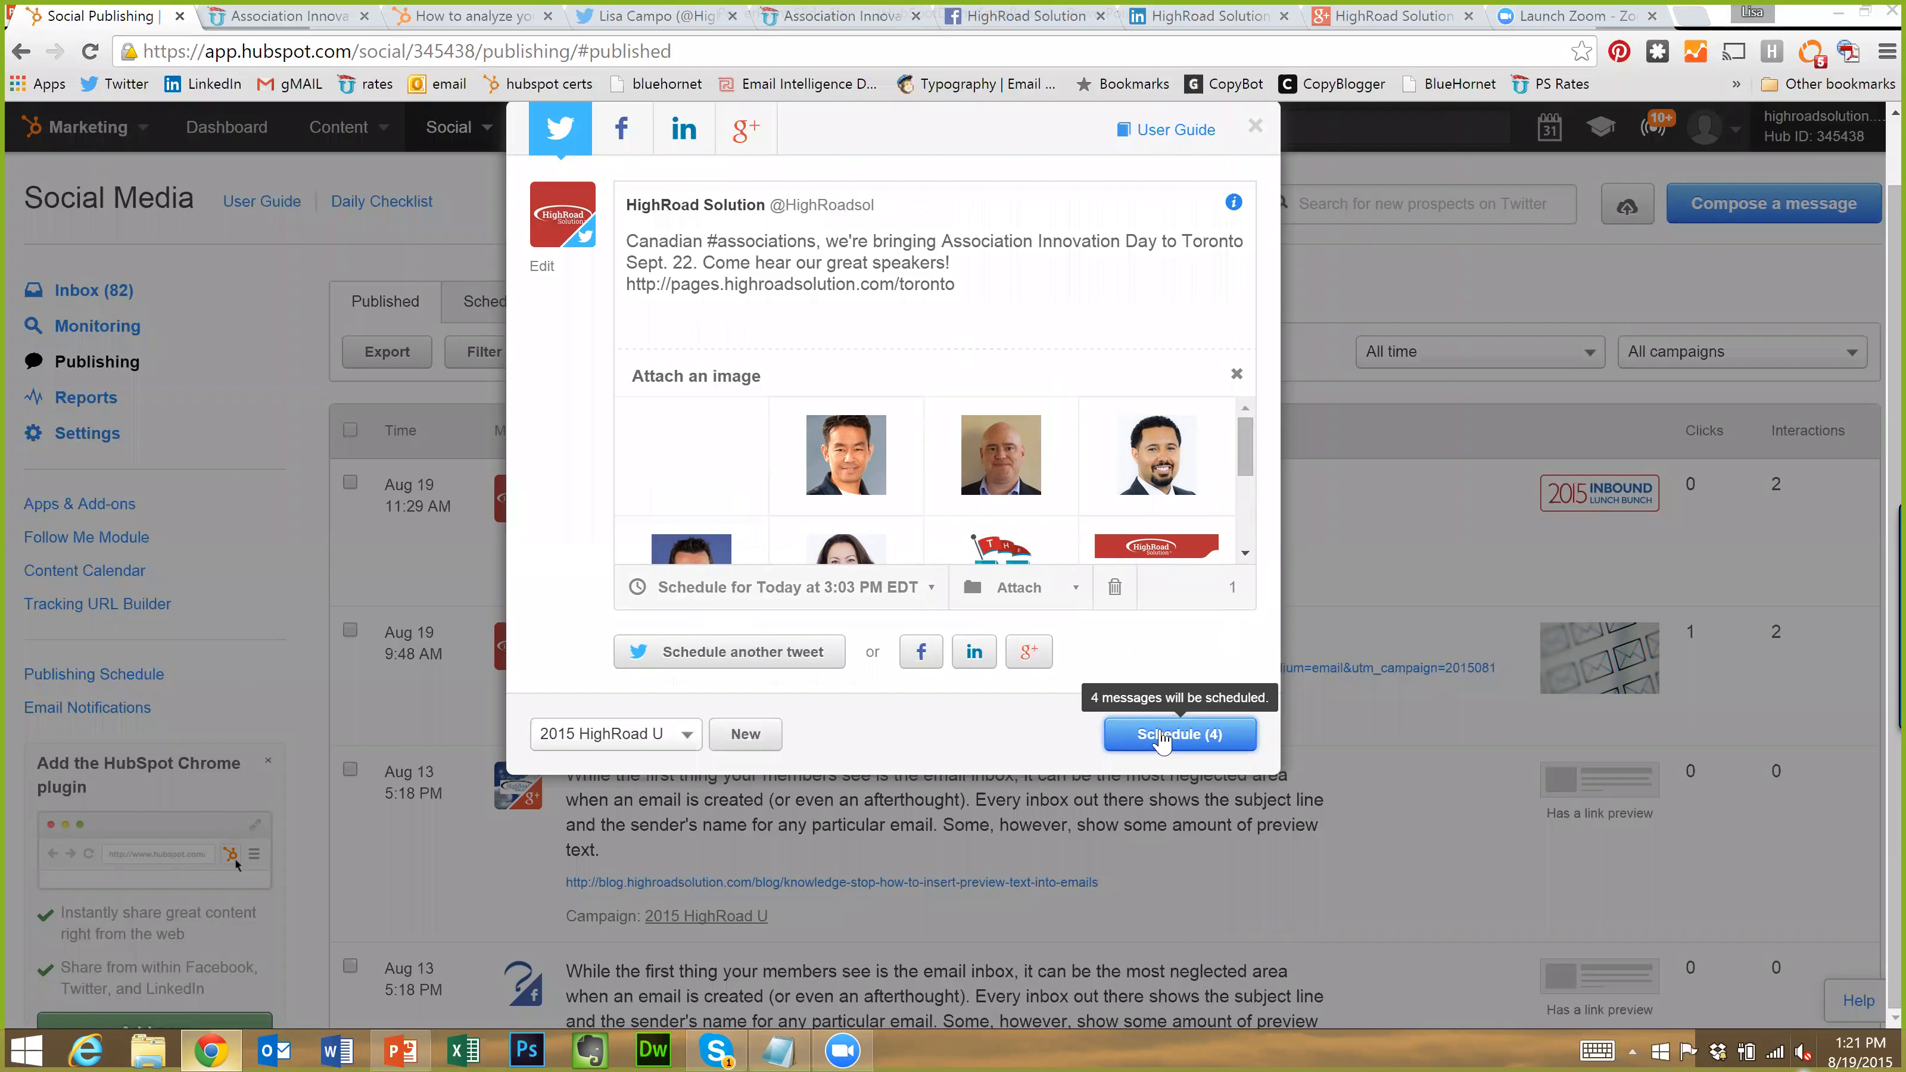
Schedule all four messages and open the list of scheduled messages to check them
left_click(1163, 736)
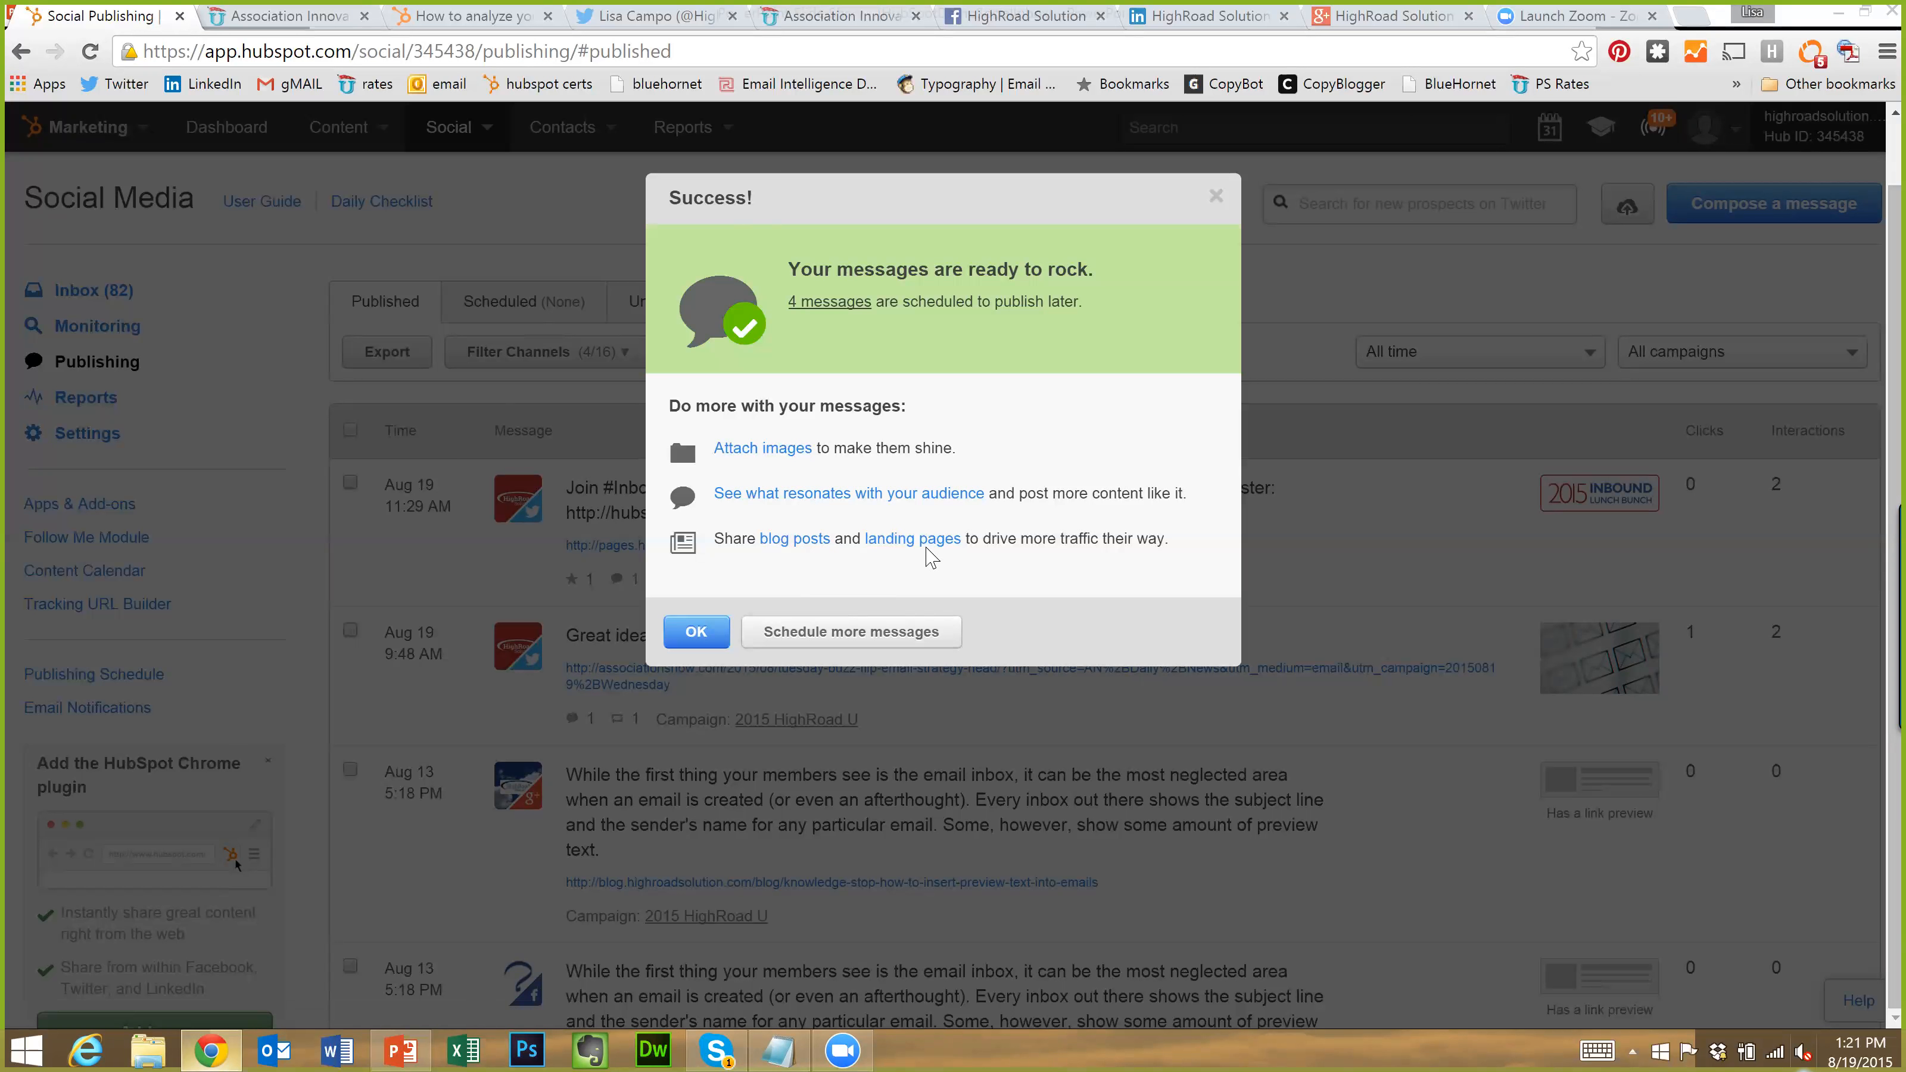
left_click(706, 632)
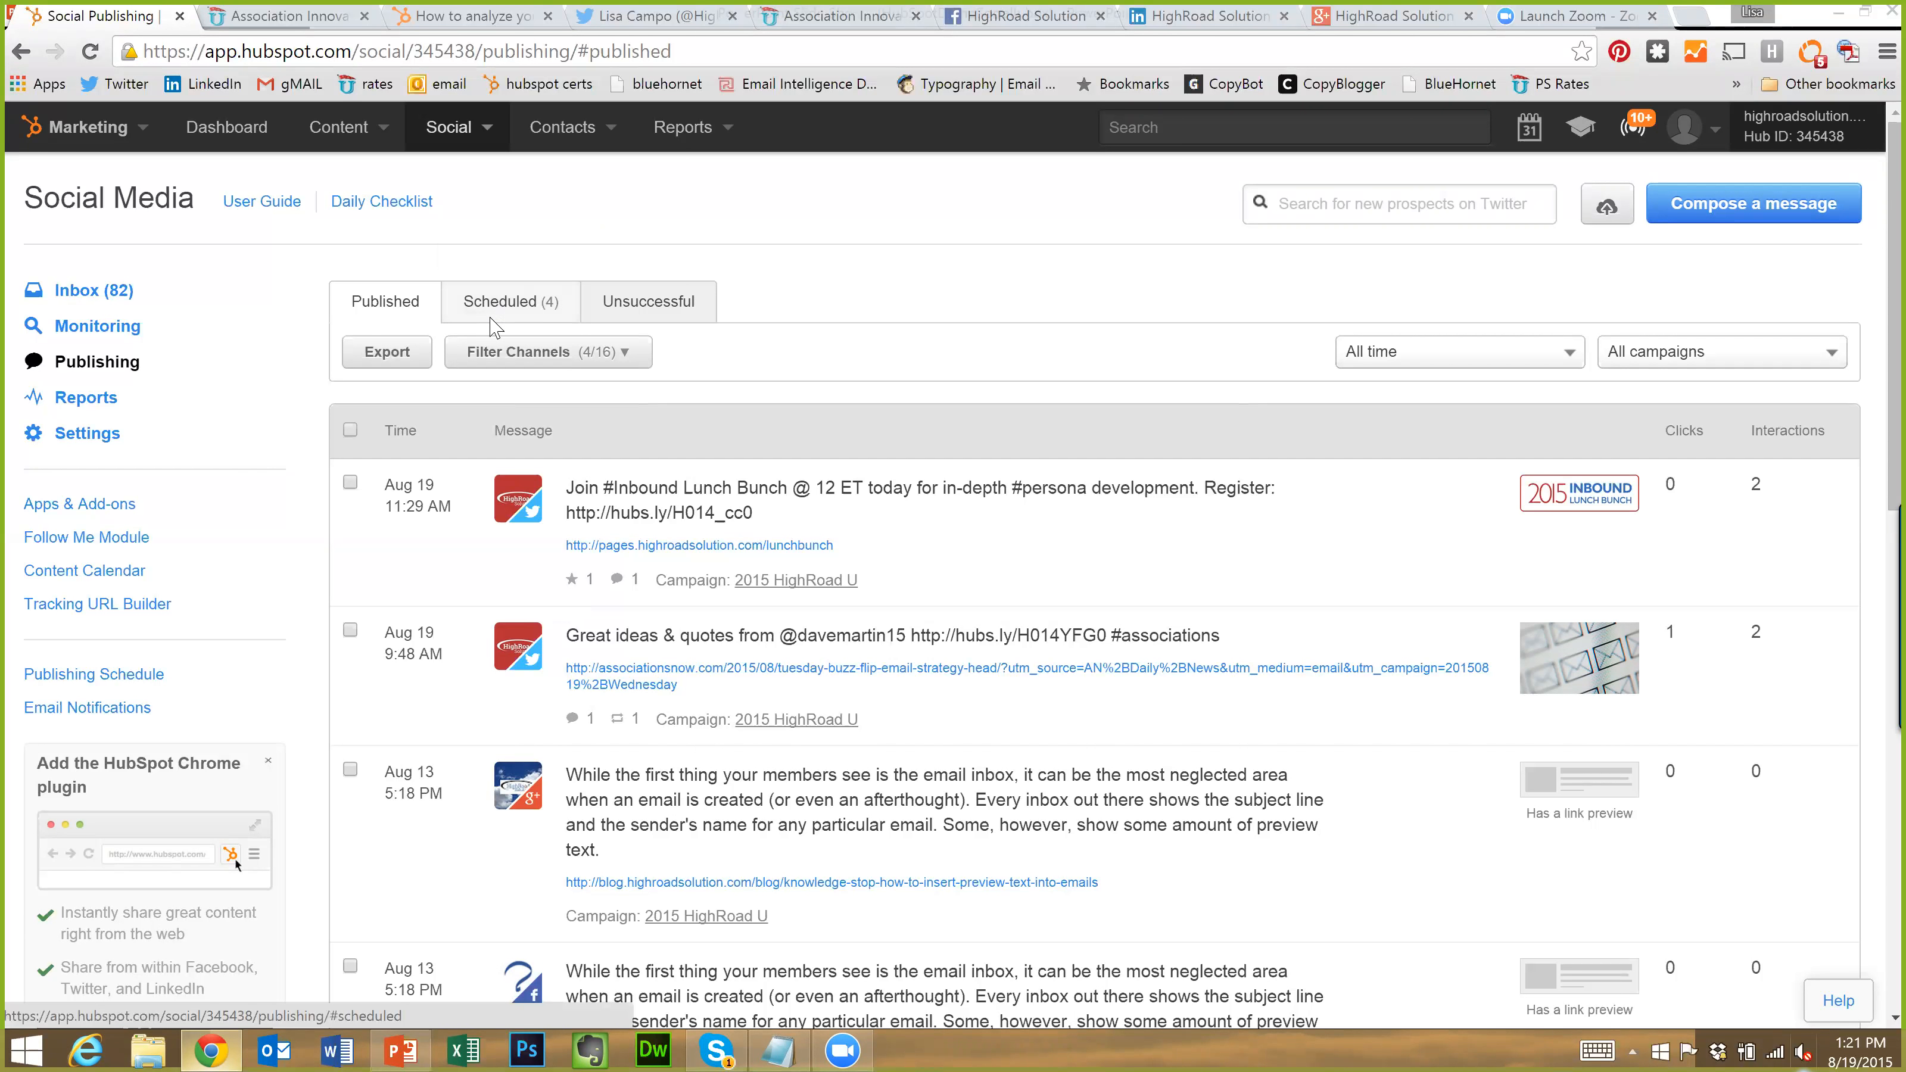
left_click(492, 304)
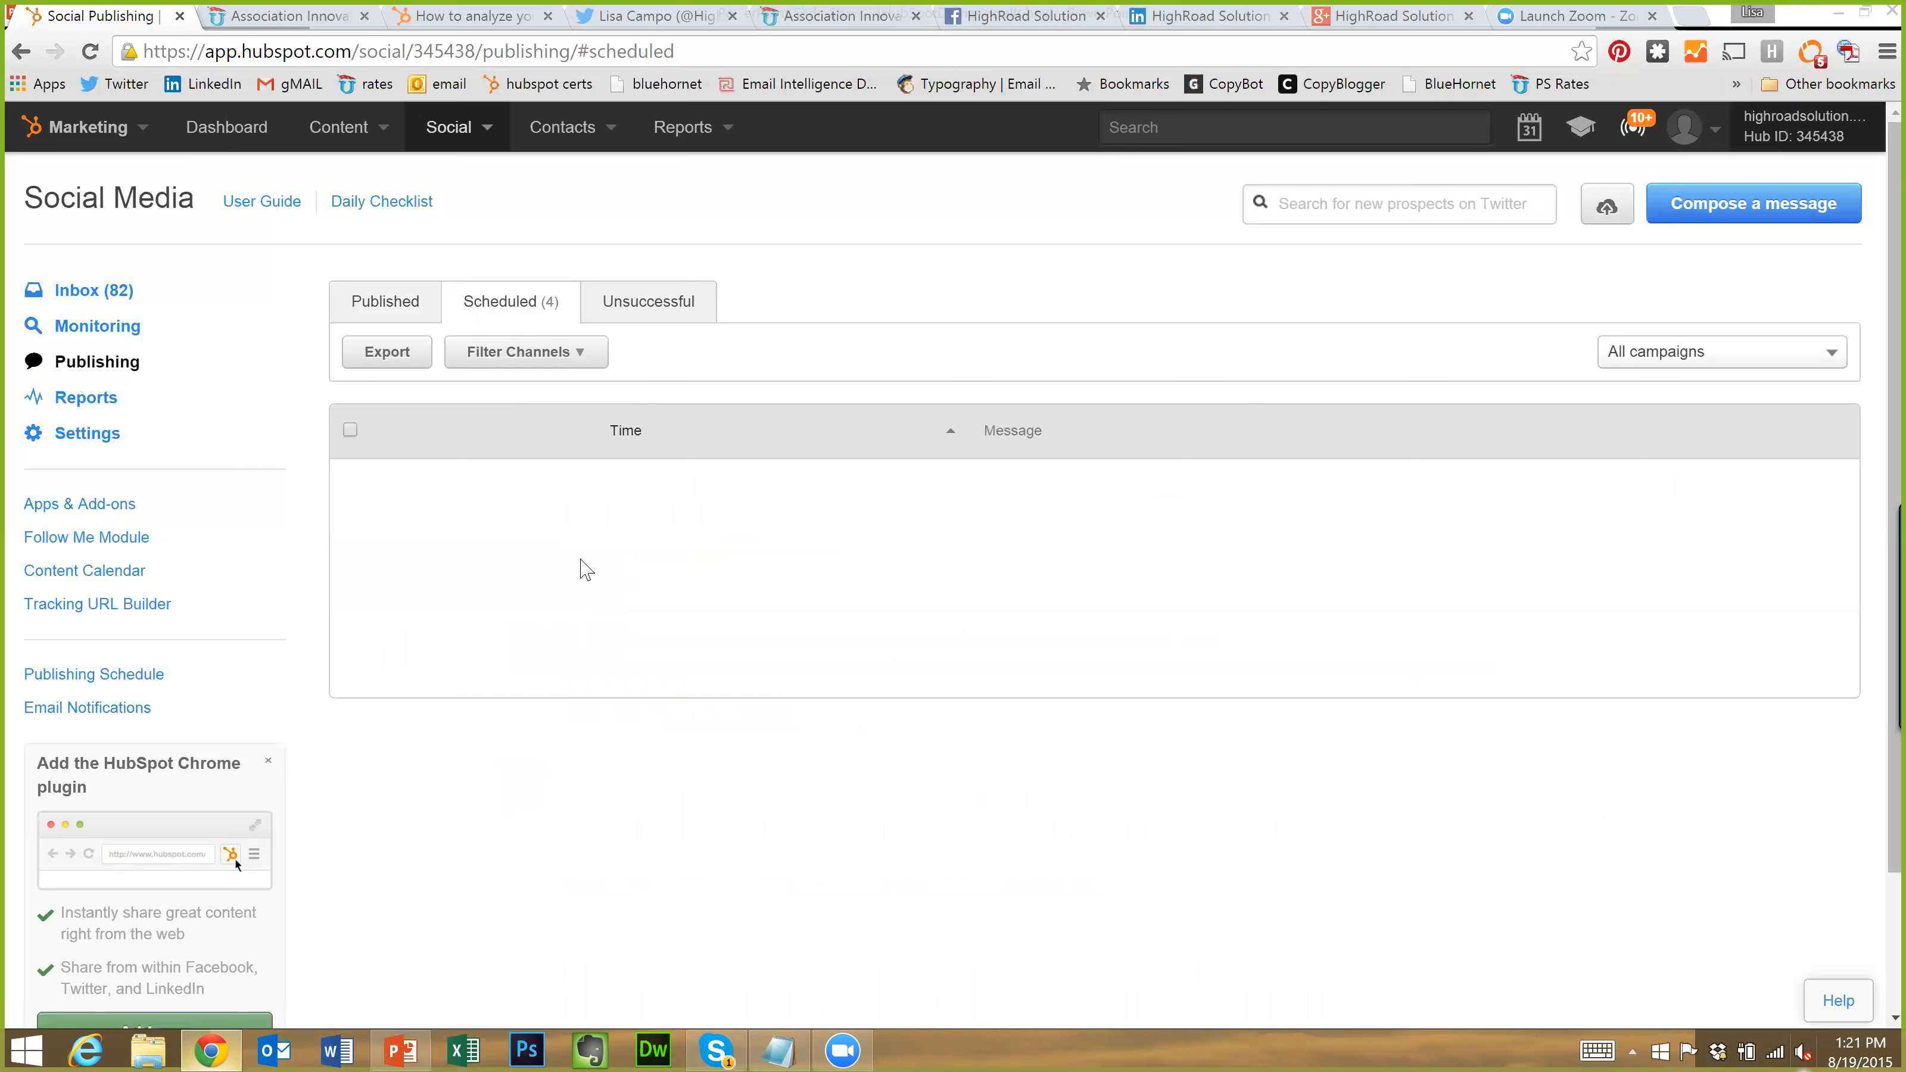
scroll(713, 571, "down", 2)
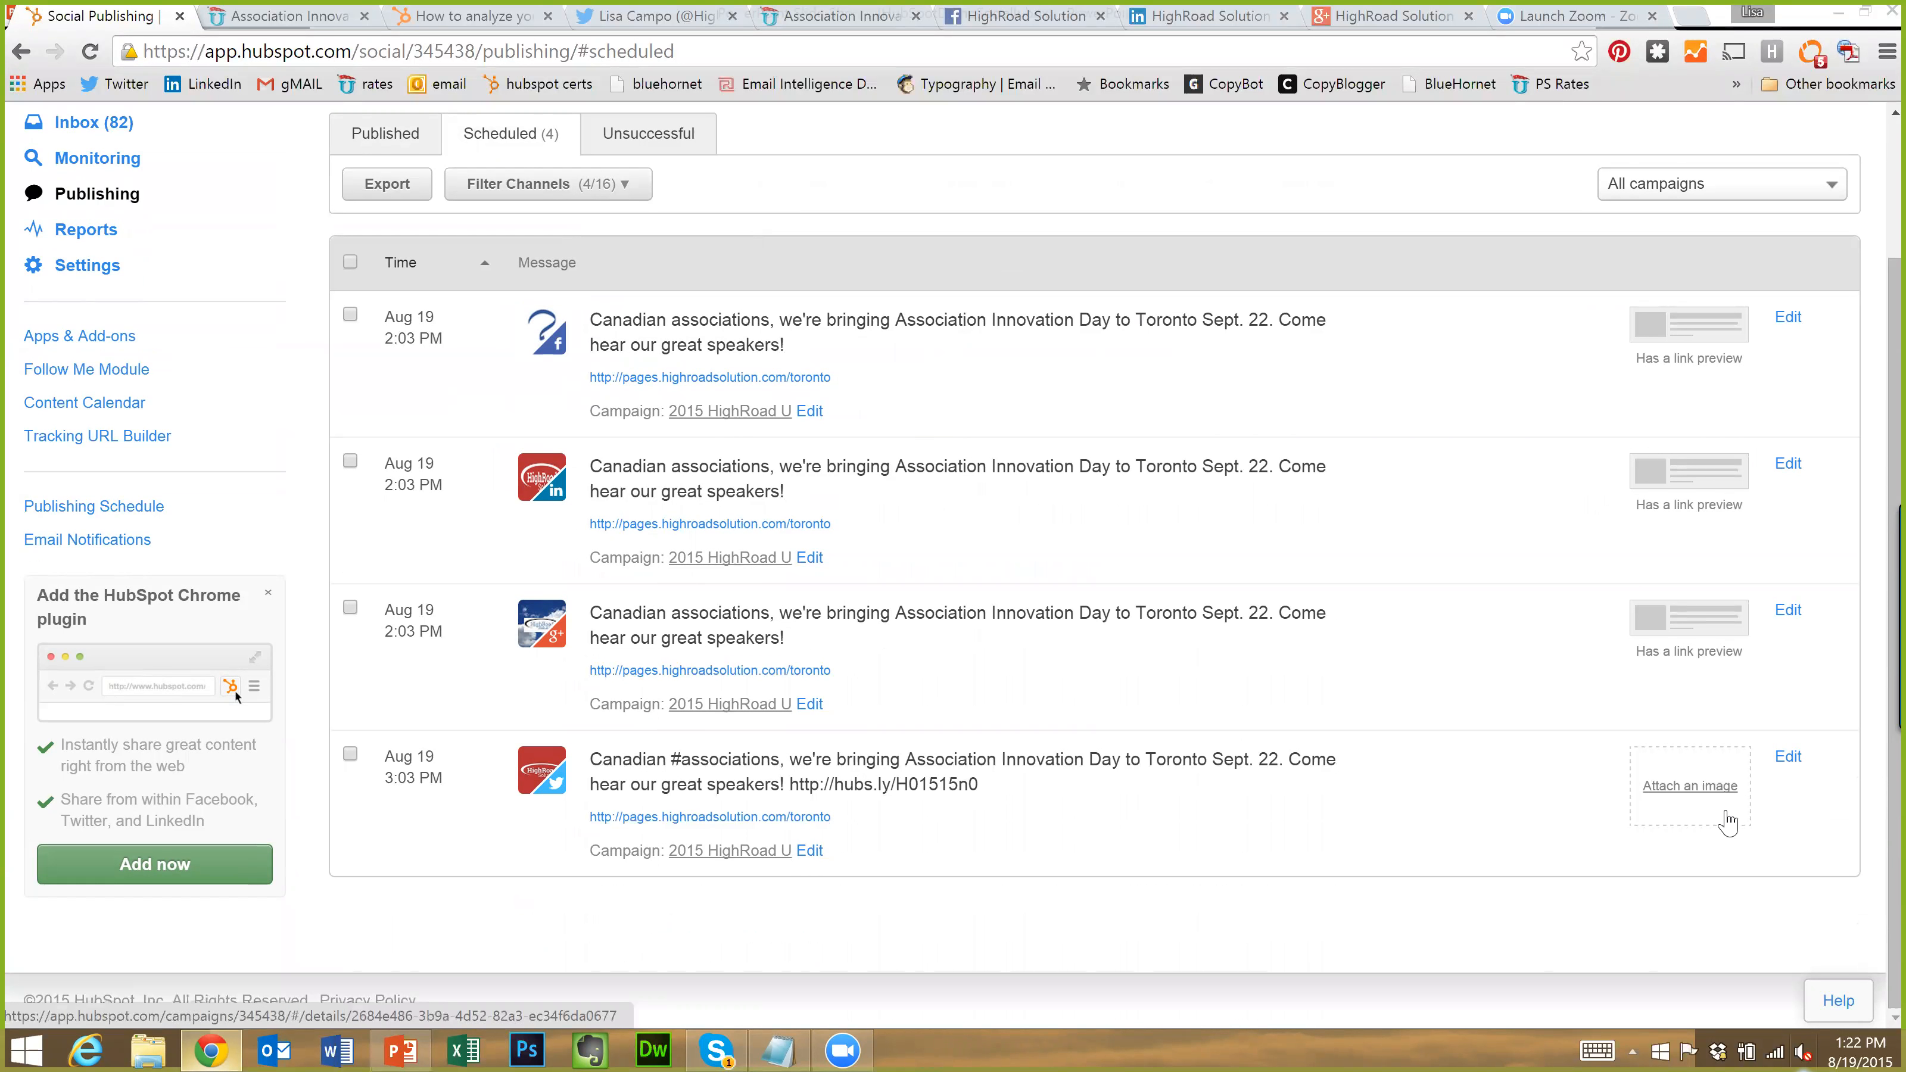
Edit the scheduled tweet so it posts now instead of at its scheduled time, and save the update
left_click(1788, 758)
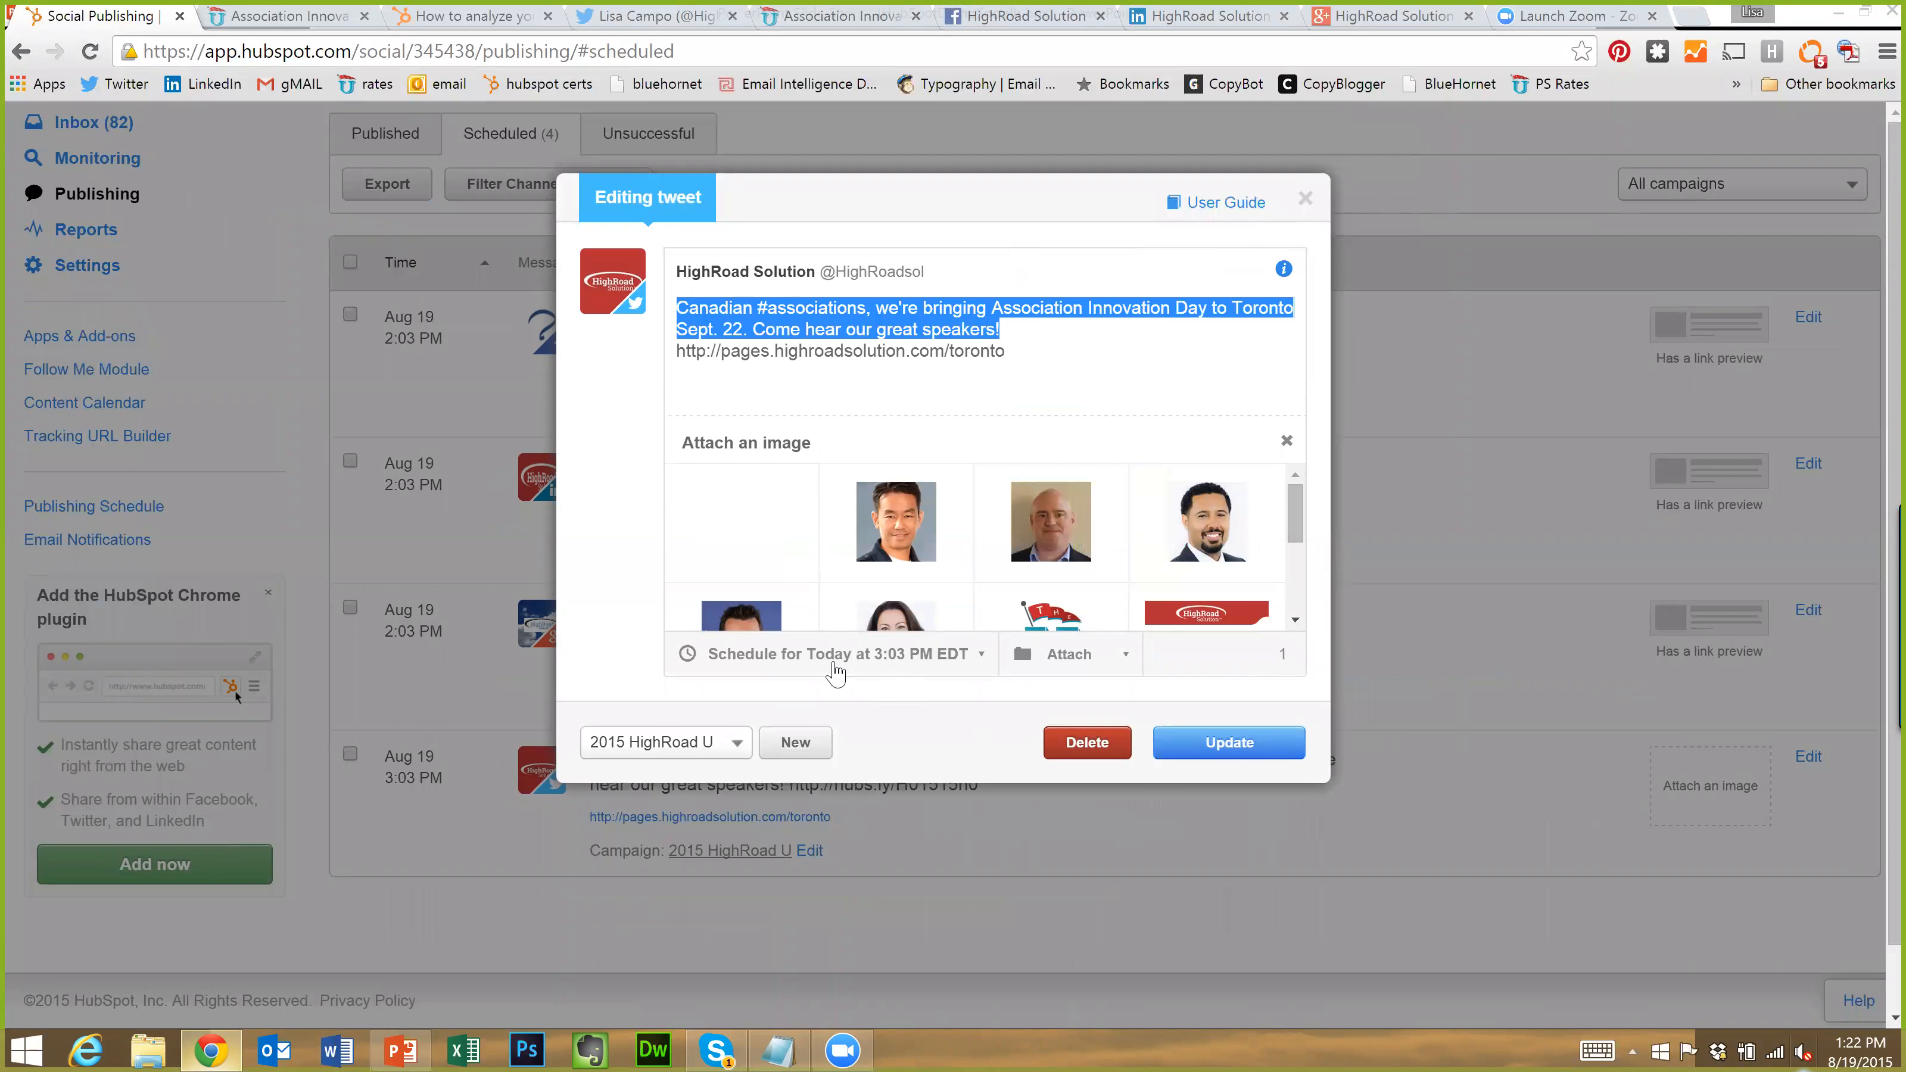
left_click(950, 669)
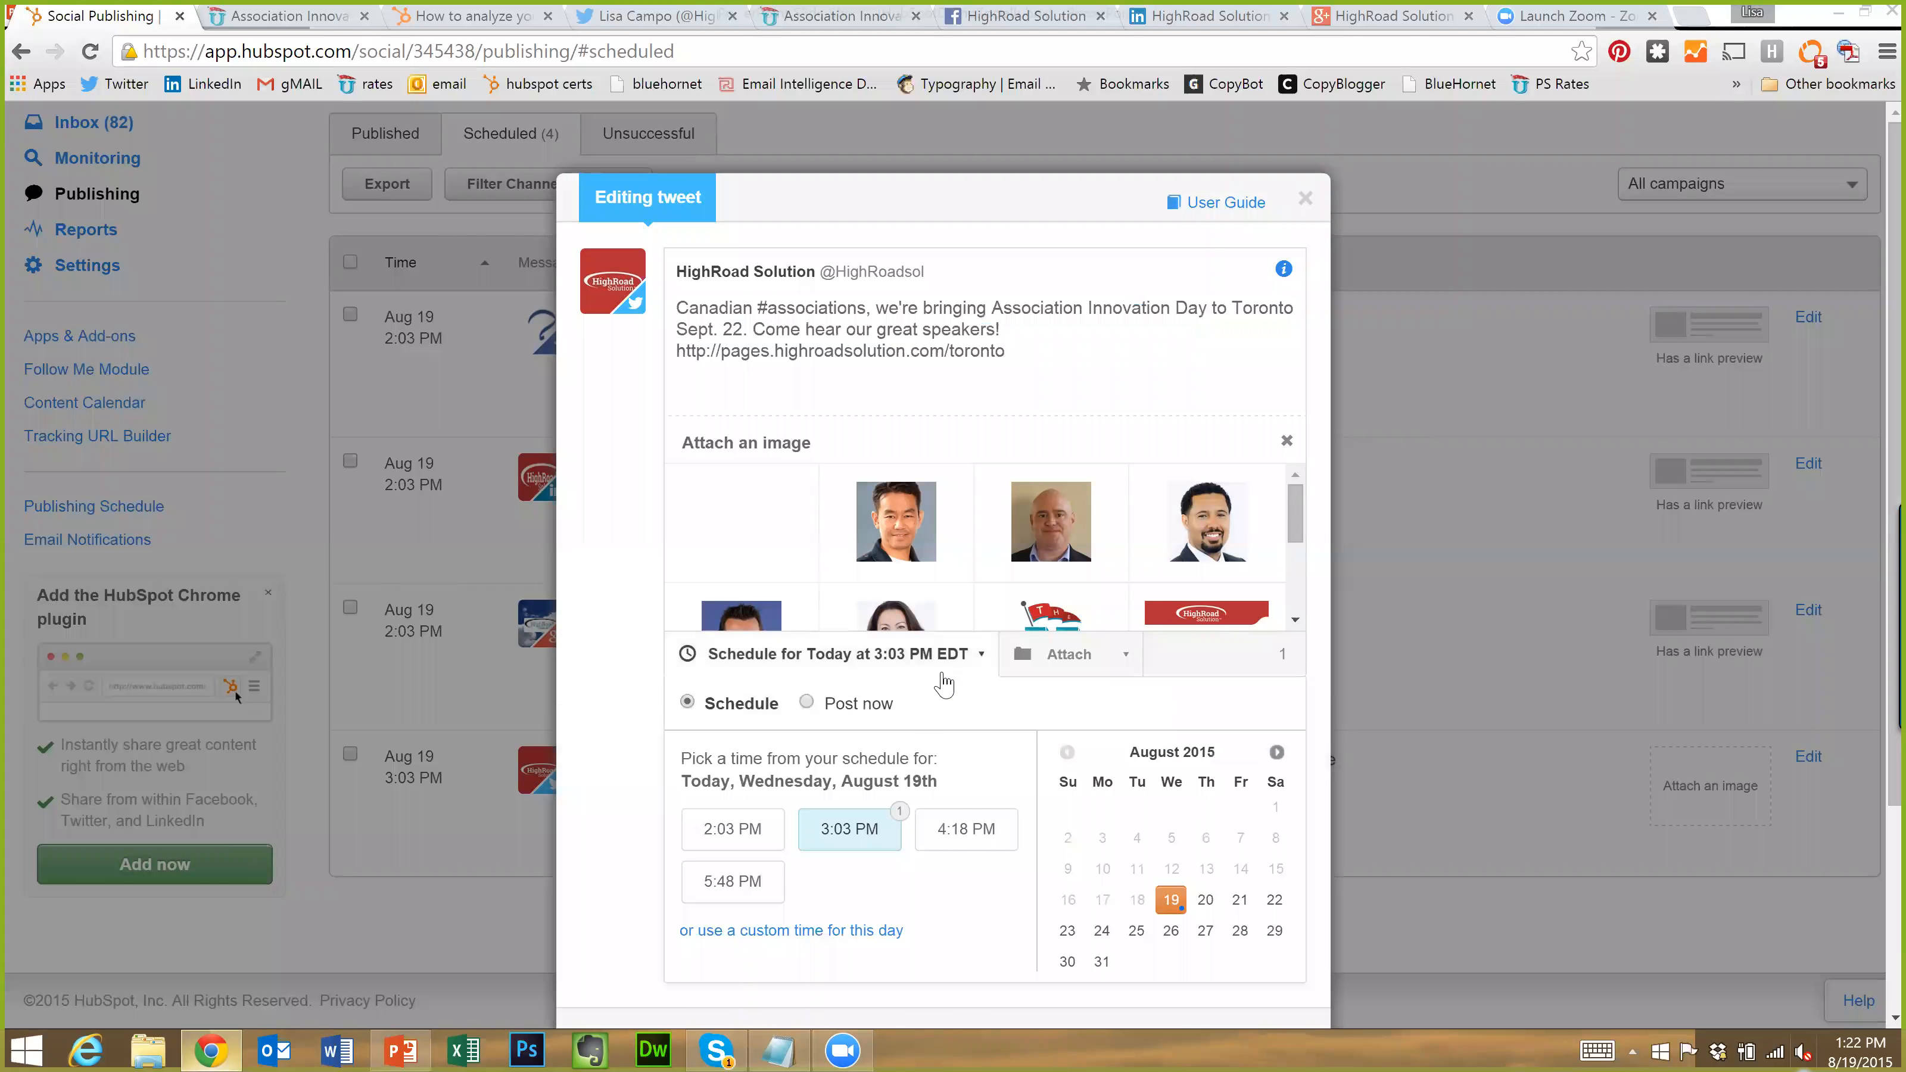
left_click(806, 703)
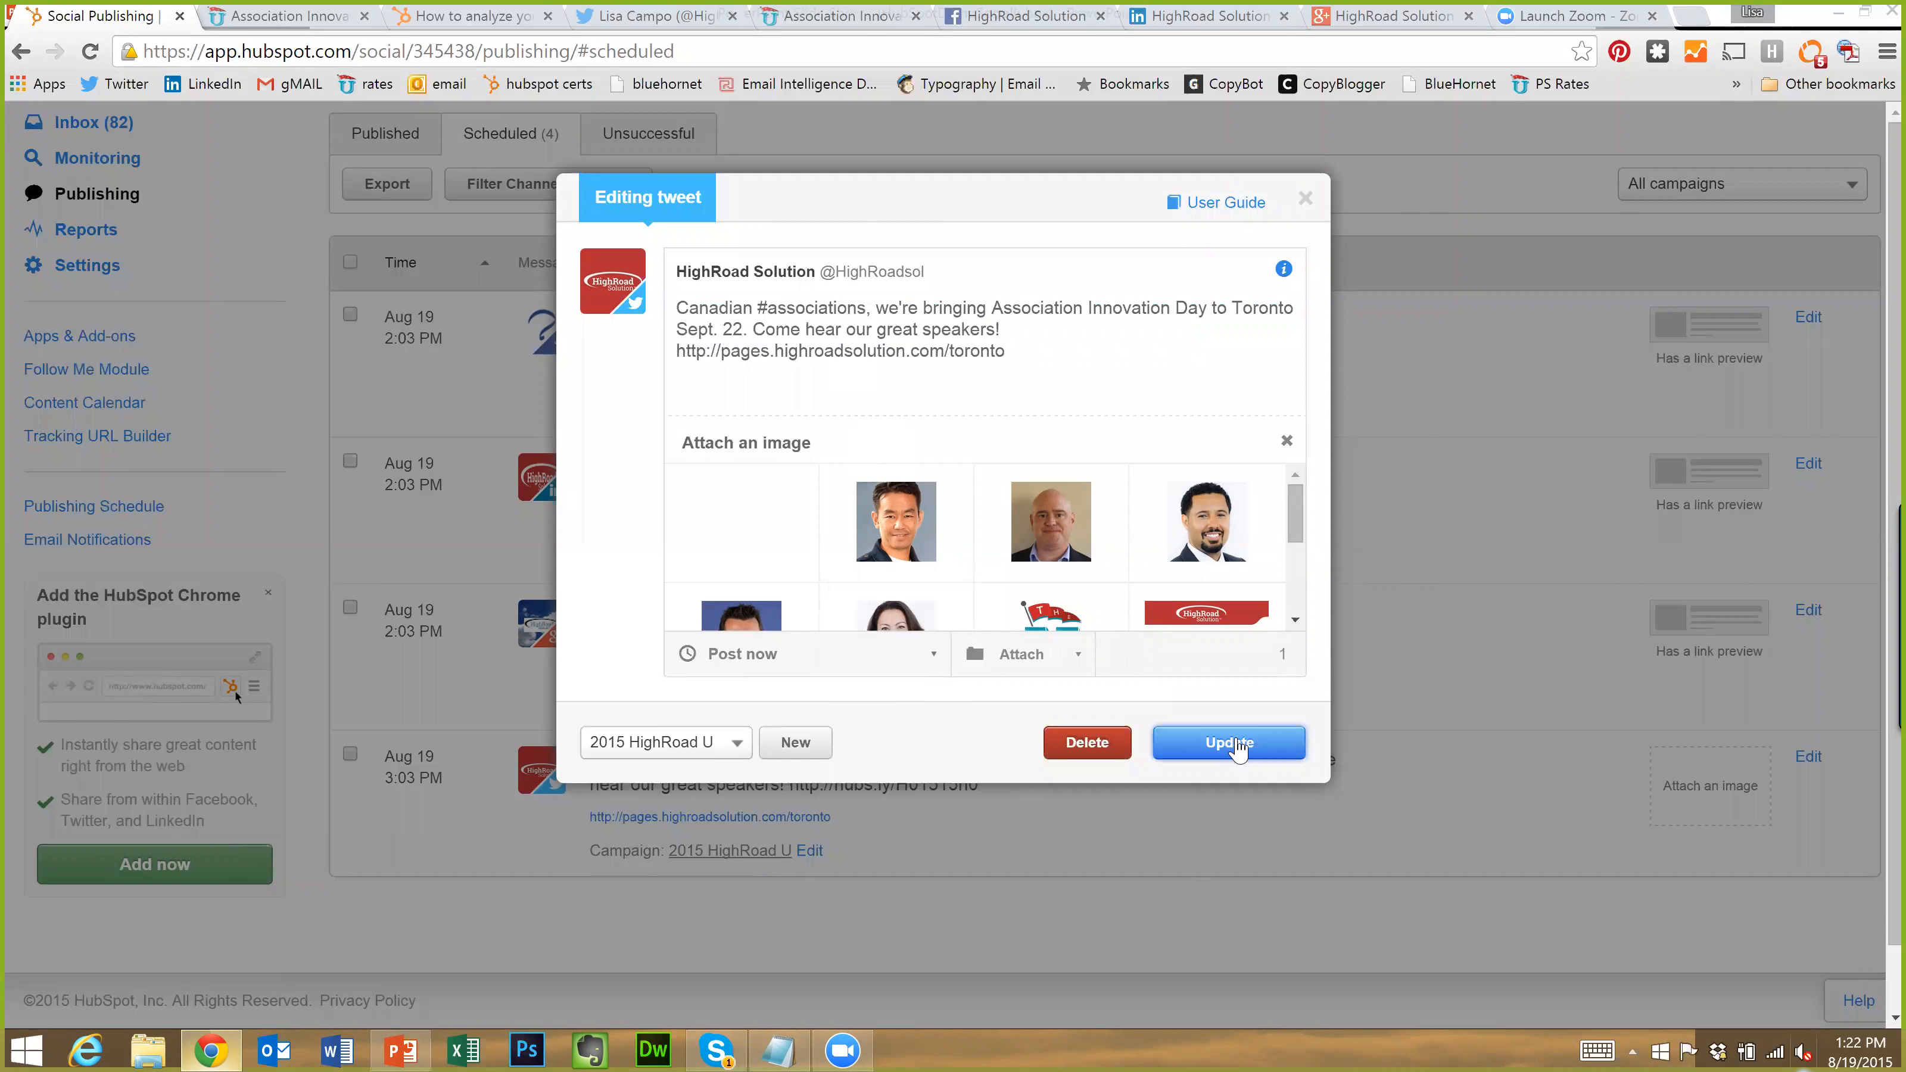
left_click(1197, 741)
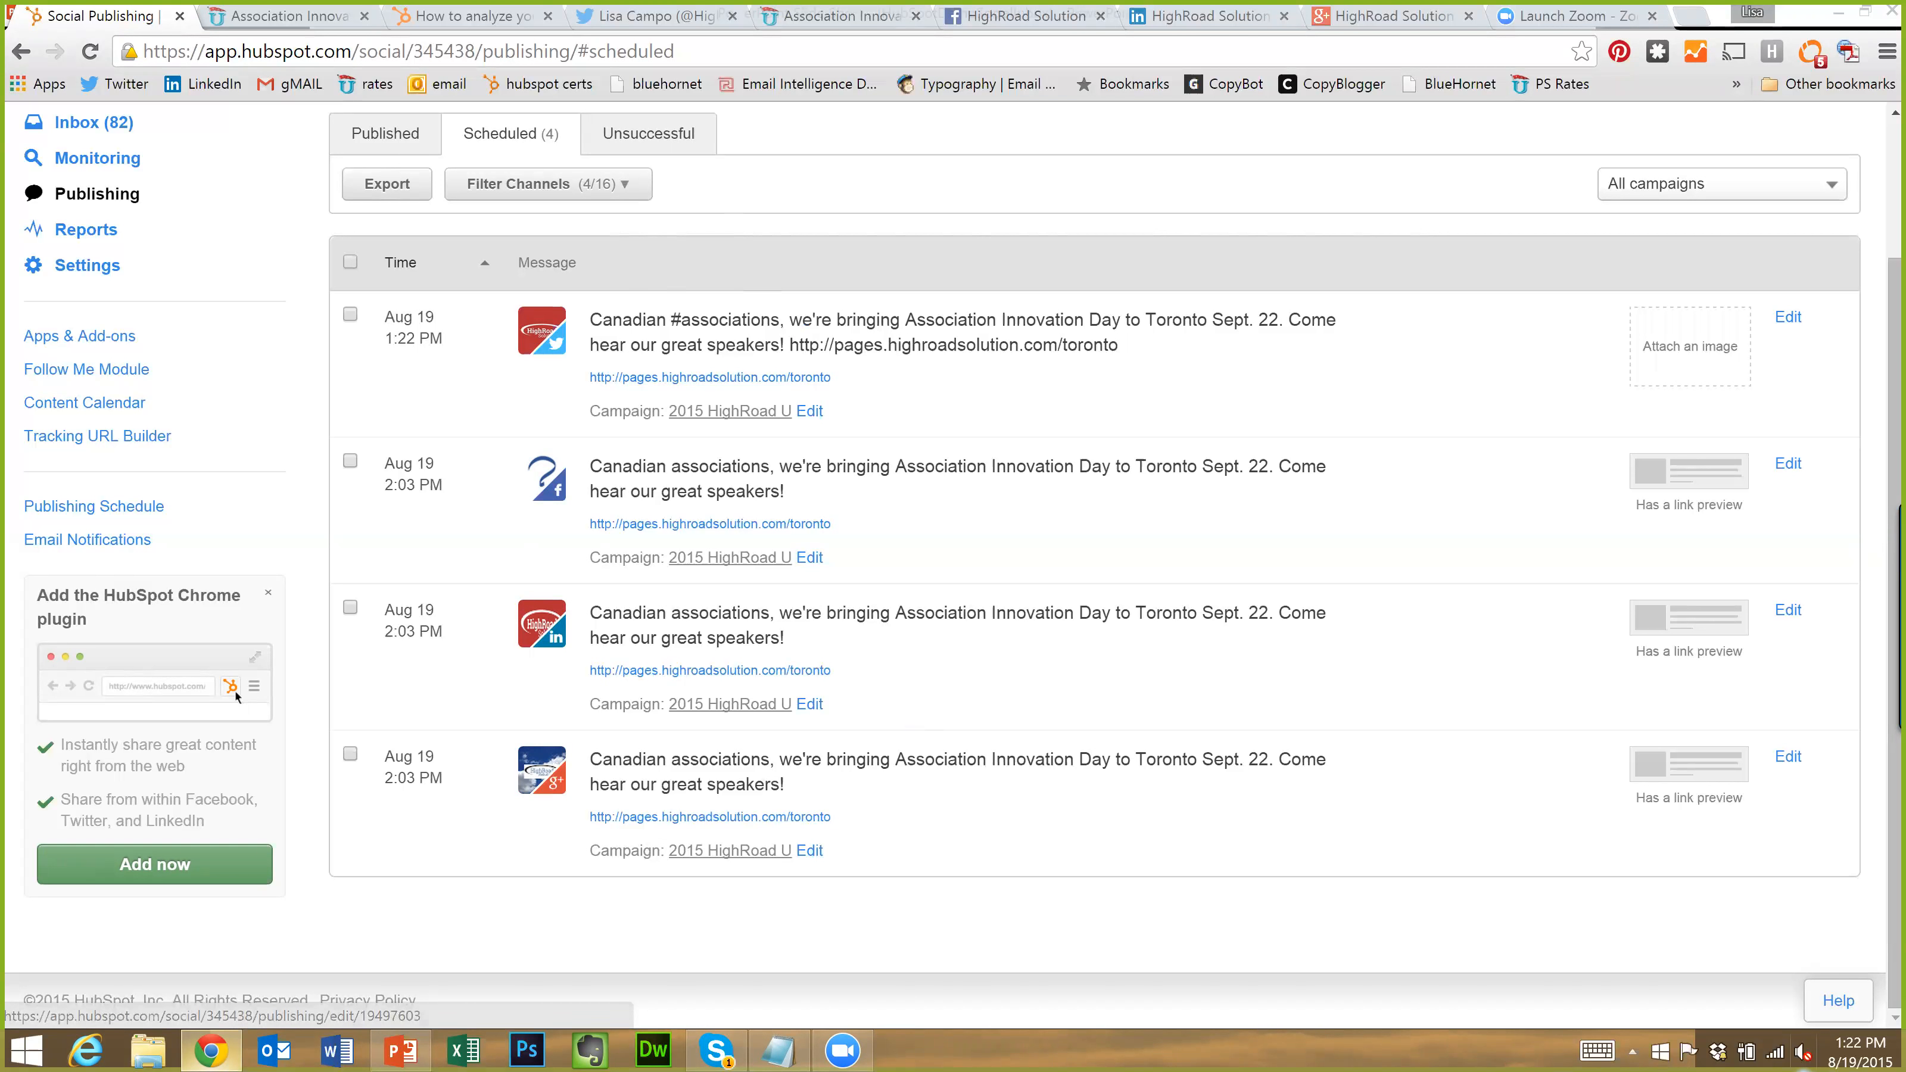
Switch the scheduled Facebook post to Post now and save the update
left_click(1793, 464)
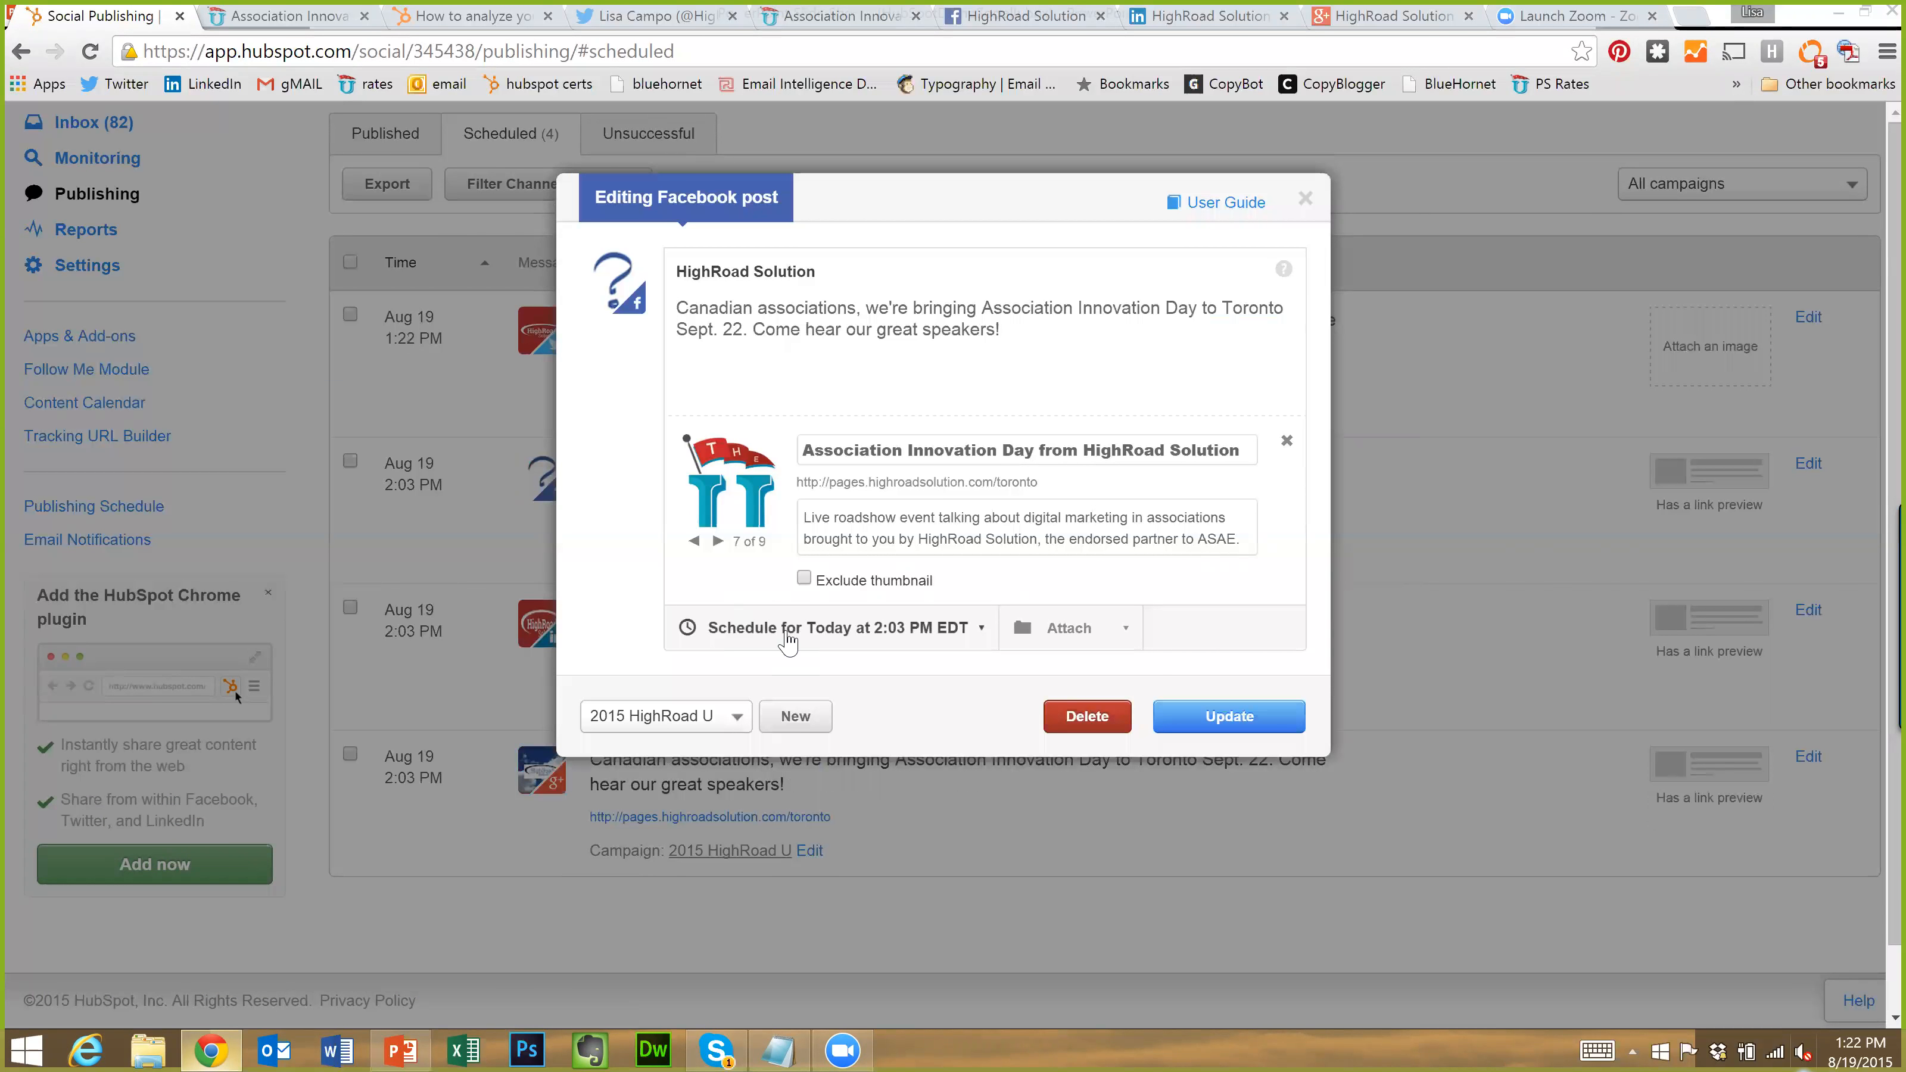
left_click(889, 633)
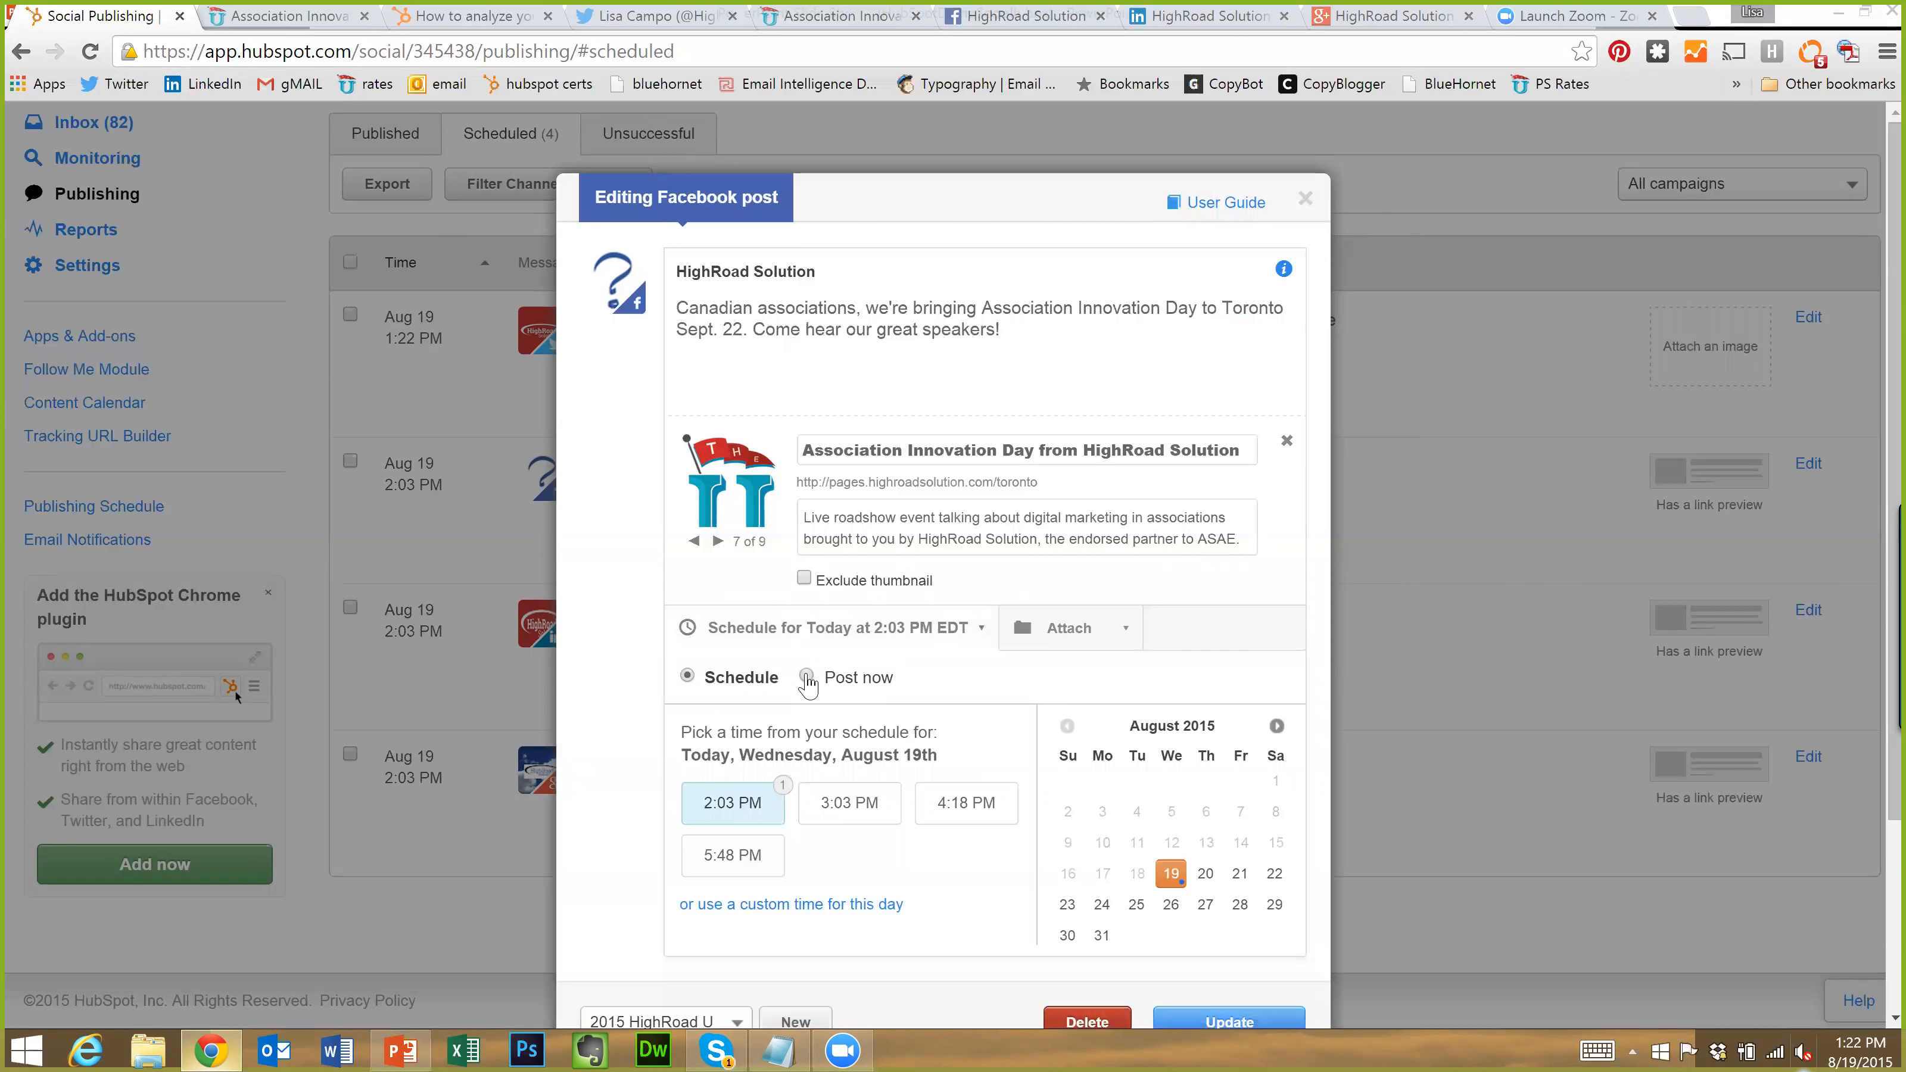
left_click(806, 678)
left_click(1213, 719)
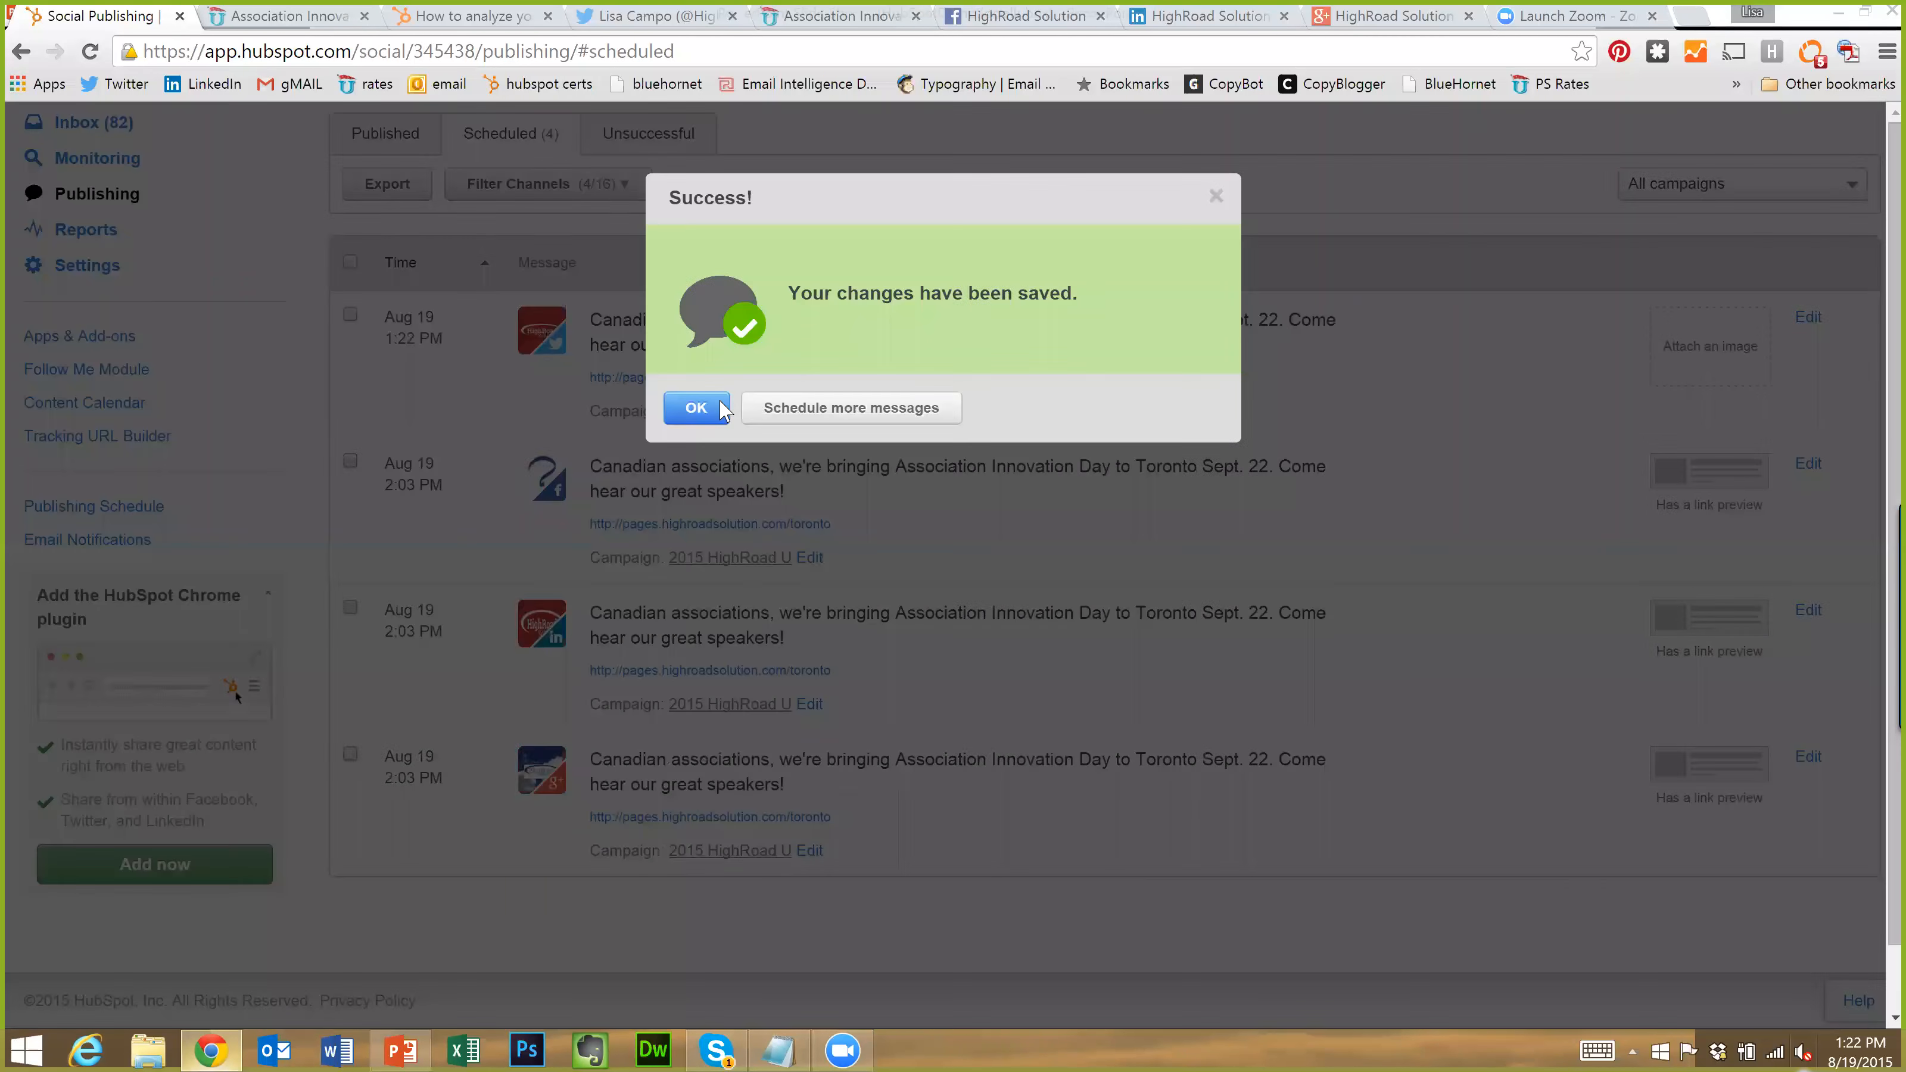
left_click(688, 409)
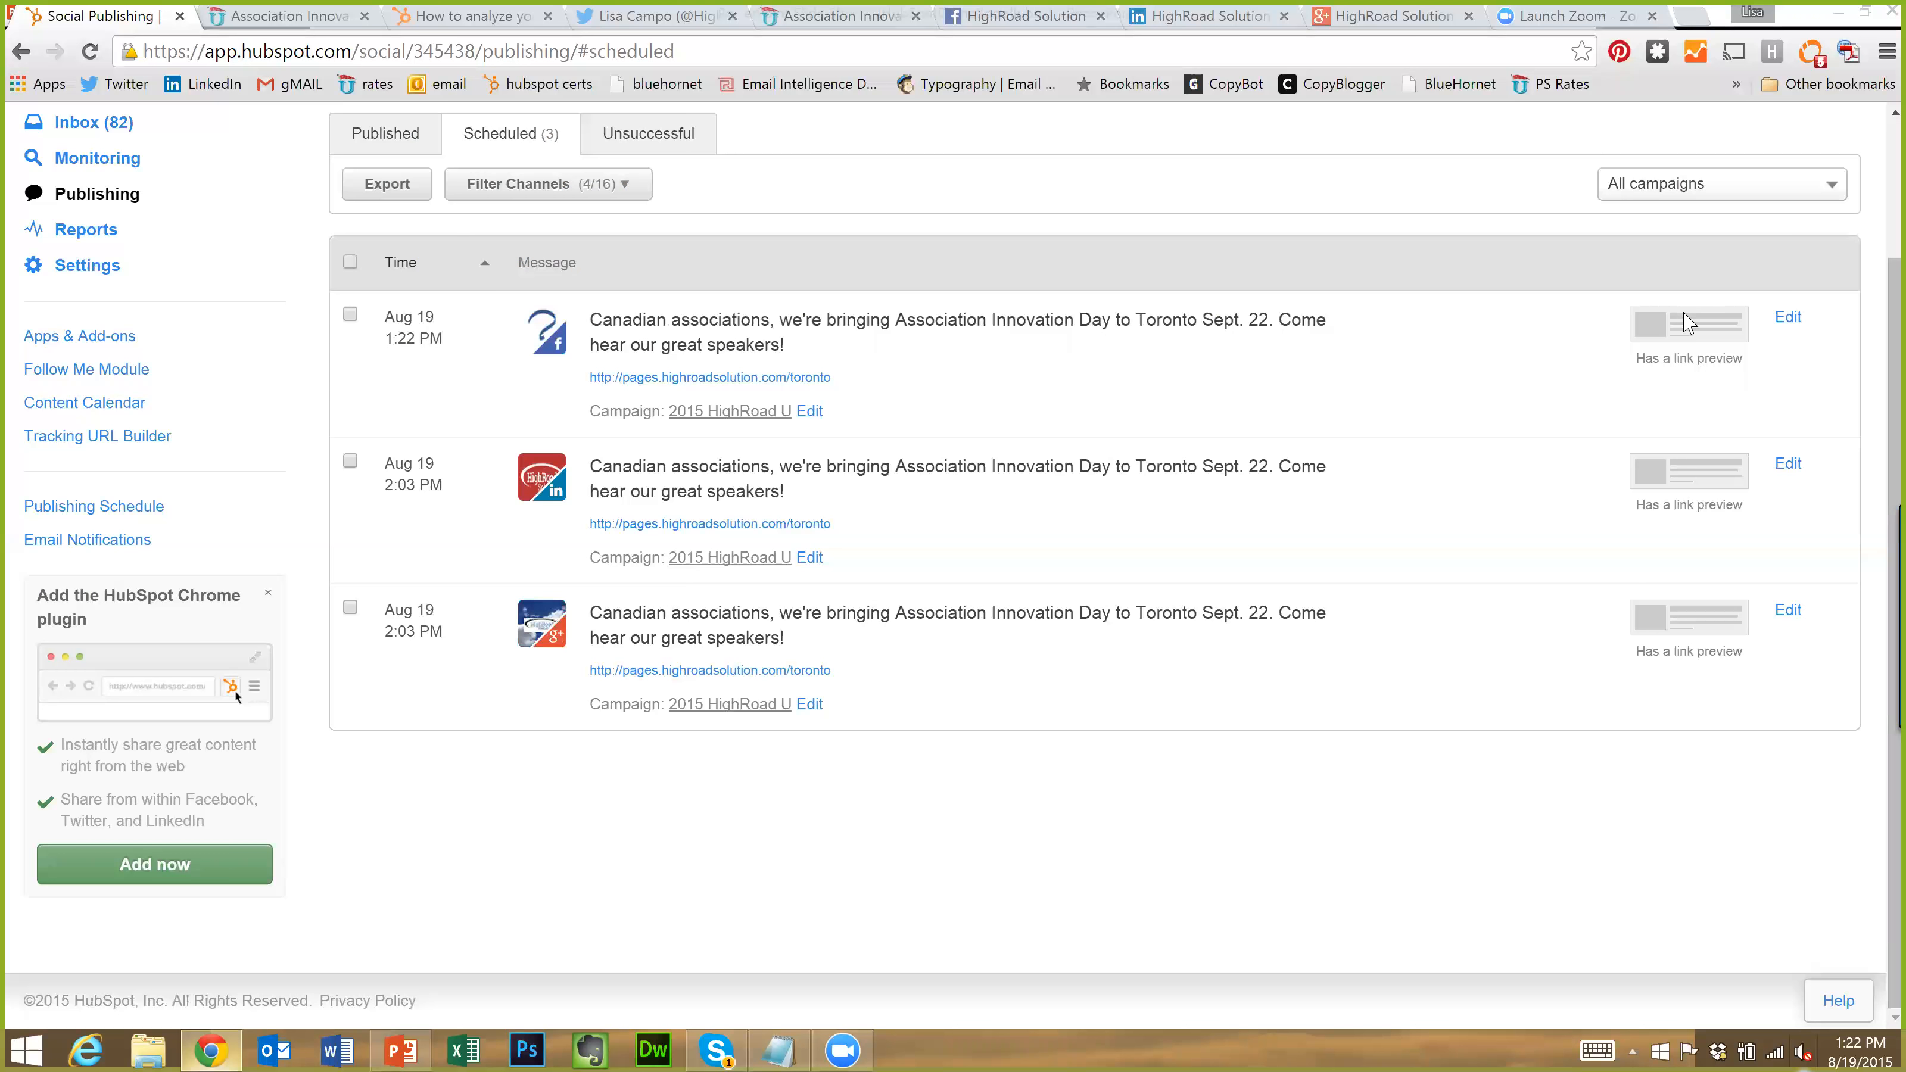
Switch the scheduled LinkedIn message to Post now and save the update
left_click(1790, 466)
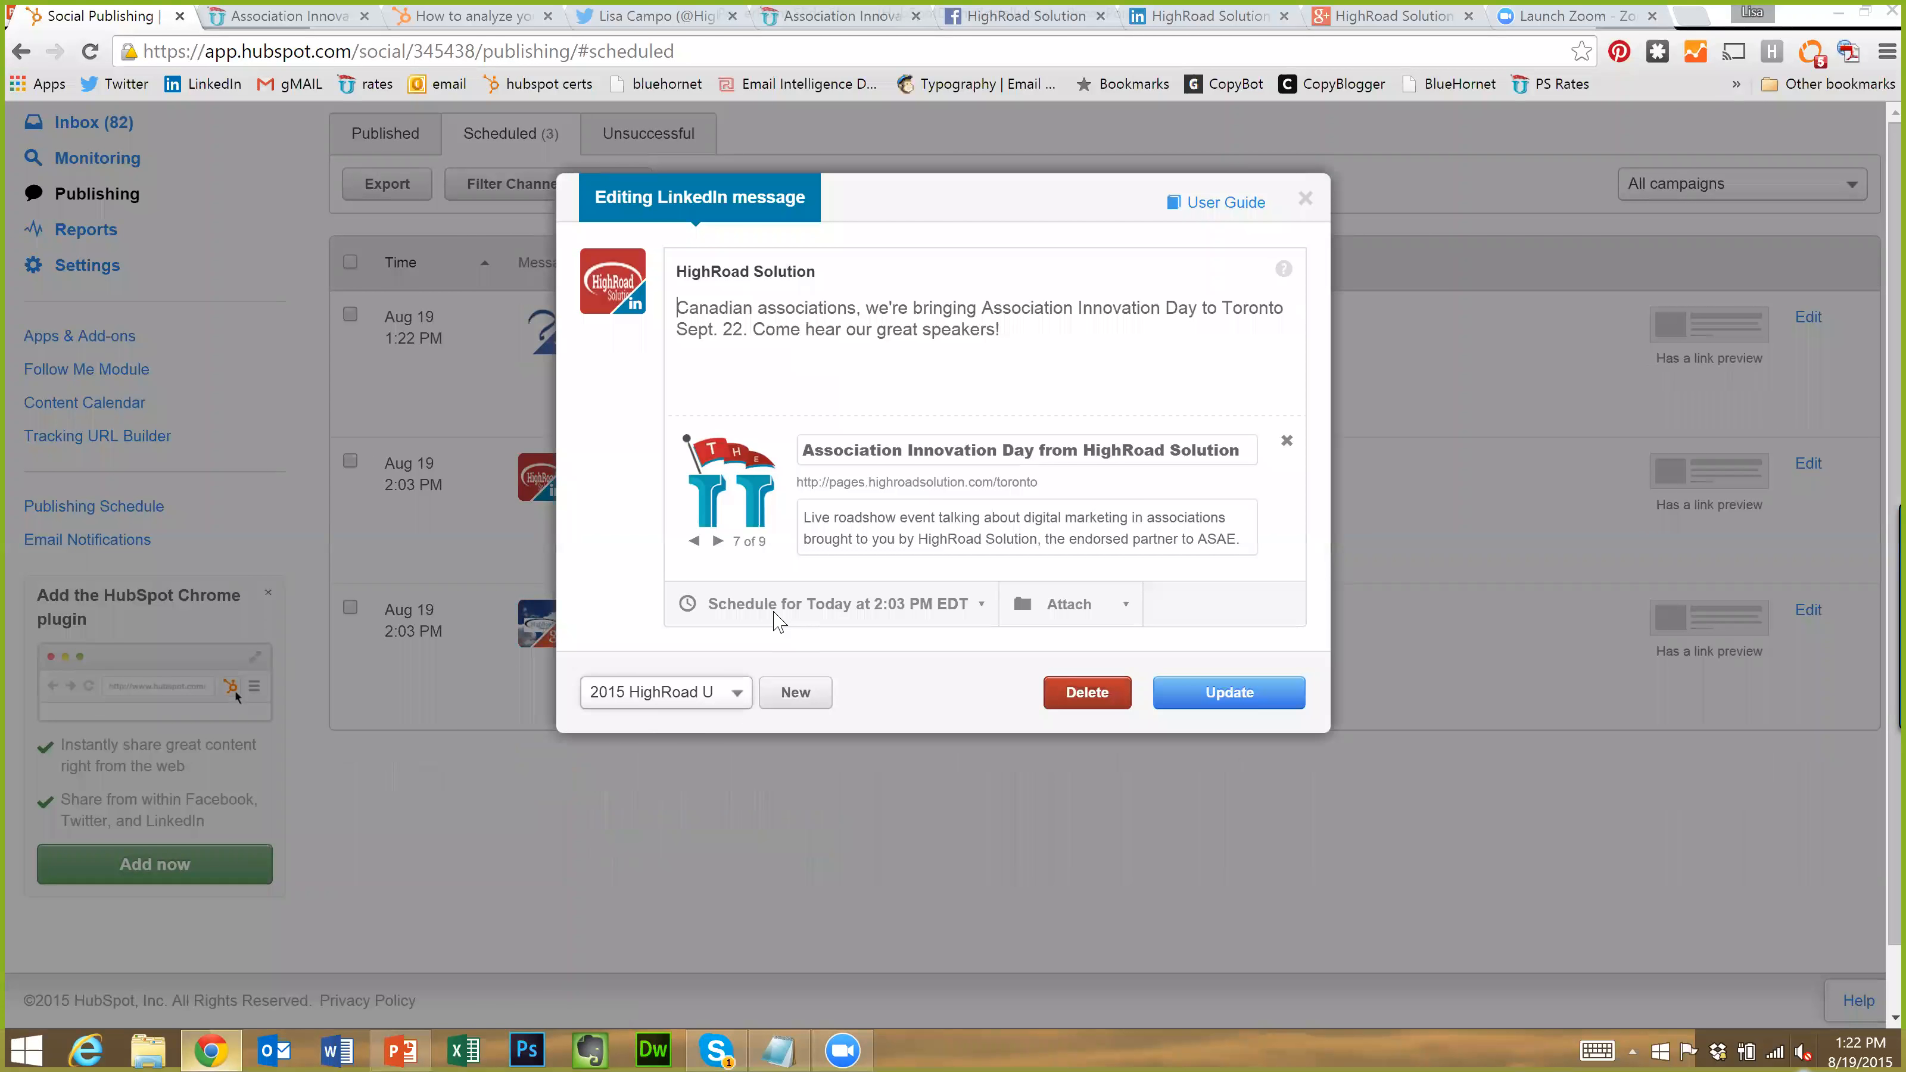
left_click(884, 614)
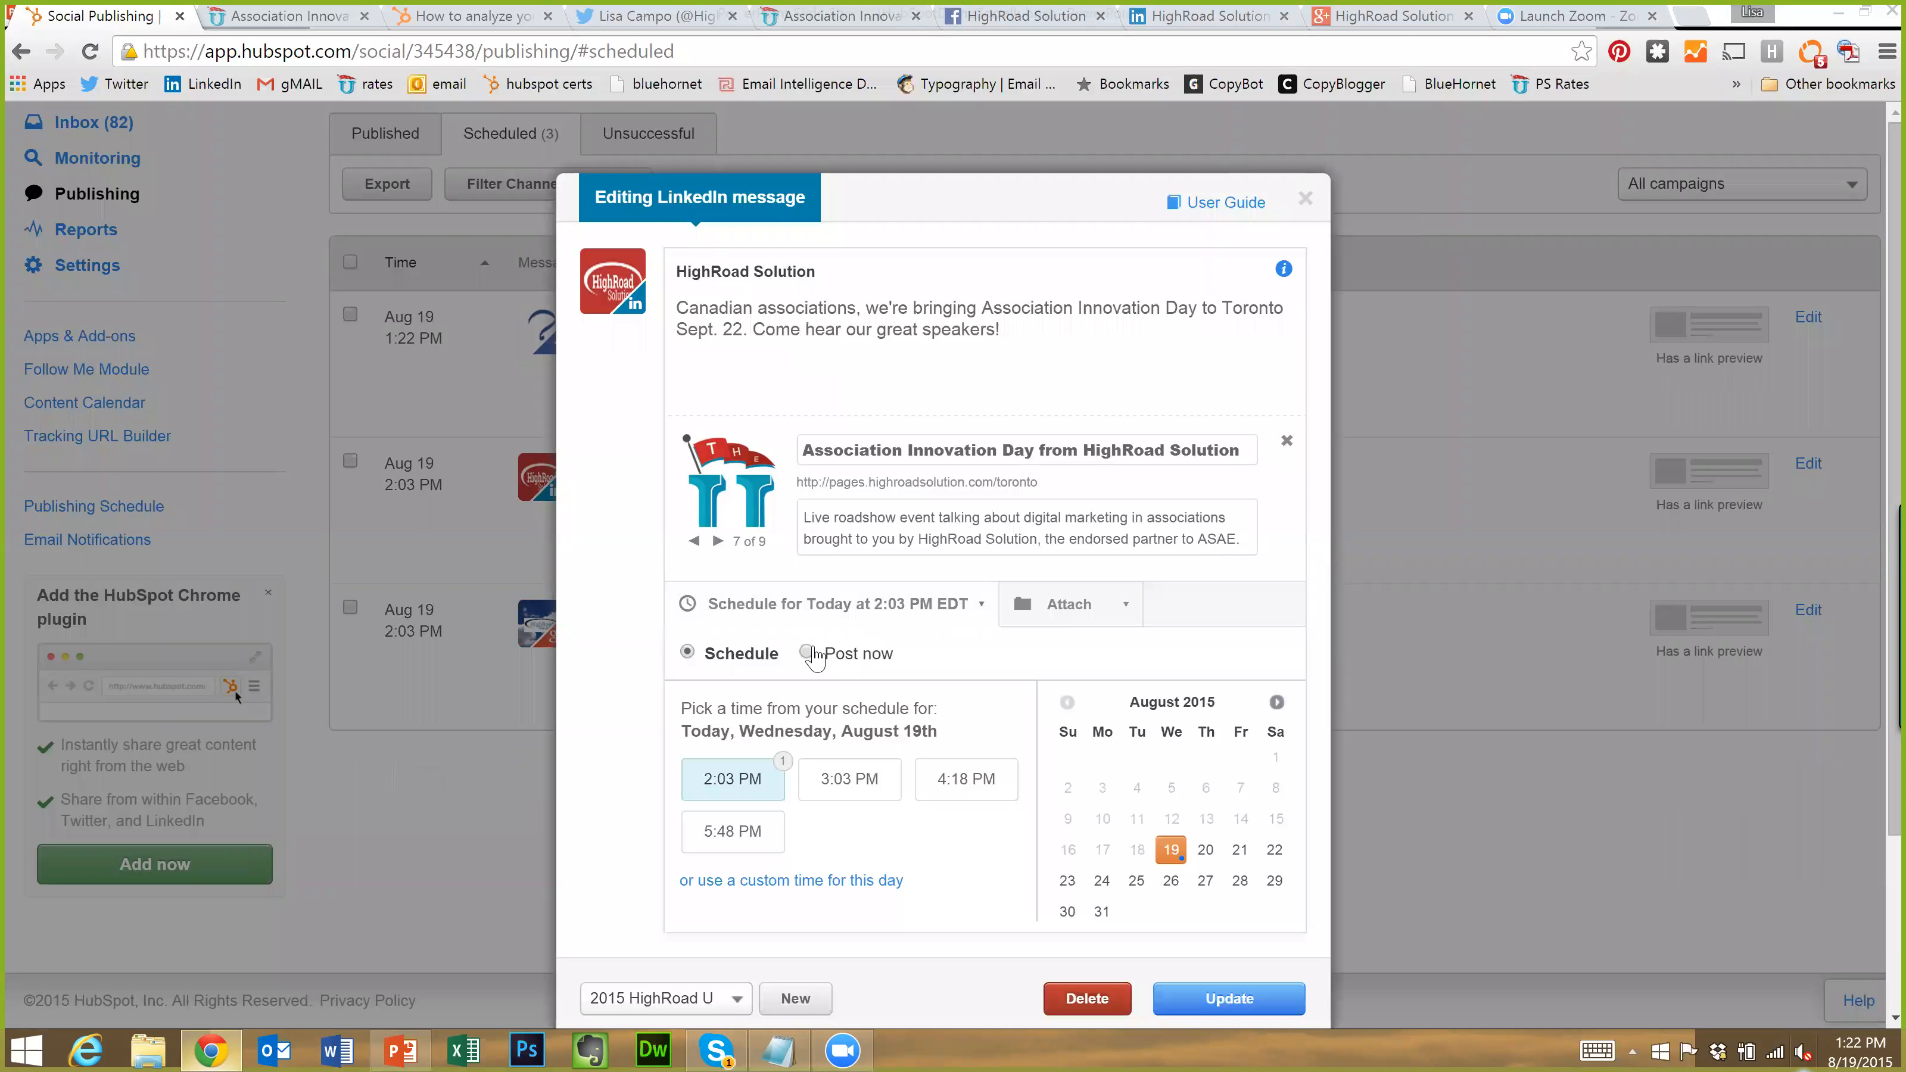
left_click(808, 652)
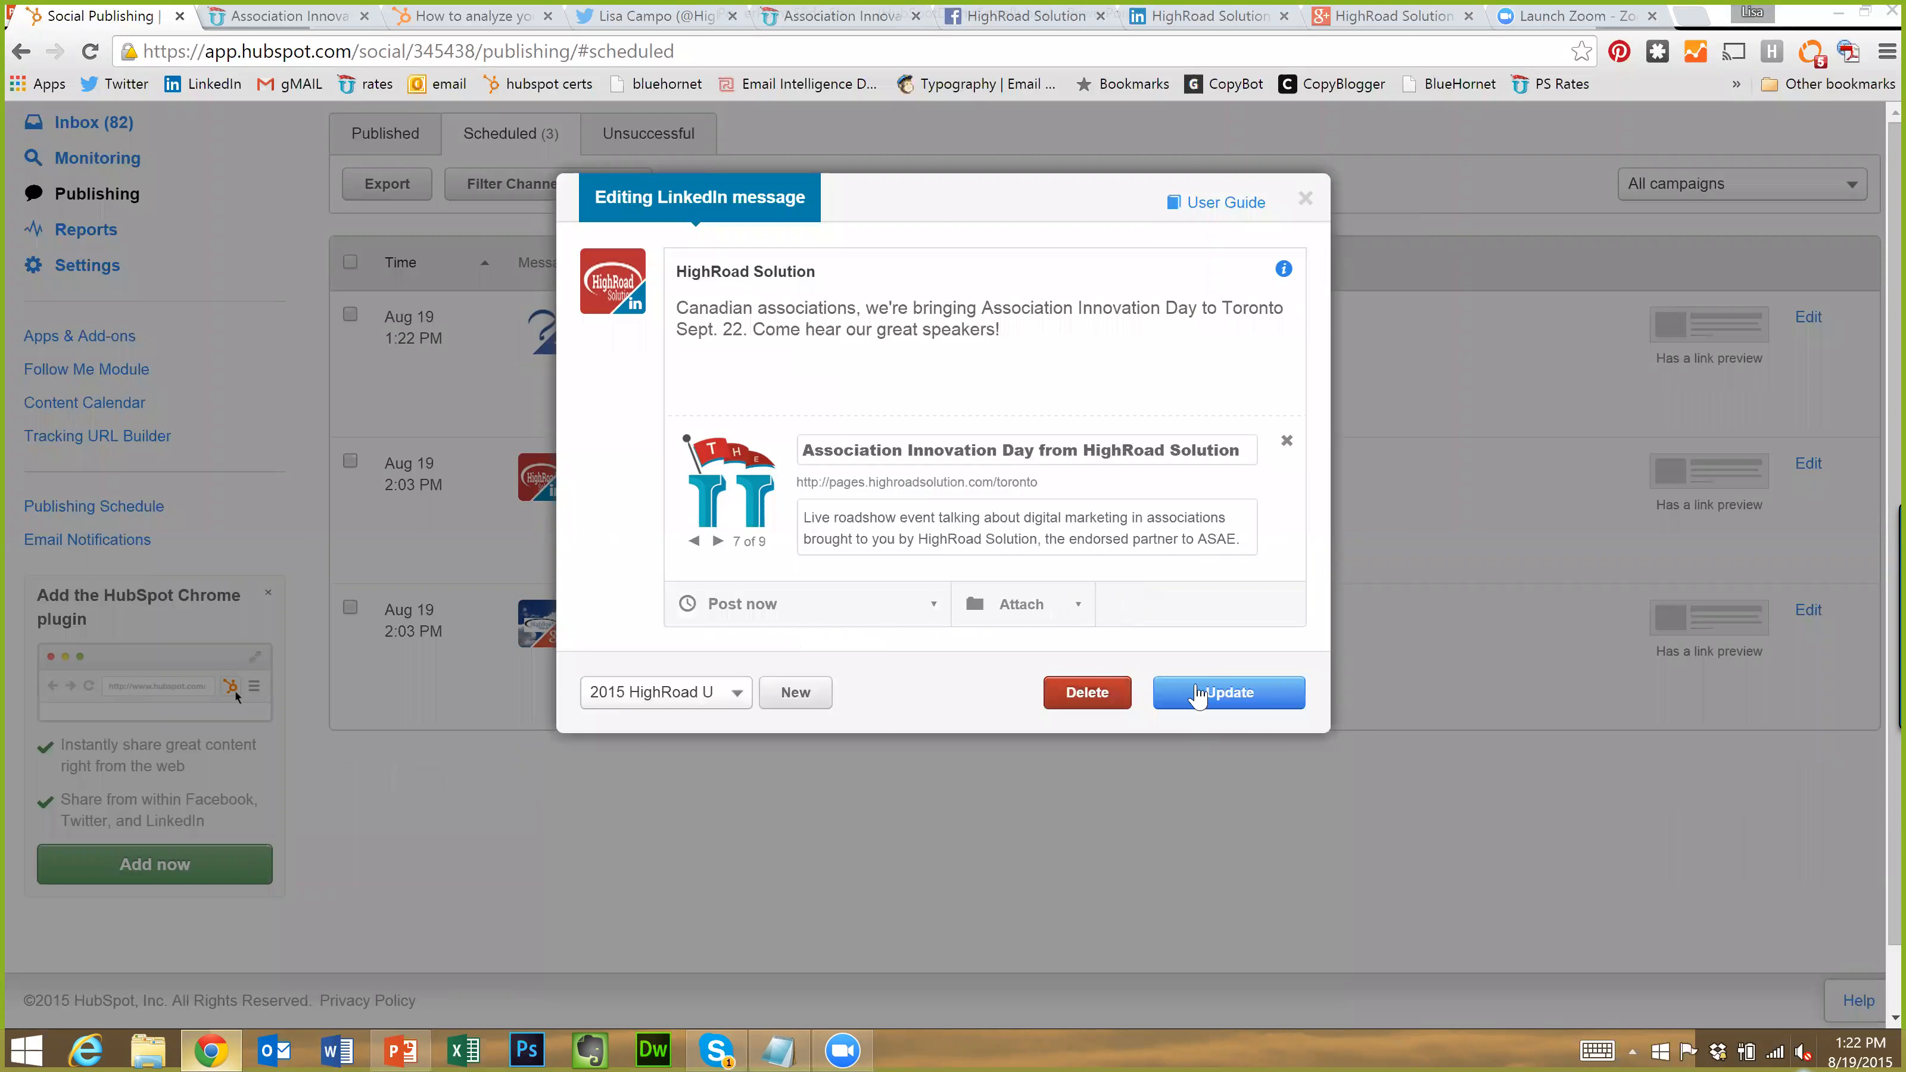
left_click(1264, 706)
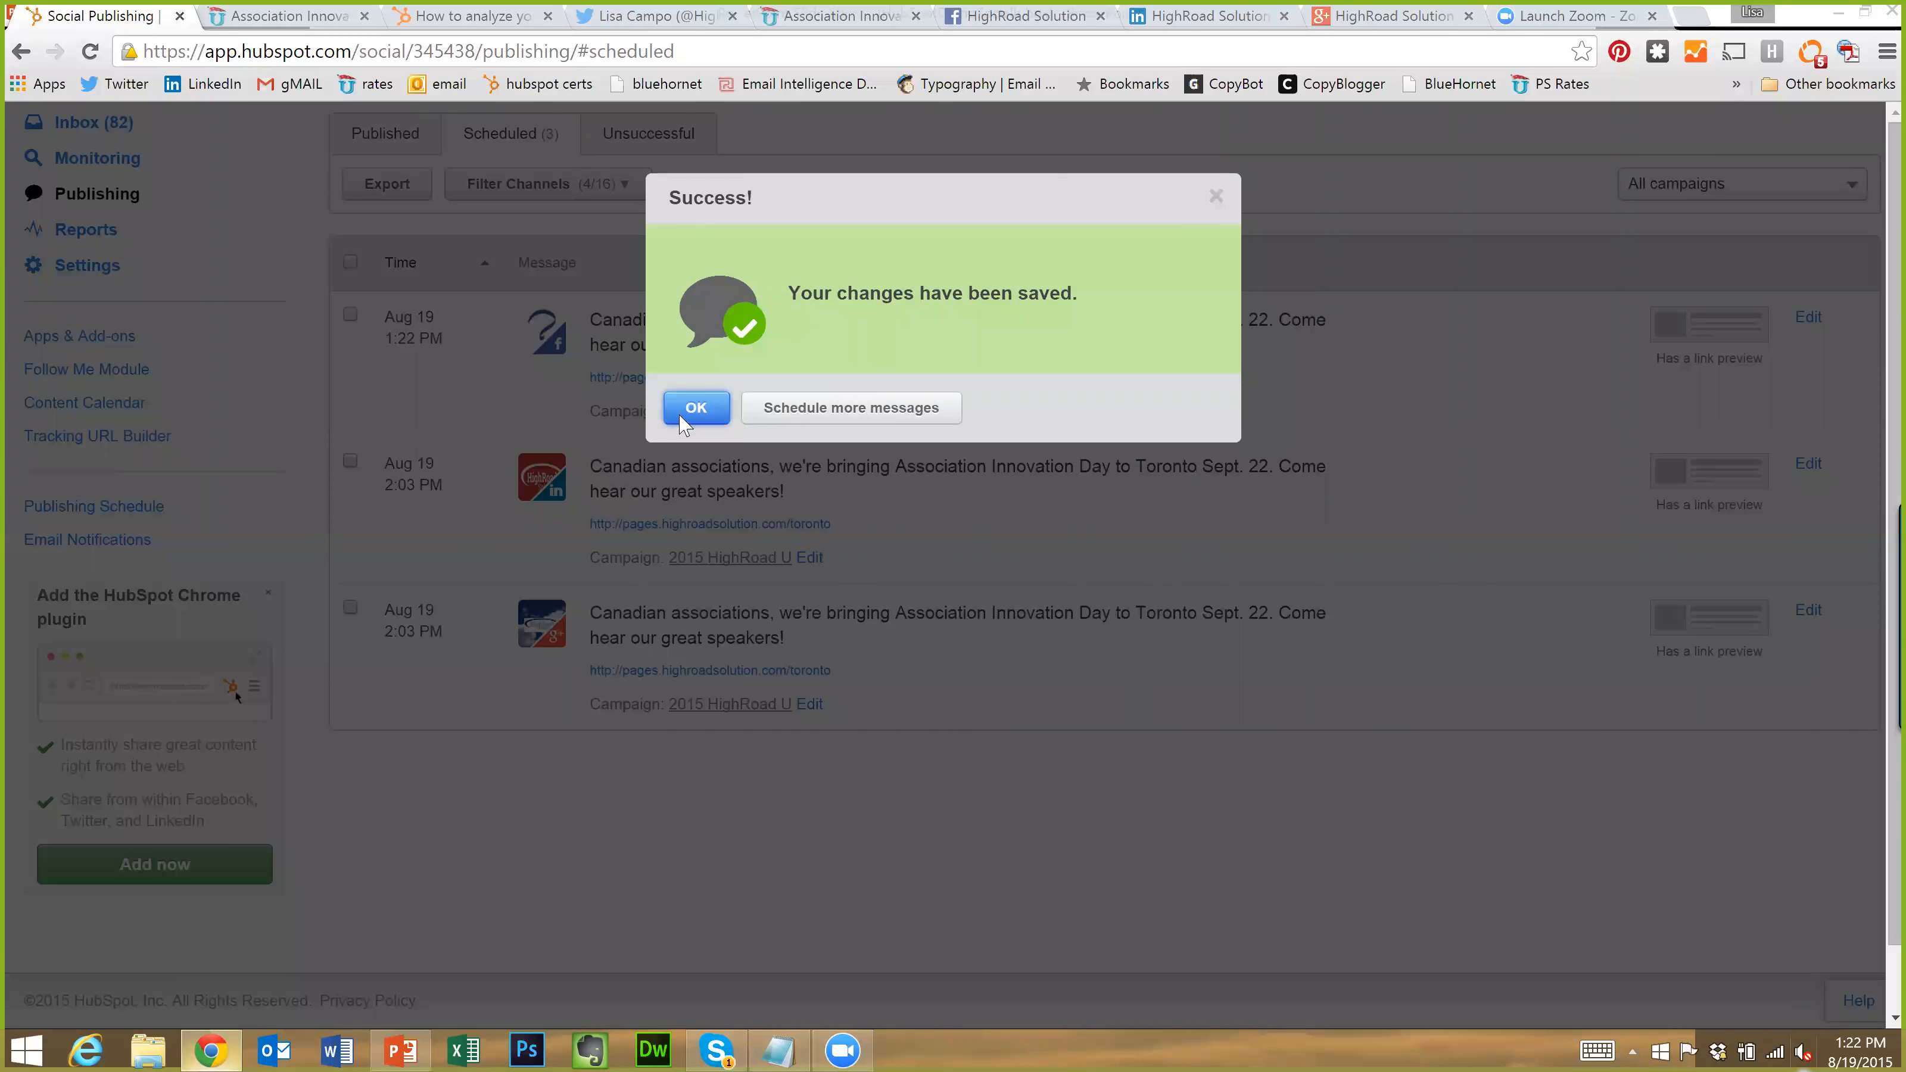
left_click(682, 418)
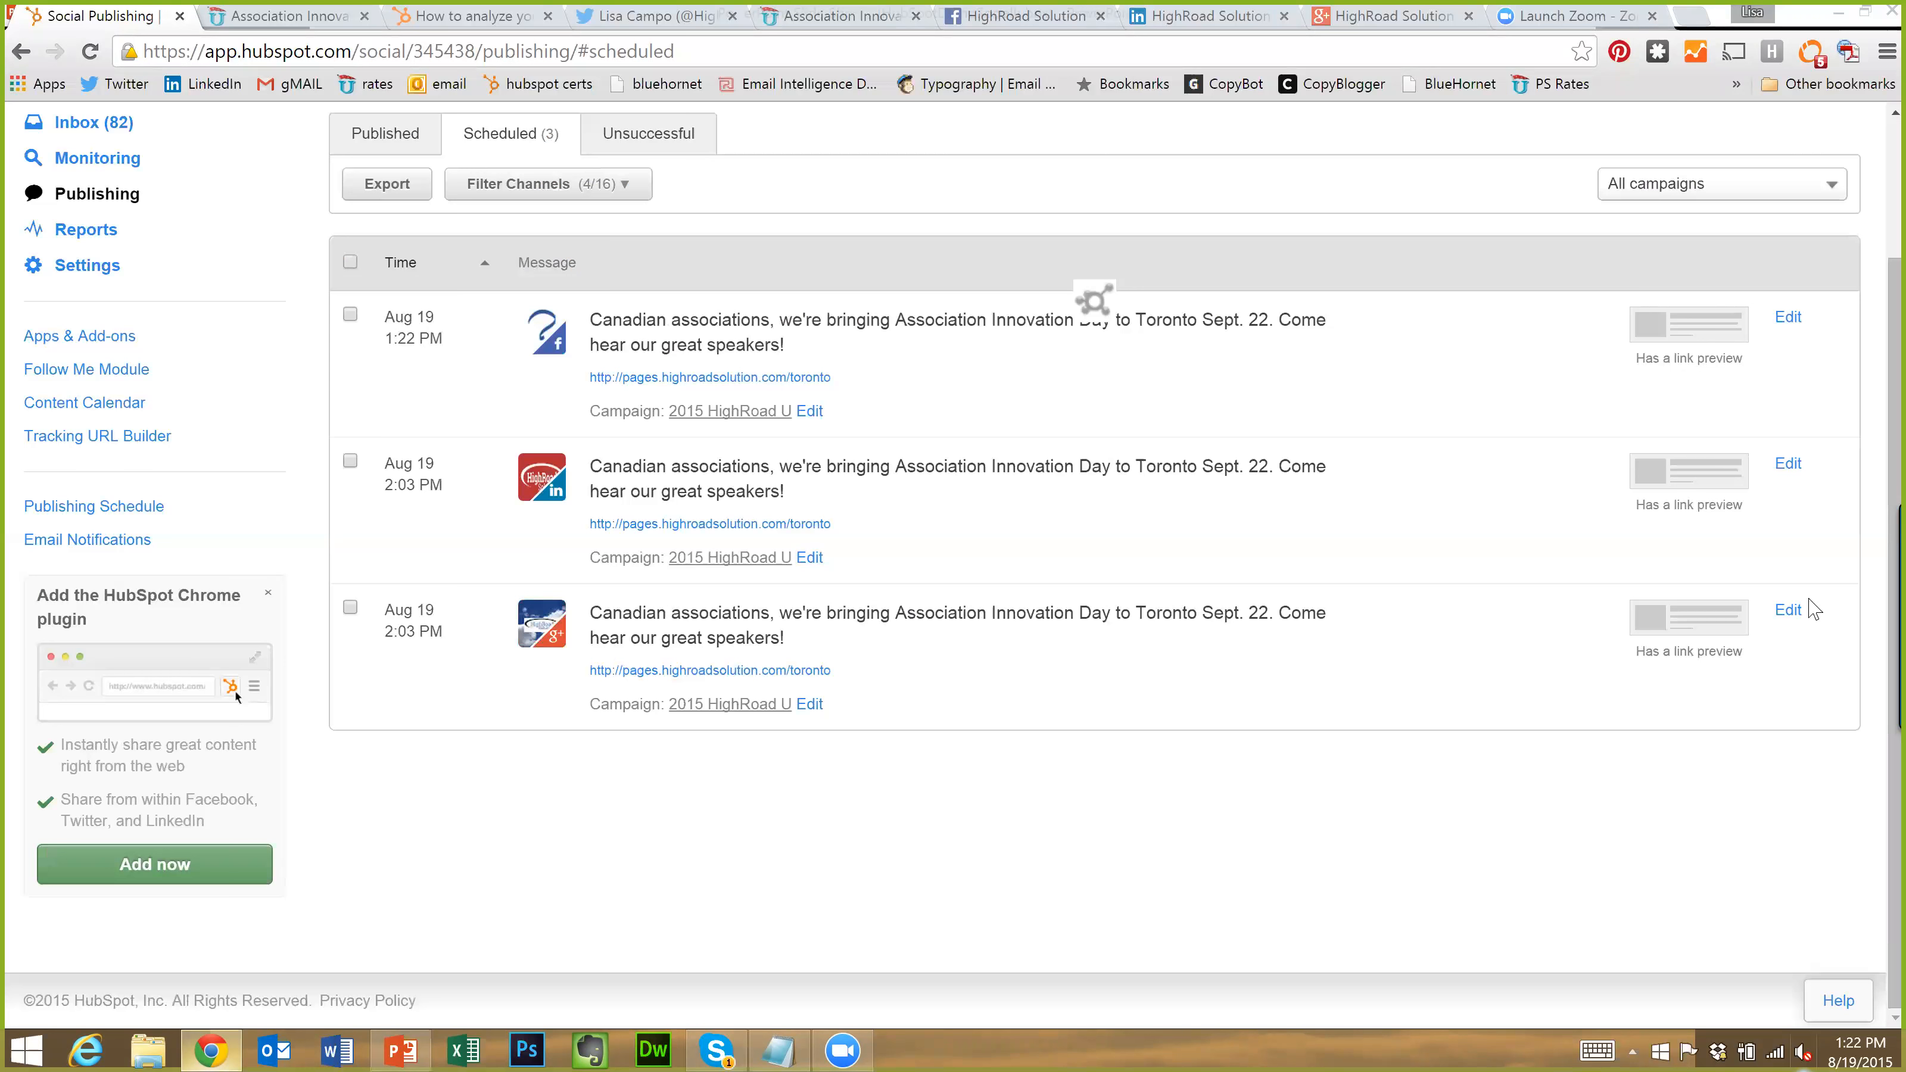
Switch the scheduled Google+ post to Post now and save the update
left_click(1788, 464)
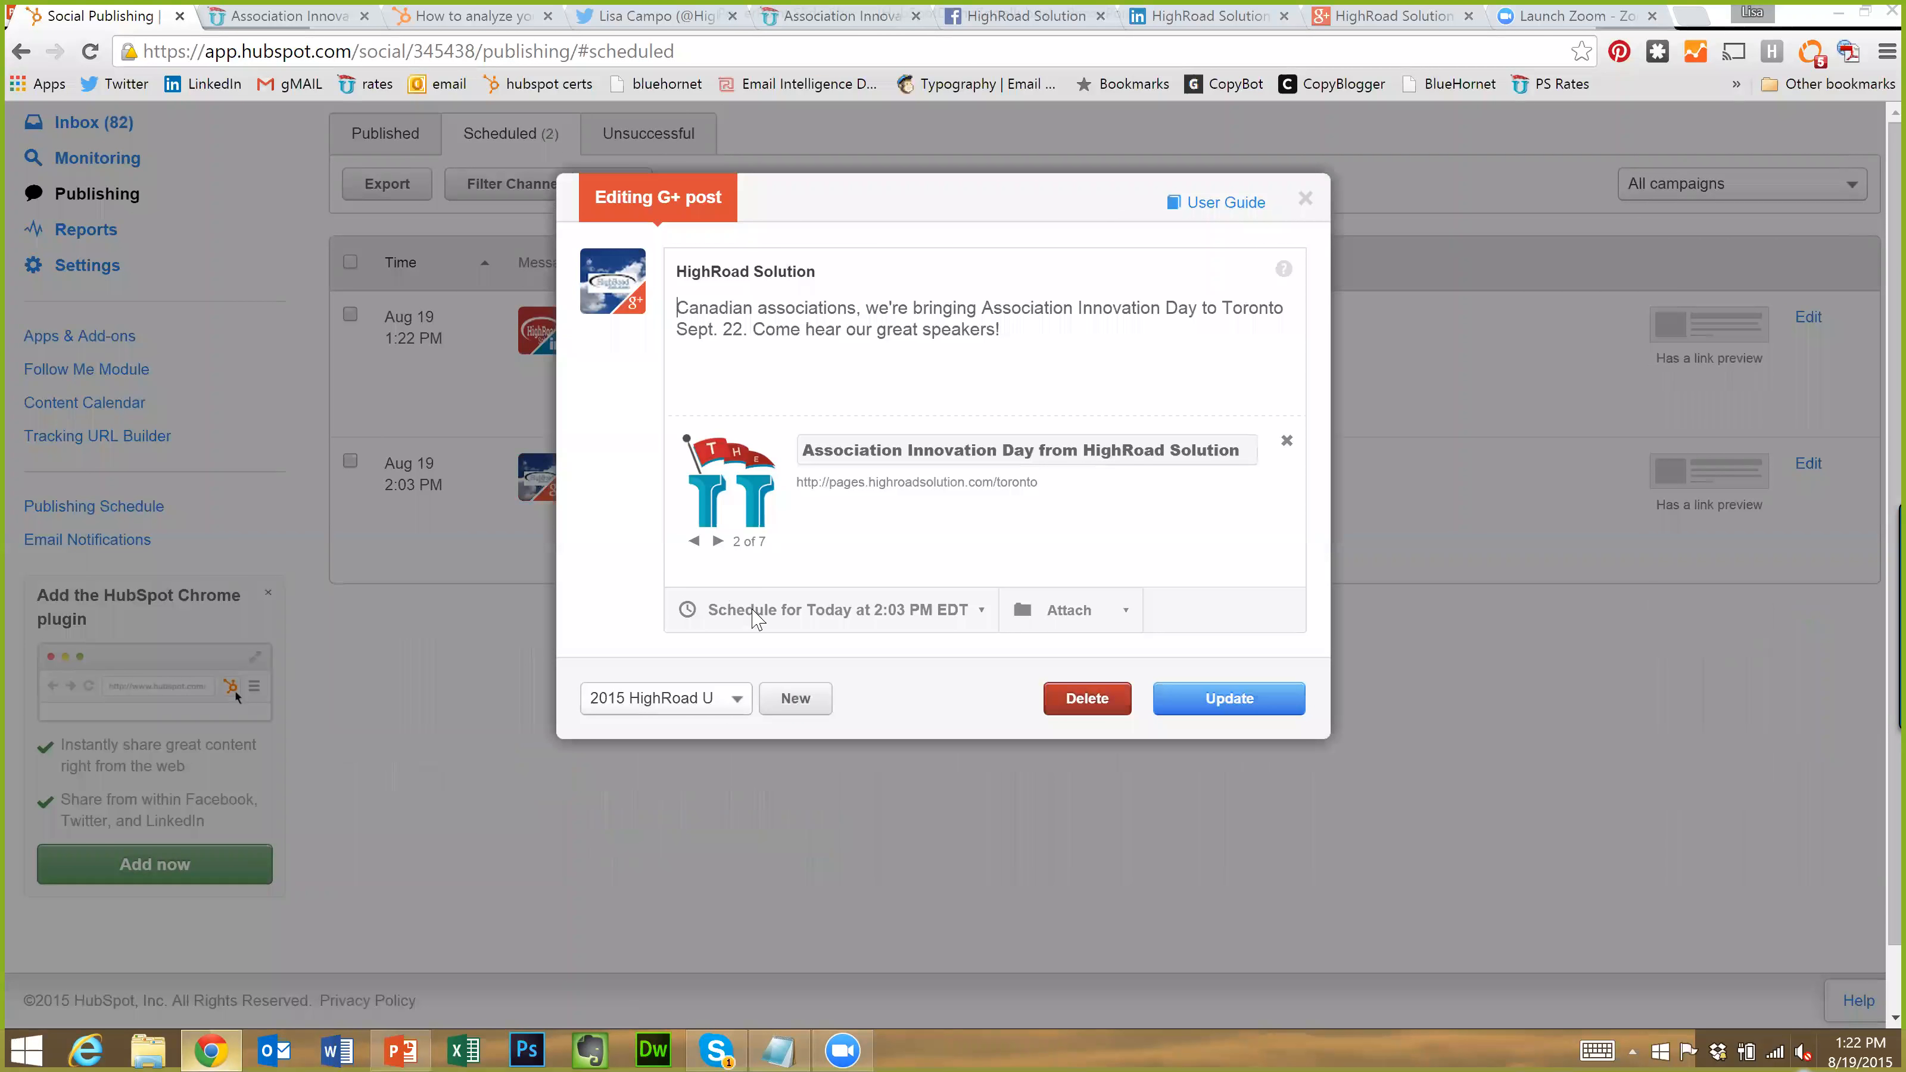
left_click(835, 612)
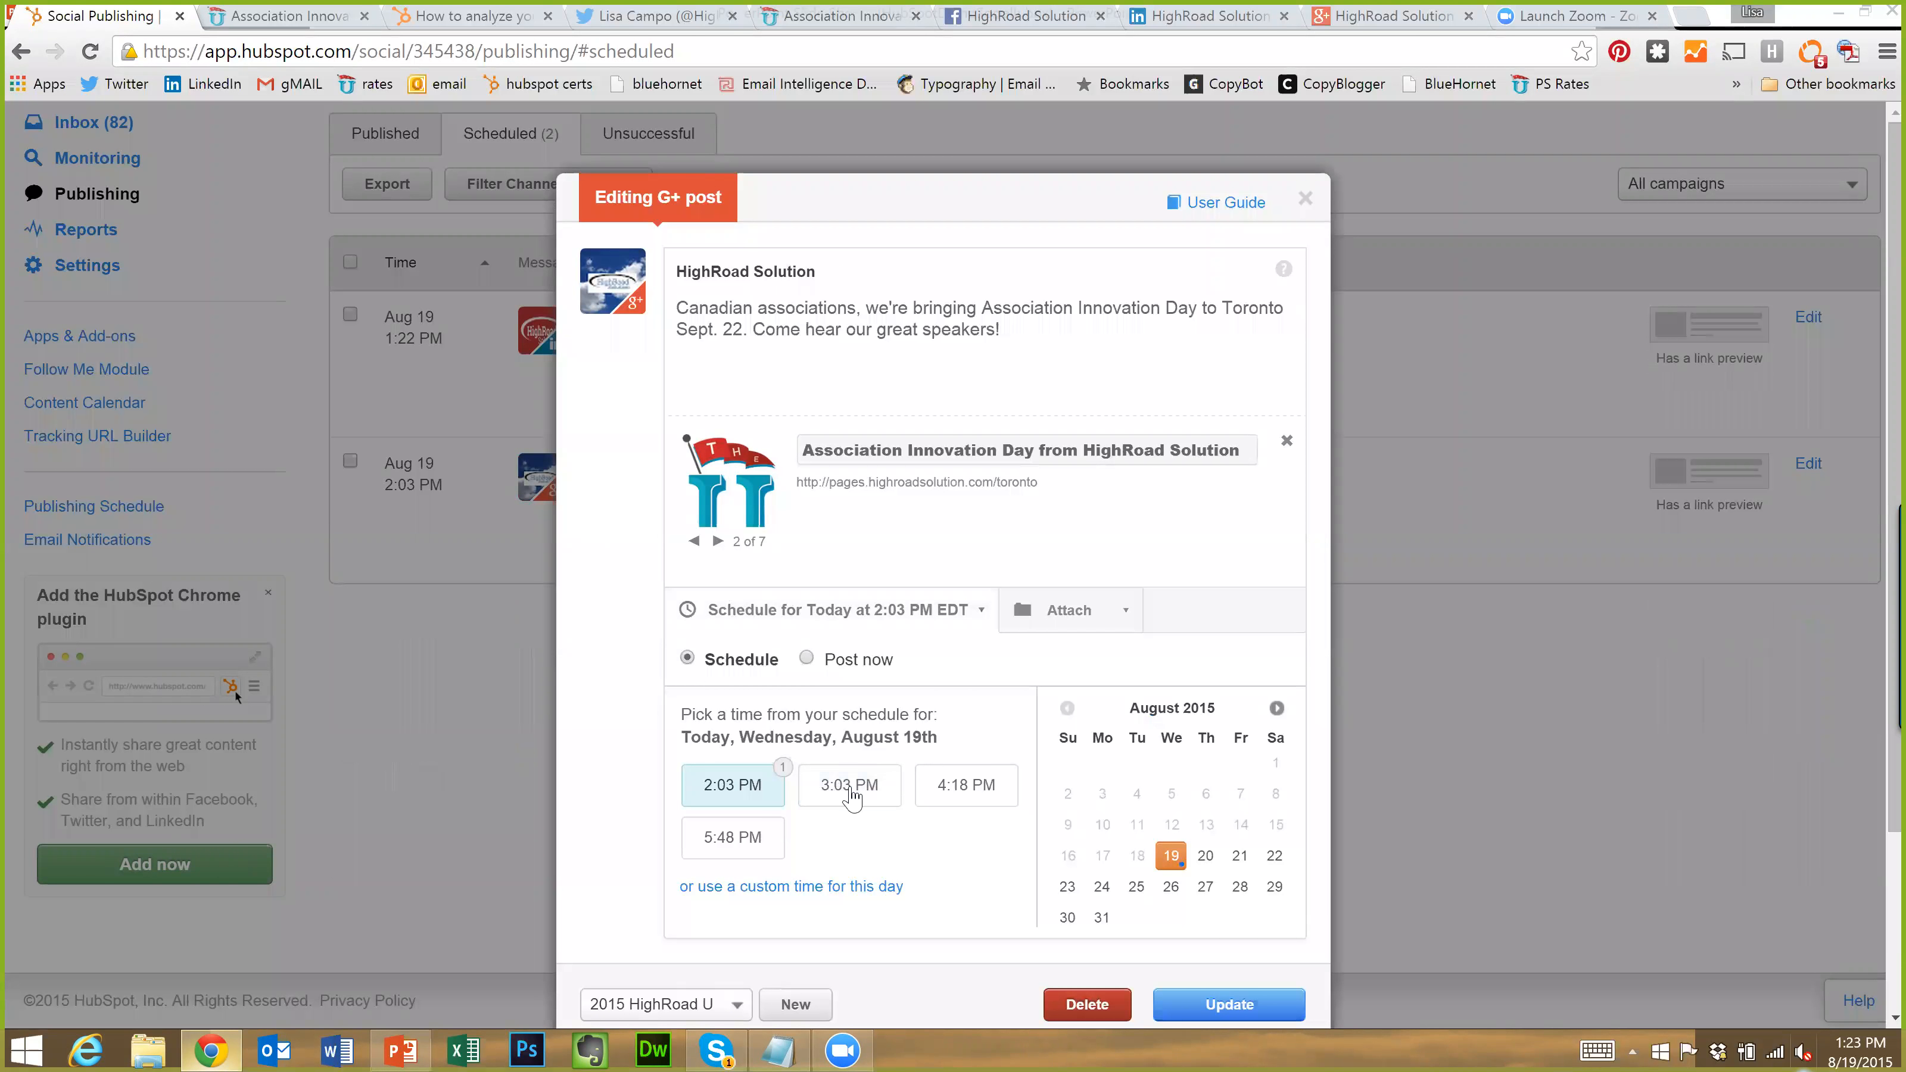
left_click(833, 661)
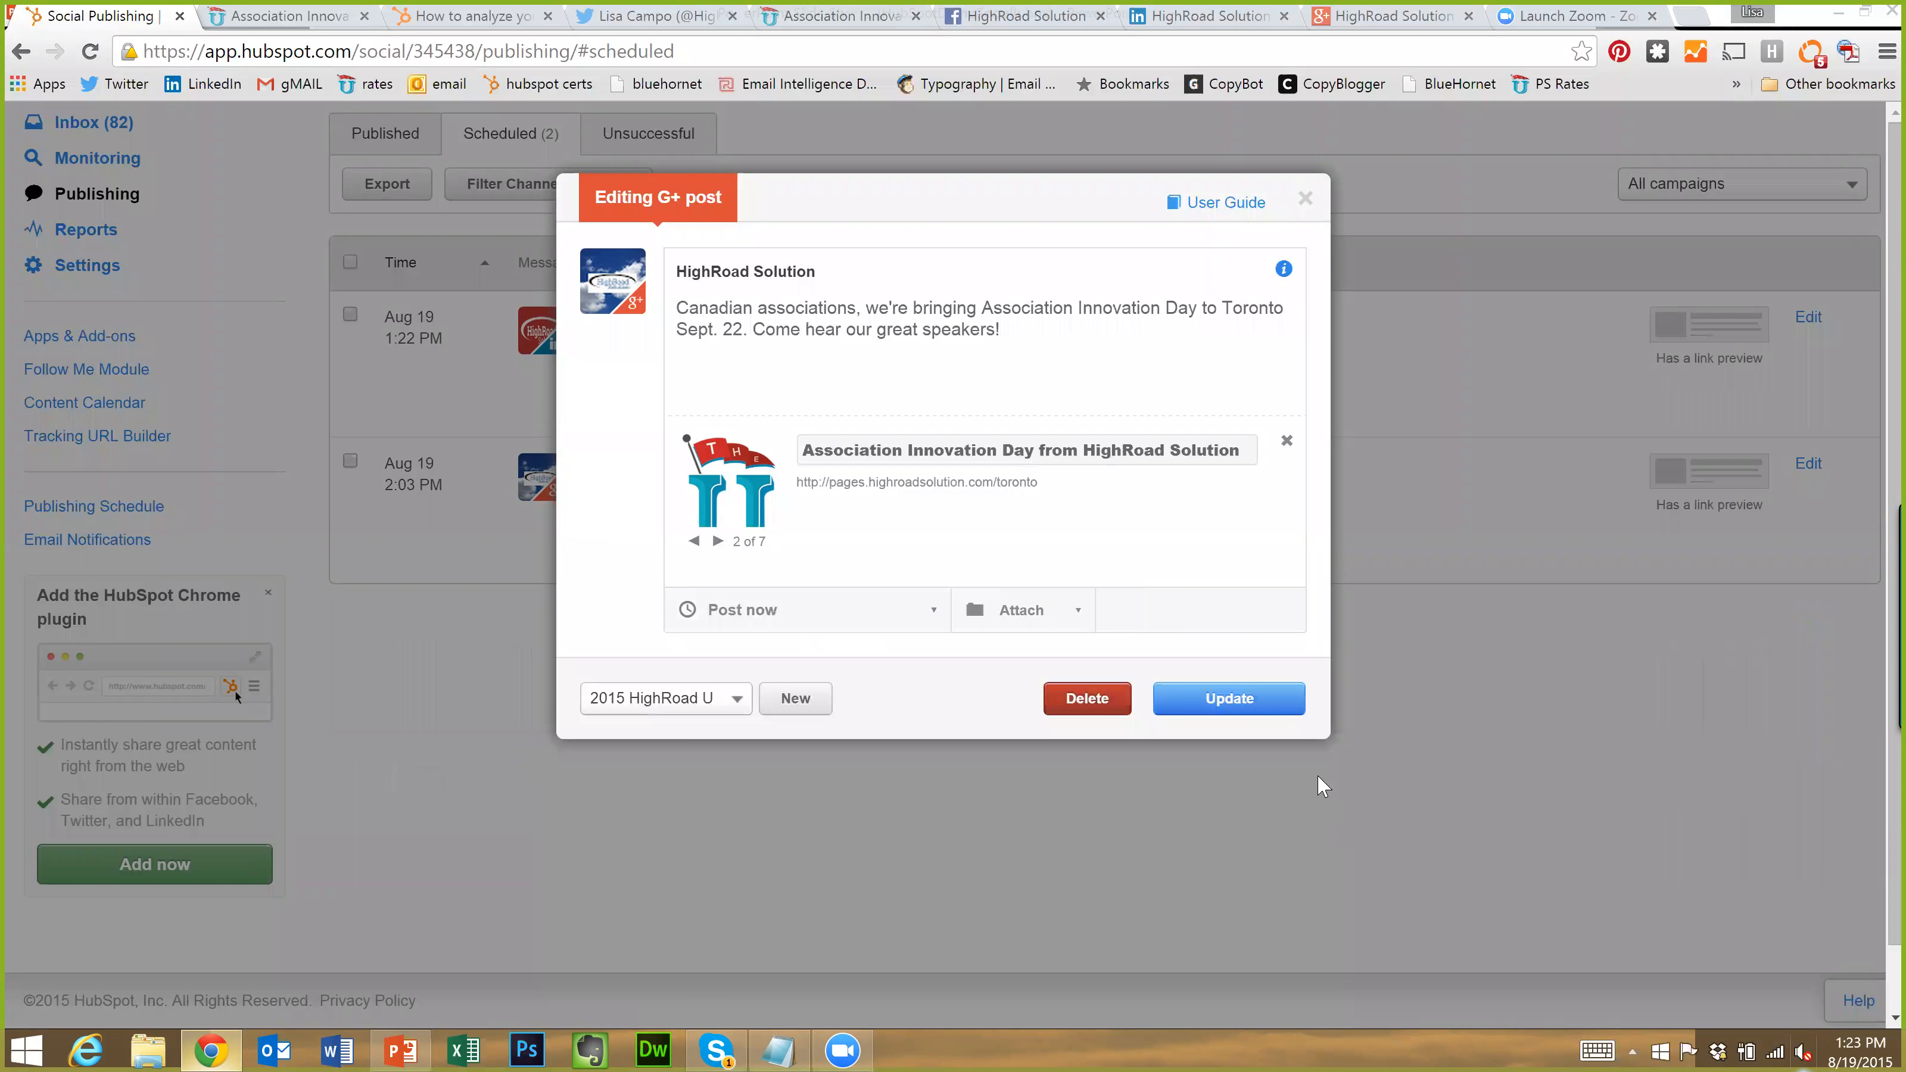
left_click(1254, 709)
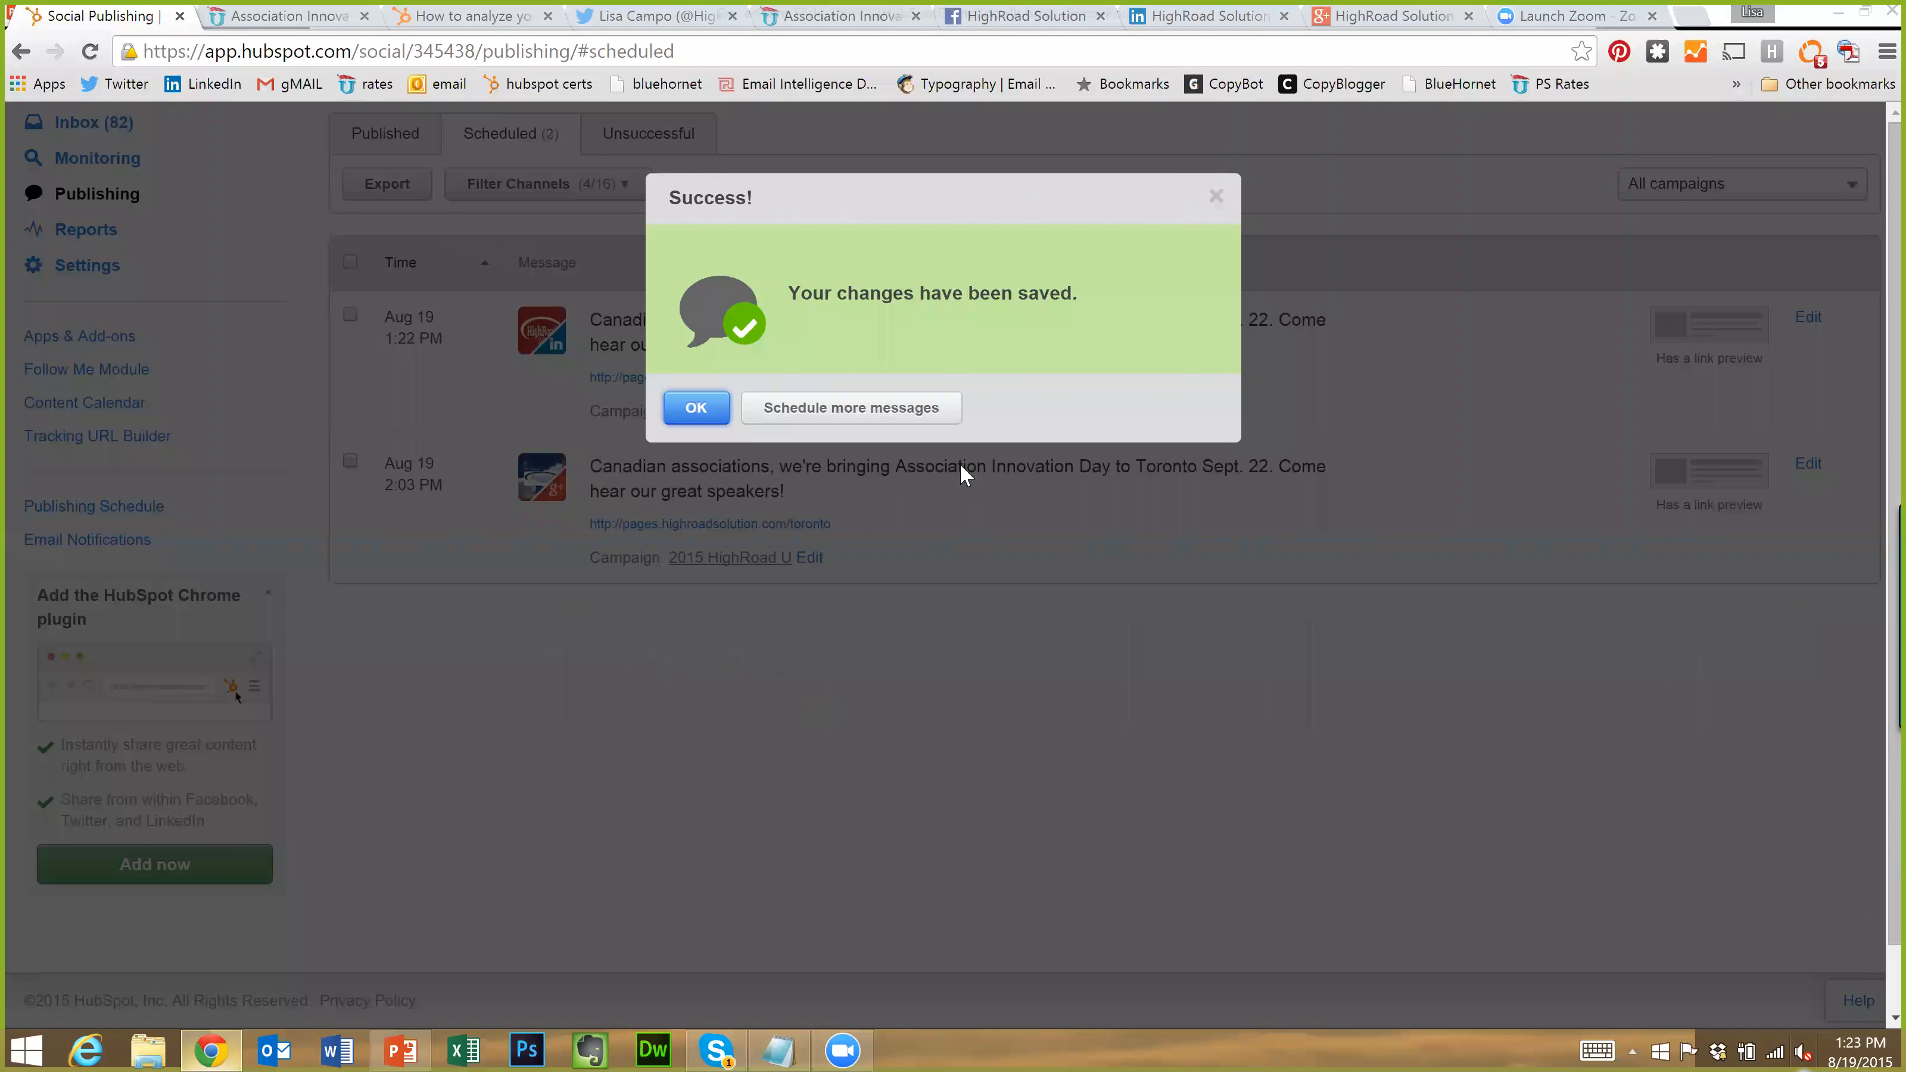
left_click(961, 465)
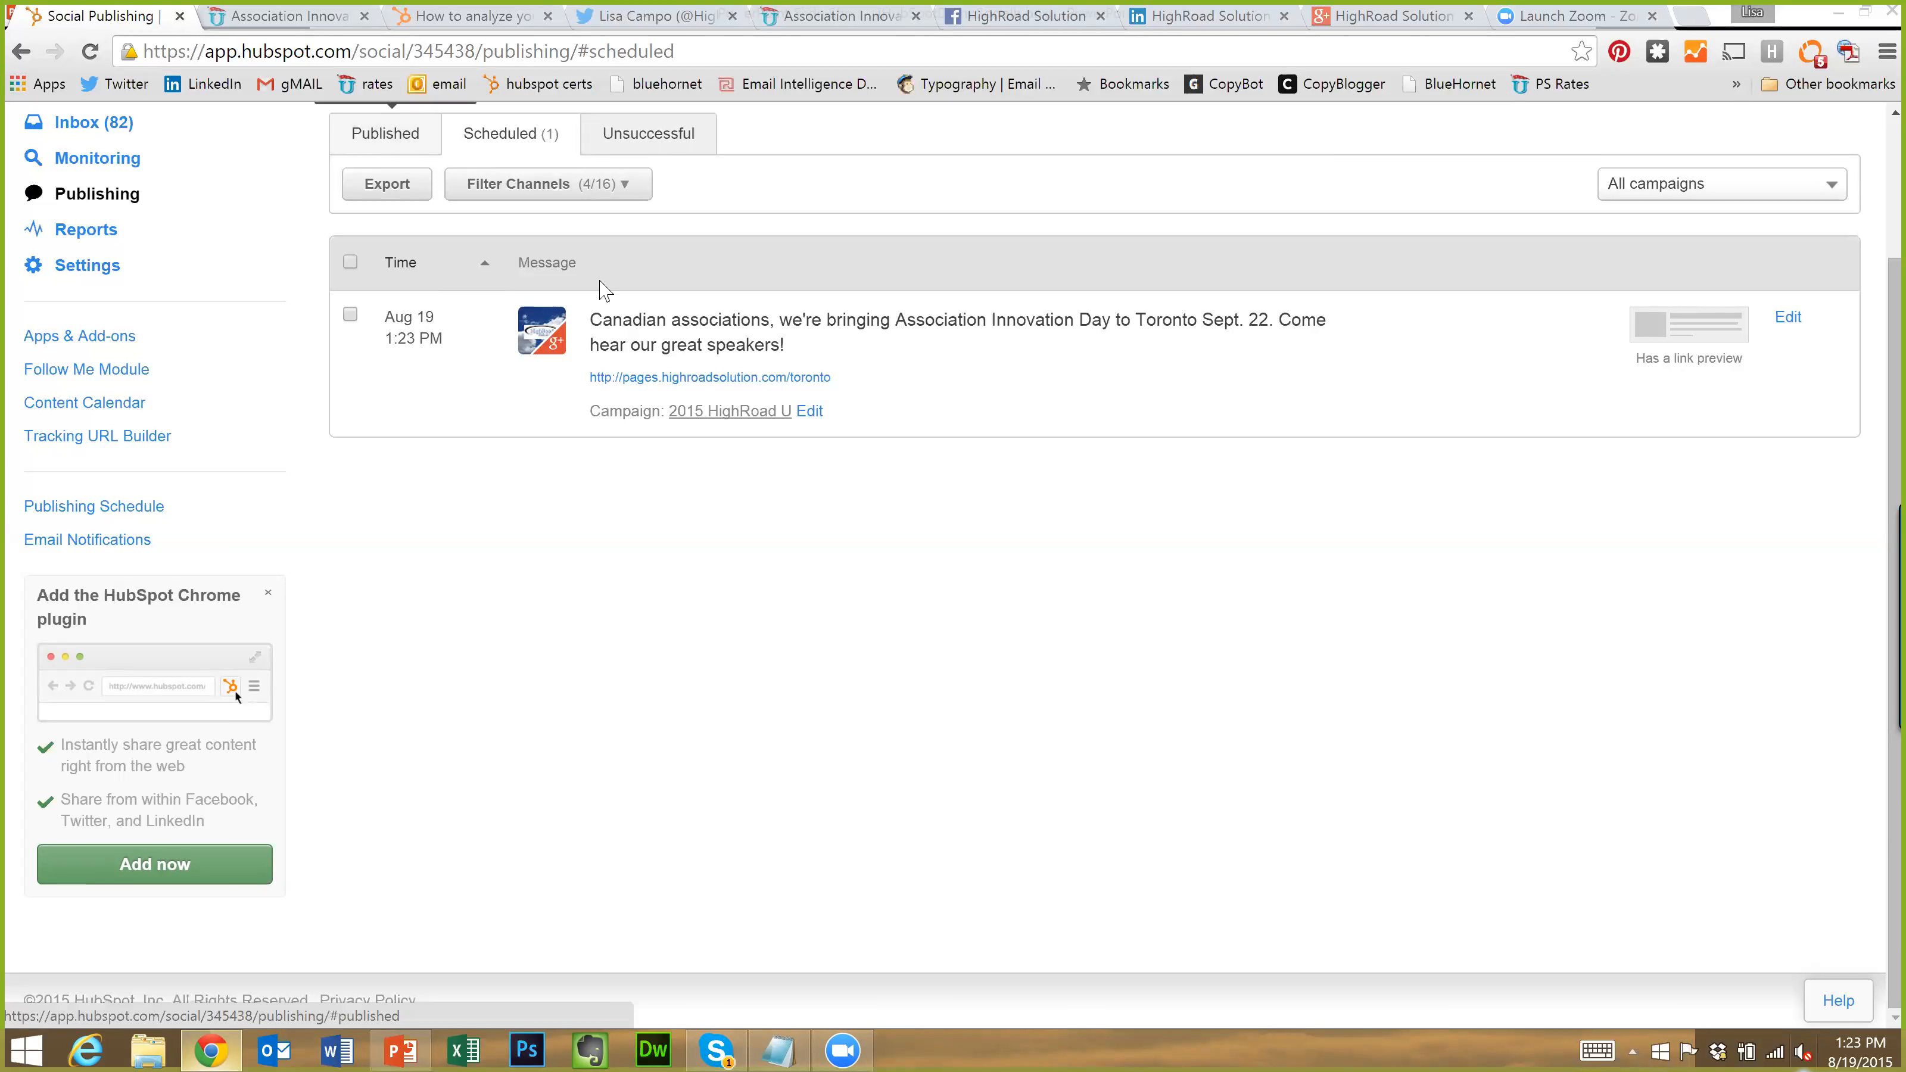
Open the list of published messages and review the newly sent Association Innovation Day messages
left_click(373, 140)
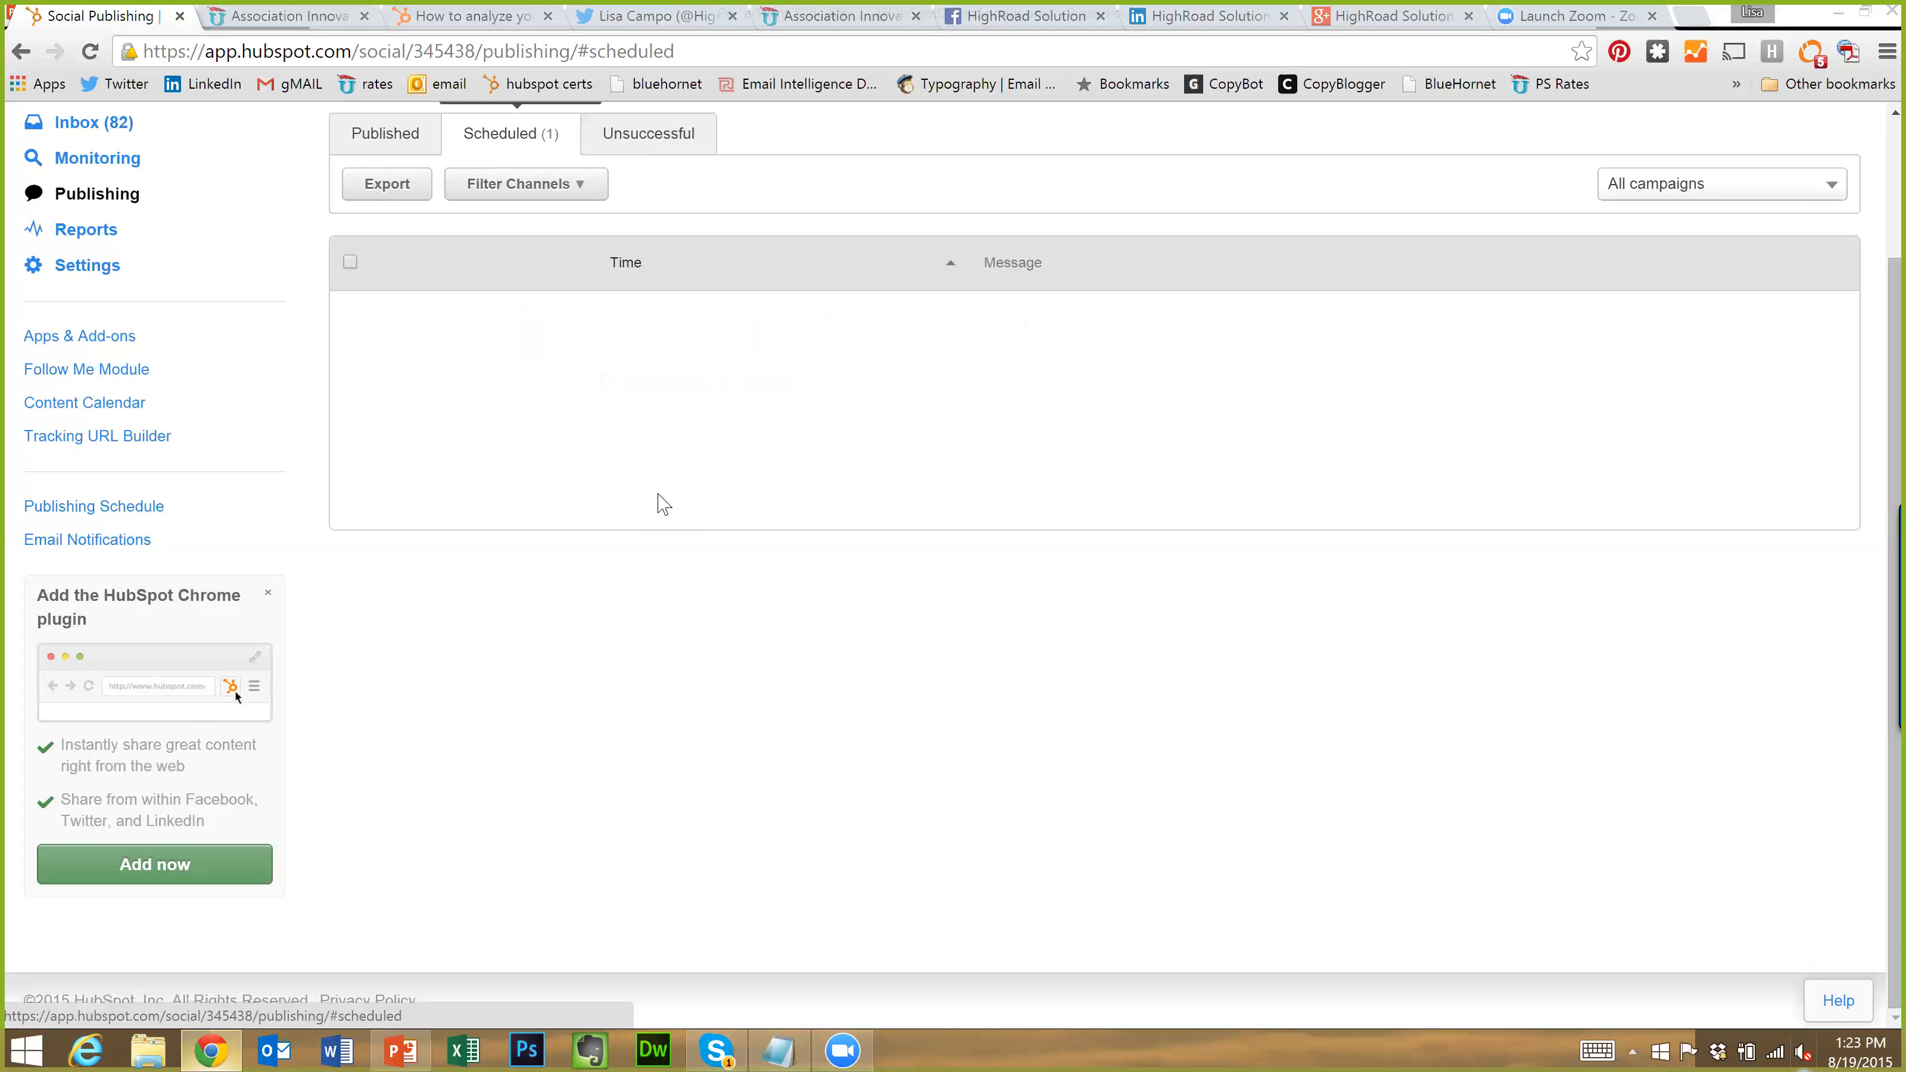
left_click(390, 139)
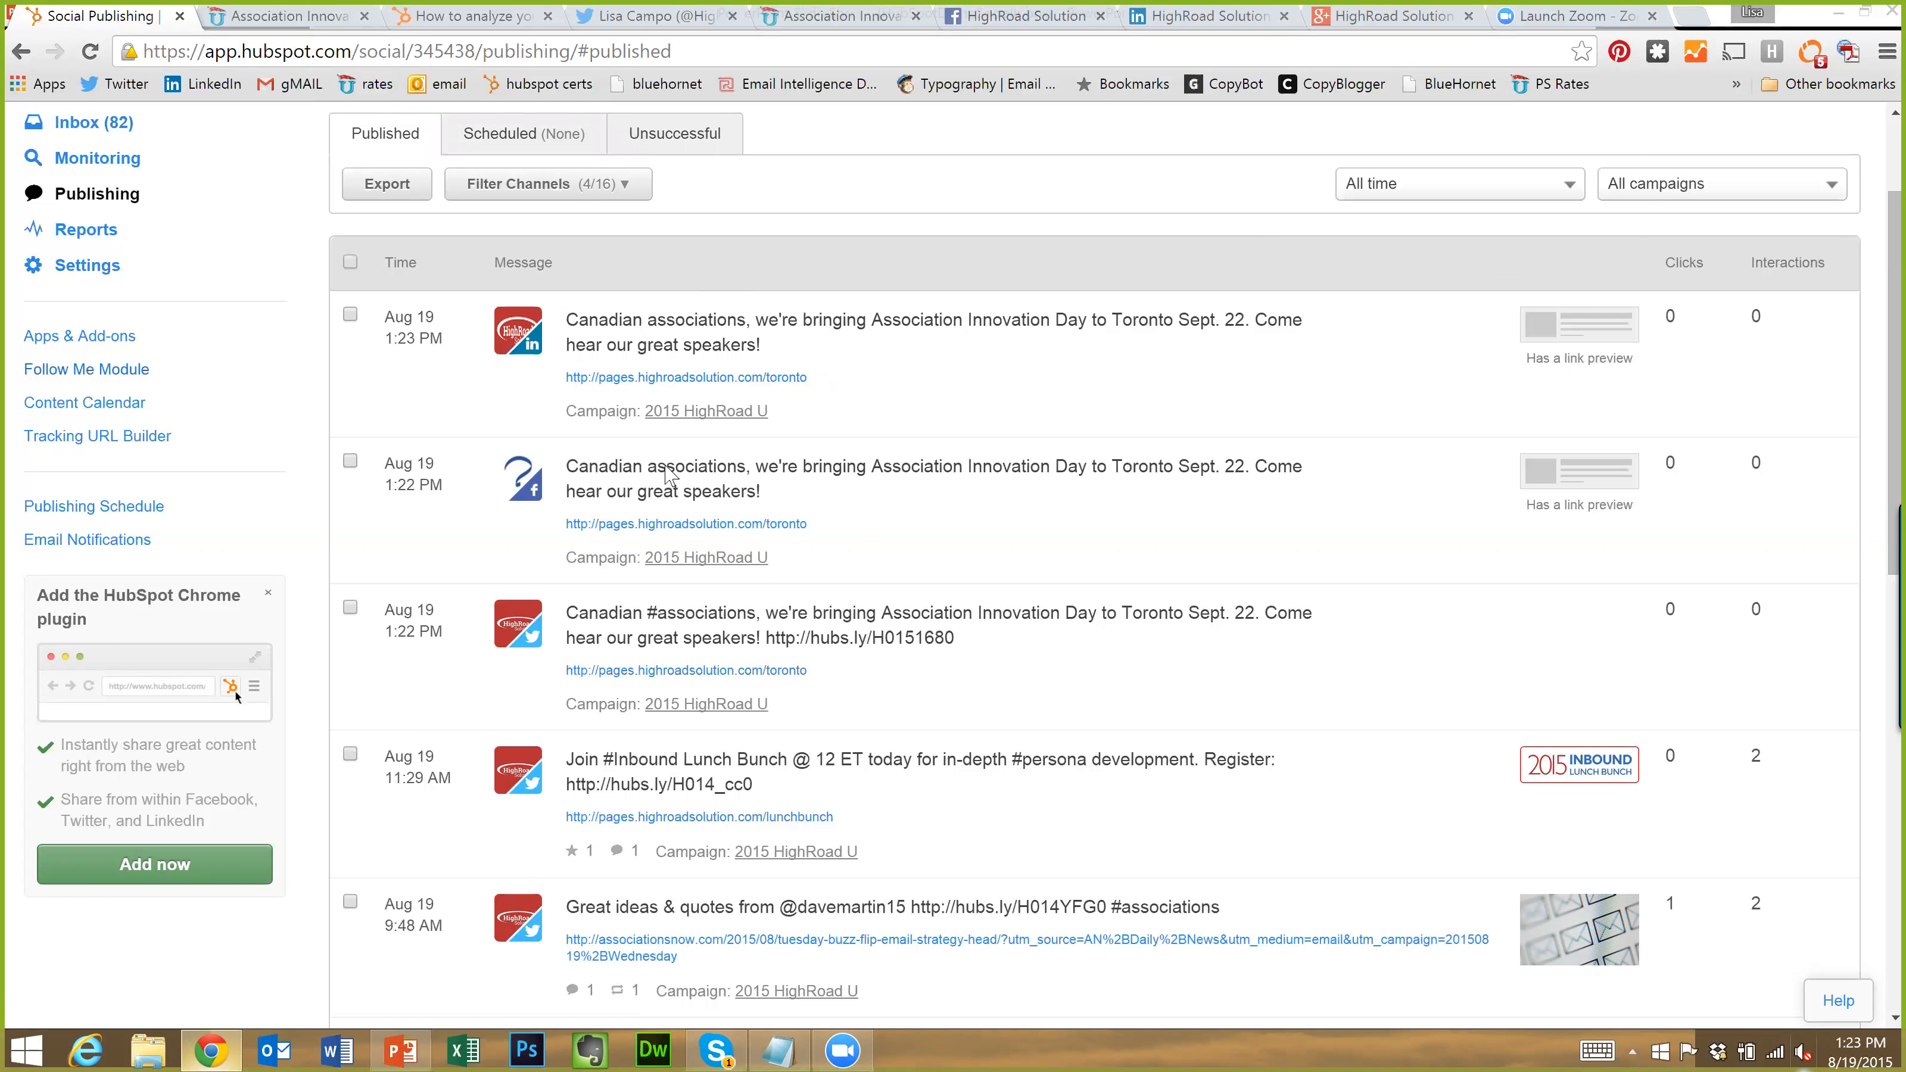
scroll(436, 96, "up", 3)
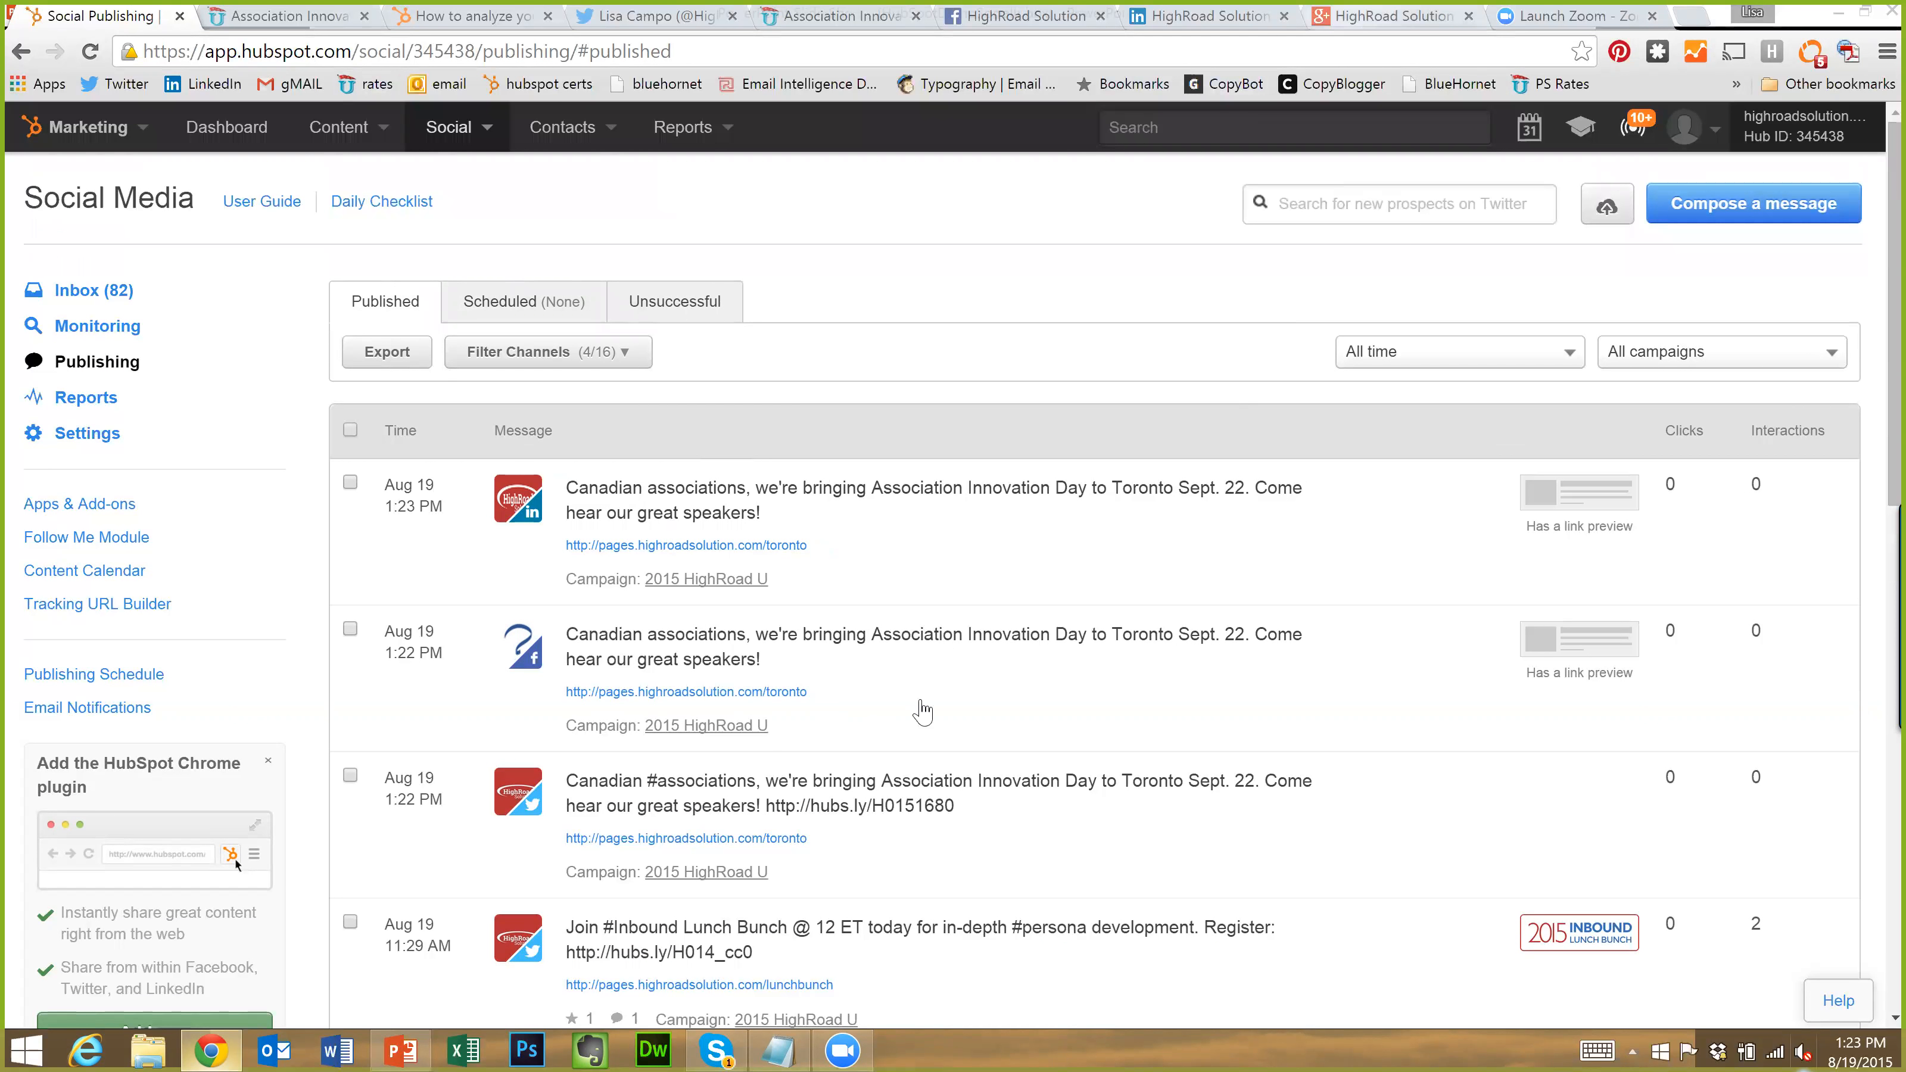
Check HighRoad Solution's Google+ page for the Association Innovation Day post, and close that page
left_click(1447, 23)
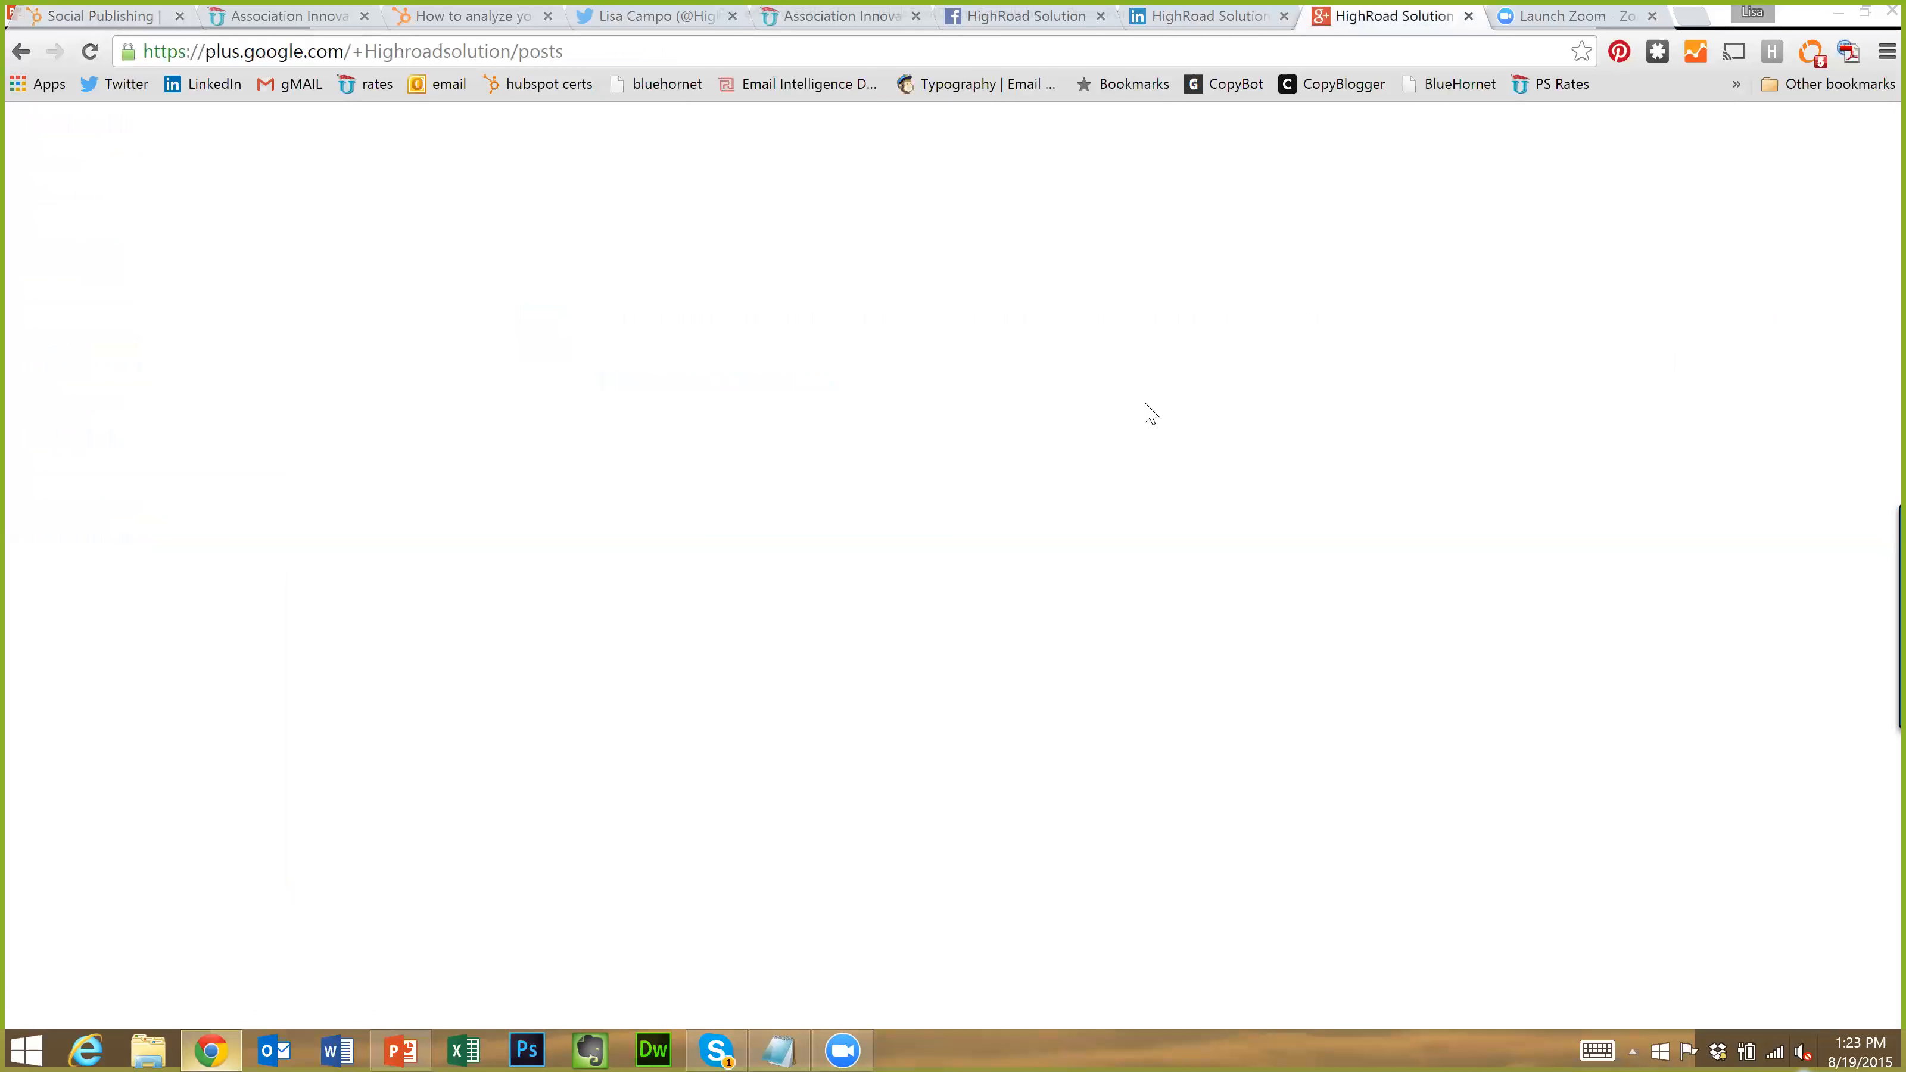
scroll(416, 411, "down", 2)
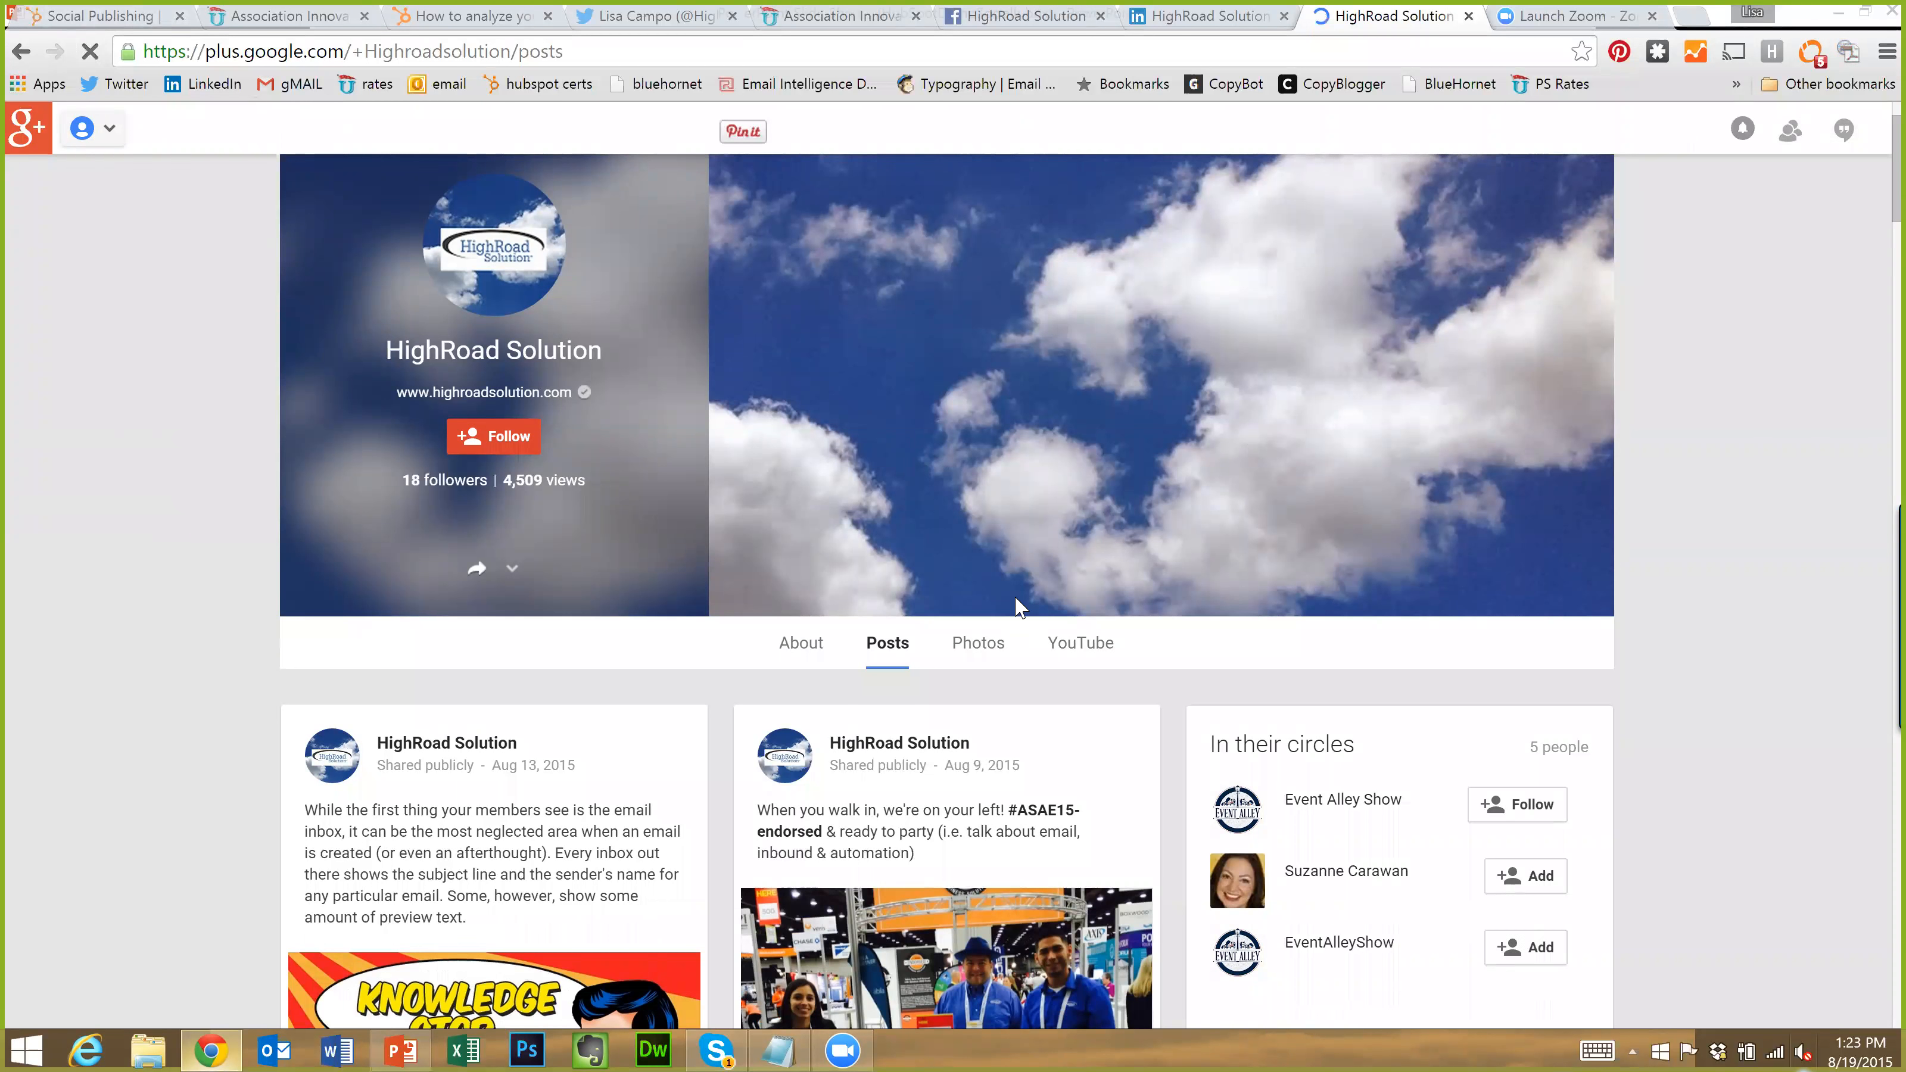
scroll(983, 592, "down", 5)
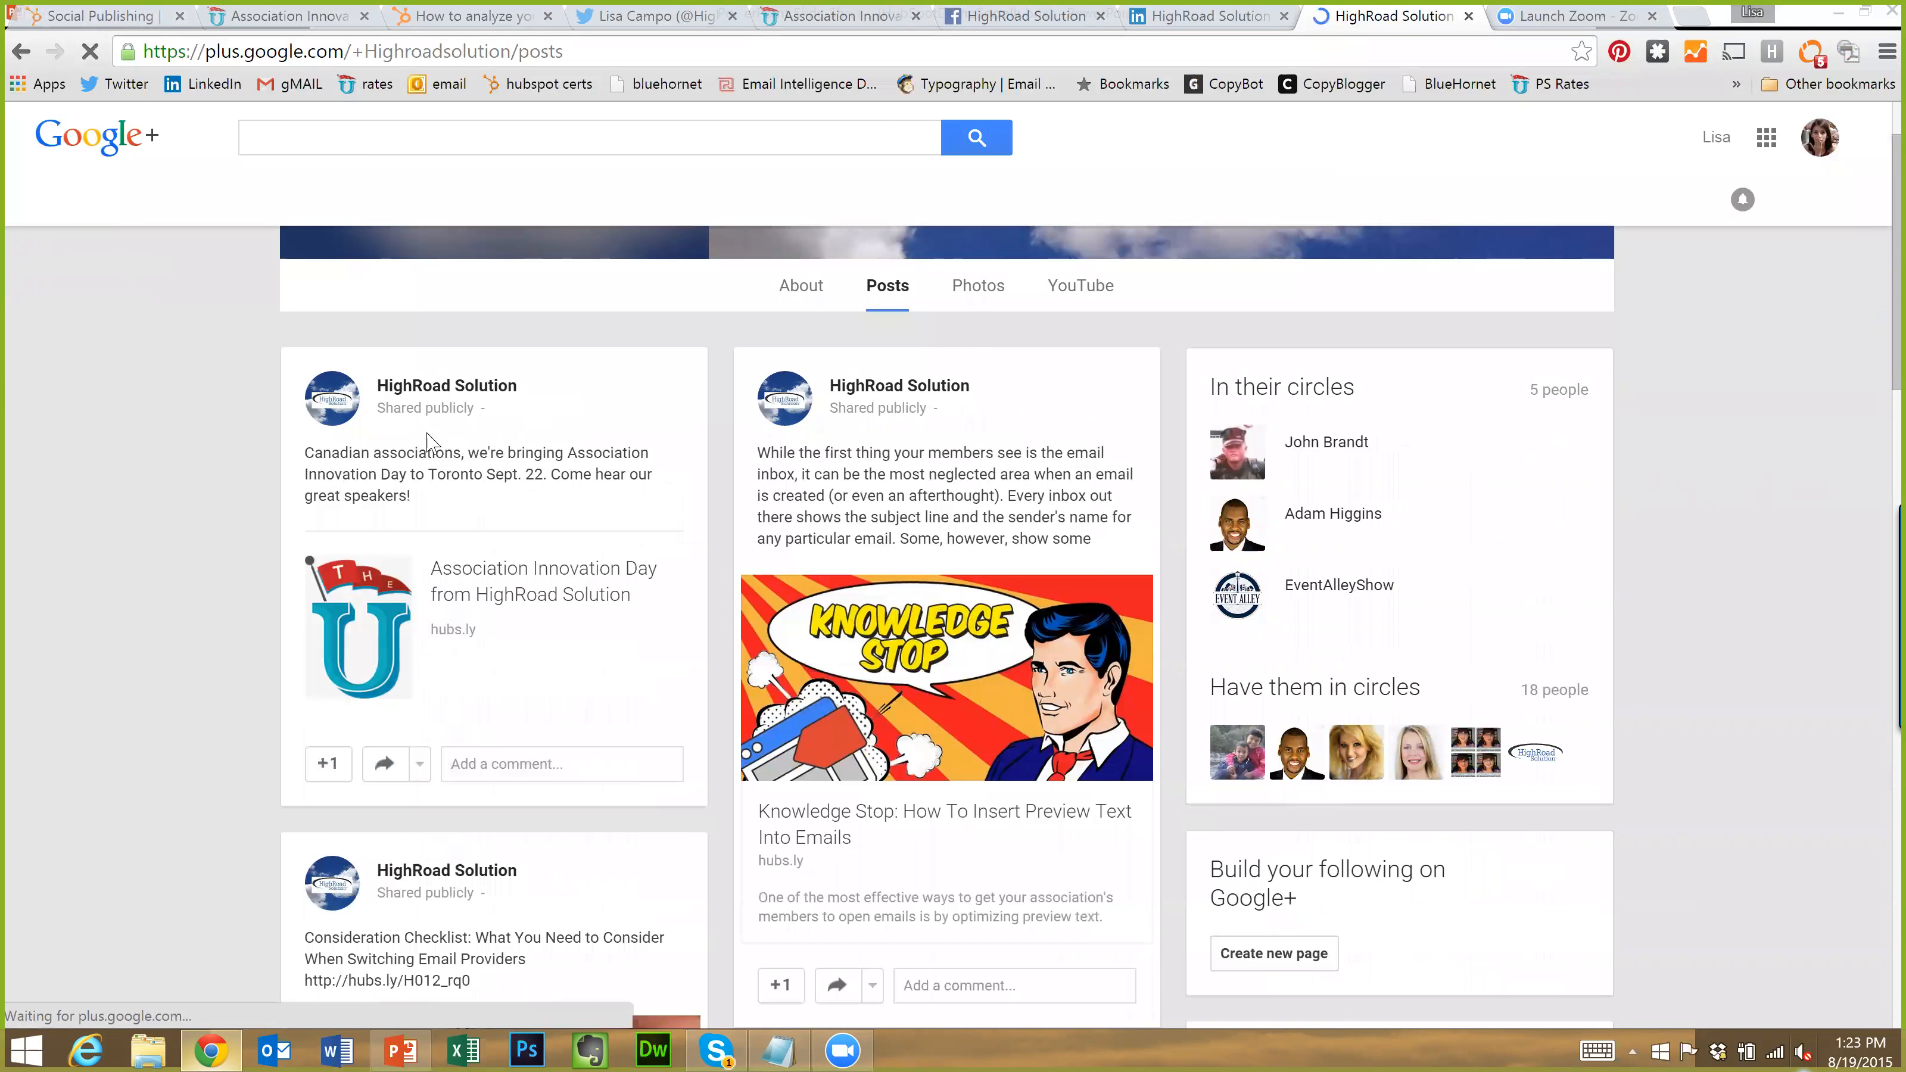
scroll(501, 569, "up", 4)
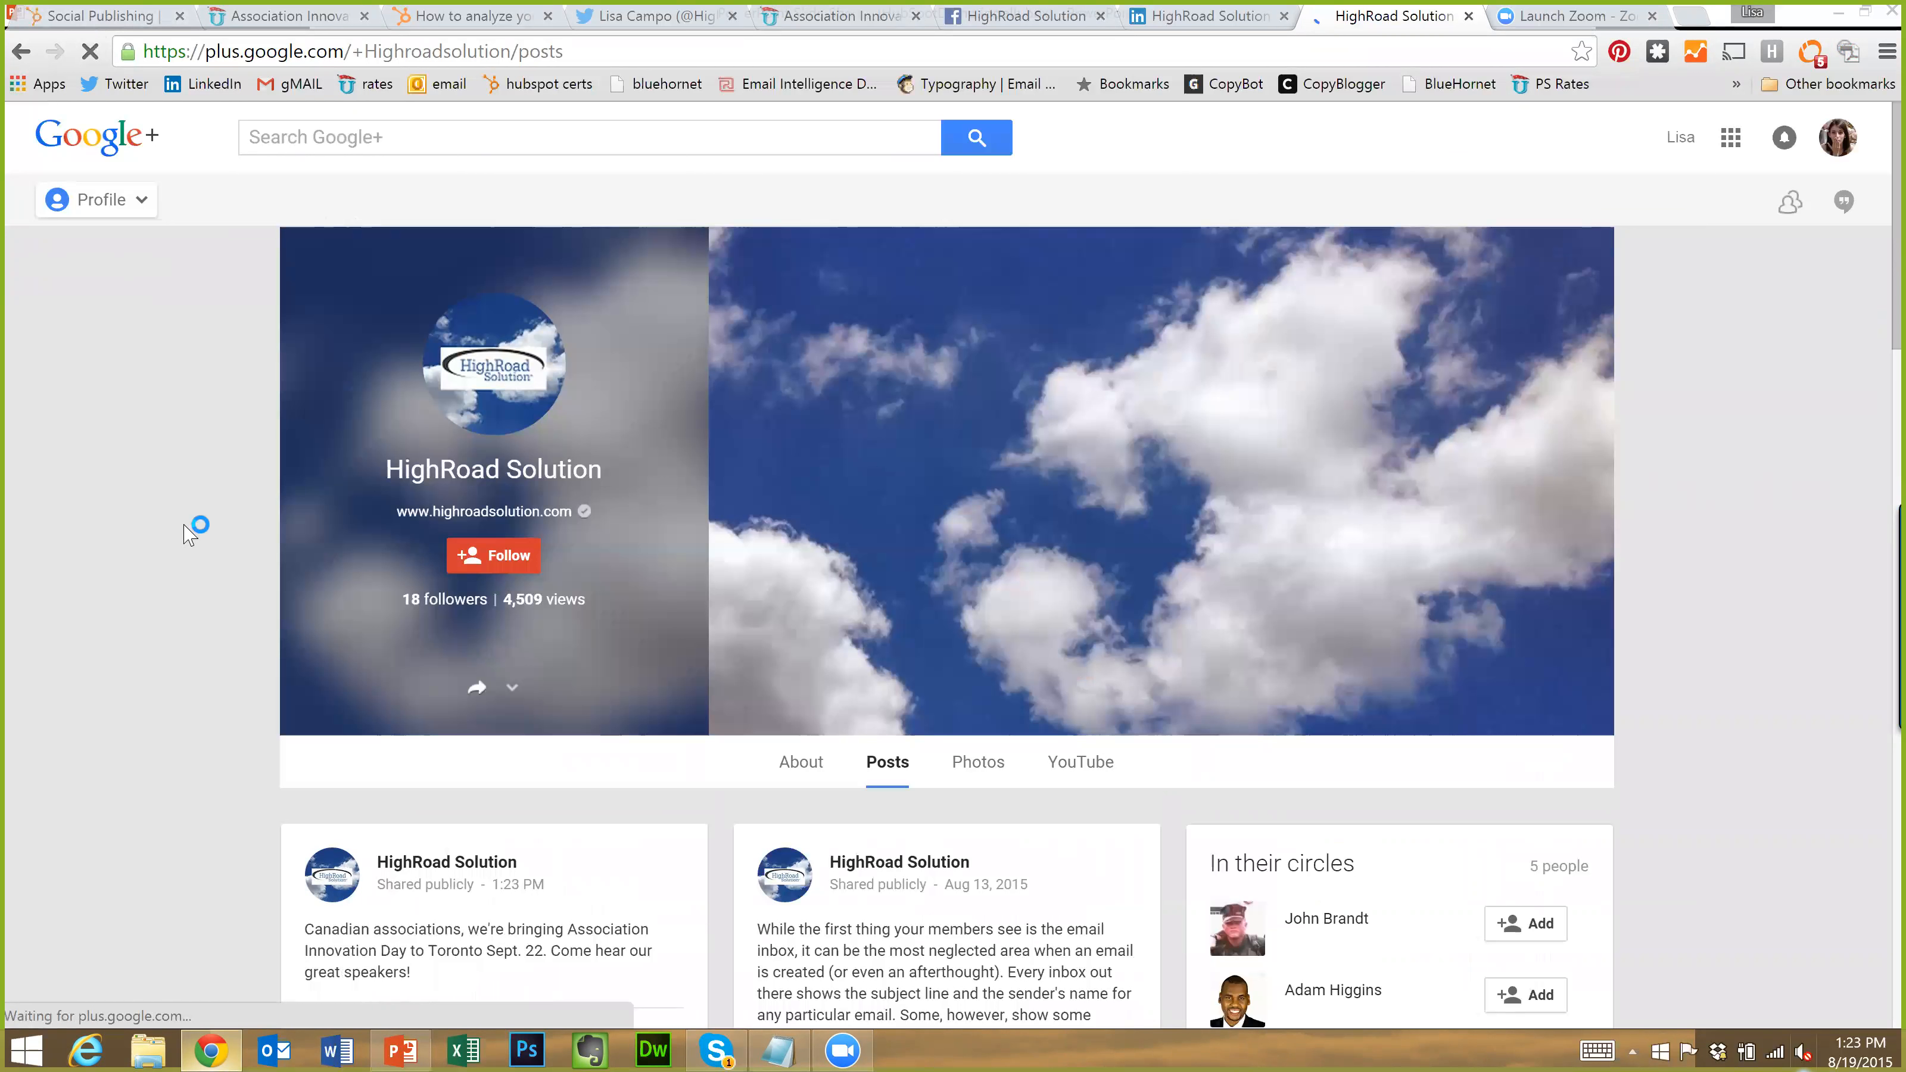
scroll(512, 514, "down", 10)
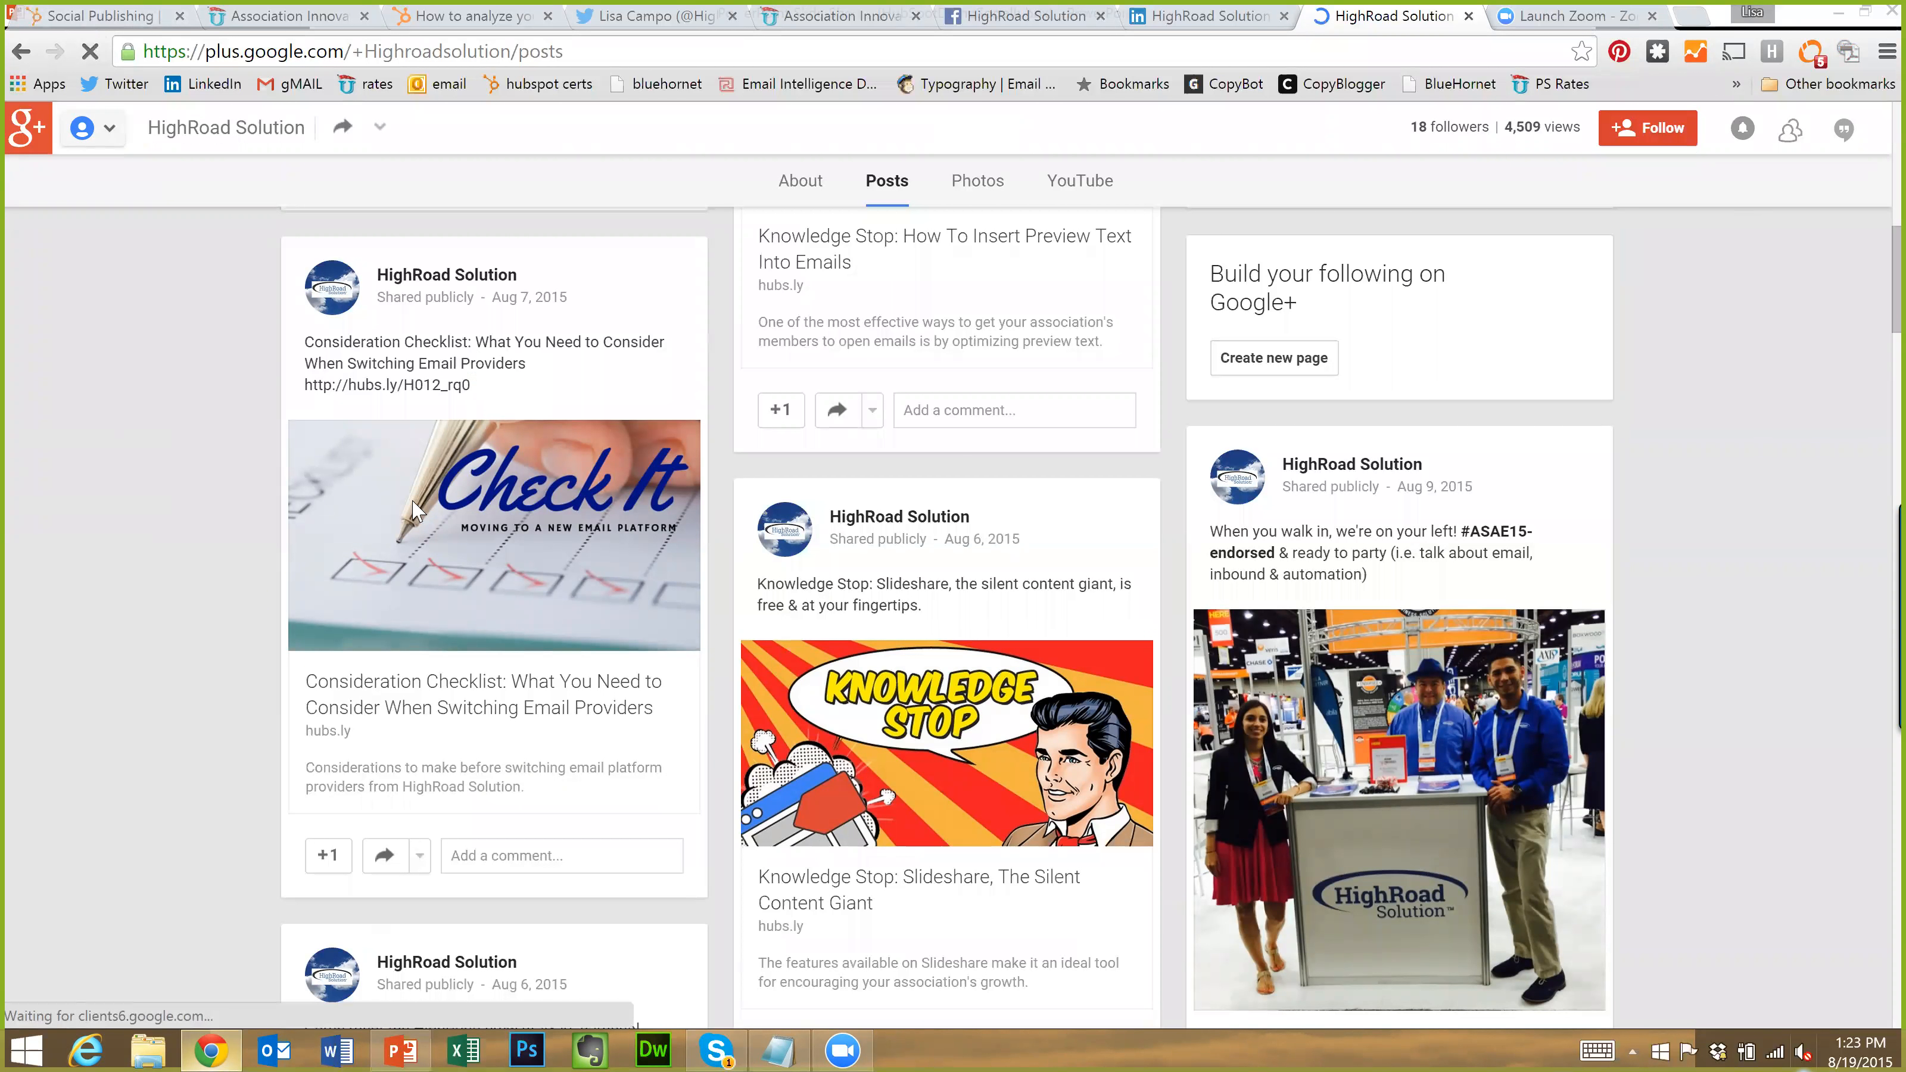
scroll(427, 509, "up", 10)
scroll(439, 678, "down", 5)
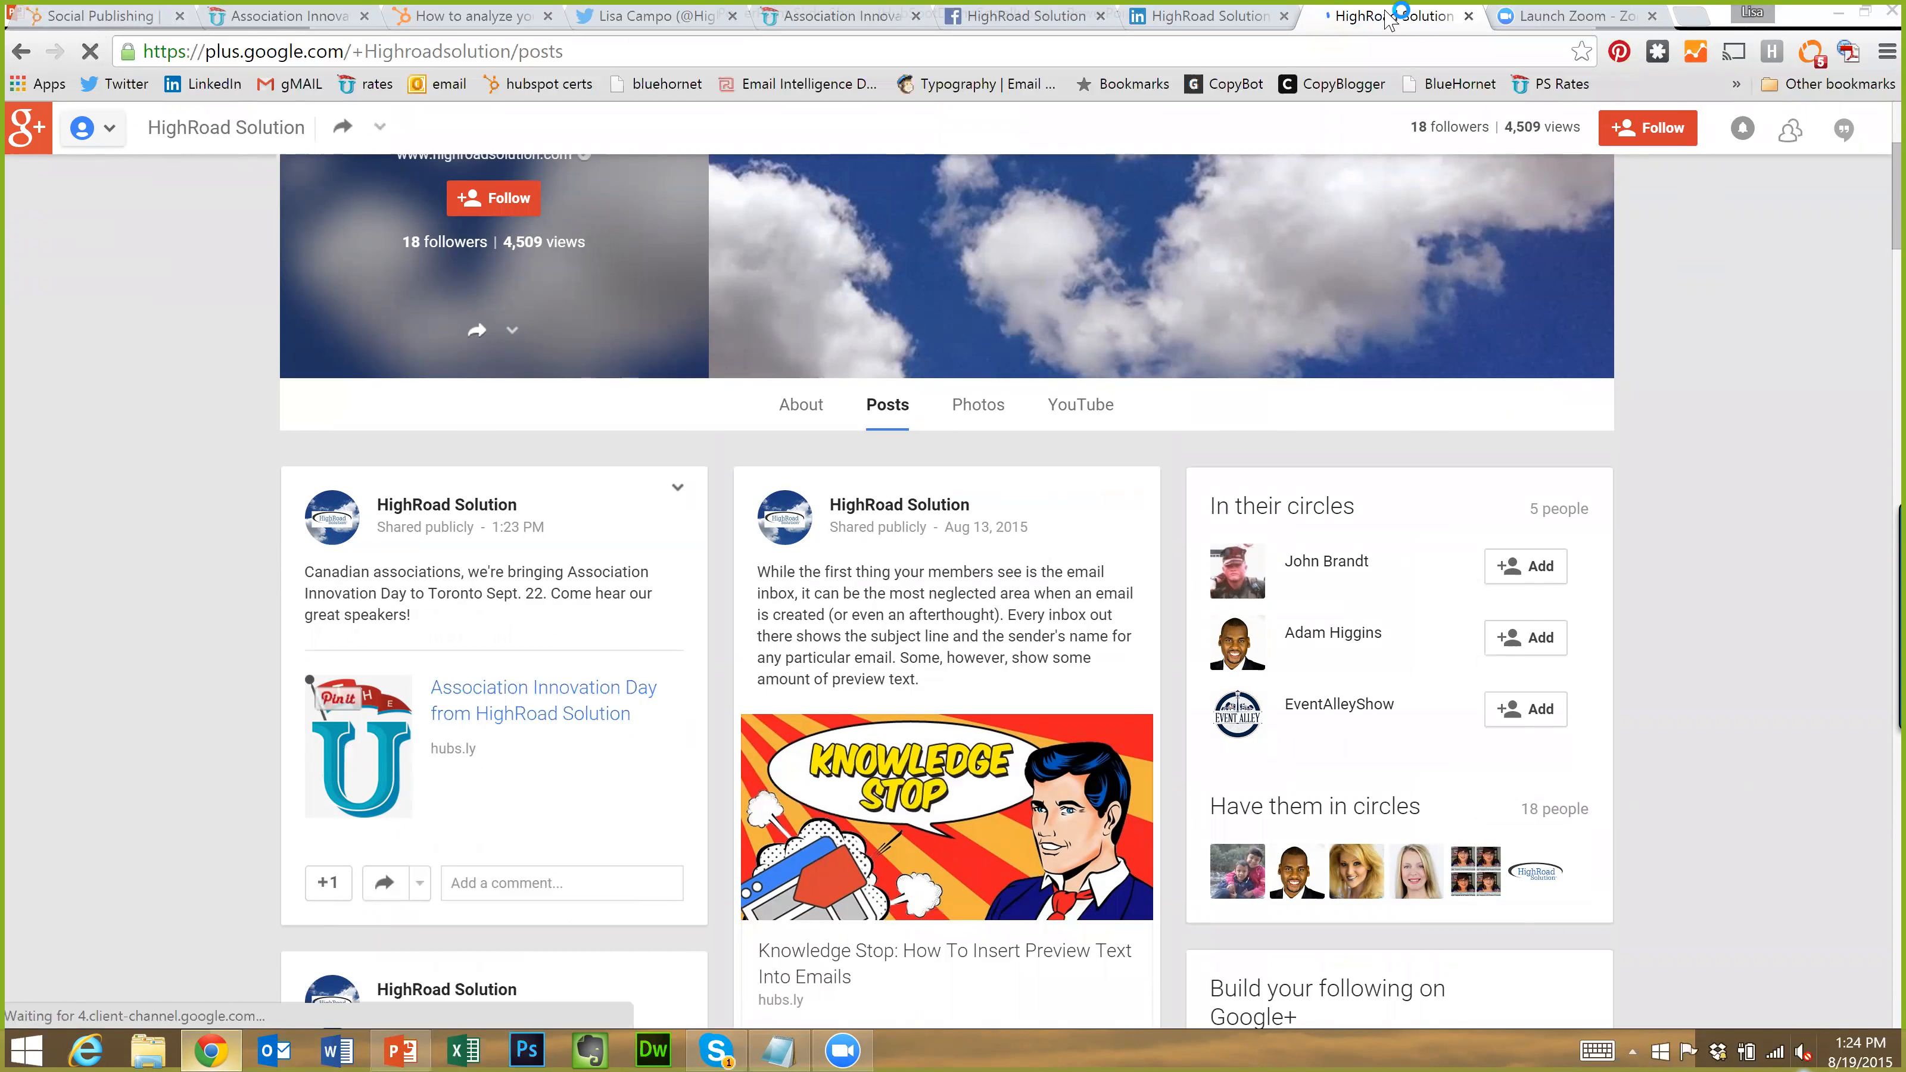
left_click(1473, 21)
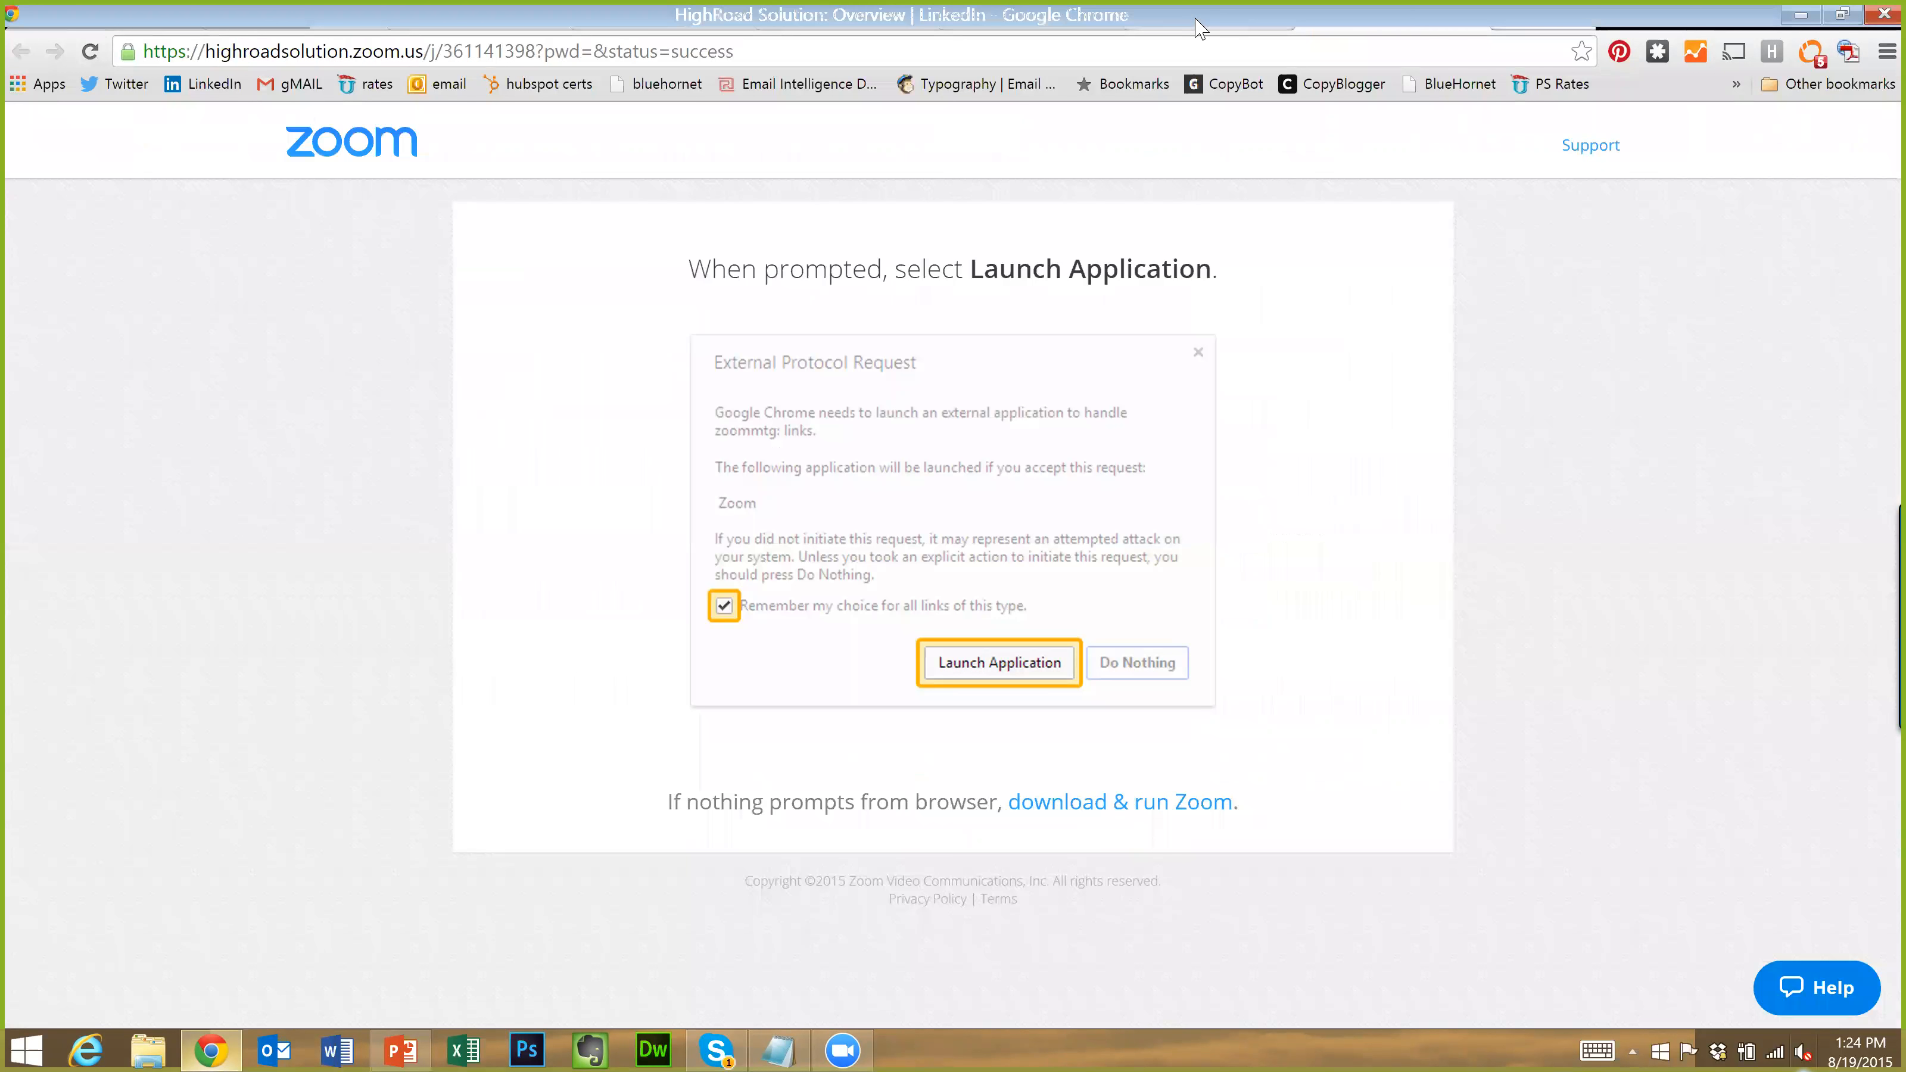
Reload HighRoad Solution's LinkedIn company page, check its recent updates for the new message, and close the page
left_click(1198, 21)
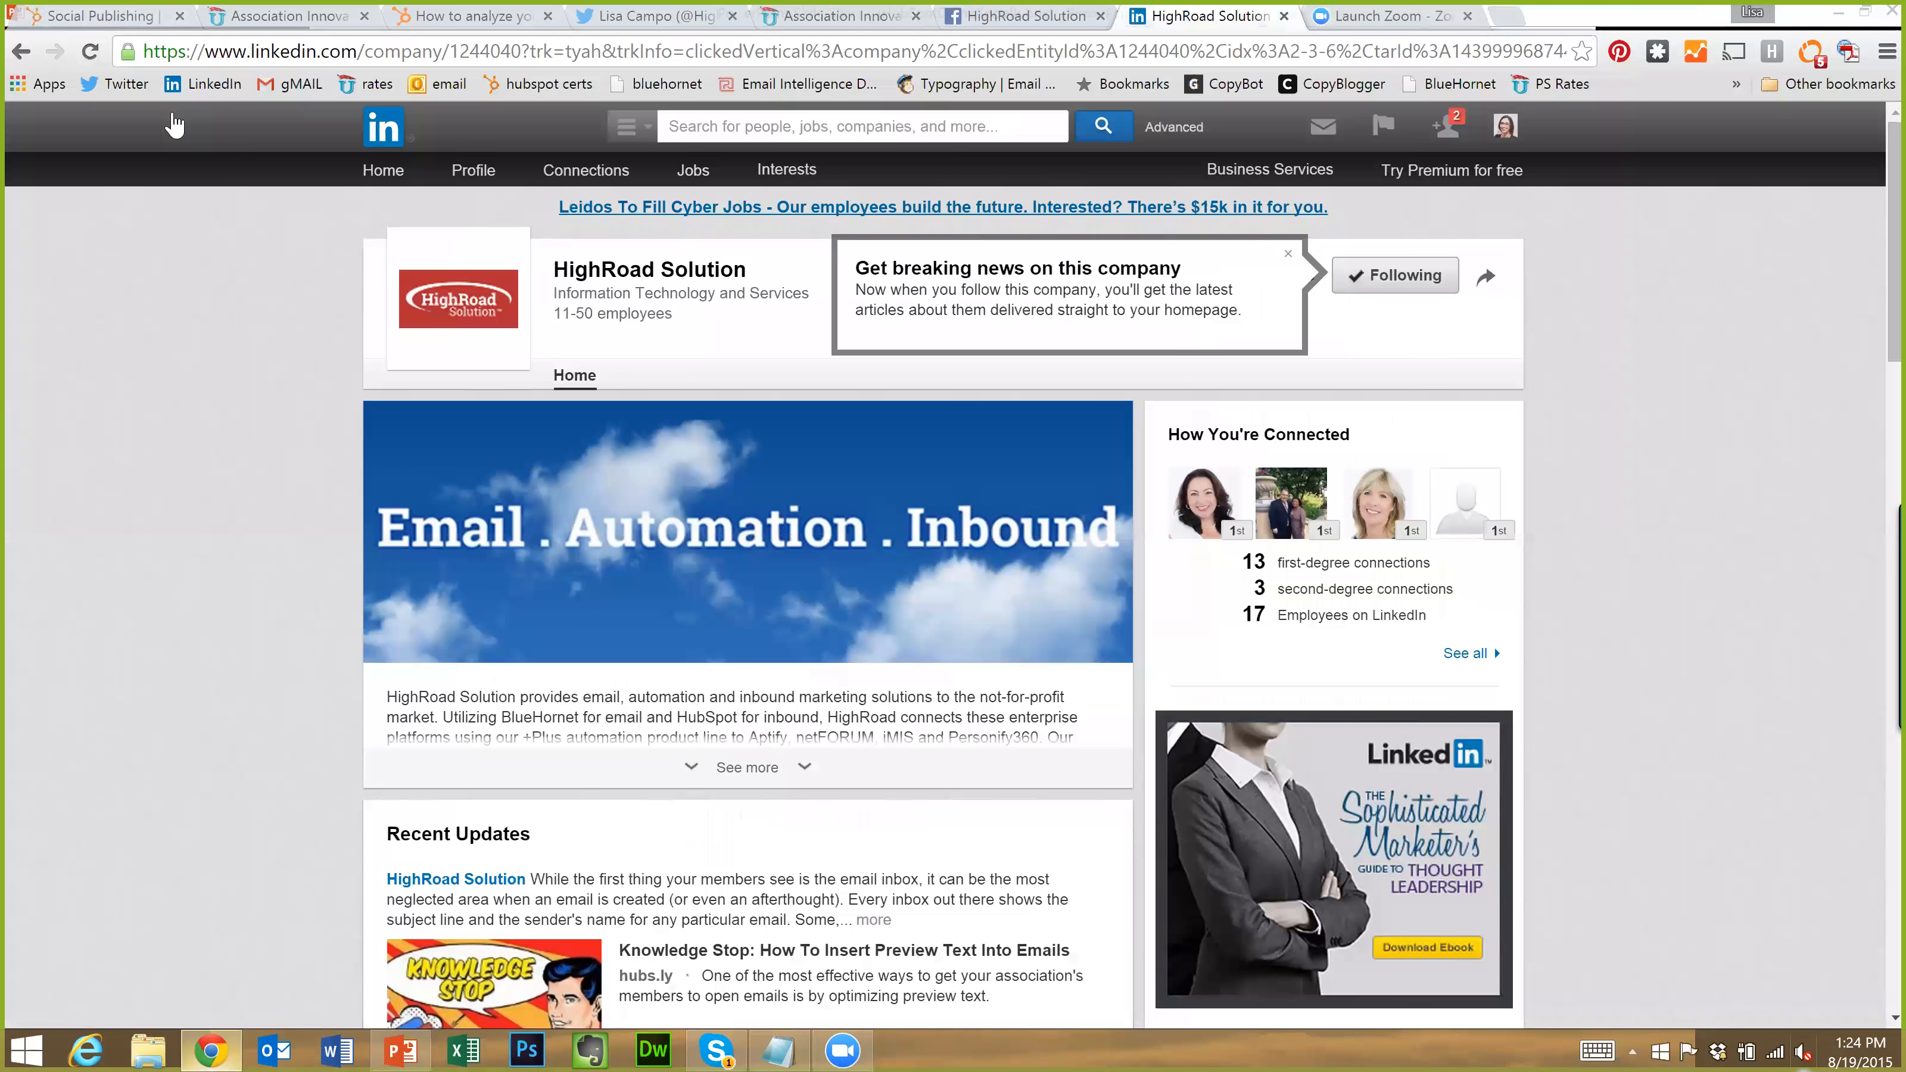
key("F5")
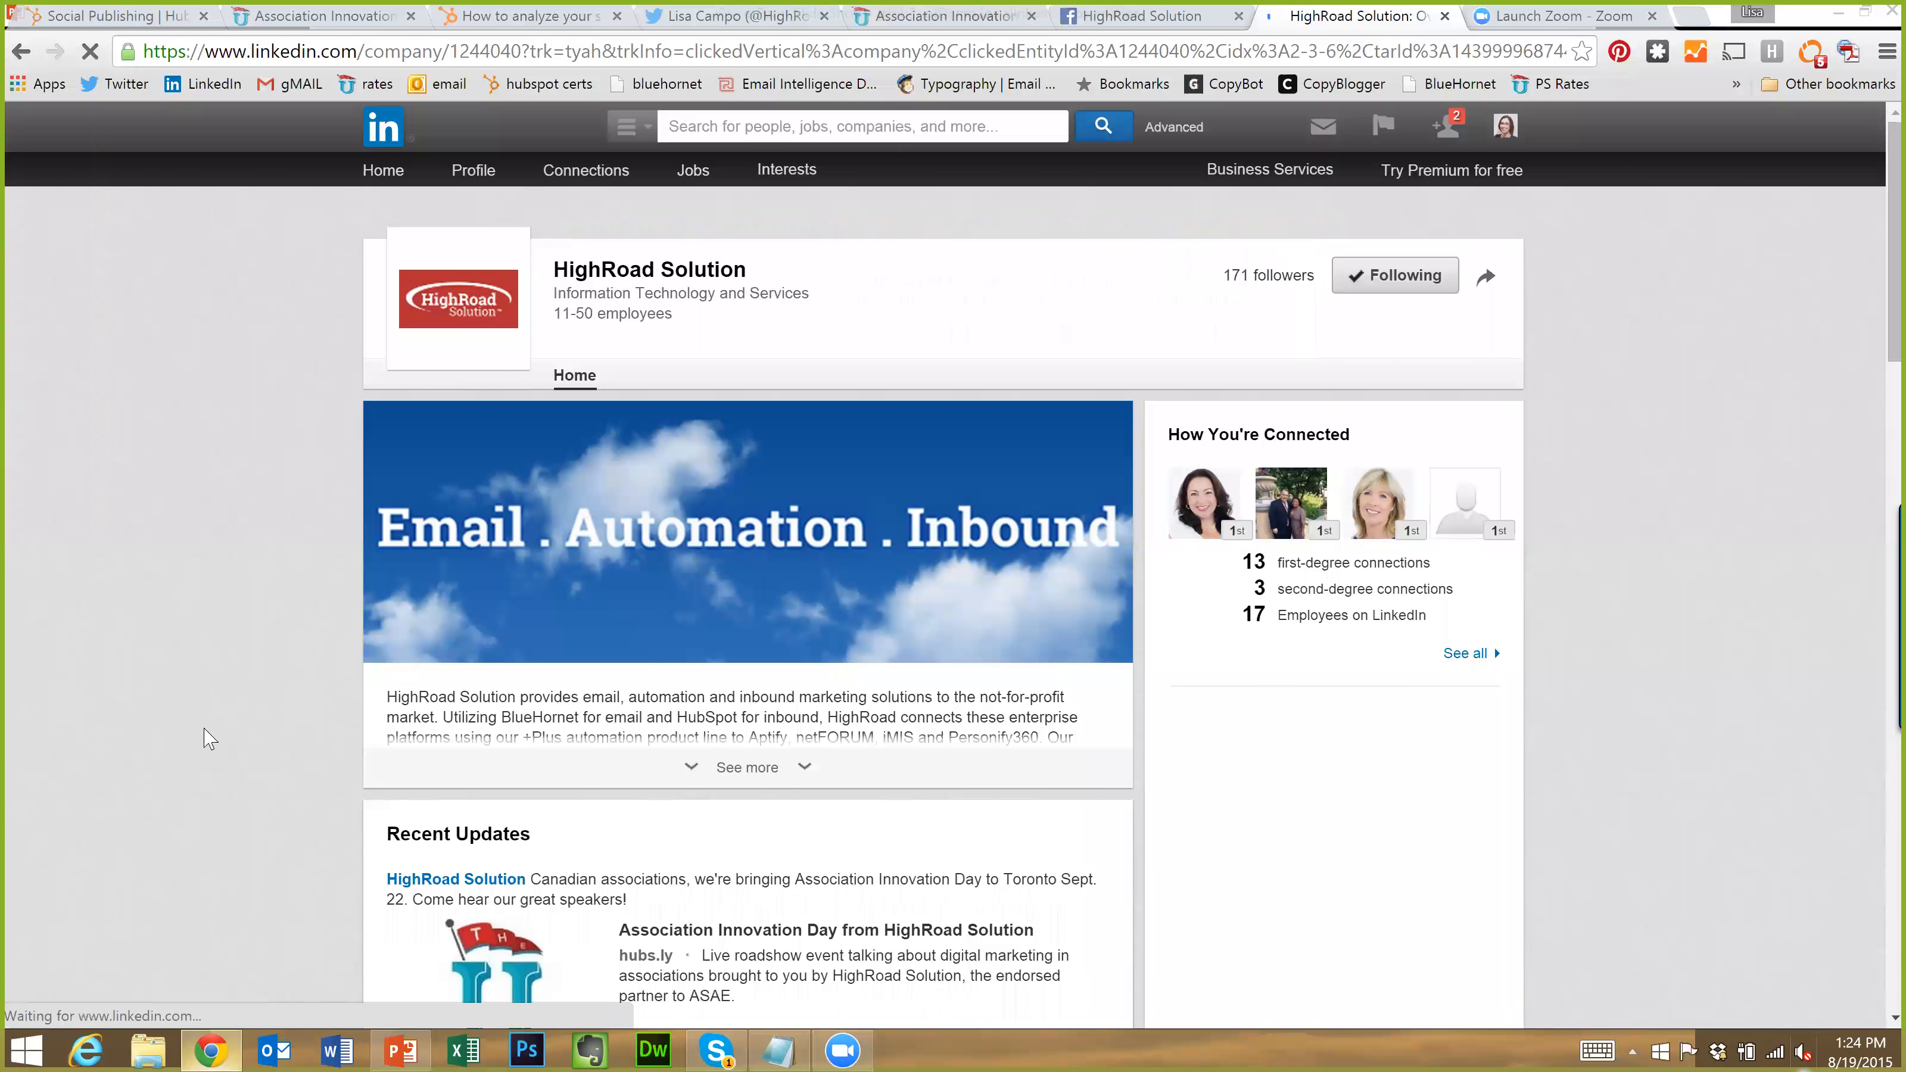
scroll(453, 778, "down", 1)
scroll(623, 760, "down", 1)
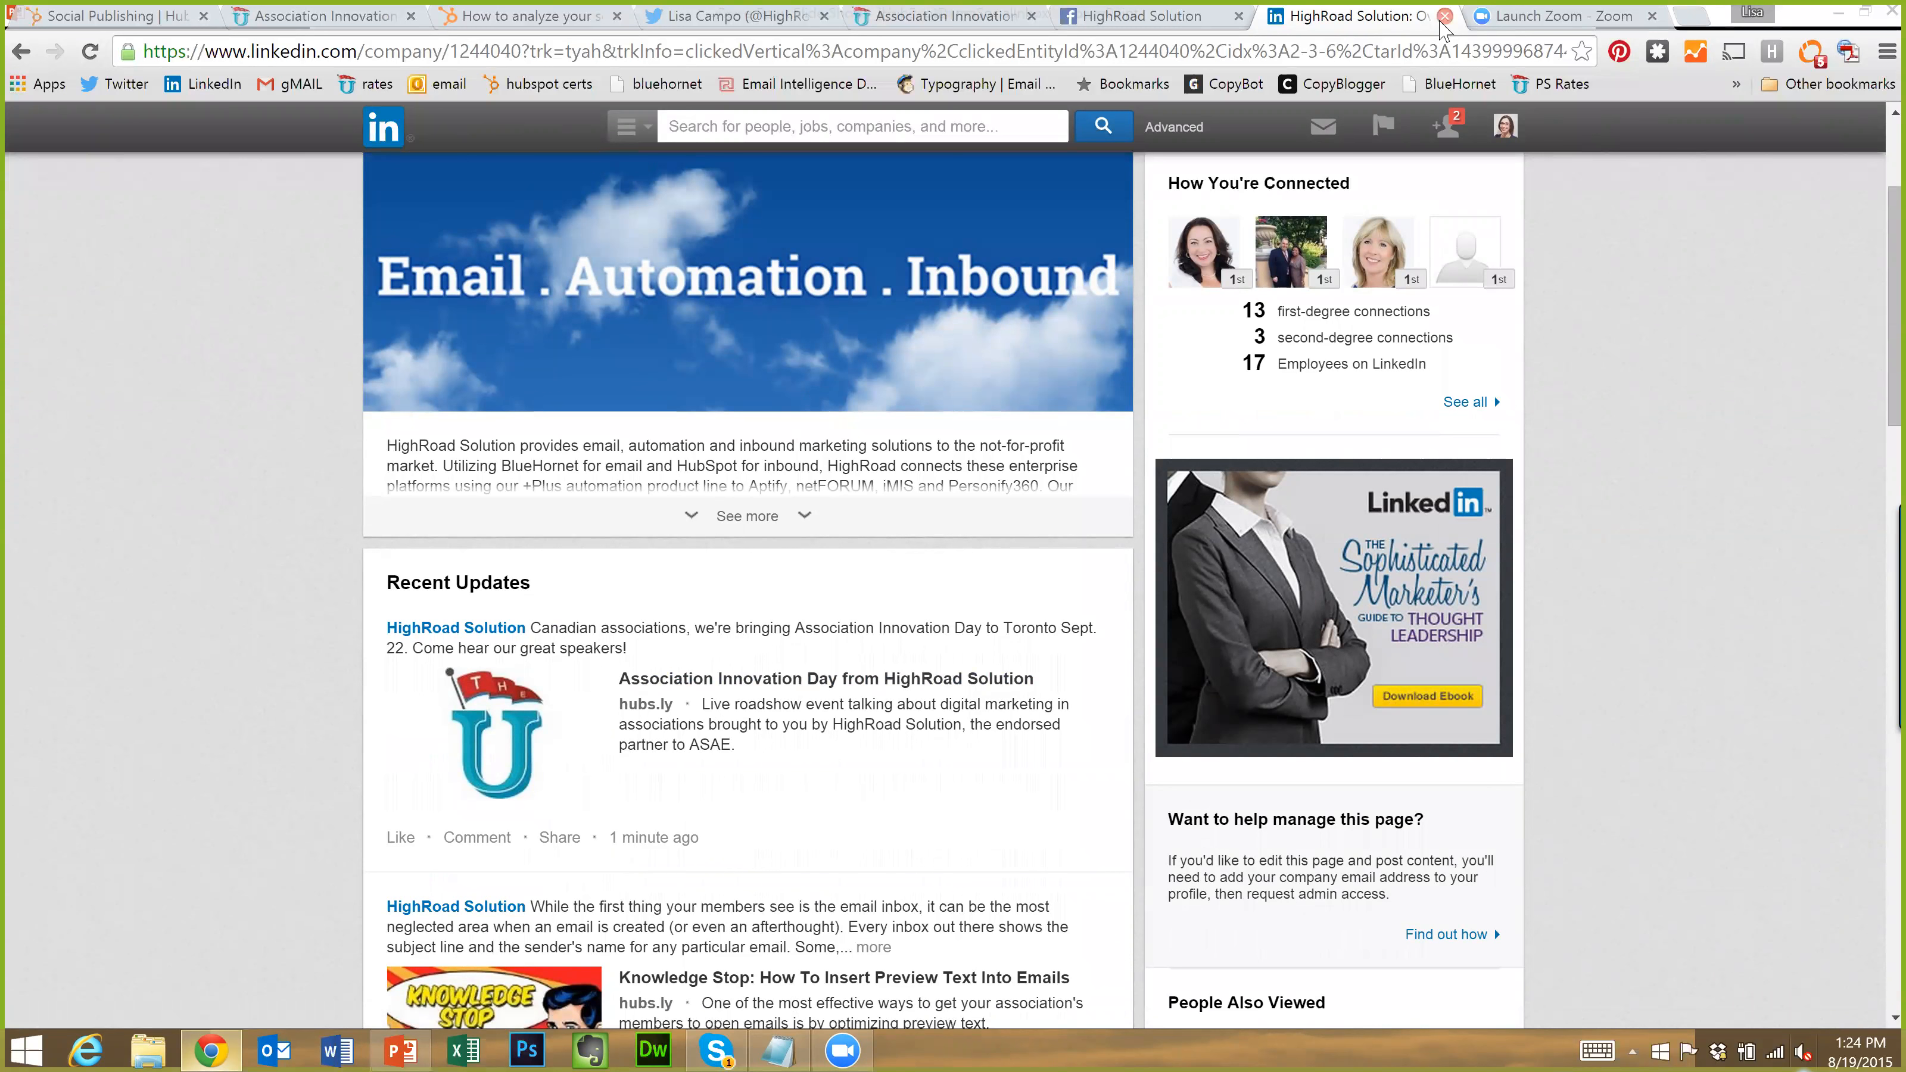
left_click(1445, 16)
Reload HighRoad Solution's Facebook page to check its timeline for the new post, and return to HubSpot's published messages
key("ctrl+shift+Tab")
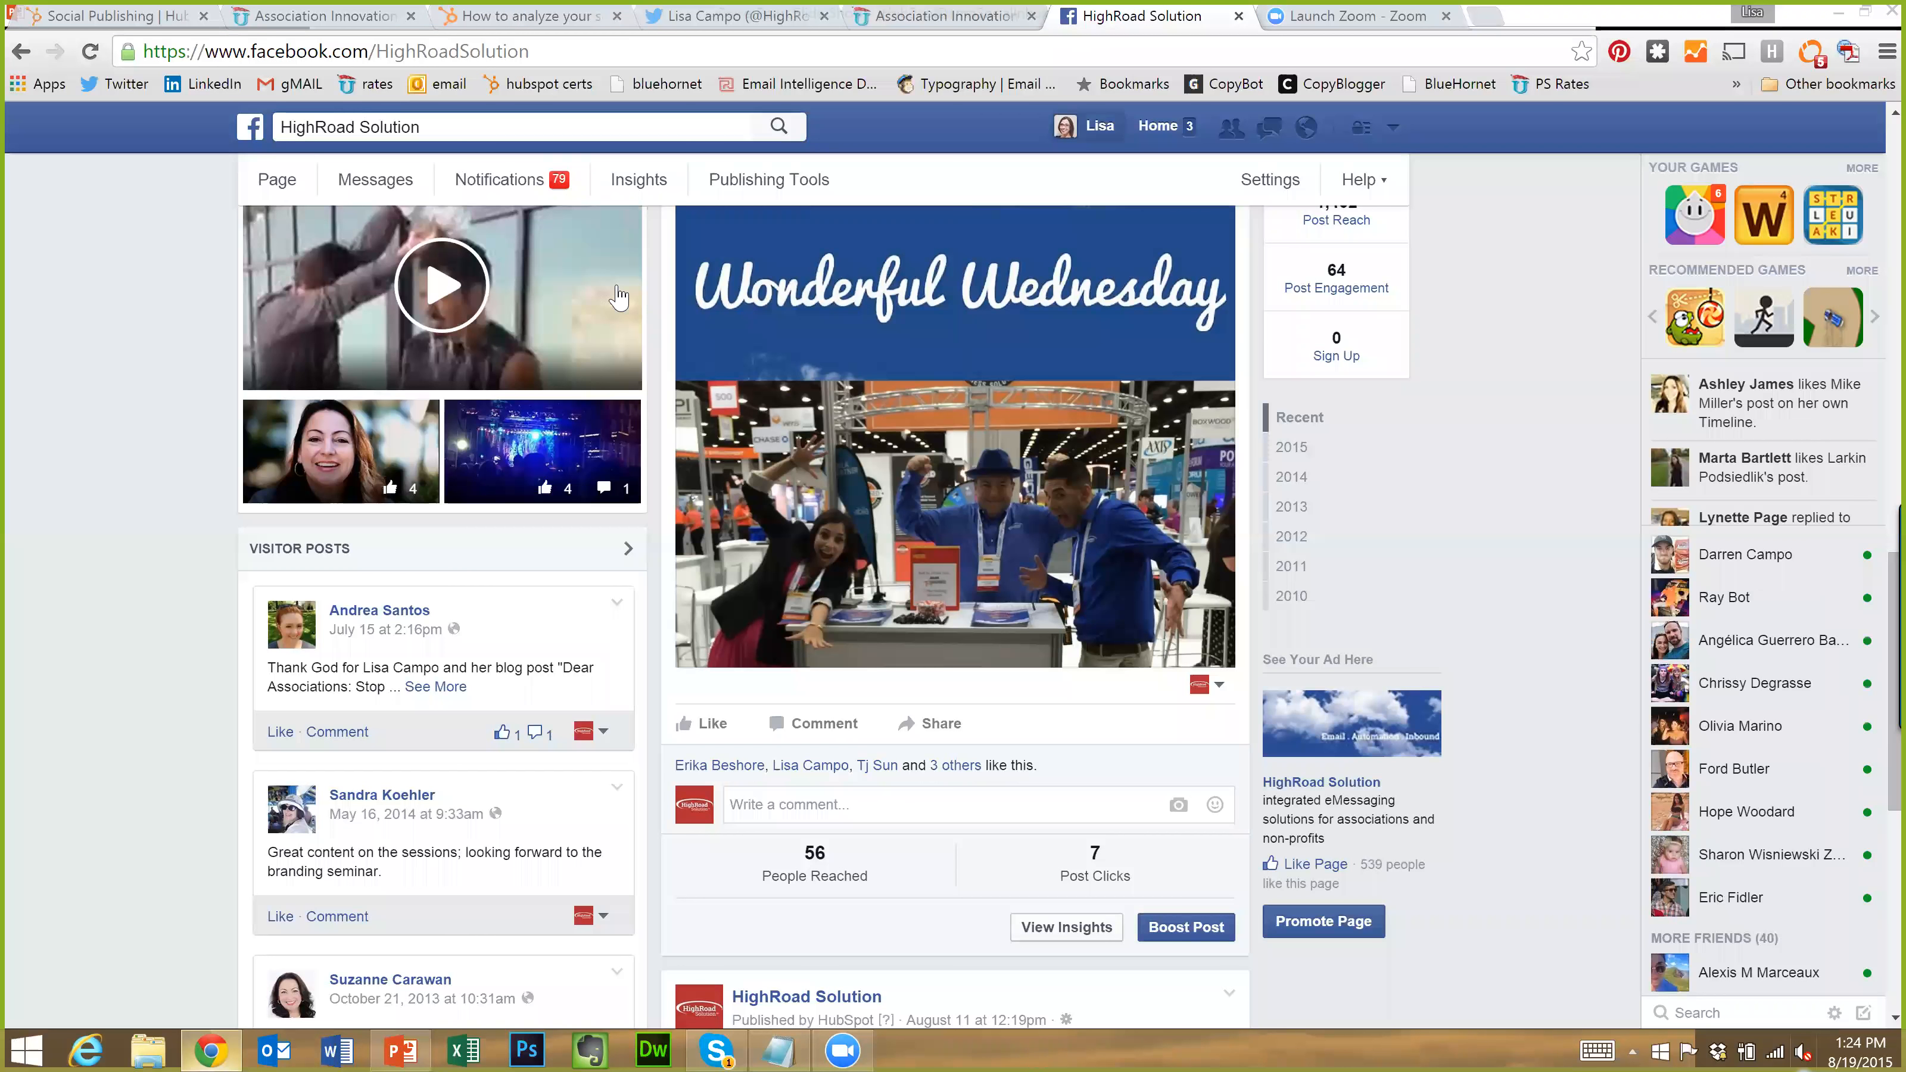
scroll(196, 127, "up", 13)
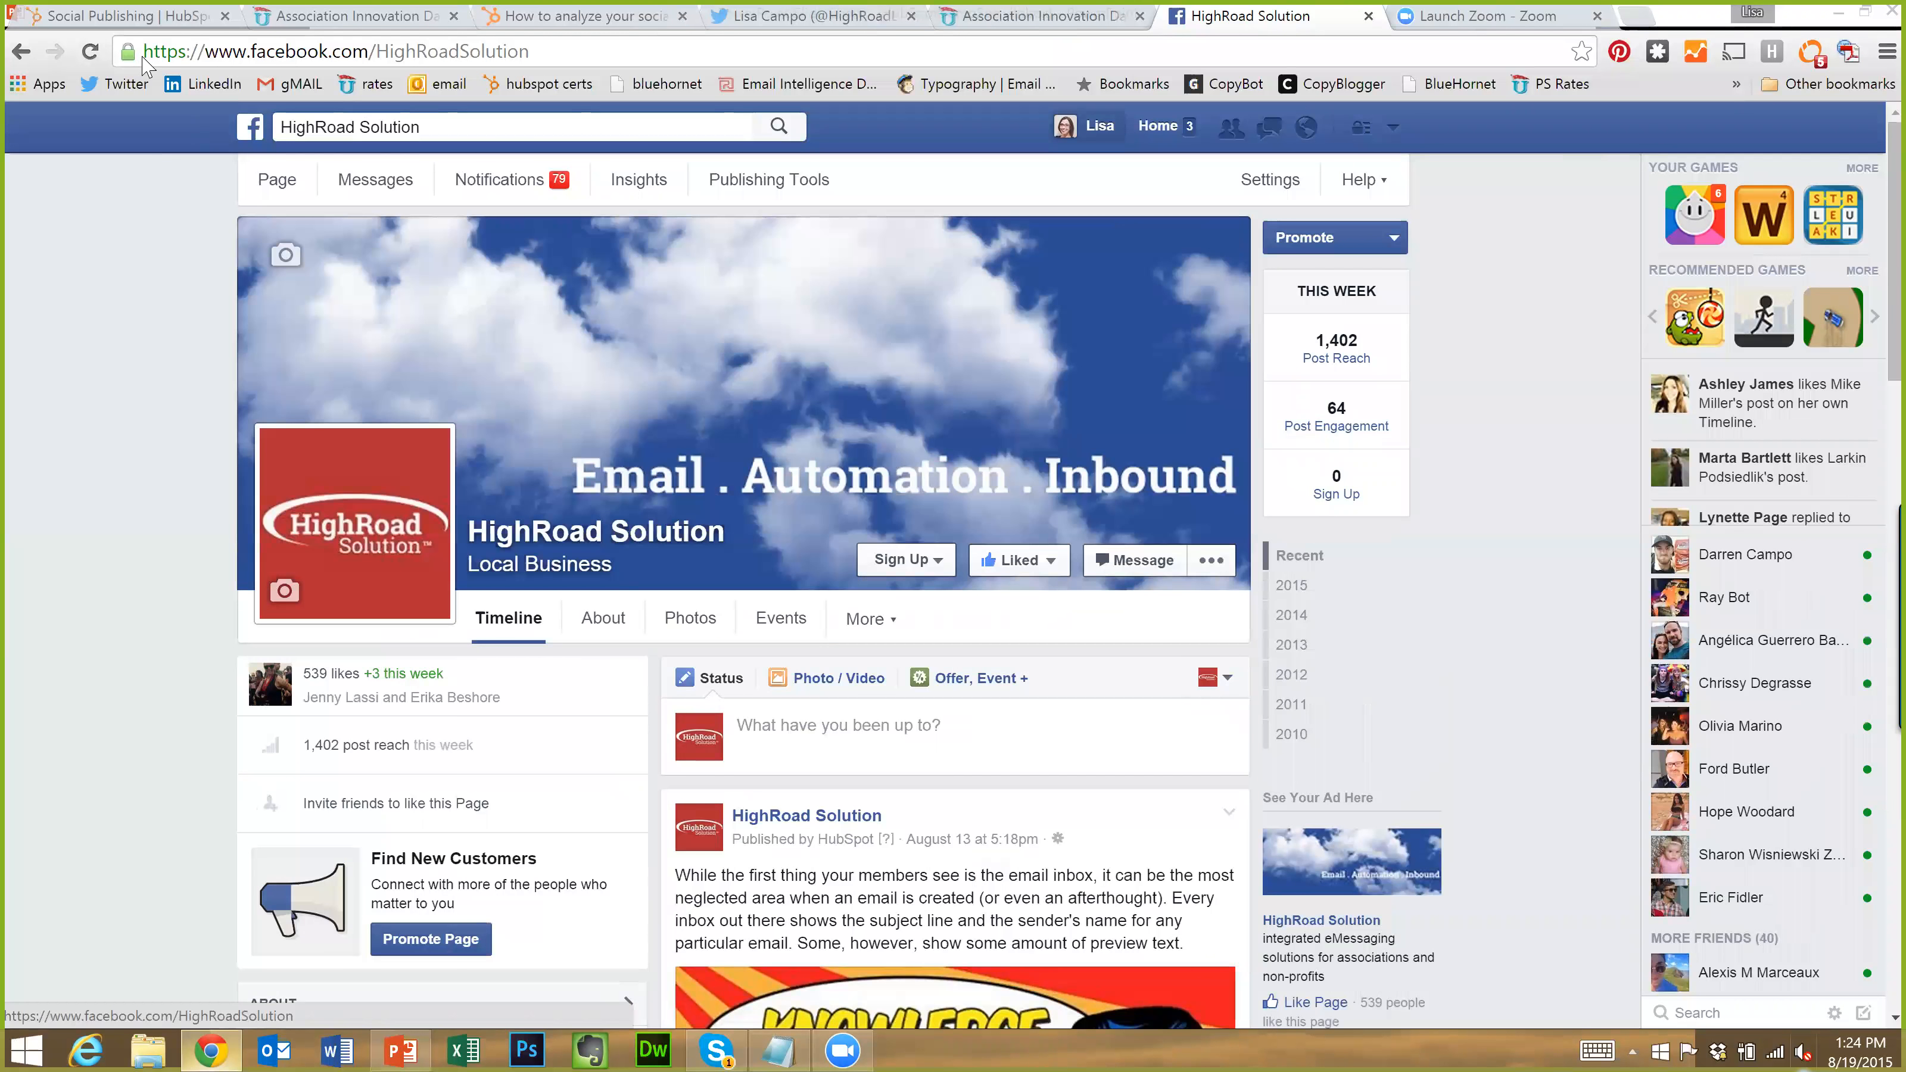
left_click(90, 52)
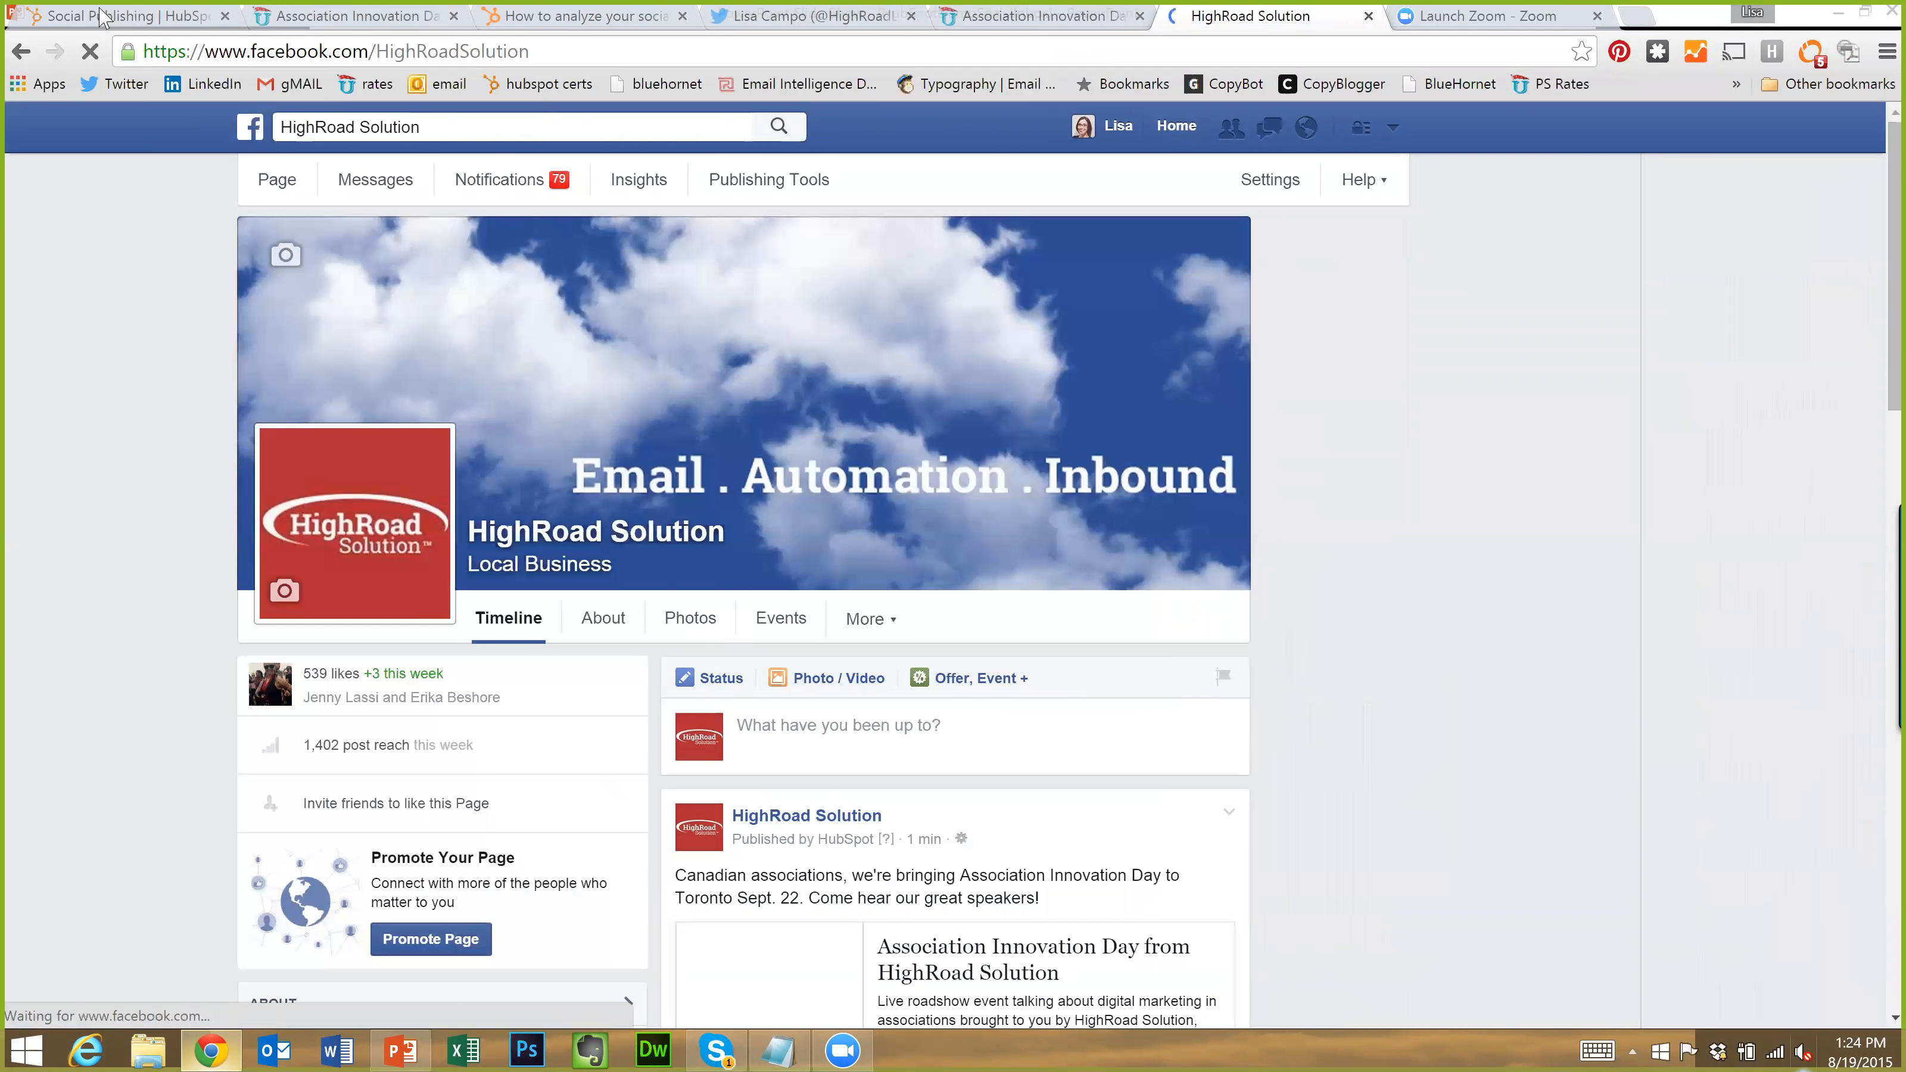
left_click(127, 17)
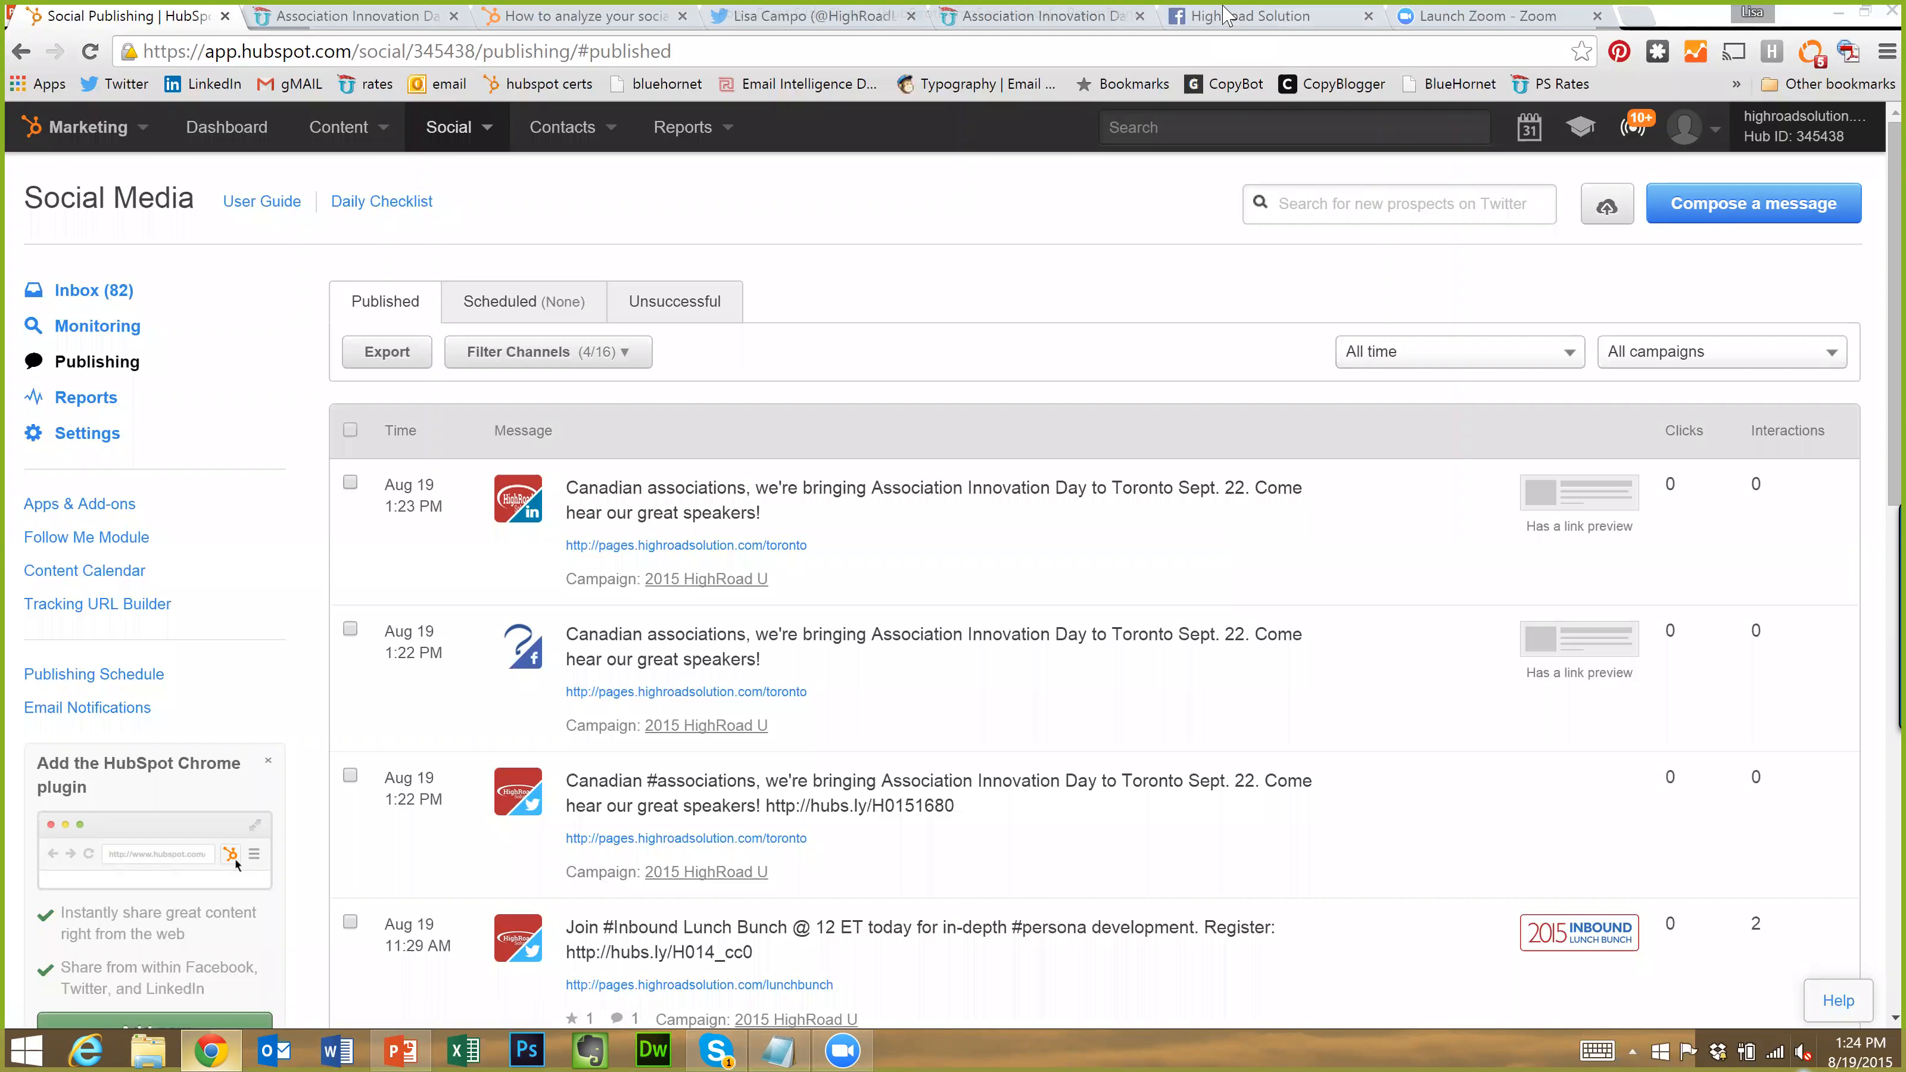
Inspect the Association Innovation Day post and its post options on HighRoad Solution's Facebook page, and return to HubSpot's published messages
left_click(1212, 23)
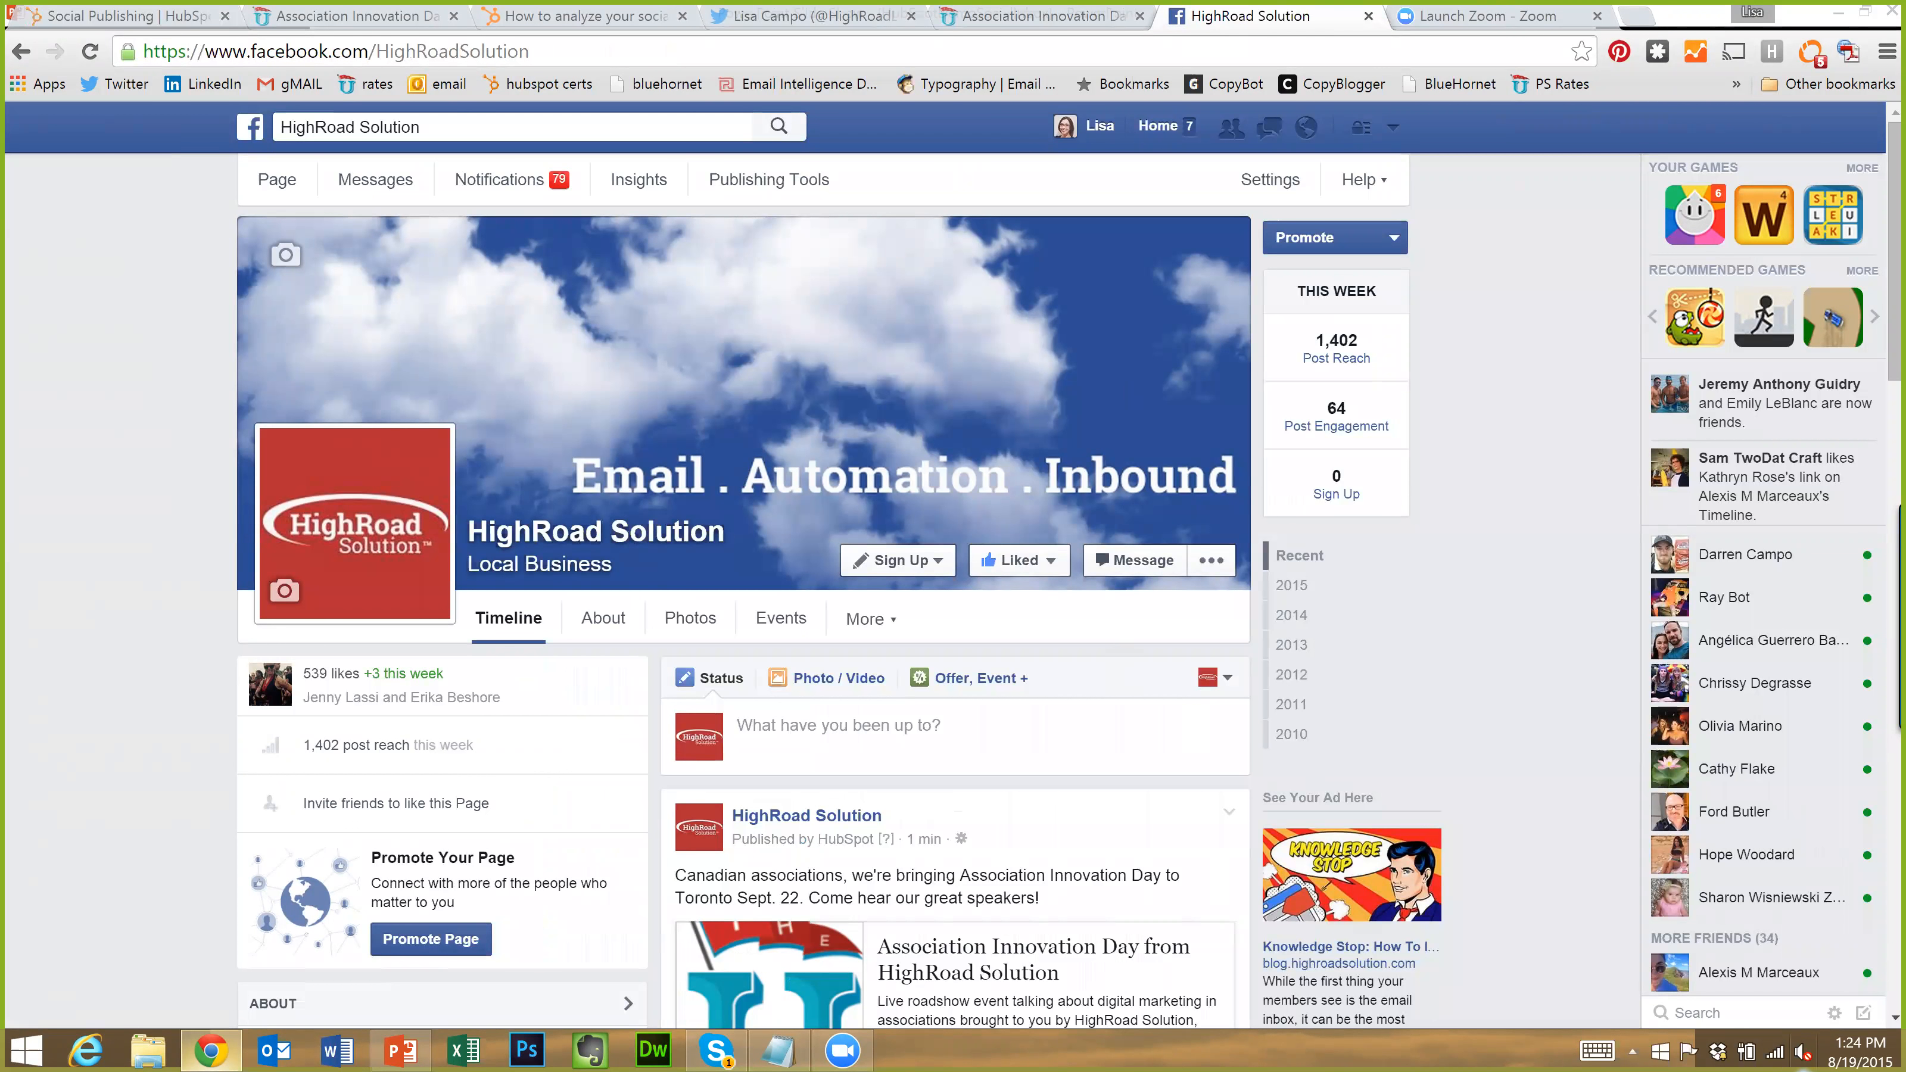
scroll(944, 703, "down", 1)
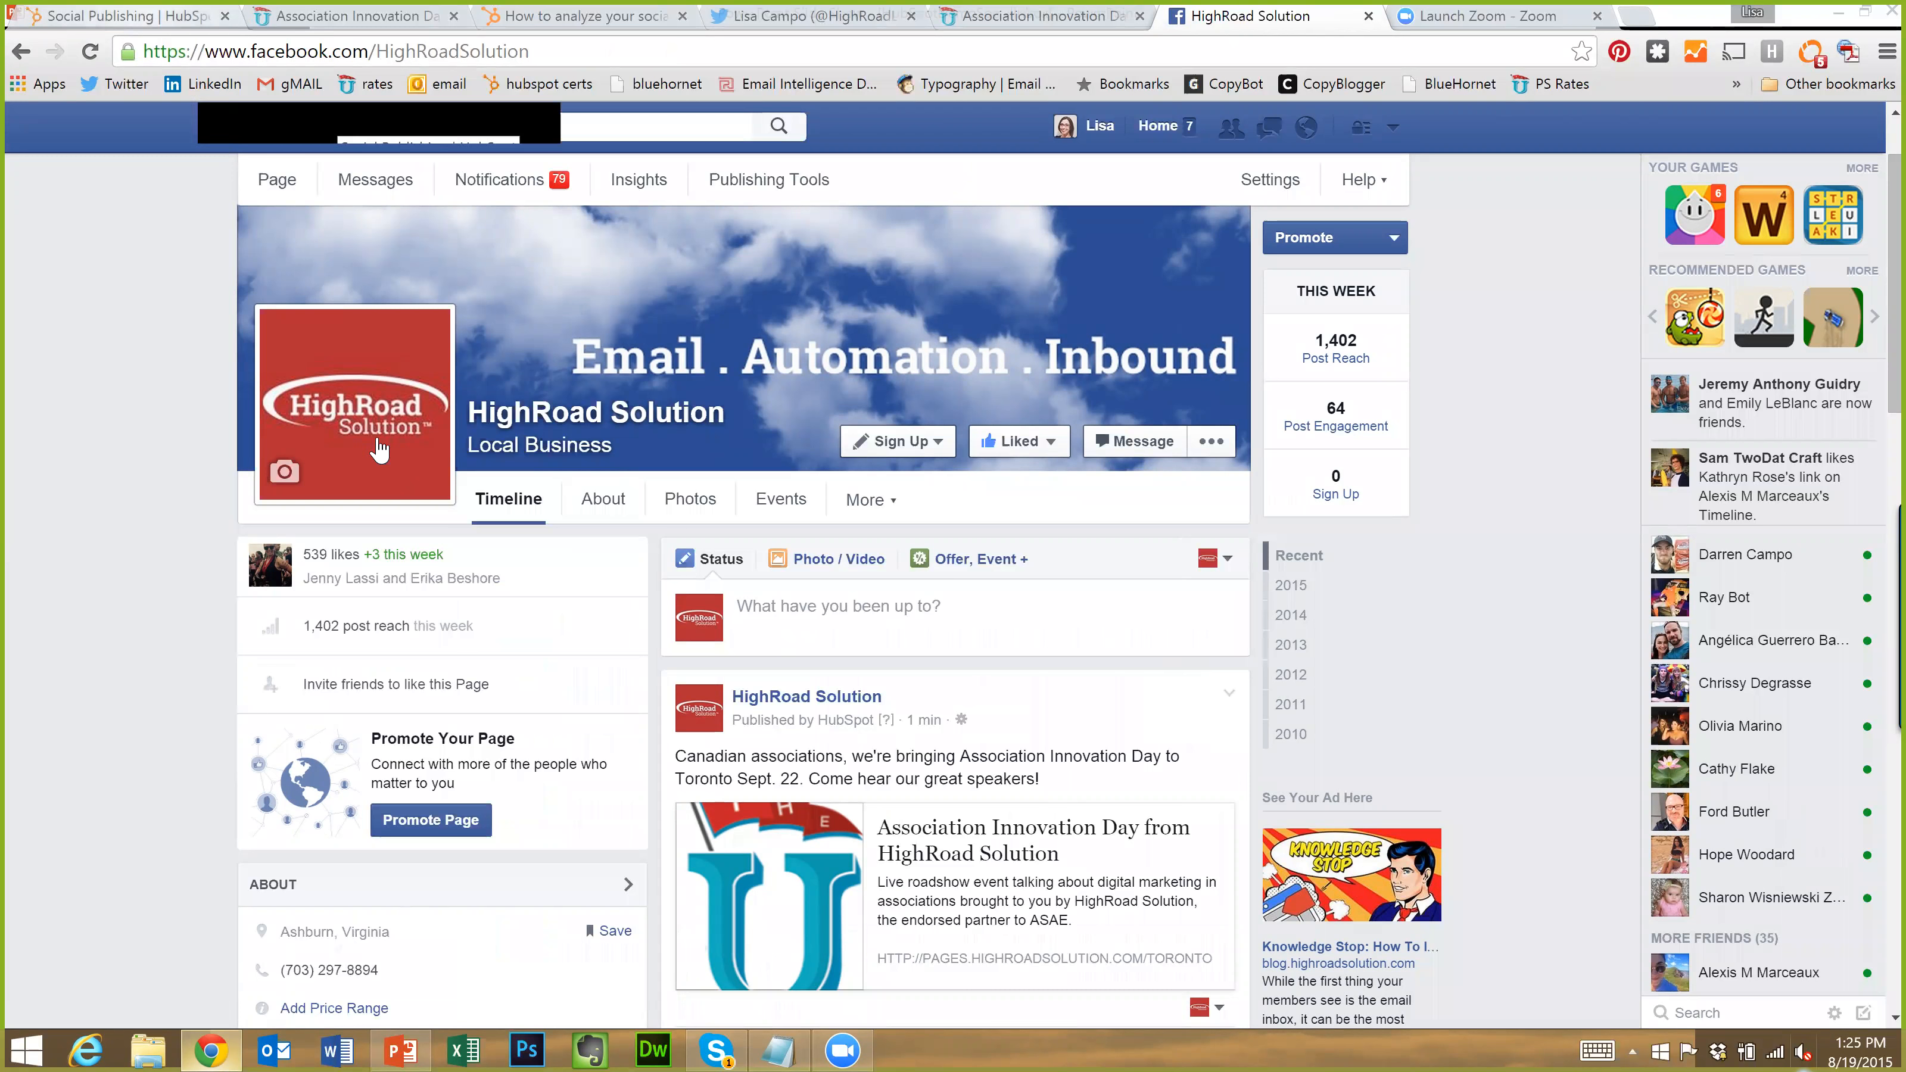
left_click(1227, 697)
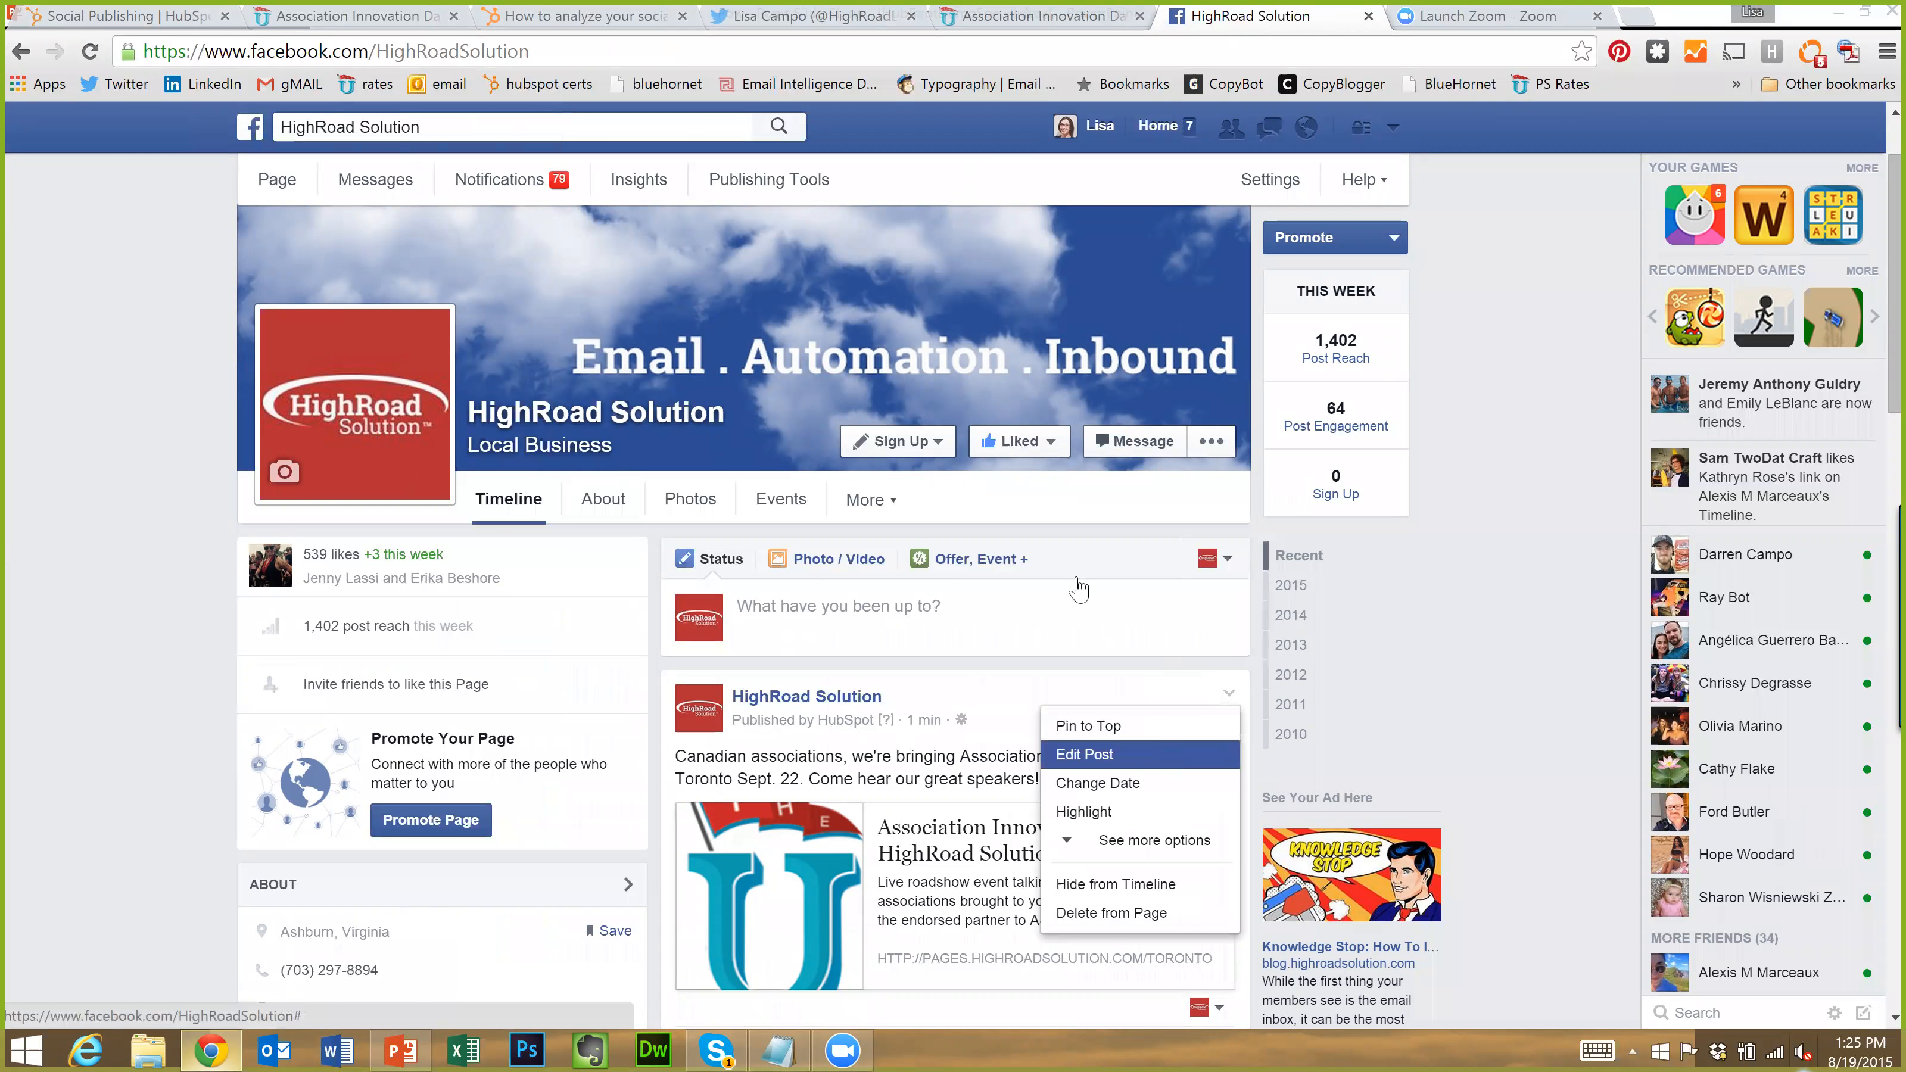
left_click(790, 672)
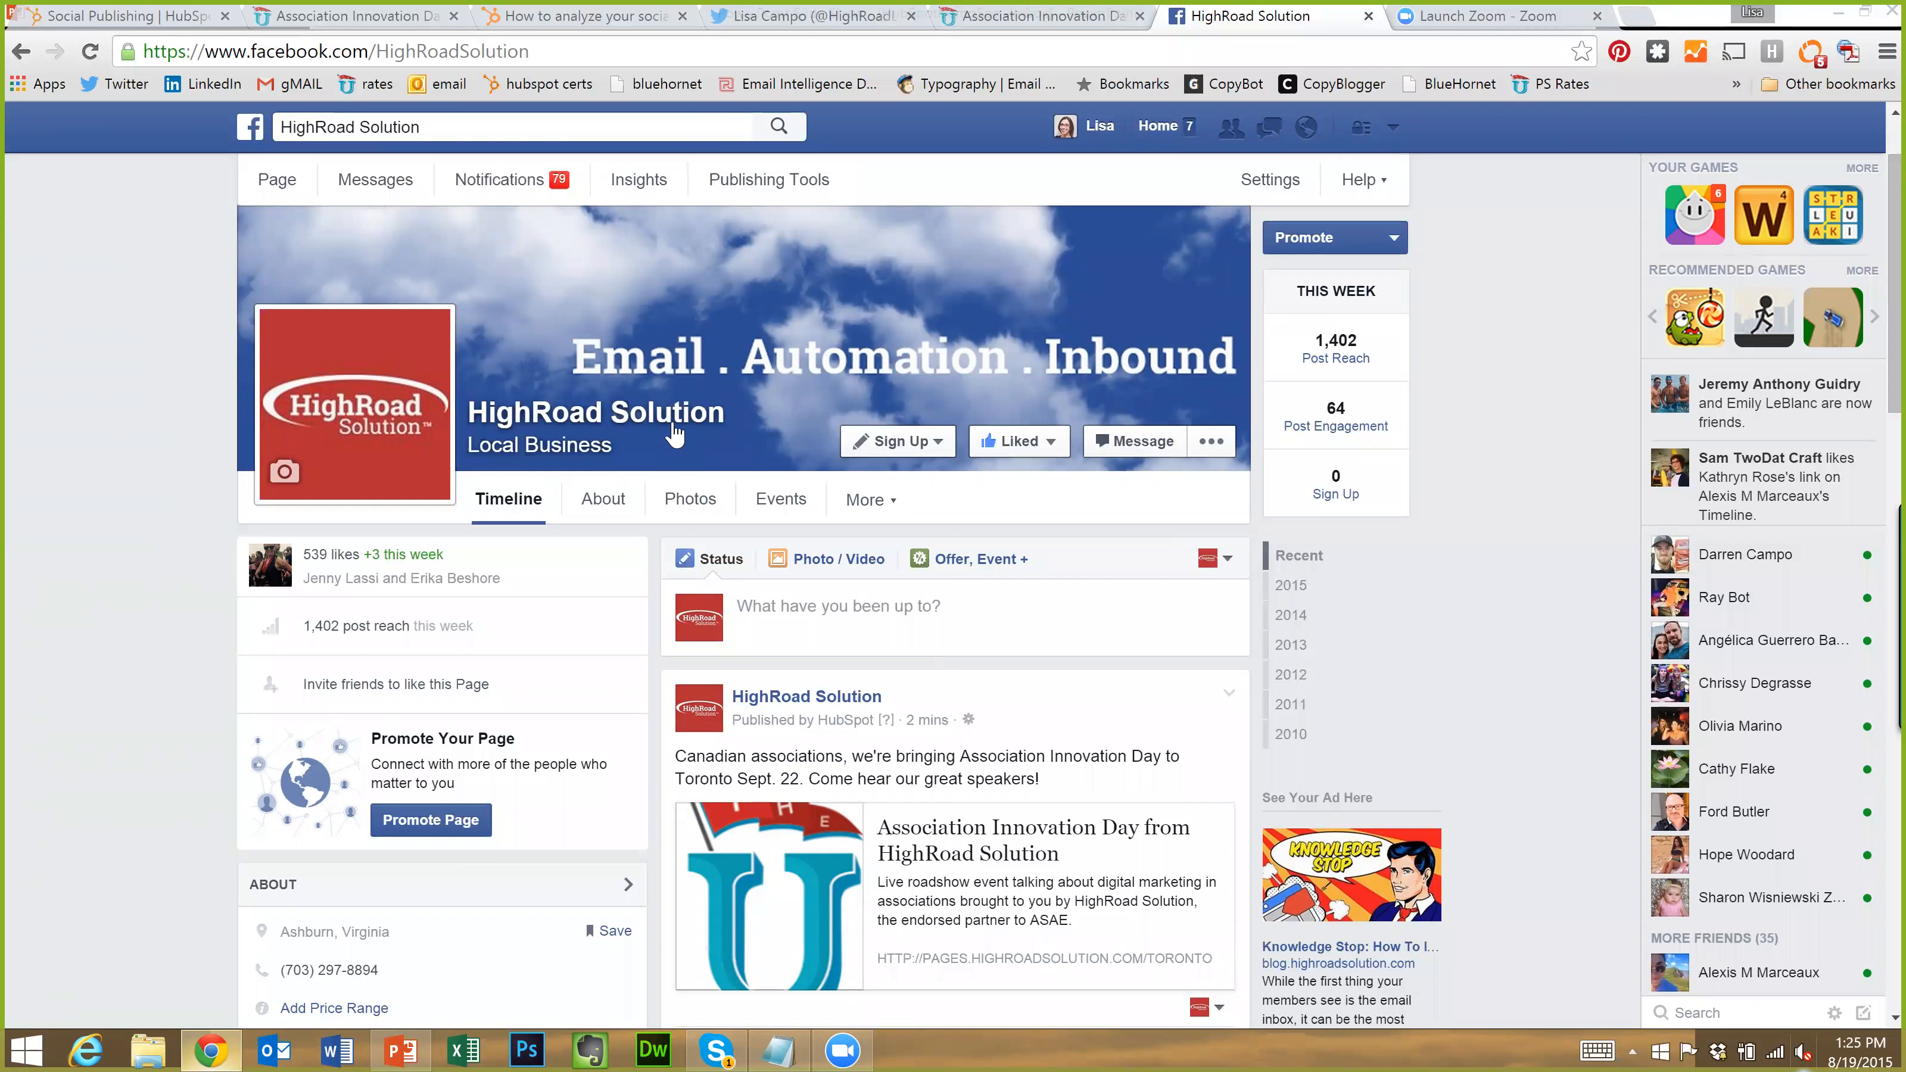
left_click(158, 15)
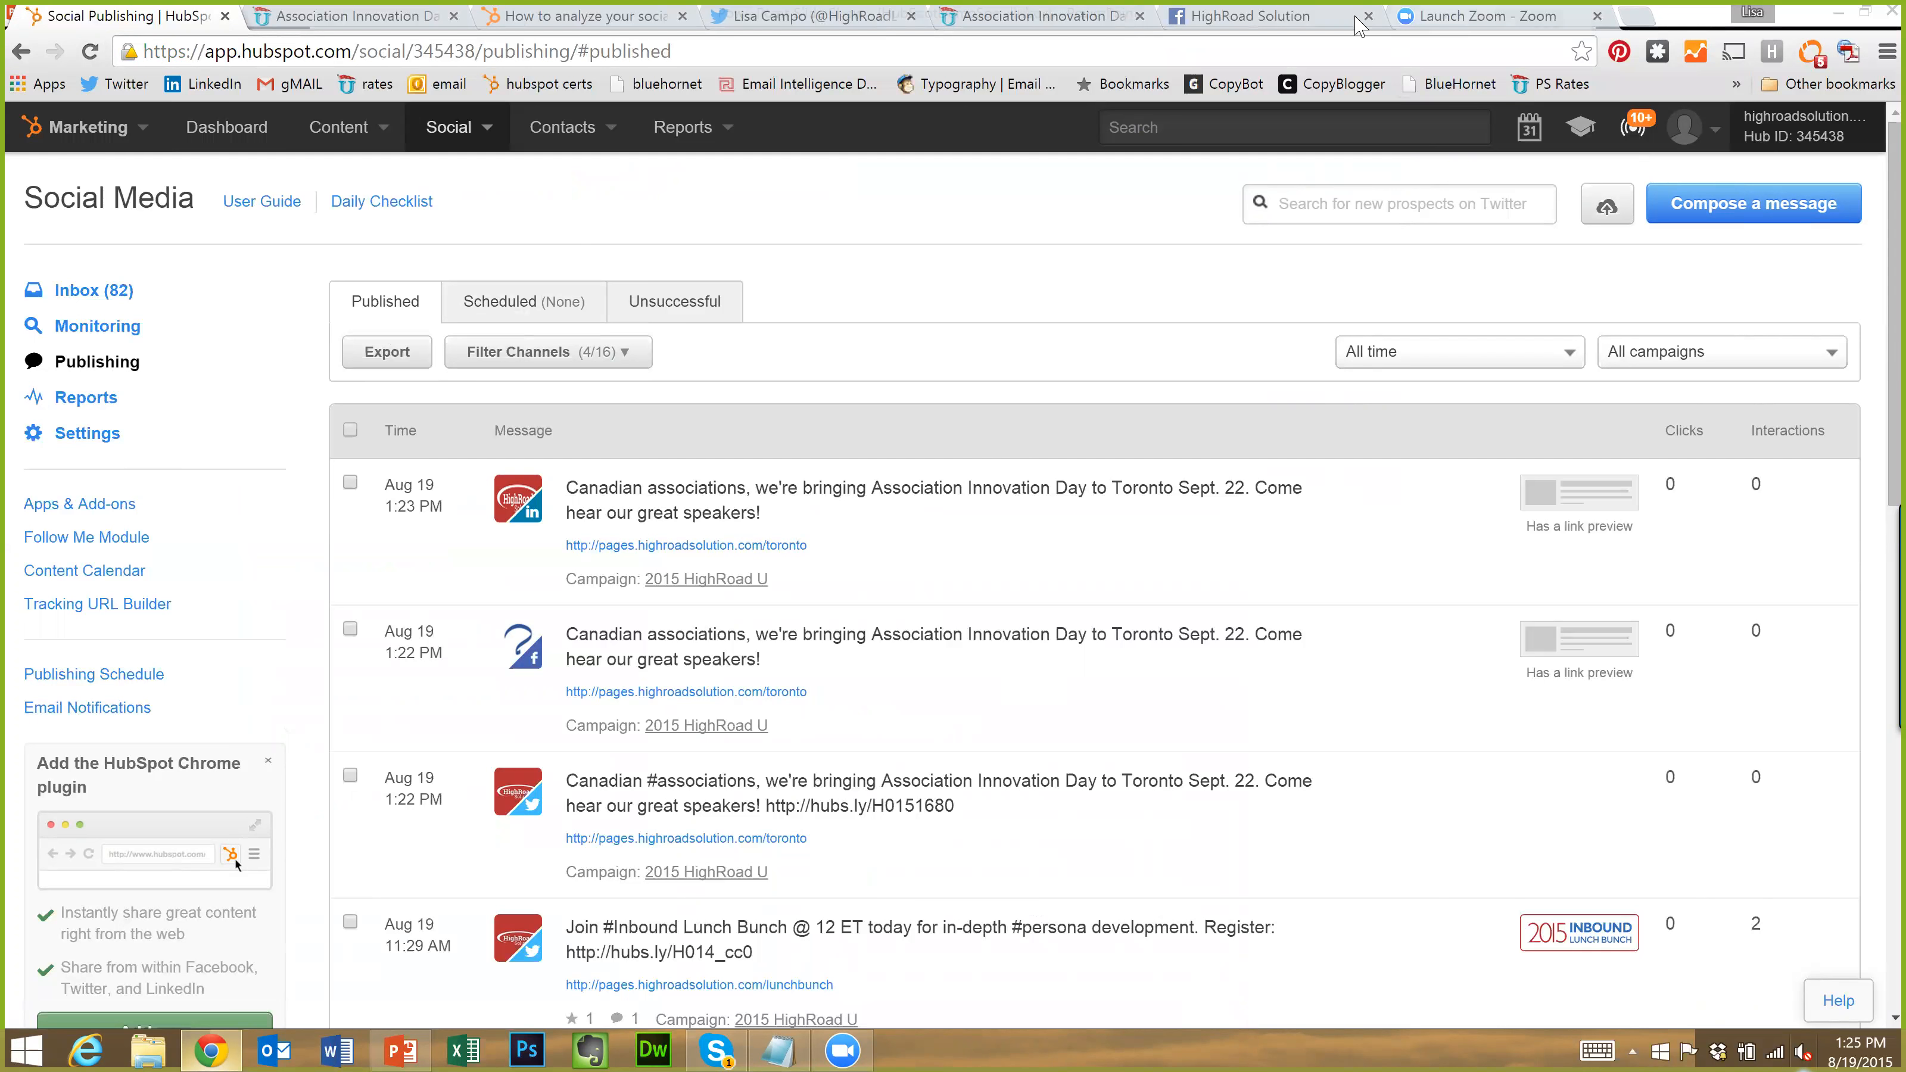
Close HighRoad Solution's Facebook page and the adjacent Association Innovation Day Toronto landing page
left_click(1334, 23)
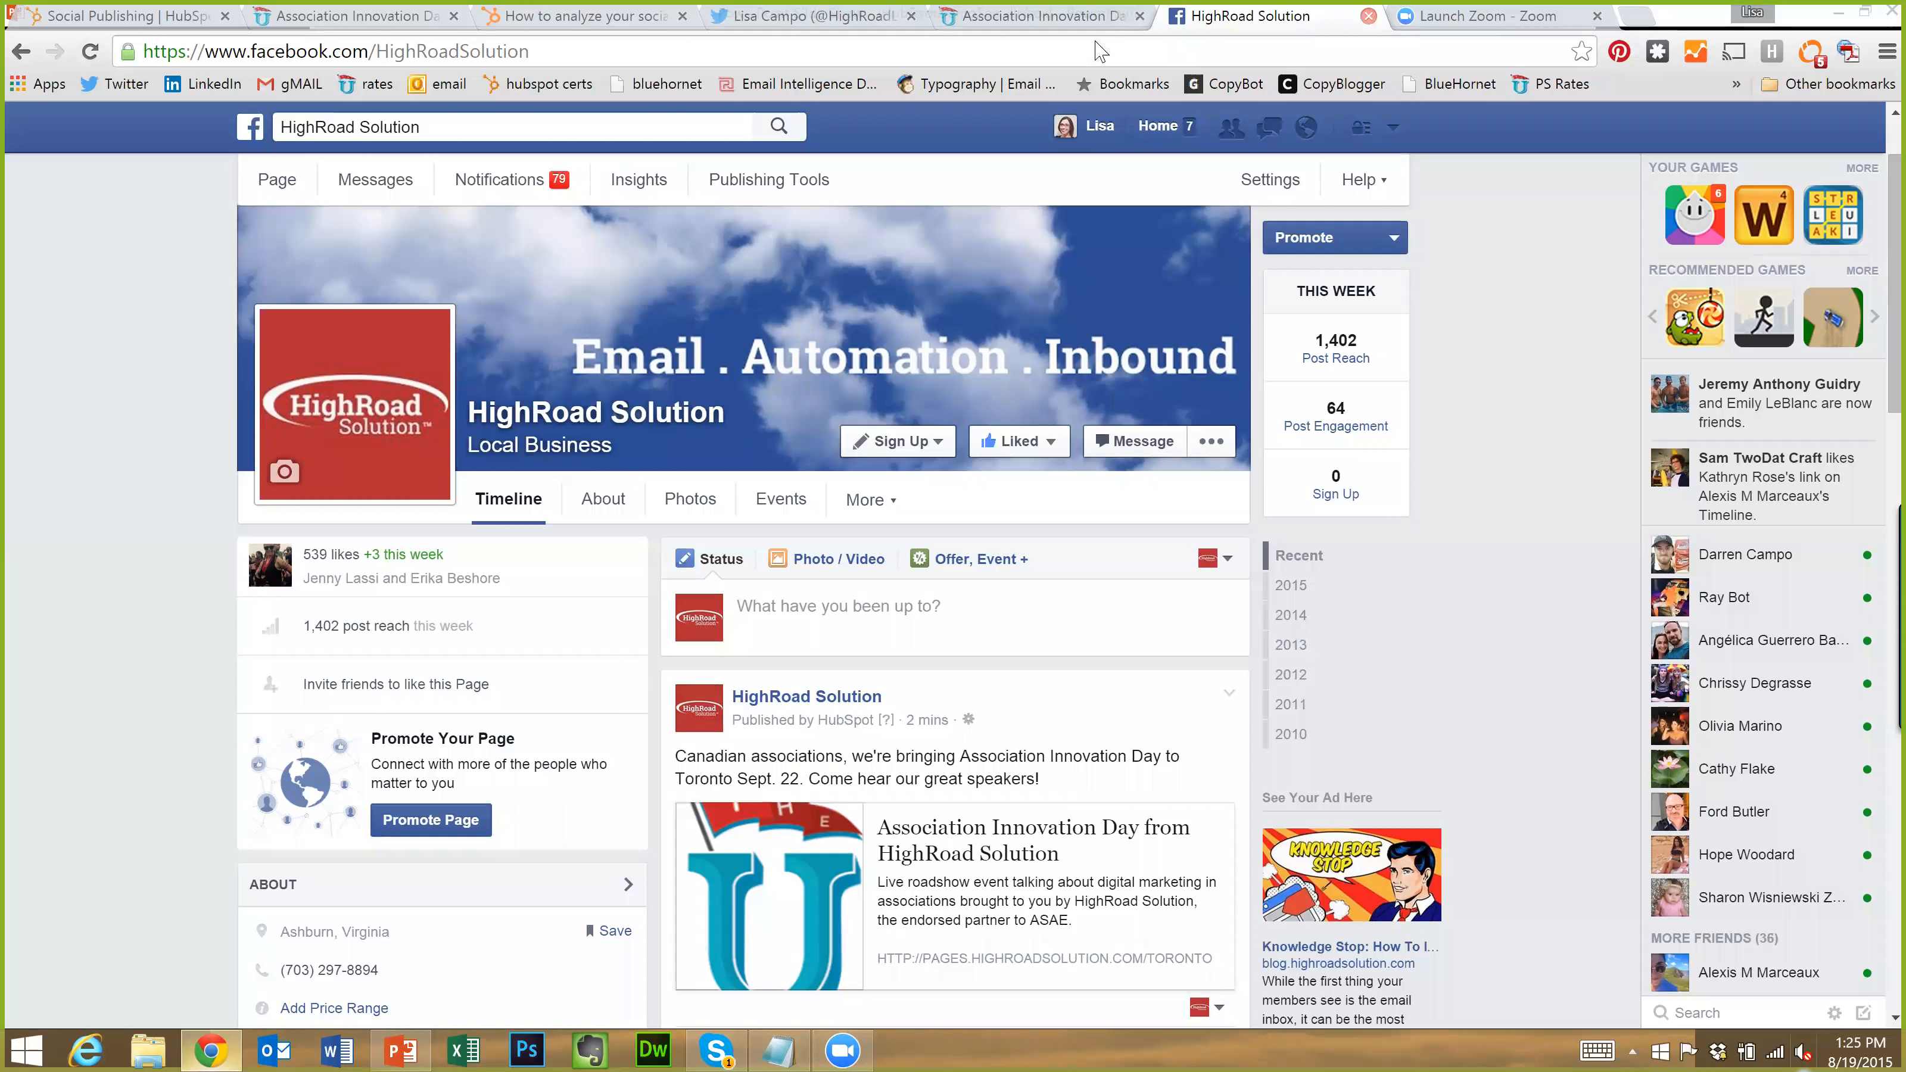
key("ctrl+w")
left_click(1126, 23)
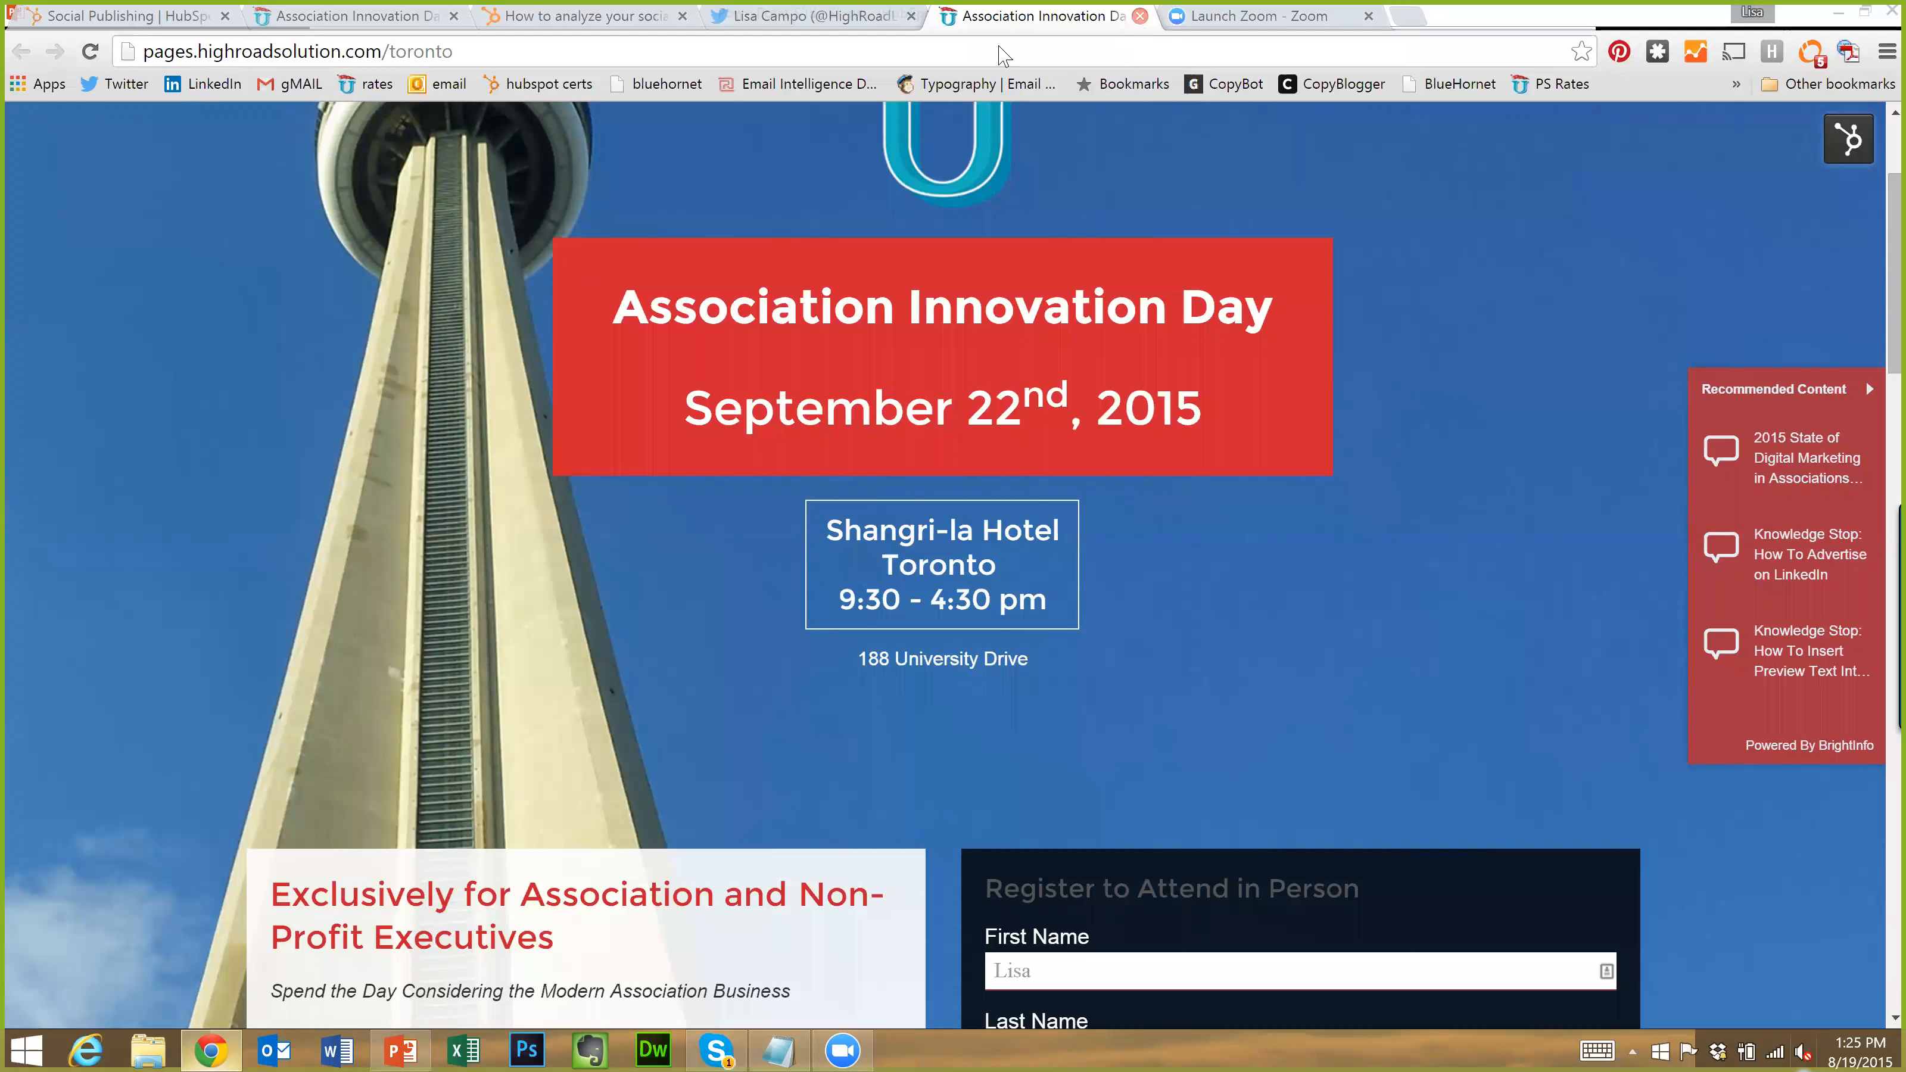
key("ctrl+w")
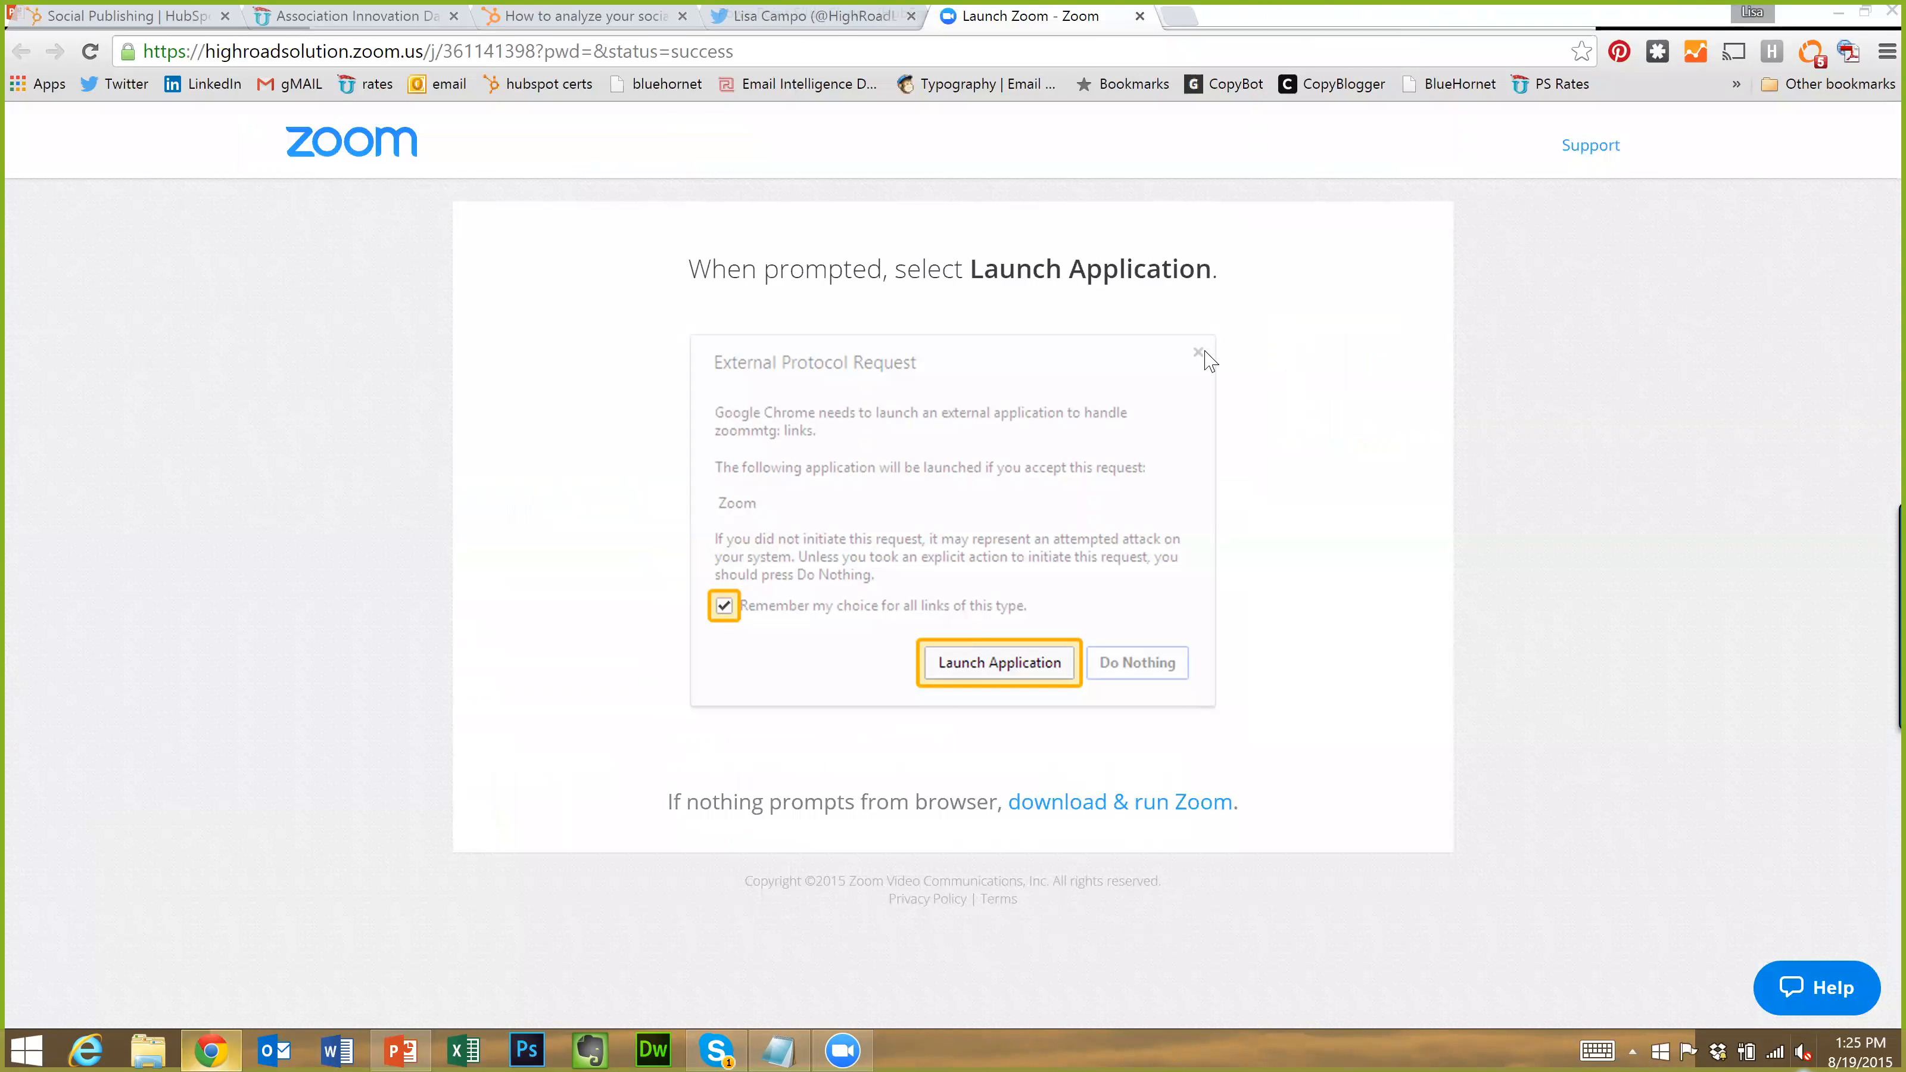
Open HighRoad Solution's Twitter profile from the Inbound Lunch Bunch tweet quoted on the personal Twitter page
left_click(727, 24)
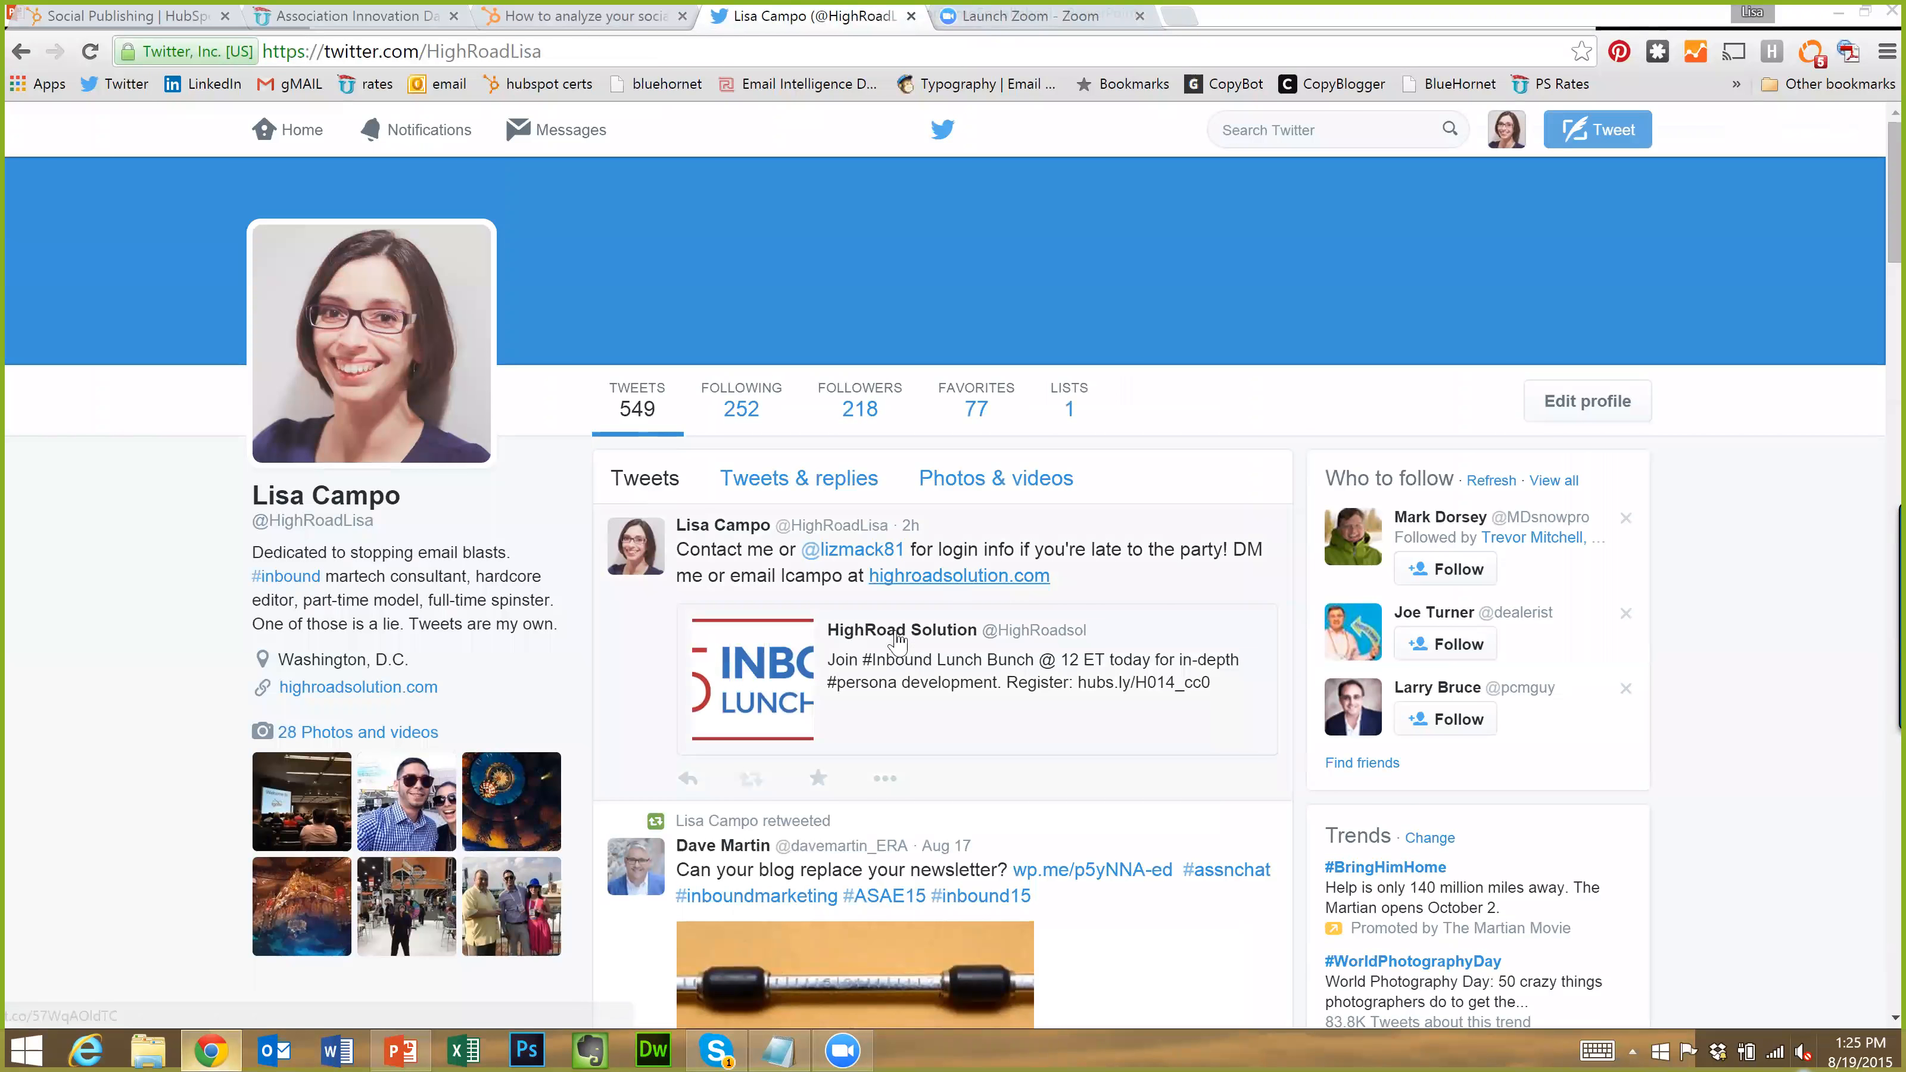
left_click(1052, 637)
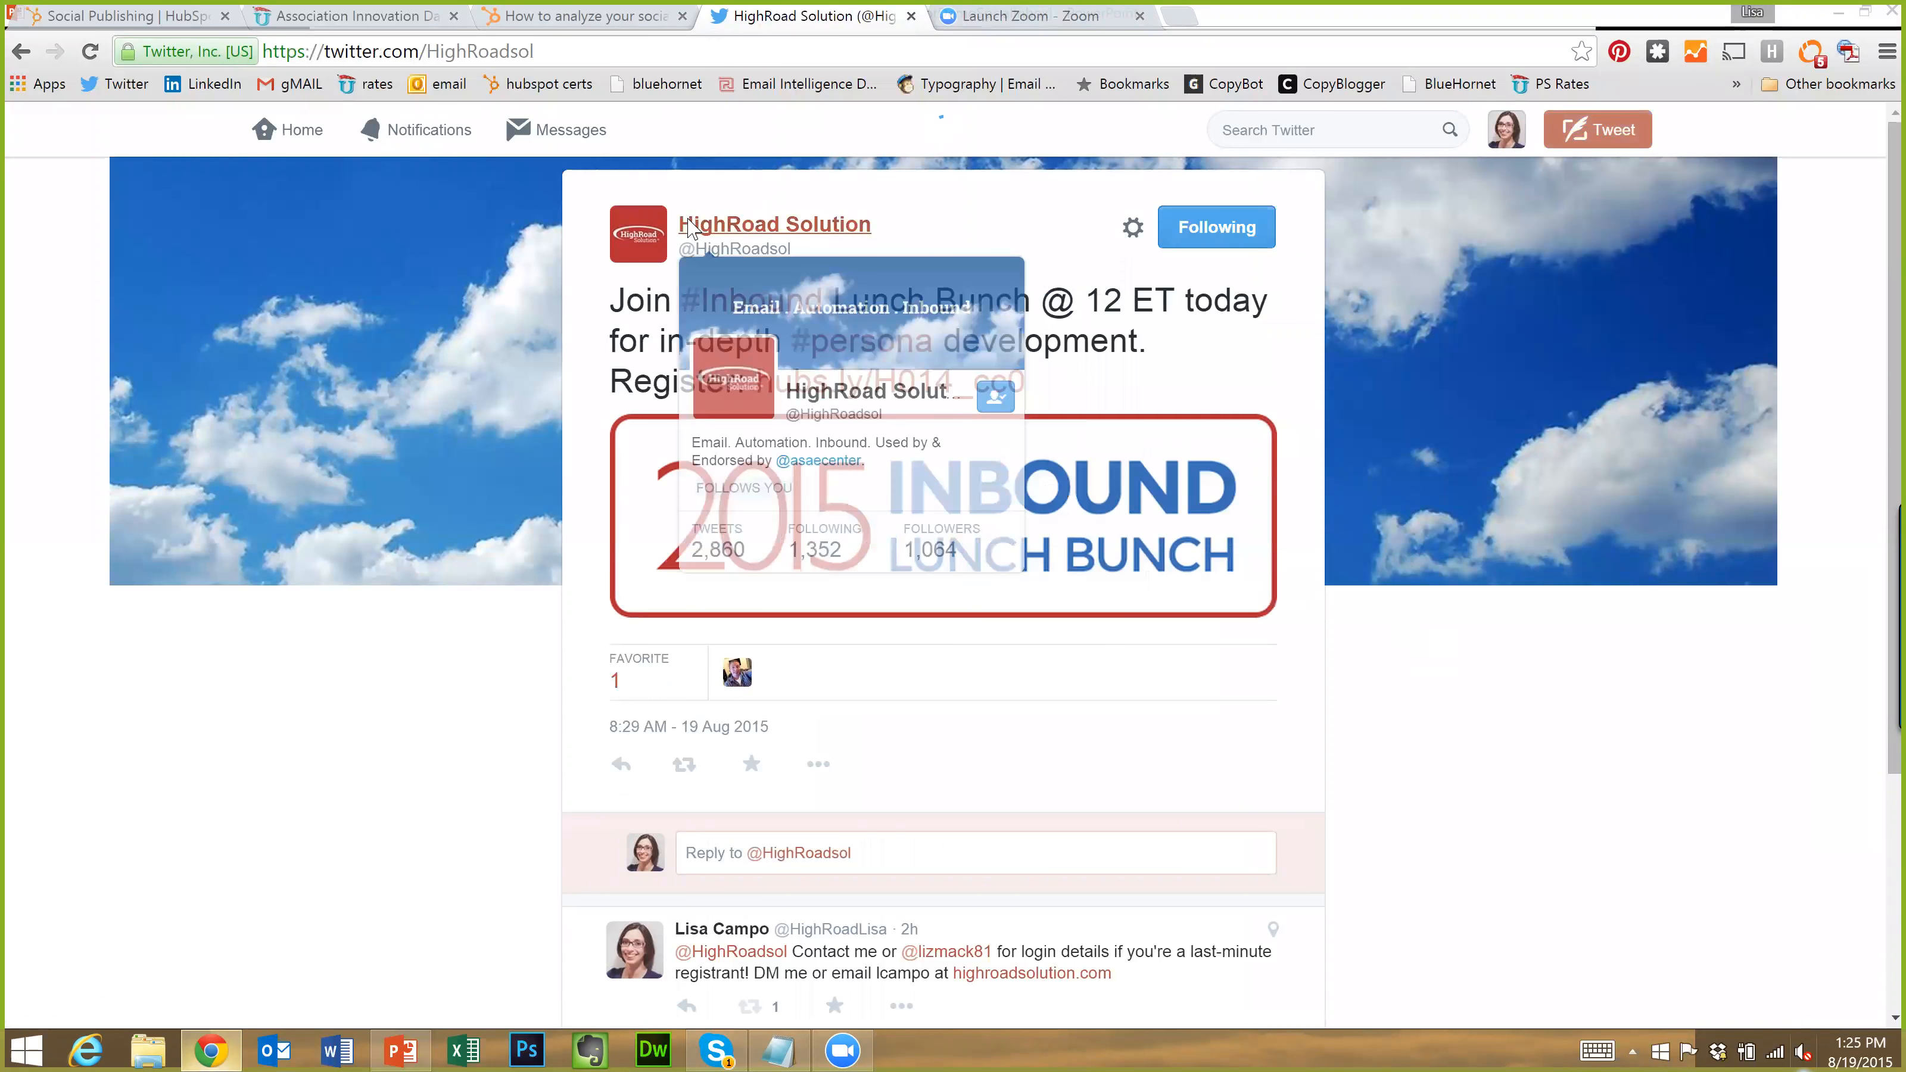
scroll(966, 471, "down", 2)
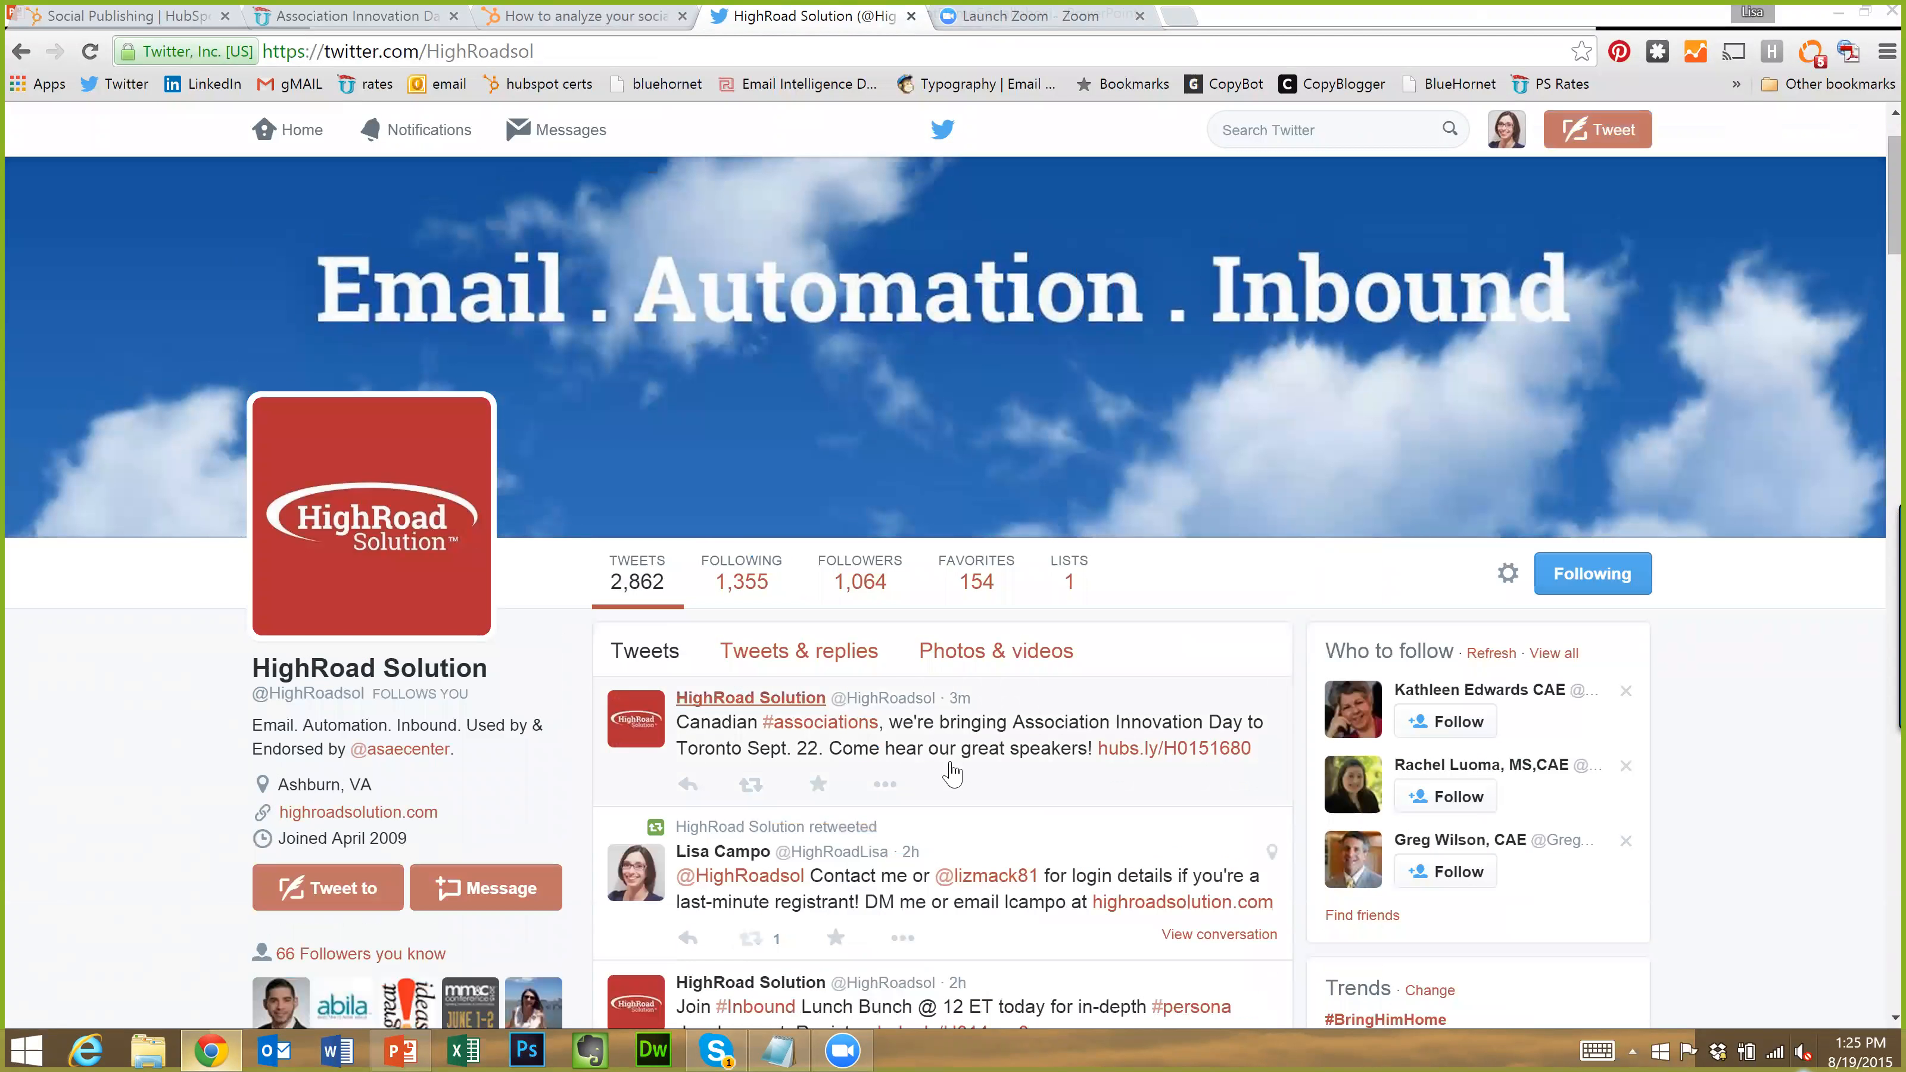
Expand HighRoad Solution's Canadian associations tweet about Association Innovation Day and retweet it without a comment
left_click(996, 749)
scroll(931, 525, "down", 4)
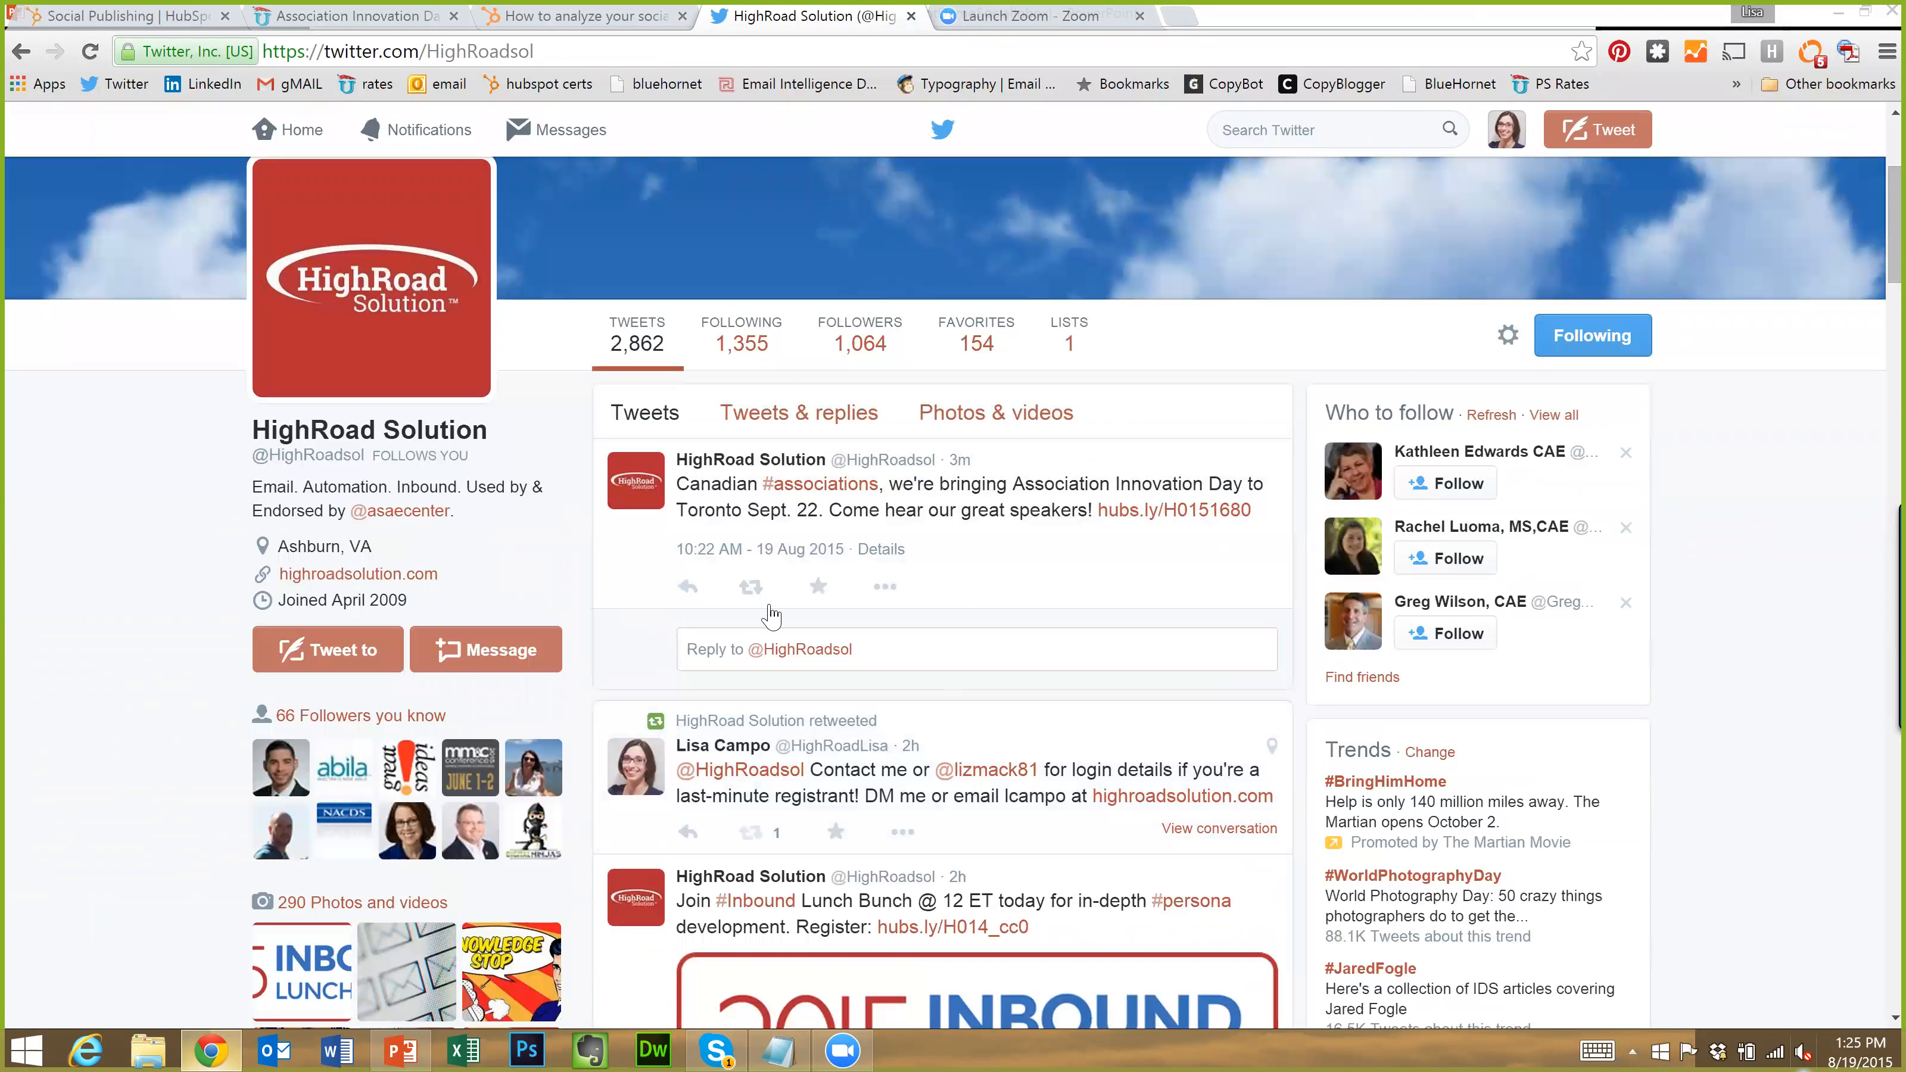
left_click(751, 587)
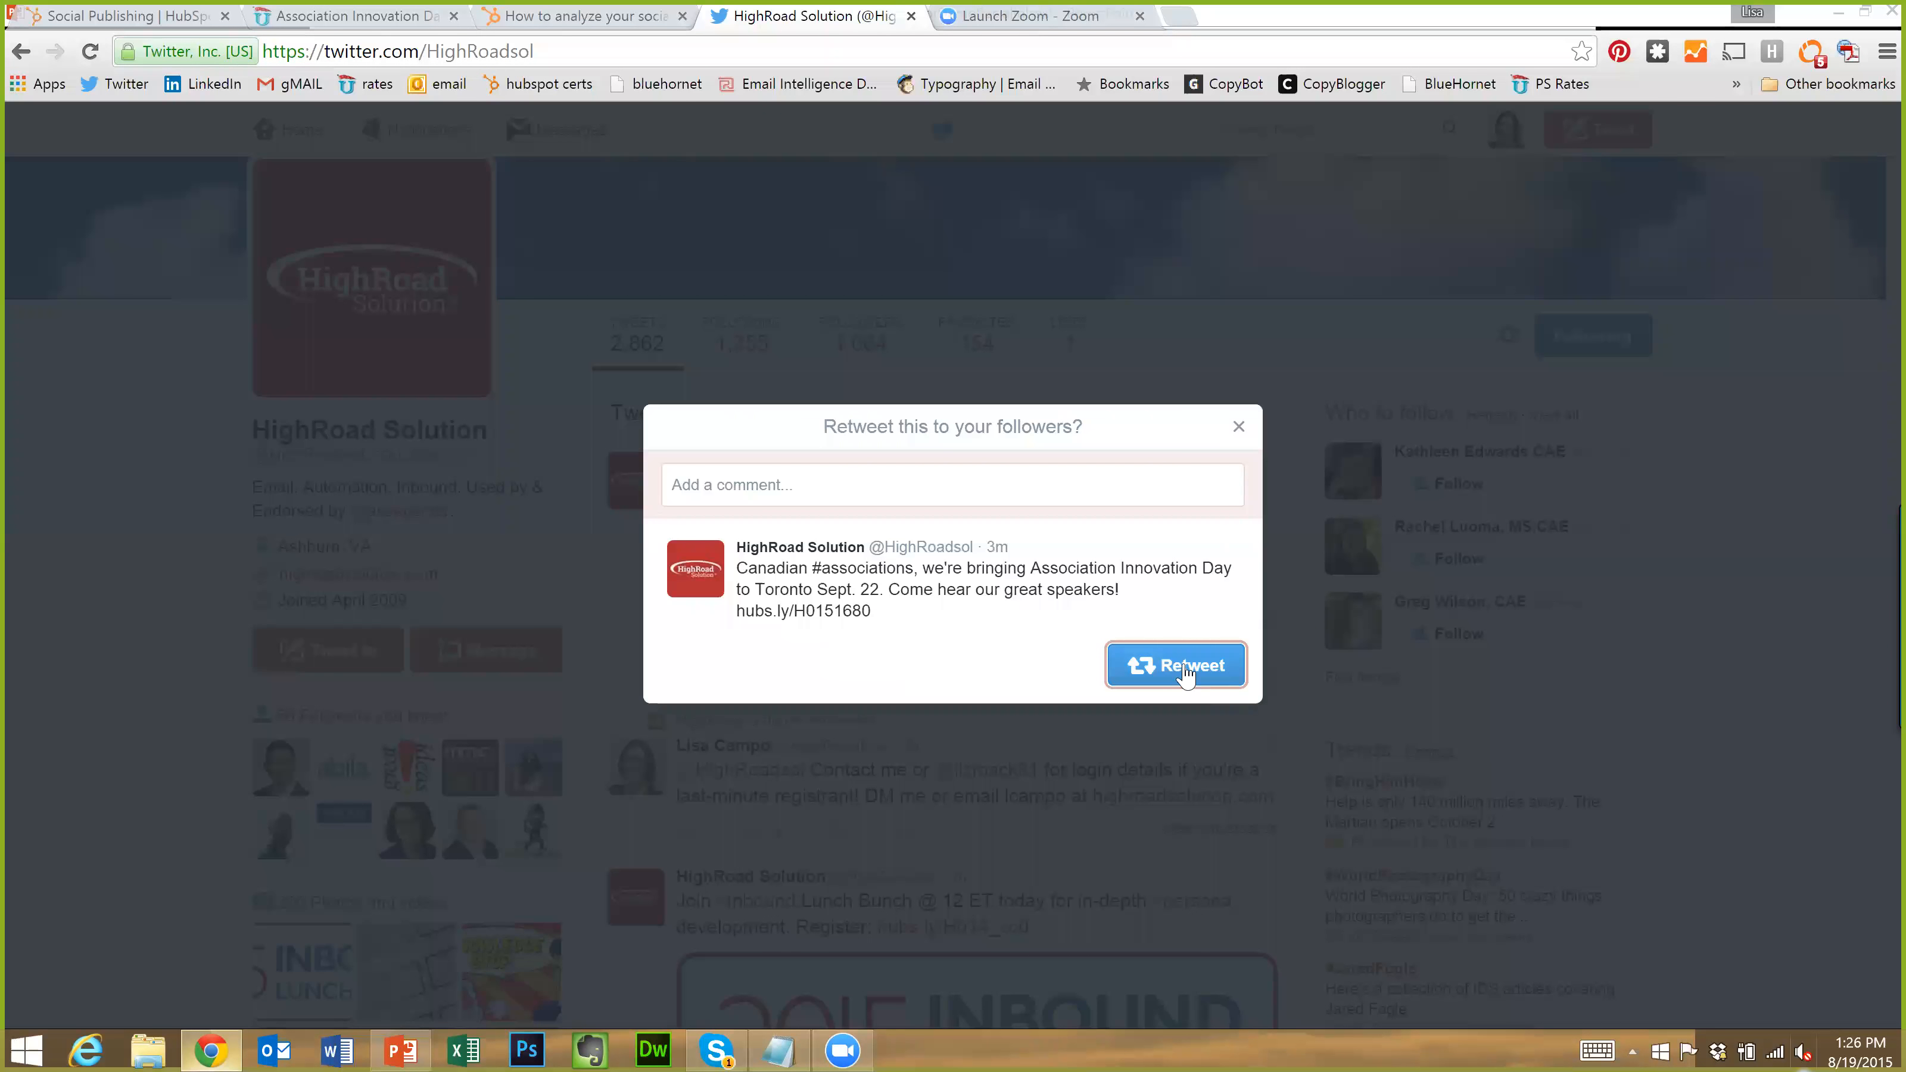
left_click(1184, 668)
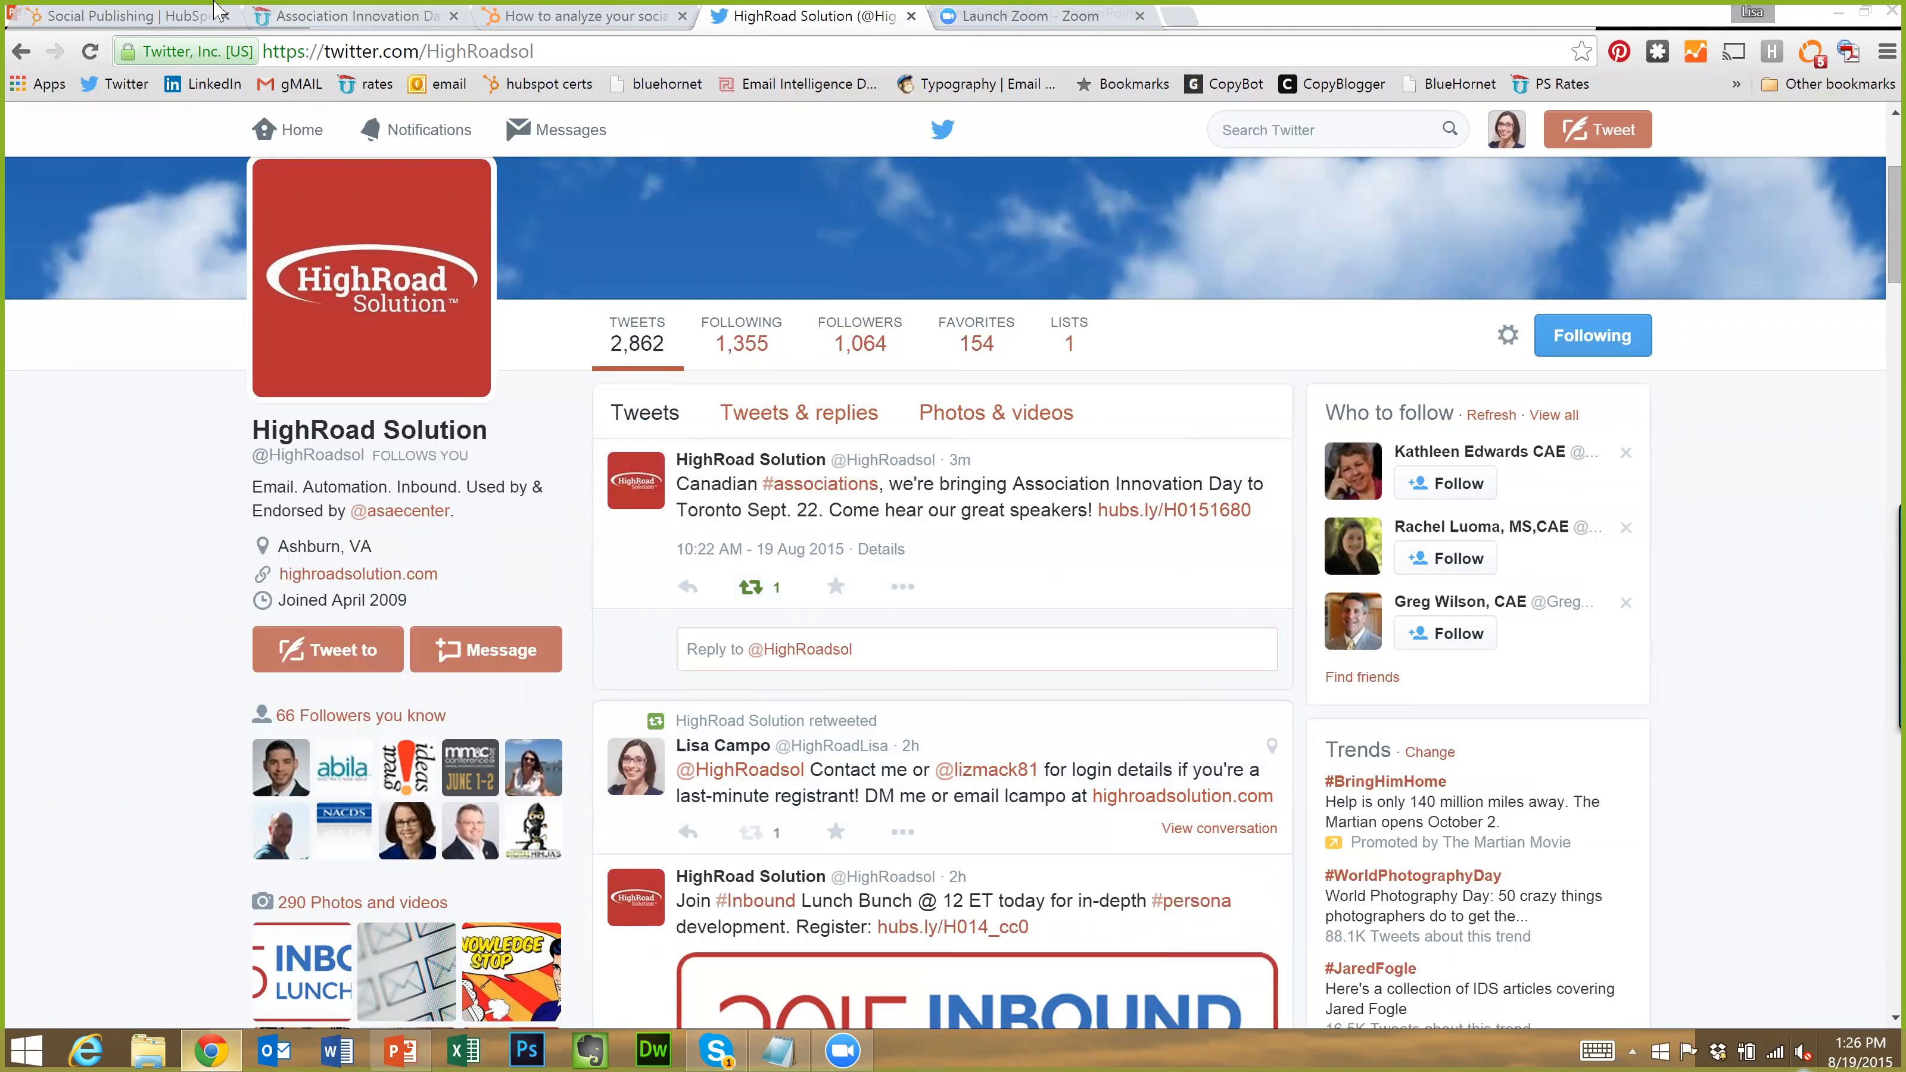
Return to HubSpot's social tools and open the Campaigns report
left_click(124, 17)
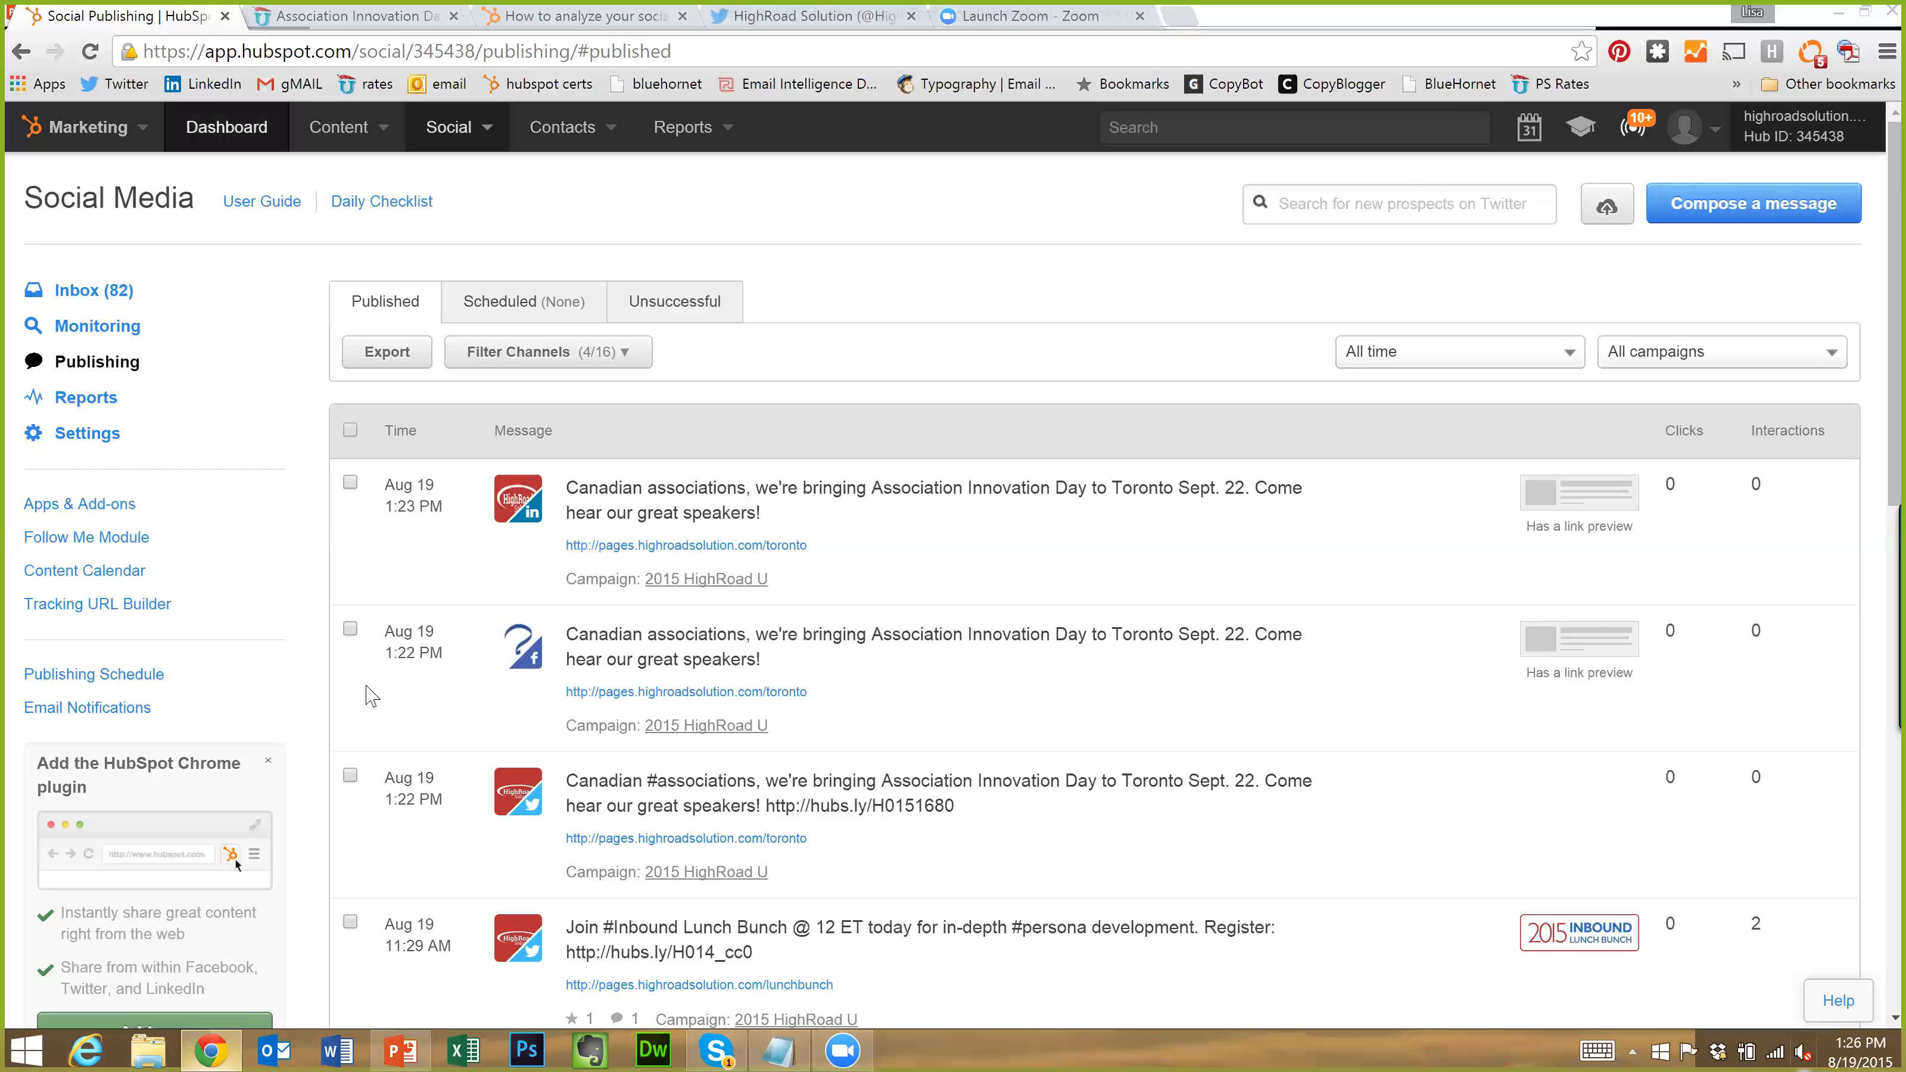
left_click(96, 404)
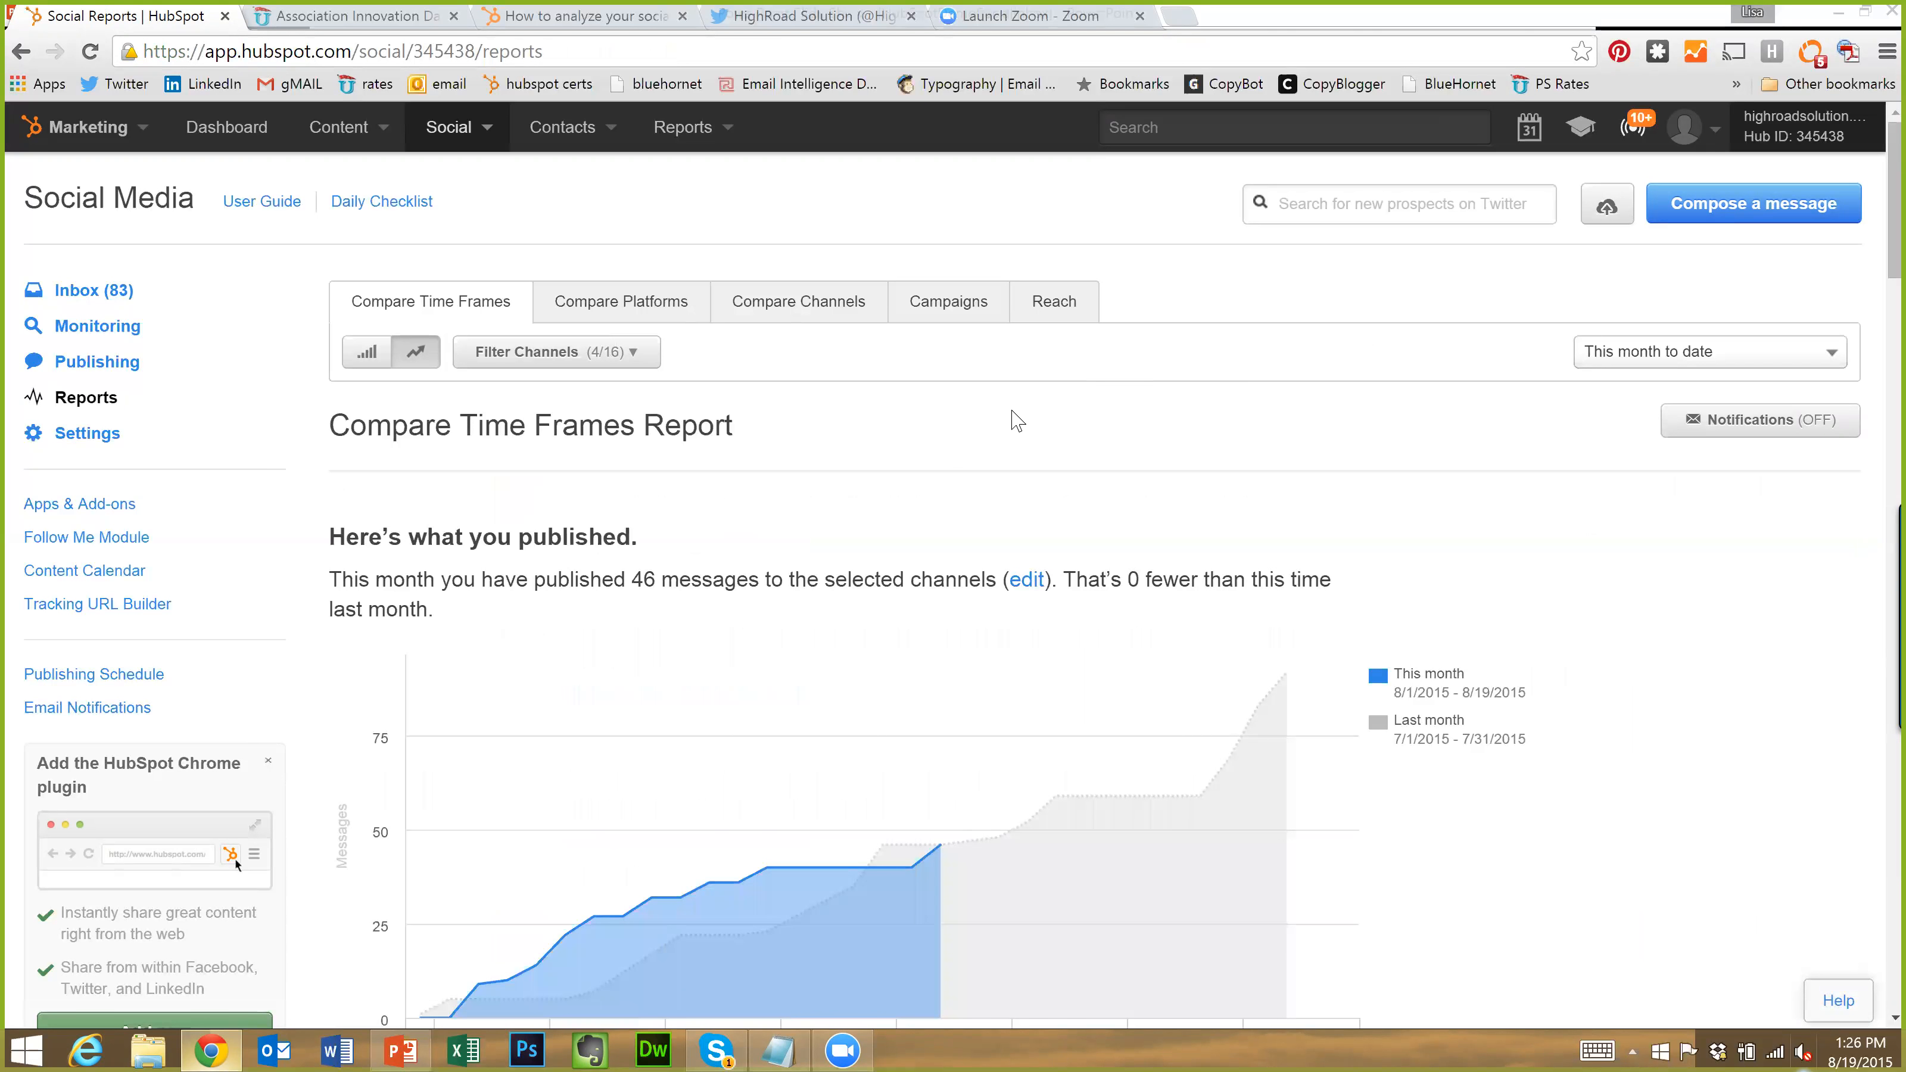
scroll(1286, 403, "down", 2)
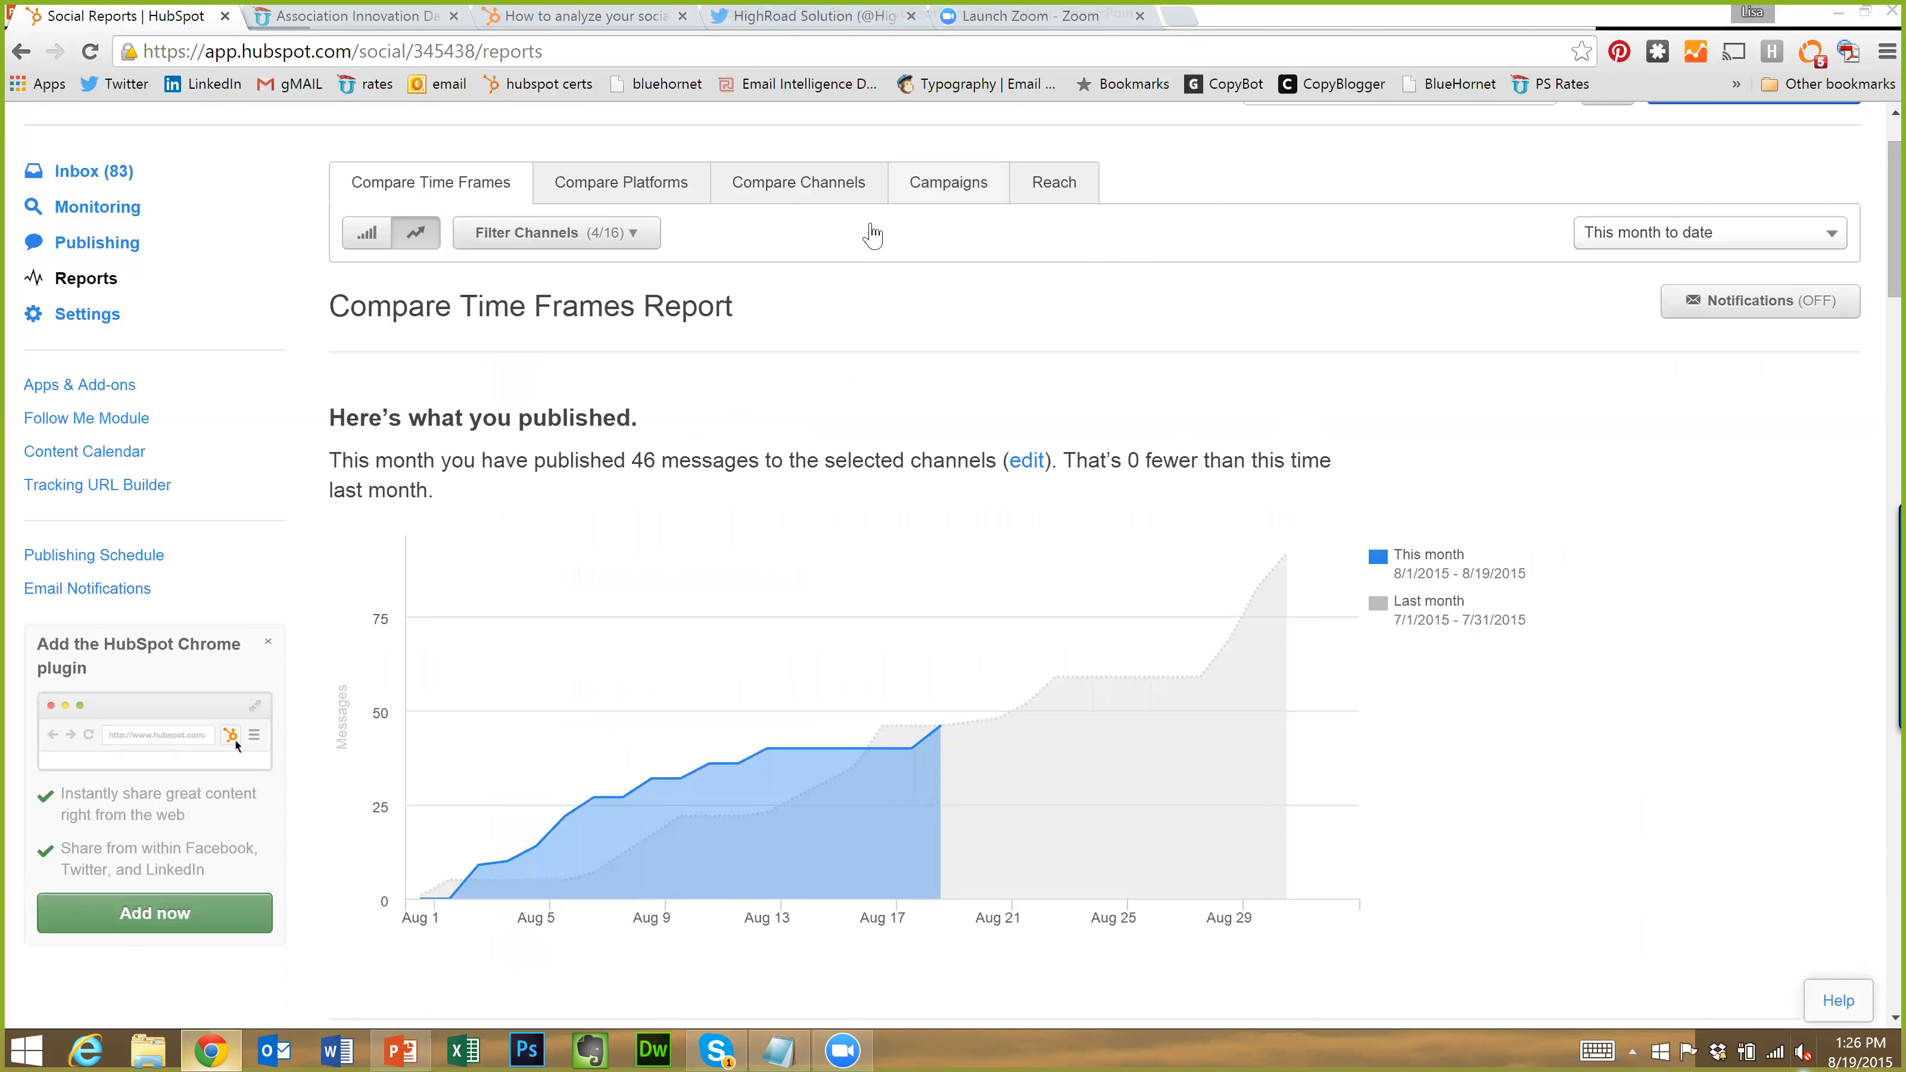
left_click(925, 201)
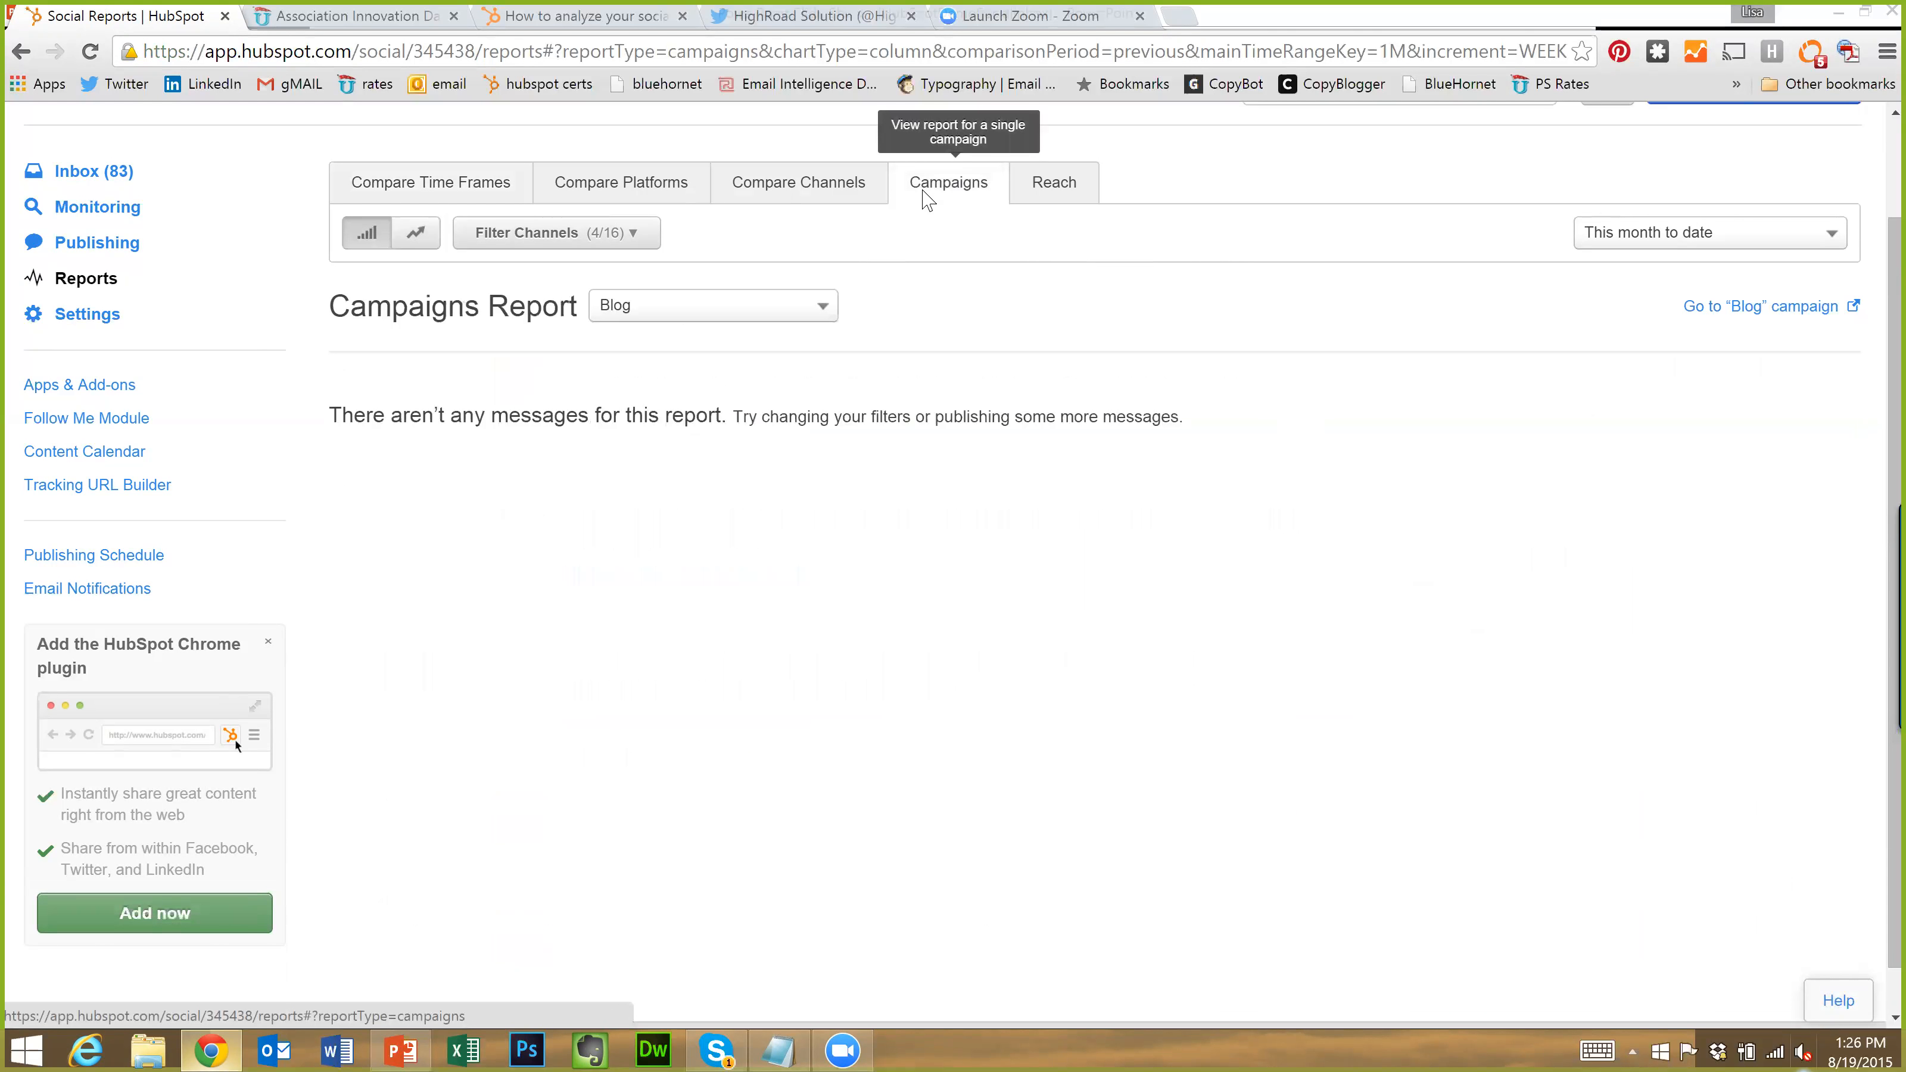
Filter the Campaigns report to the 2015 HighRoad U campaign and show it as an area chart
left_click(664, 314)
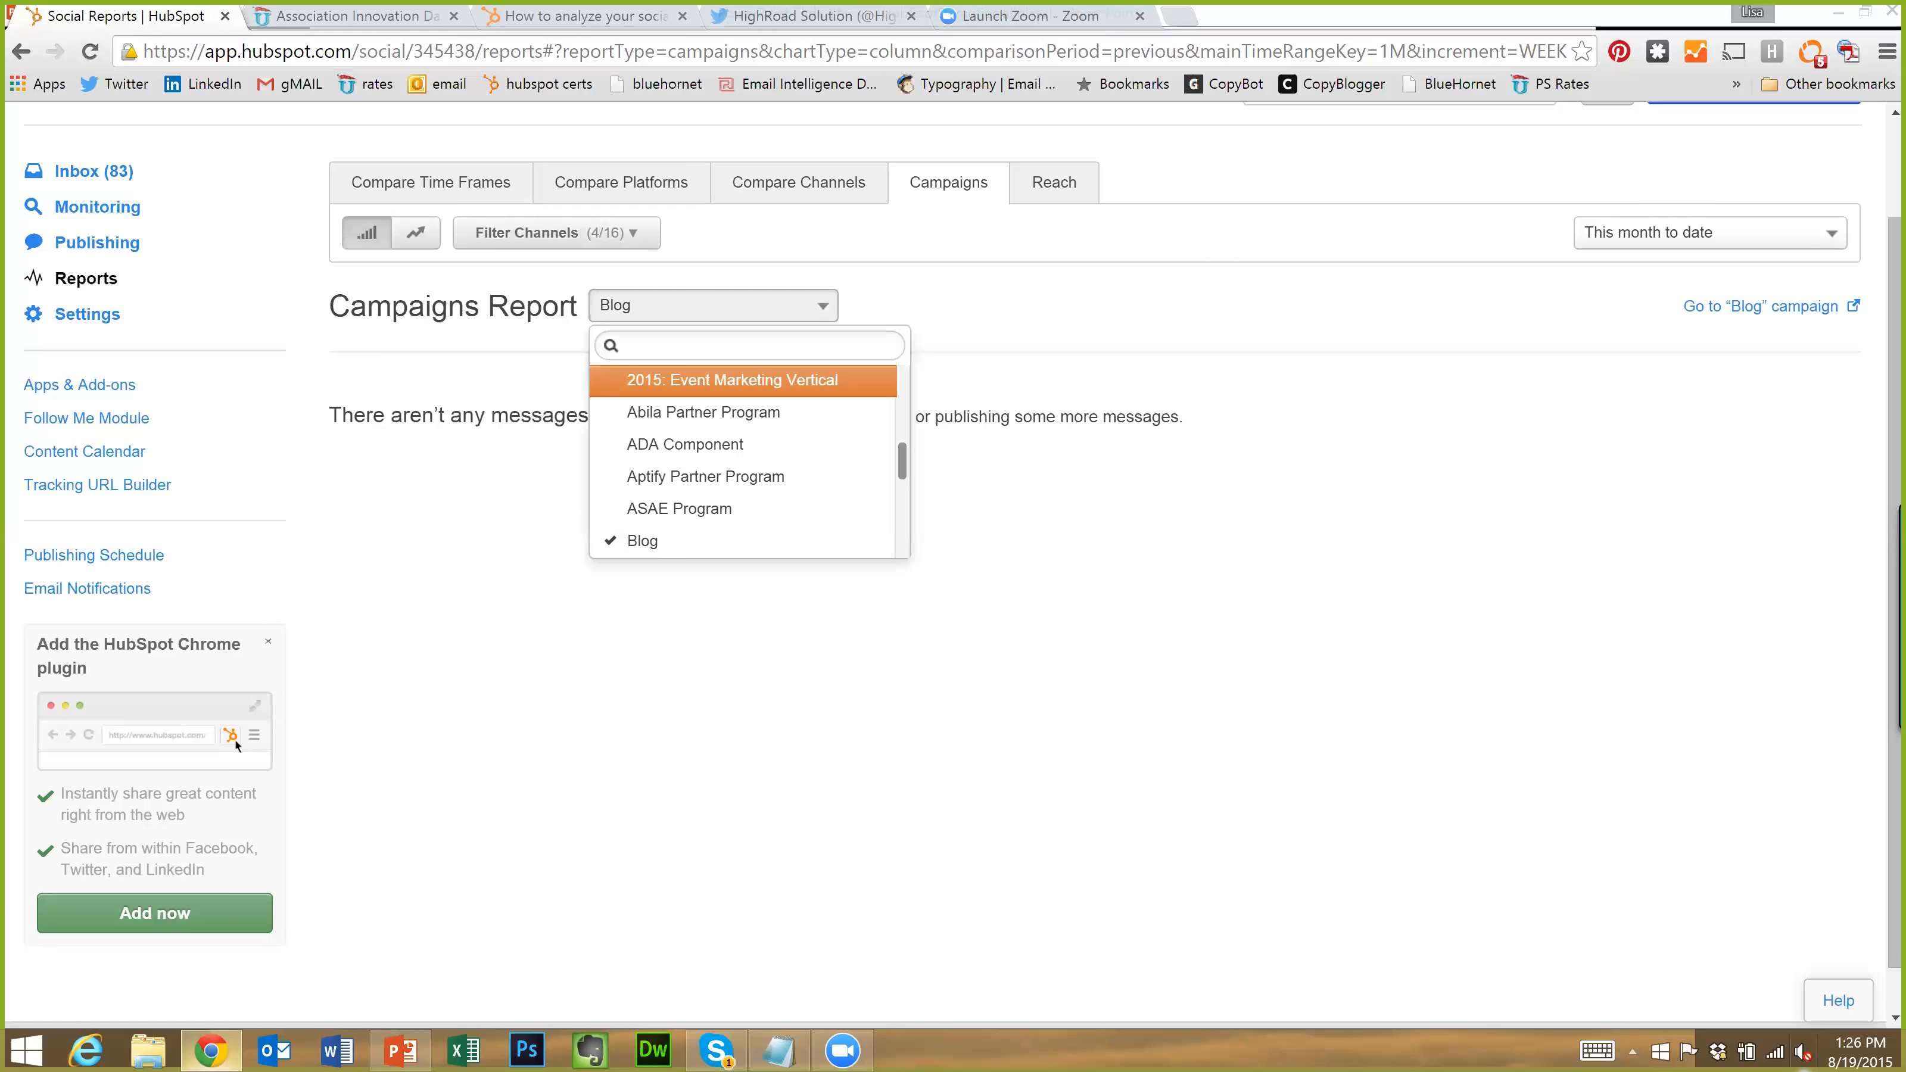
type("2015 hi")
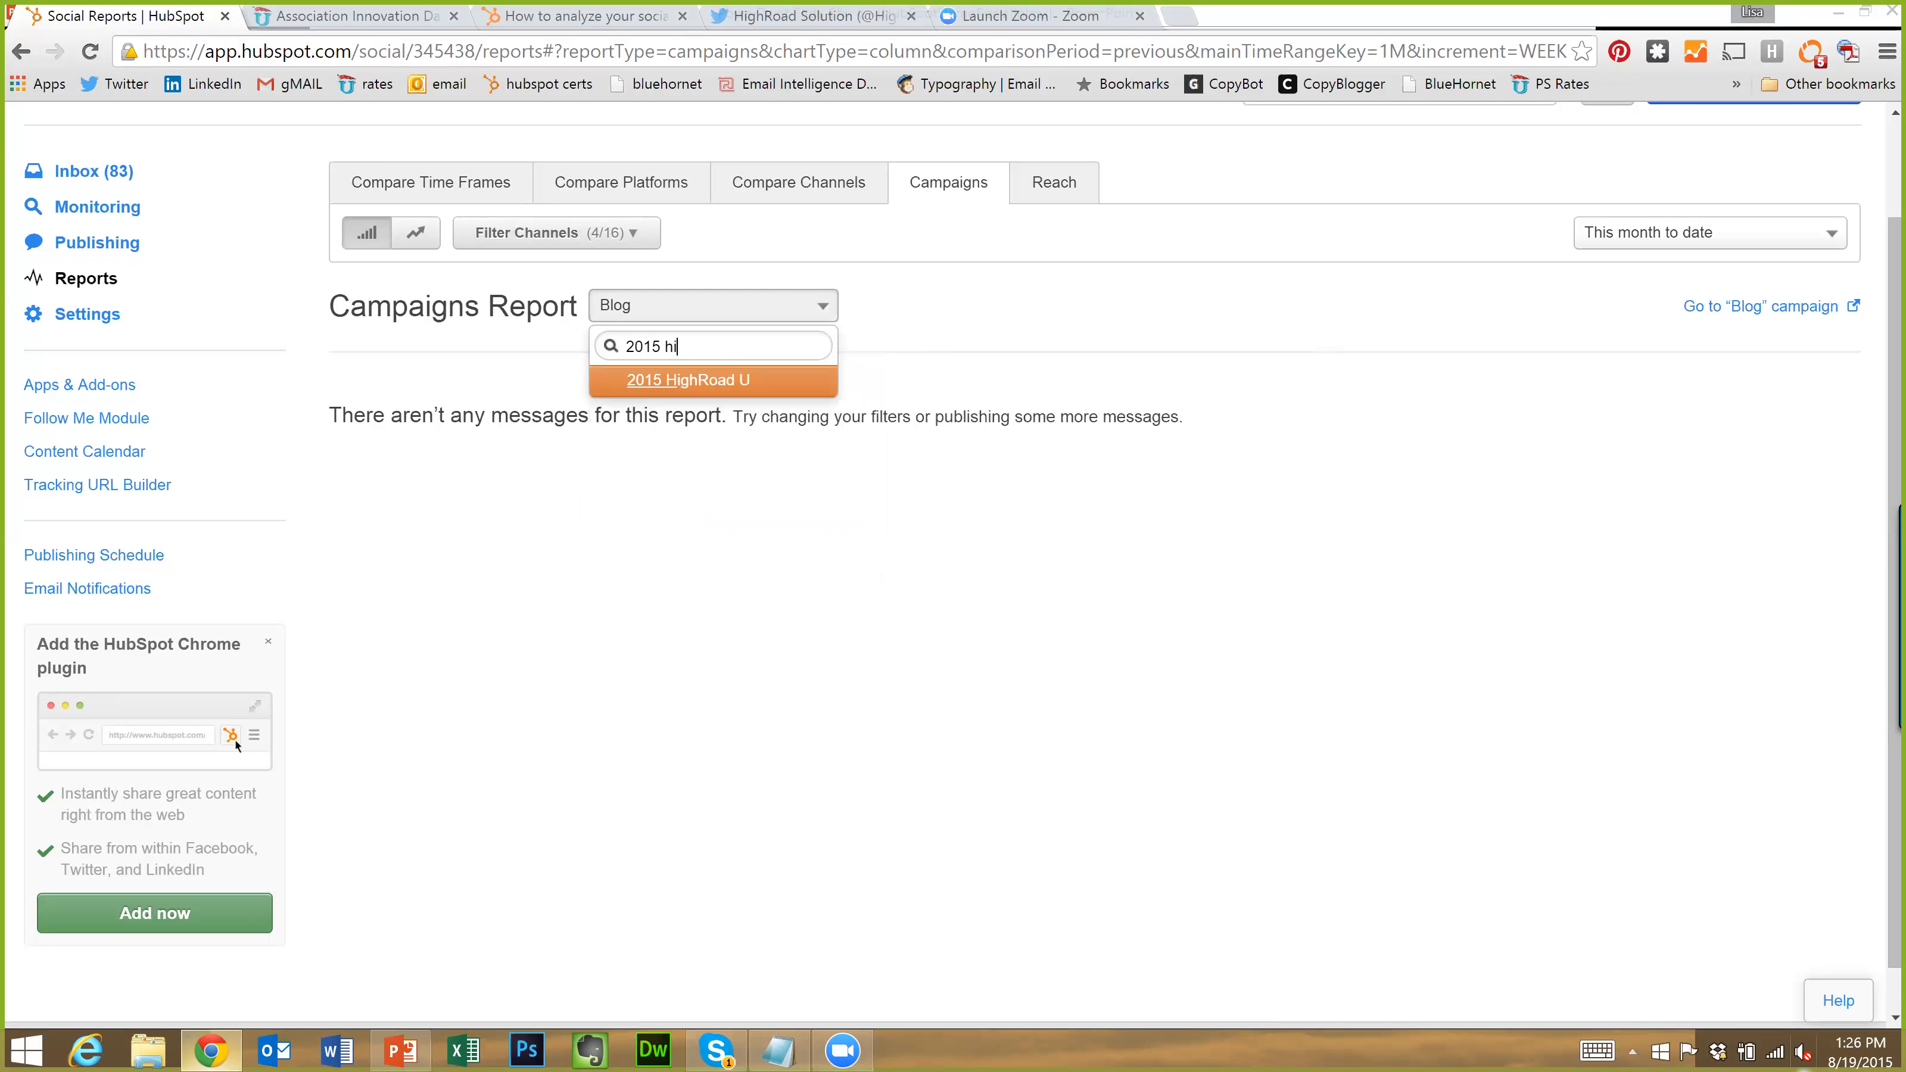
type("gh")
left_click(706, 385)
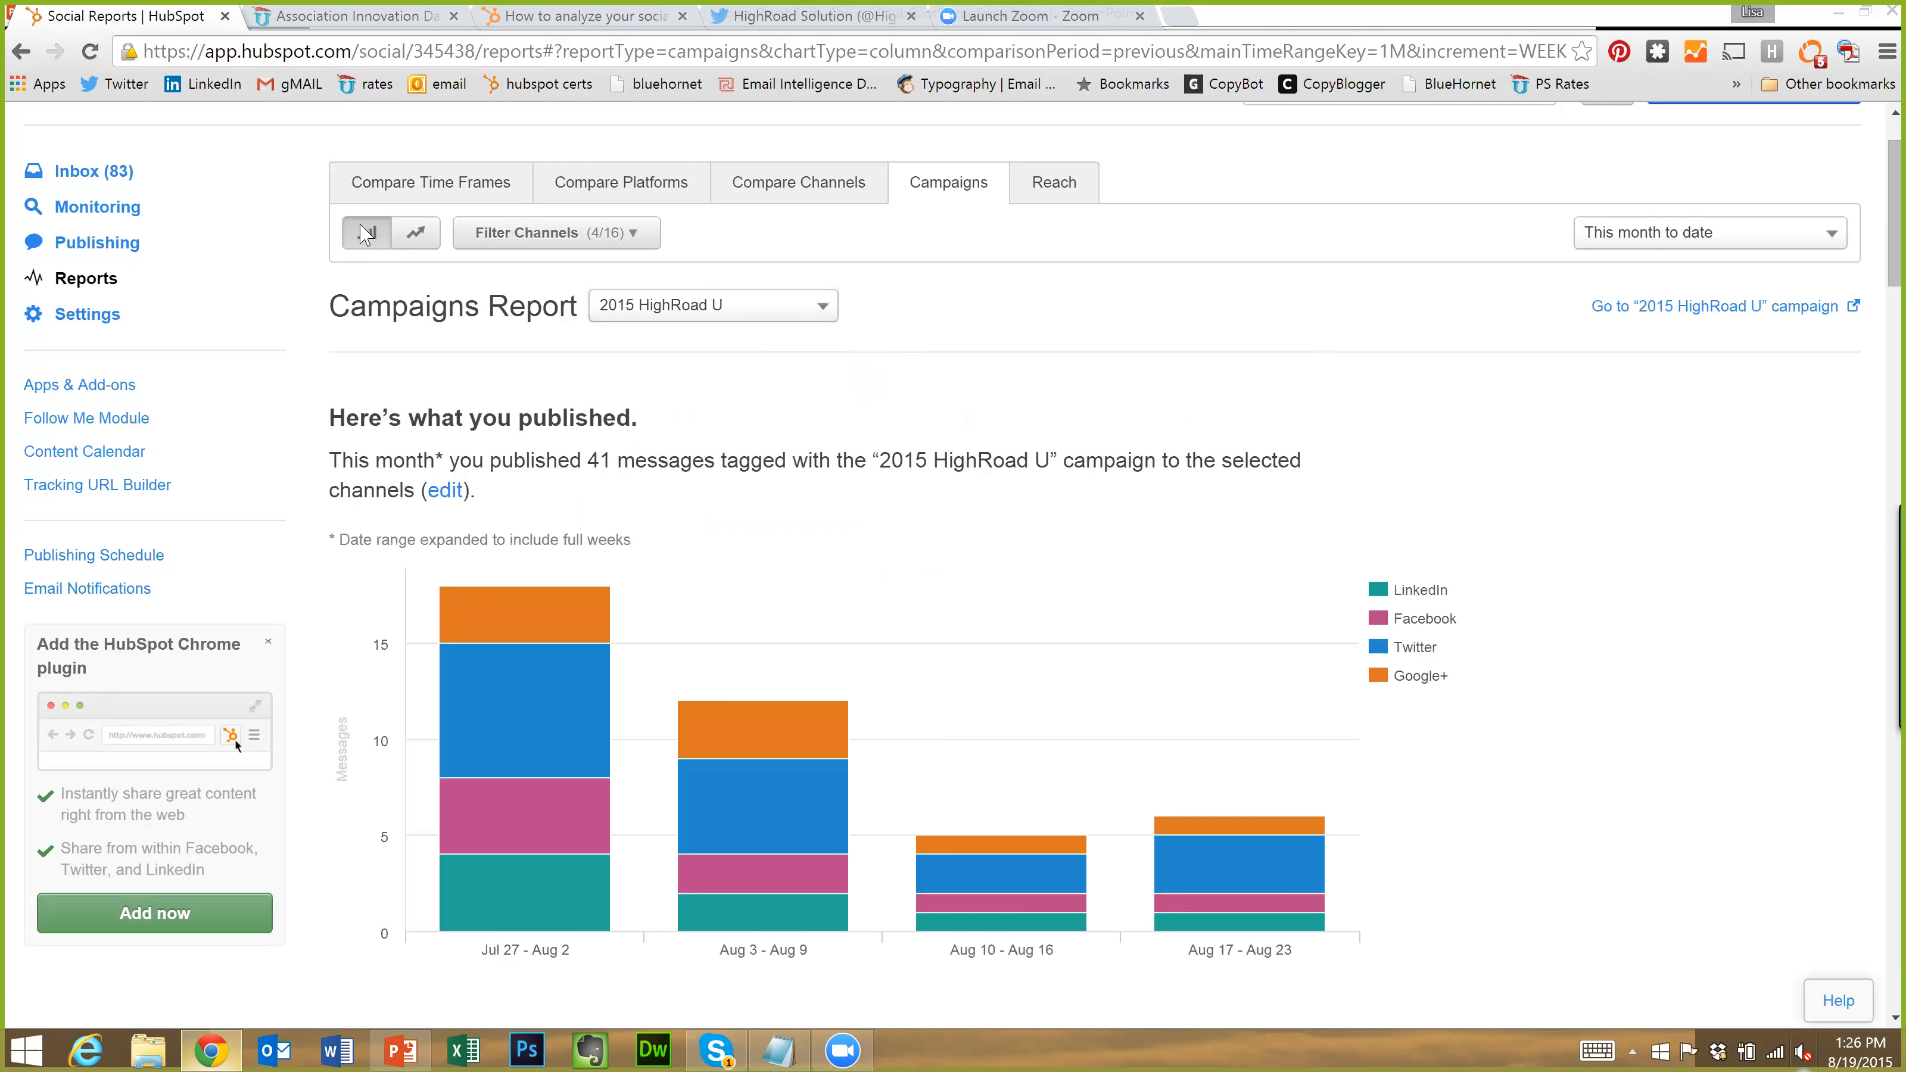
left_click(416, 234)
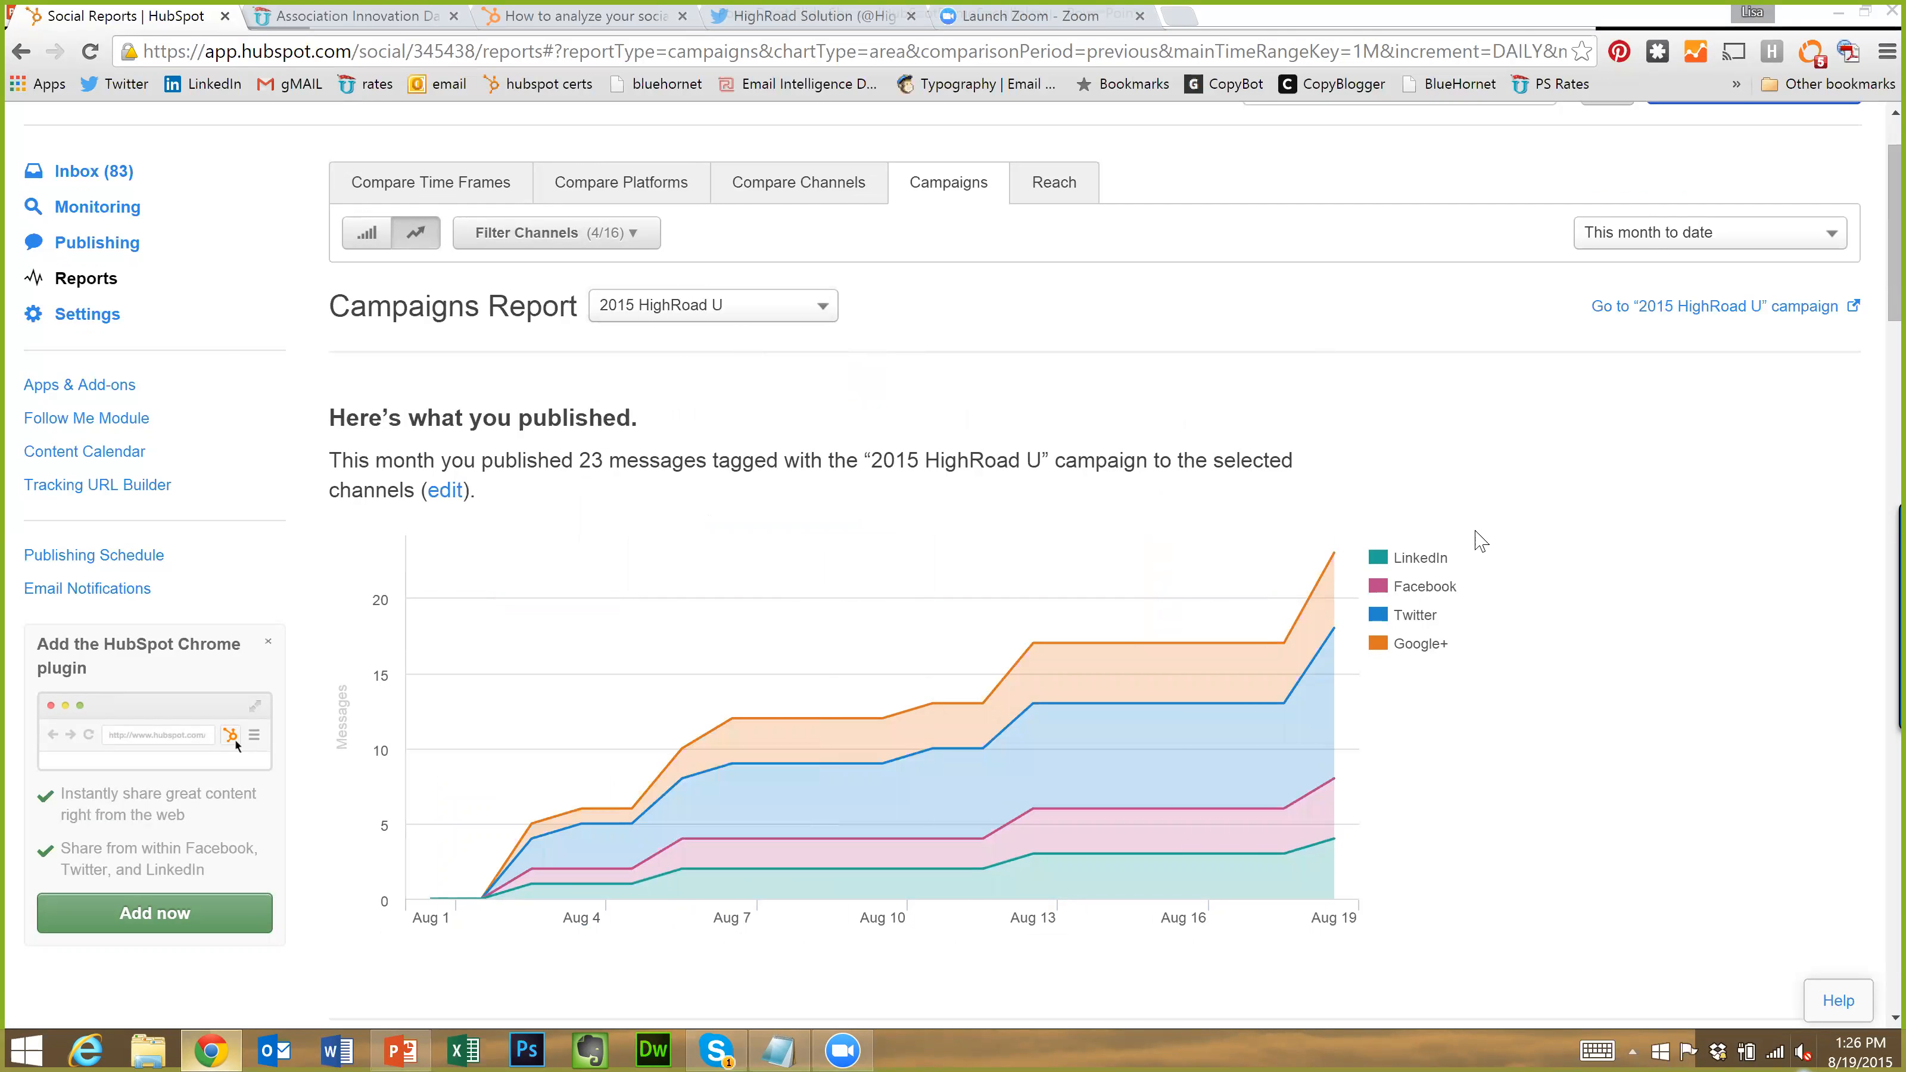
Examine the campaign report's follower response section, including clicks by network and the message with the most clicks
scroll(1485, 540, "down", 5)
scroll(298, 507, "down", 1)
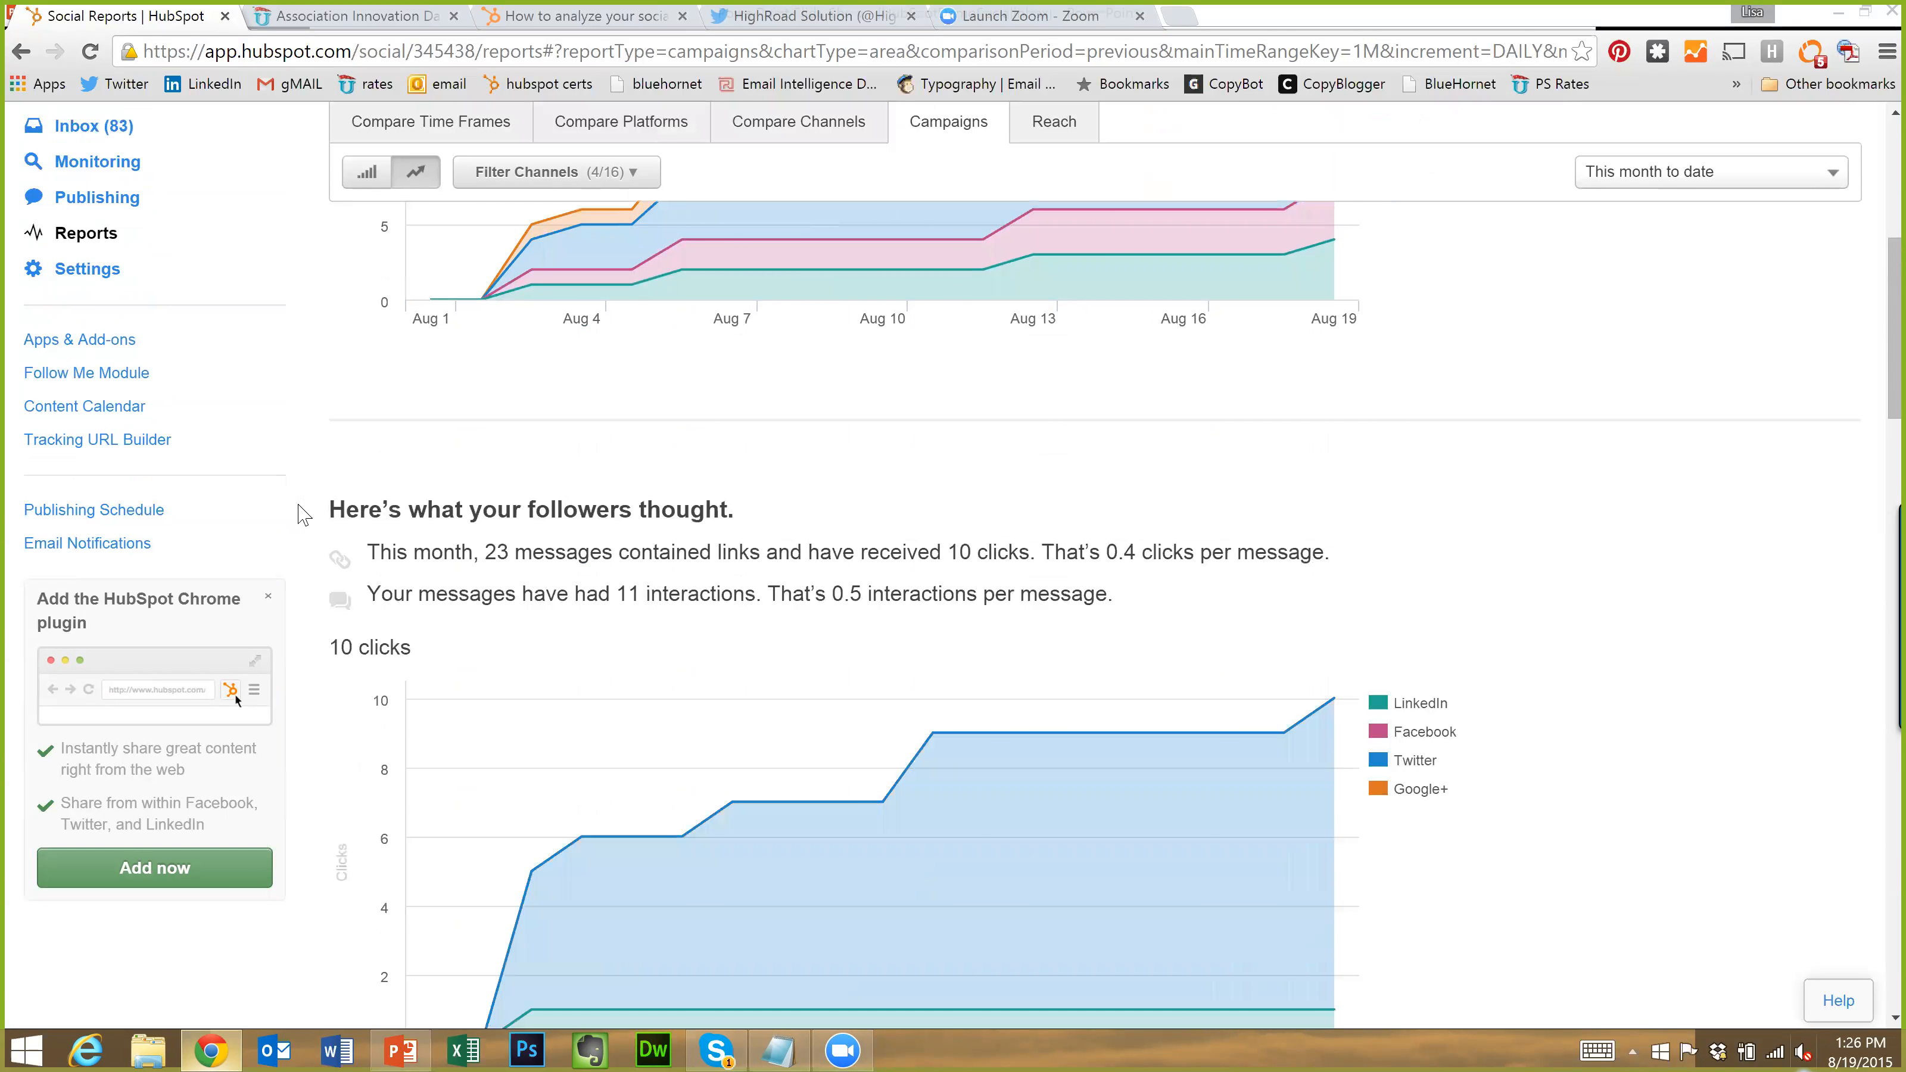
scroll(1723, 553, "down", 2)
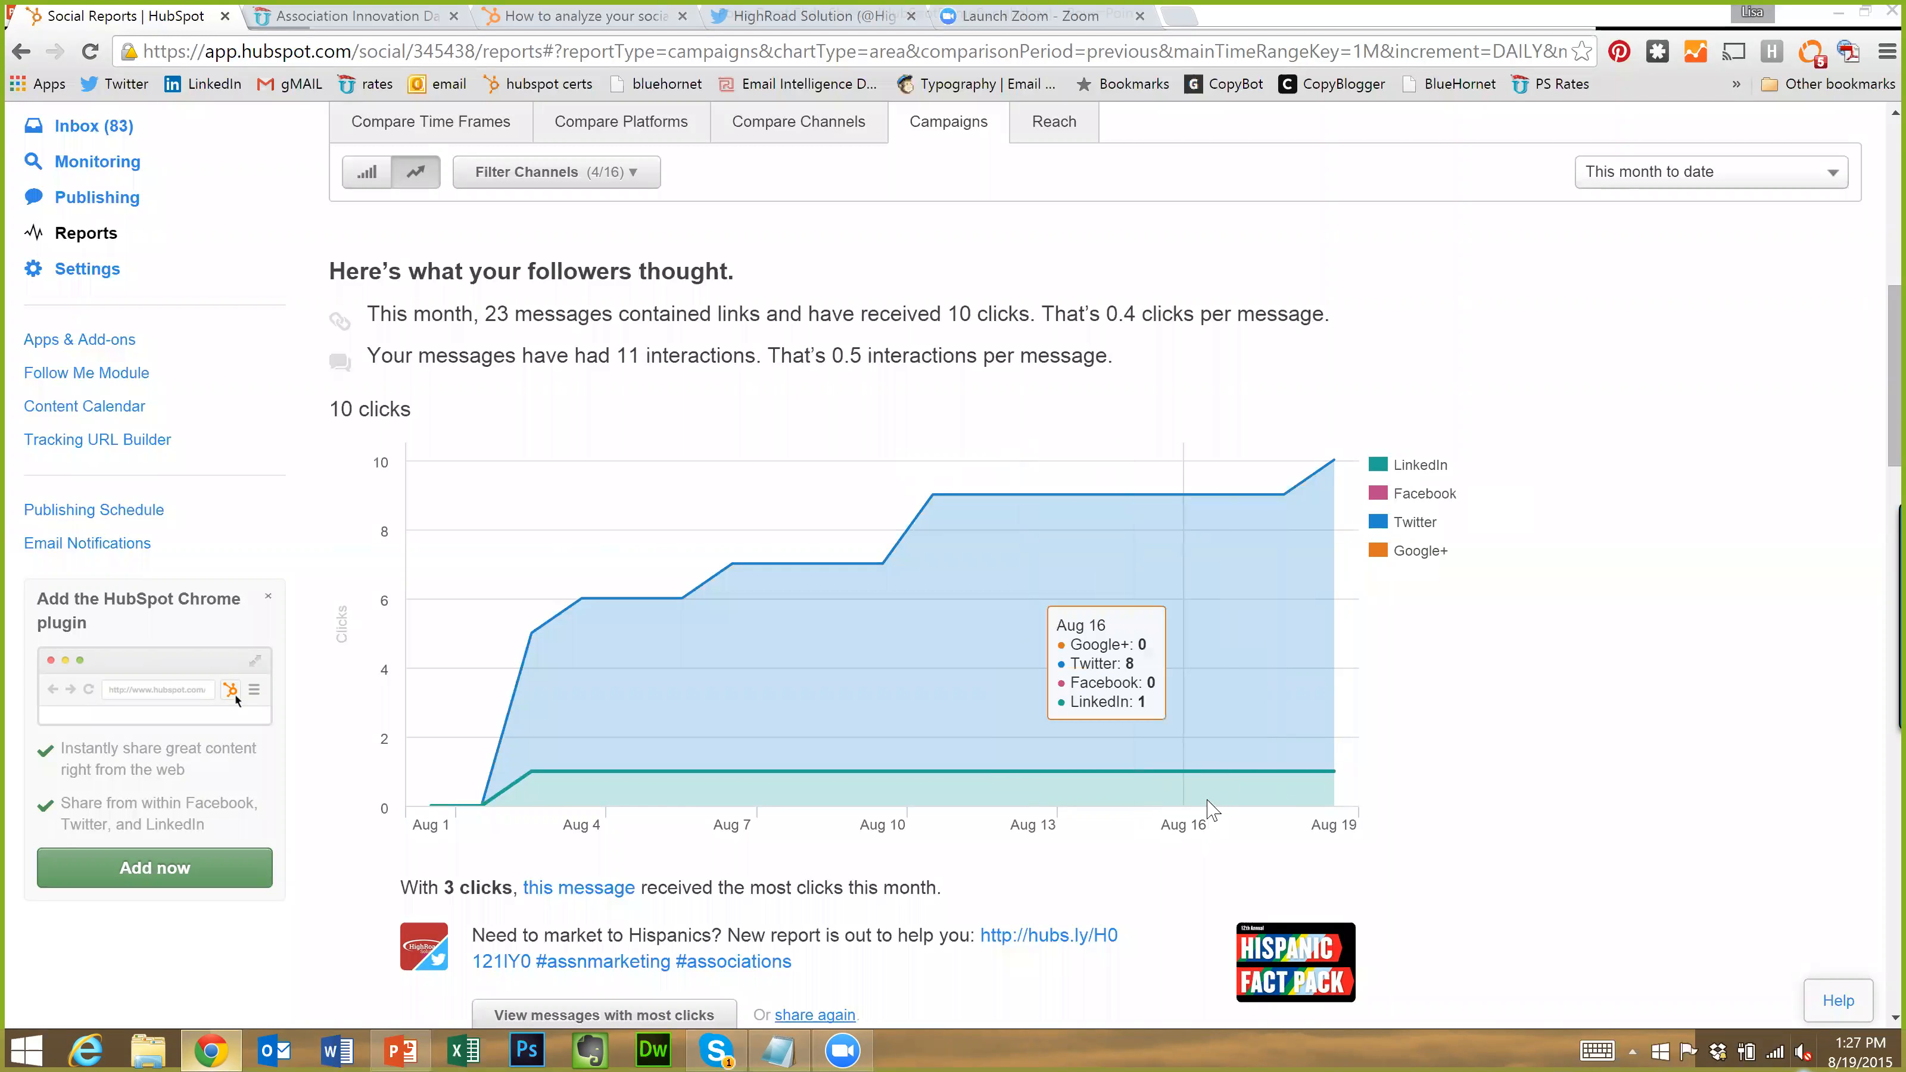
scroll(1471, 736, "down", 5)
scroll(1485, 729, "up", 5)
scroll(1501, 739, "down", 2)
scroll(1516, 745, "down", 3)
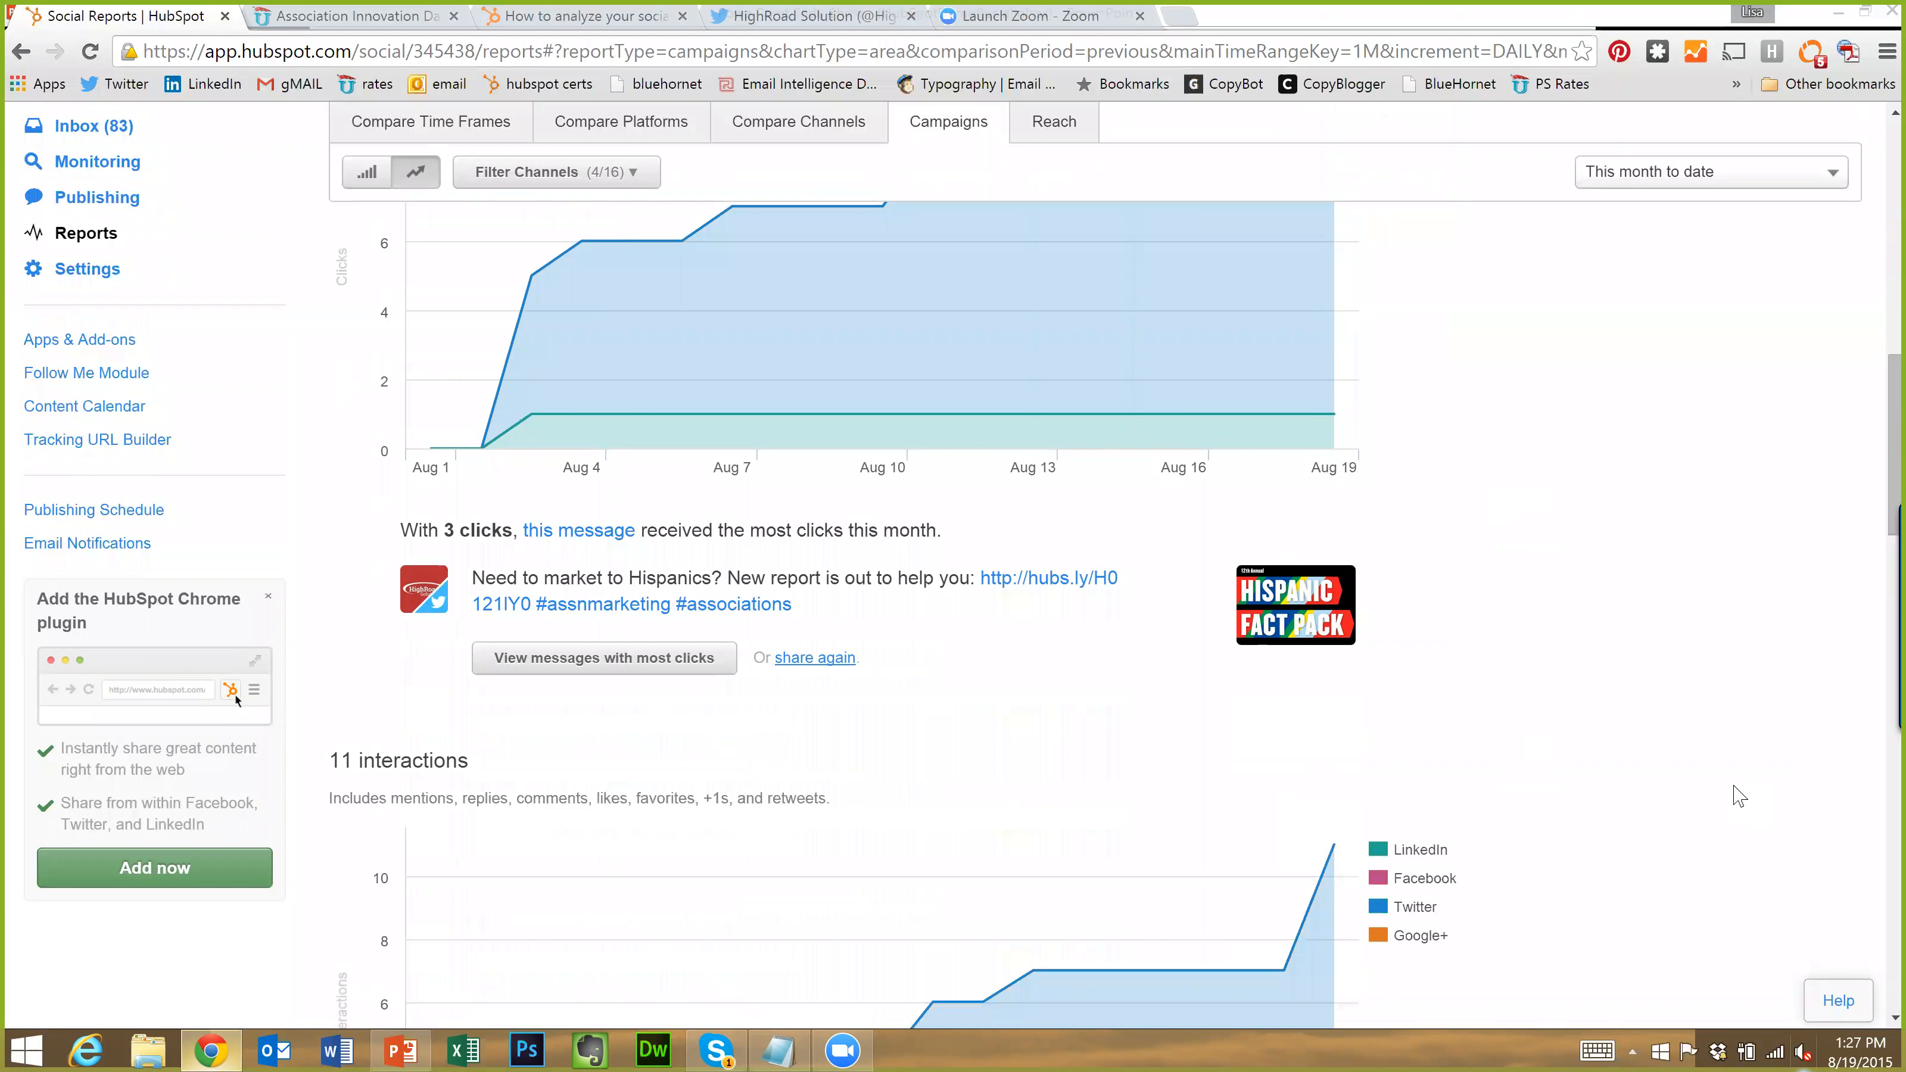
scroll(1614, 751, "up", 3)
scroll(1539, 720, "down", 2)
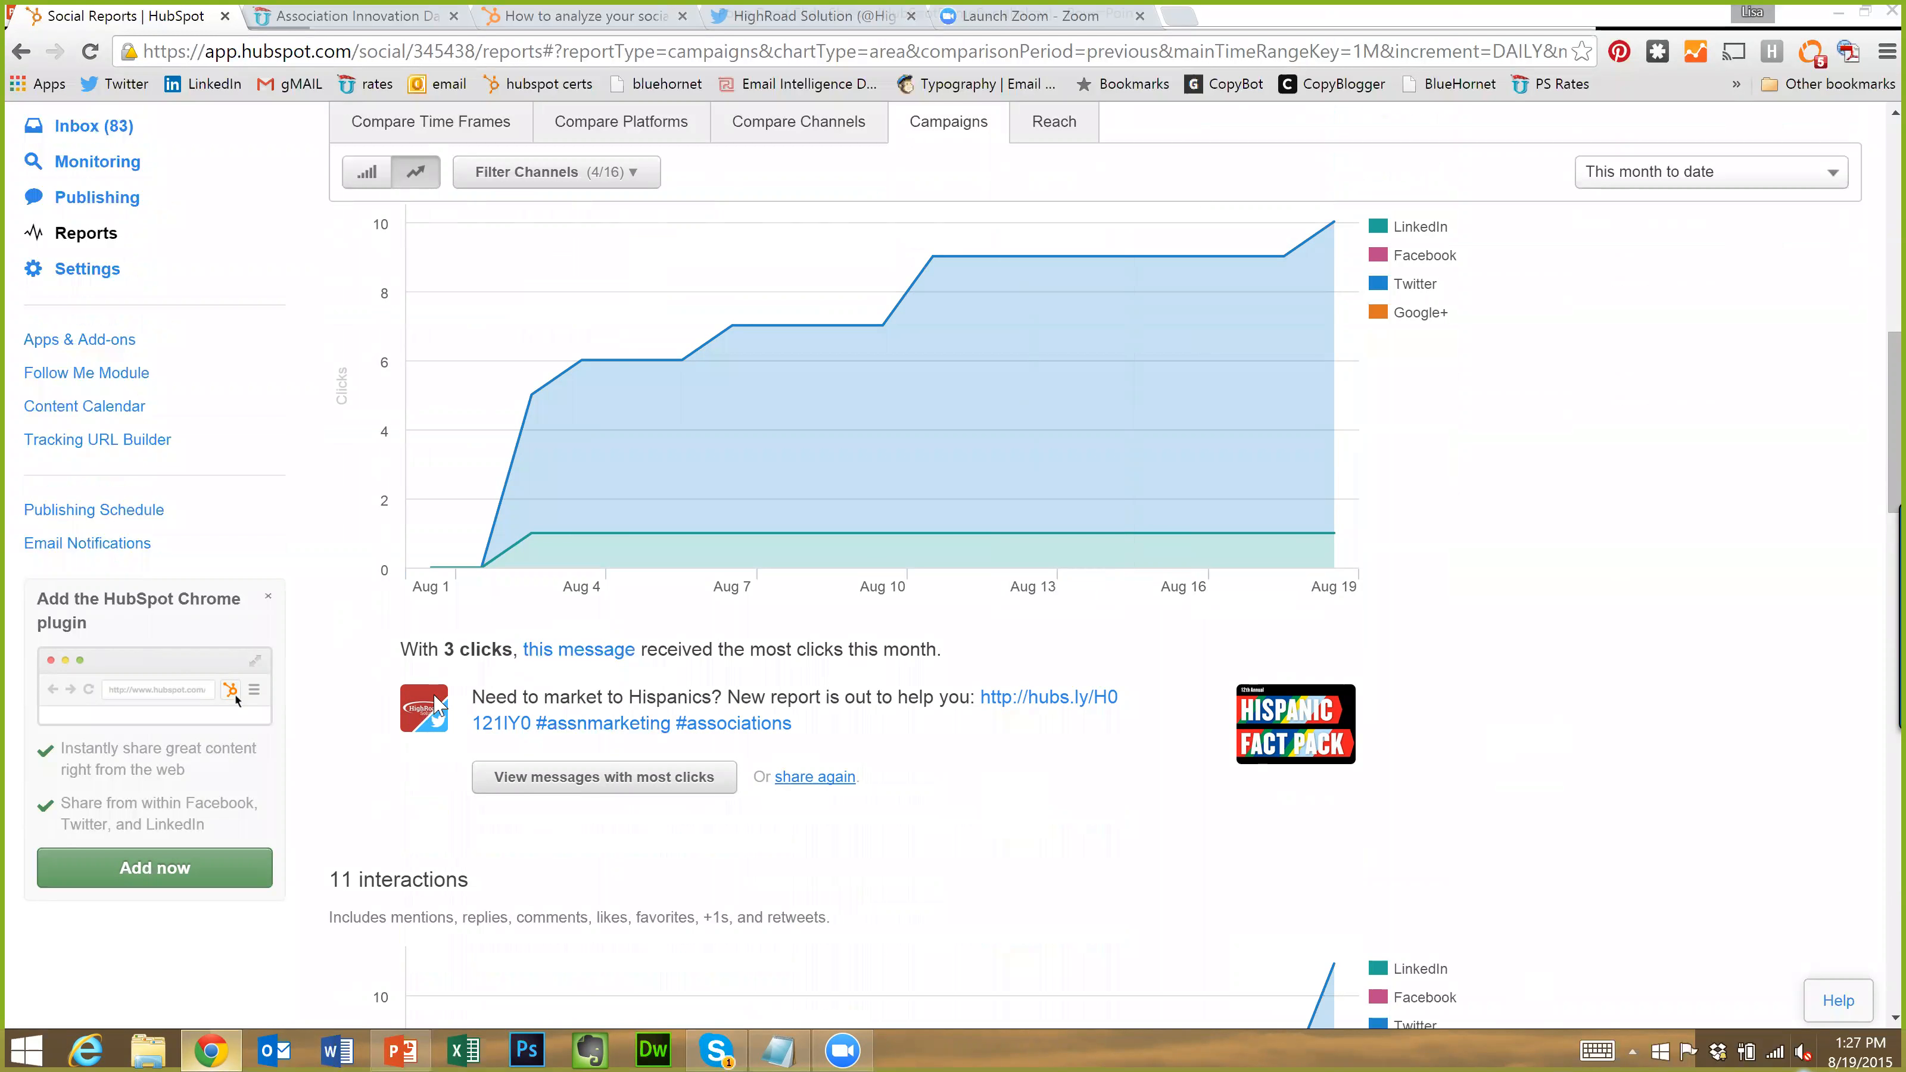
scroll(923, 721, "down", 1)
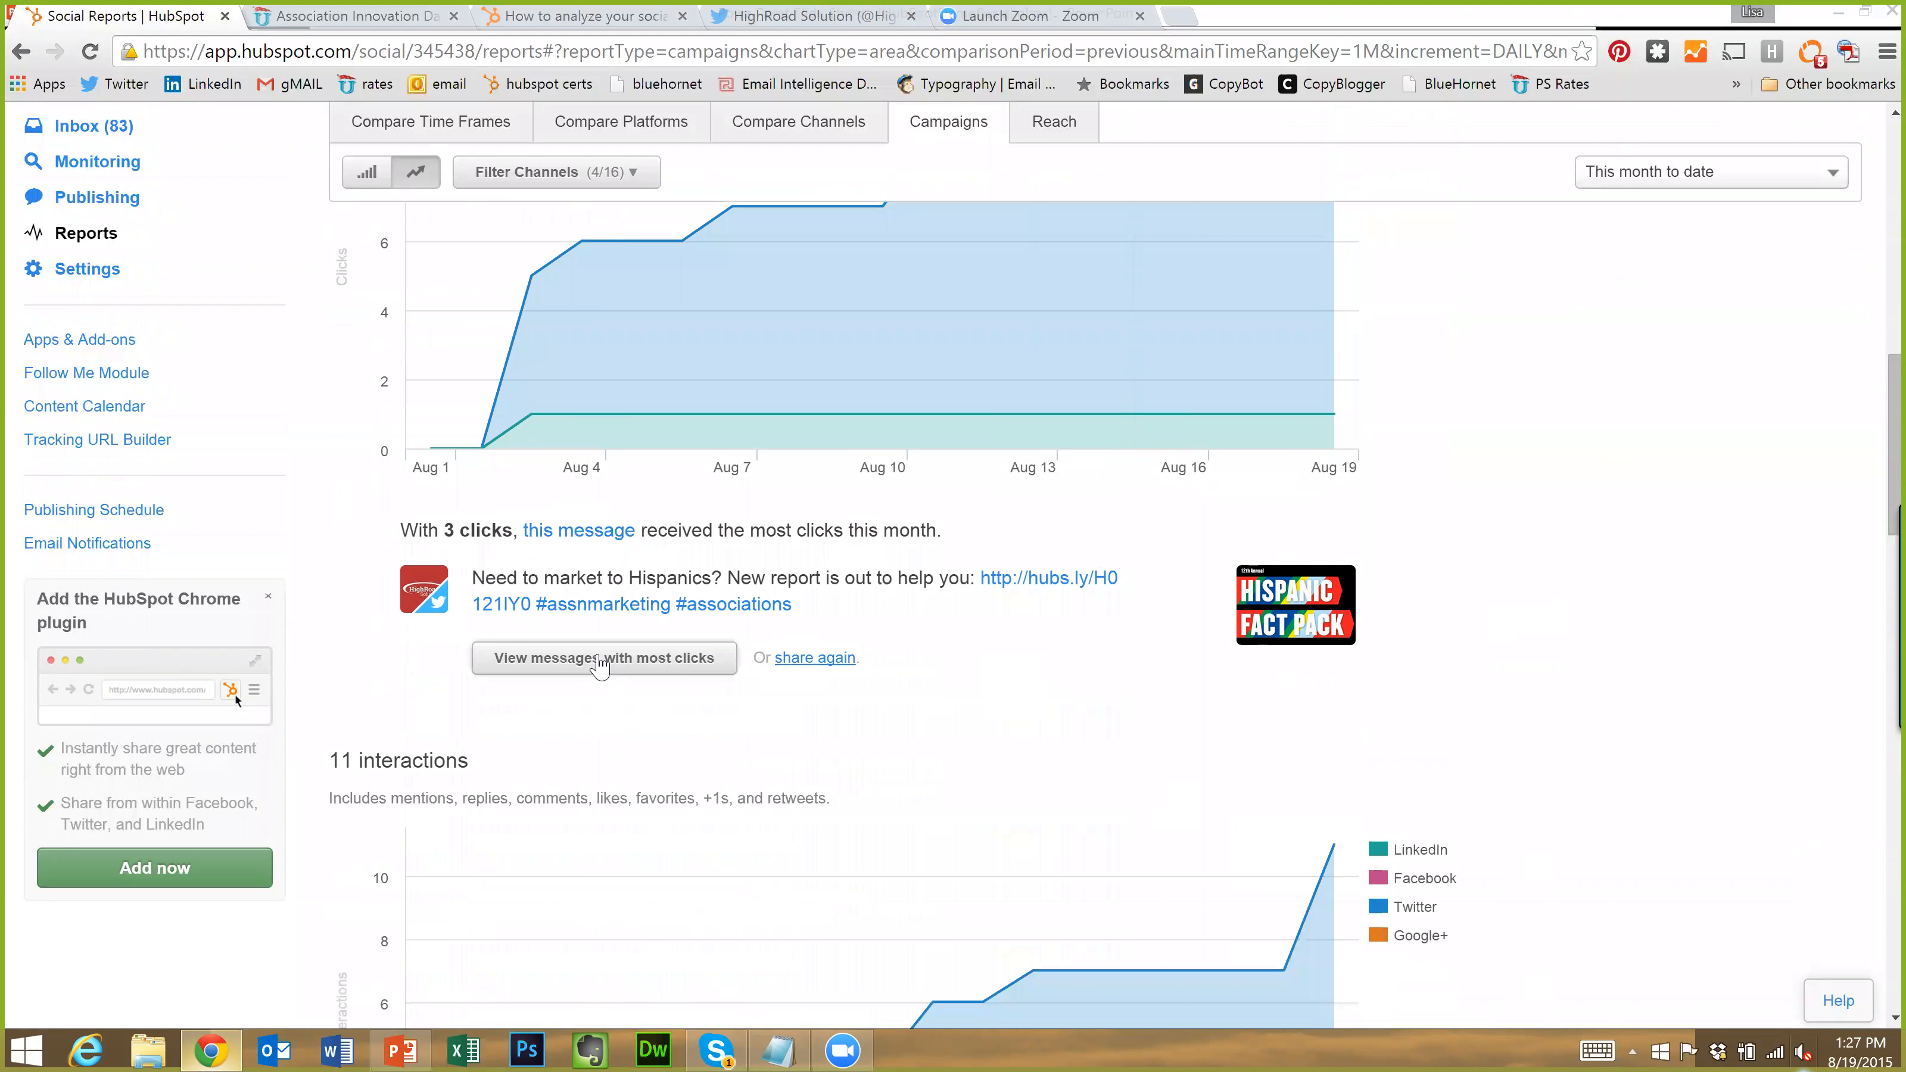
View the campaign's published messages with the most clicks, check the date range options, and return to the Campaigns report
scroll(601, 665, "down", 2)
left_click(552, 430)
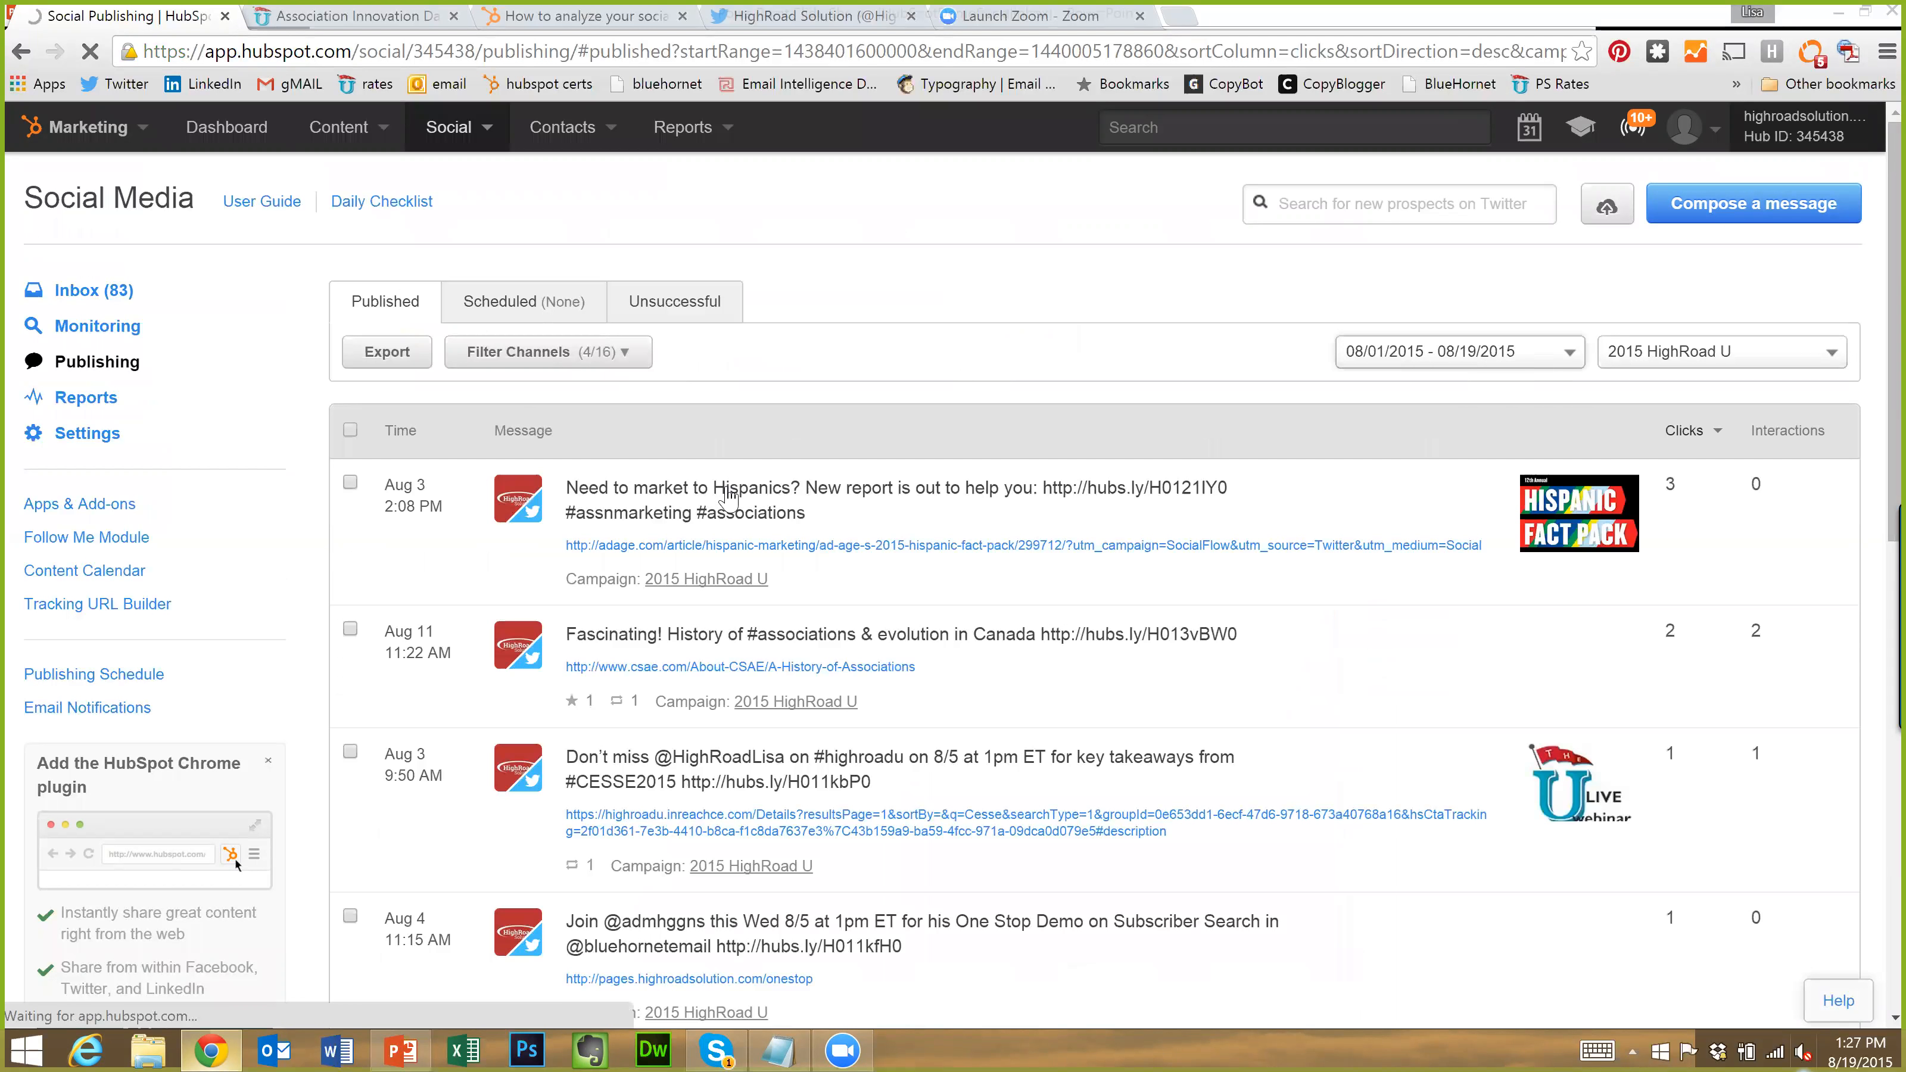
left_click(1470, 353)
left_click(902, 271)
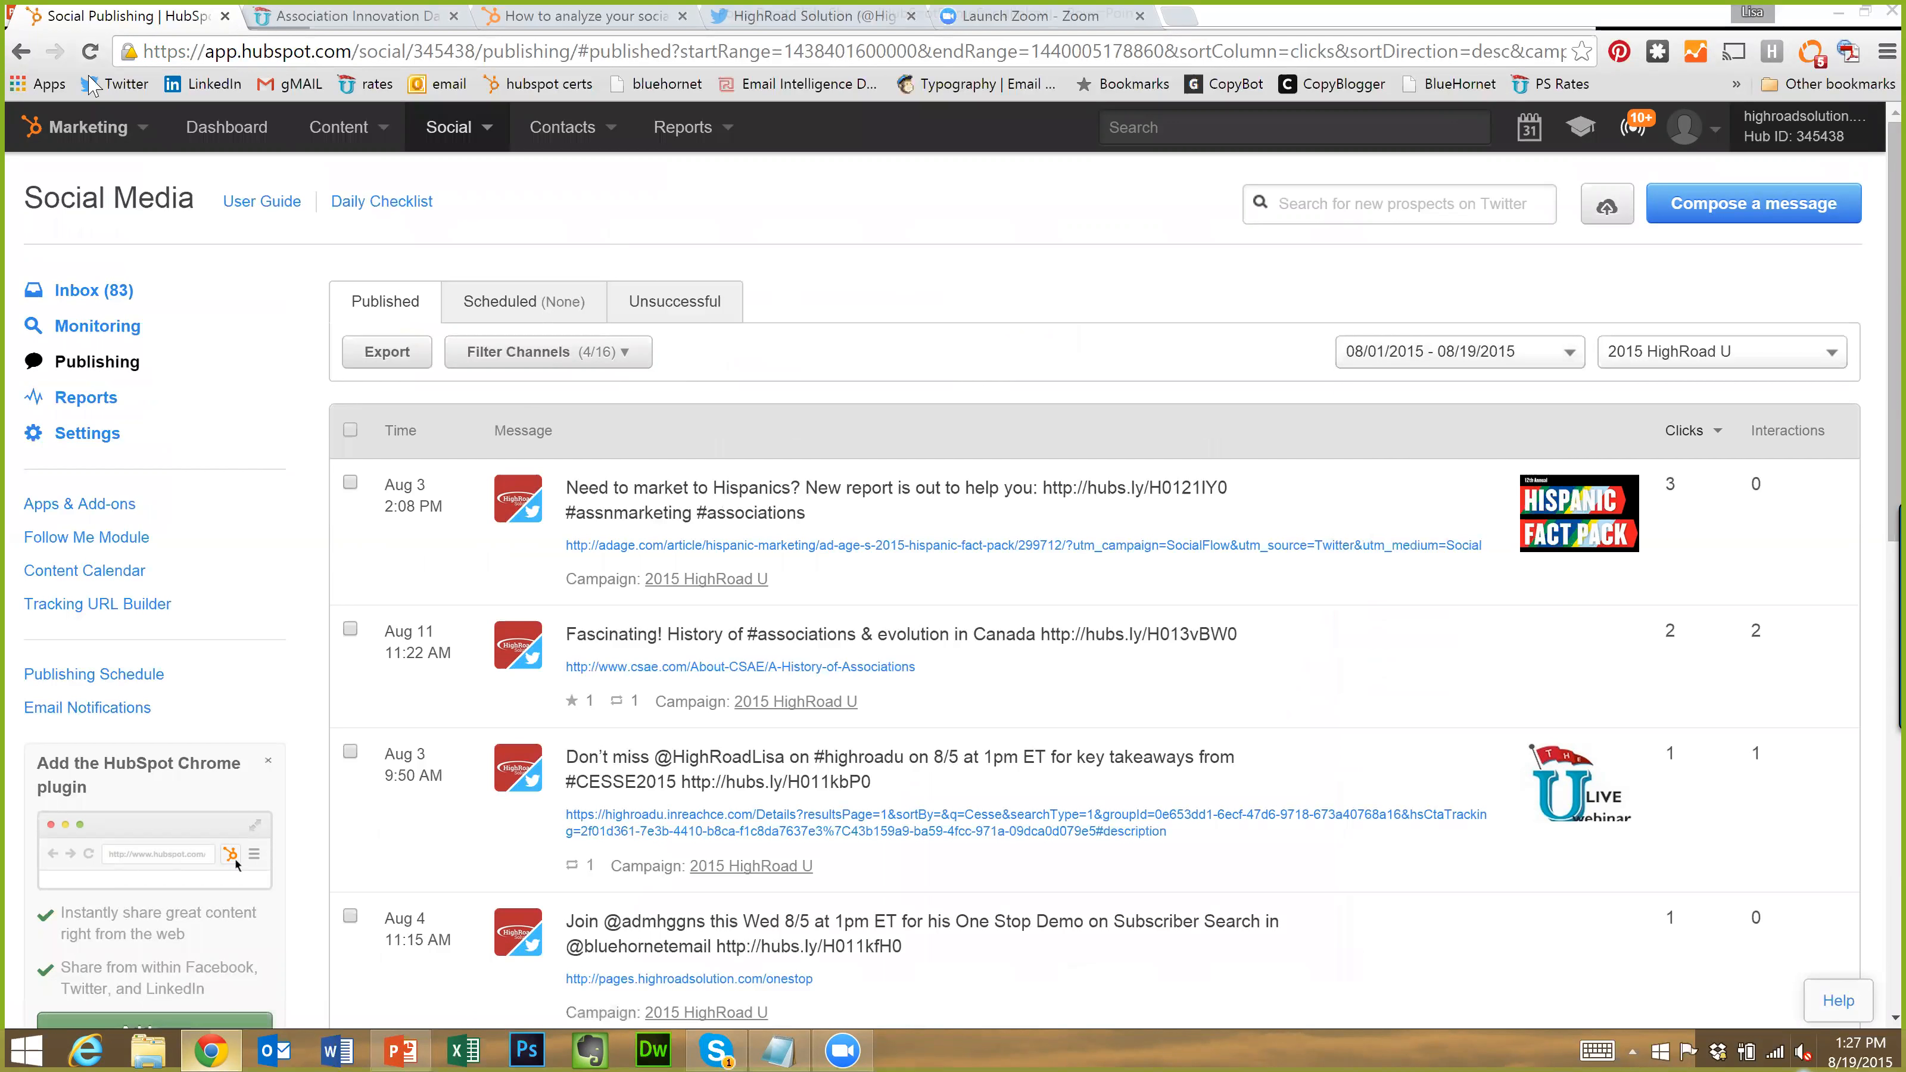
left_click(23, 52)
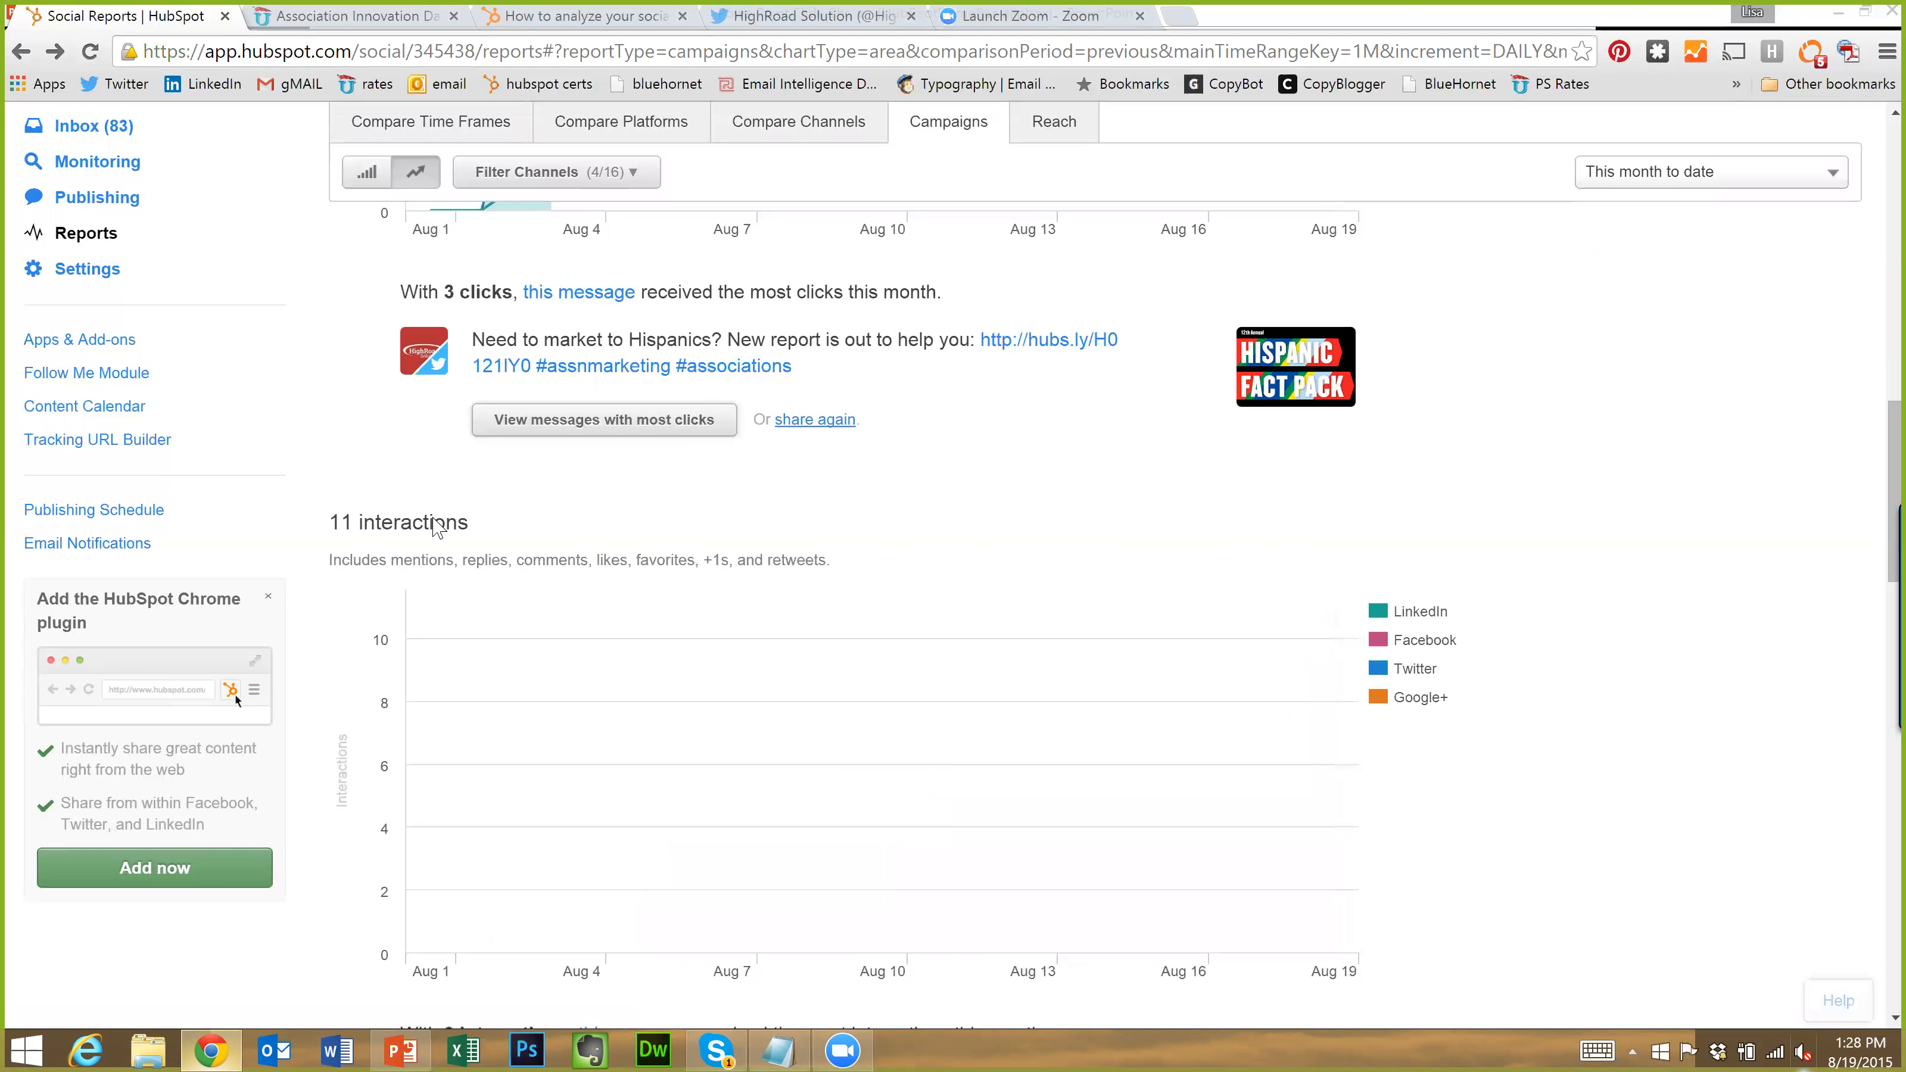
Examine the campaign's interactions chart, the message with the most interactions, and the start of the business impact section
scroll(411, 600, "down", 2)
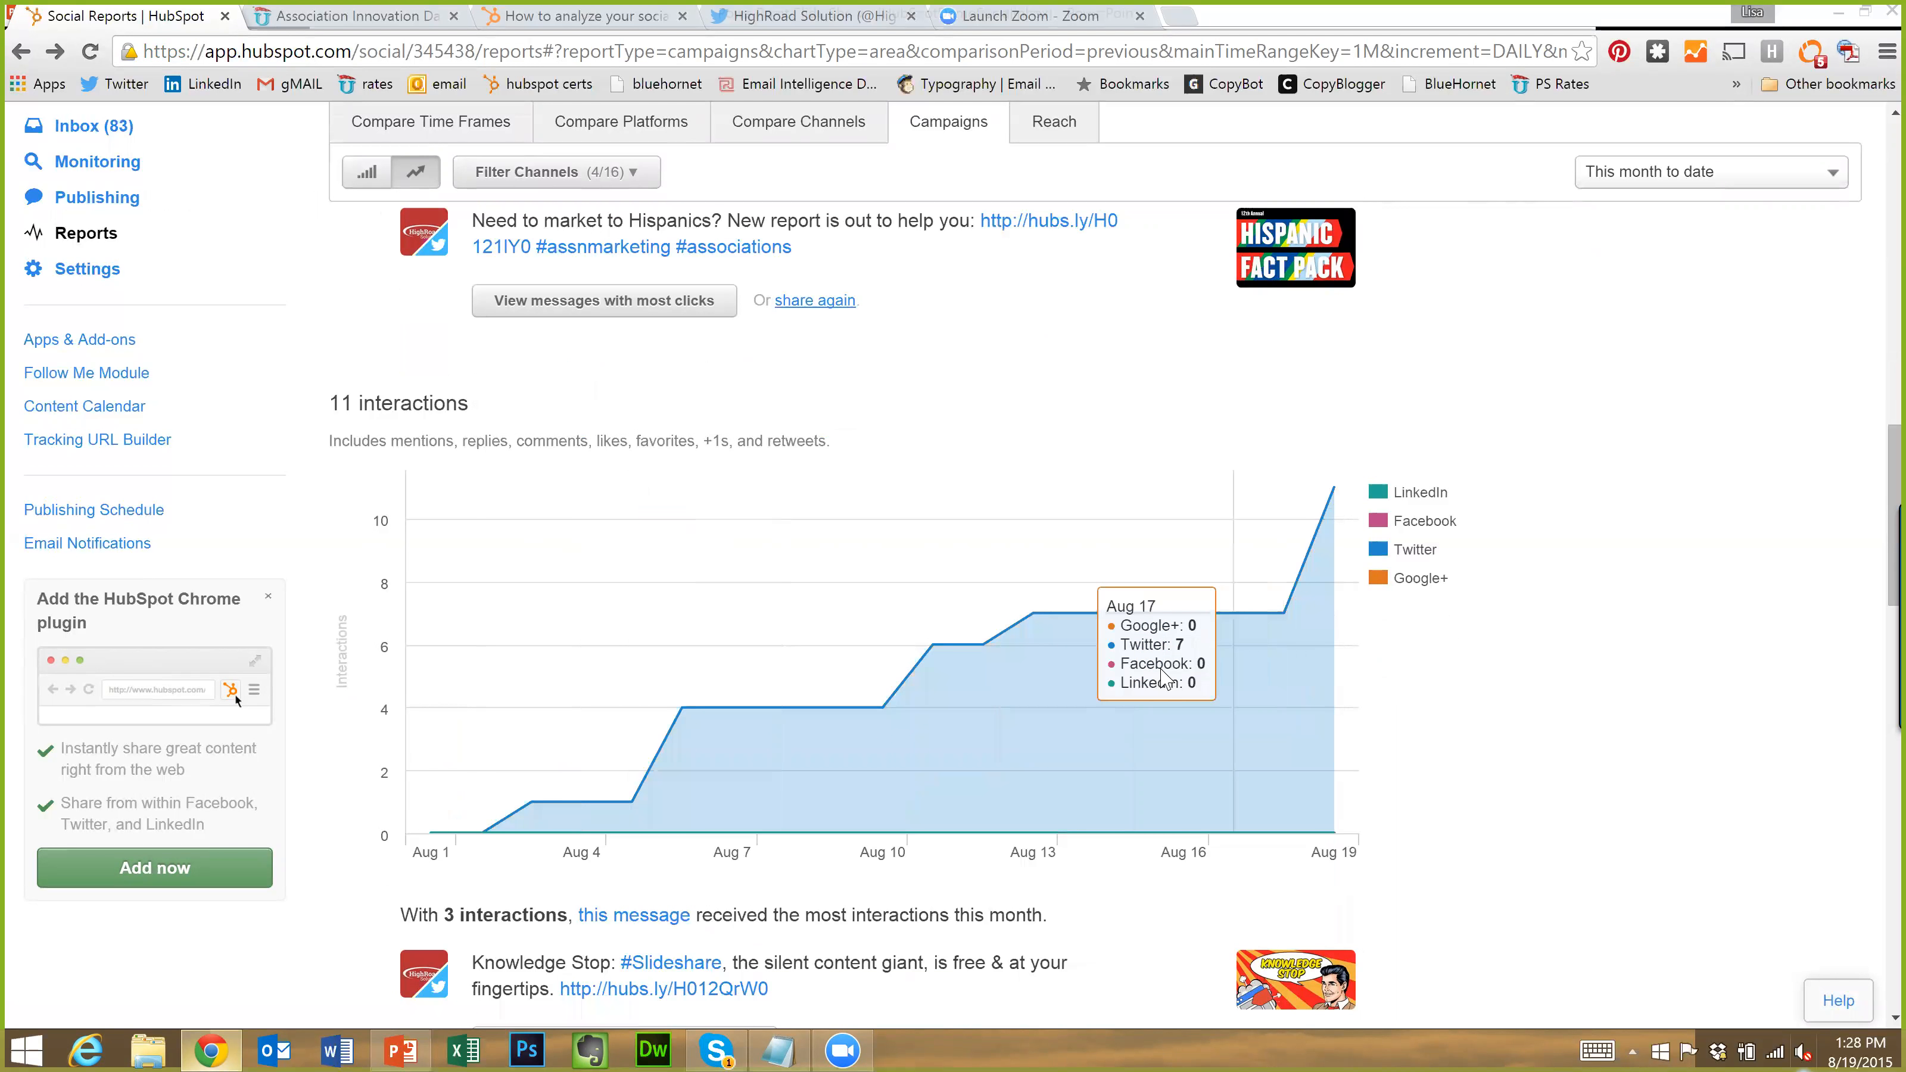
scroll(856, 717, "down", 2)
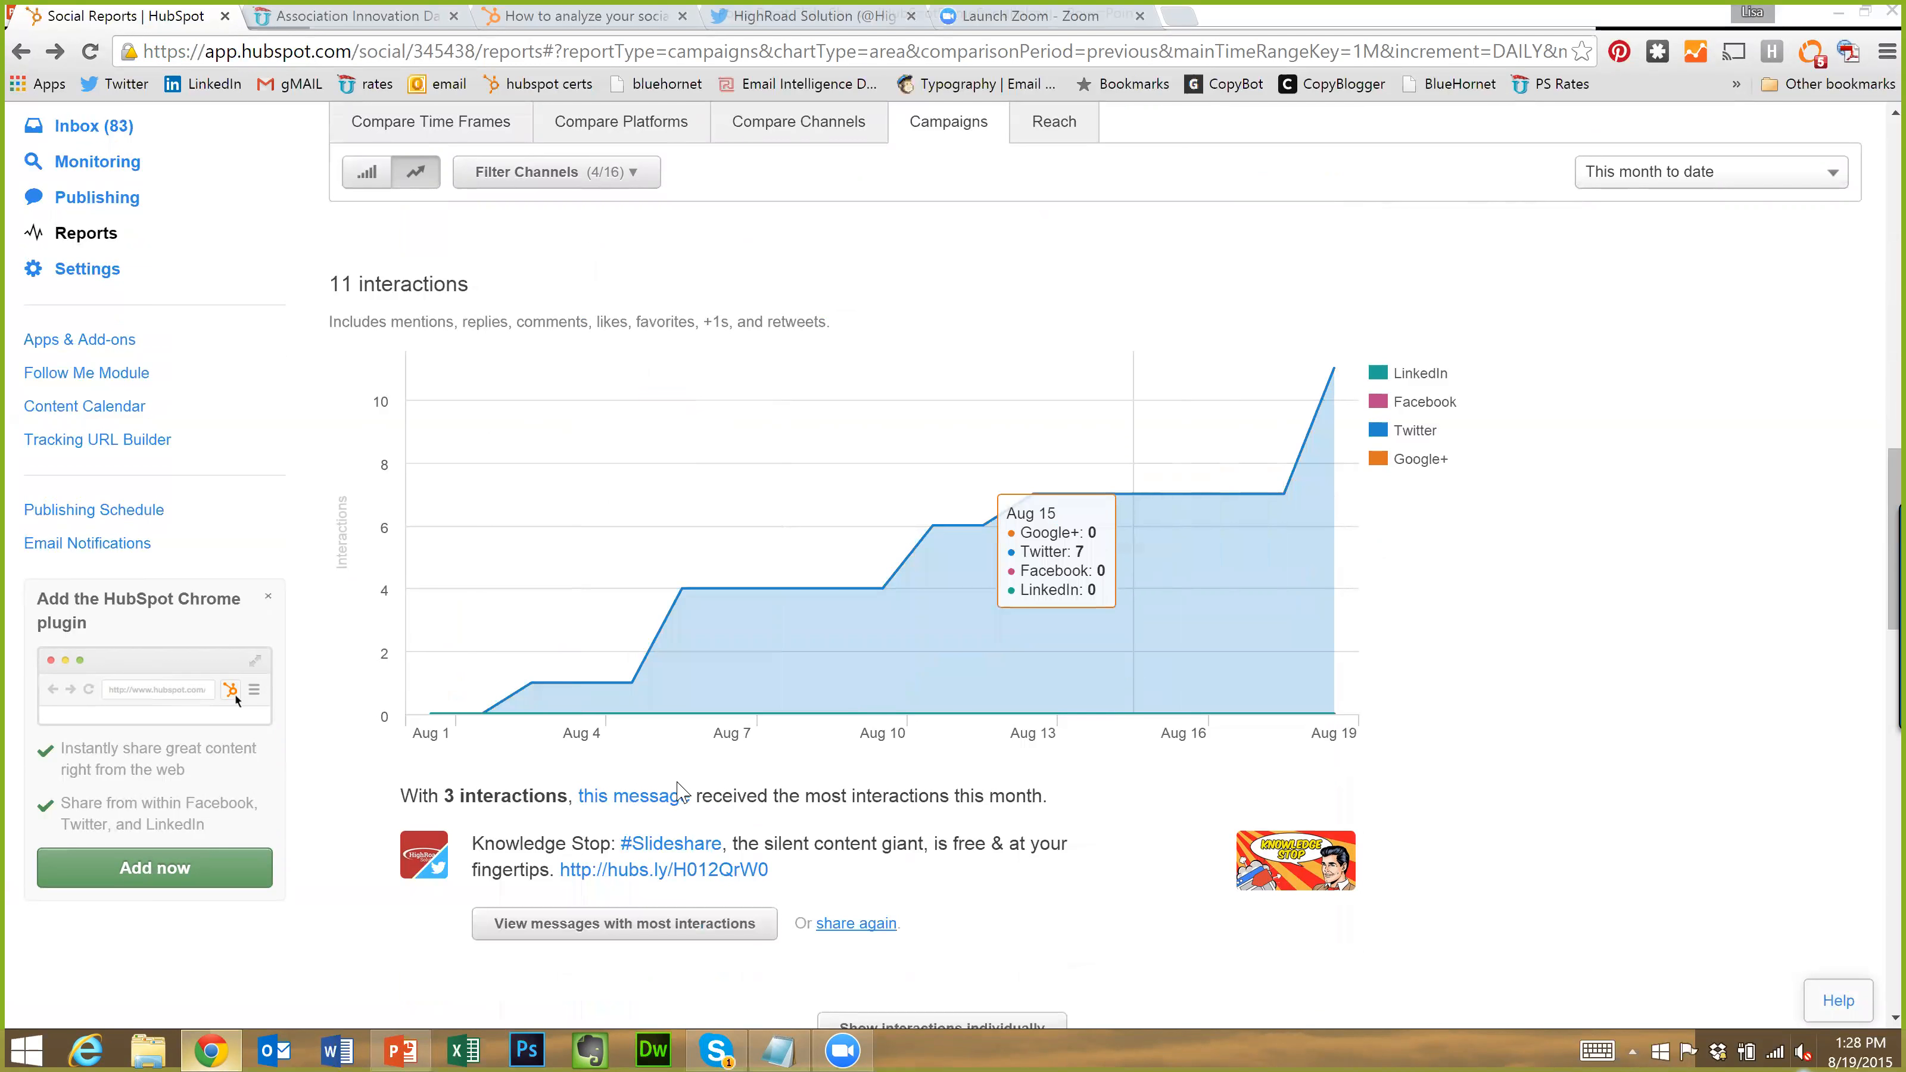
scroll(676, 785, "down", 5)
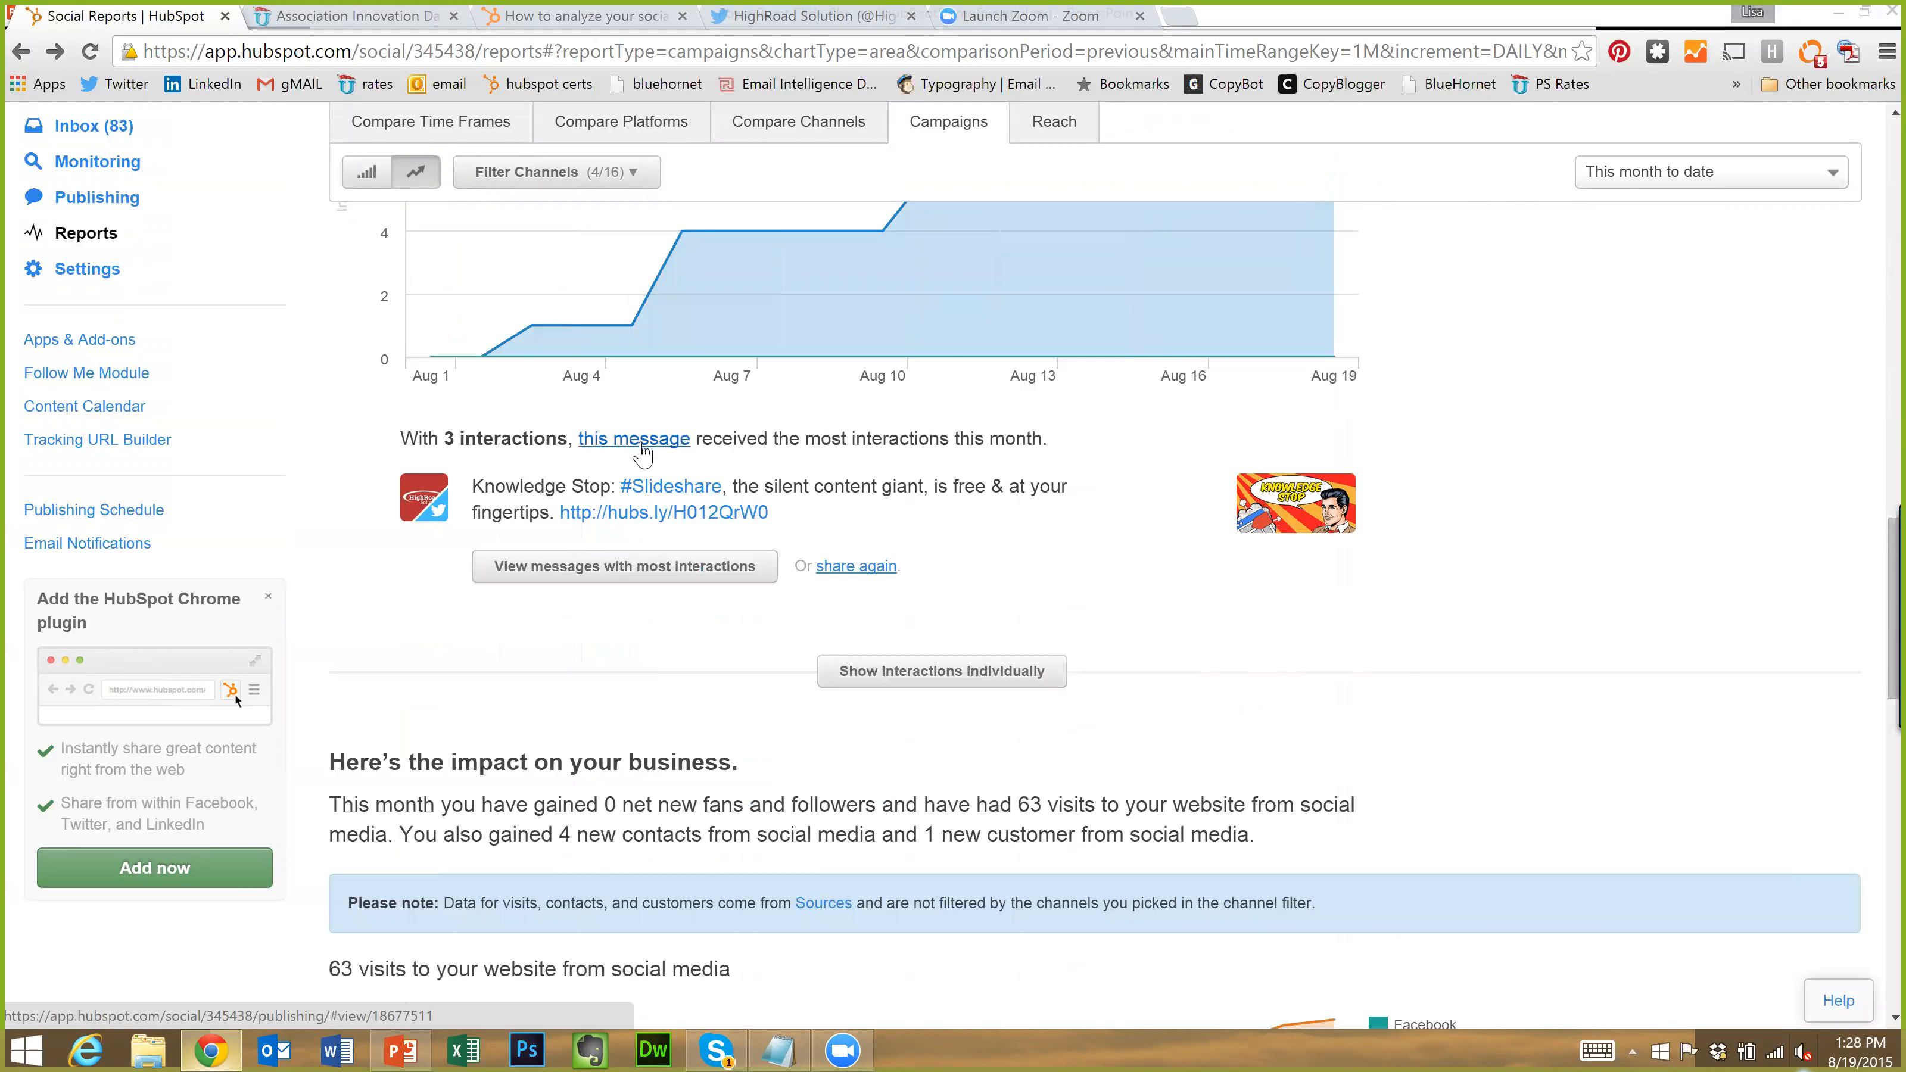
scroll(638, 444, "up", 2)
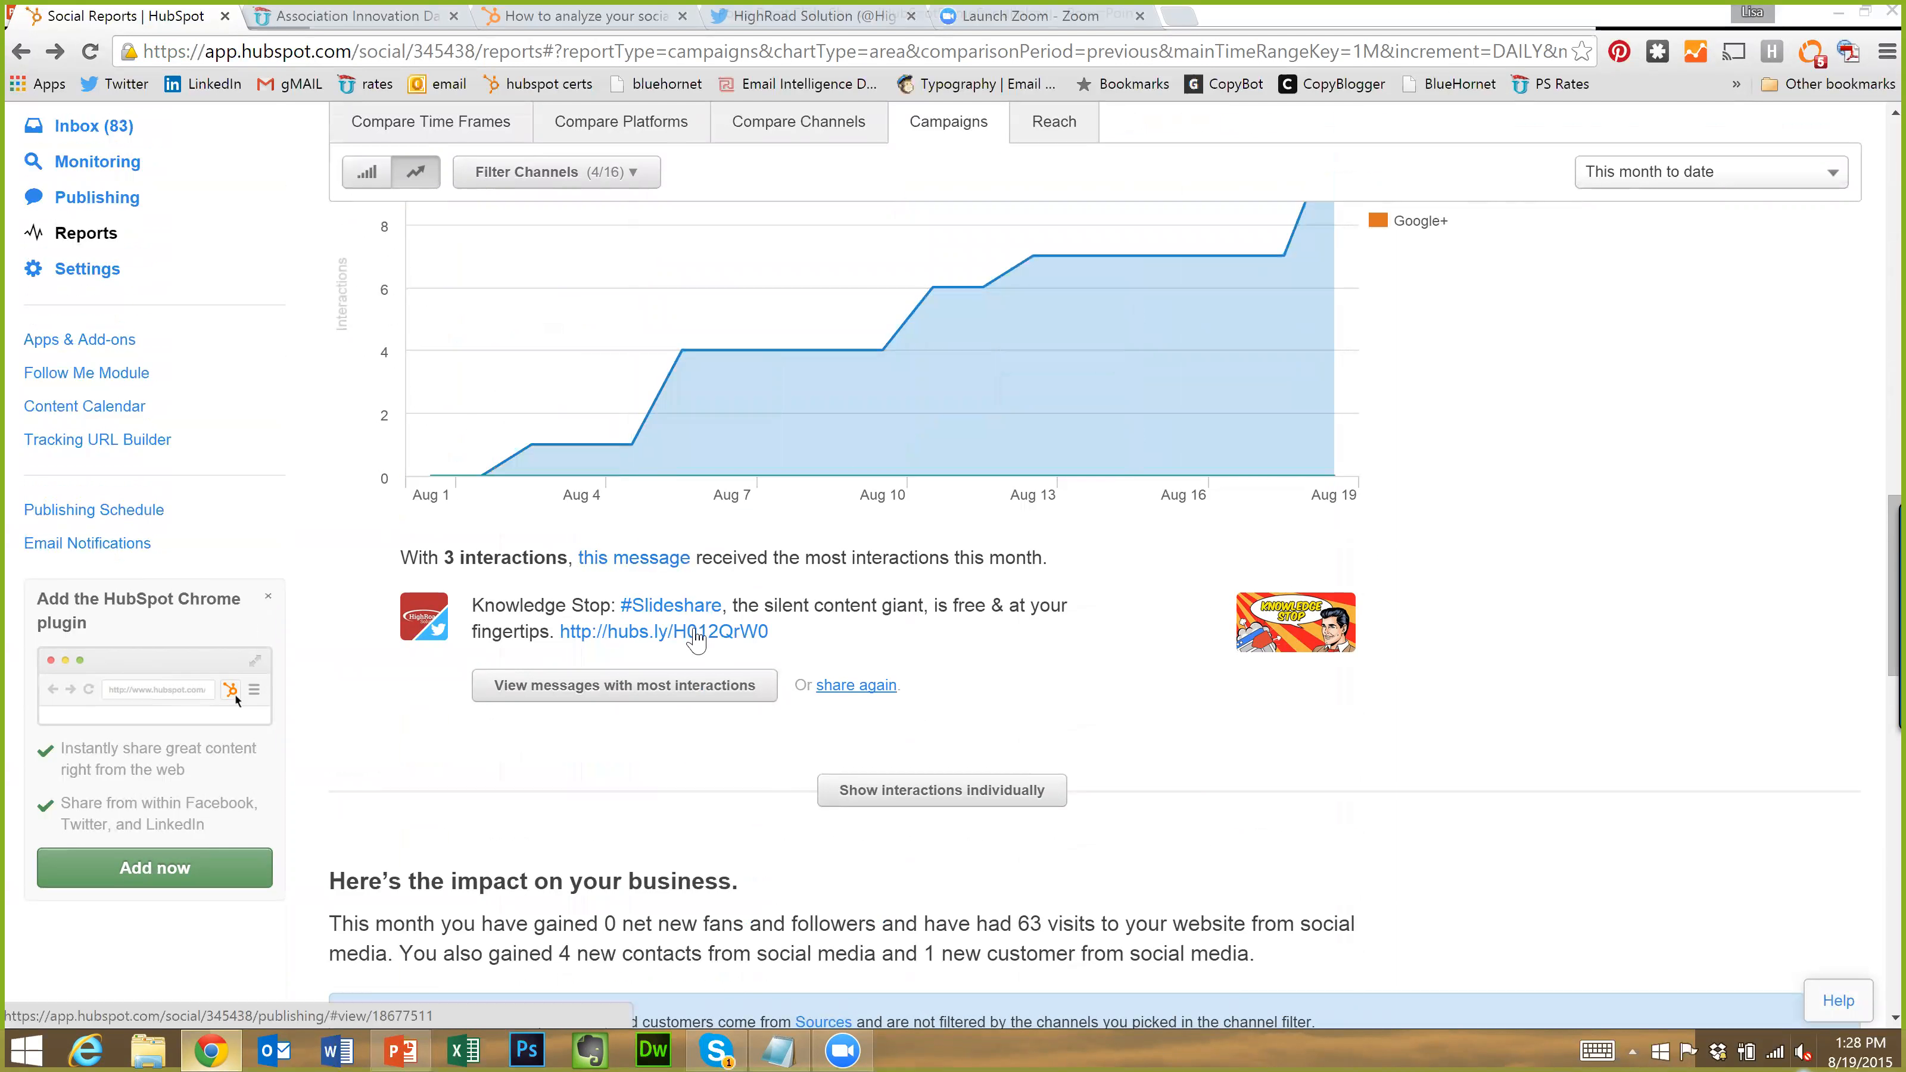
scroll(694, 633, "up", 10)
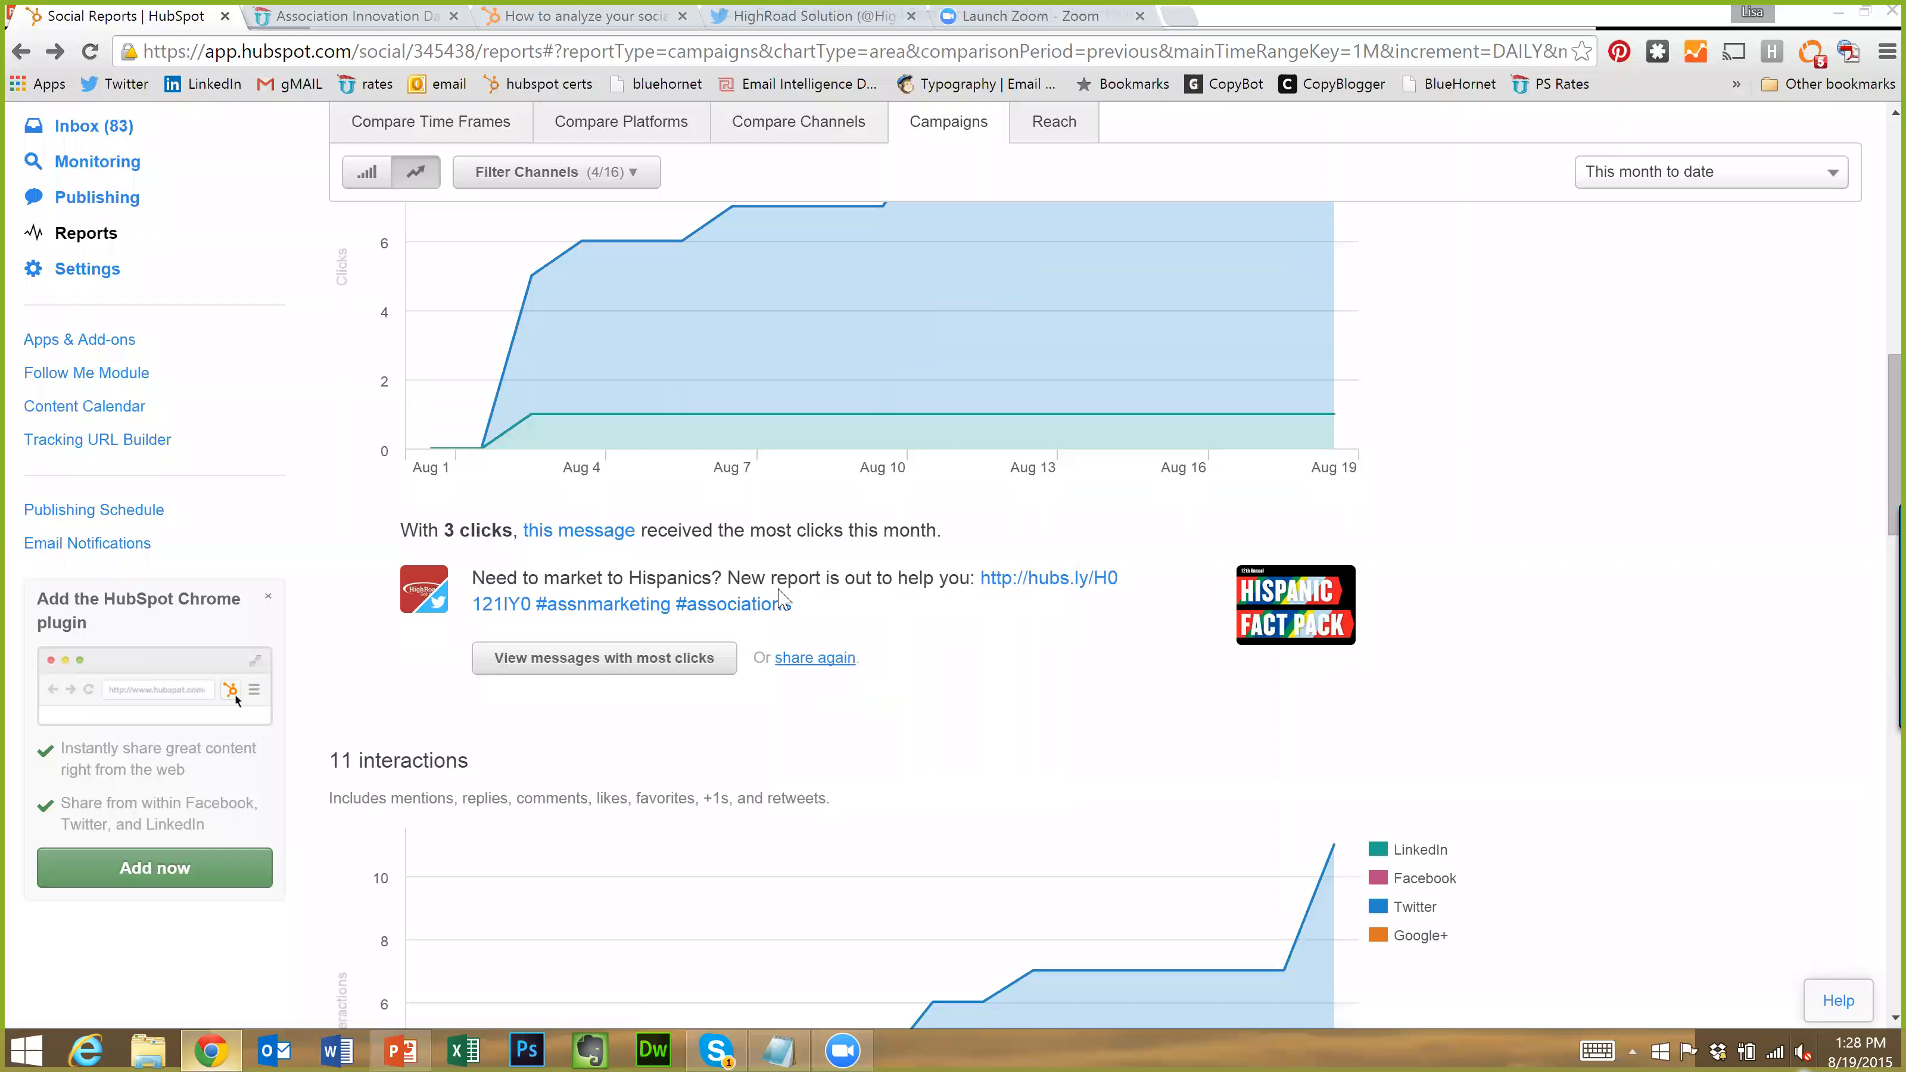
Examine the campaign report's most-interactions message and its chart of website visits from social media by network
scroll(810, 597, "down", 10)
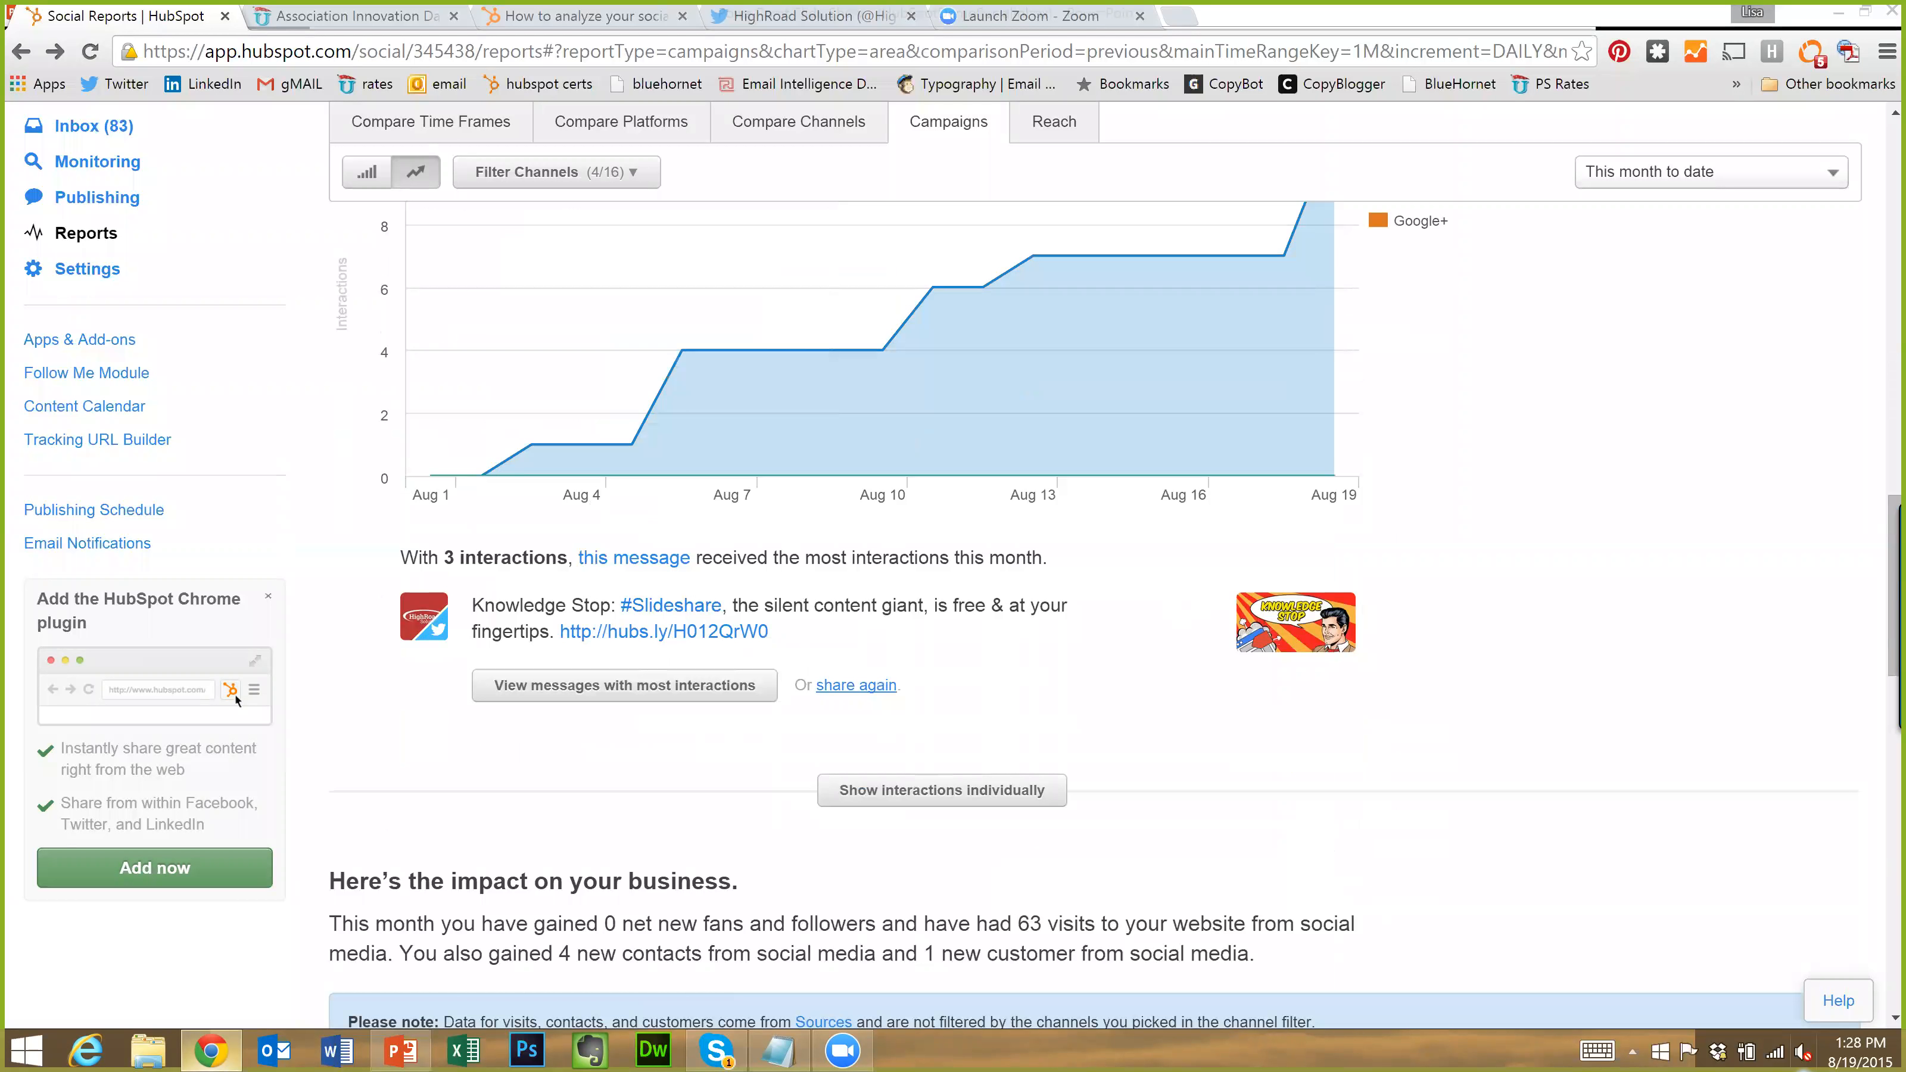
scroll(943, 596, "down", 2)
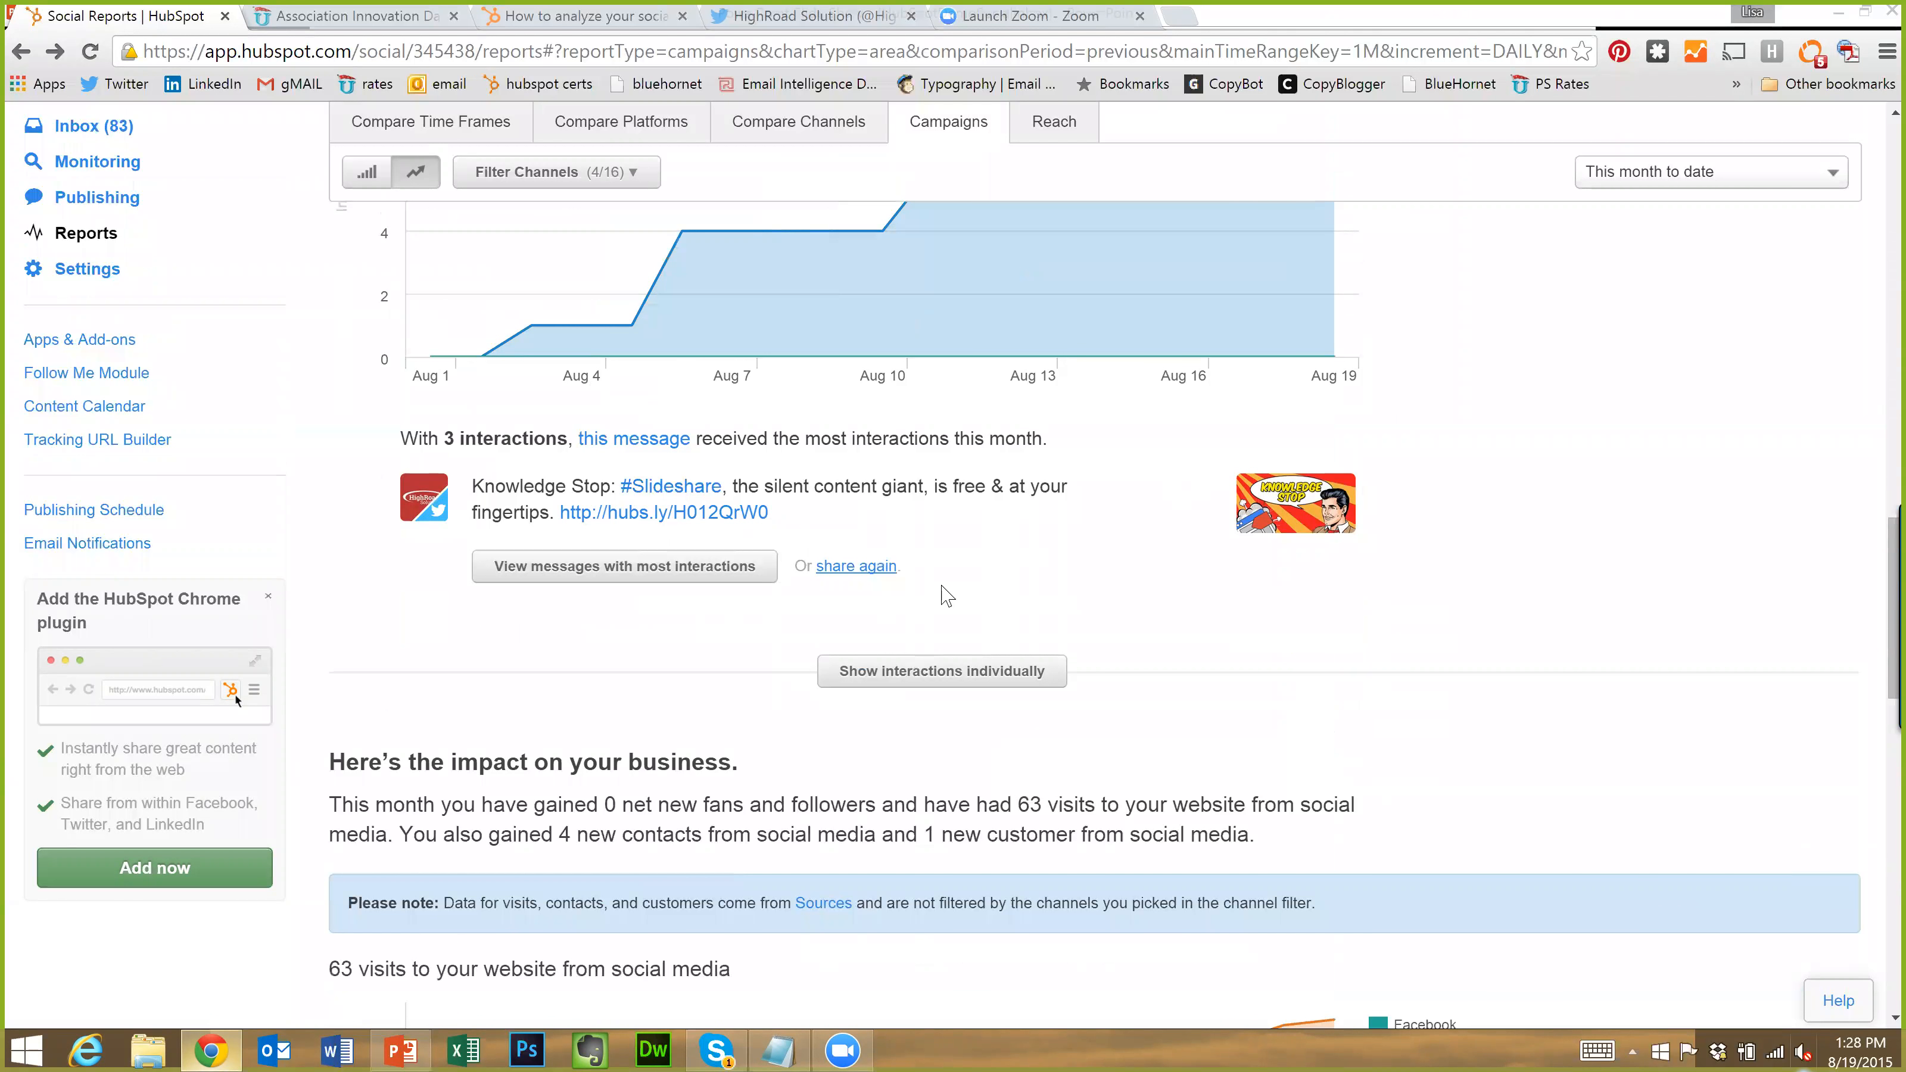
scroll(942, 596, "down", 3)
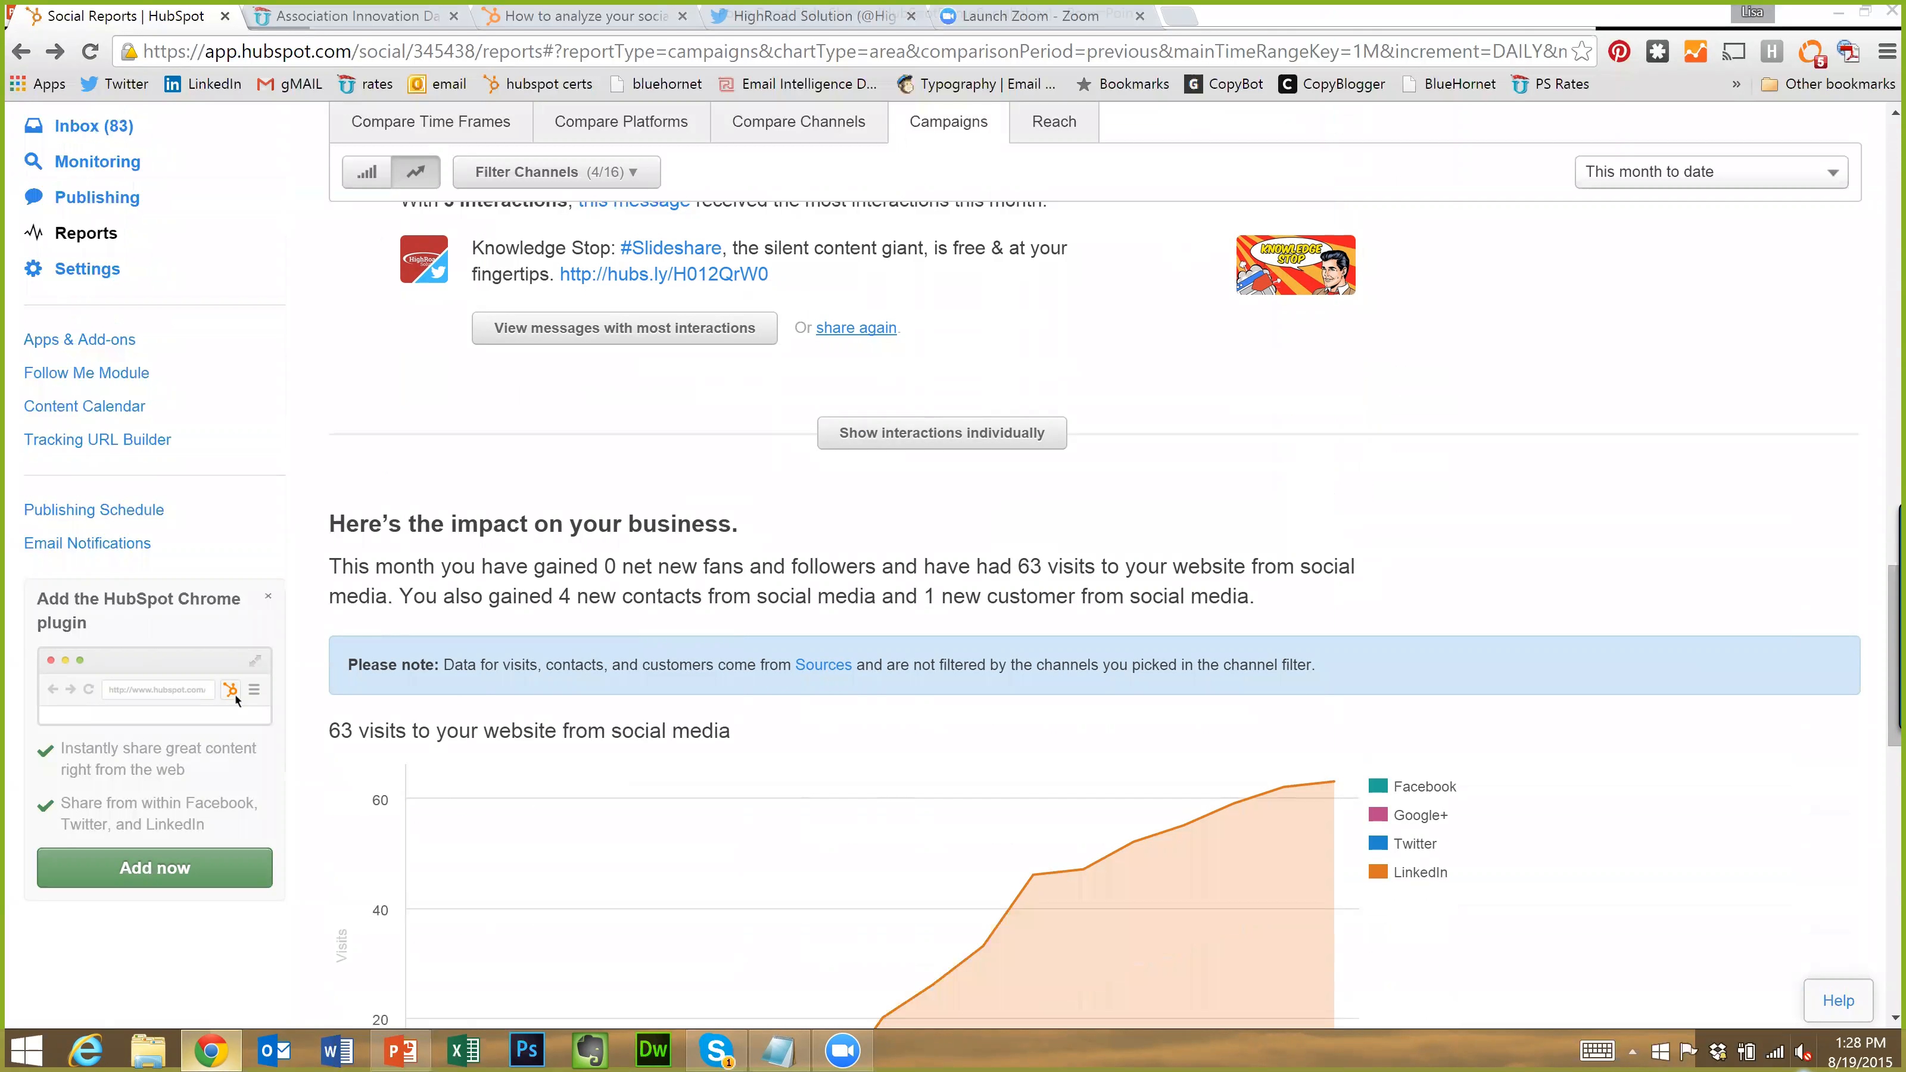
scroll(1193, 578, "down", 2)
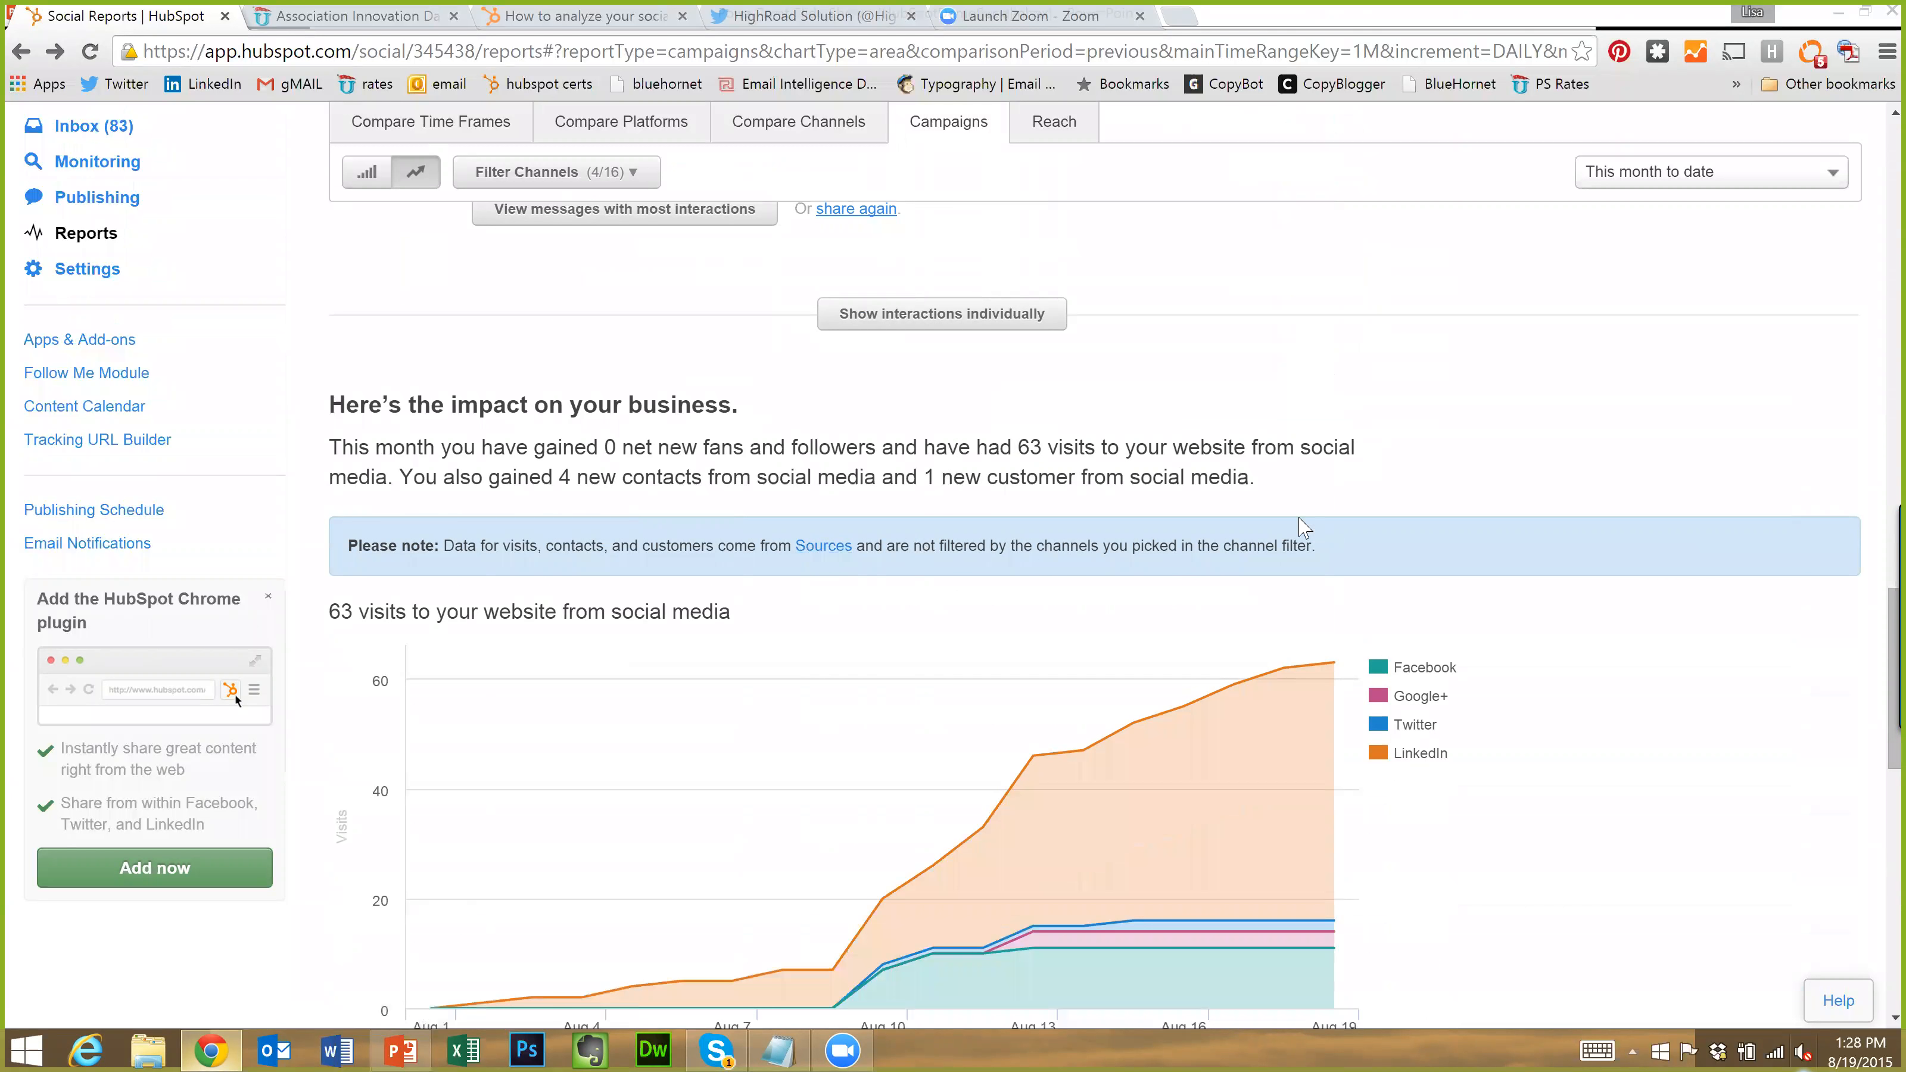
scroll(1183, 536, "down", 3)
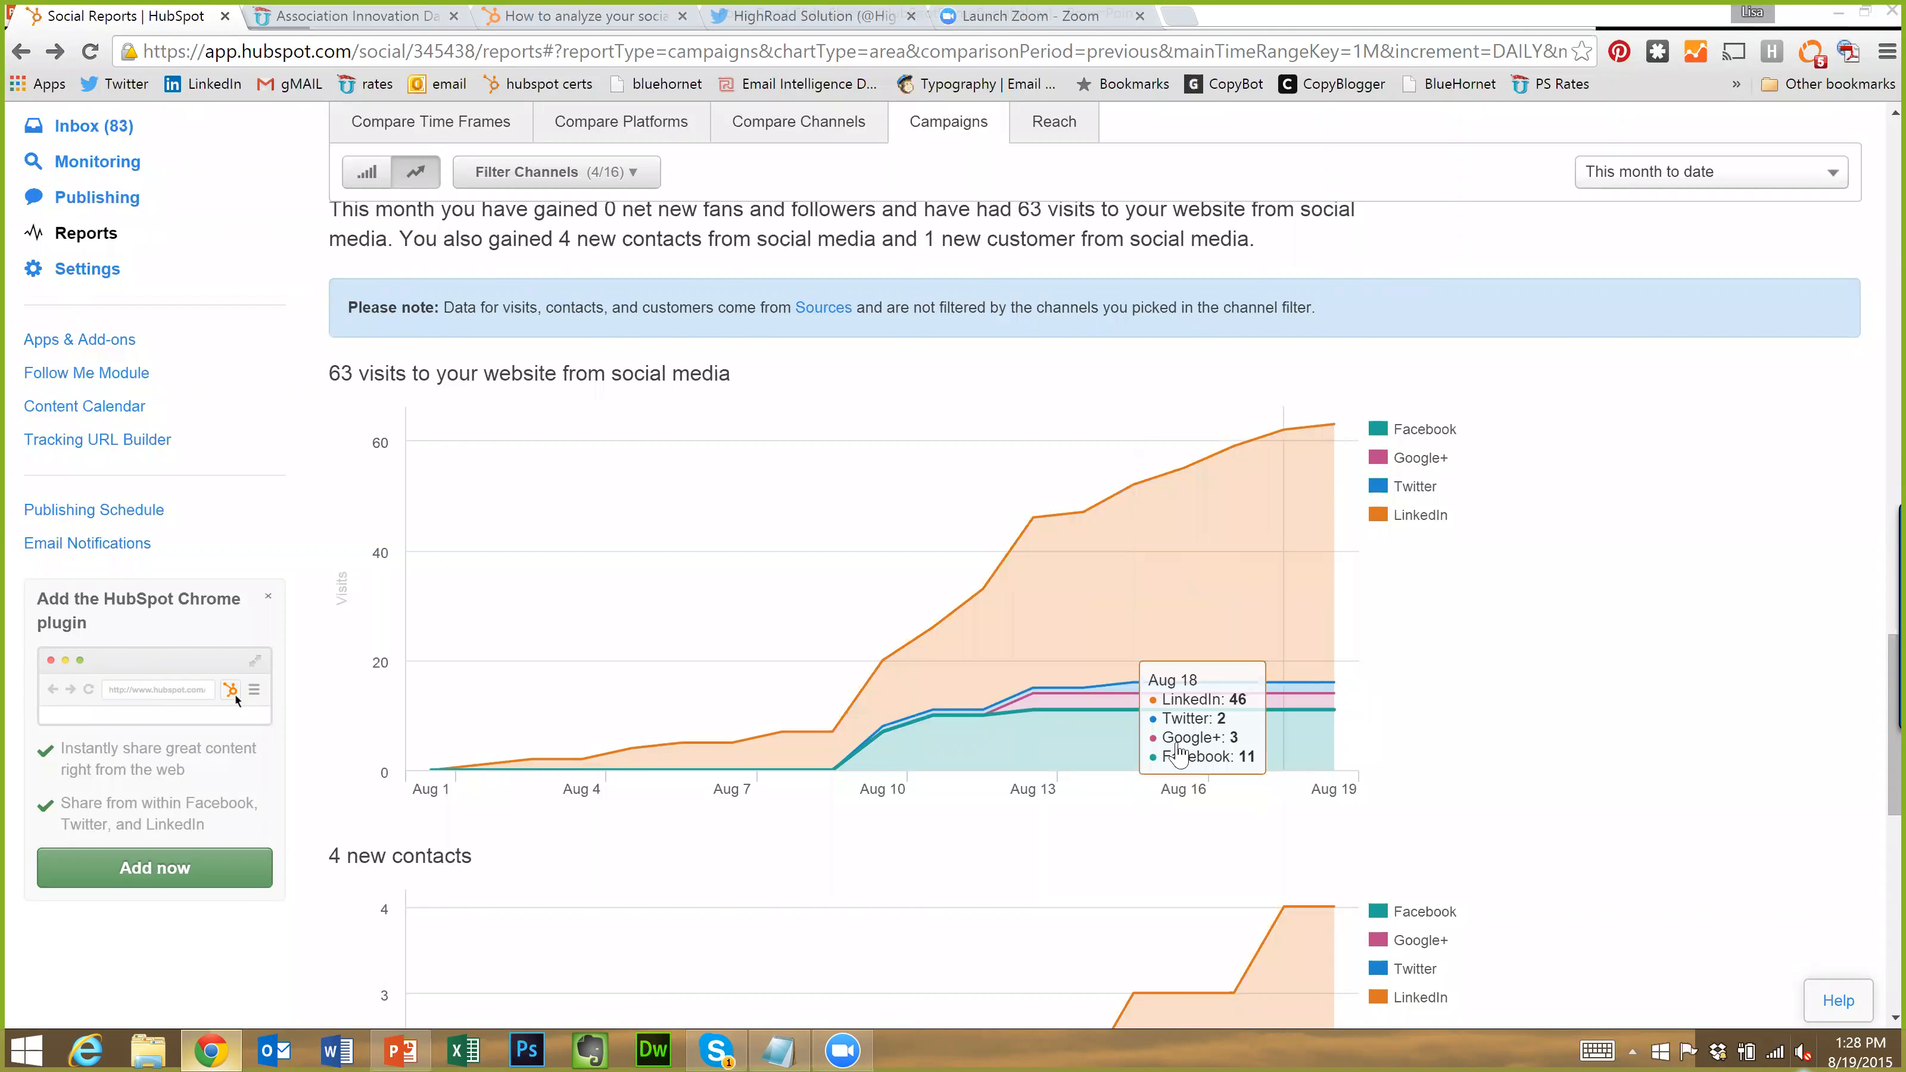
Examine the campaign report's new contacts and new customers charts by network
scroll(1283, 748, "down", 5)
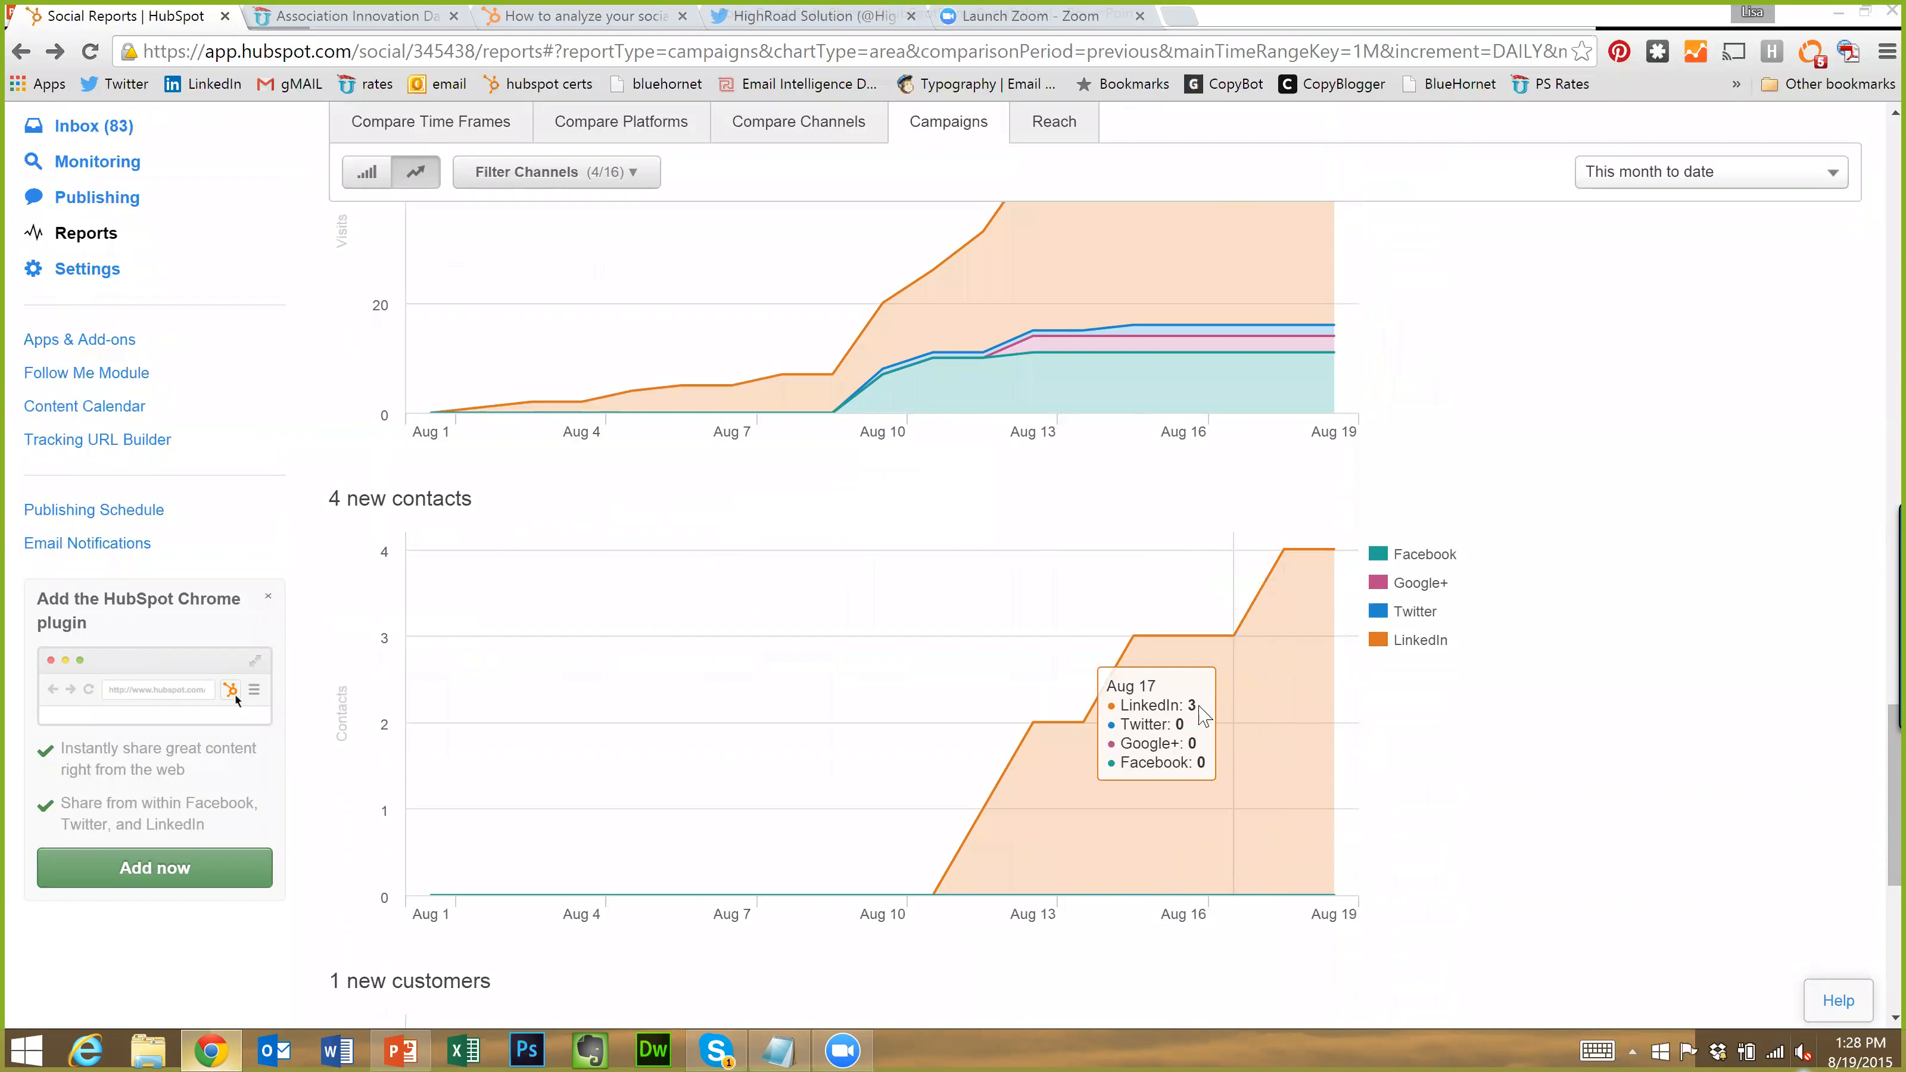
scroll(1471, 721, "down", 3)
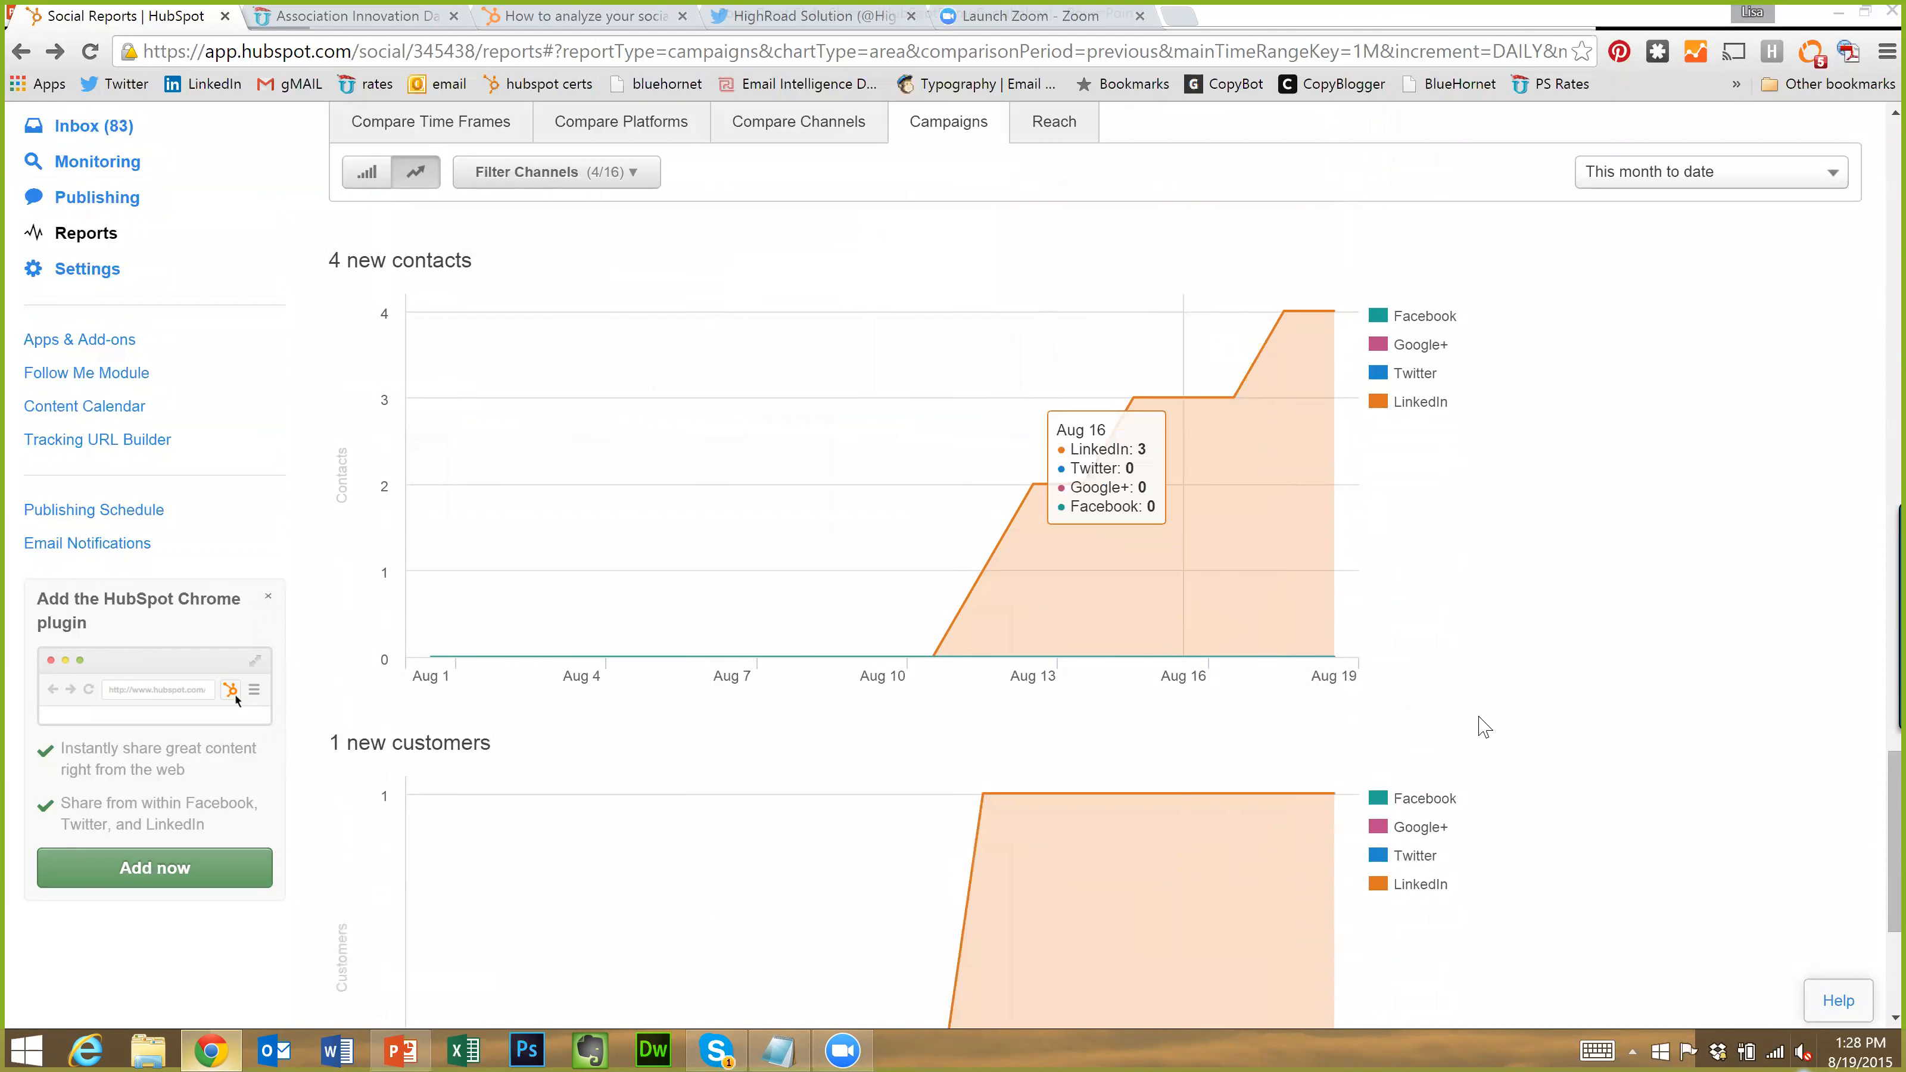
scroll(1351, 676, "down", 5)
scroll(1171, 600, "up", 5)
mouse_move(1133, 519)
scroll(1170, 660, "down", 3)
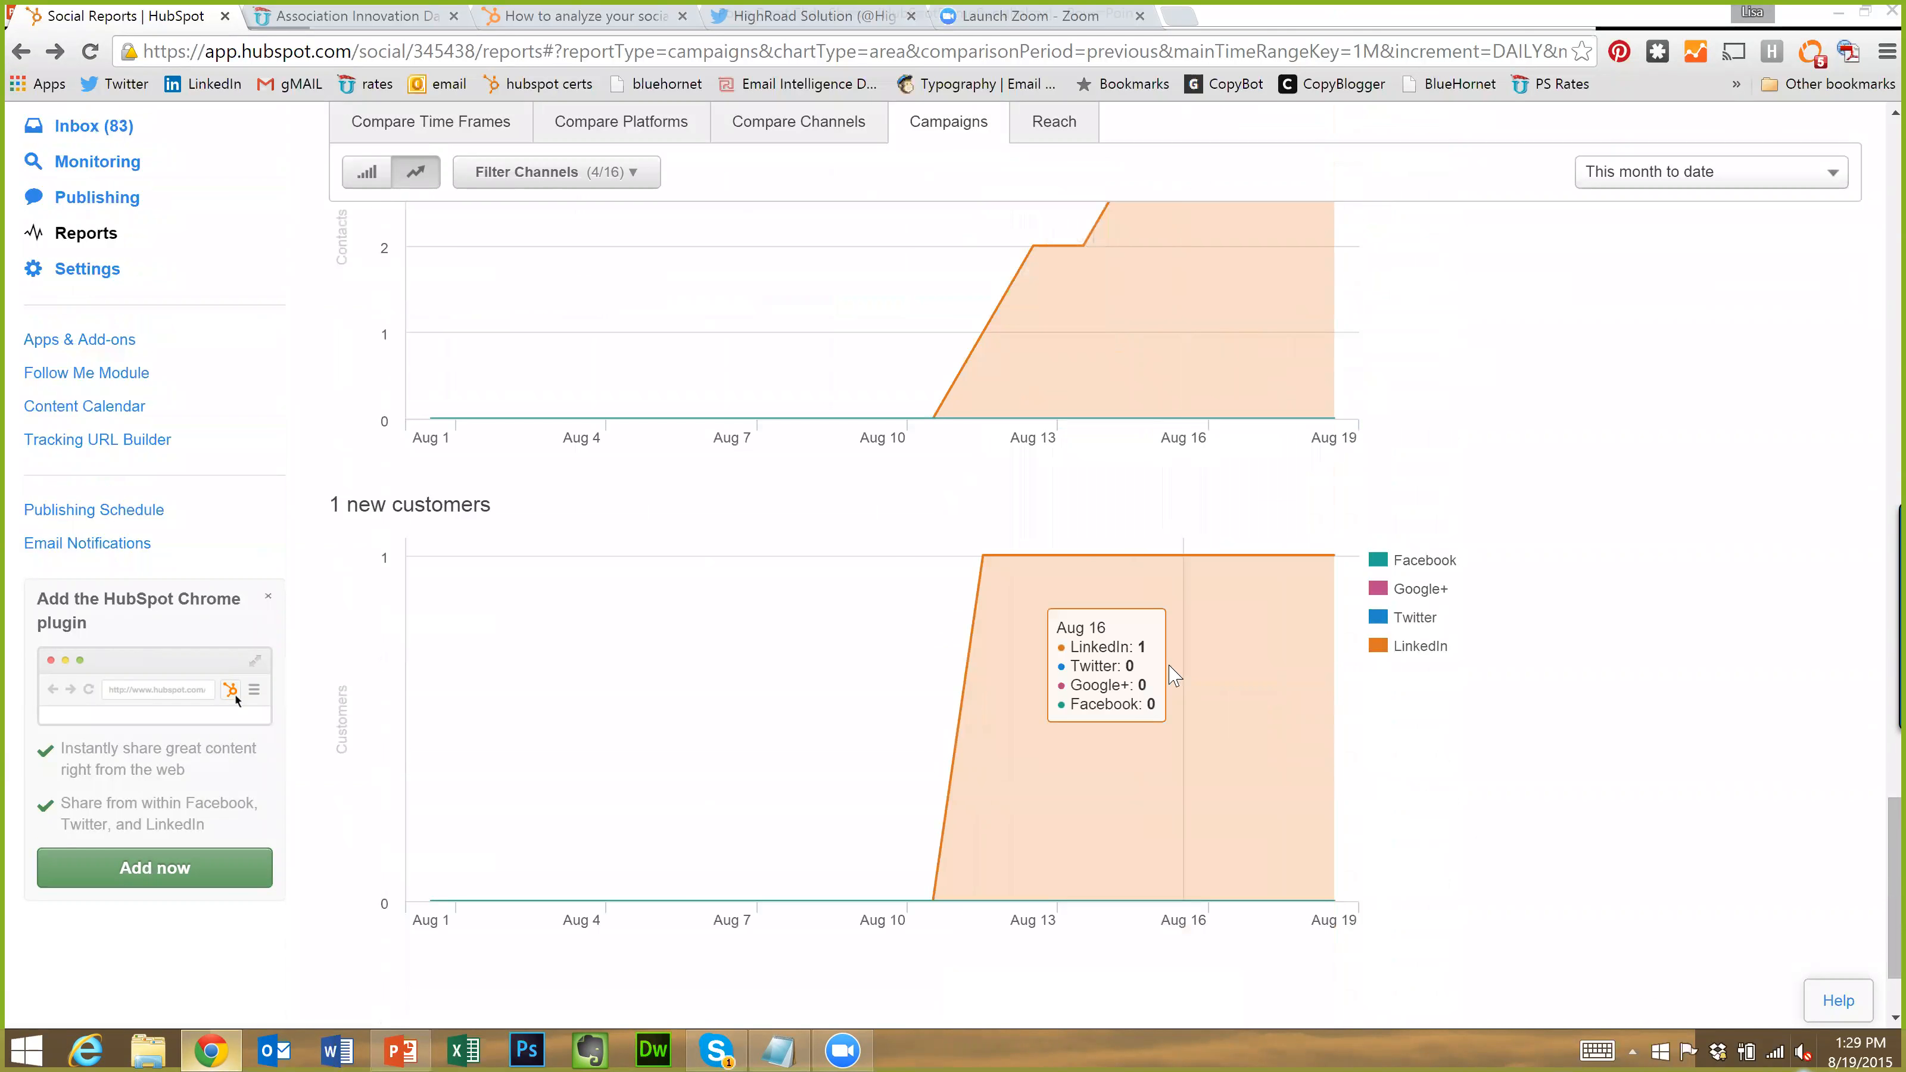
scroll(1194, 706, "down", 2)
Check which campaigns the Campaigns report offers and view the Reach report
scroll(1196, 727, "up", 15)
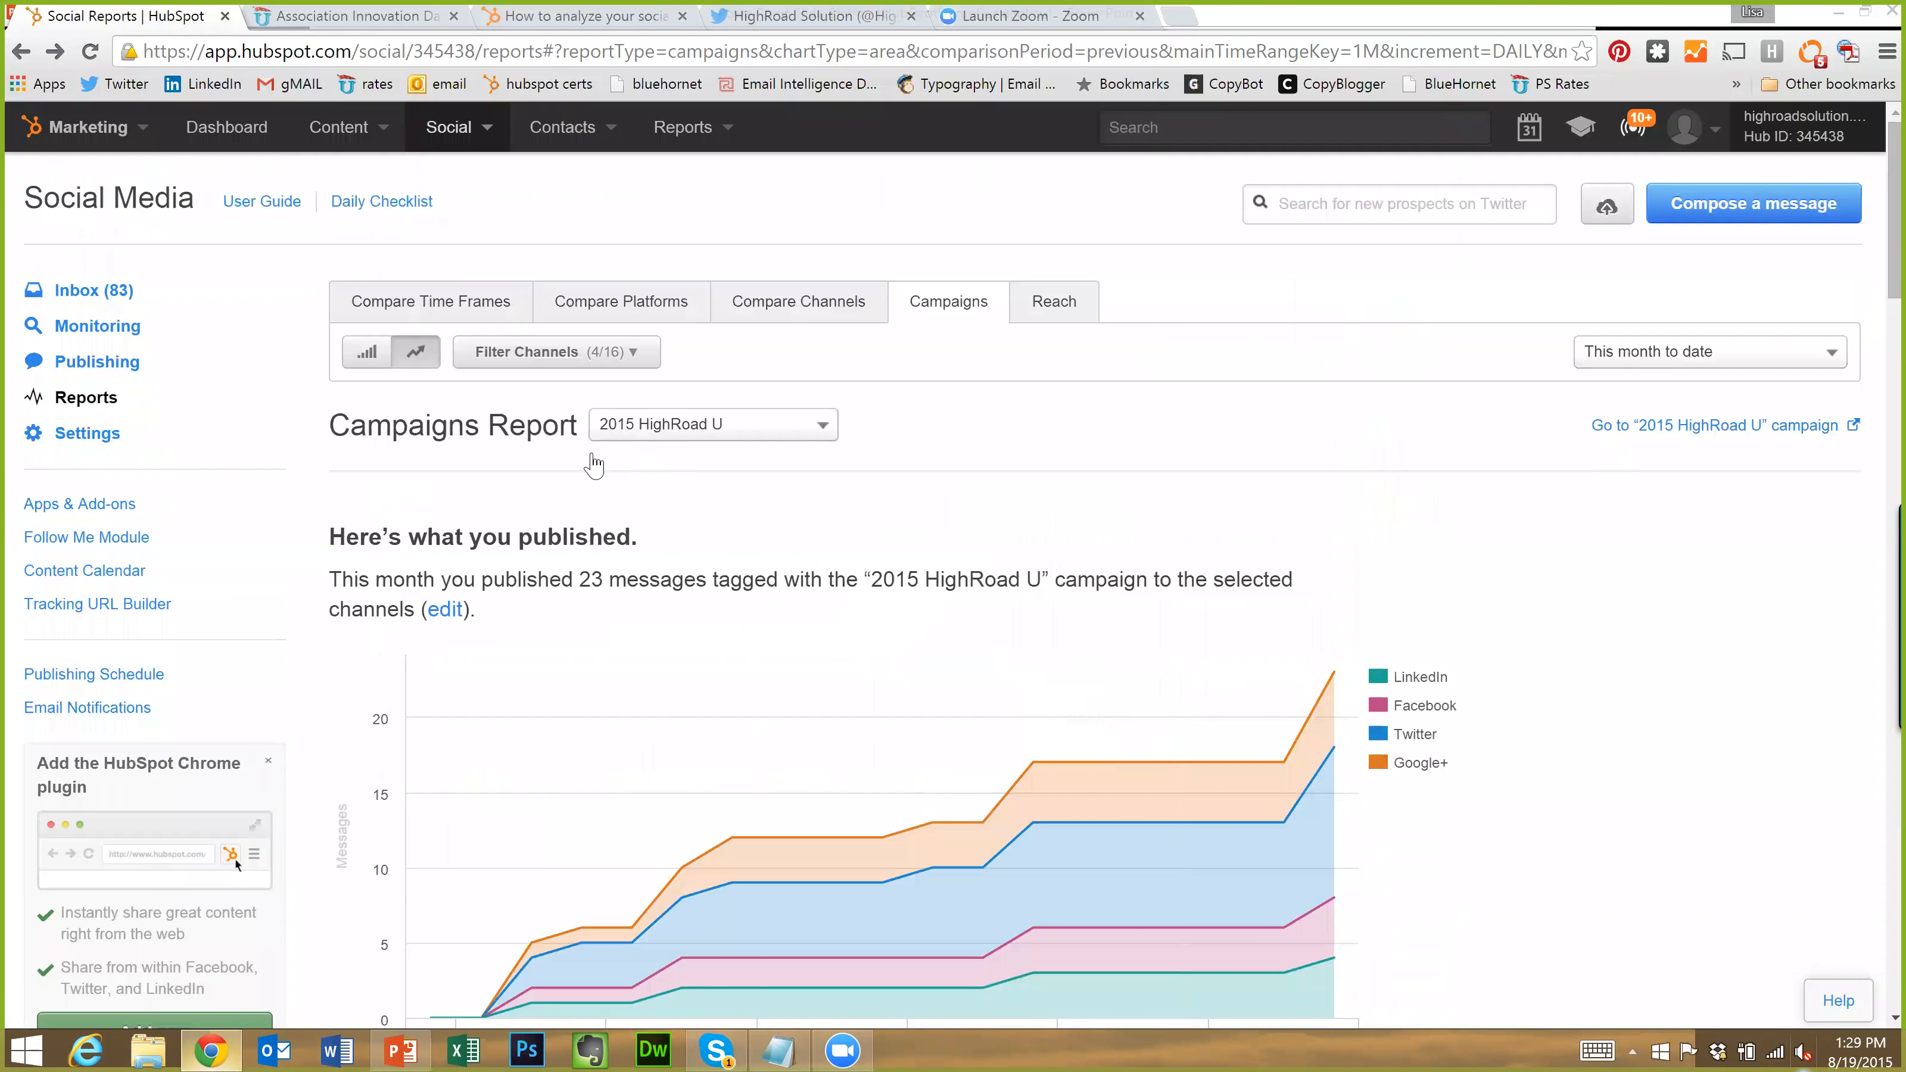
left_click(659, 427)
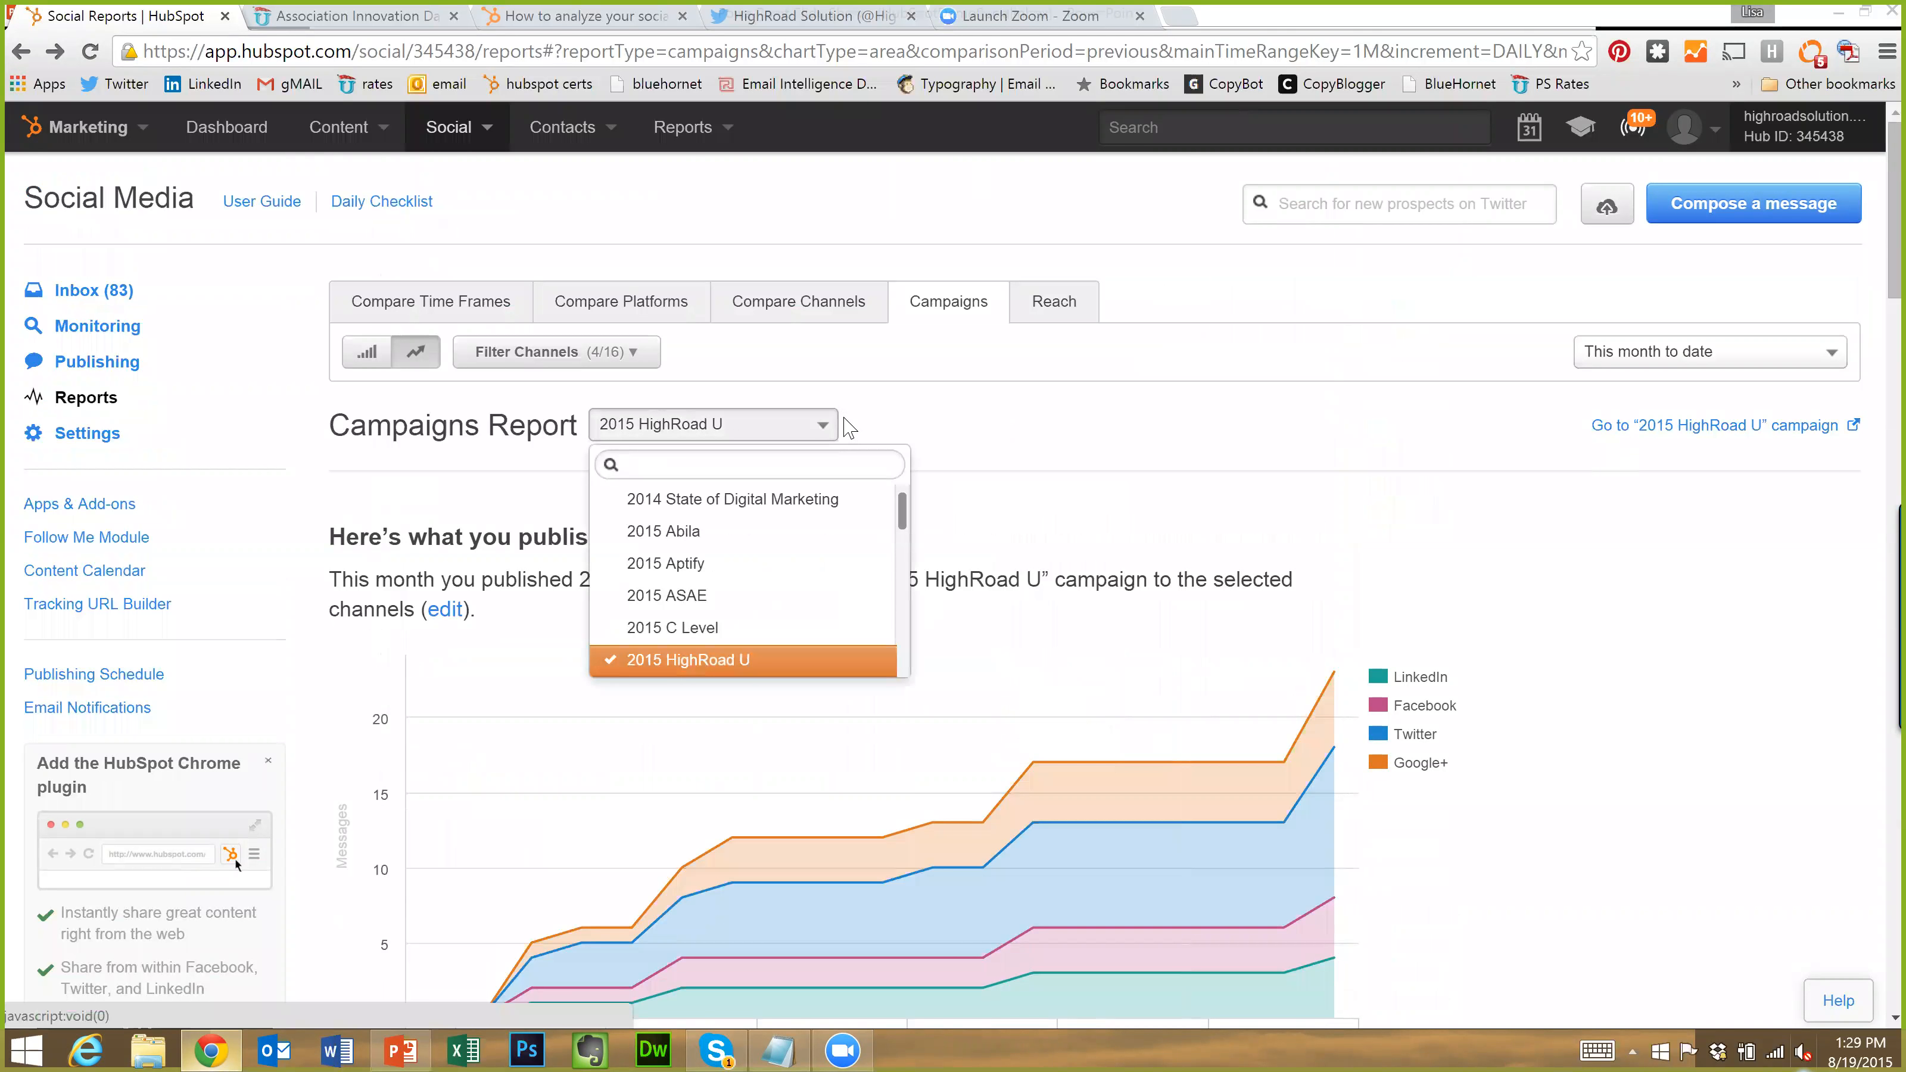
left_click(954, 420)
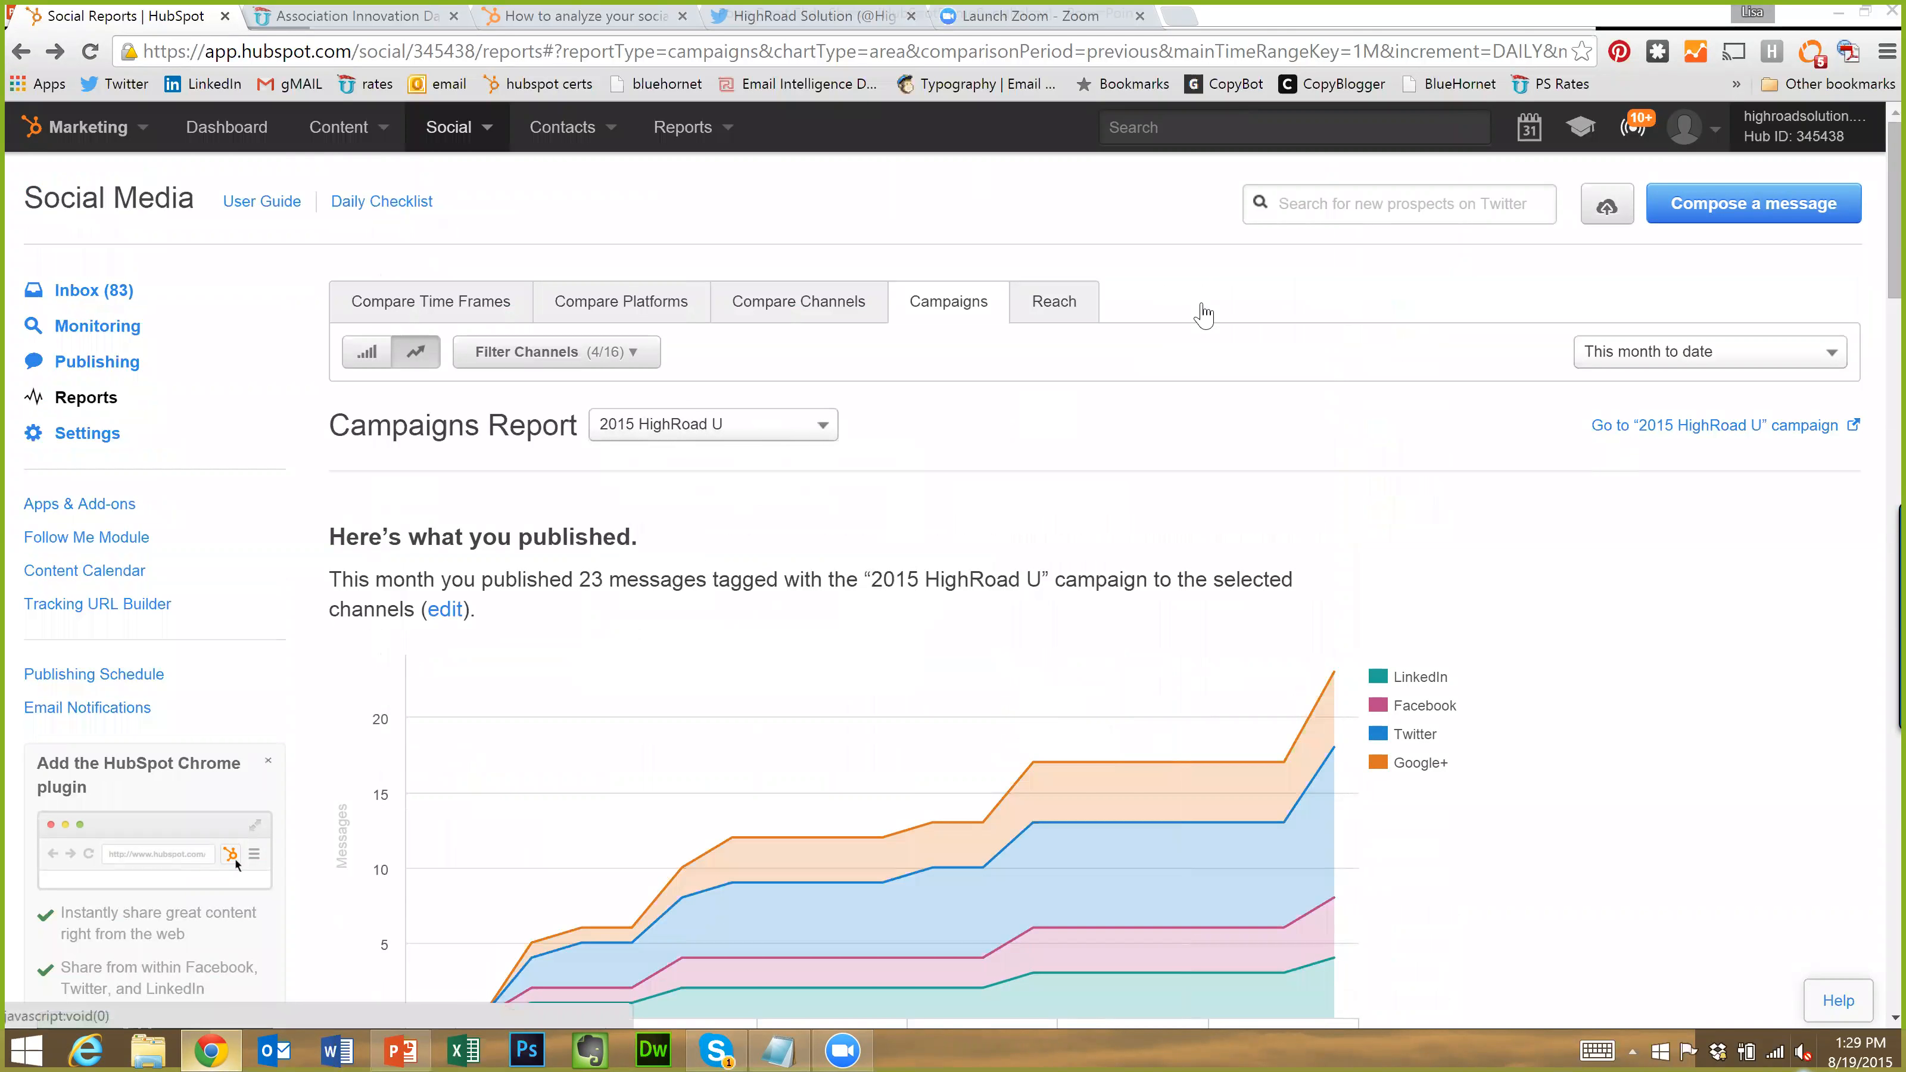
left_click(1059, 308)
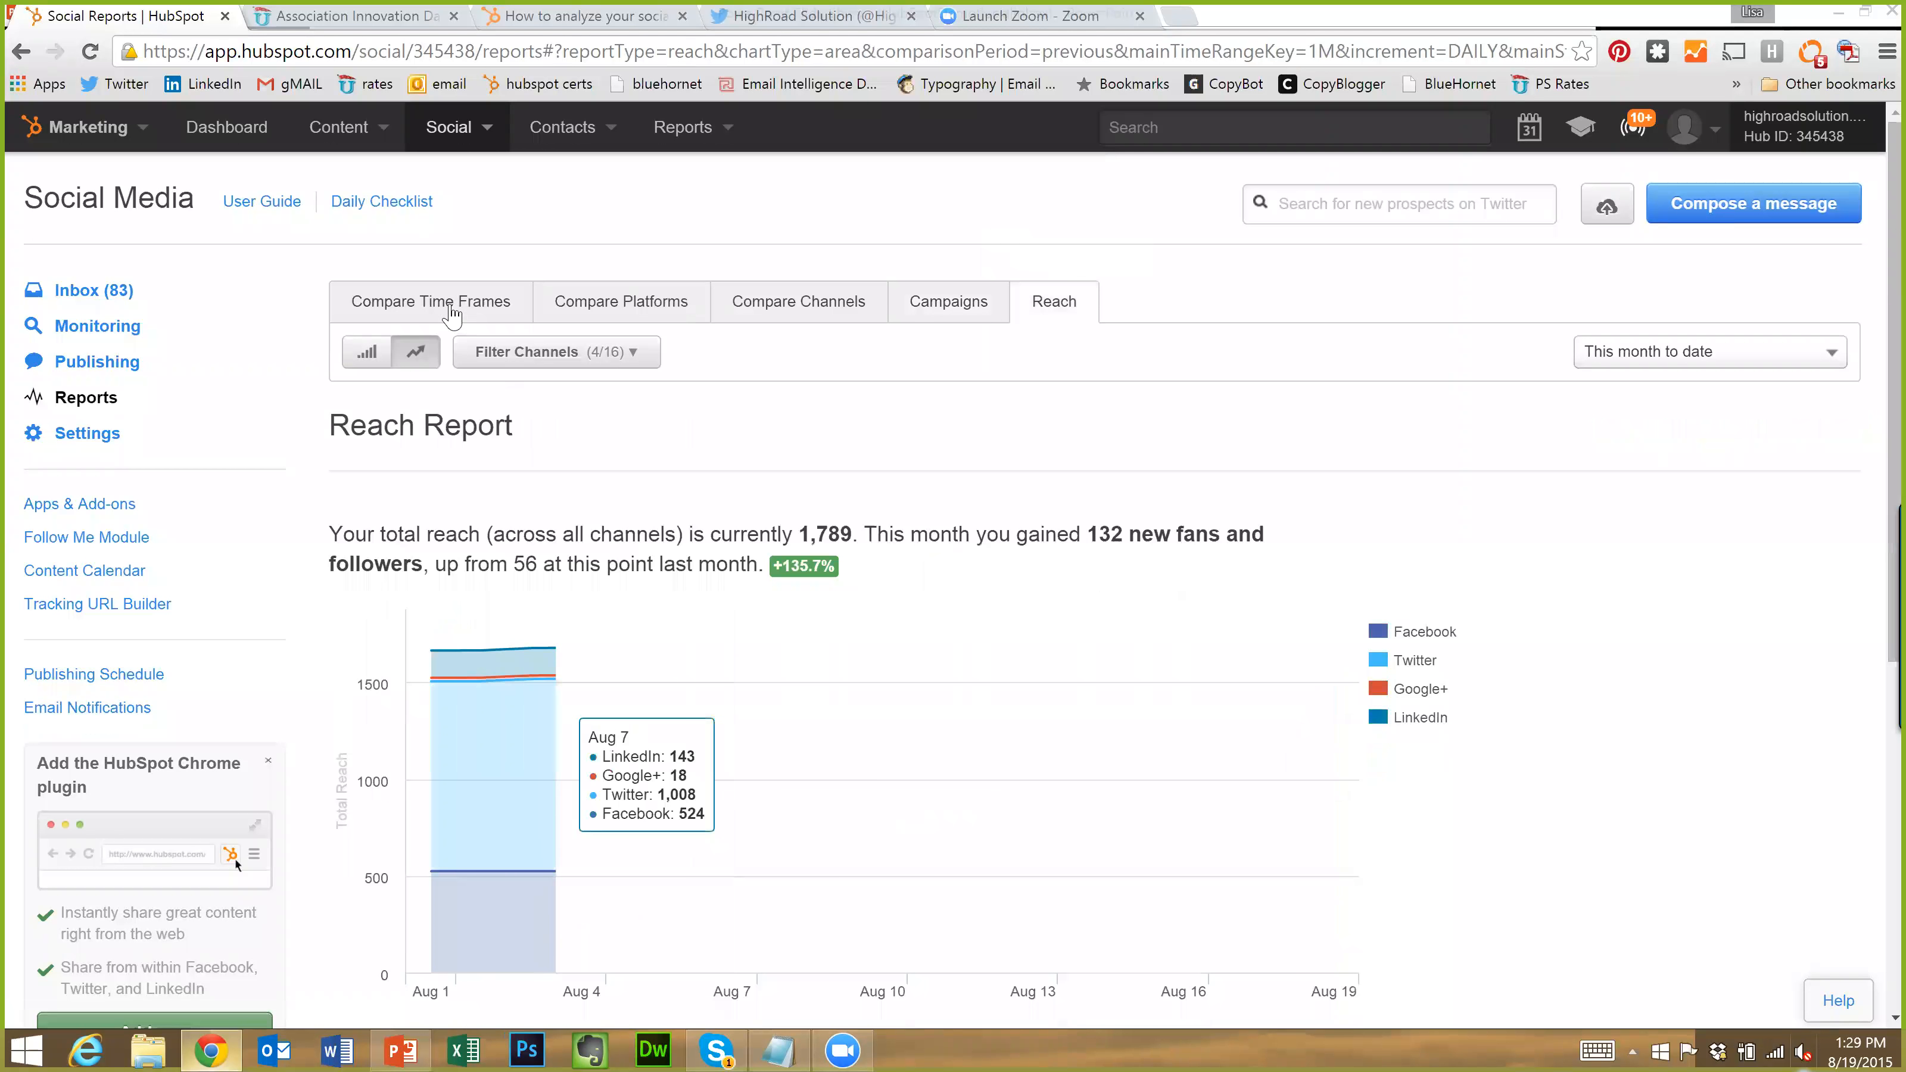
Open the Compare Time Frames report and compare messages published this month with last month
left_click(454, 311)
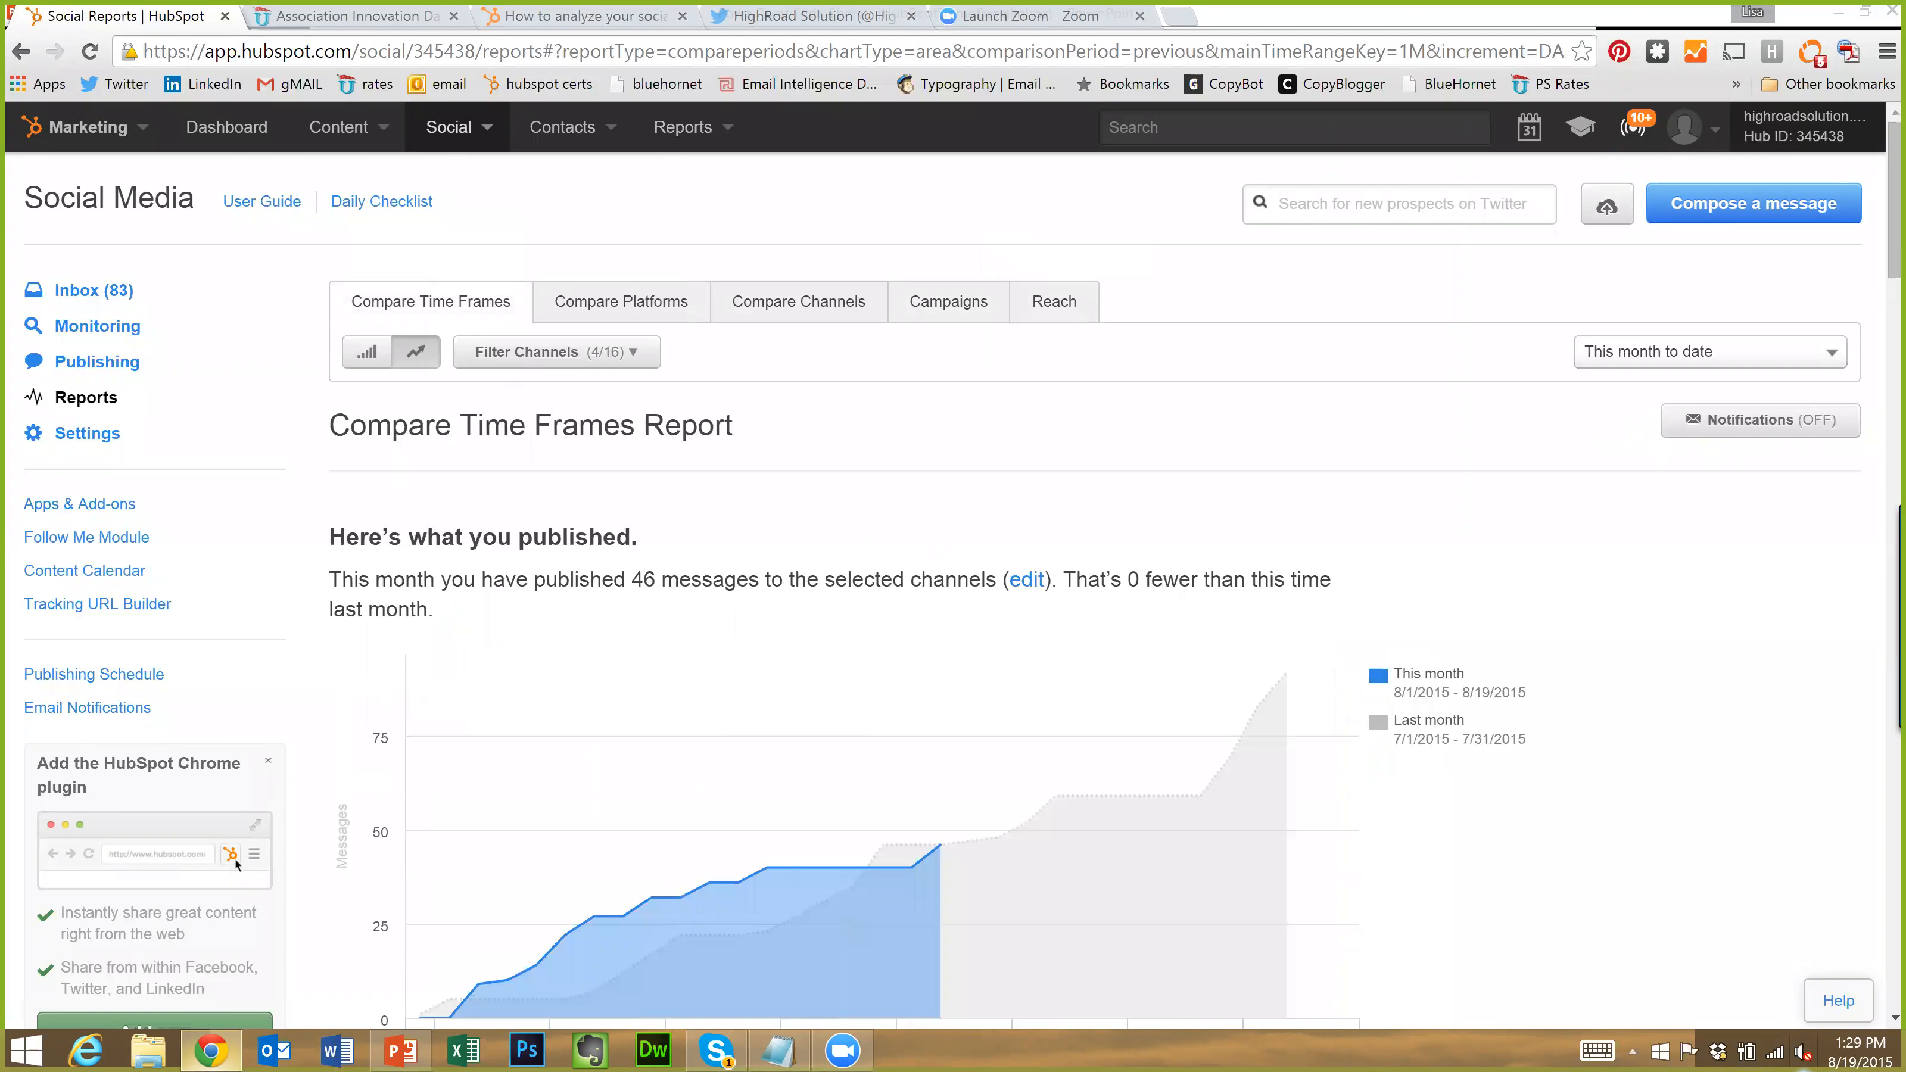
scroll(966, 513, "down", 1)
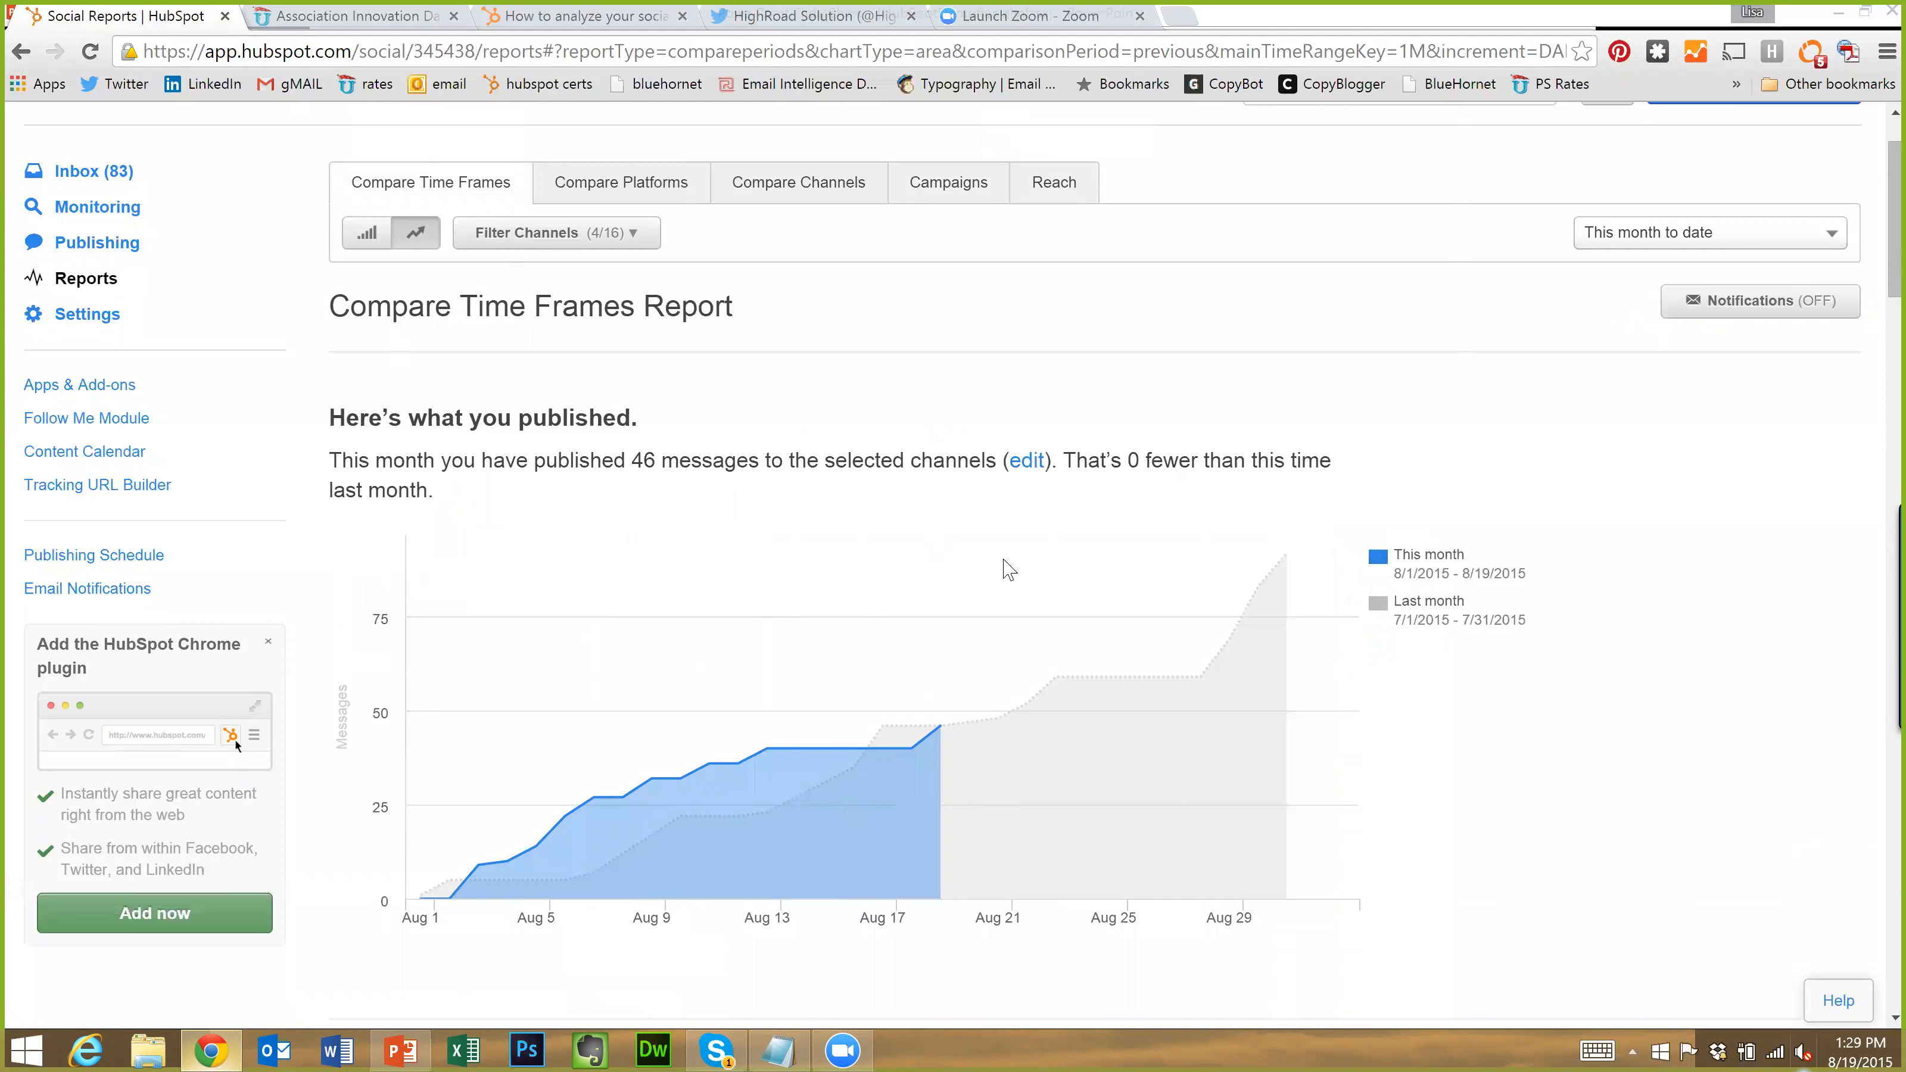
mouse_move(941, 742)
scroll(1149, 566, "down", 4)
scroll(1486, 454, "up", 2)
scroll(1486, 454, "up", 3)
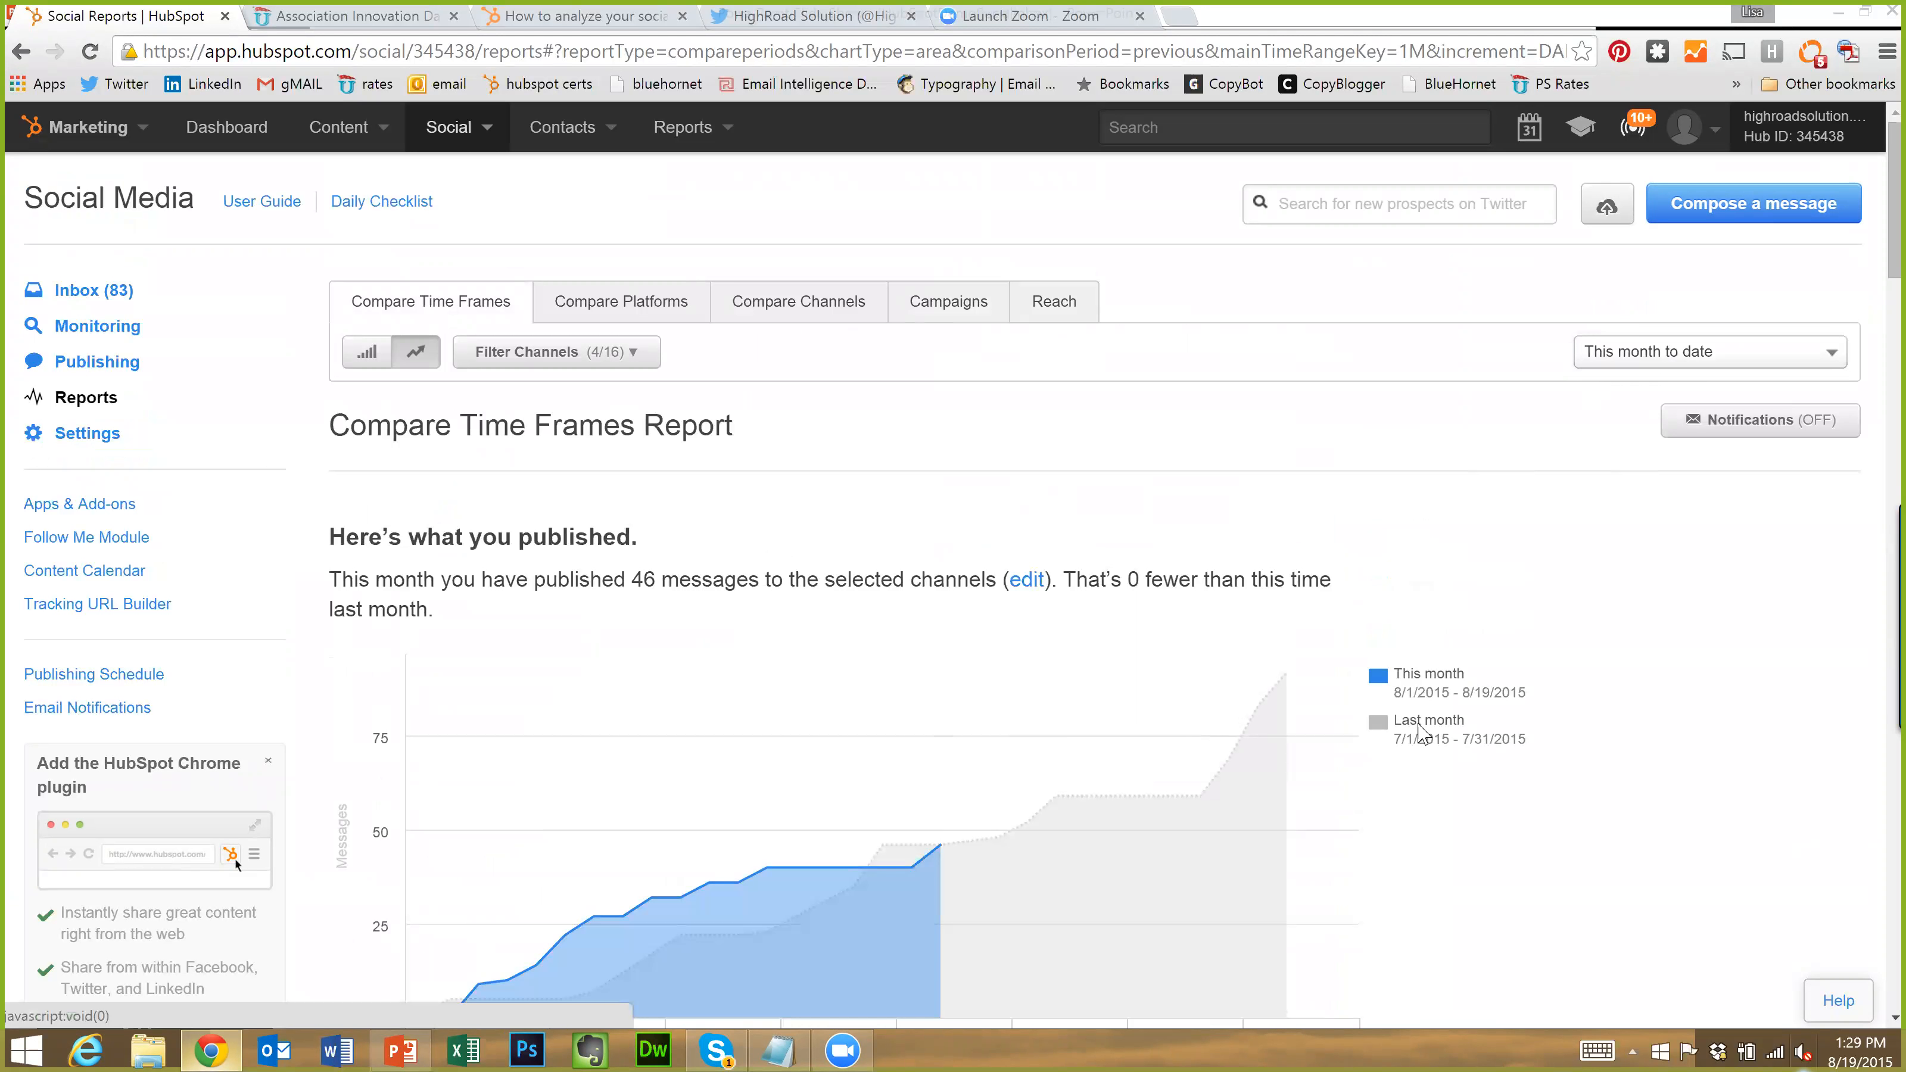
Set the Compare Time Frames report's date range to Last 3 months and review its published messages and clicks
left_click(1614, 366)
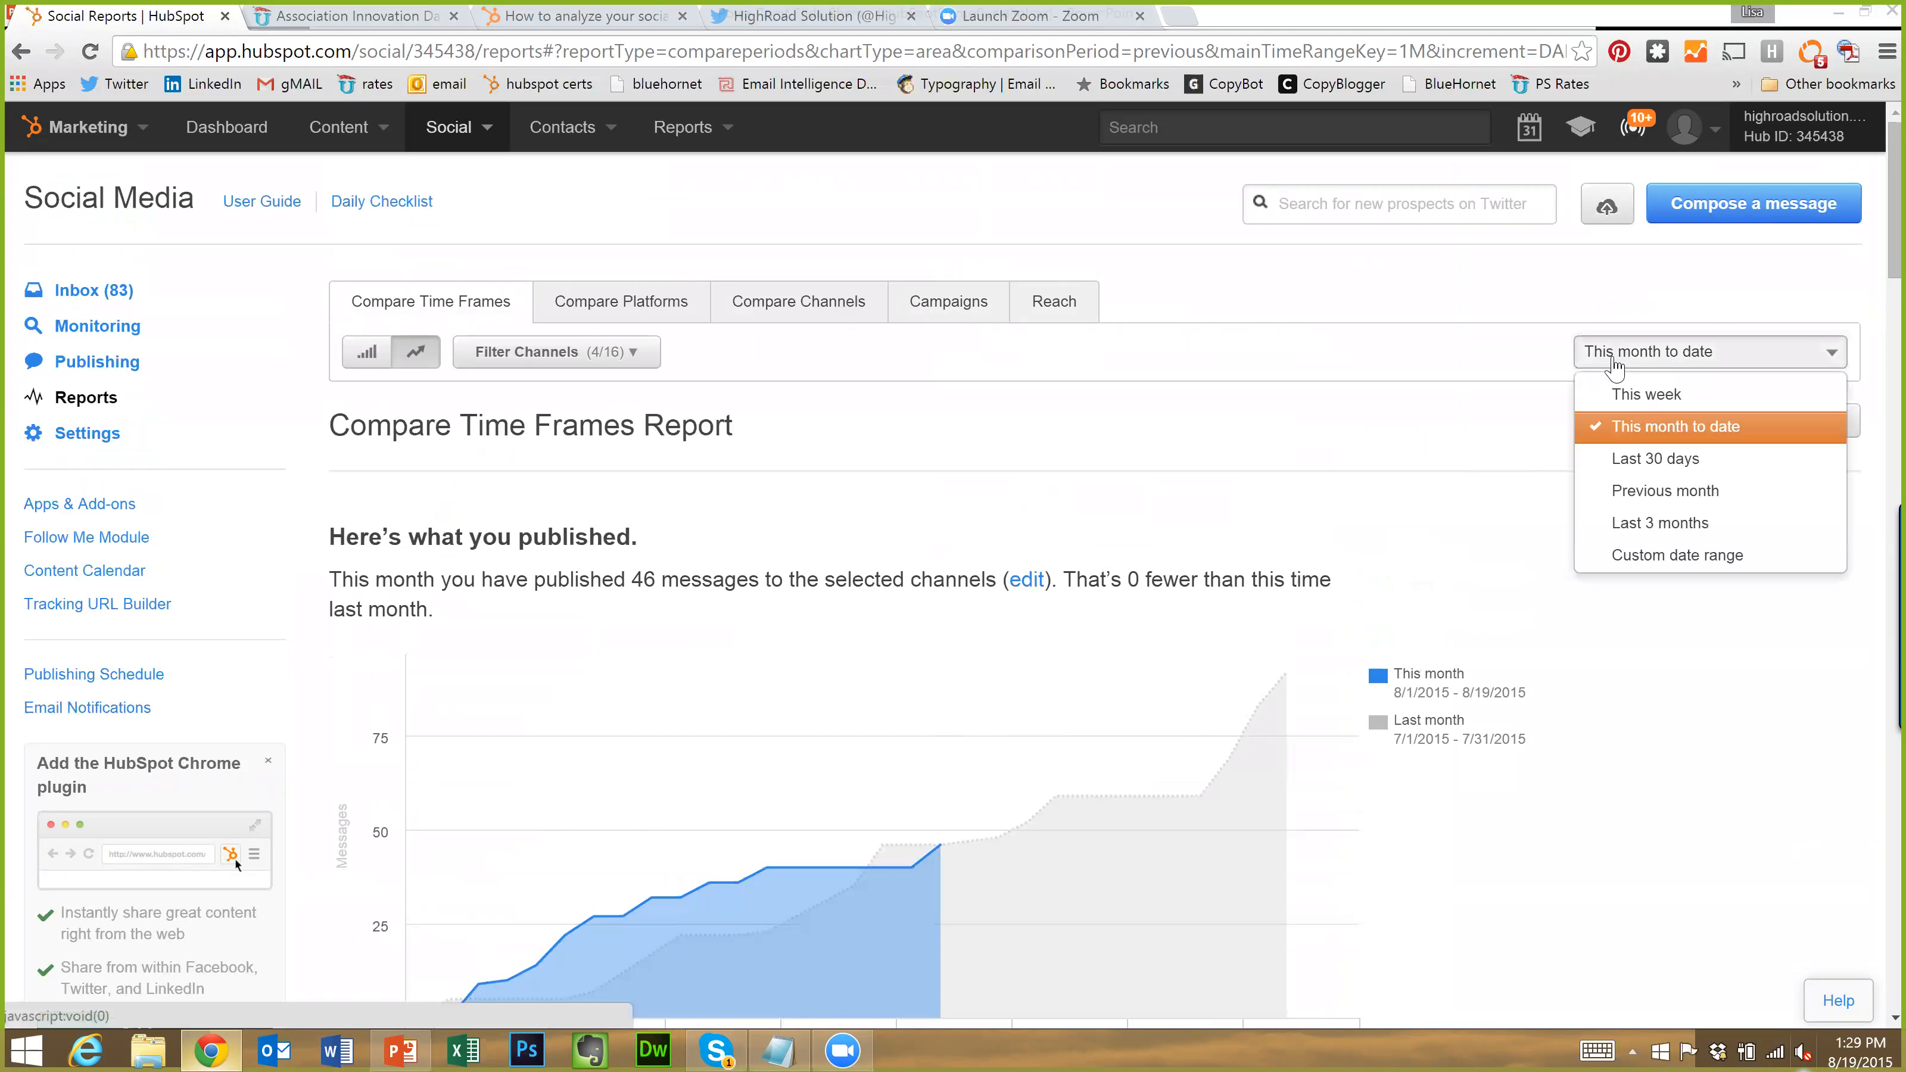
left_click(1661, 524)
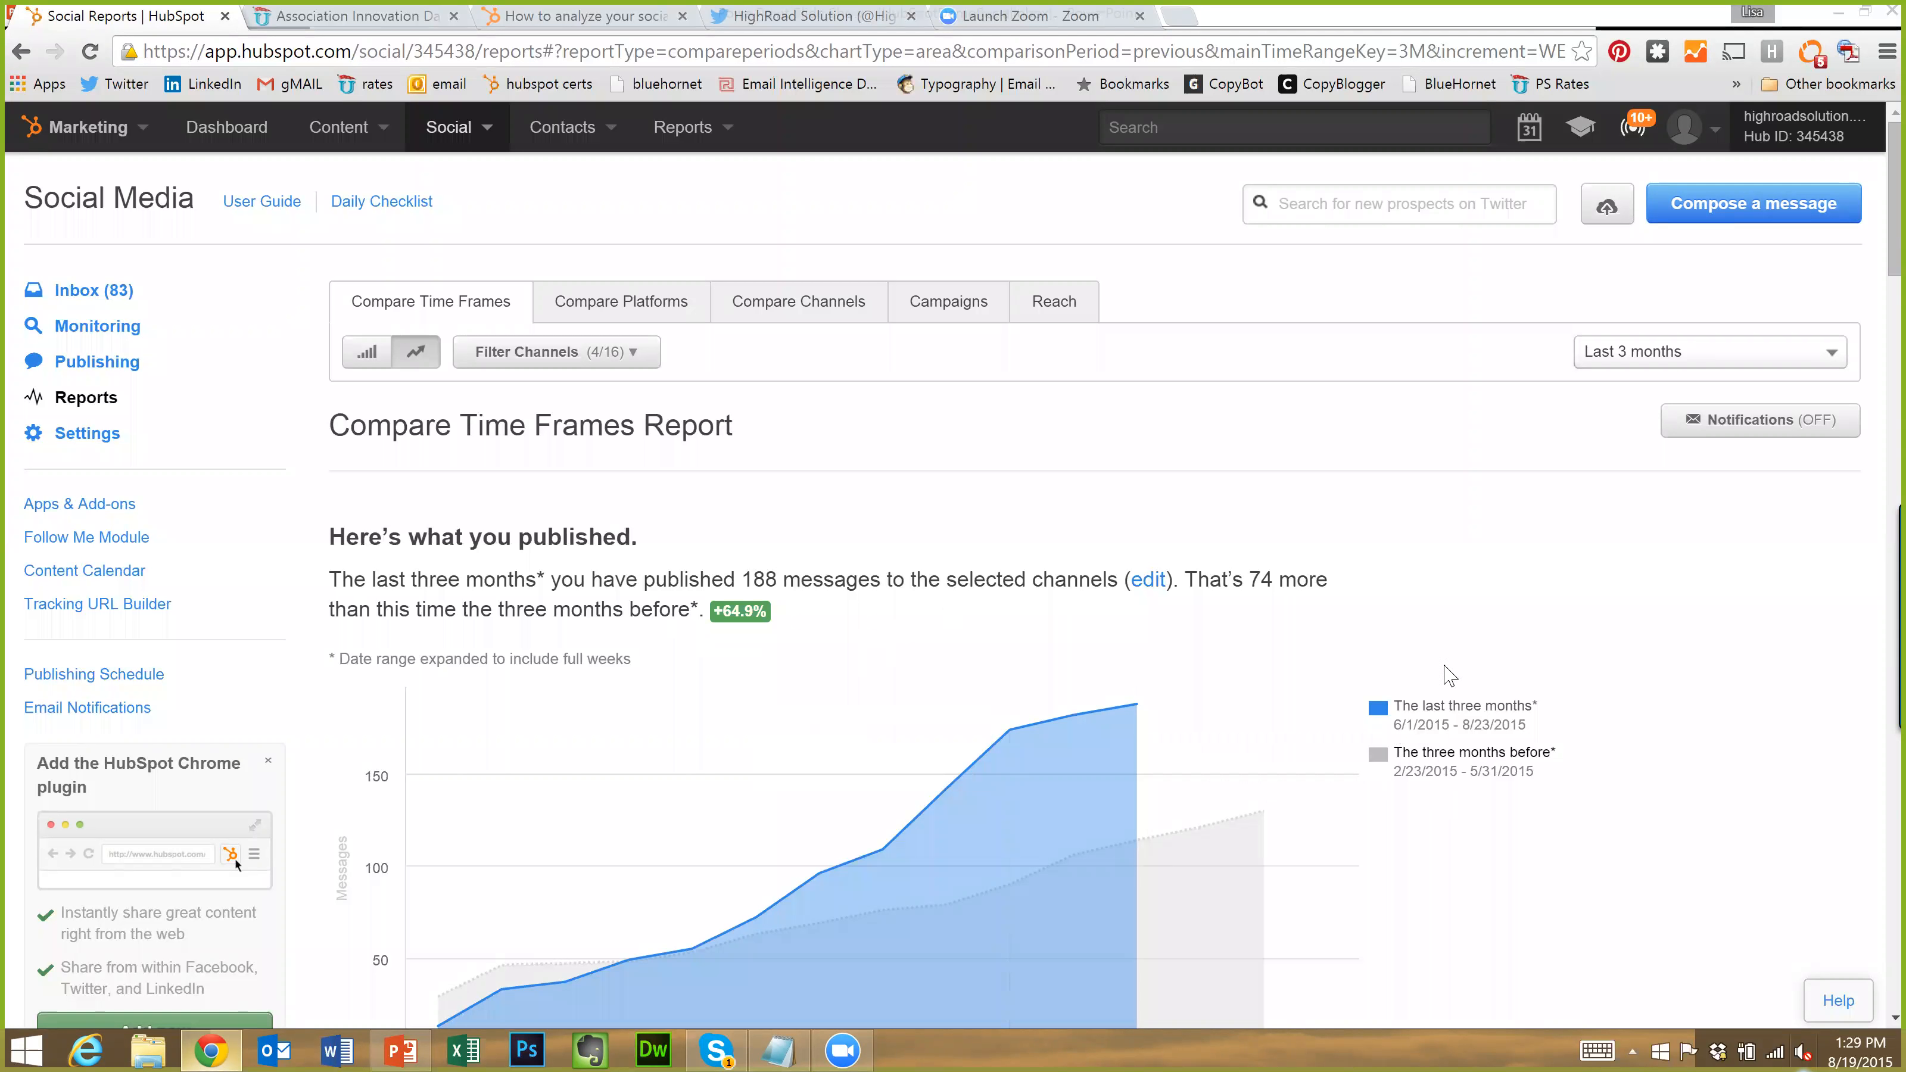
scroll(1047, 631, "down", 6)
scroll(1051, 634, "down", 5)
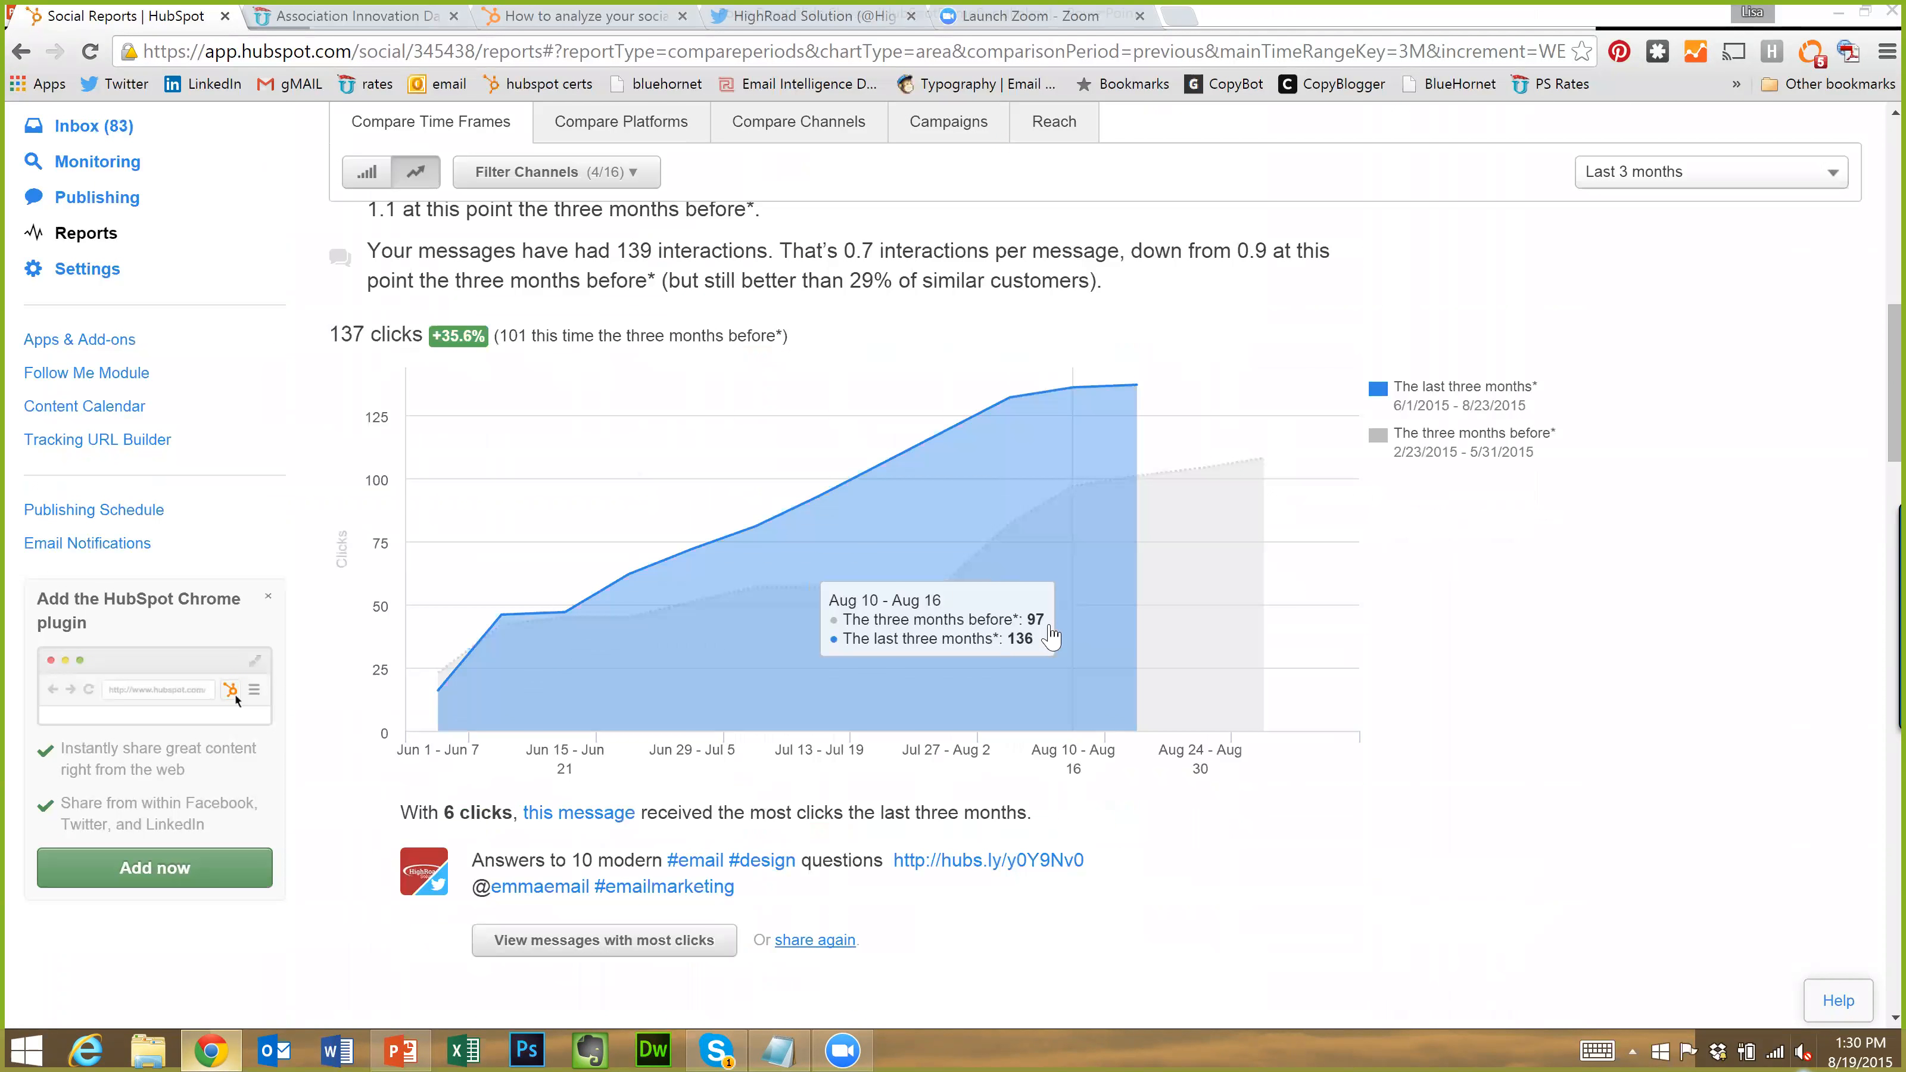
scroll(1299, 706, "up", 10)
Examine the three-month follower response, including the clicks and interactions charts and the top message for each
scroll(1505, 736, "down", 5)
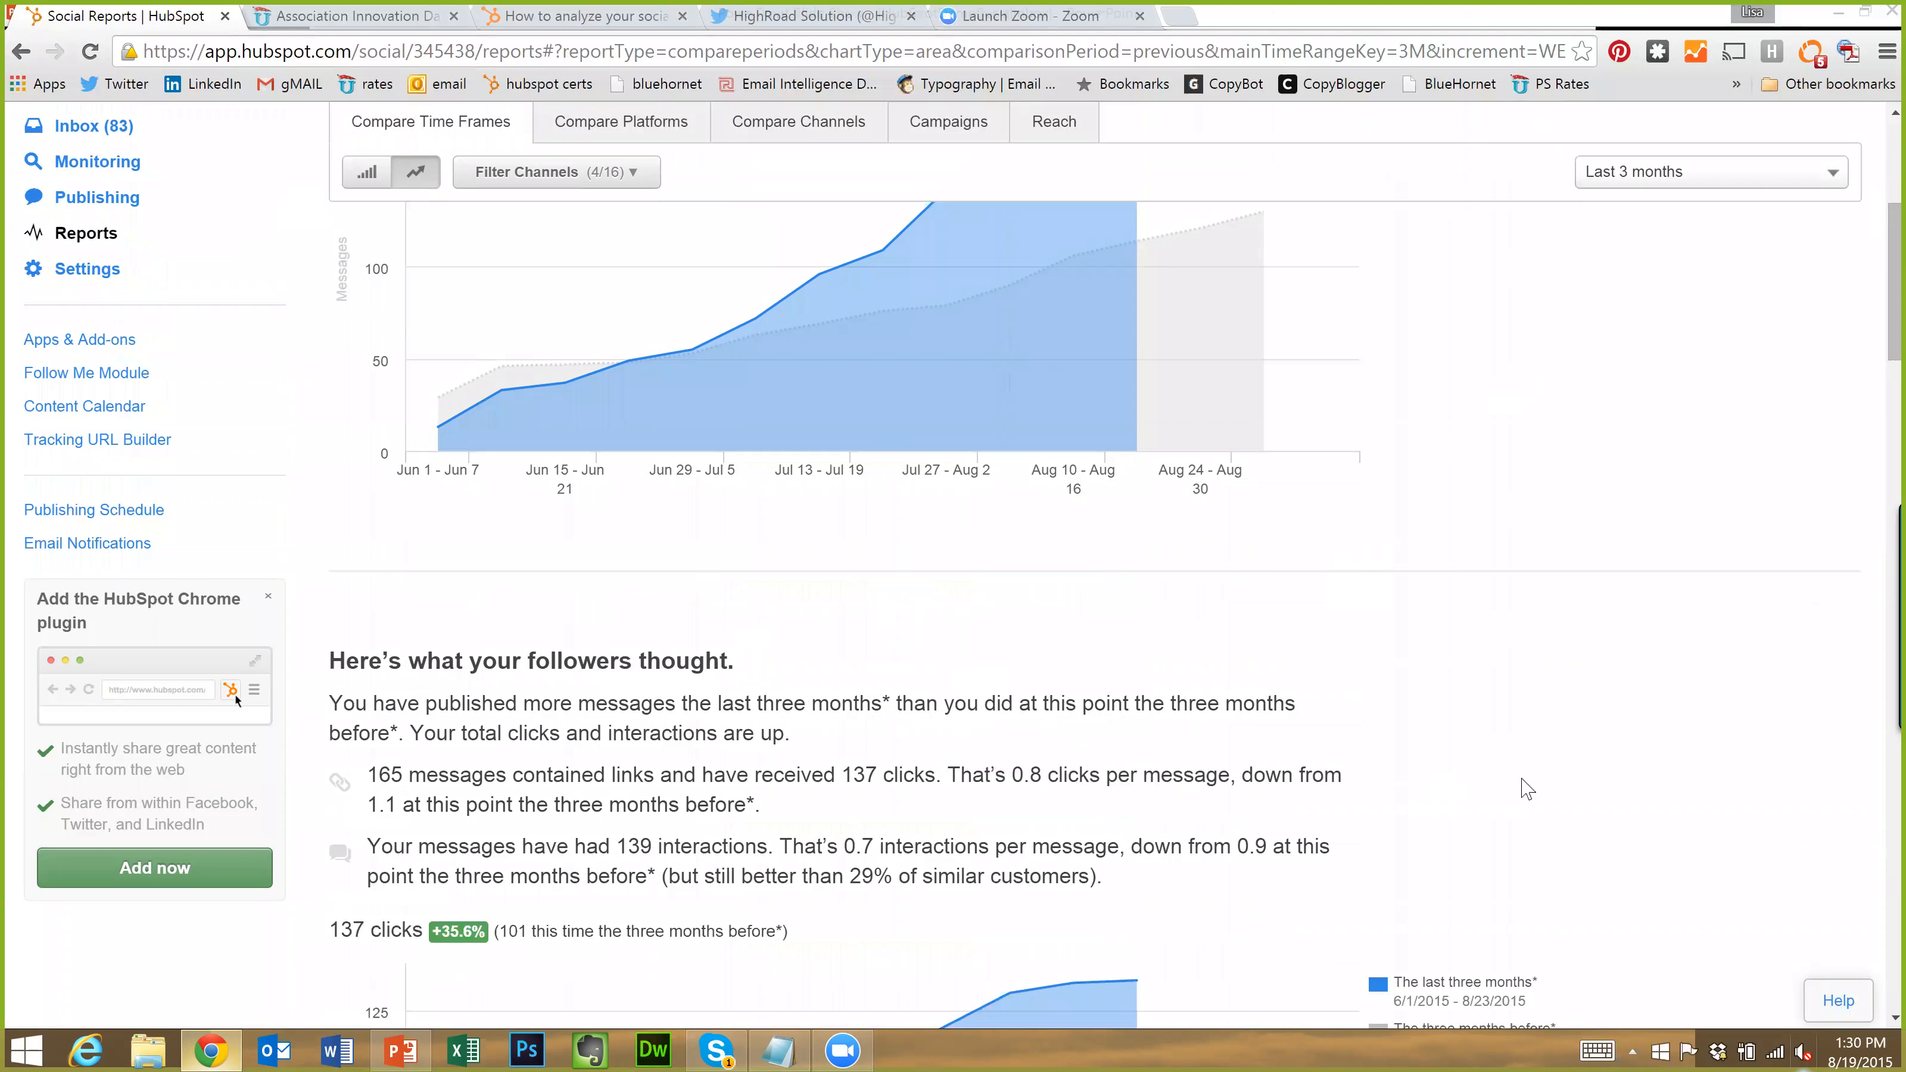
scroll(1527, 789, "down", 3)
scroll(1529, 789, "down", 2)
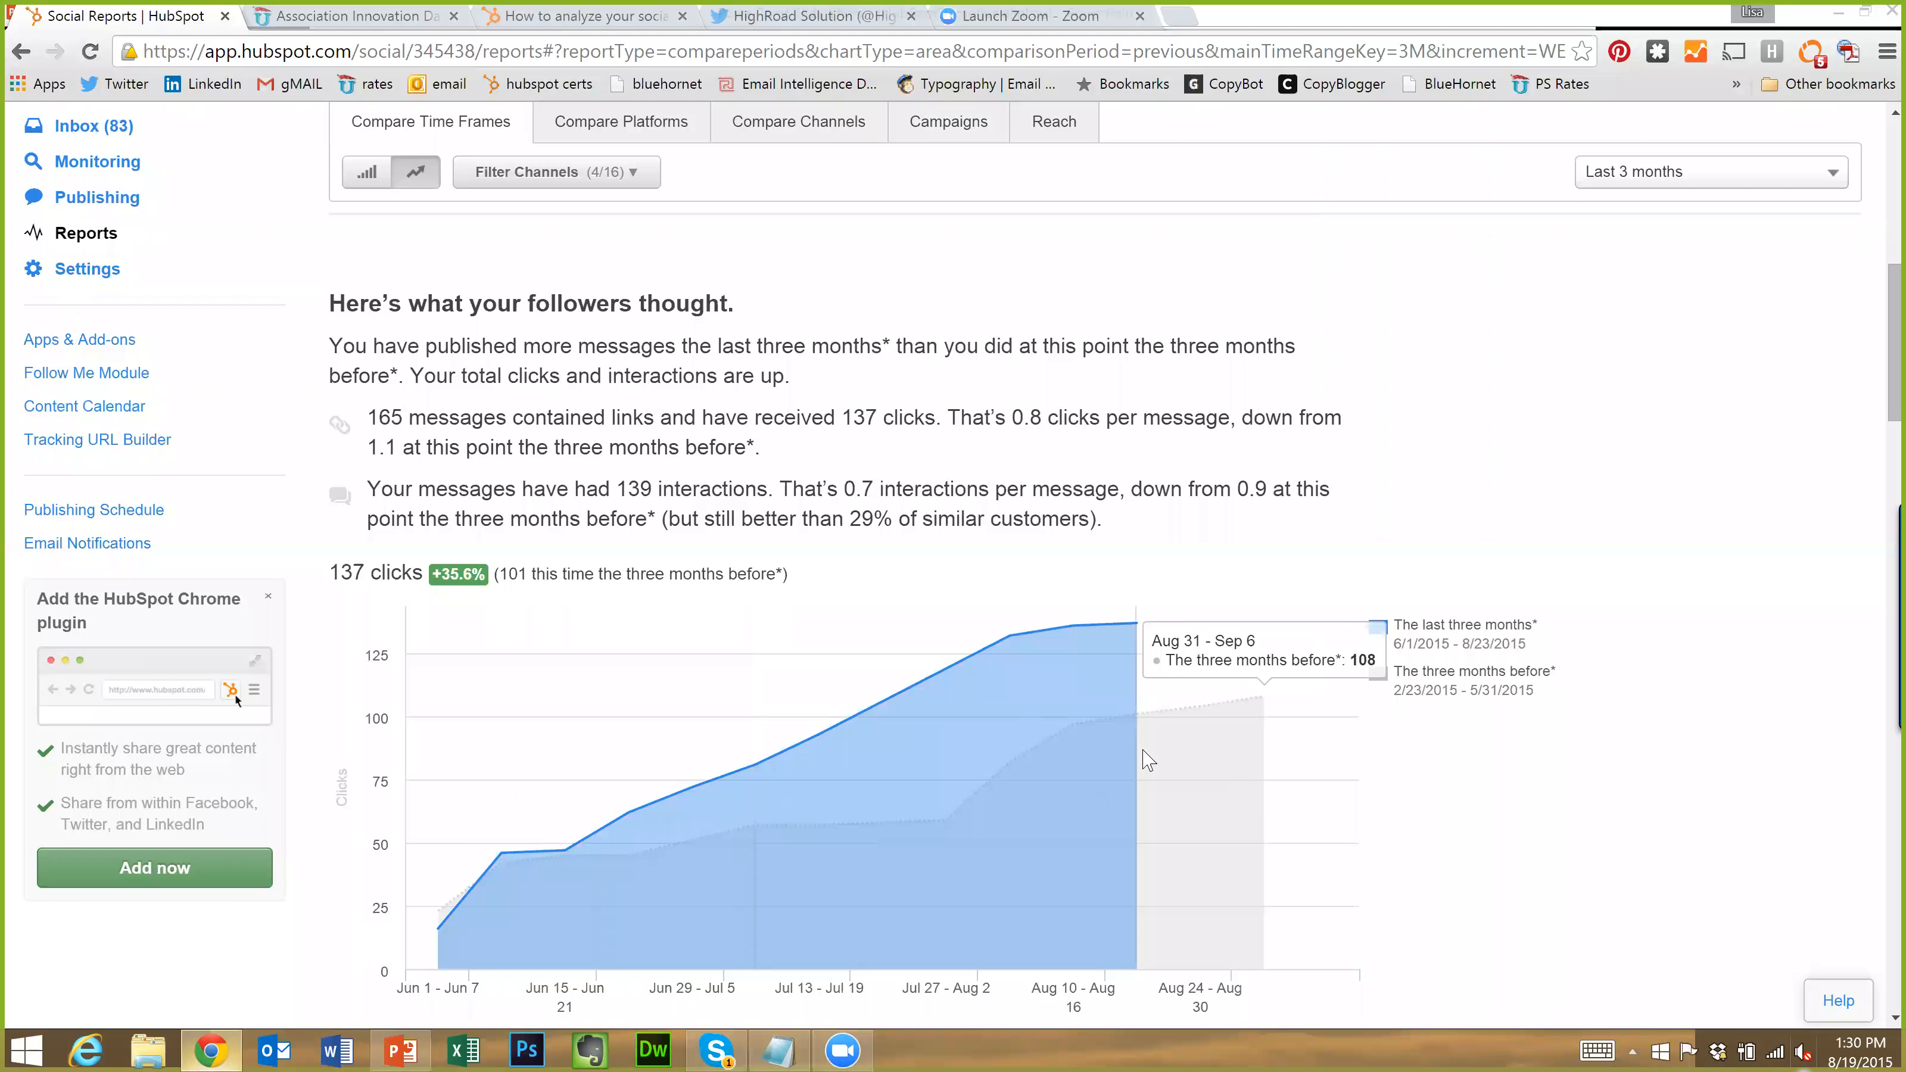
scroll(1238, 751, "down", 6)
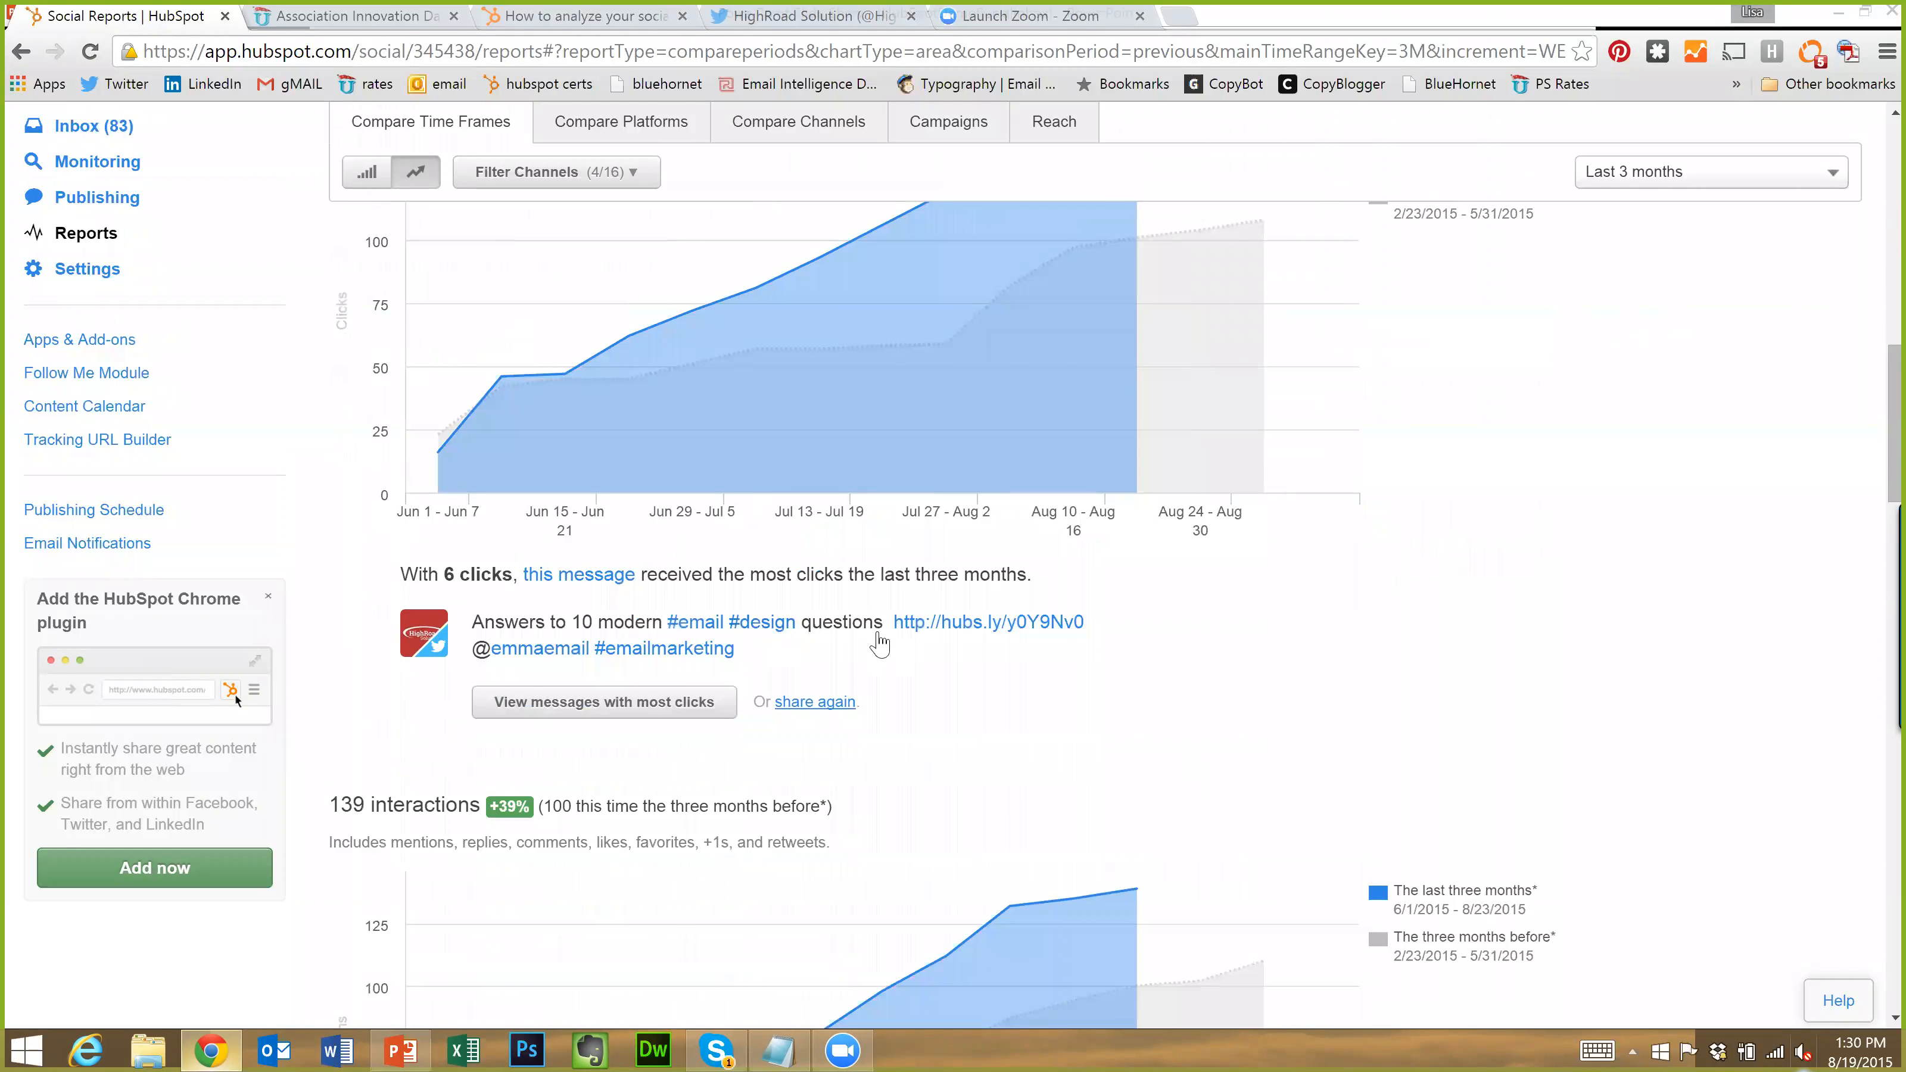
scroll(1255, 719, "down", 2)
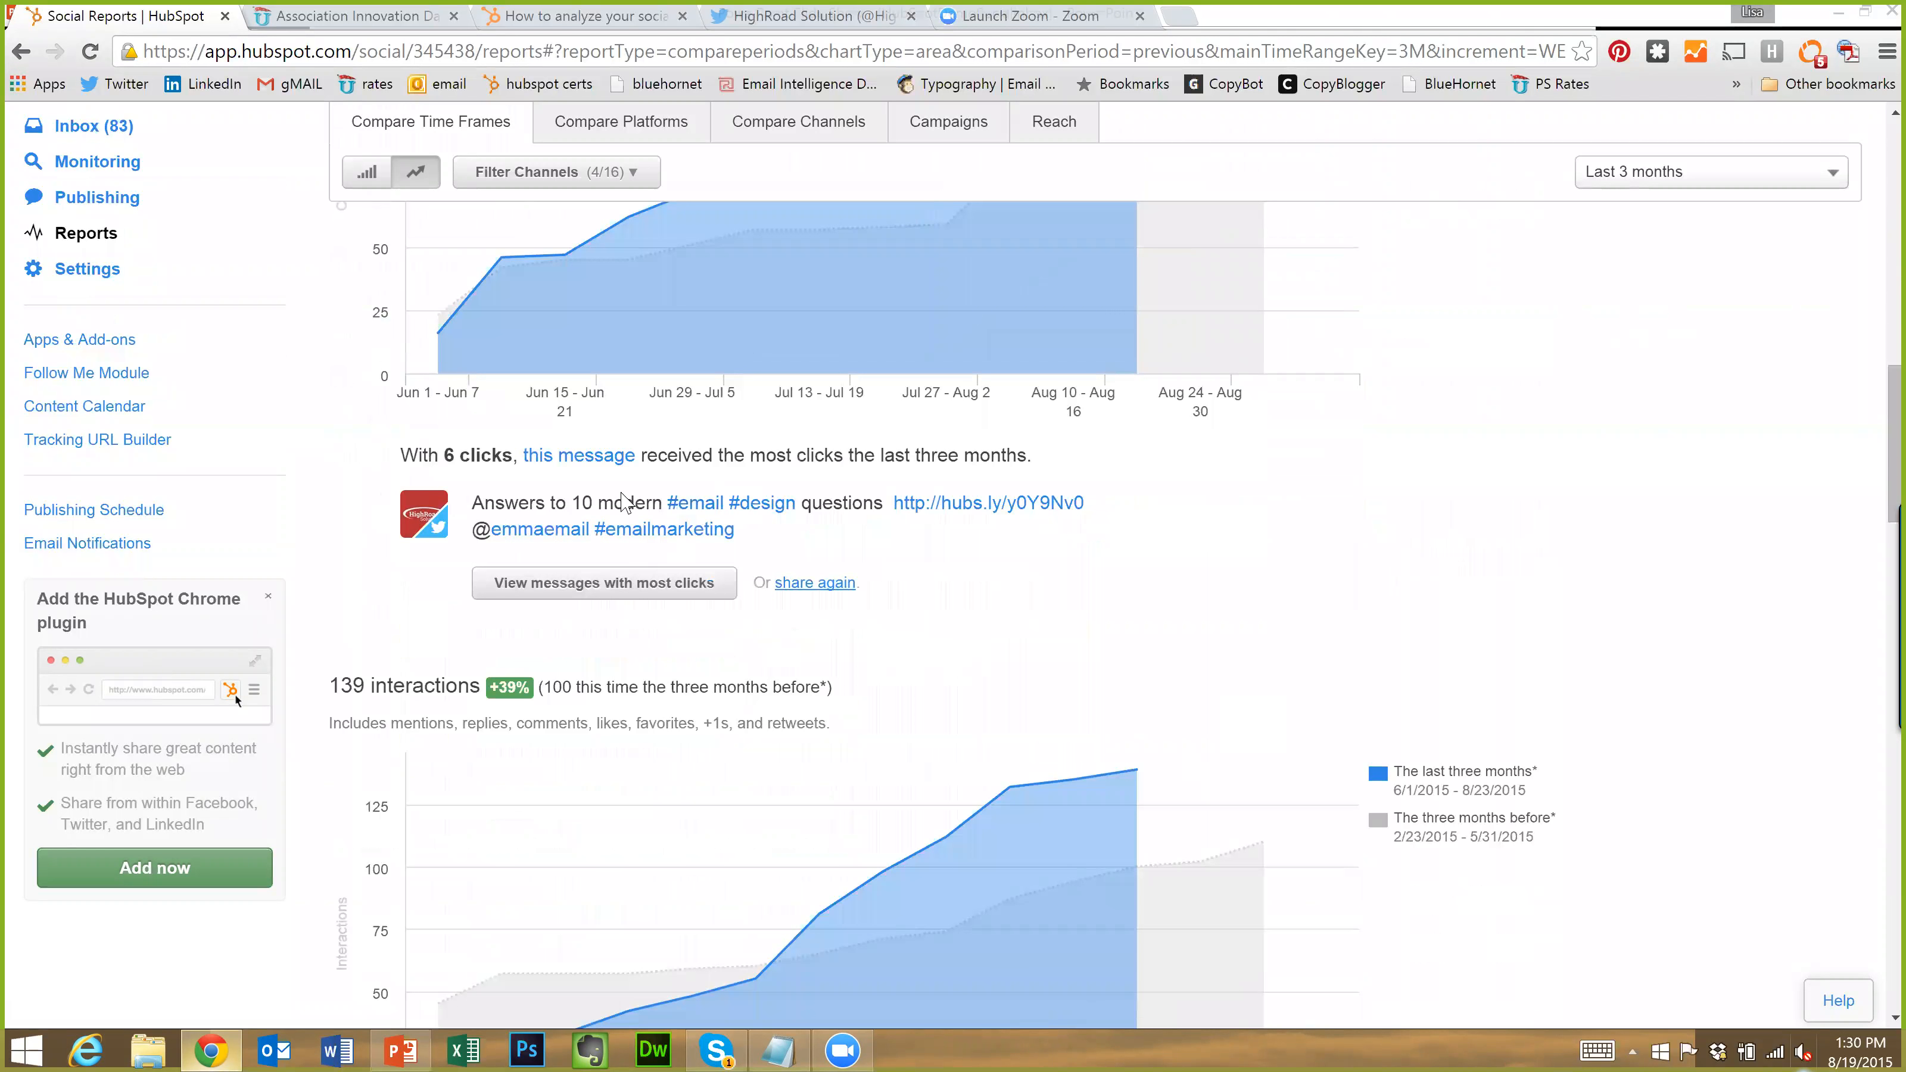
scroll(1005, 525, "down", 6)
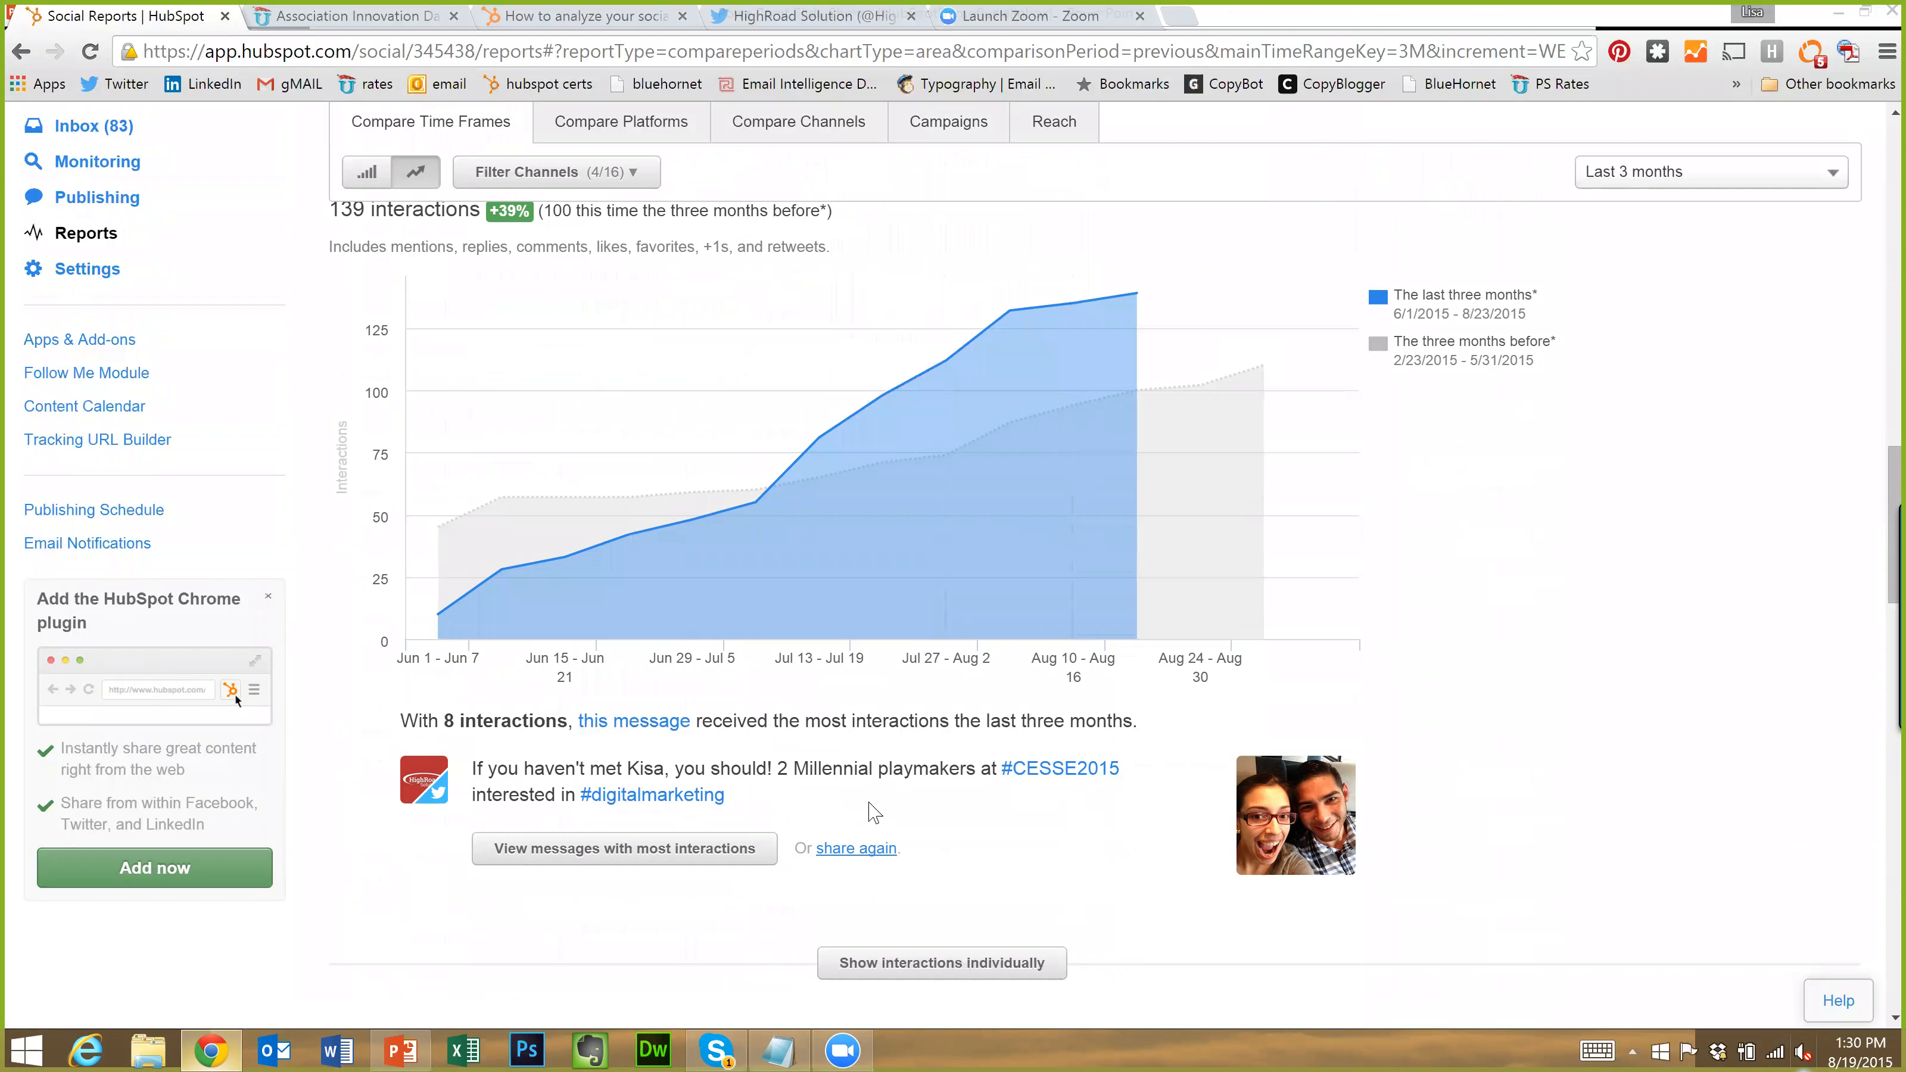
scroll(796, 721, "down", 1)
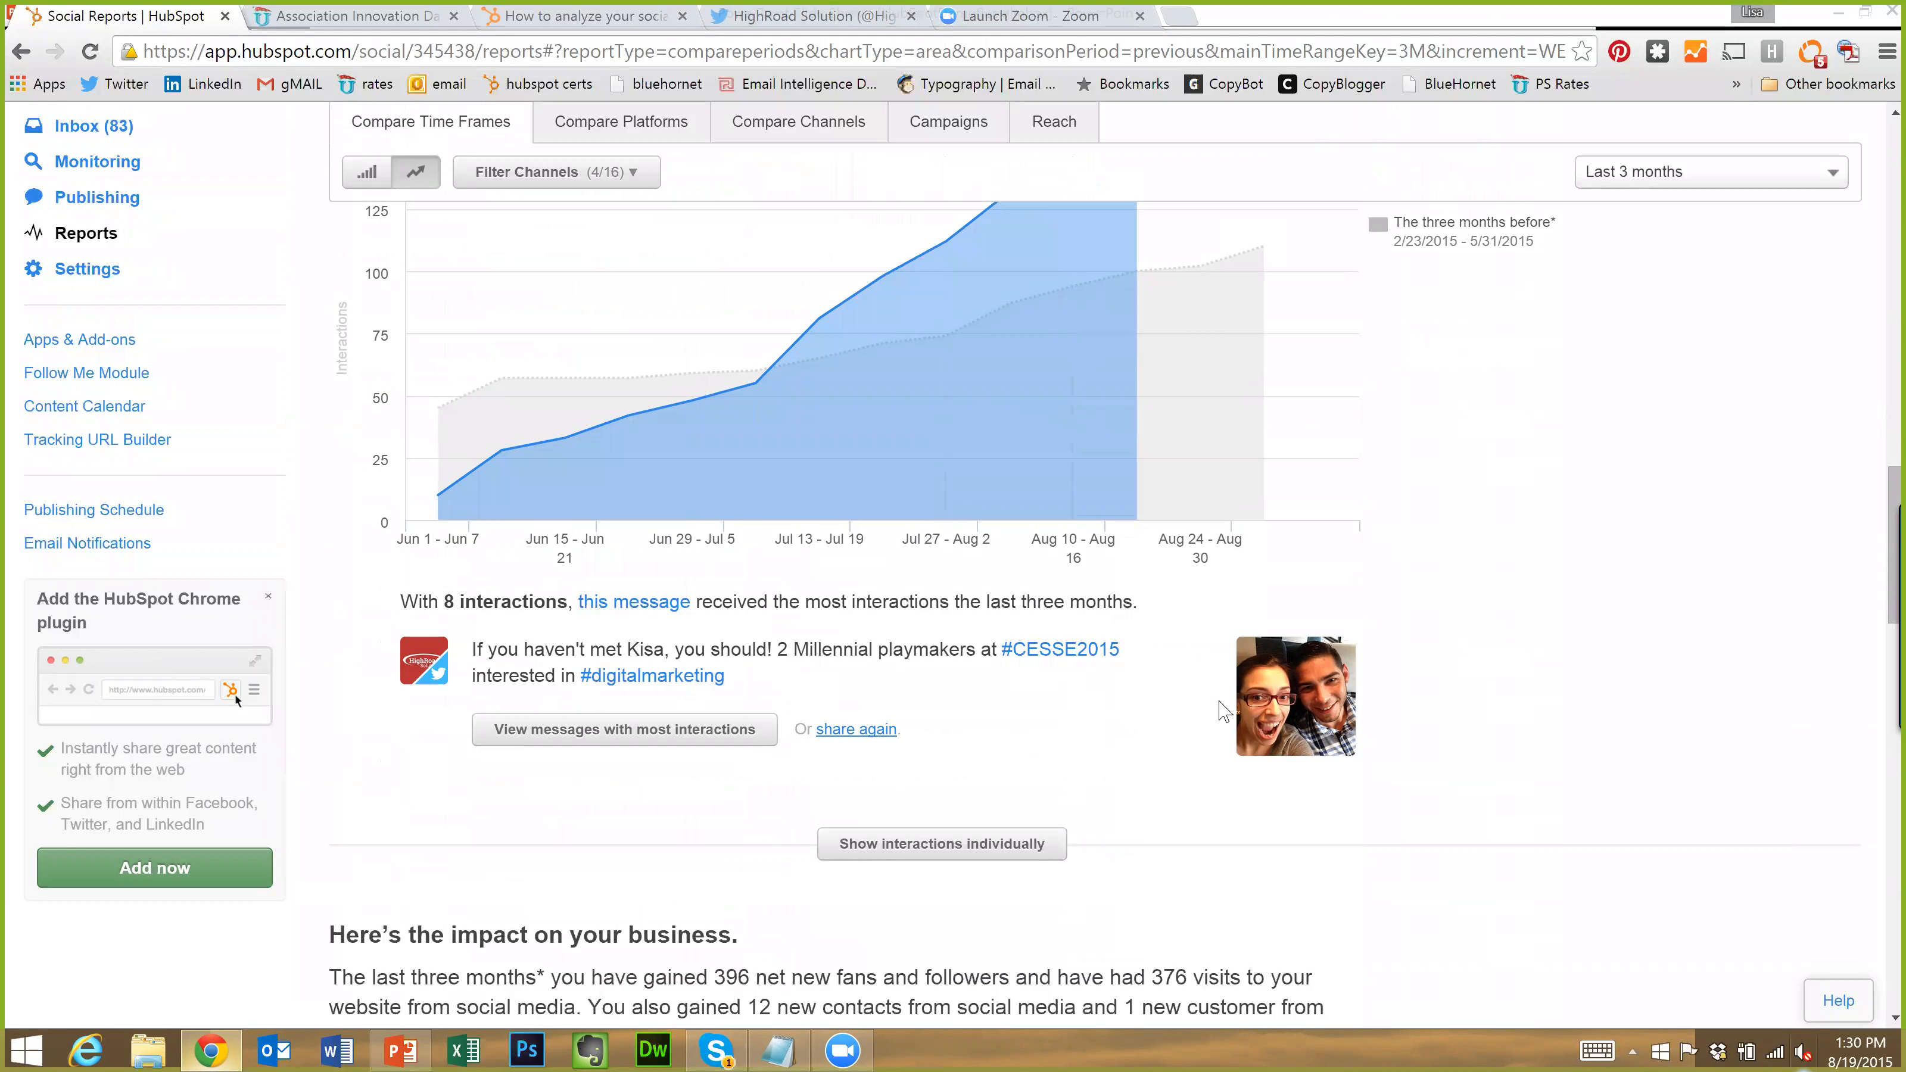
Examine the three-month business impact section, covering net new followers, website visits, new contacts and new customers
scroll(1226, 685, "down", 2)
scroll(736, 597, "down", 1)
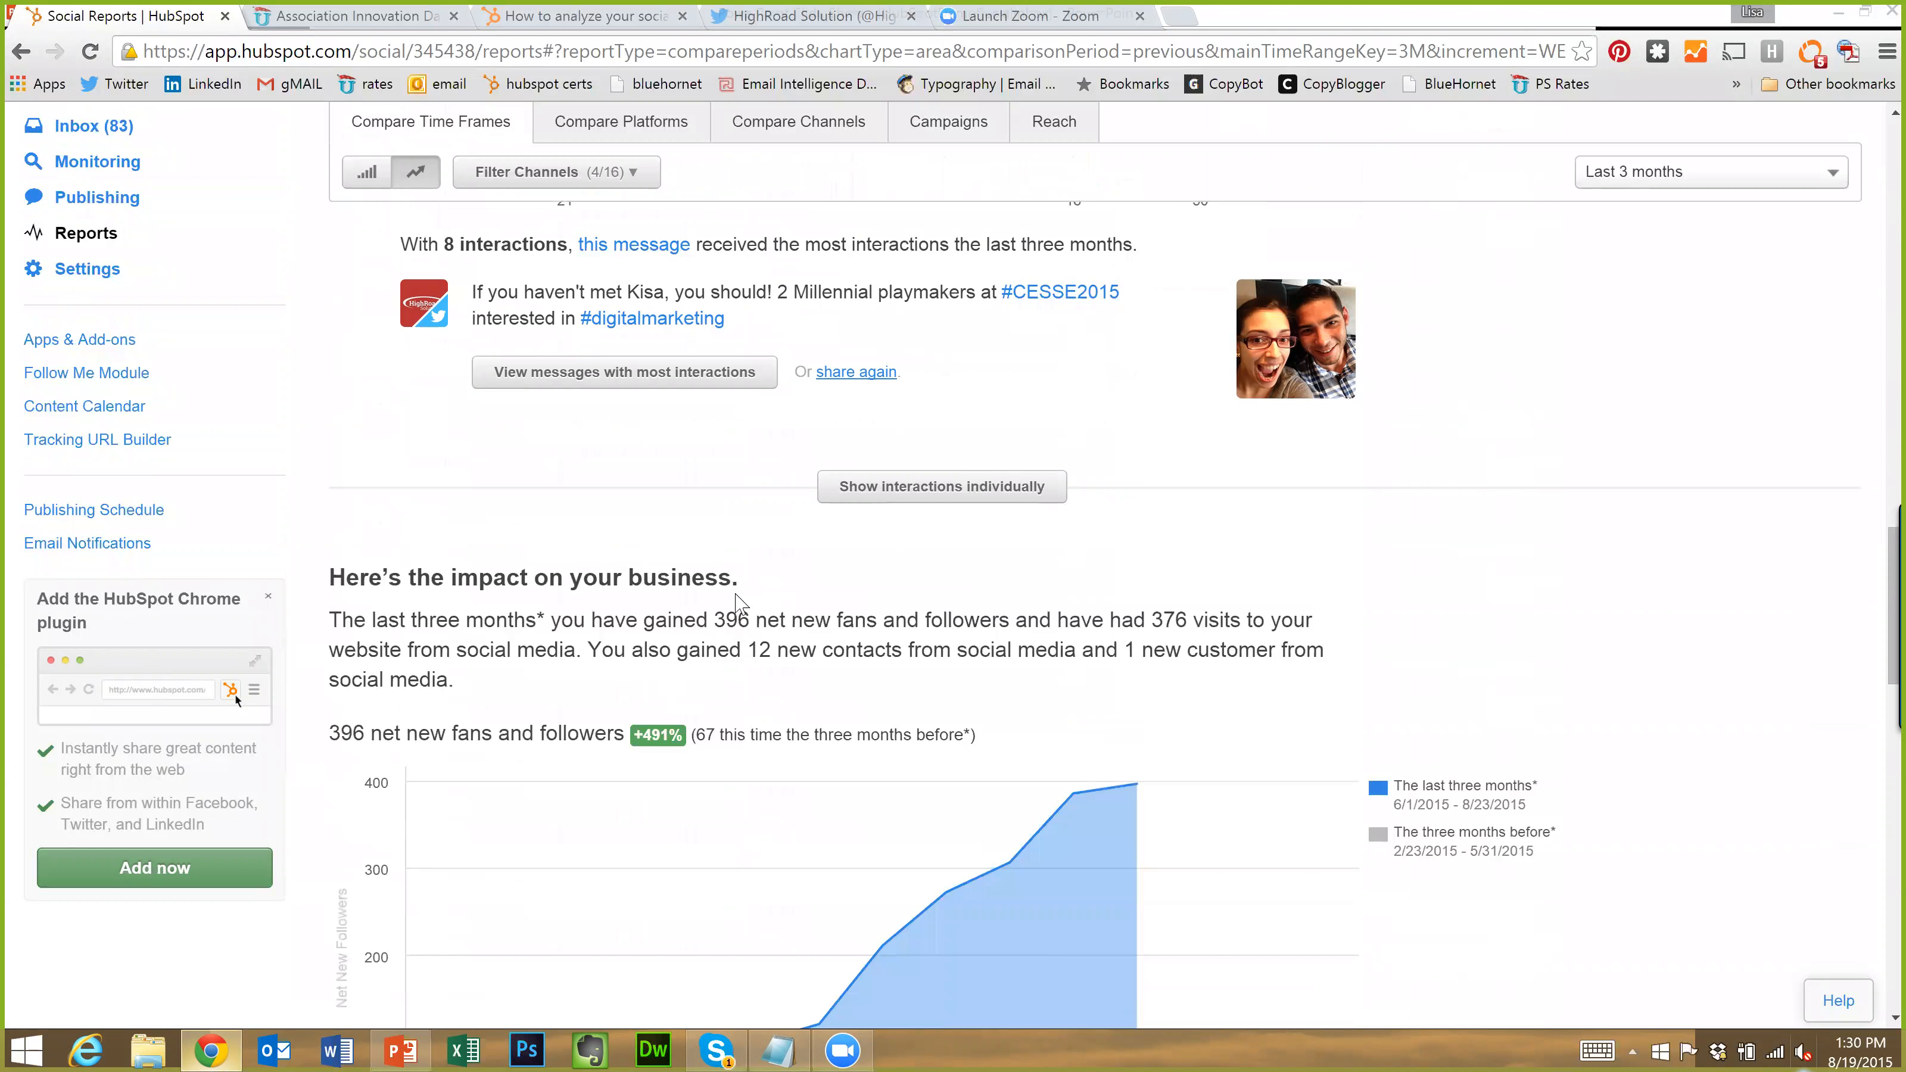
scroll(1084, 612, "down", 2)
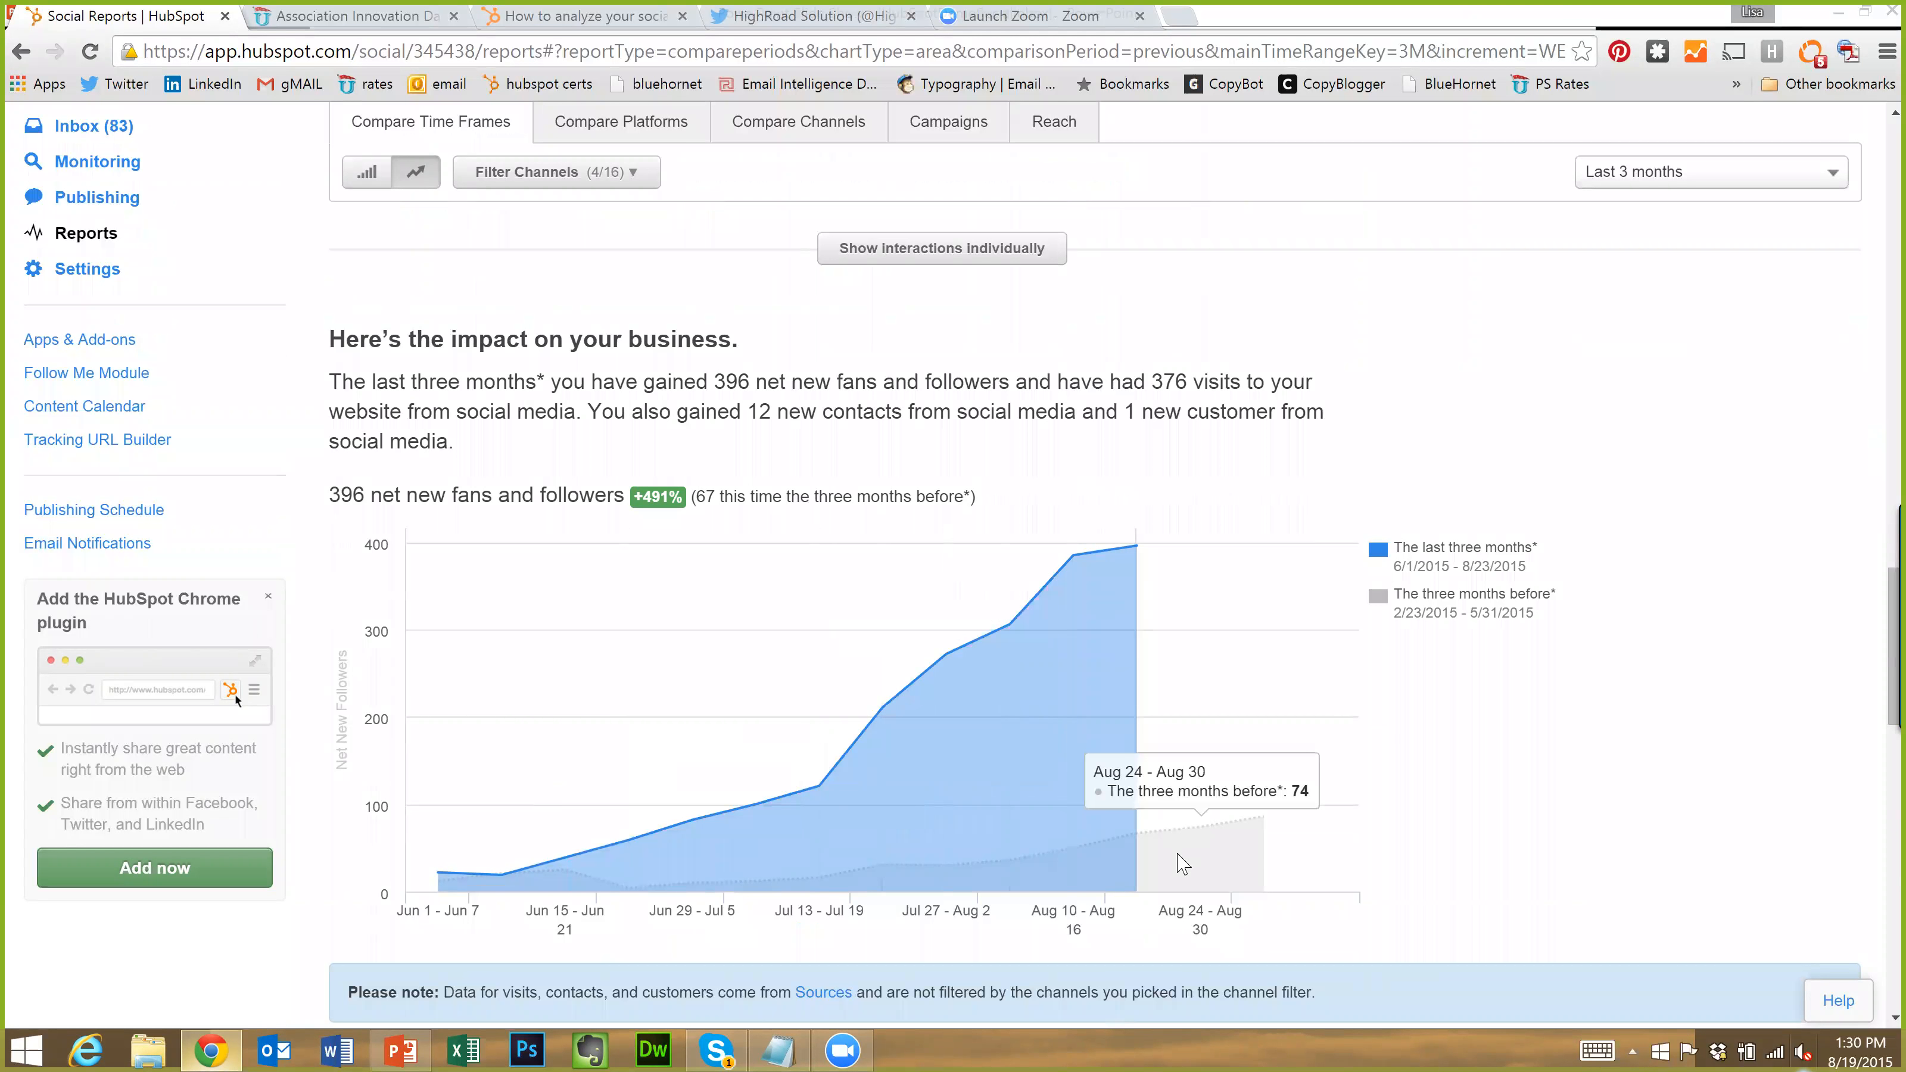
scroll(1184, 864, "down", 10)
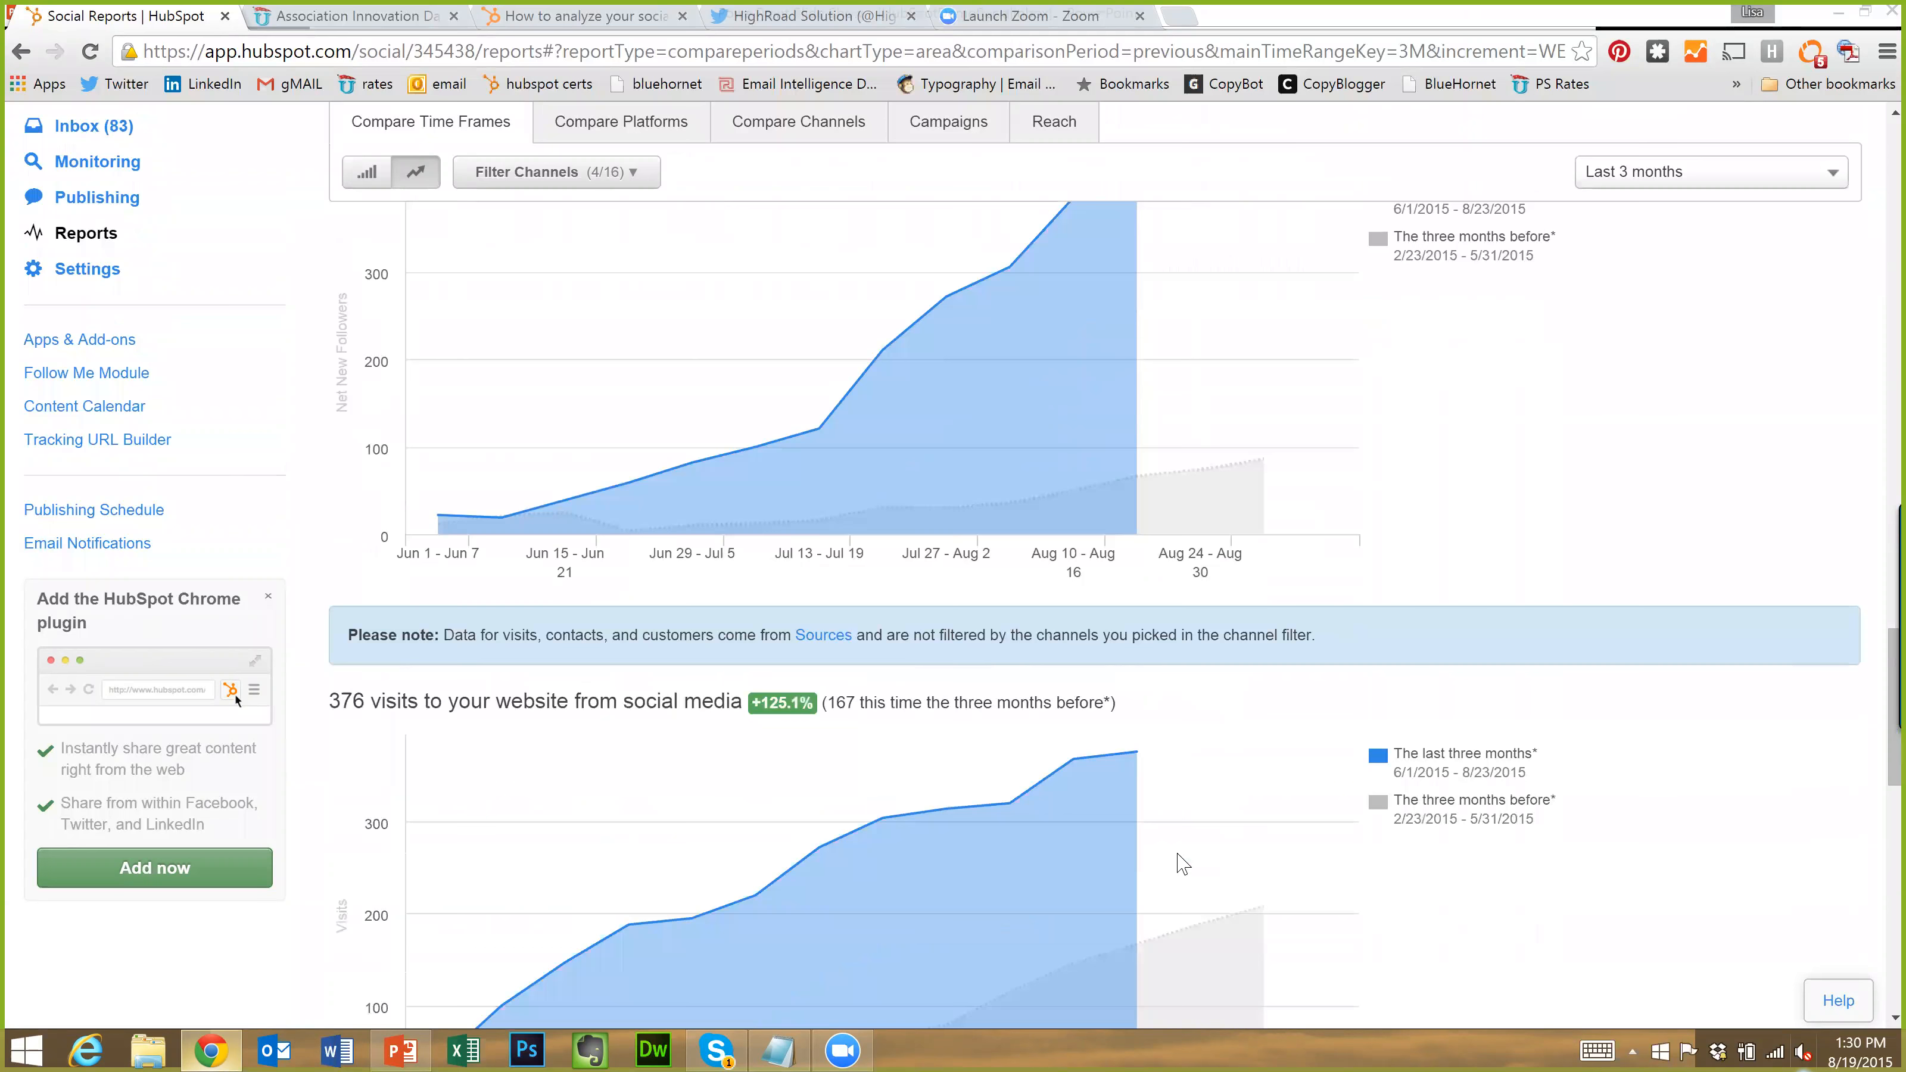
scroll(1184, 864, "down", 4)
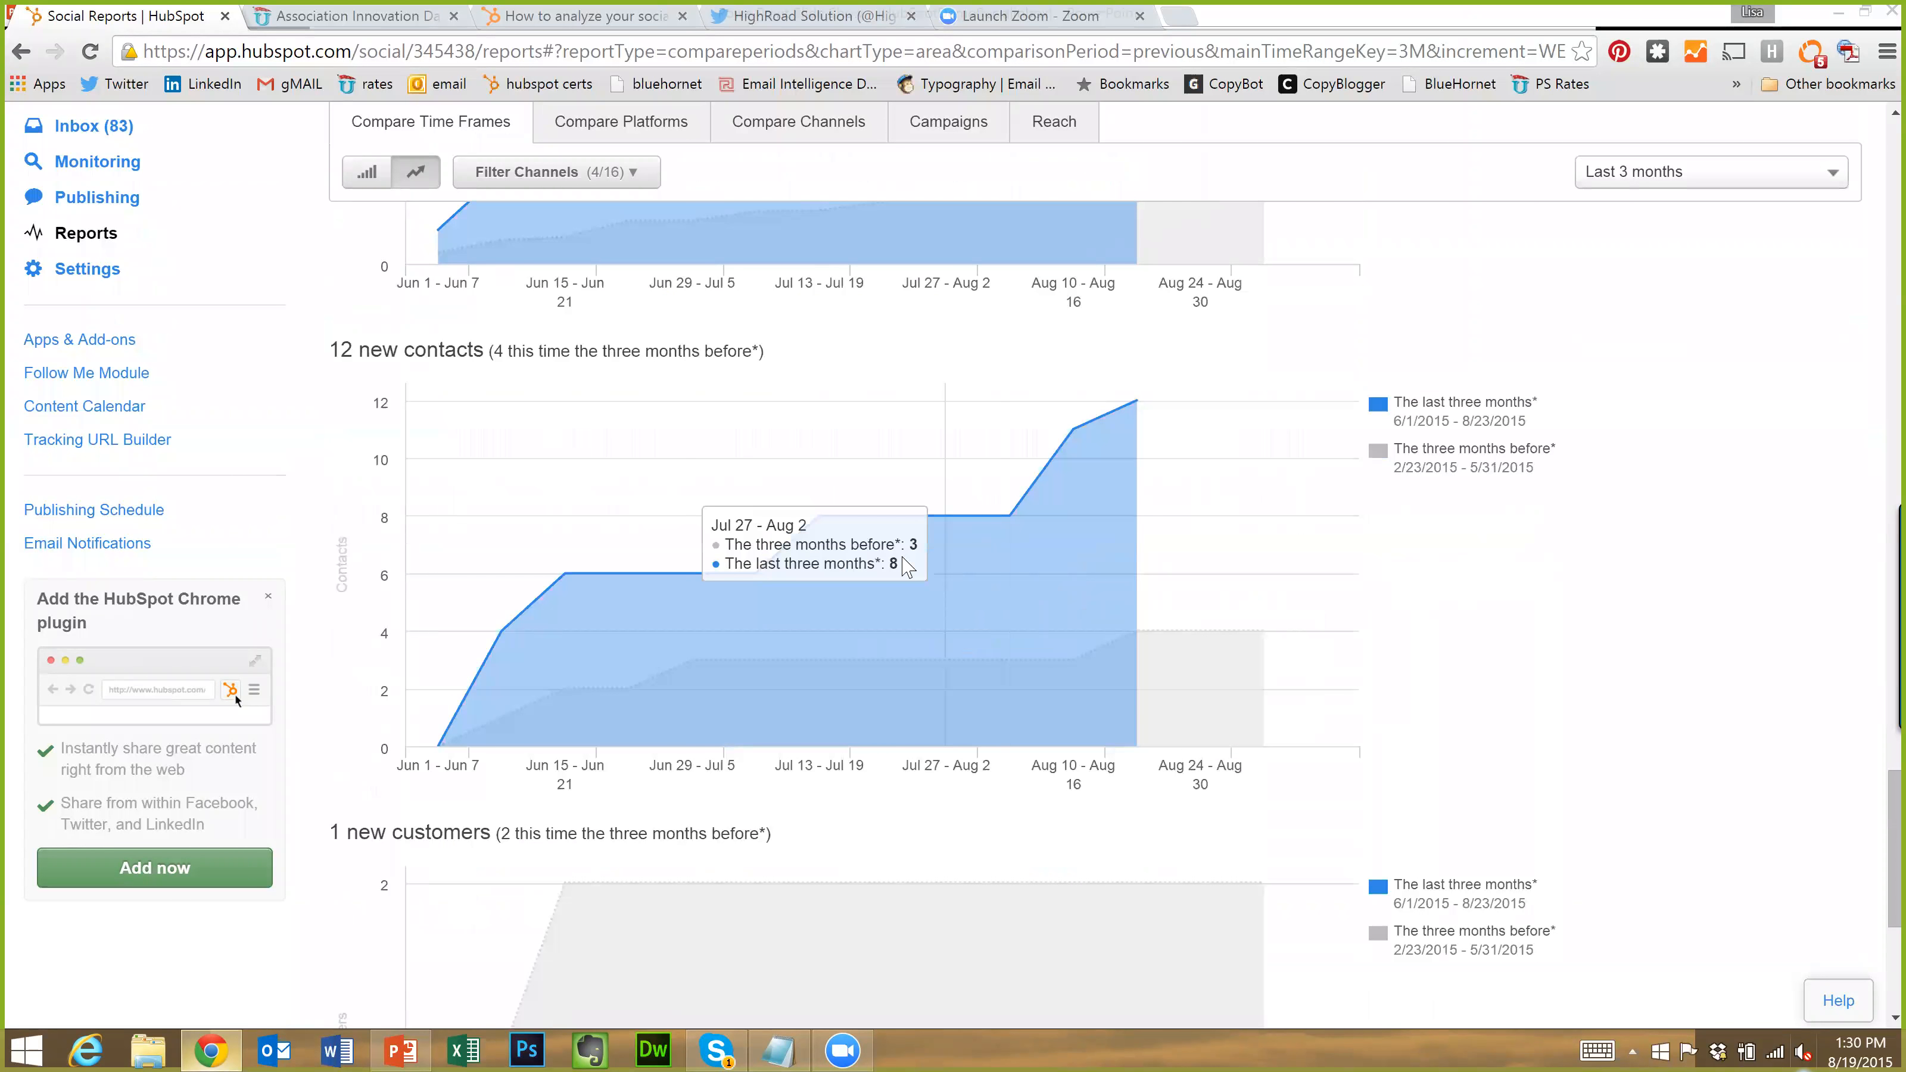
scroll(992, 545, "up", 5)
scroll(770, 383, "down", 3)
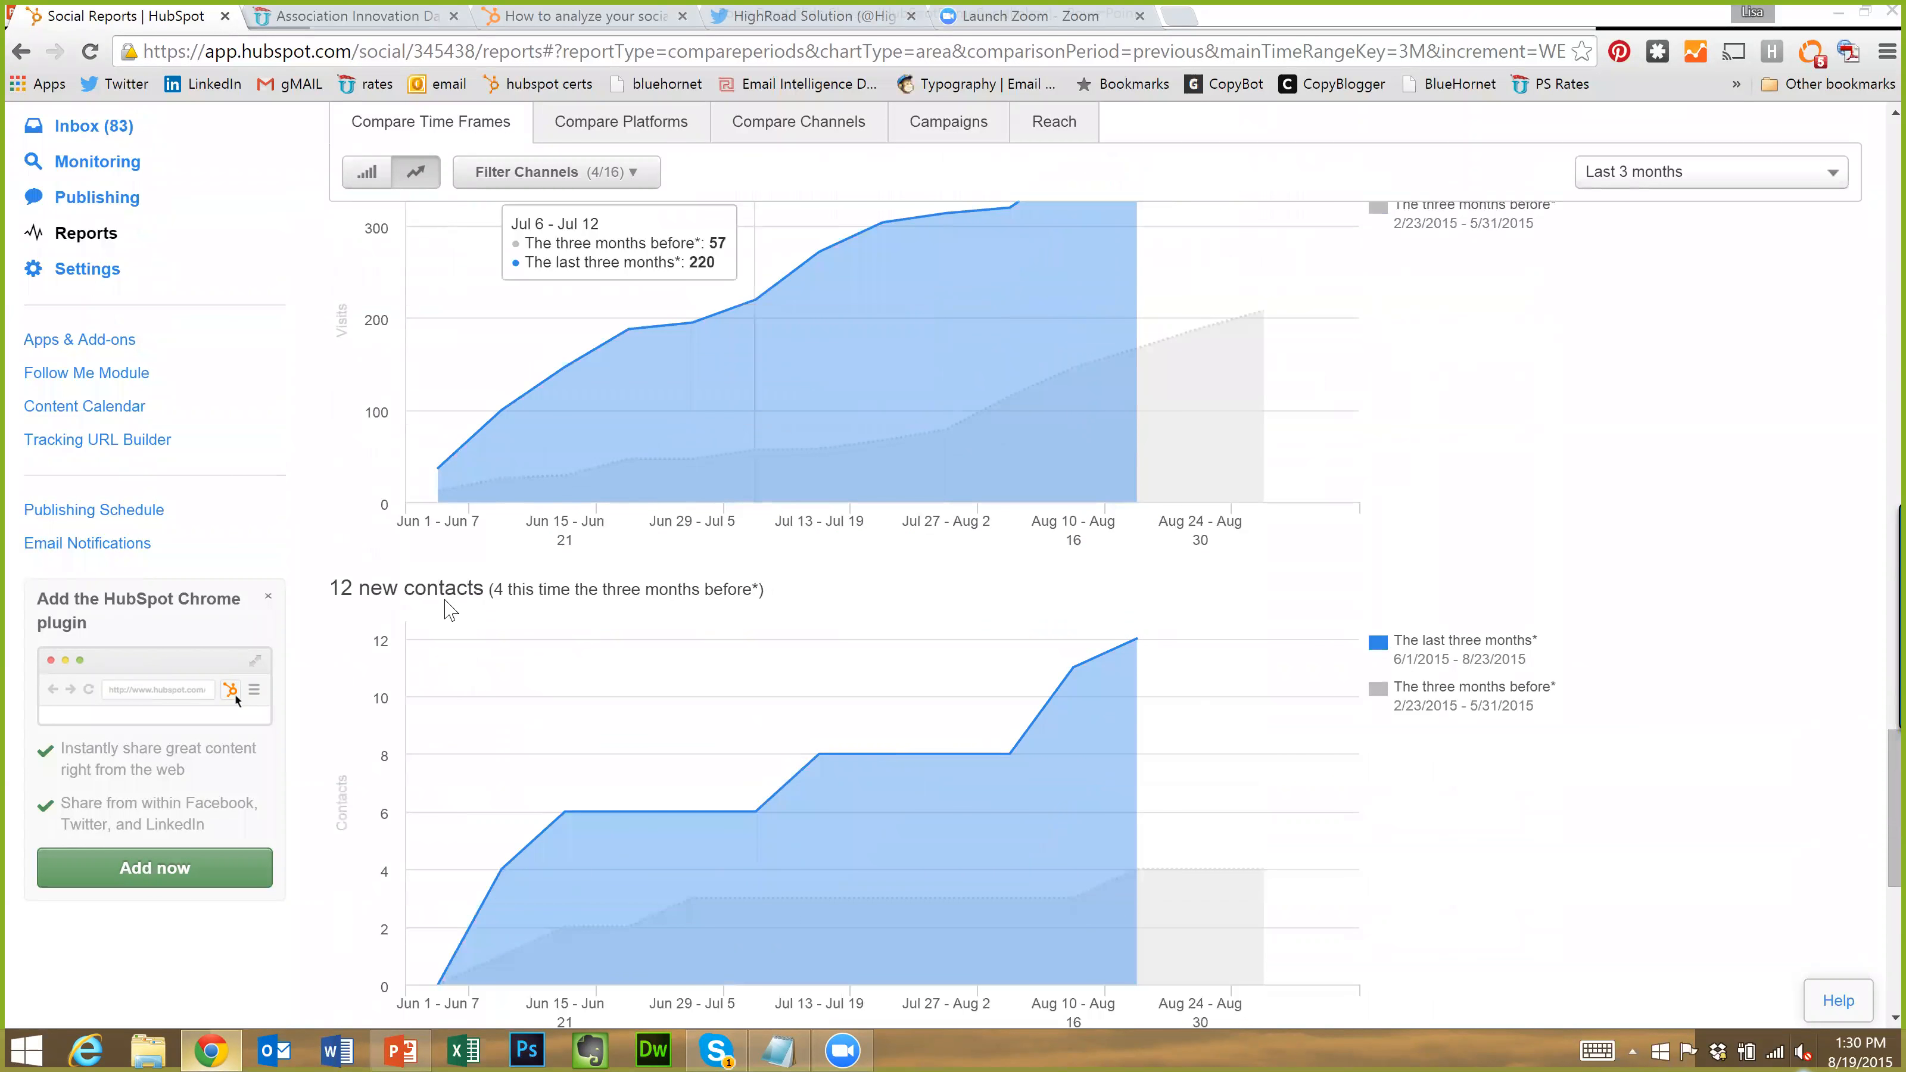
scroll(538, 644, "down", 9)
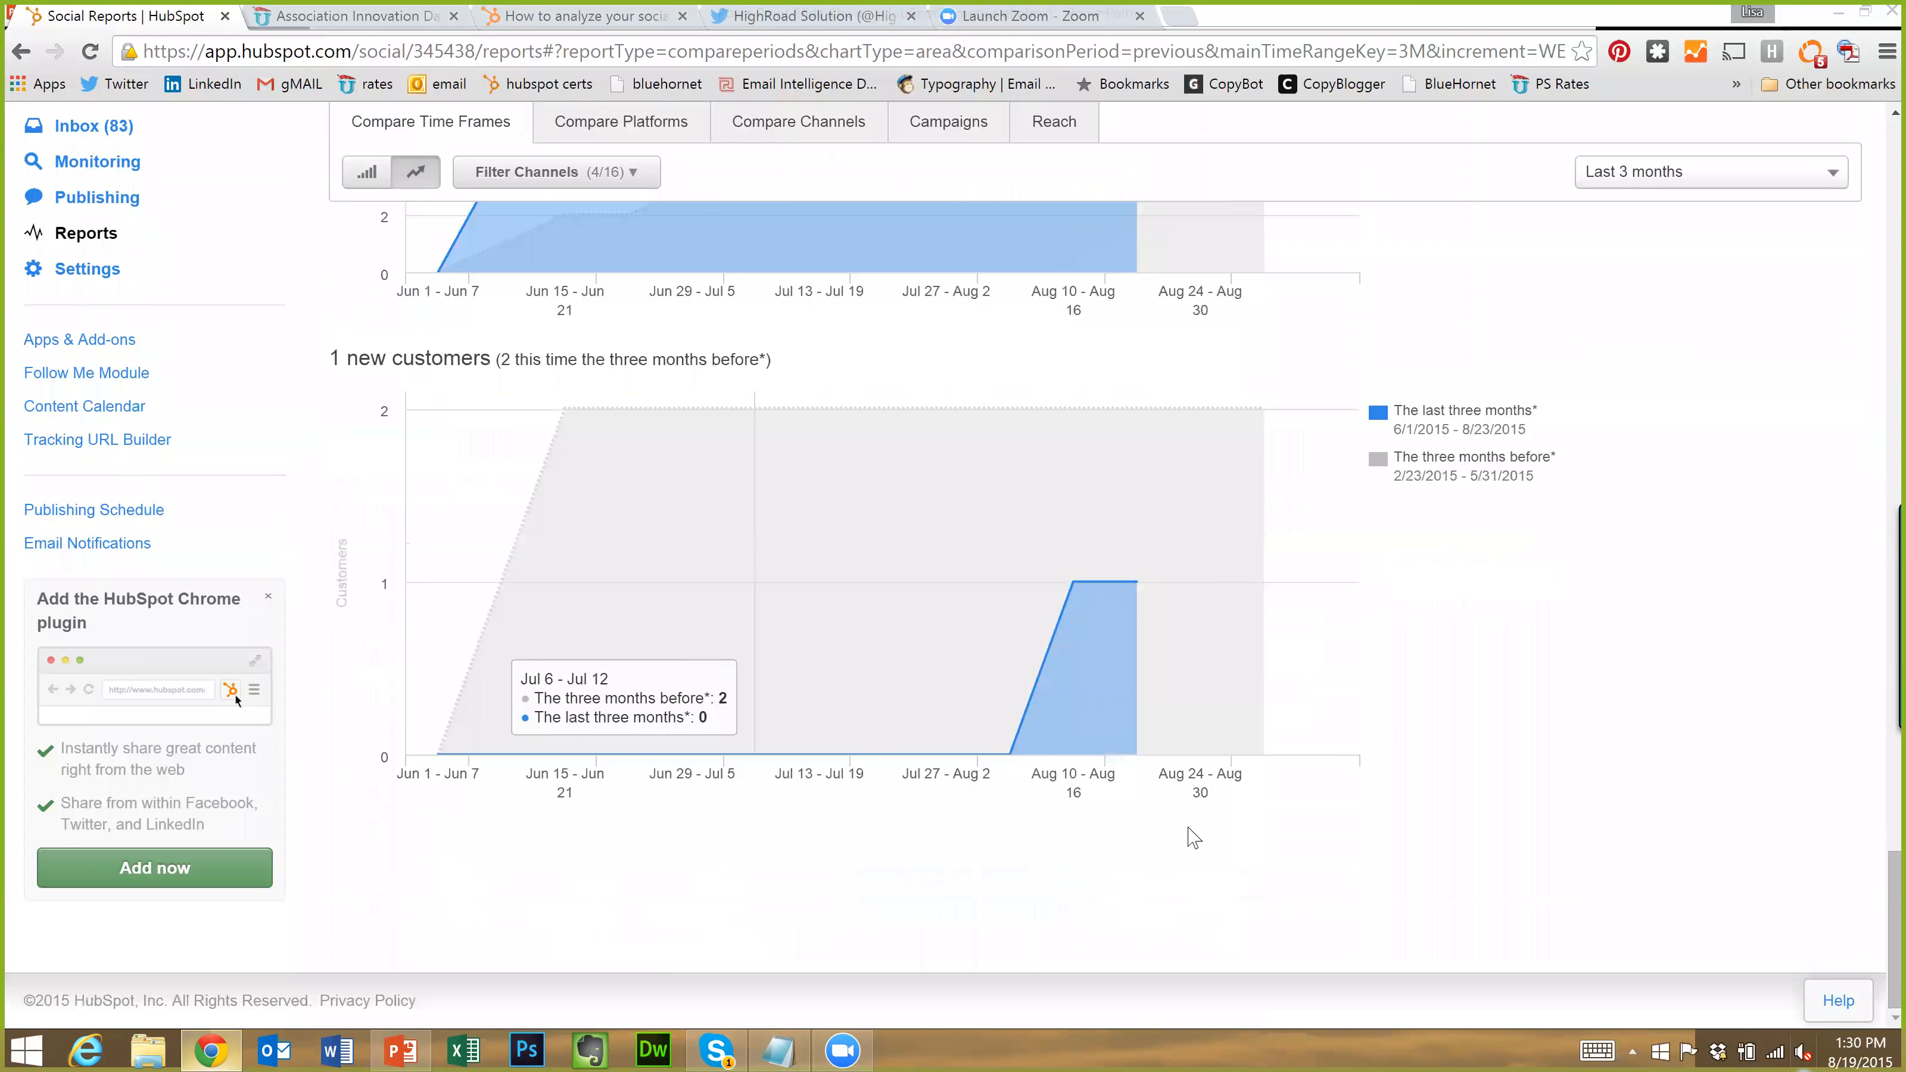
scroll(1186, 827, "up", 20)
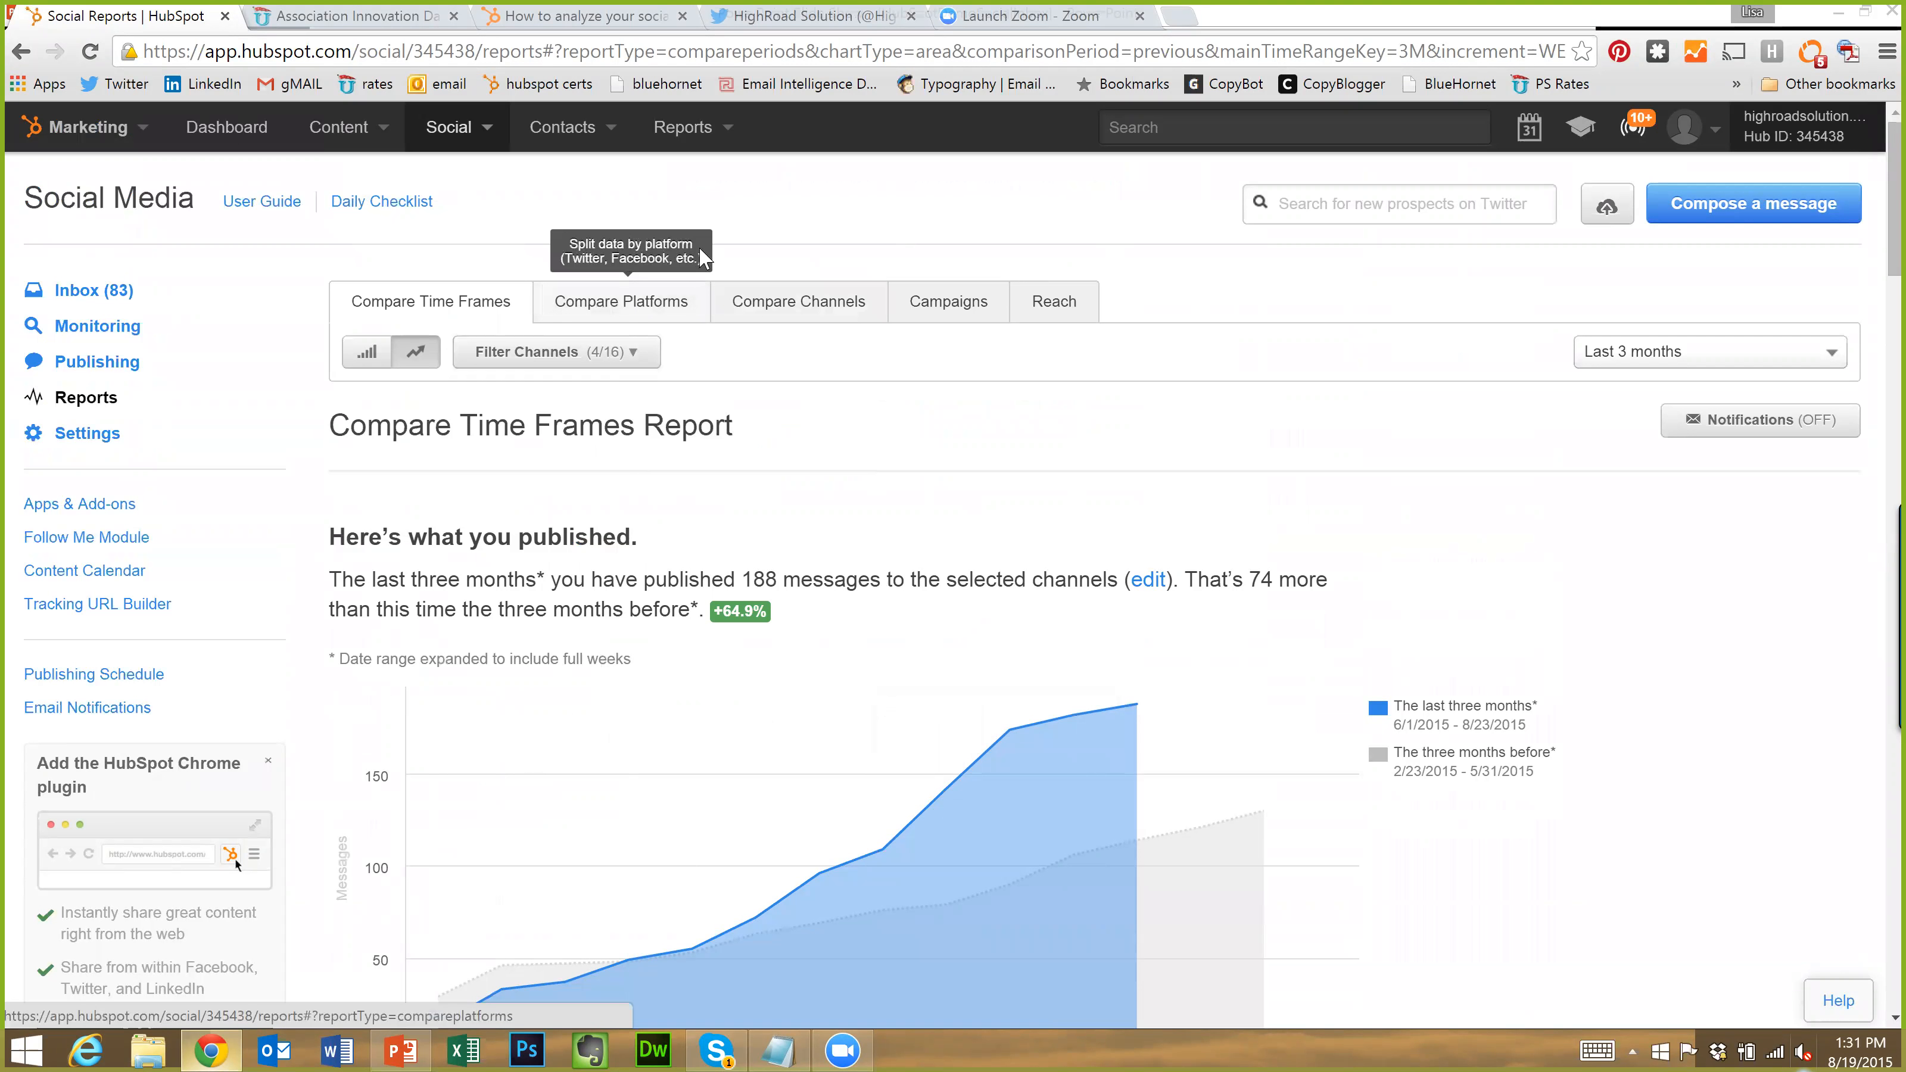
Open the Compare Platforms report and set its date range to This month to date
left_click(659, 305)
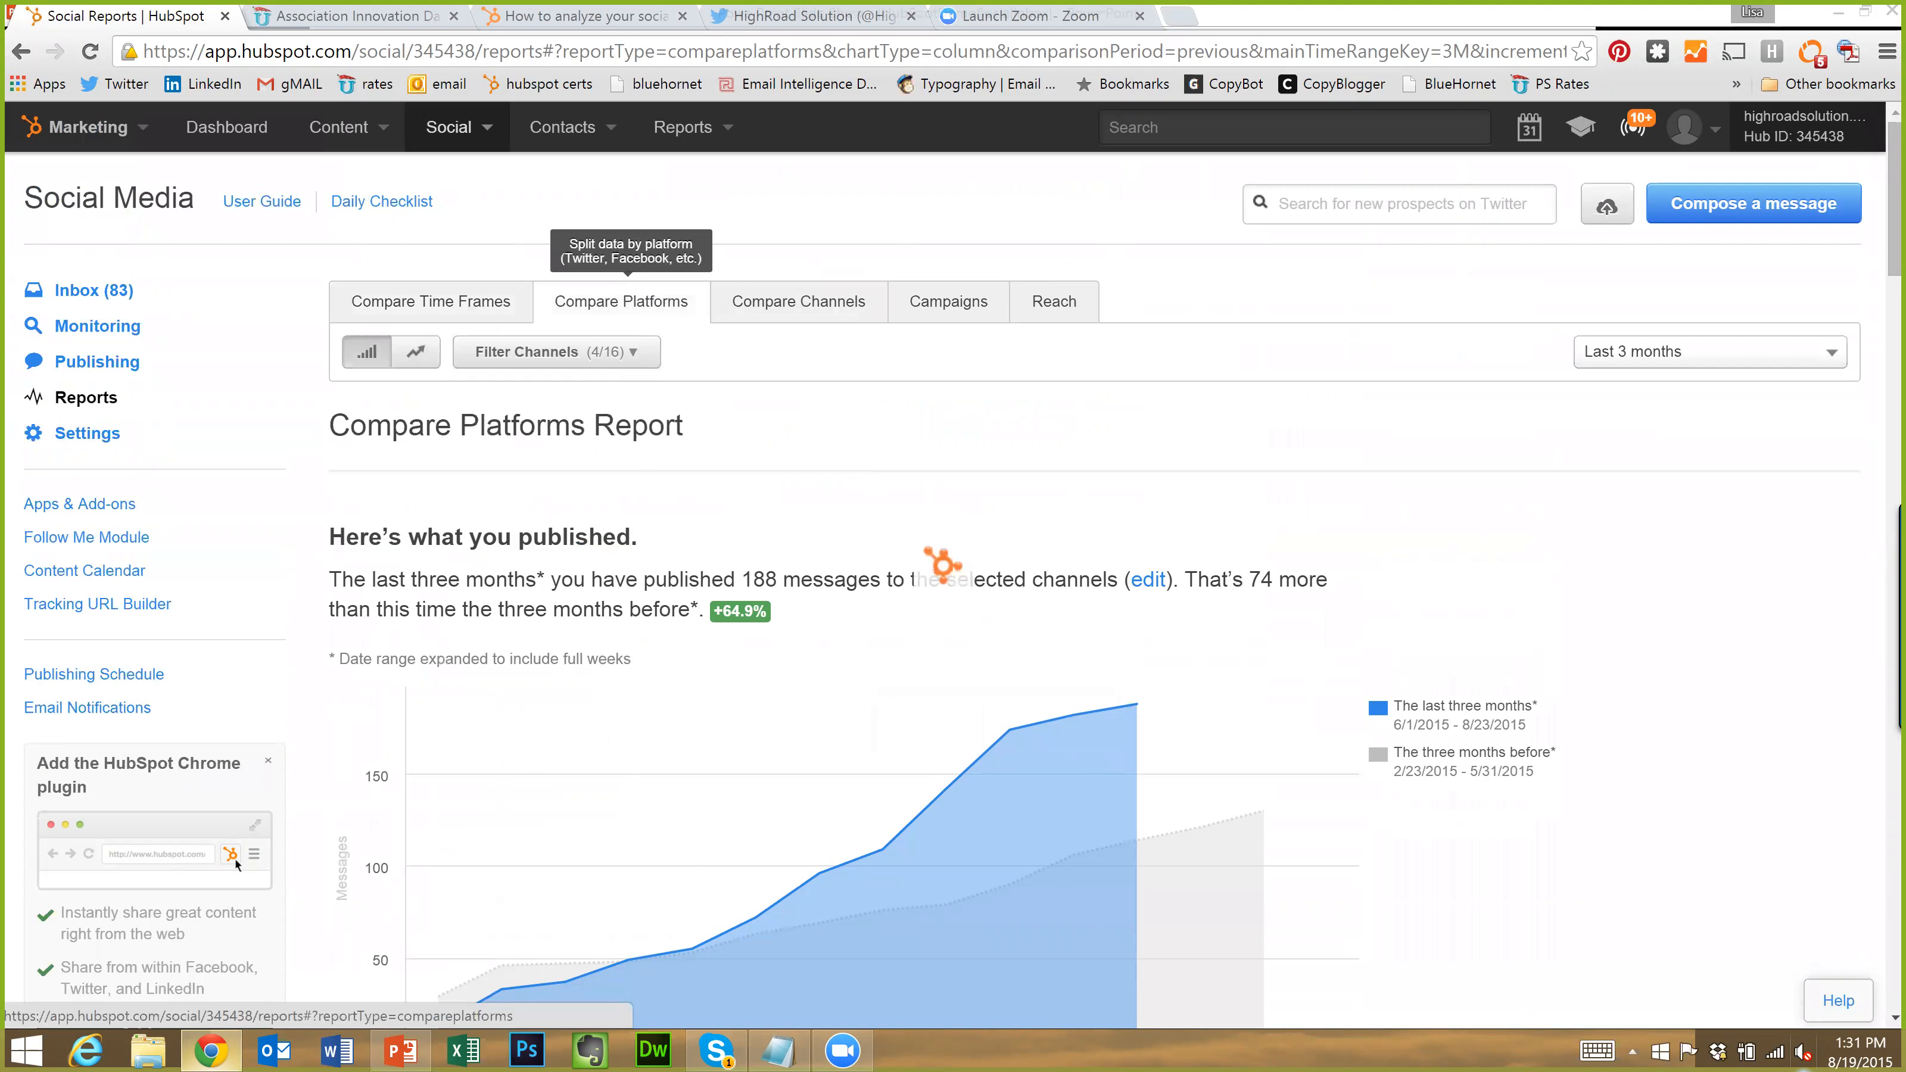
scroll(1512, 634, "down", 2)
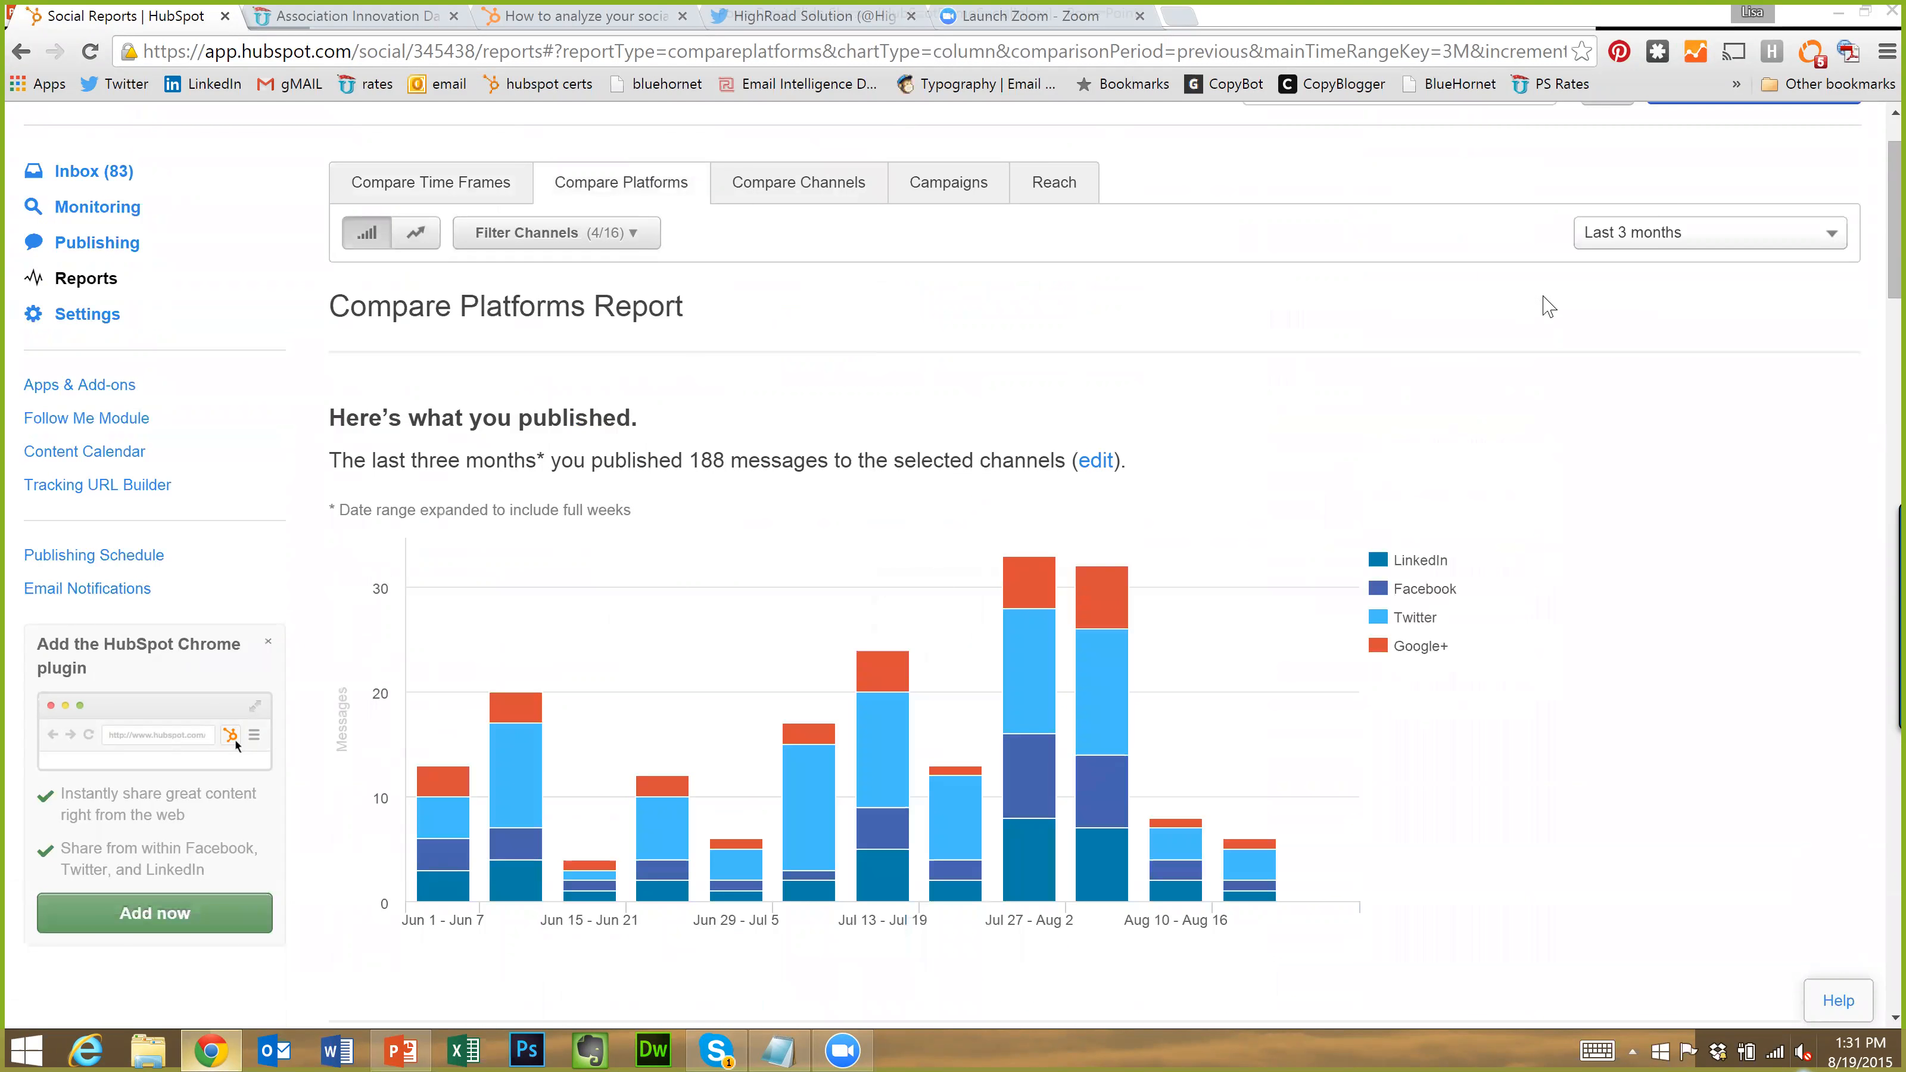
left_click(1644, 244)
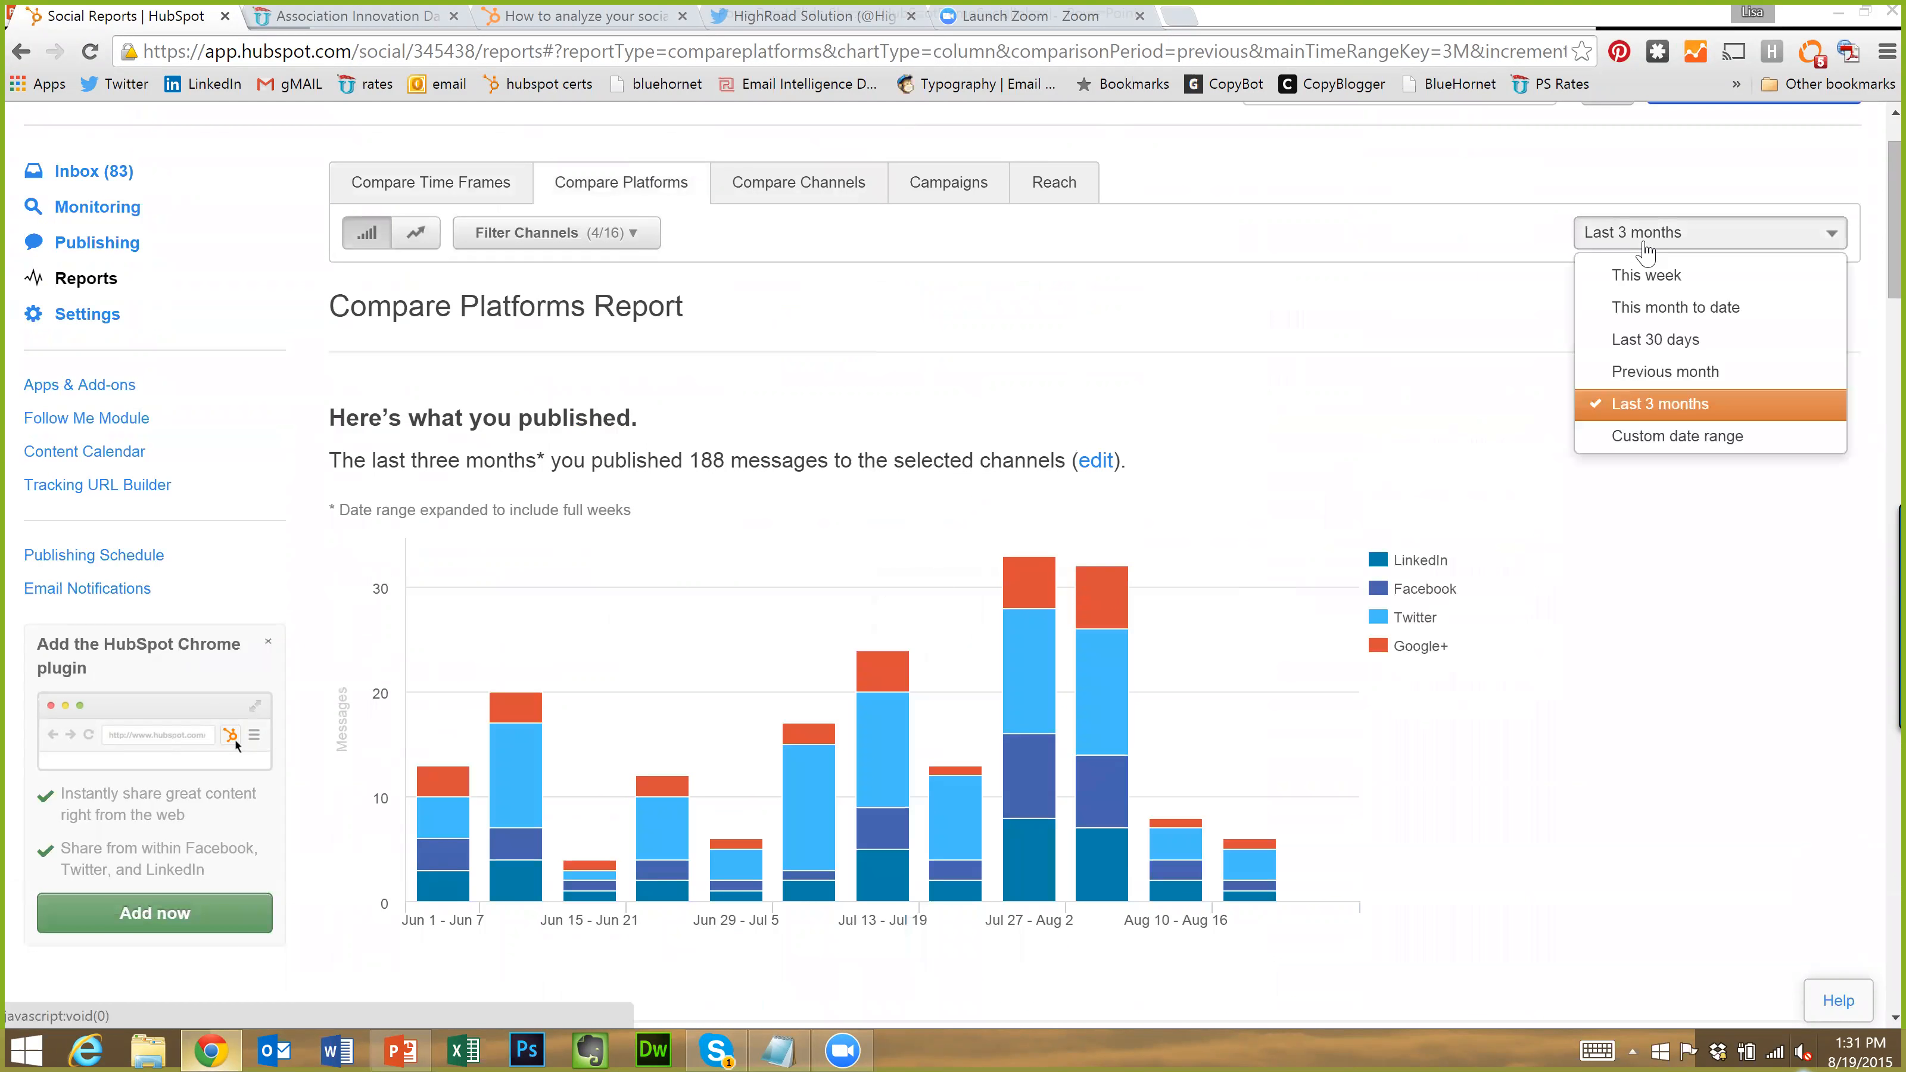
left_click(1684, 315)
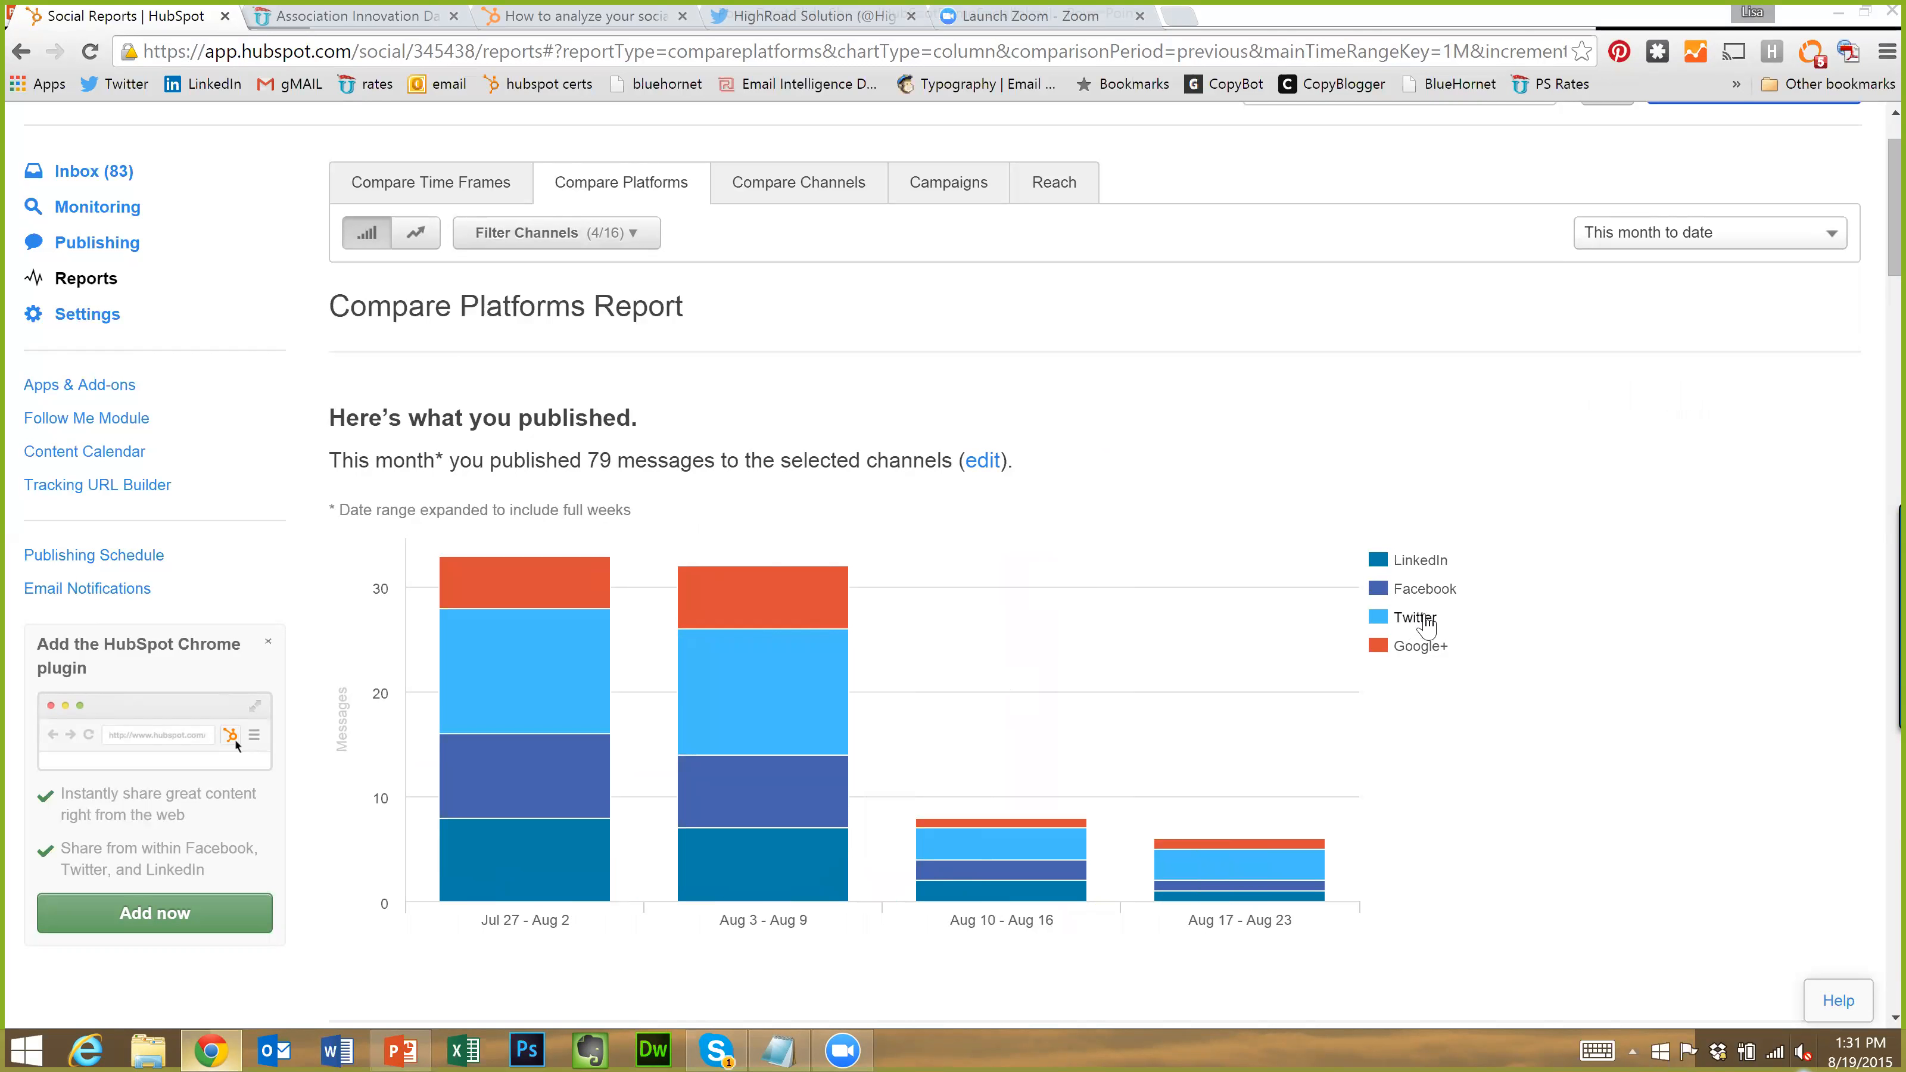
Examine the published messages chart in the Compare Platforms report, broken down by LinkedIn, Facebook, Twitter and Google+
scroll(1432, 627, "down", 4)
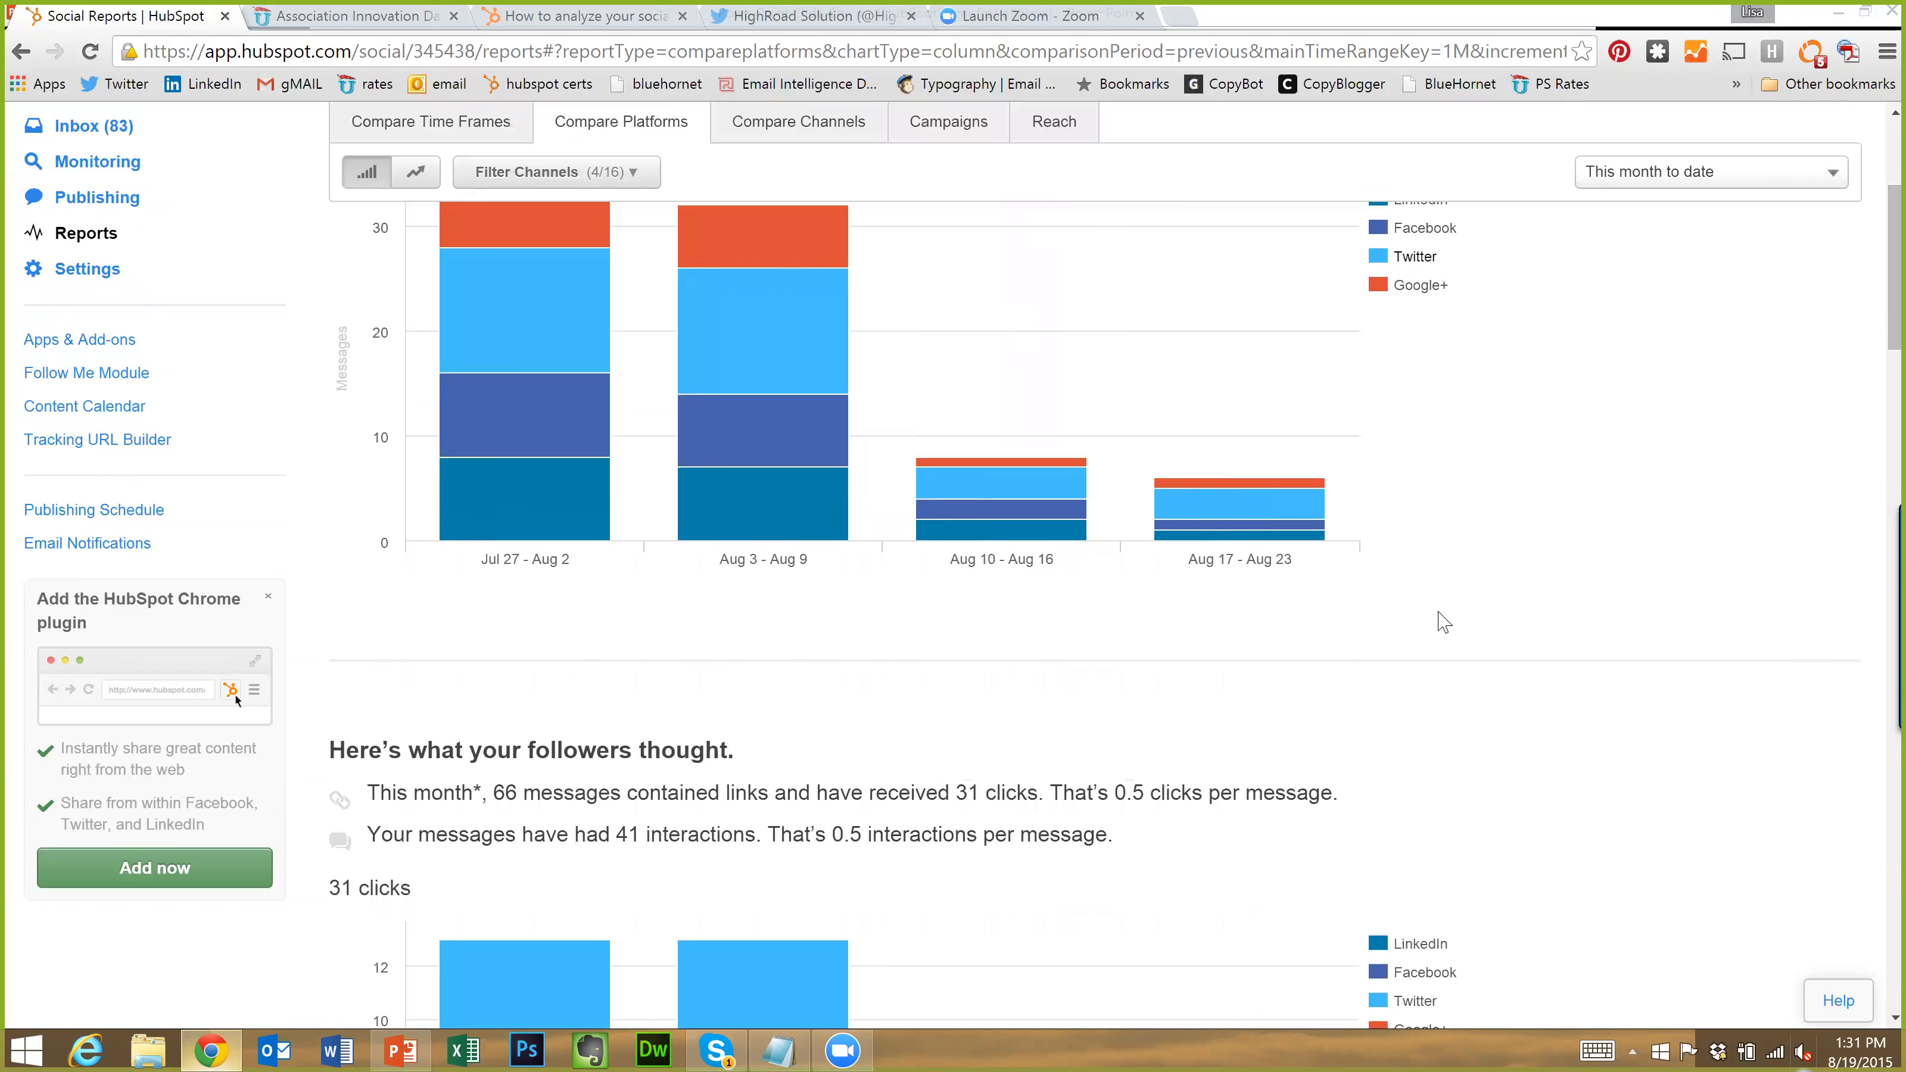
scroll(1435, 628, "up", 5)
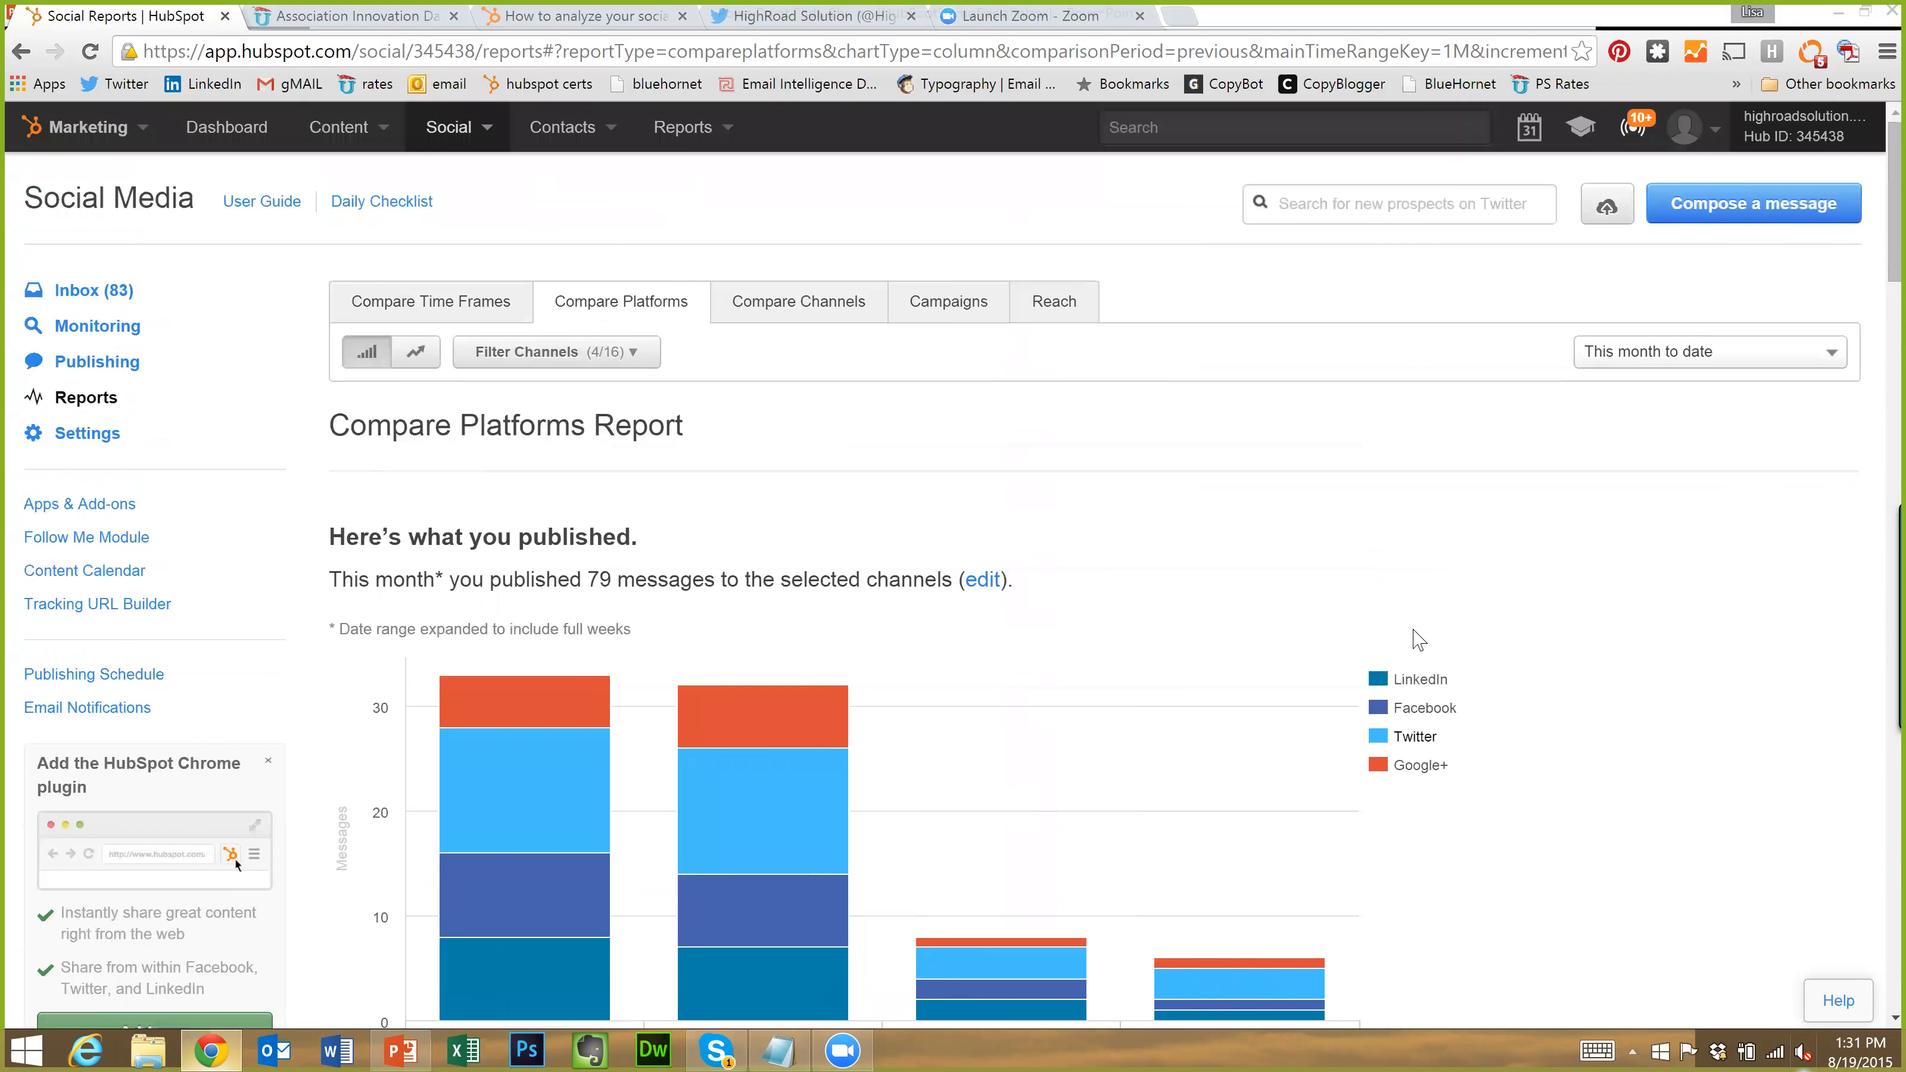
scroll(1435, 660, "down", 1)
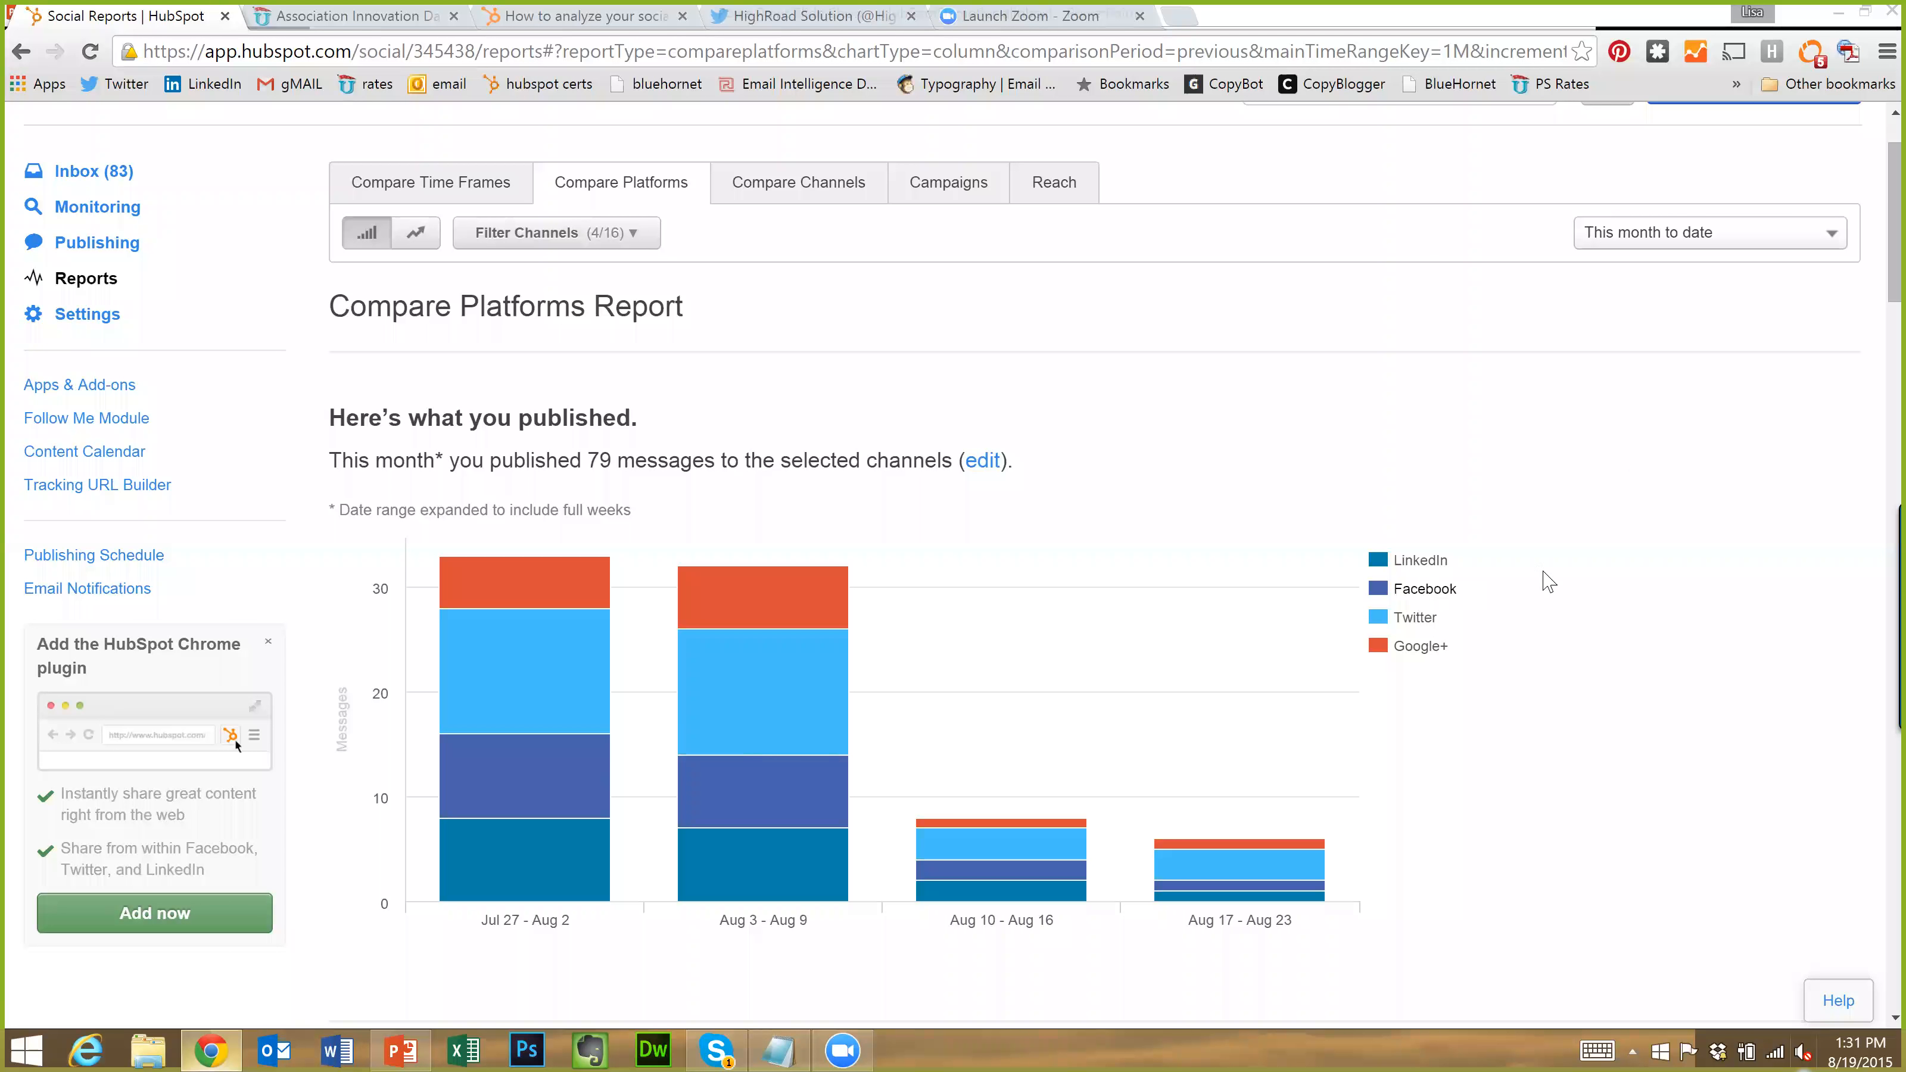
scroll(1615, 644, "down", 5)
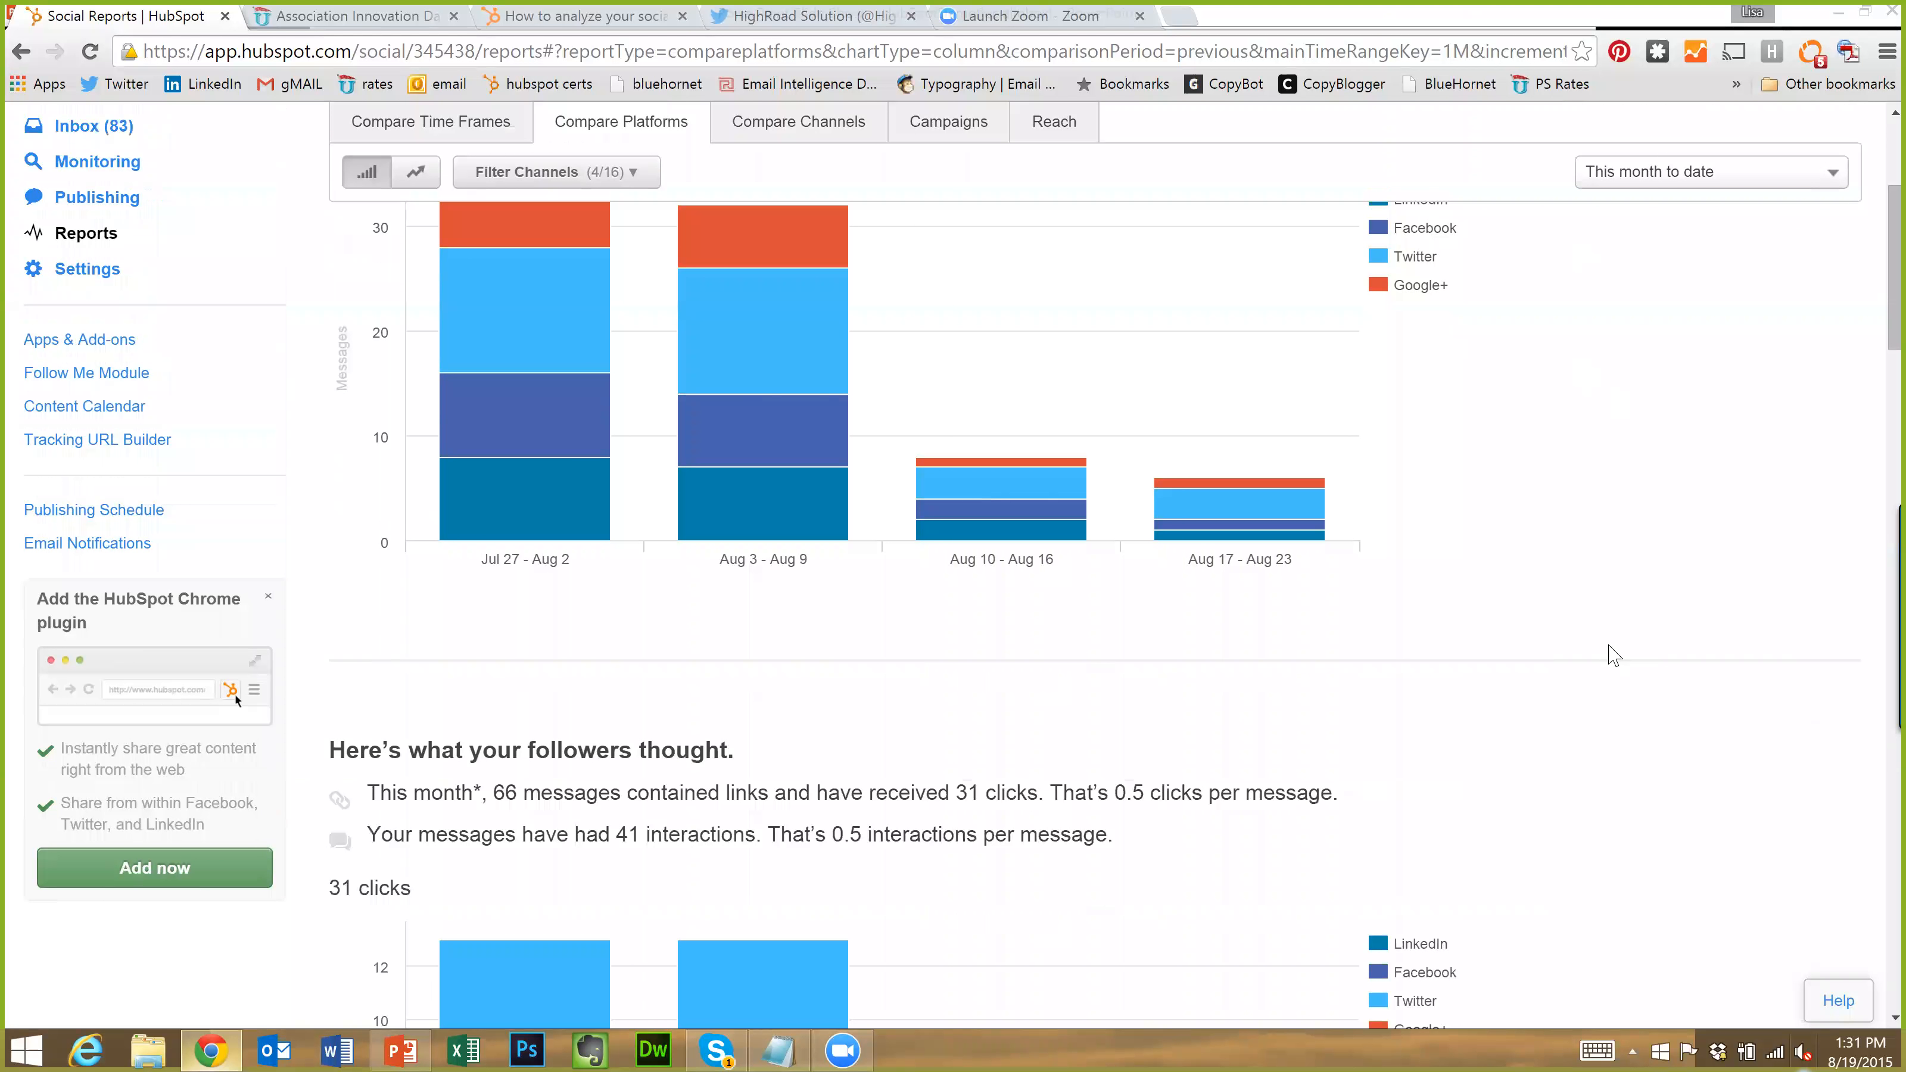
scroll(713, 530, "down", 3)
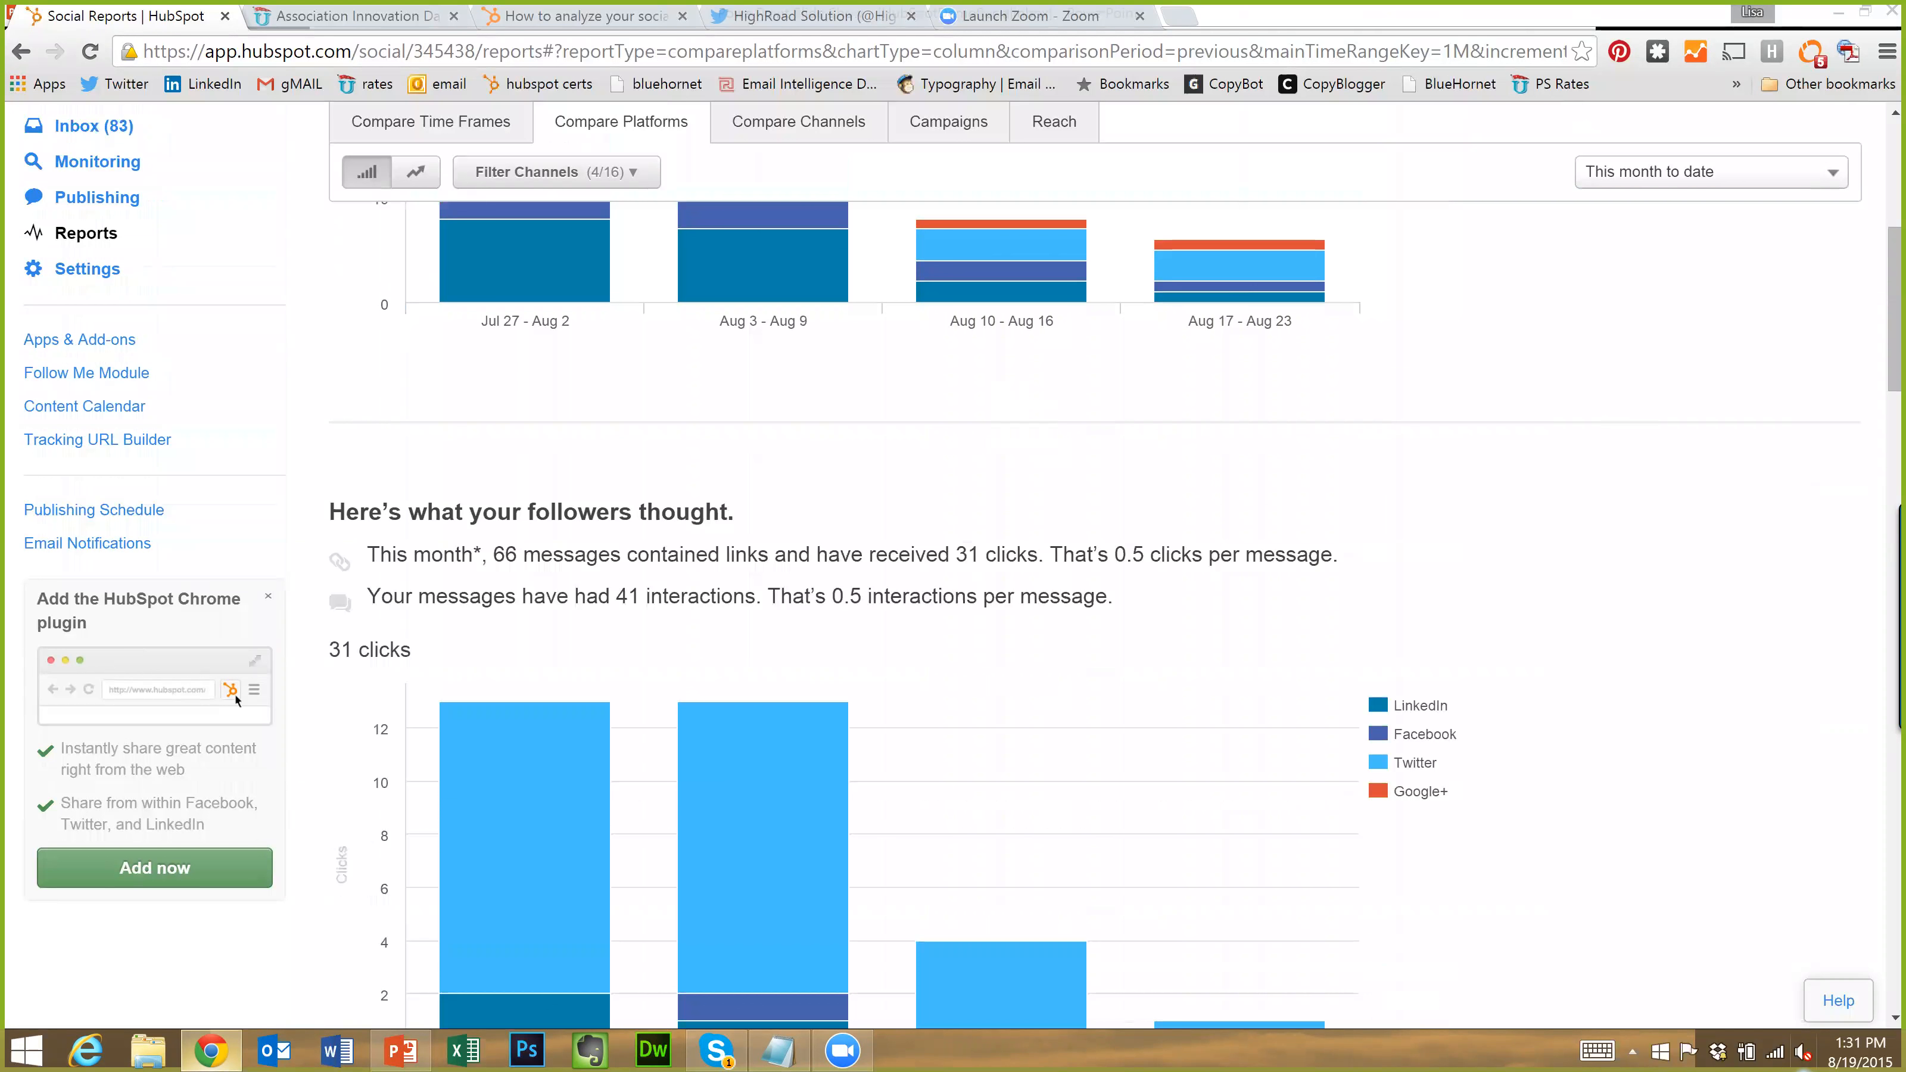
scroll(1629, 633, "up", 9)
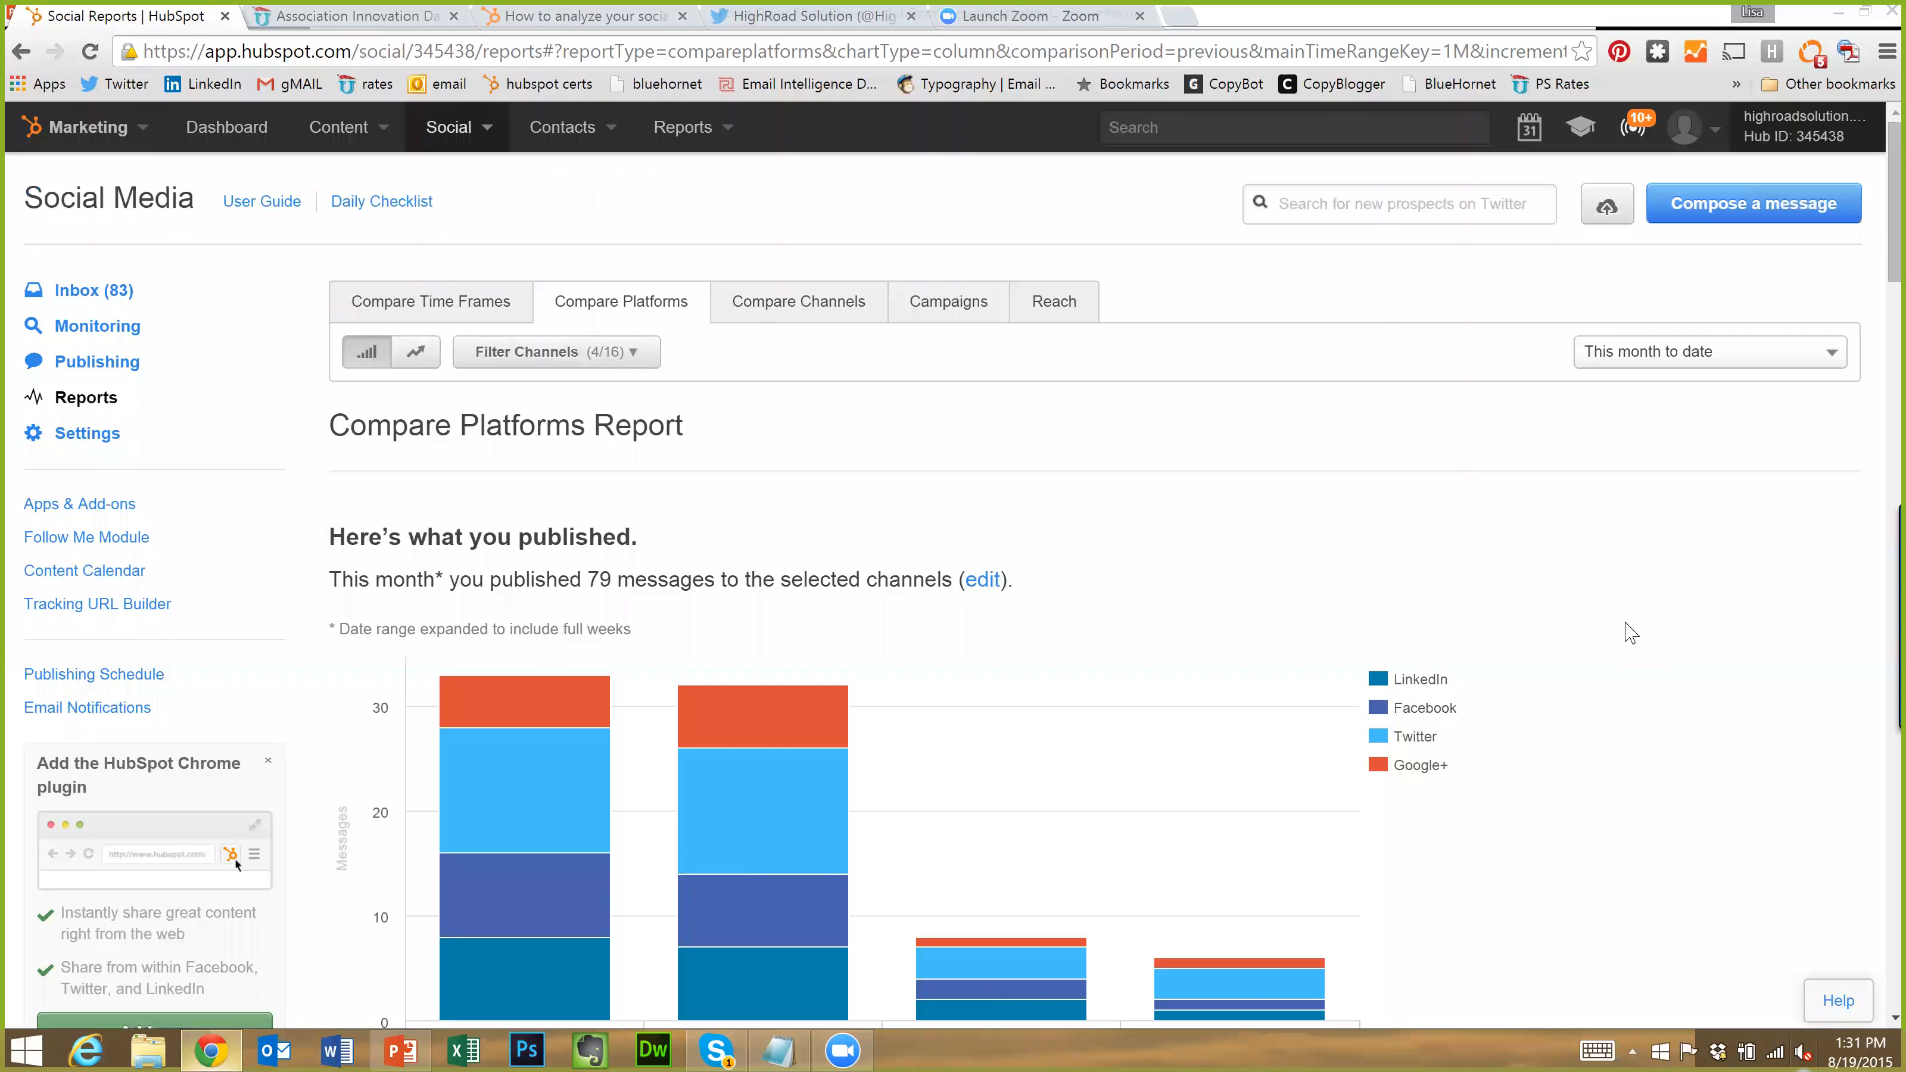
Examine the Compare Platforms report's clicks and interactions charts and the top message for each
scroll(1630, 633, "down", 9)
scroll(1057, 479, "down", 5)
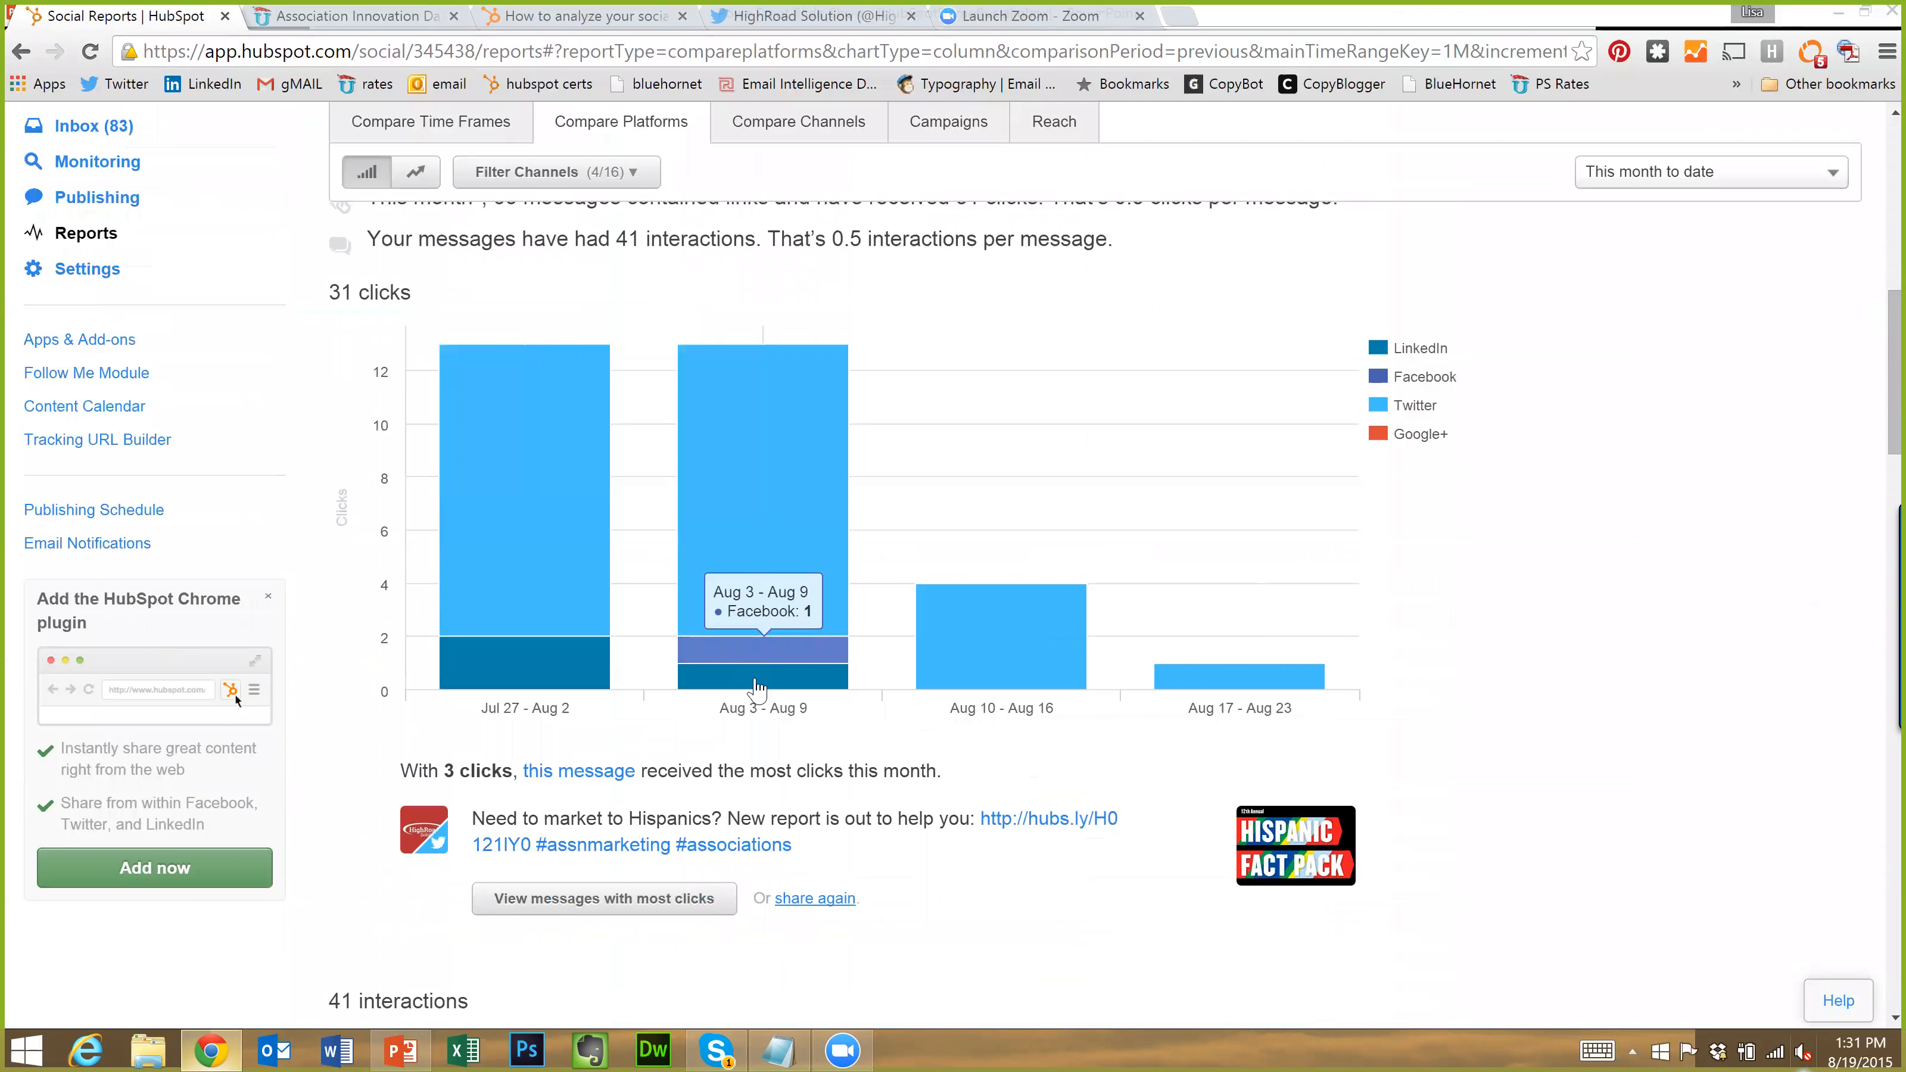
scroll(781, 729, "down", 9)
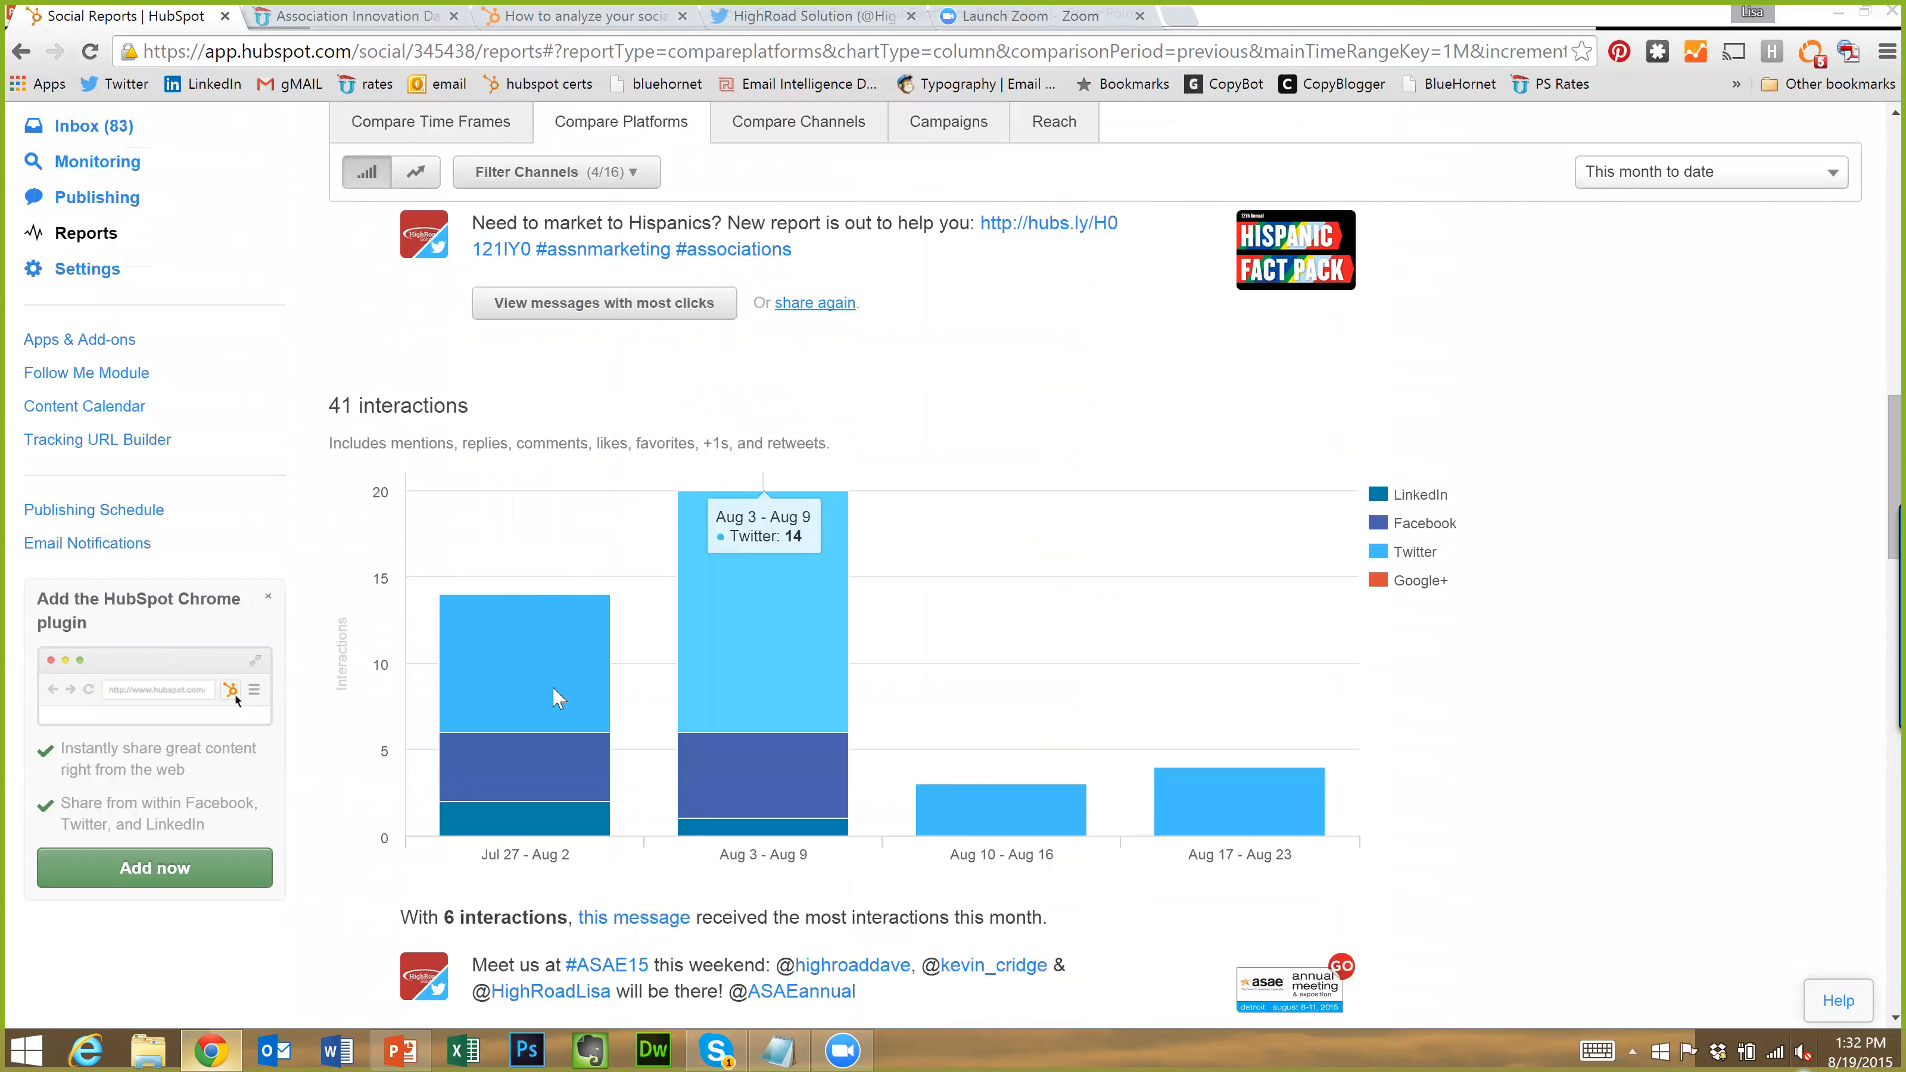
scroll(1485, 744, "down", 11)
scroll(1516, 721, "up", 20)
scroll(1493, 695, "up", 3)
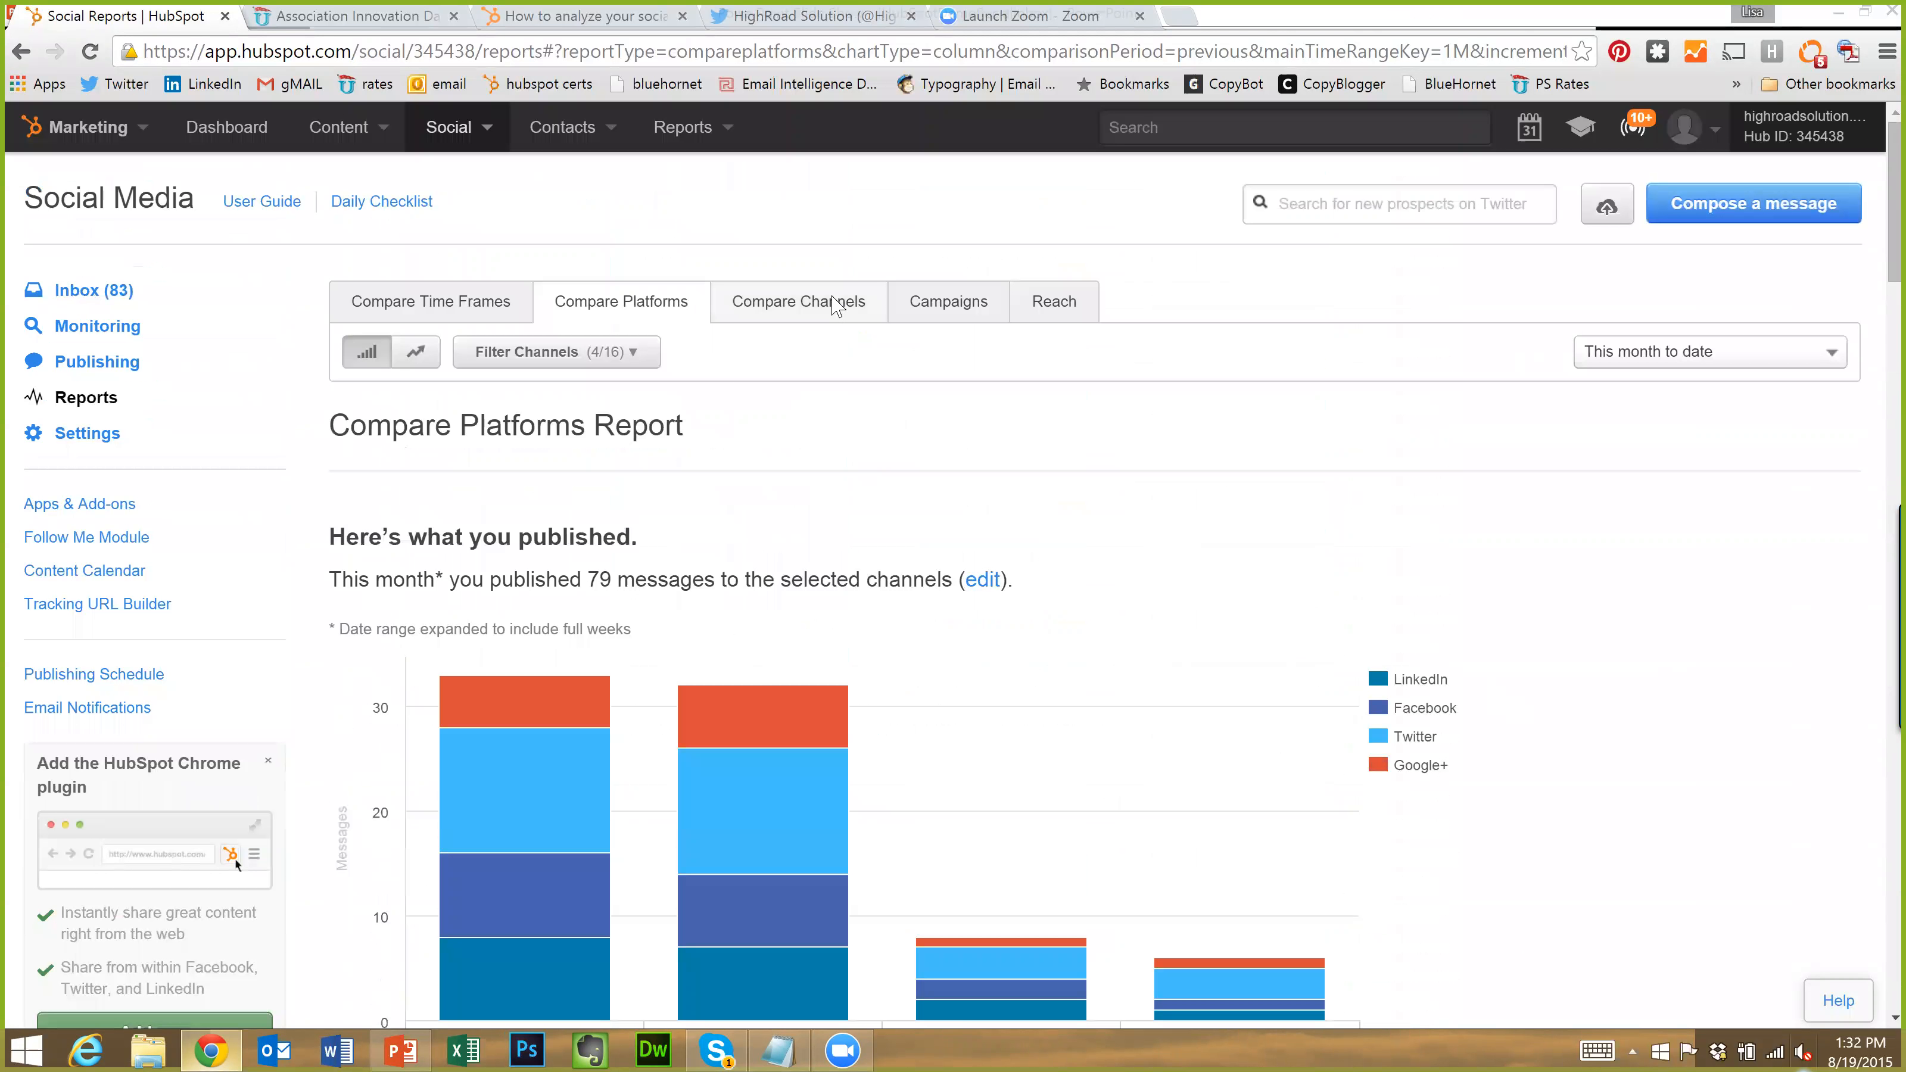
Open the Compare Channels report, add the personal Twitter account to the channel filter, and inspect its share of published messages
left_click(825, 304)
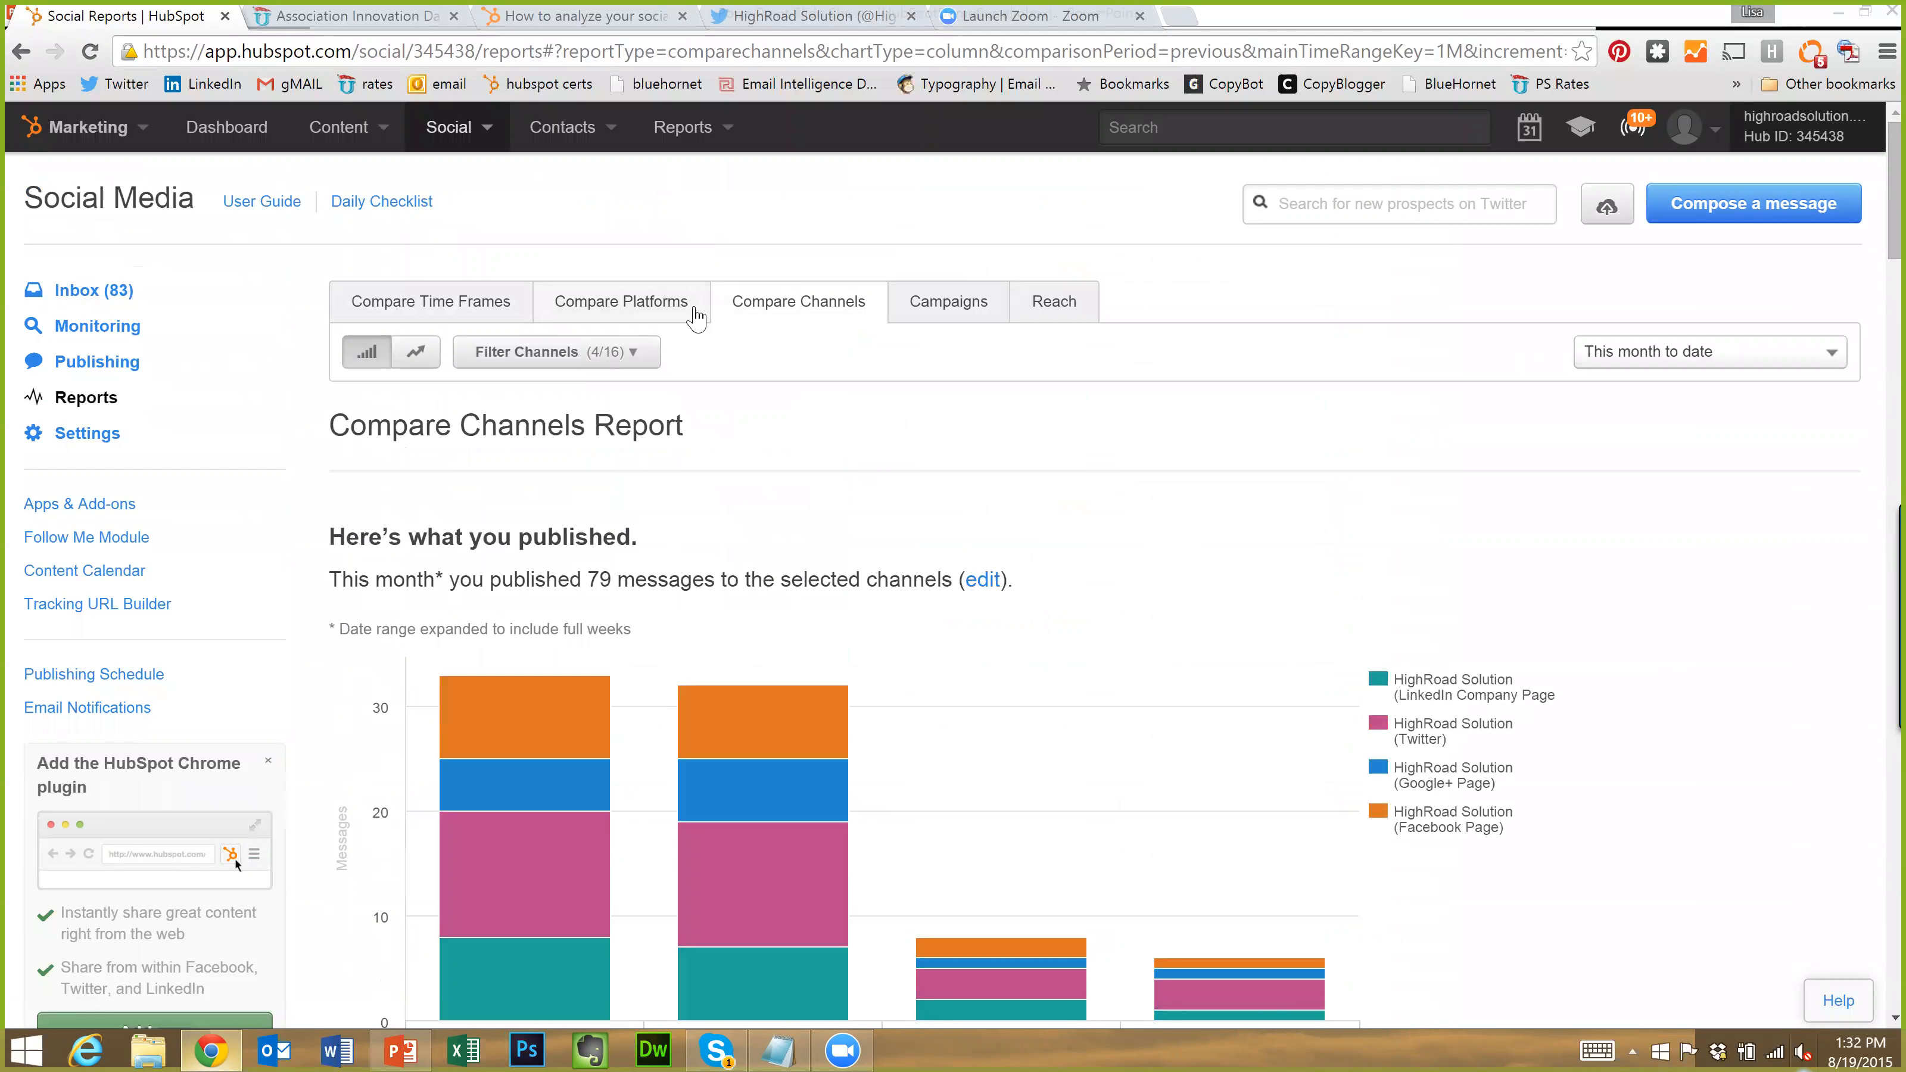
left_click(627, 303)
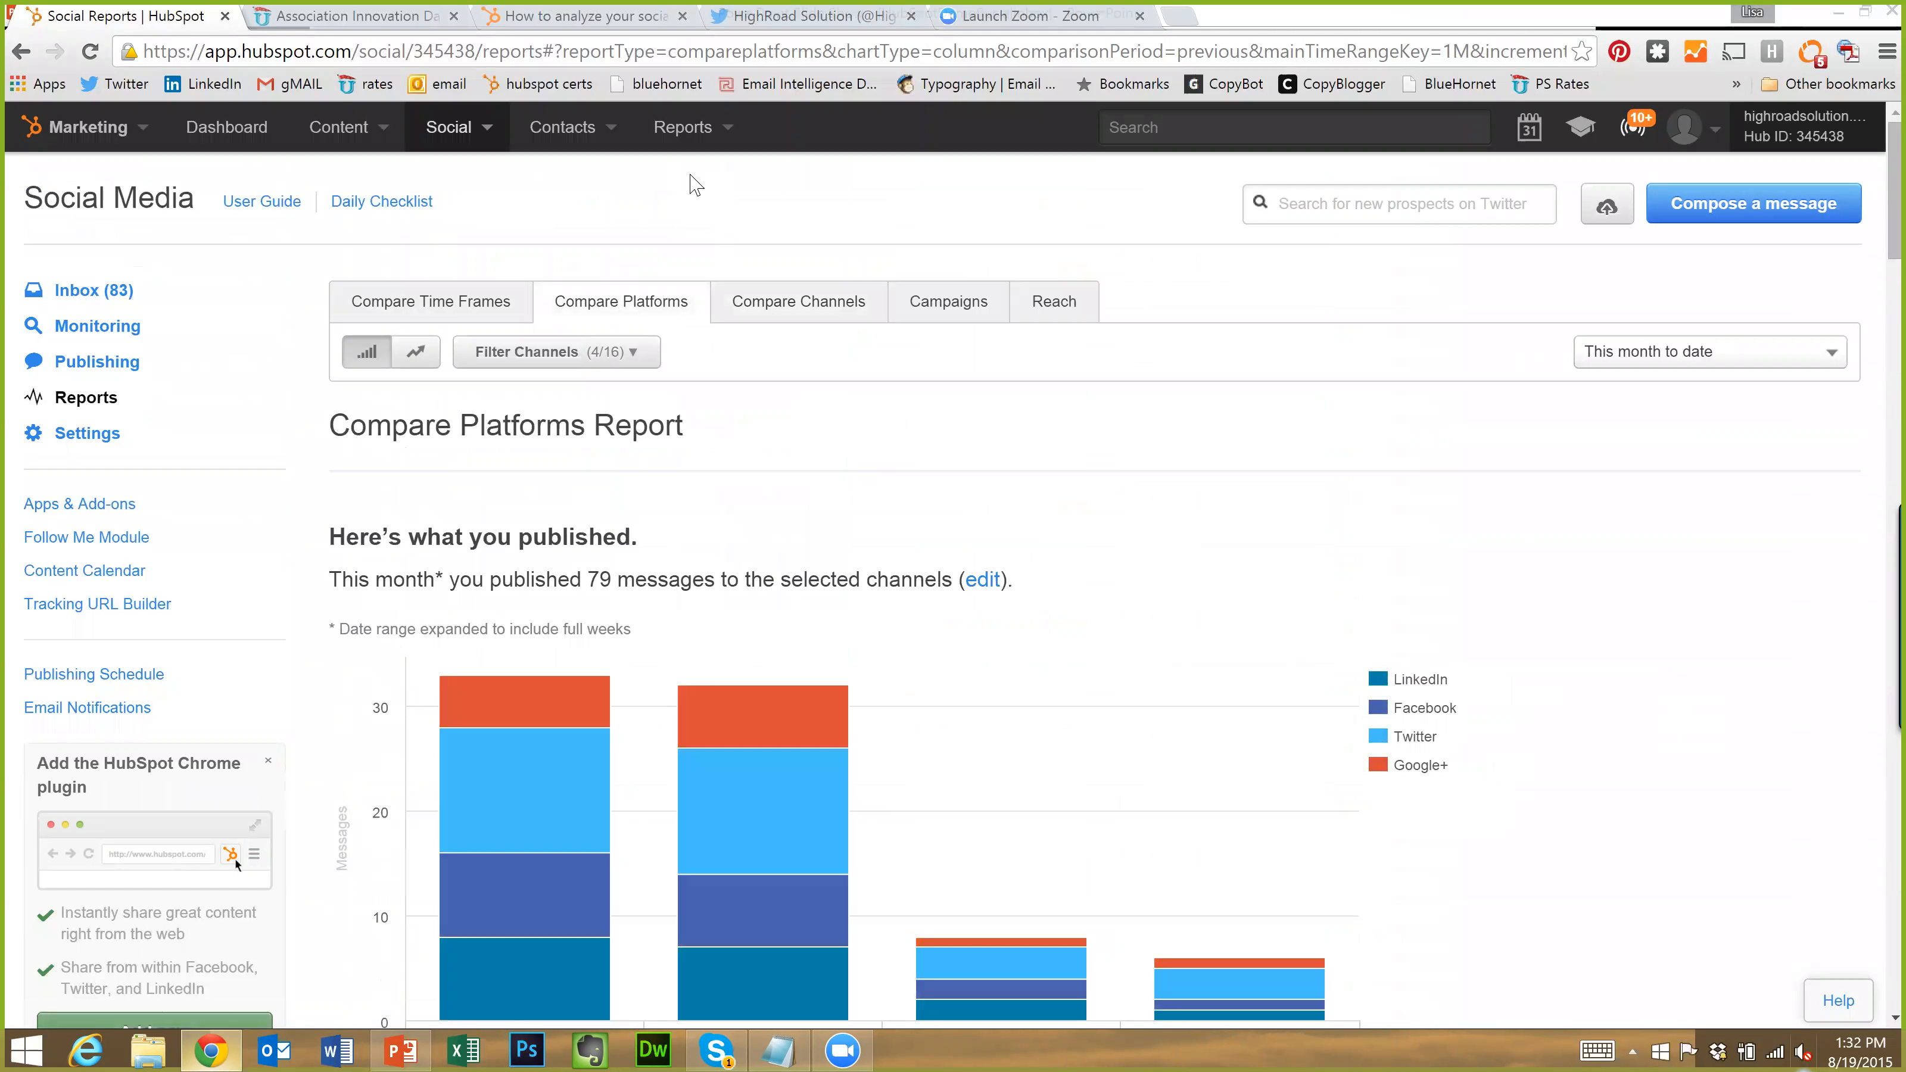
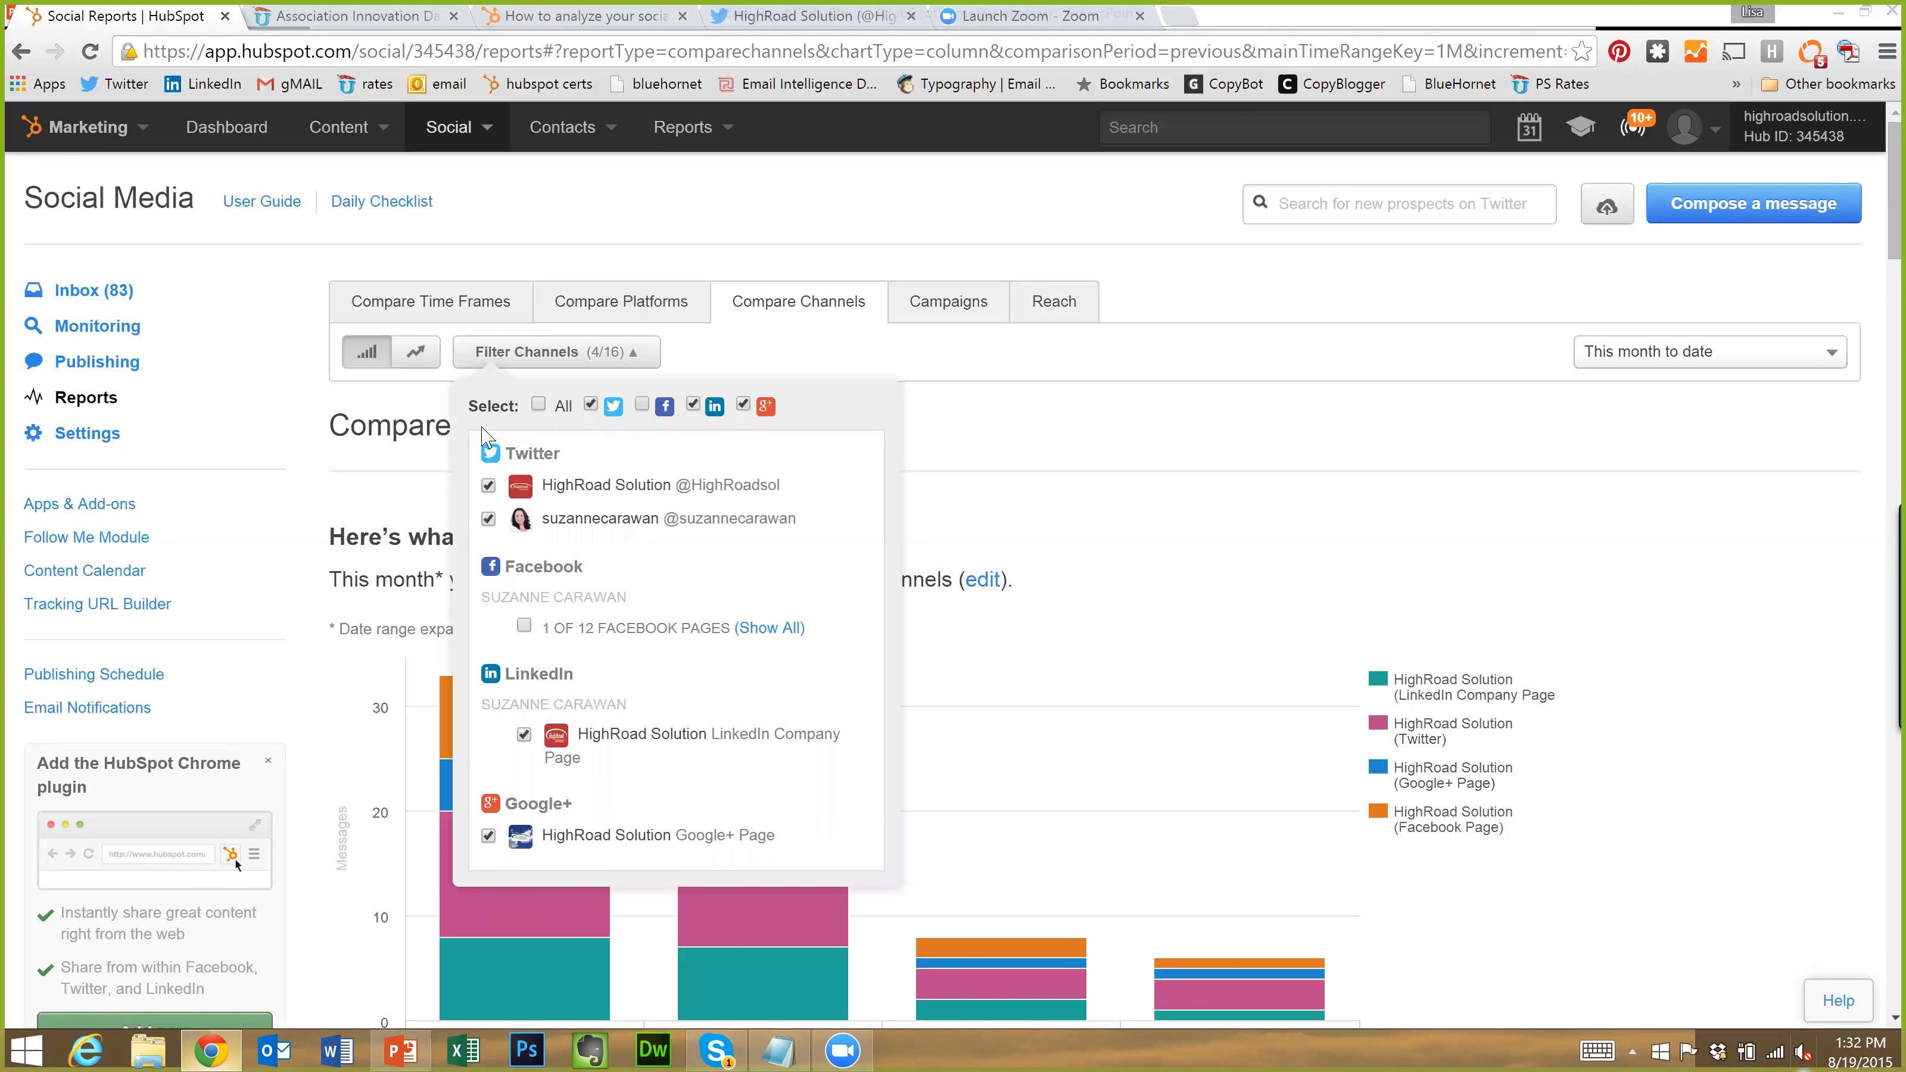
left_click(1018, 438)
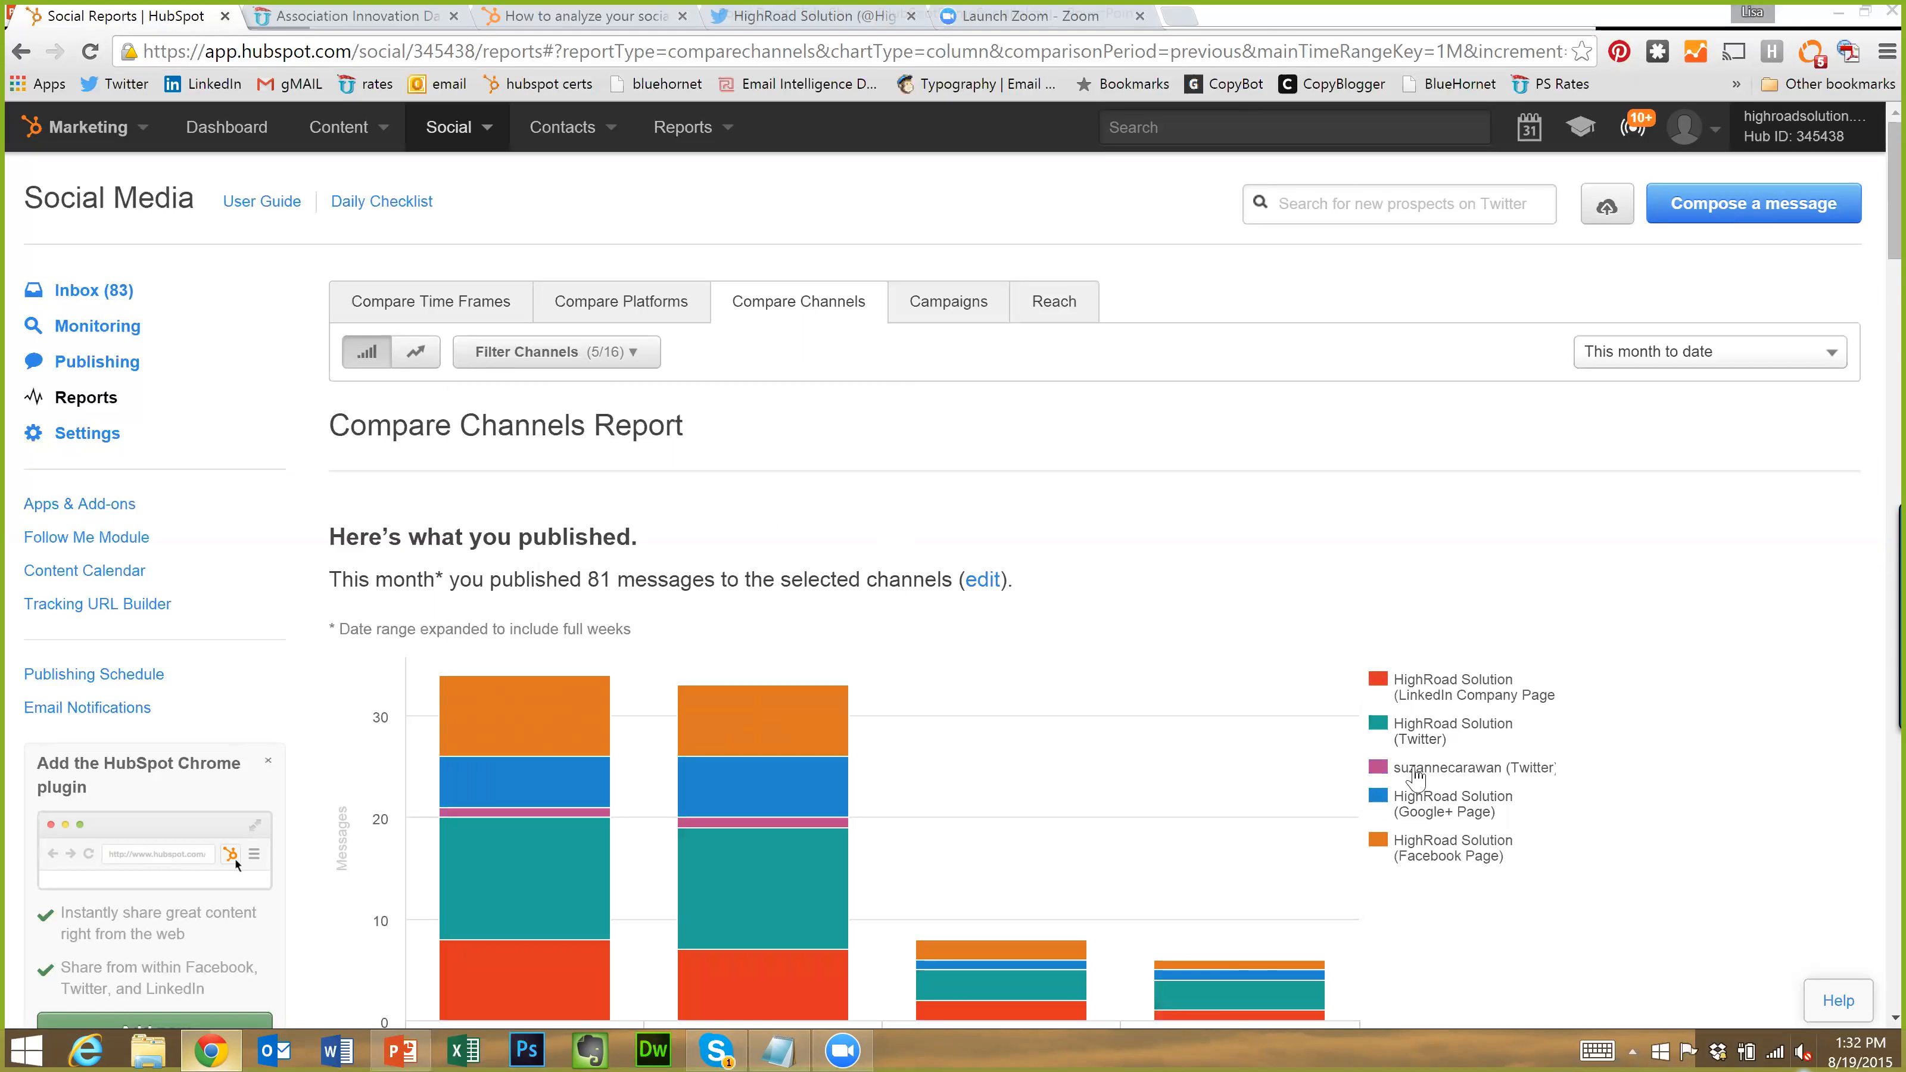
mouse_move(745, 819)
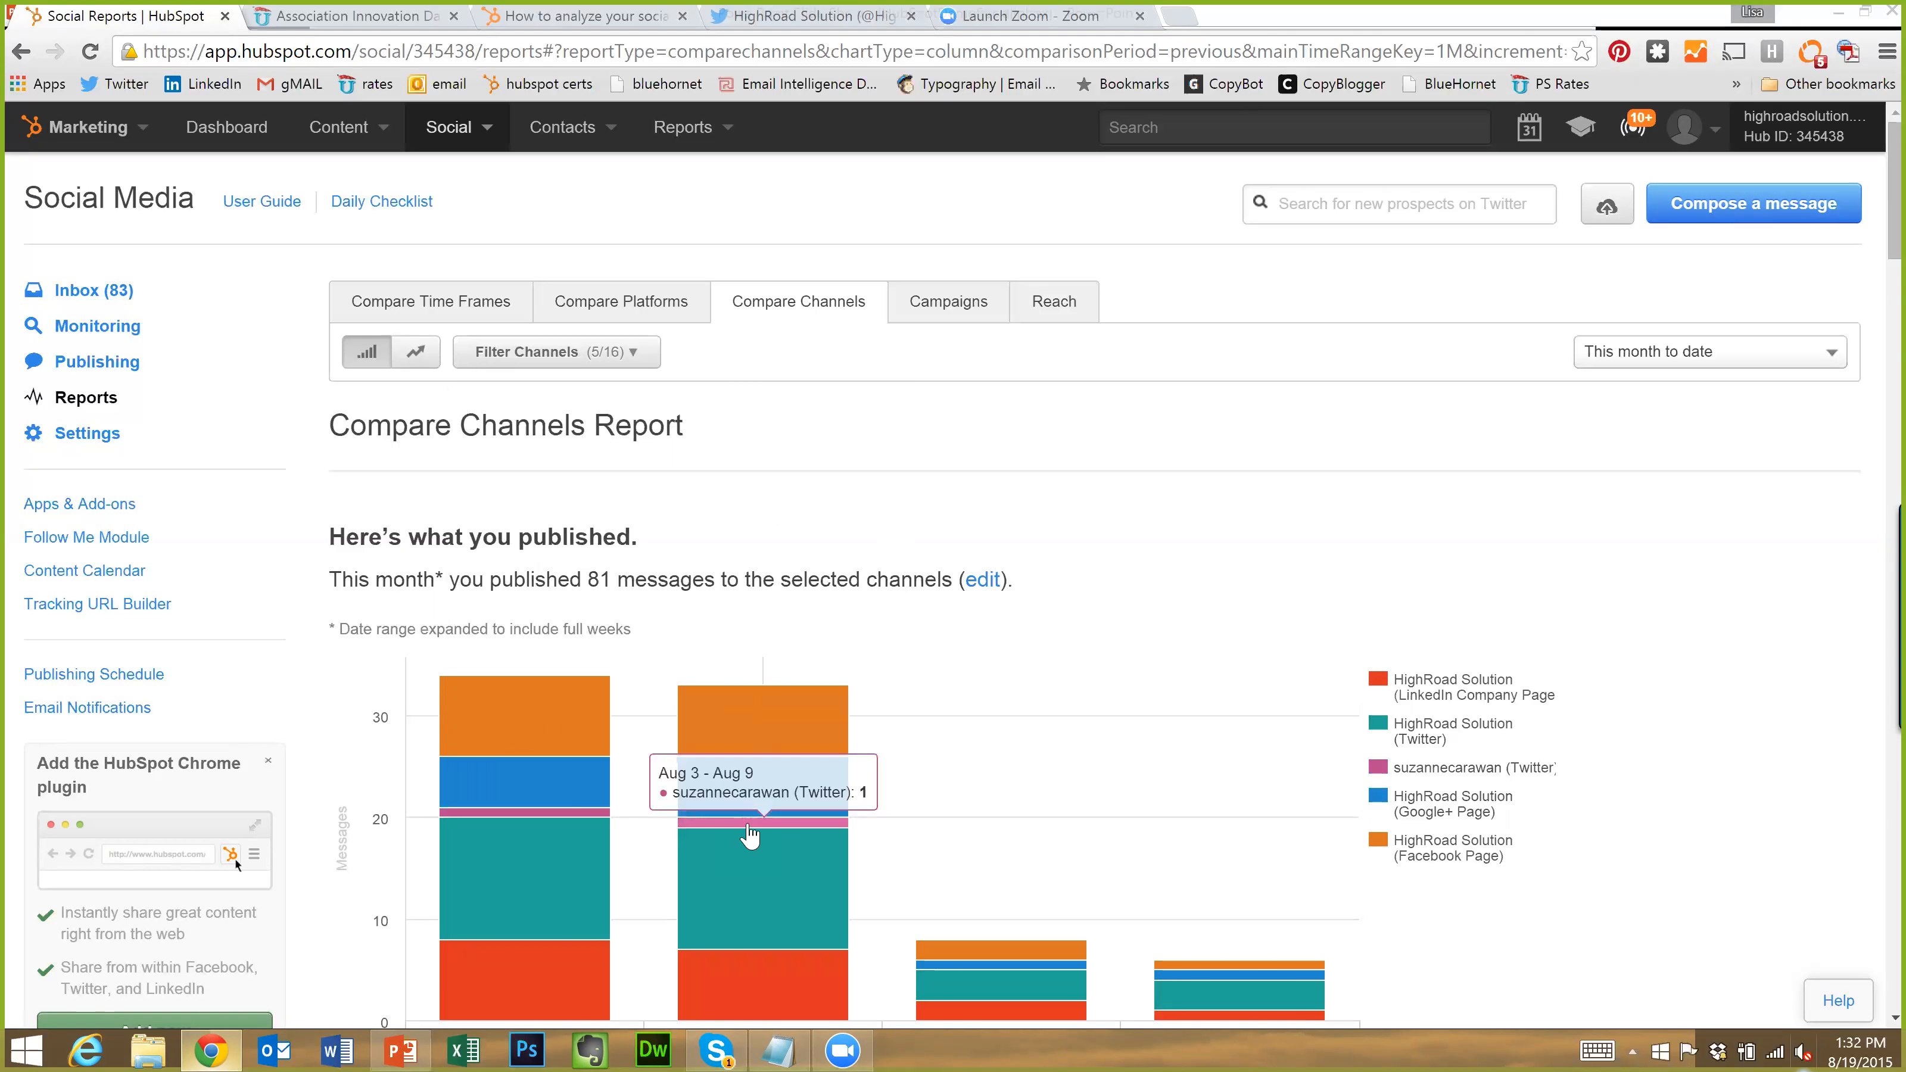
mouse_move(520, 811)
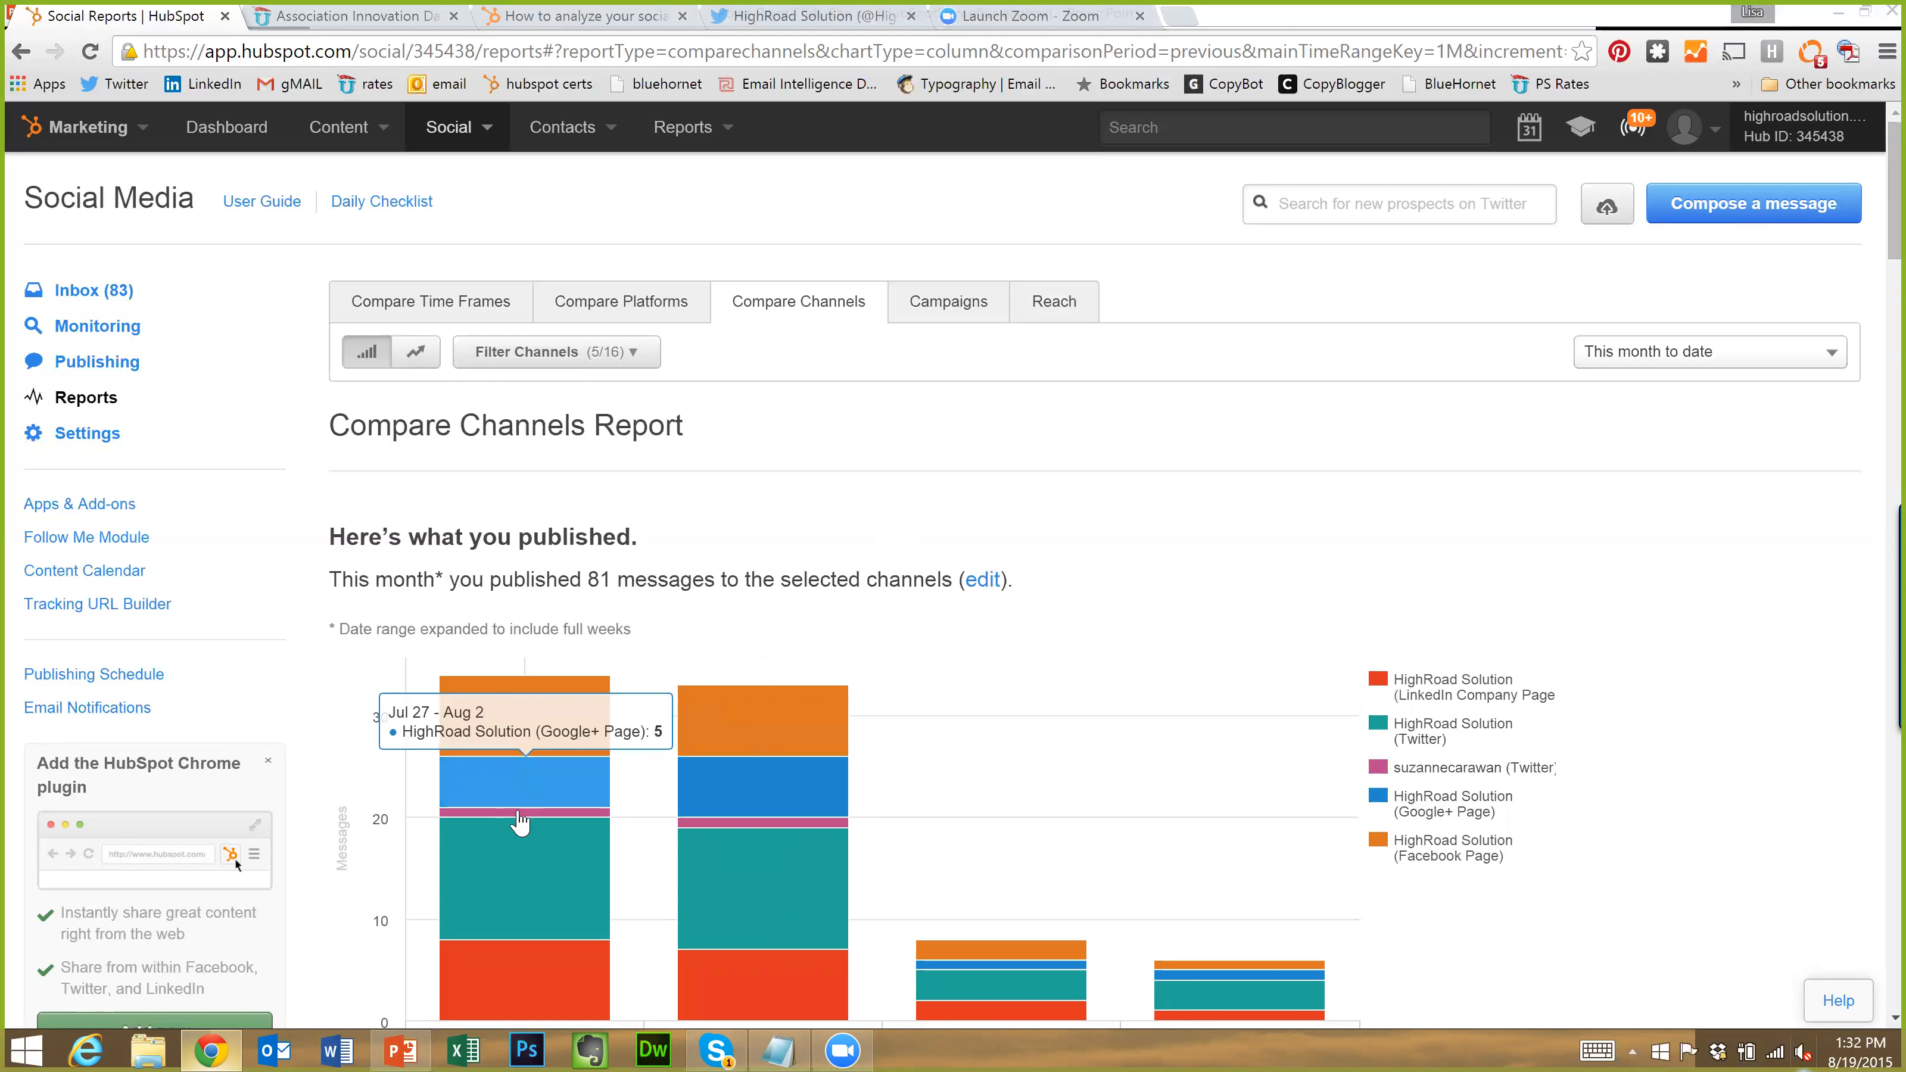
Remove the personal Twitter account from the Compare Channels report's channel filter
left_click(516, 353)
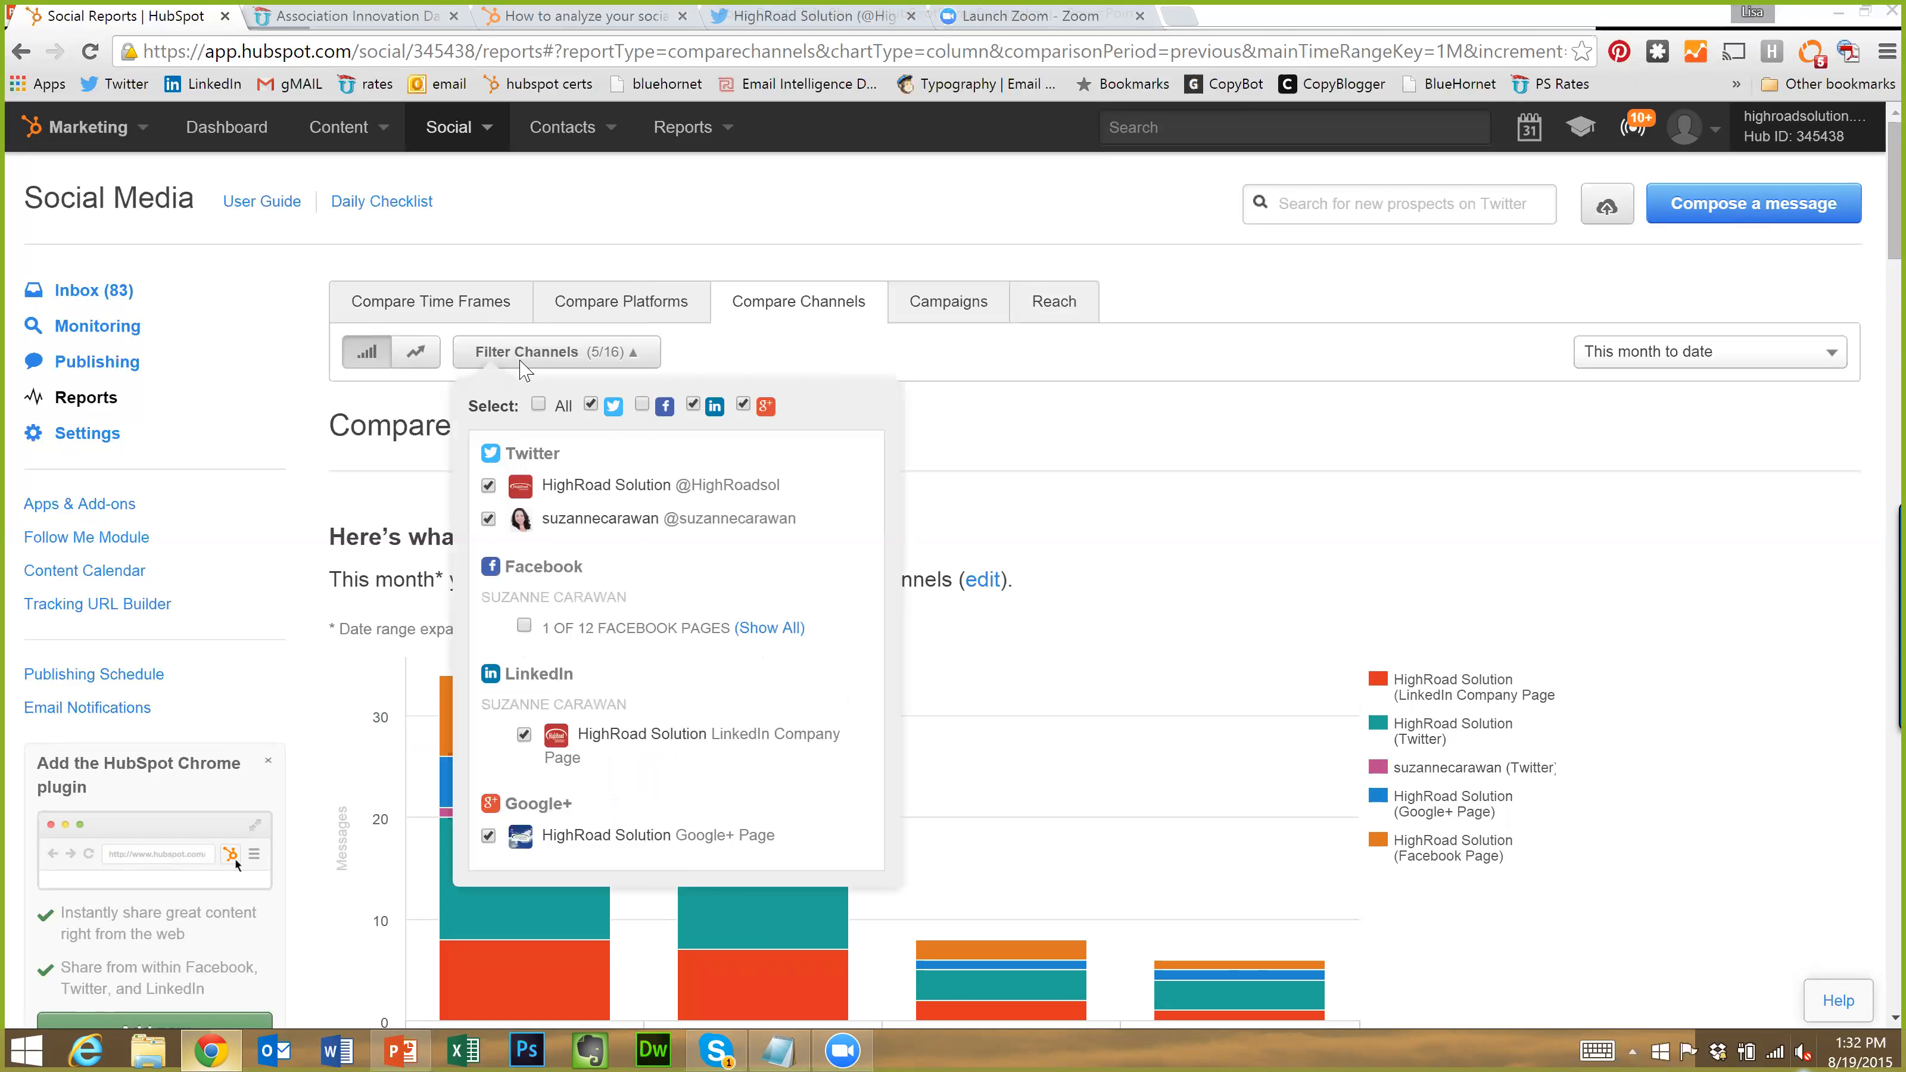
left_click(488, 519)
left_click(1081, 429)
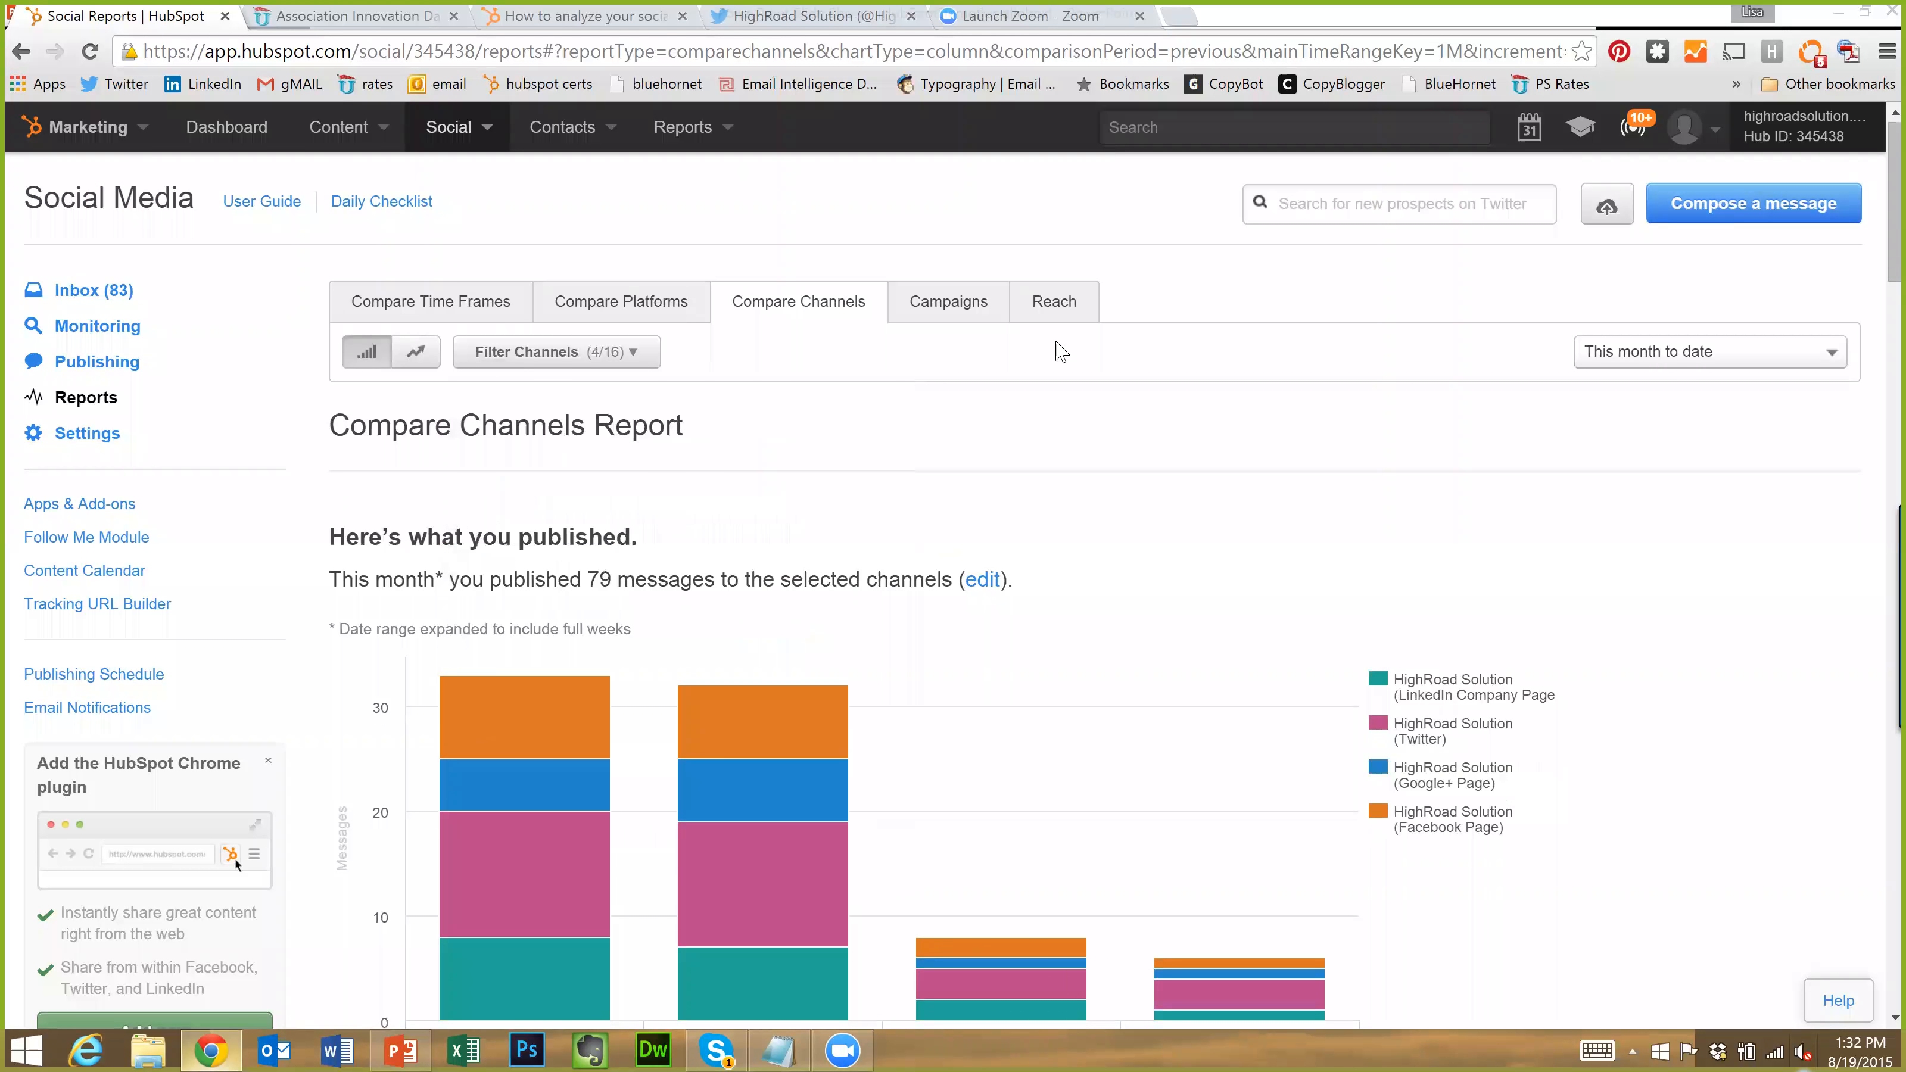
Open the Reach report and review its month-to-date total reach chart and the growth table by platform
left_click(1075, 321)
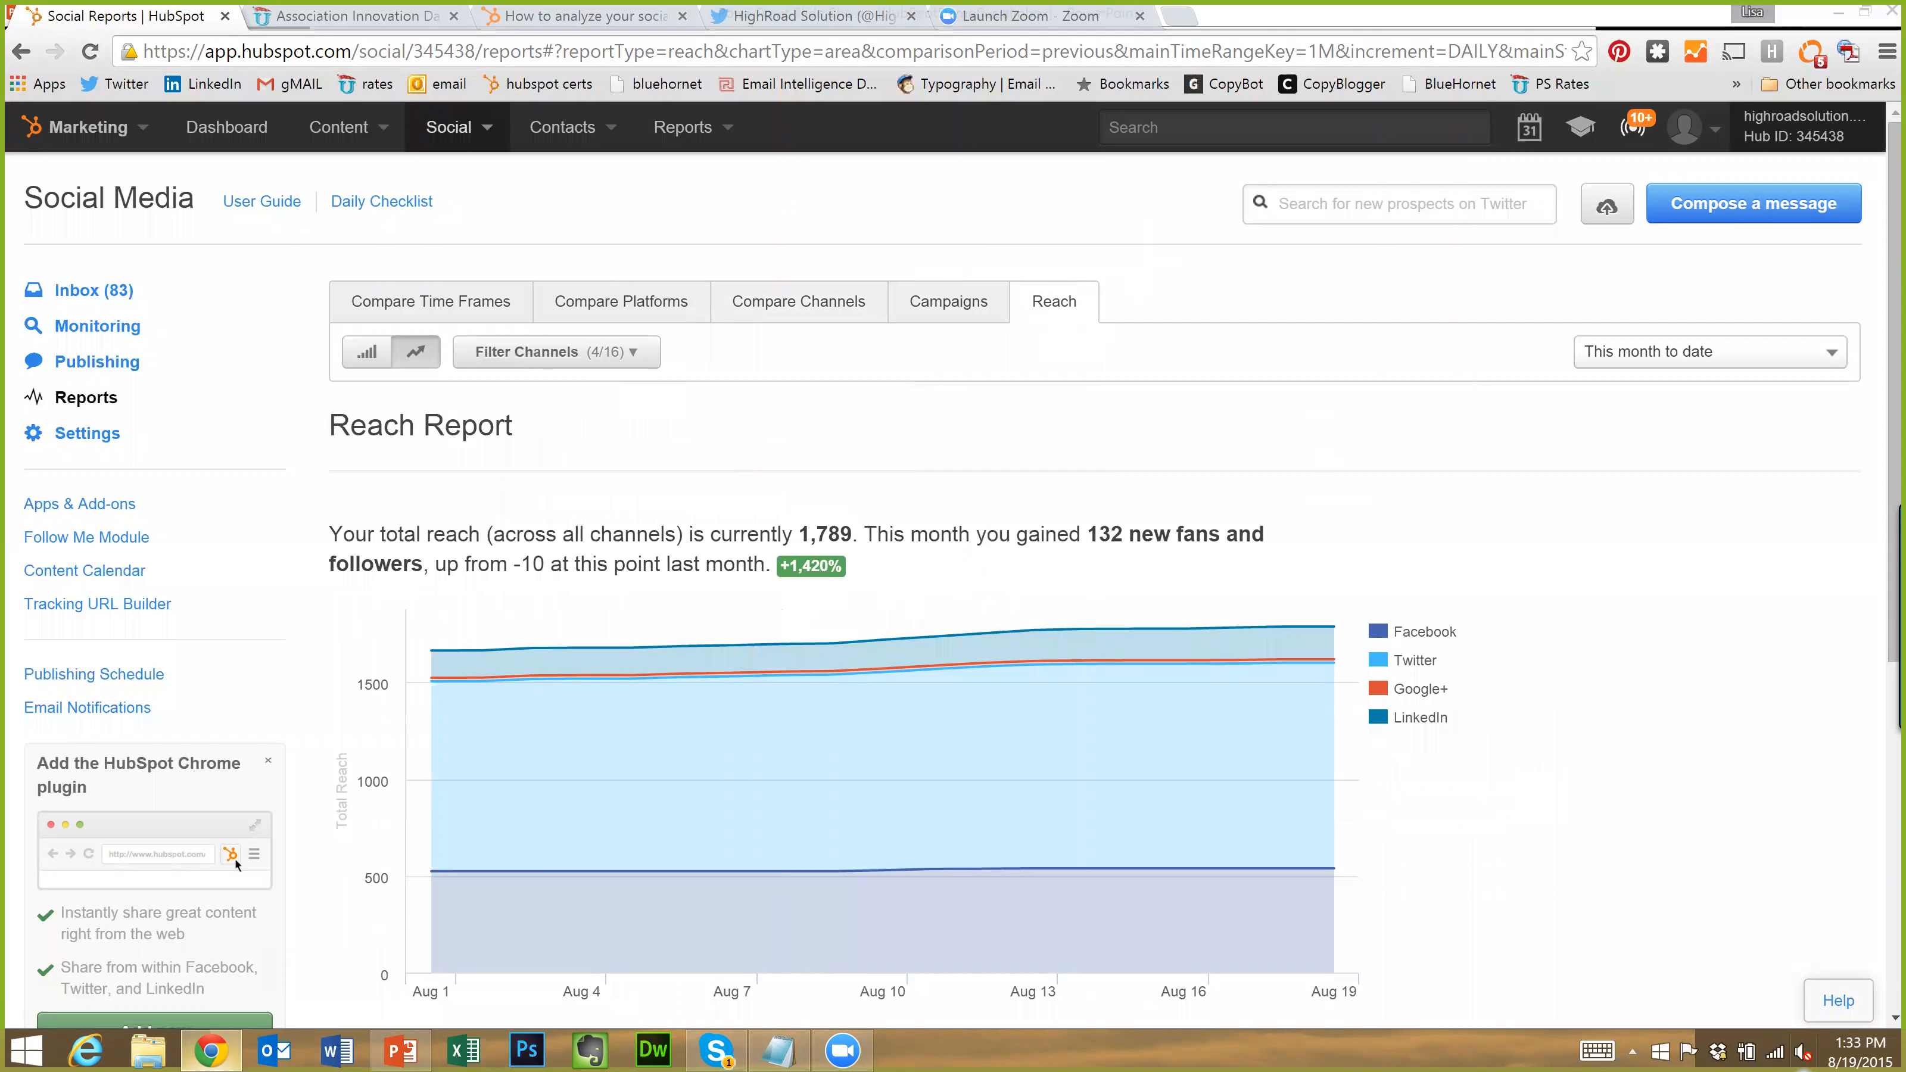
scroll(976, 638, "down", 5)
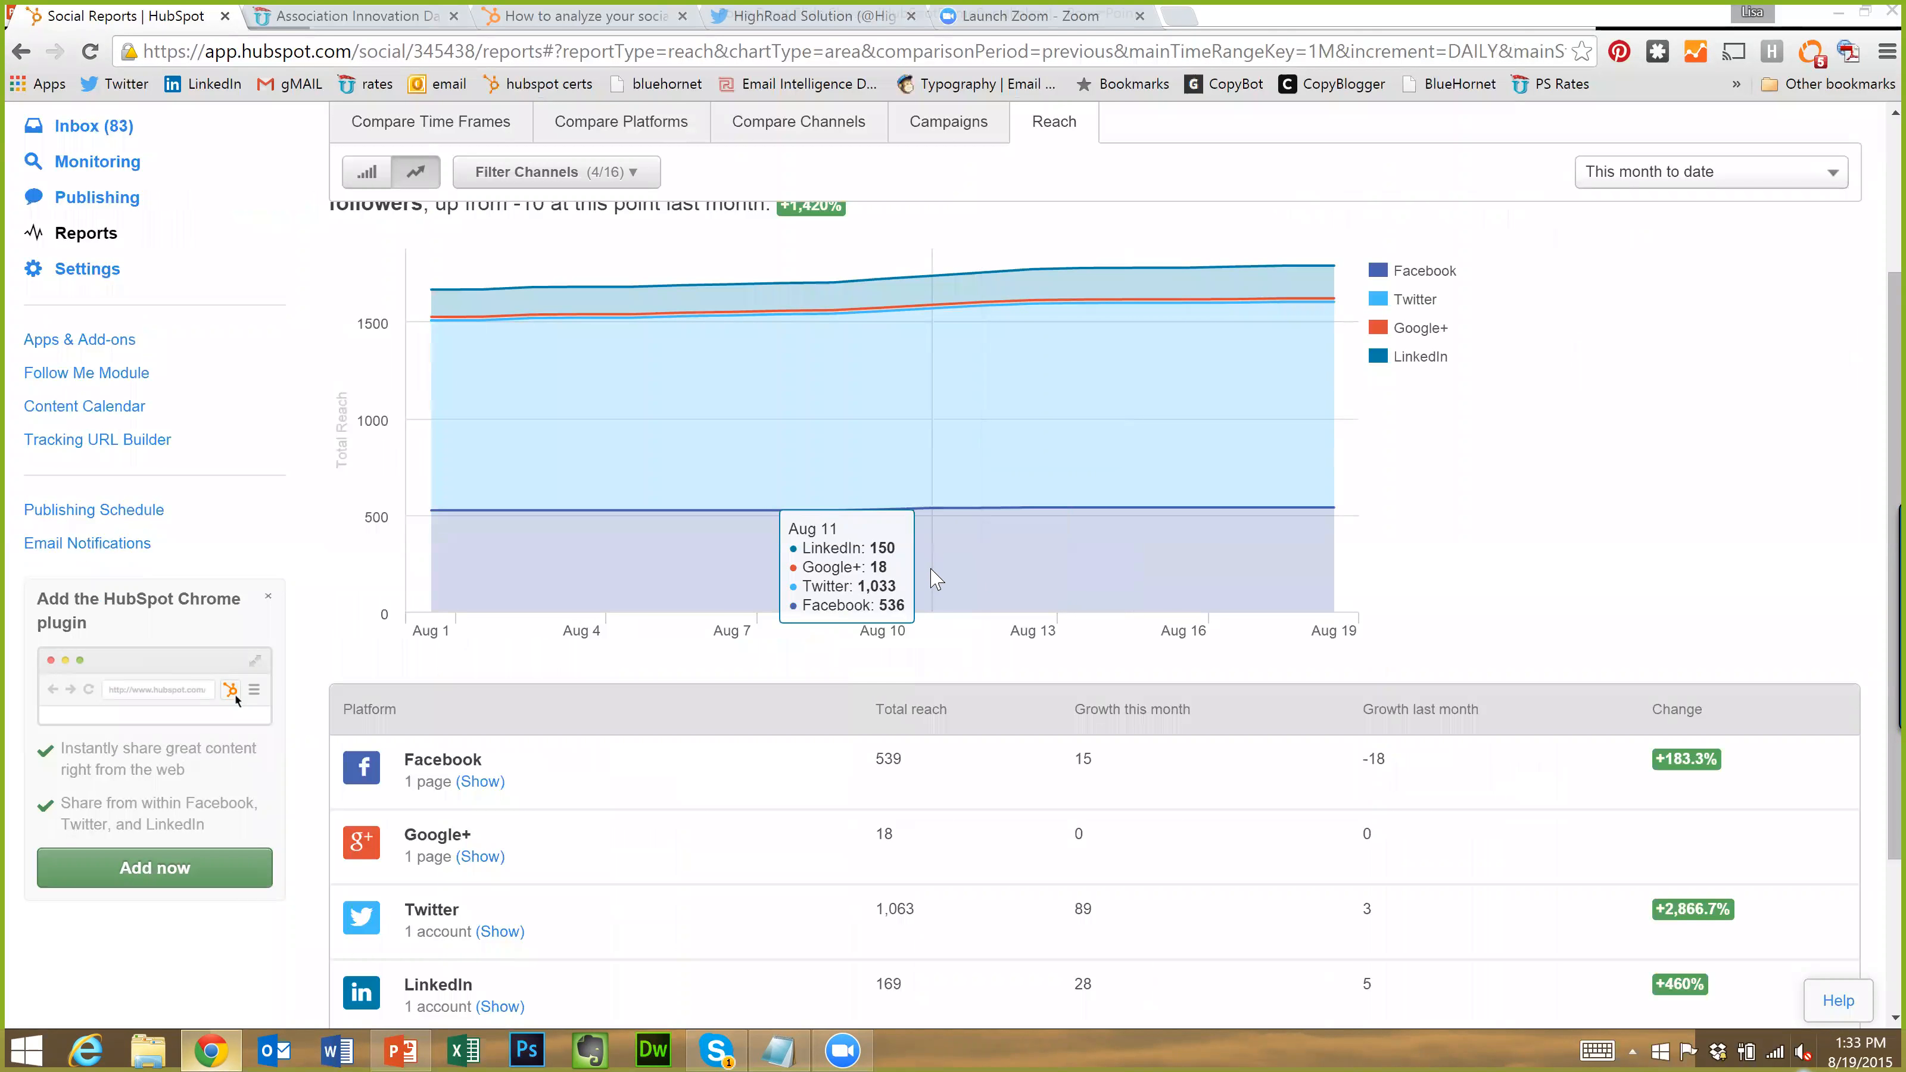
scroll(937, 578, "up", 3)
Set the Reach report's date range to Last 3 months and view the reach trend by platform
left_click(1614, 351)
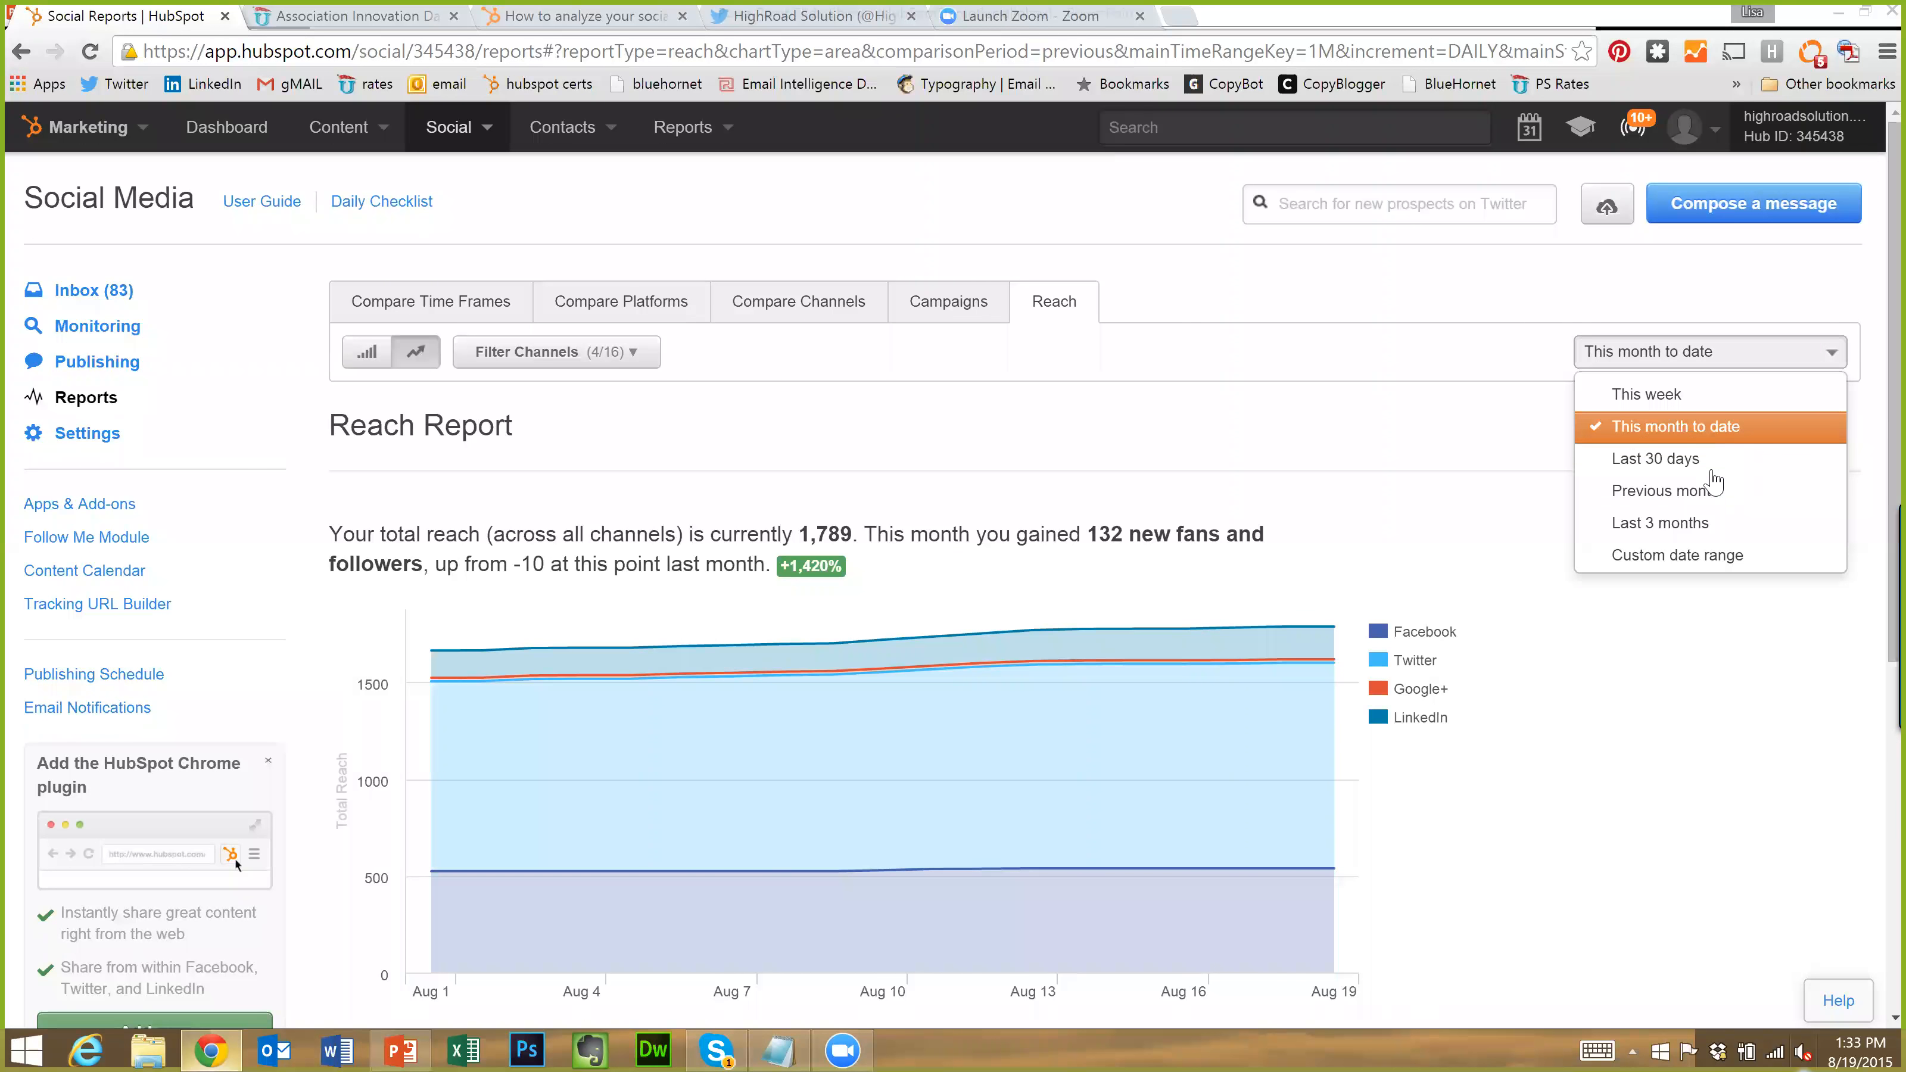
left_click(1702, 524)
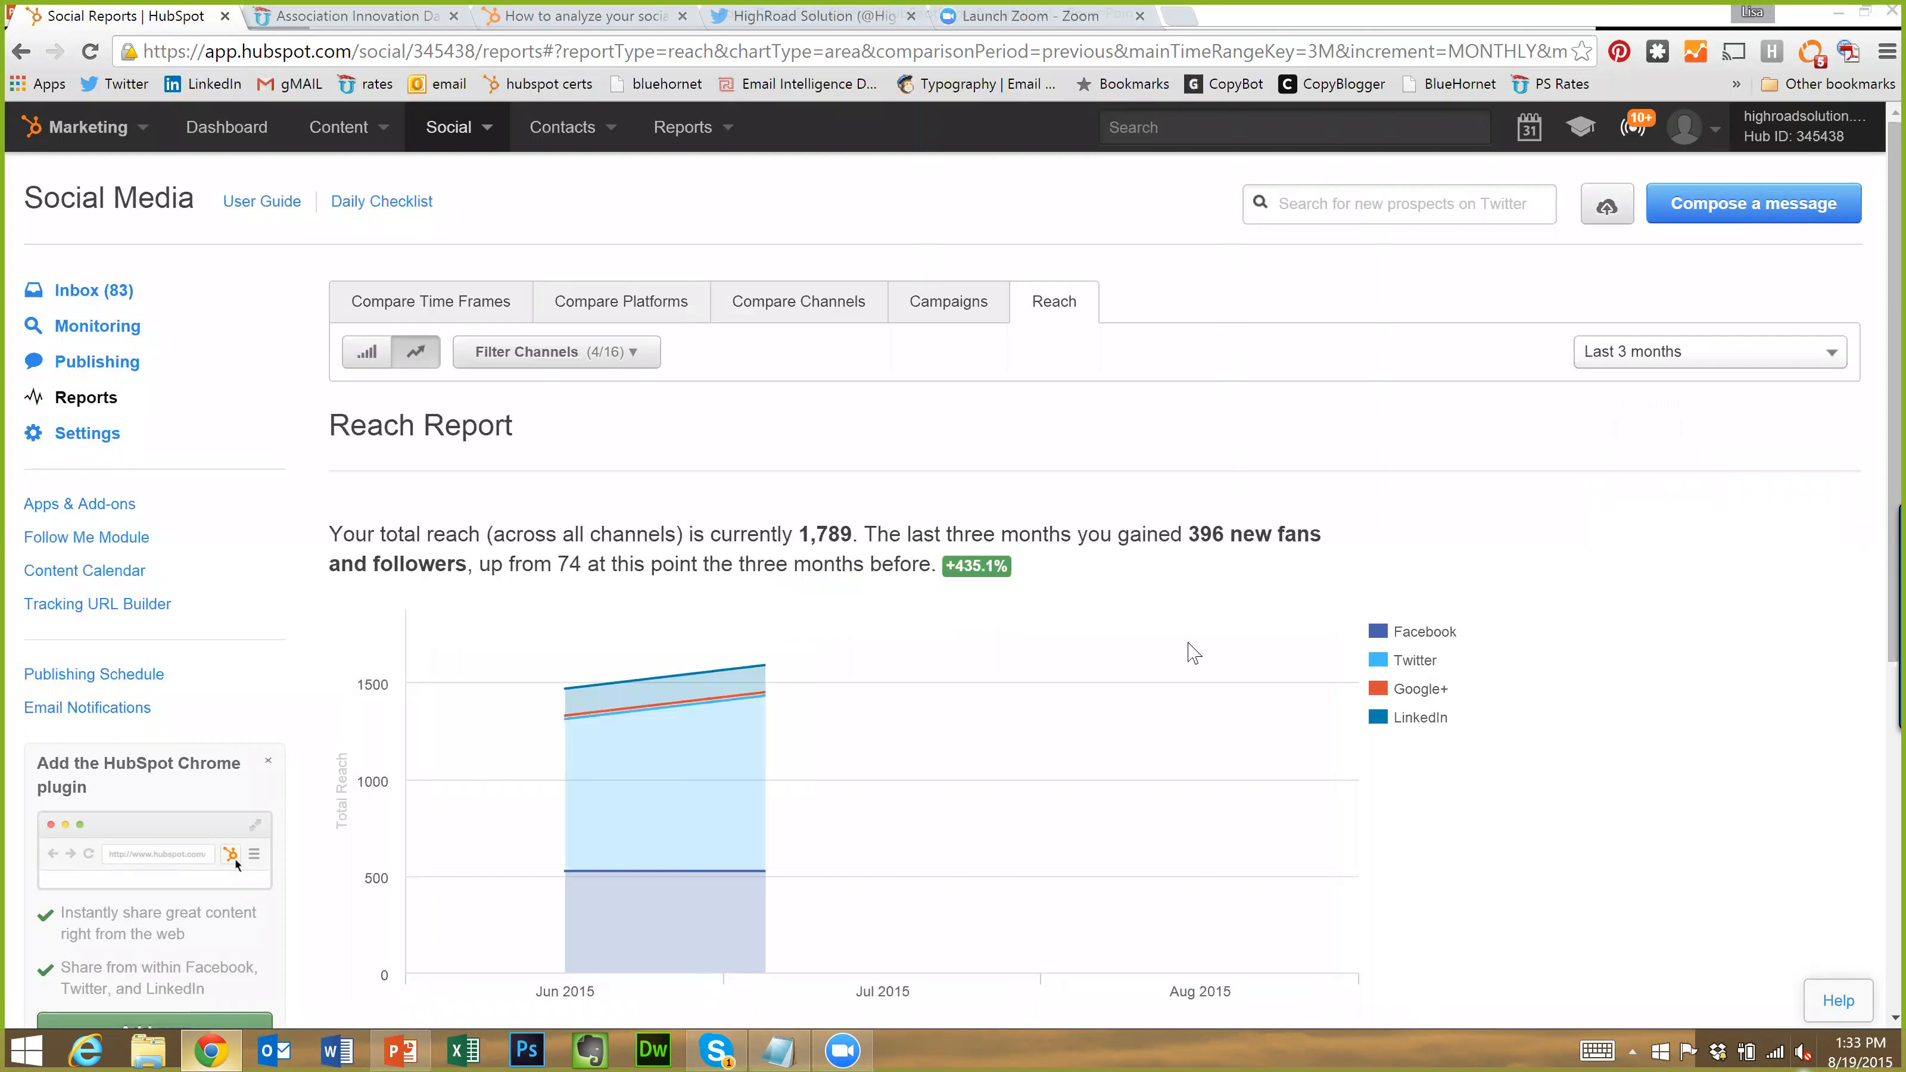
scroll(1277, 770, "down", 1)
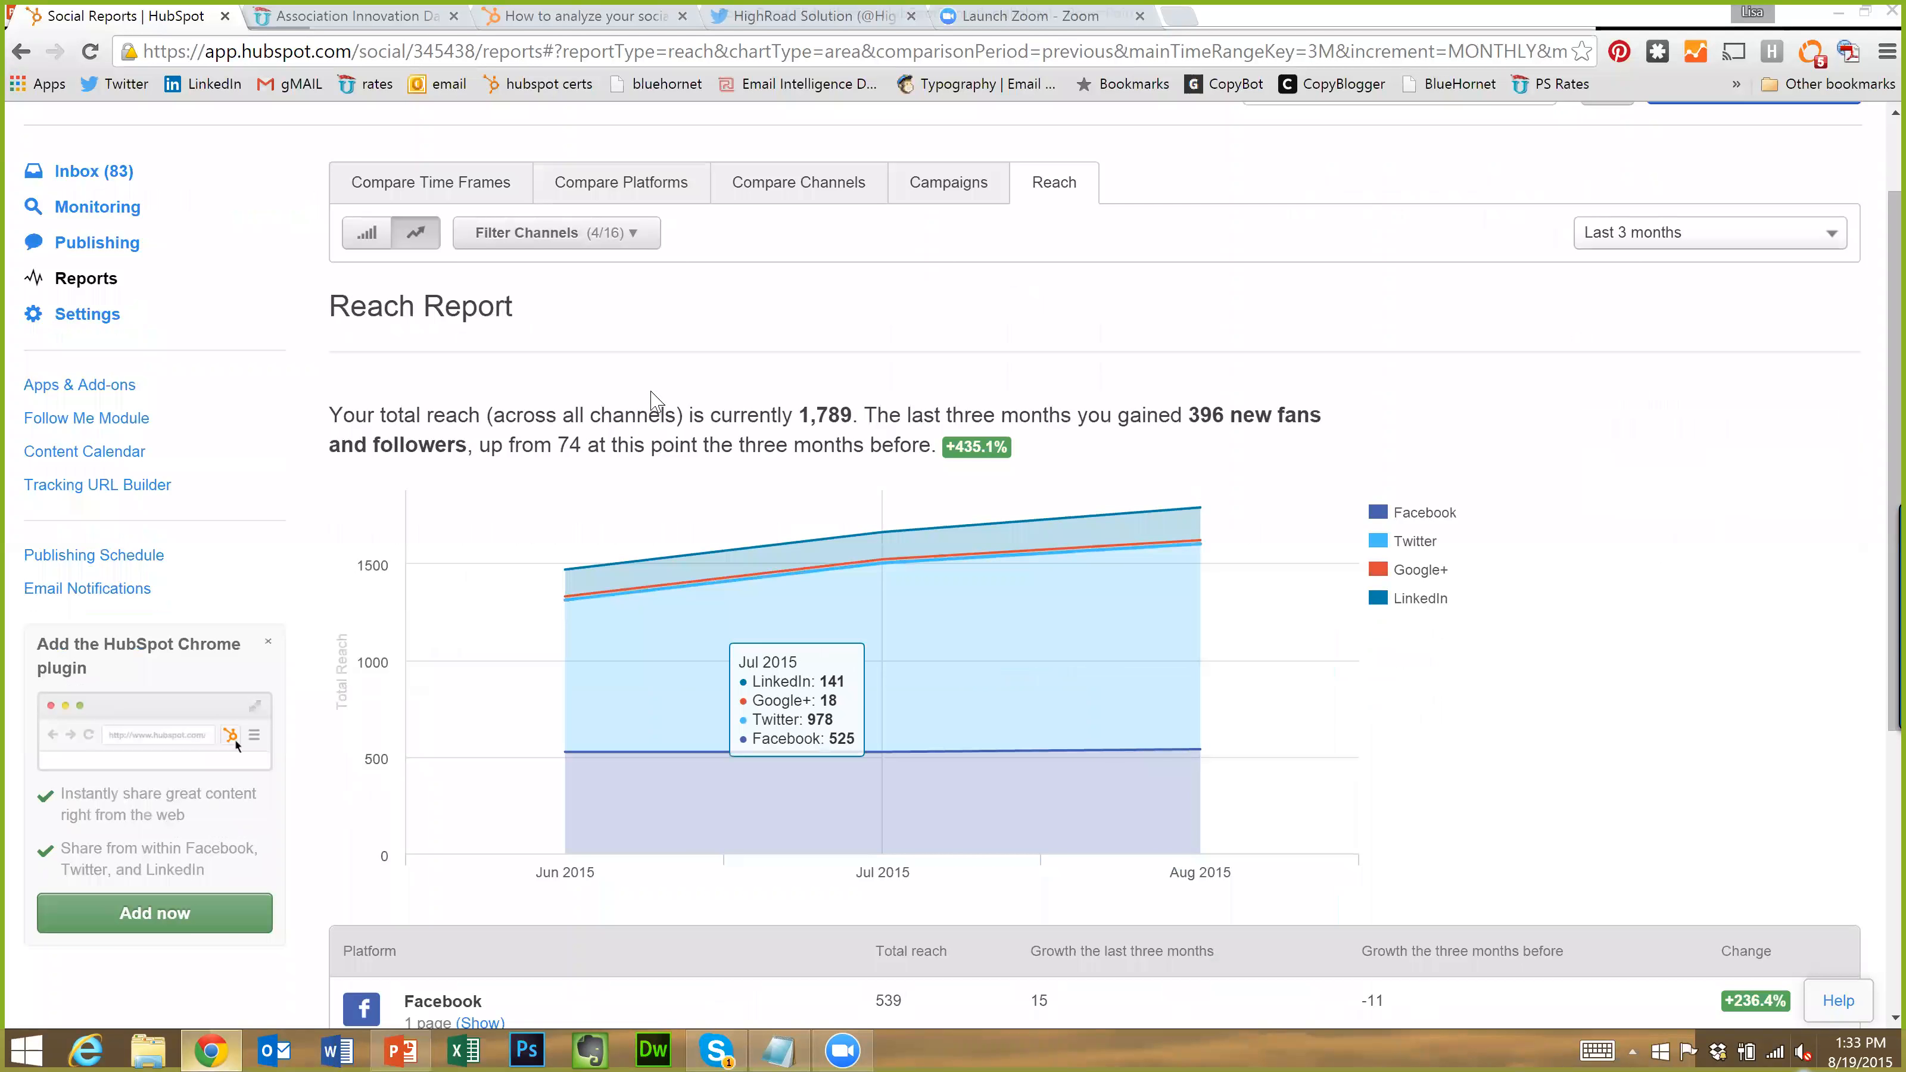
Set the Reach report's date range to This month to date and review the growth table by platform
left_click(1672, 242)
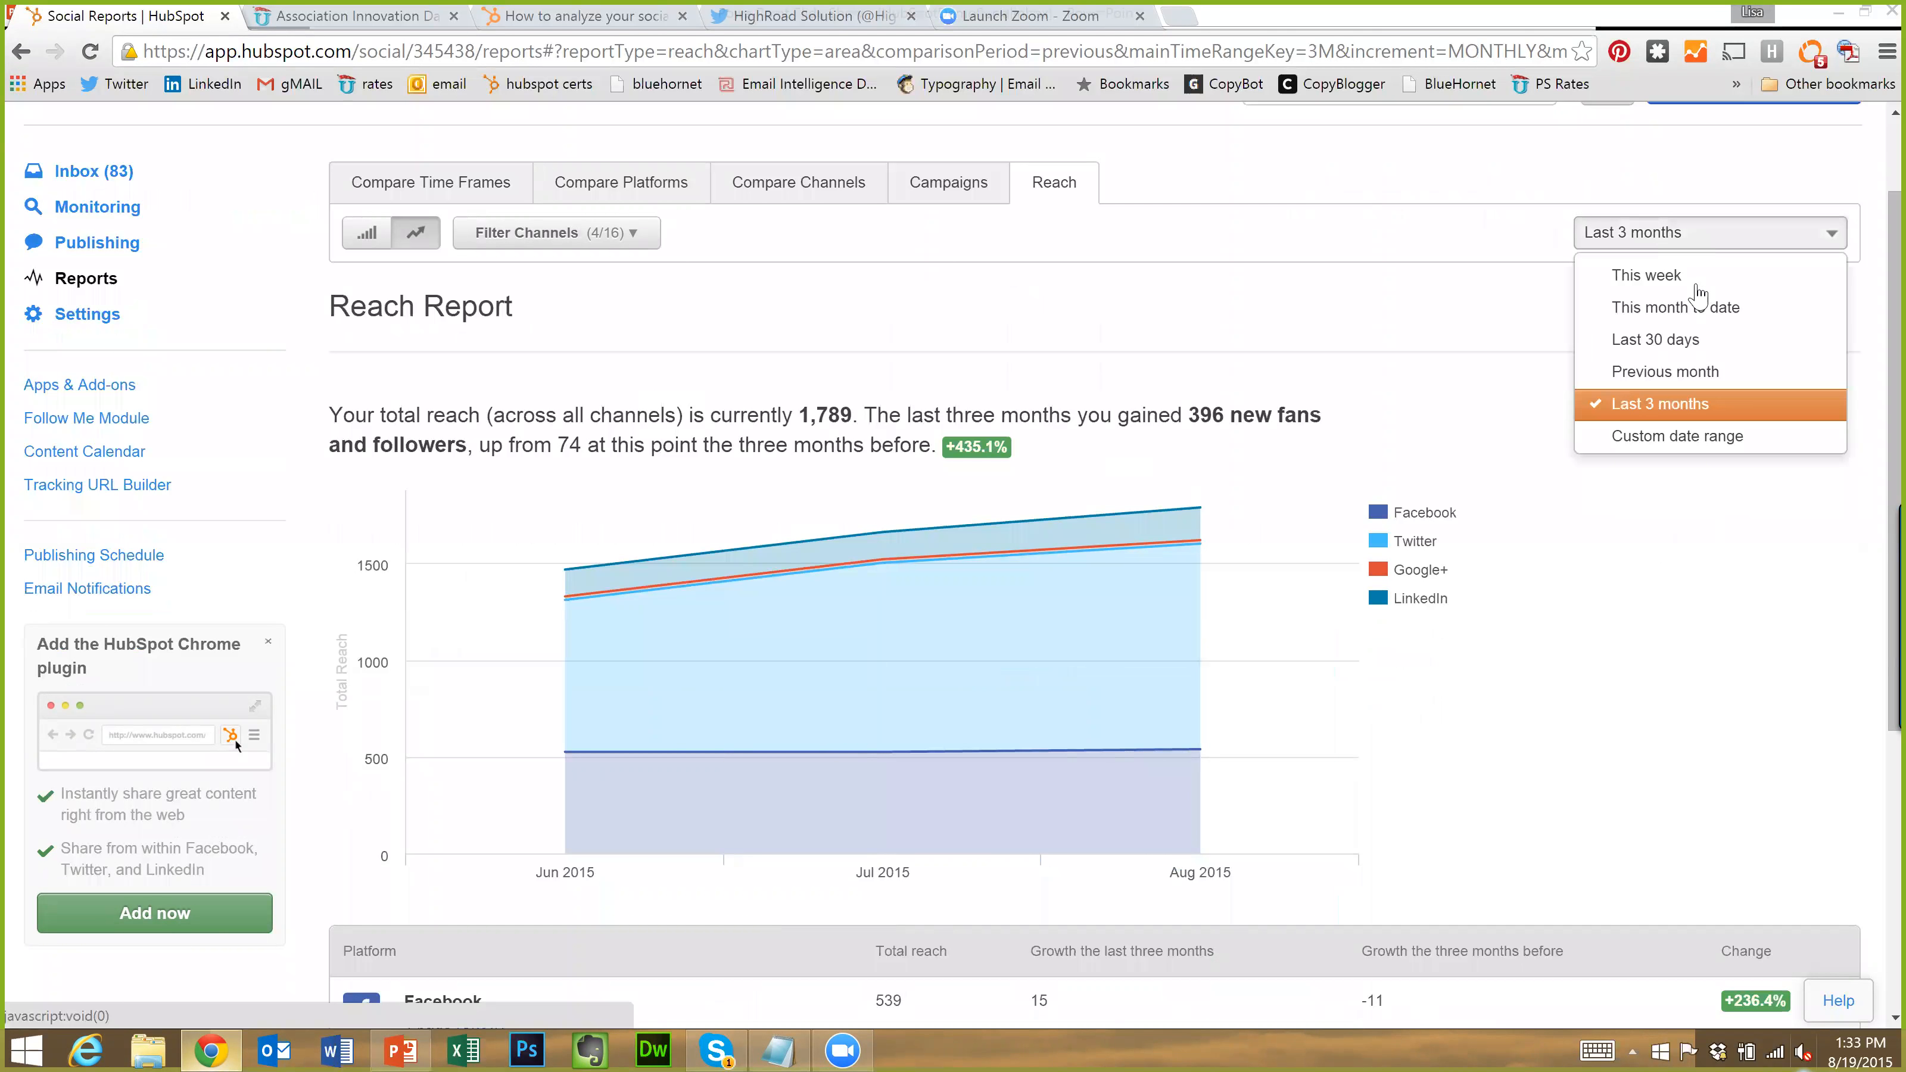
key("Return")
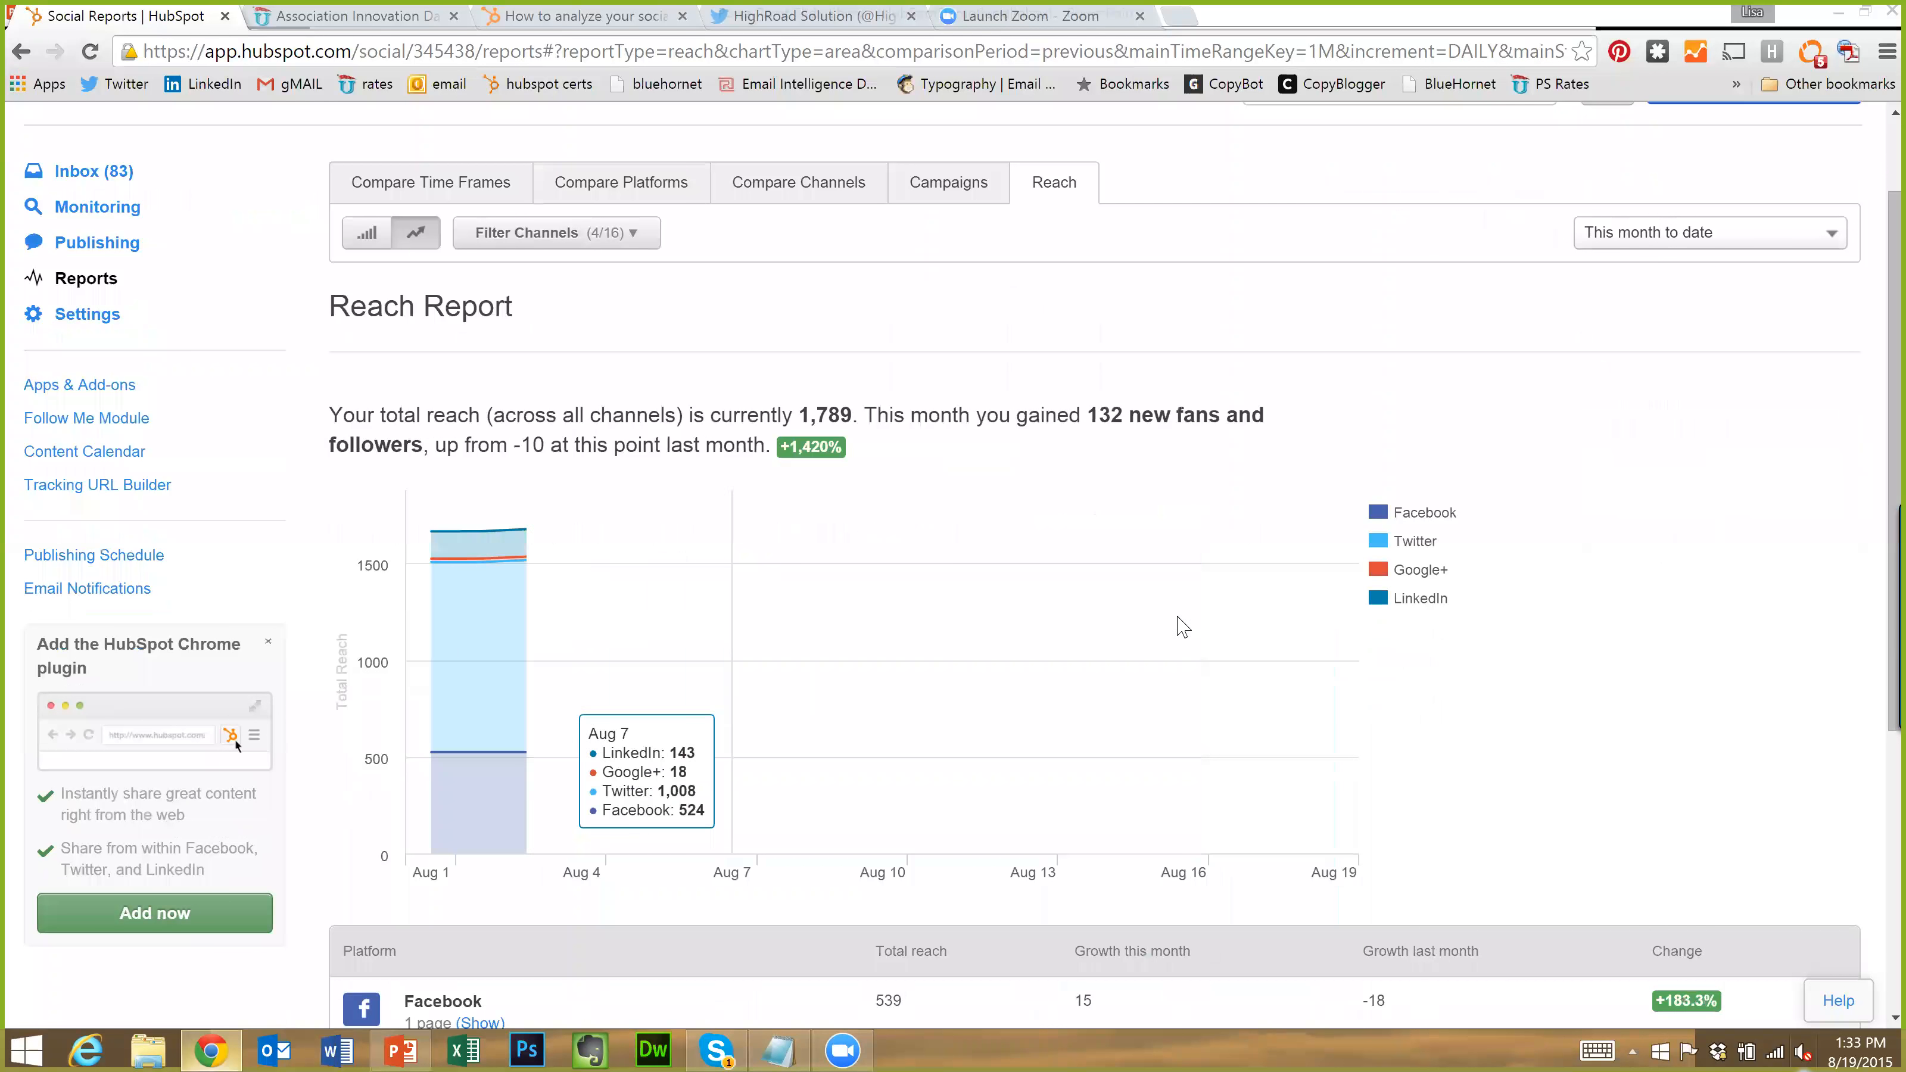
scroll(1200, 628, "down", 5)
scroll(1199, 627, "up", 8)
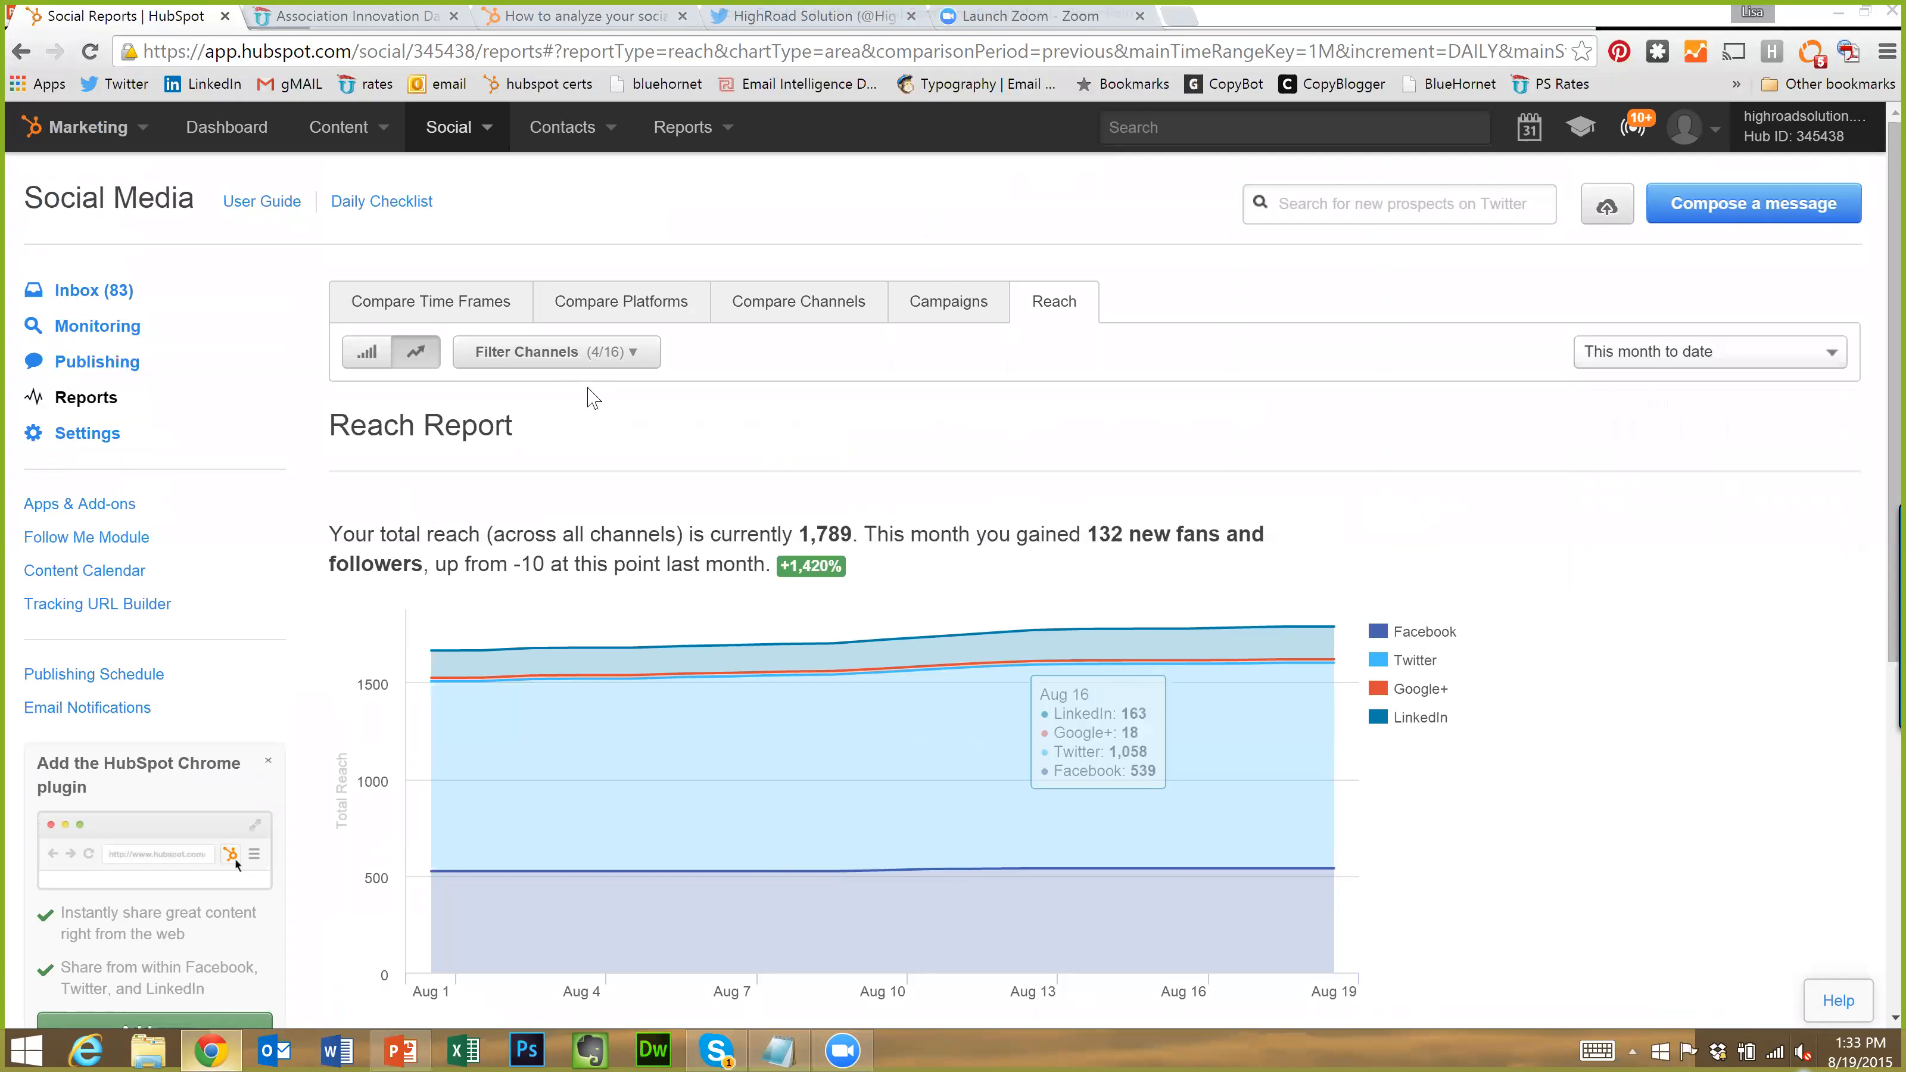
scroll(1161, 661, "down", 2)
scroll(1218, 764, "down", 3)
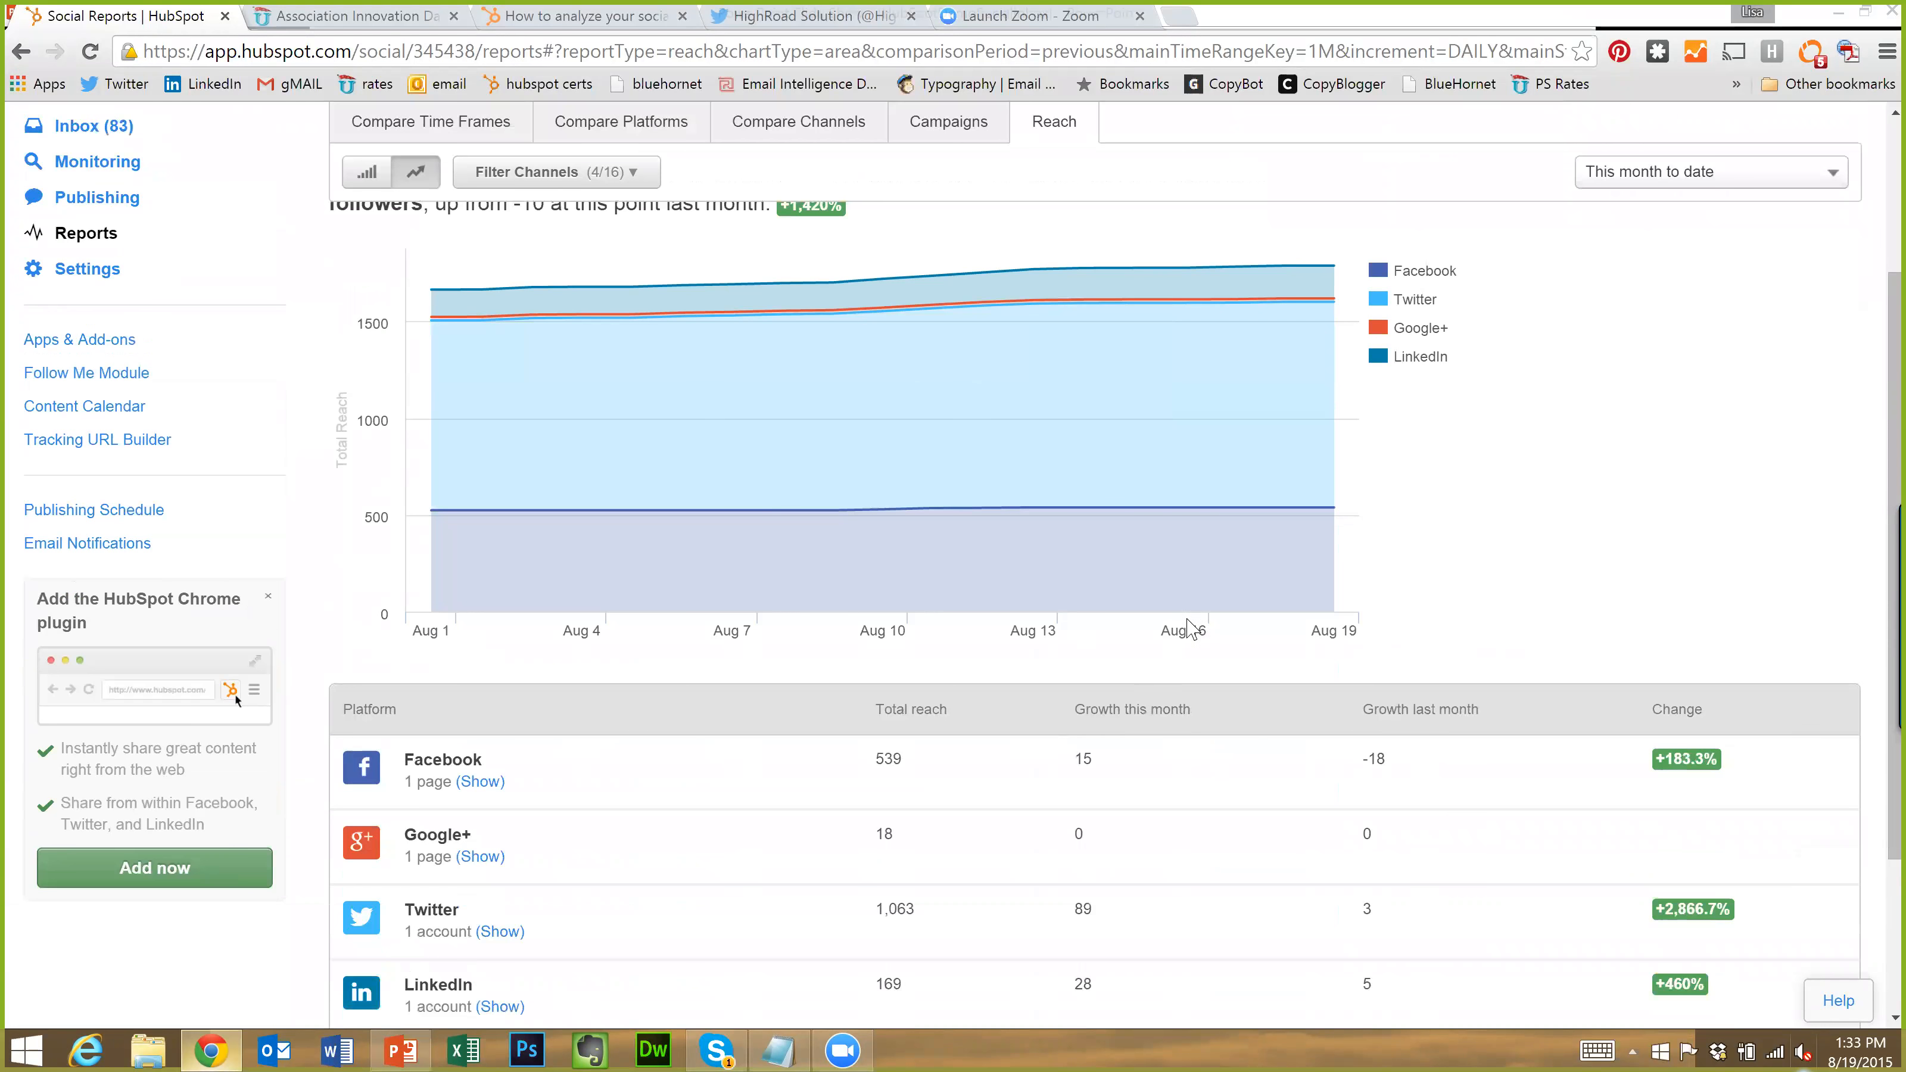
scroll(1188, 627, "down", 2)
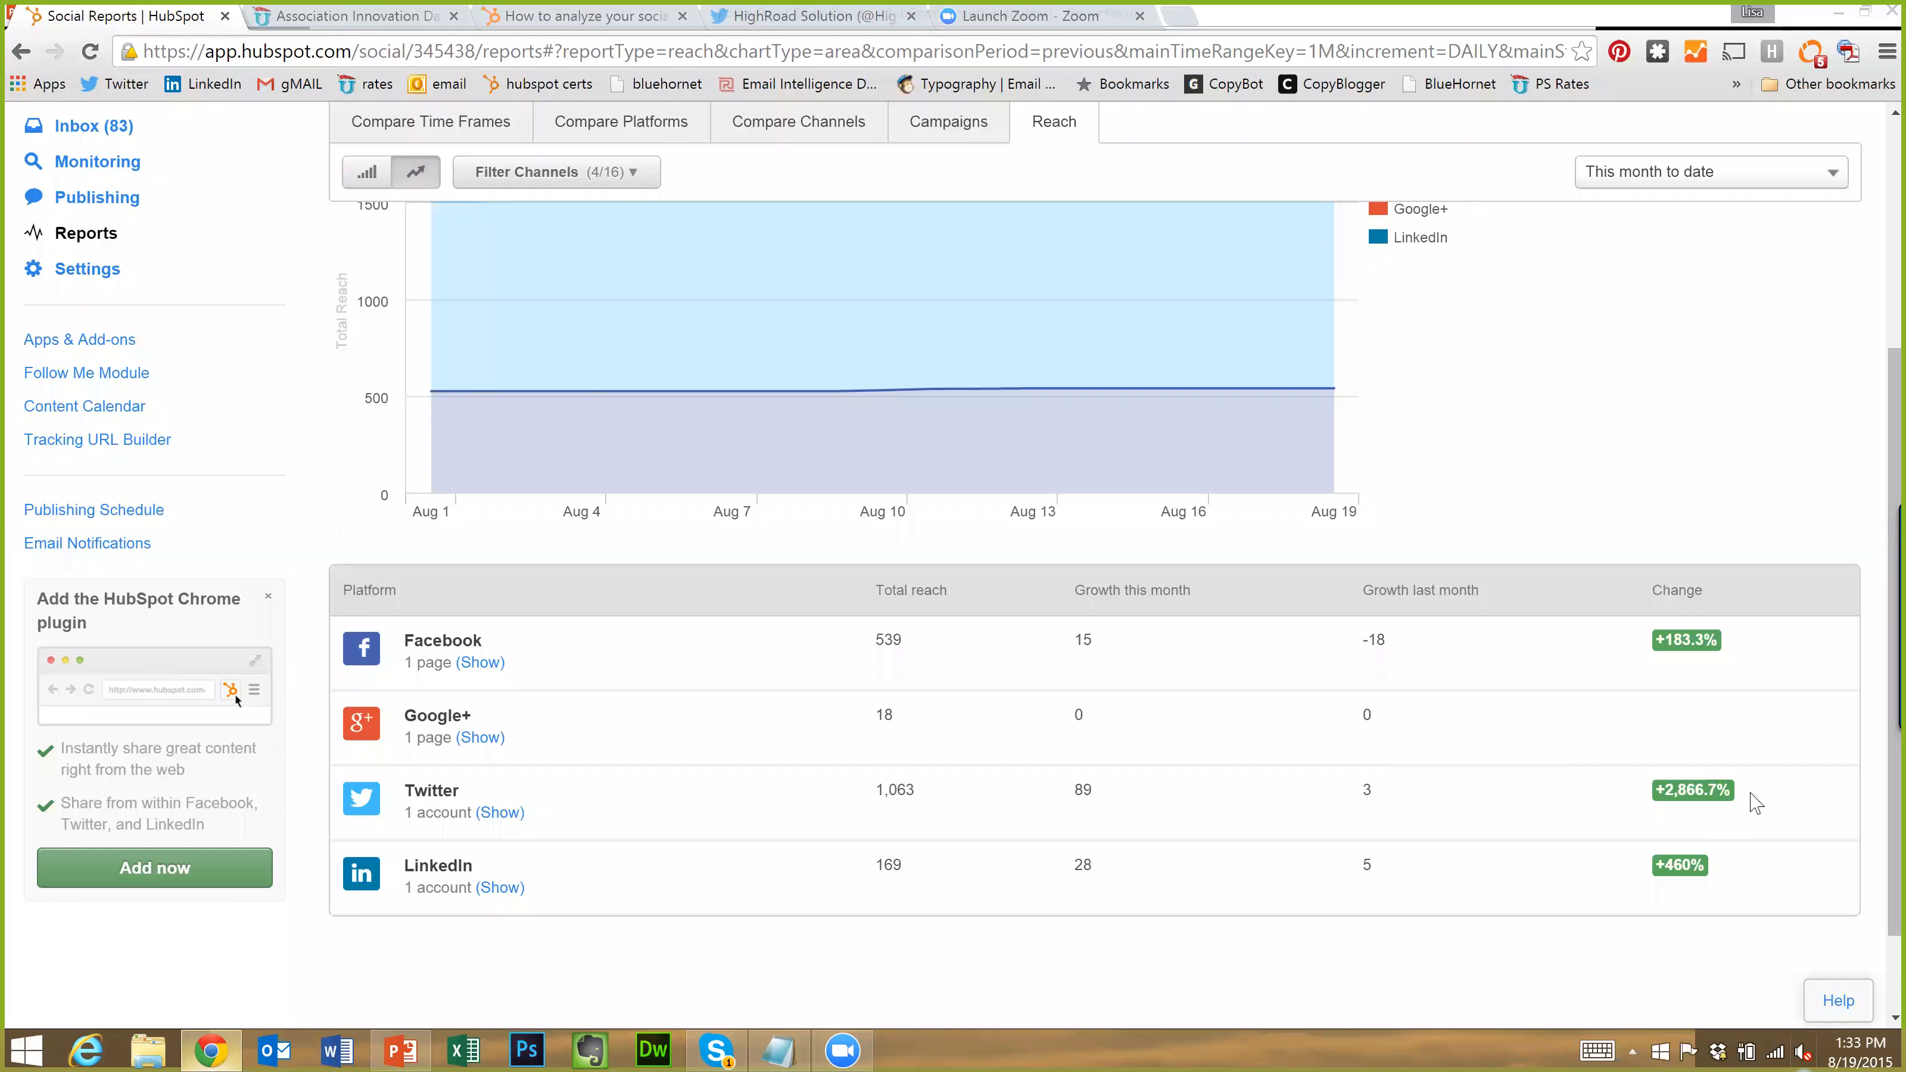
Highlight Twitter's change percentage in the Reach report's platform table, clear the highlight, and return to the report's summary
left_click_drag(1708, 790, 1656, 790)
left_click(1791, 810)
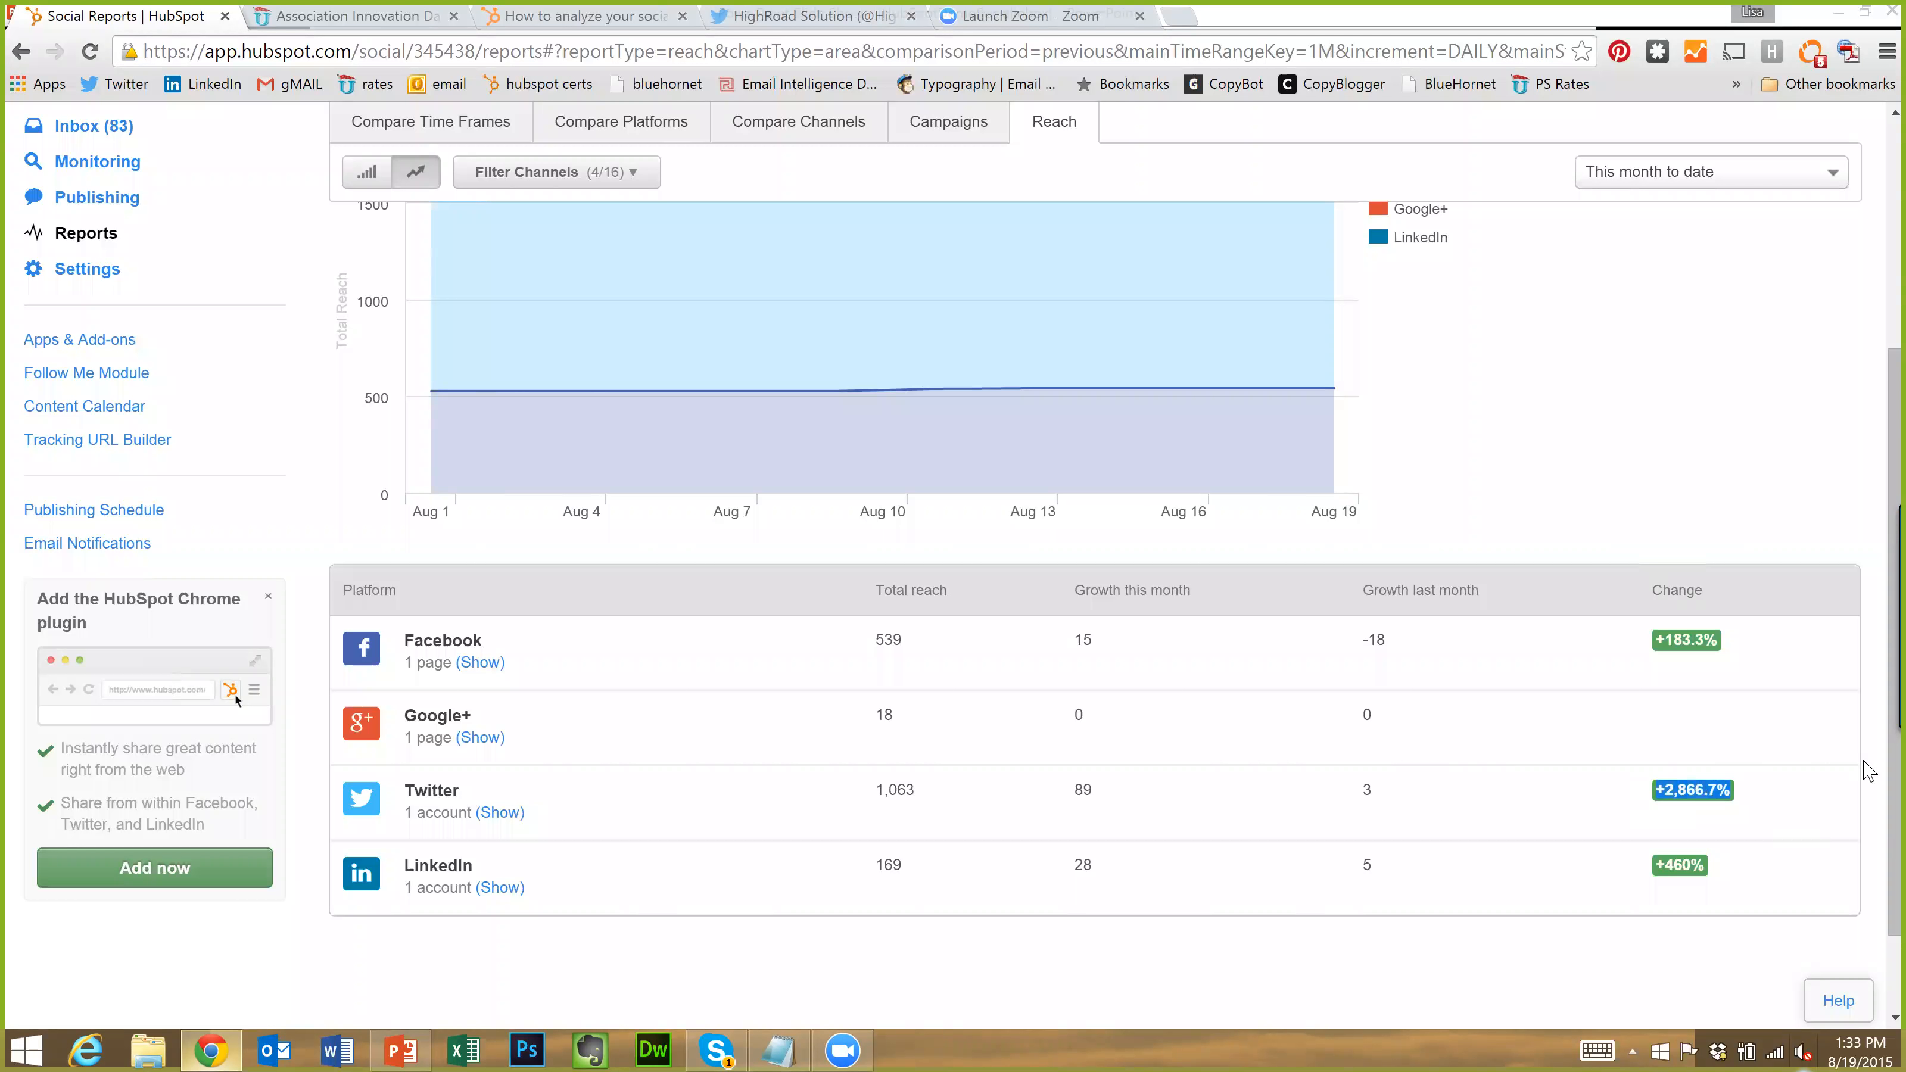
left_click(1765, 799)
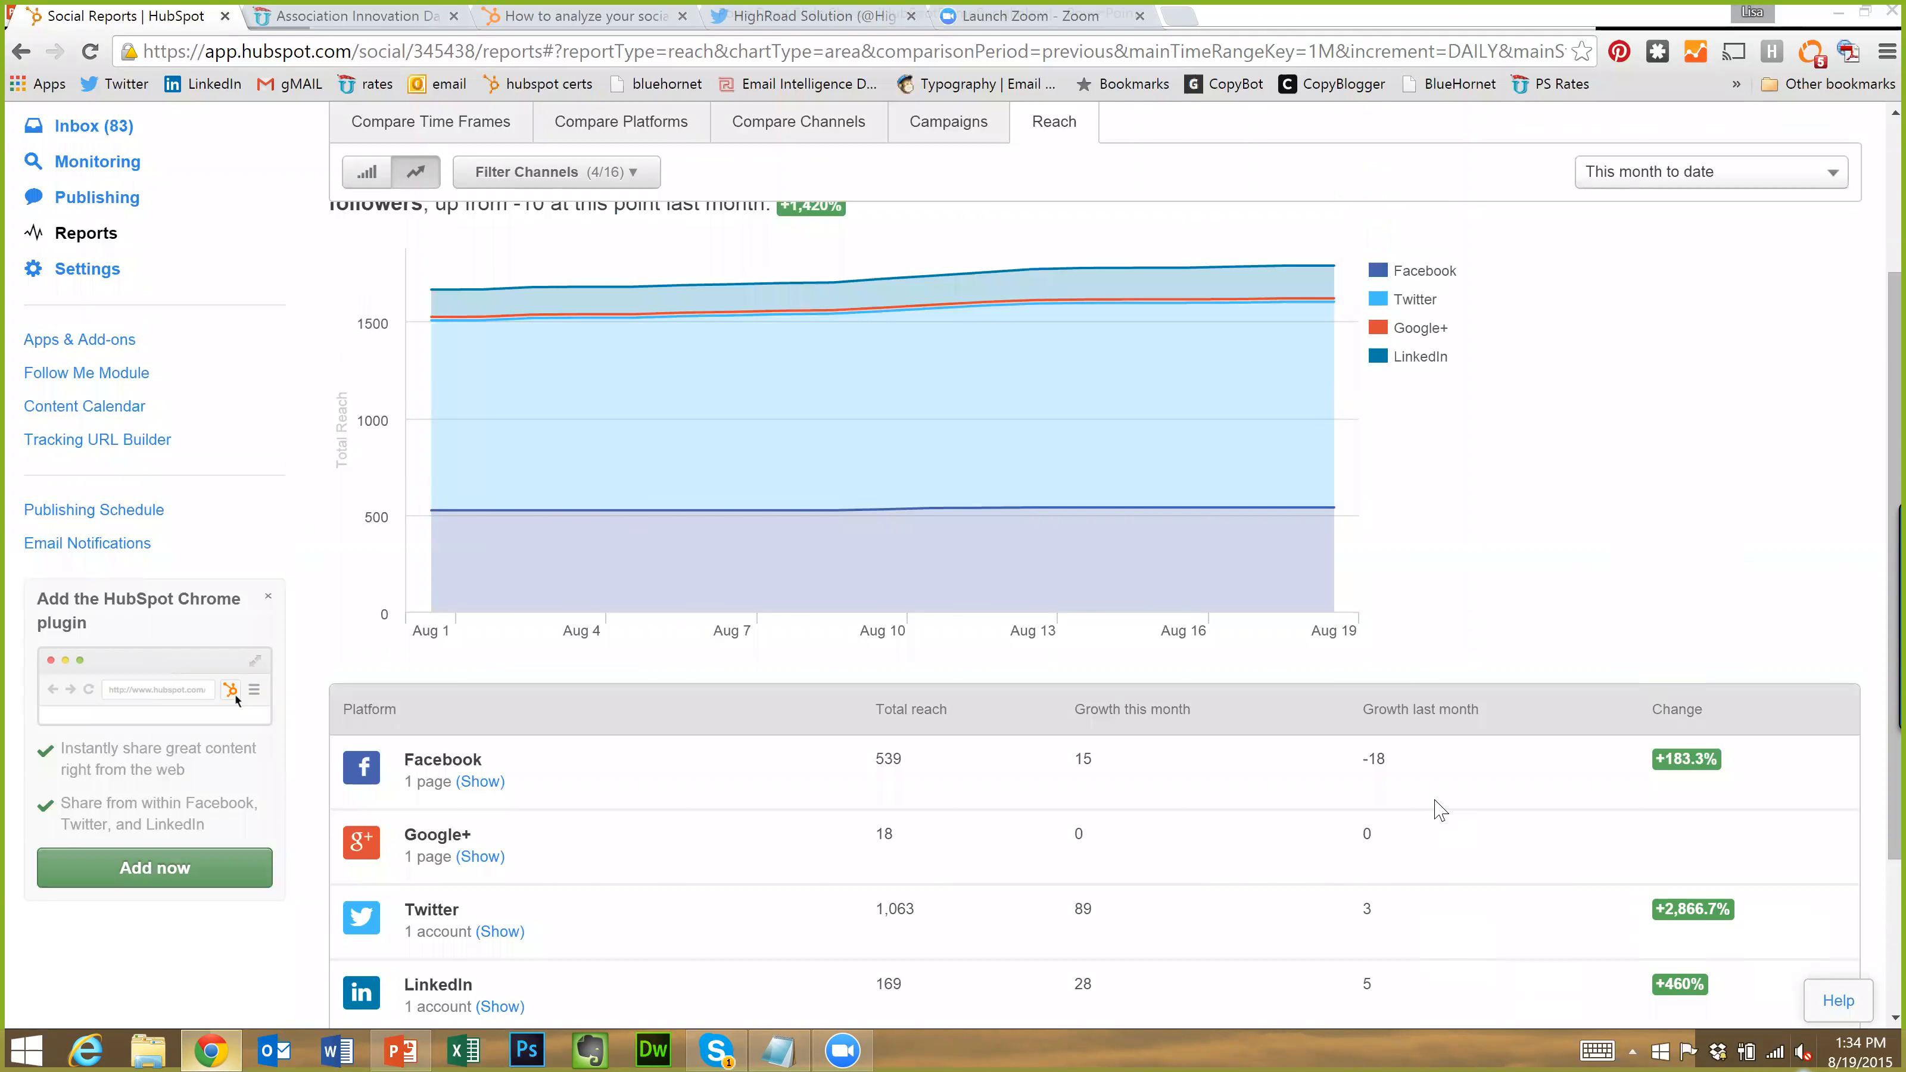
scroll(750, 428, "up", 3)
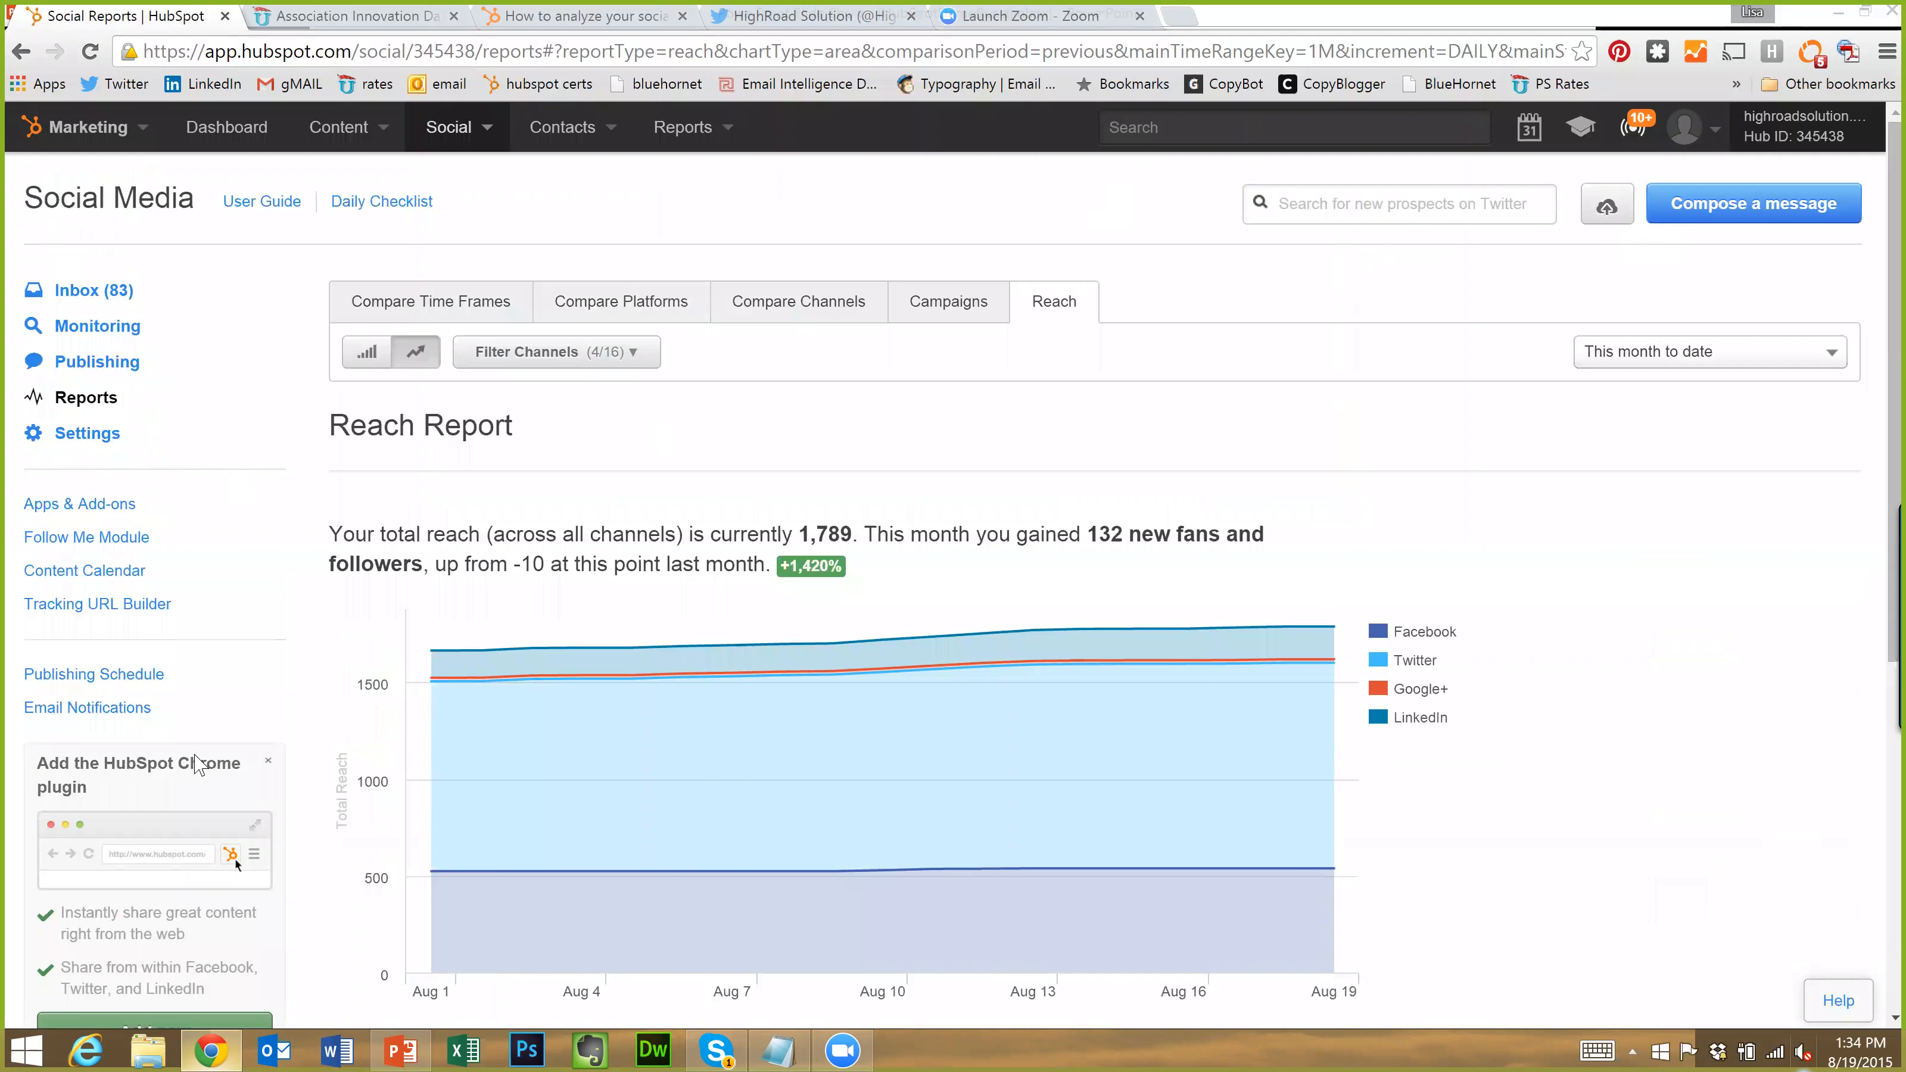
scroll(514, 660, "down", 1)
scroll(450, 525, "up", 1)
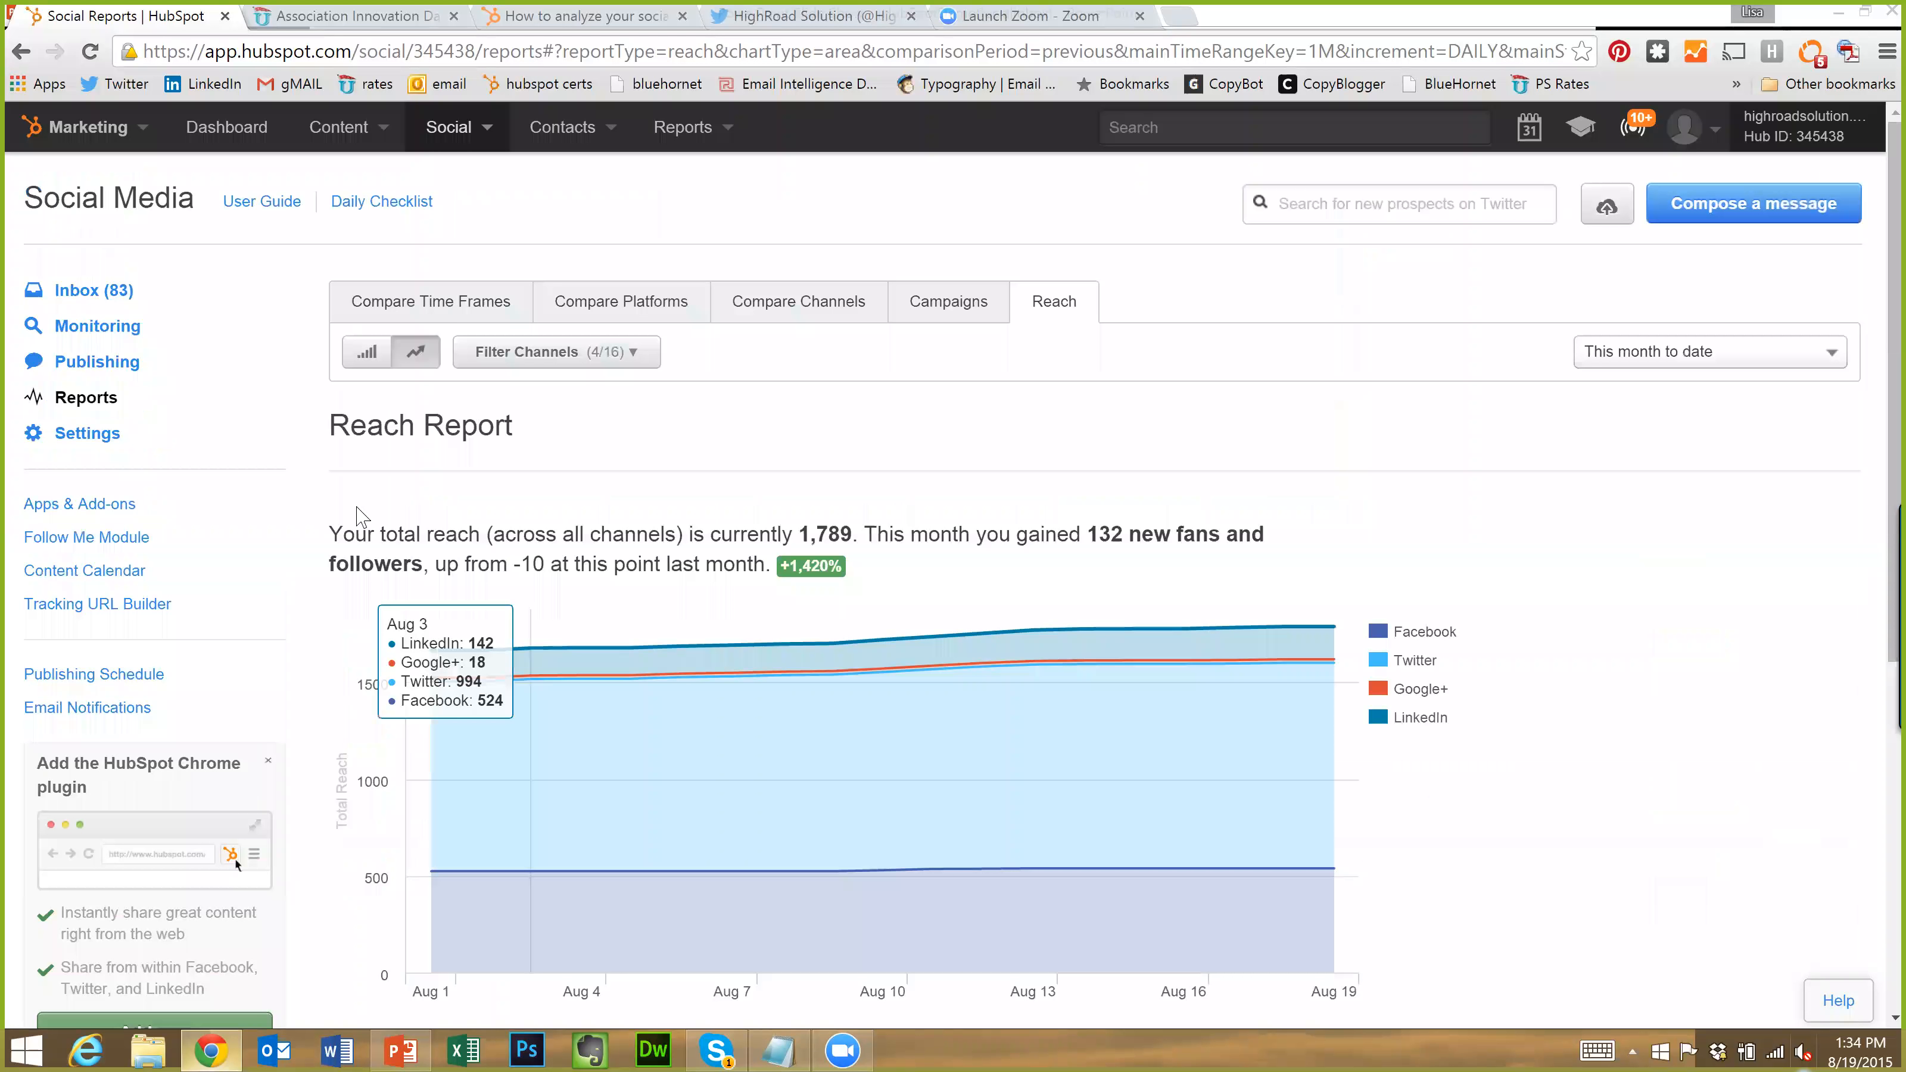
Open the Social Media User Guide and look through its table of contents
left_click(260, 203)
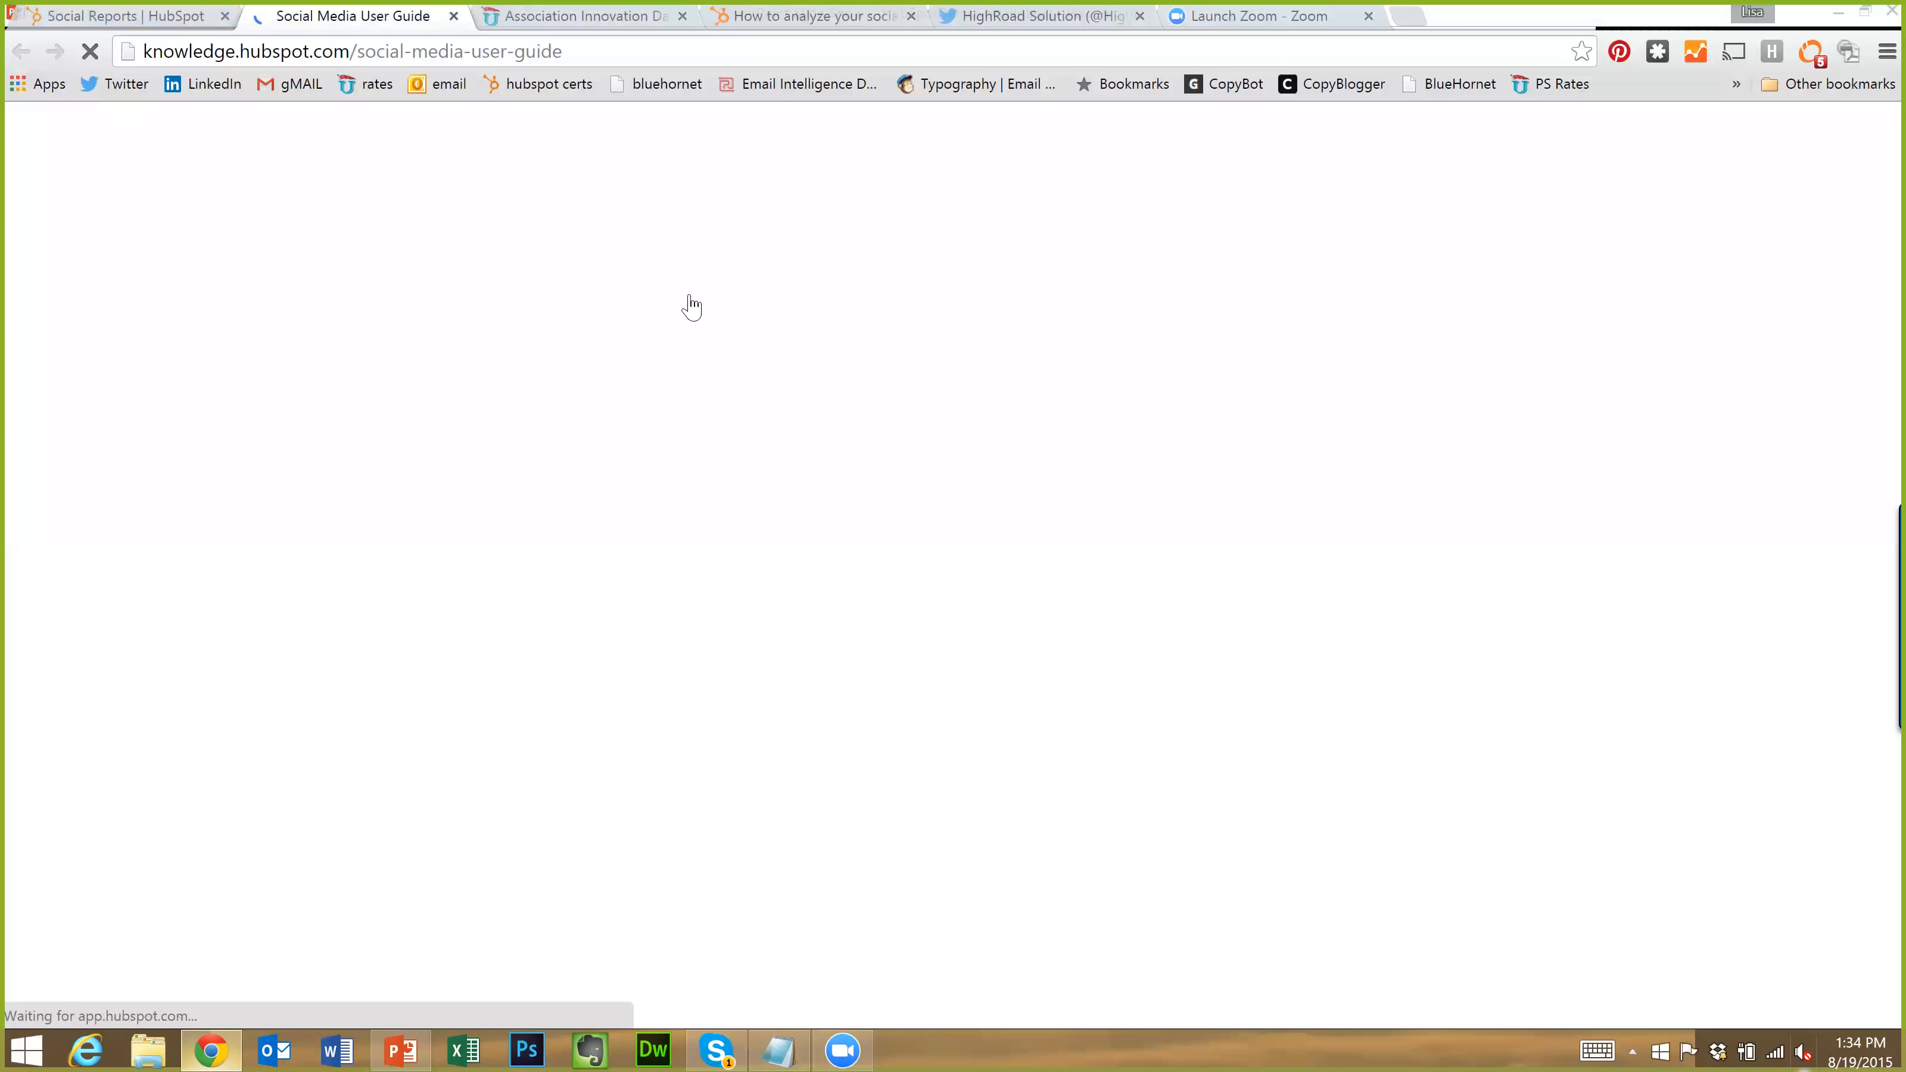
scroll(893, 721, "down", 5)
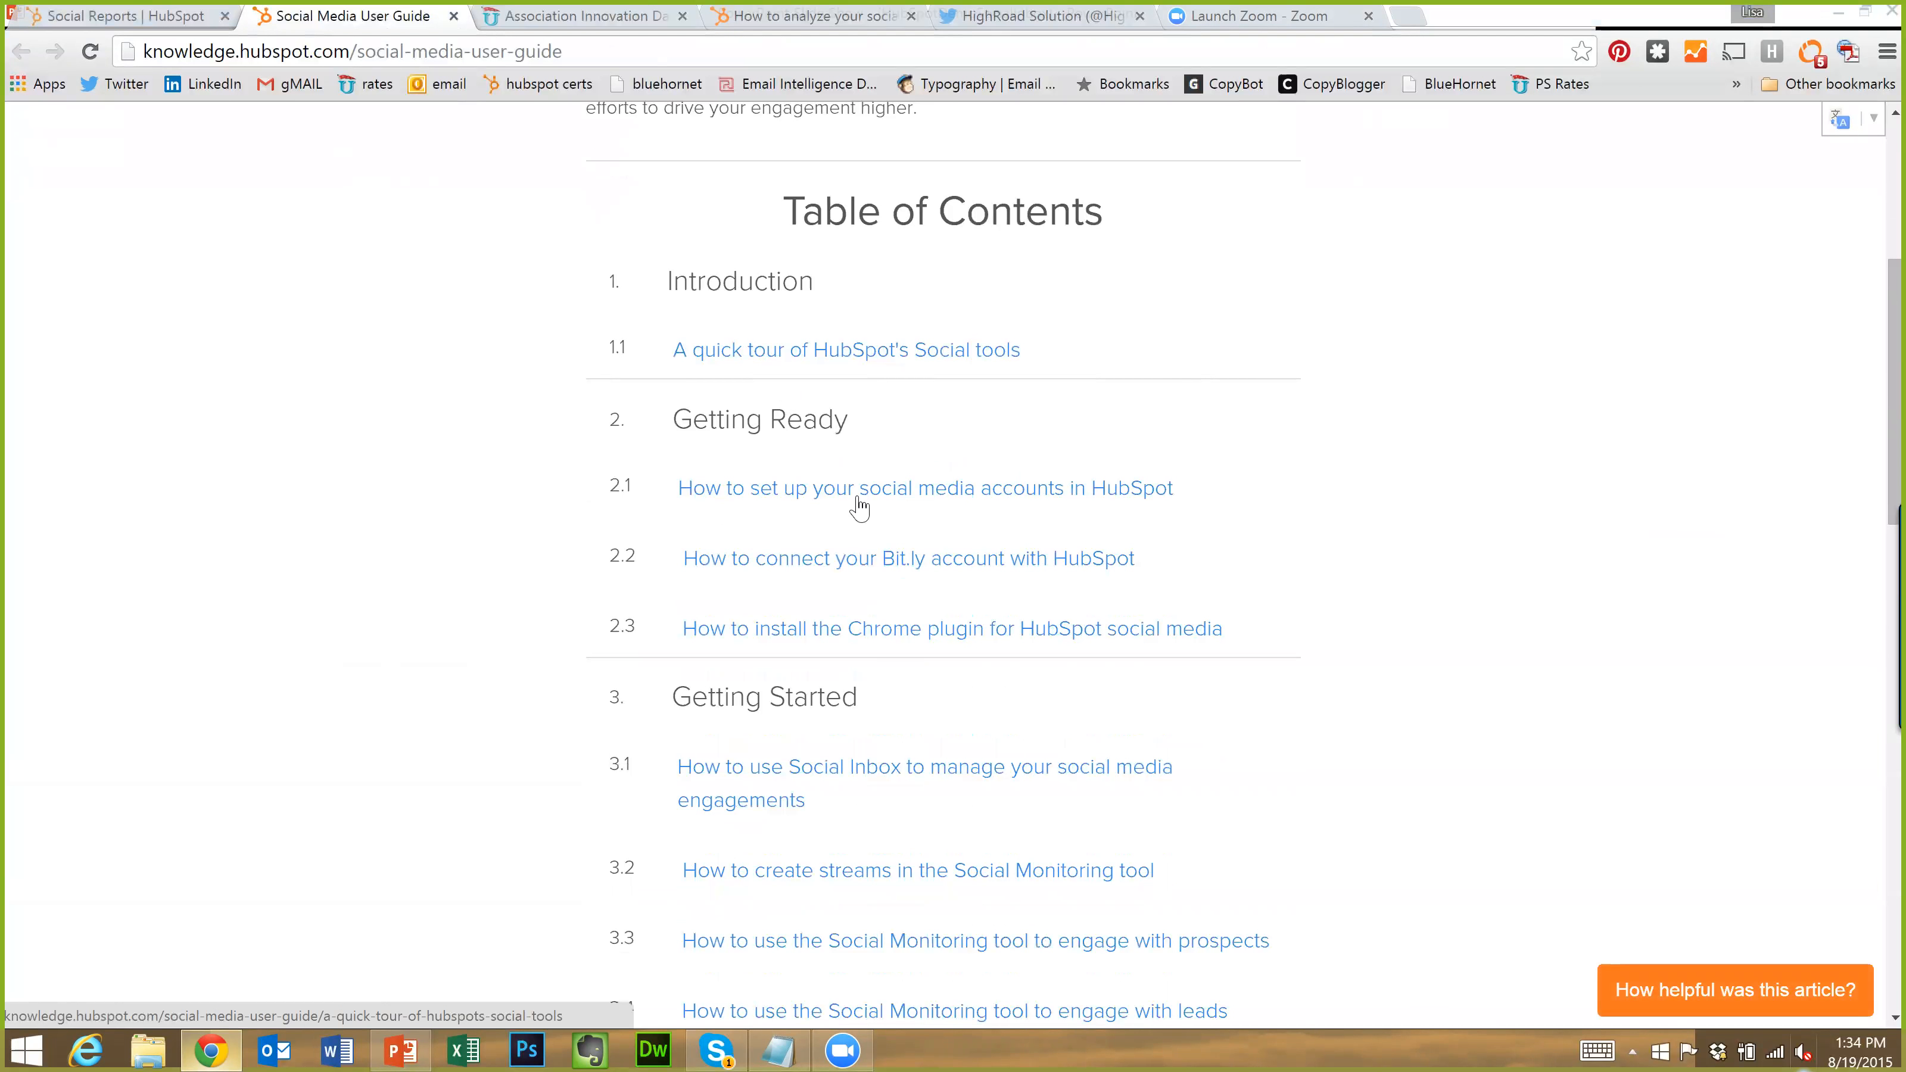
scroll(829, 670, "down", 15)
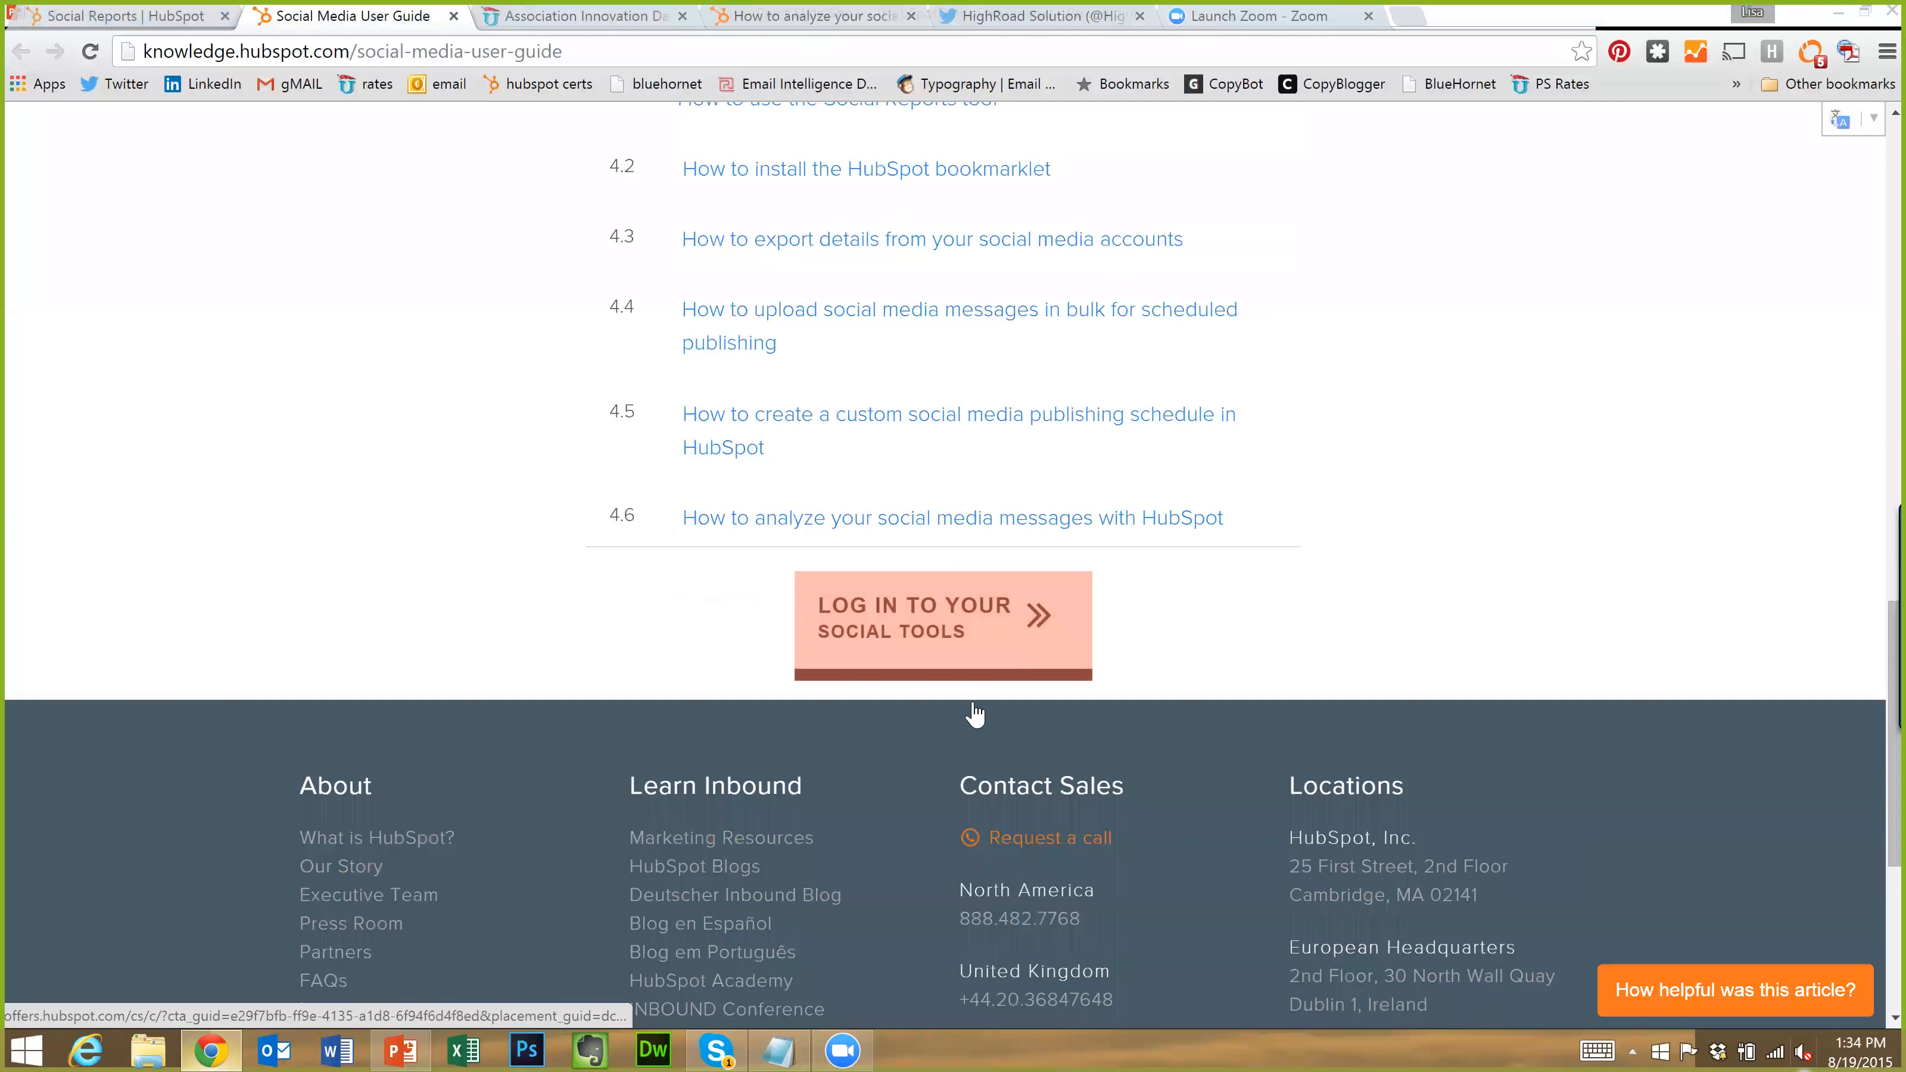
scroll(971, 715, "up", 20)
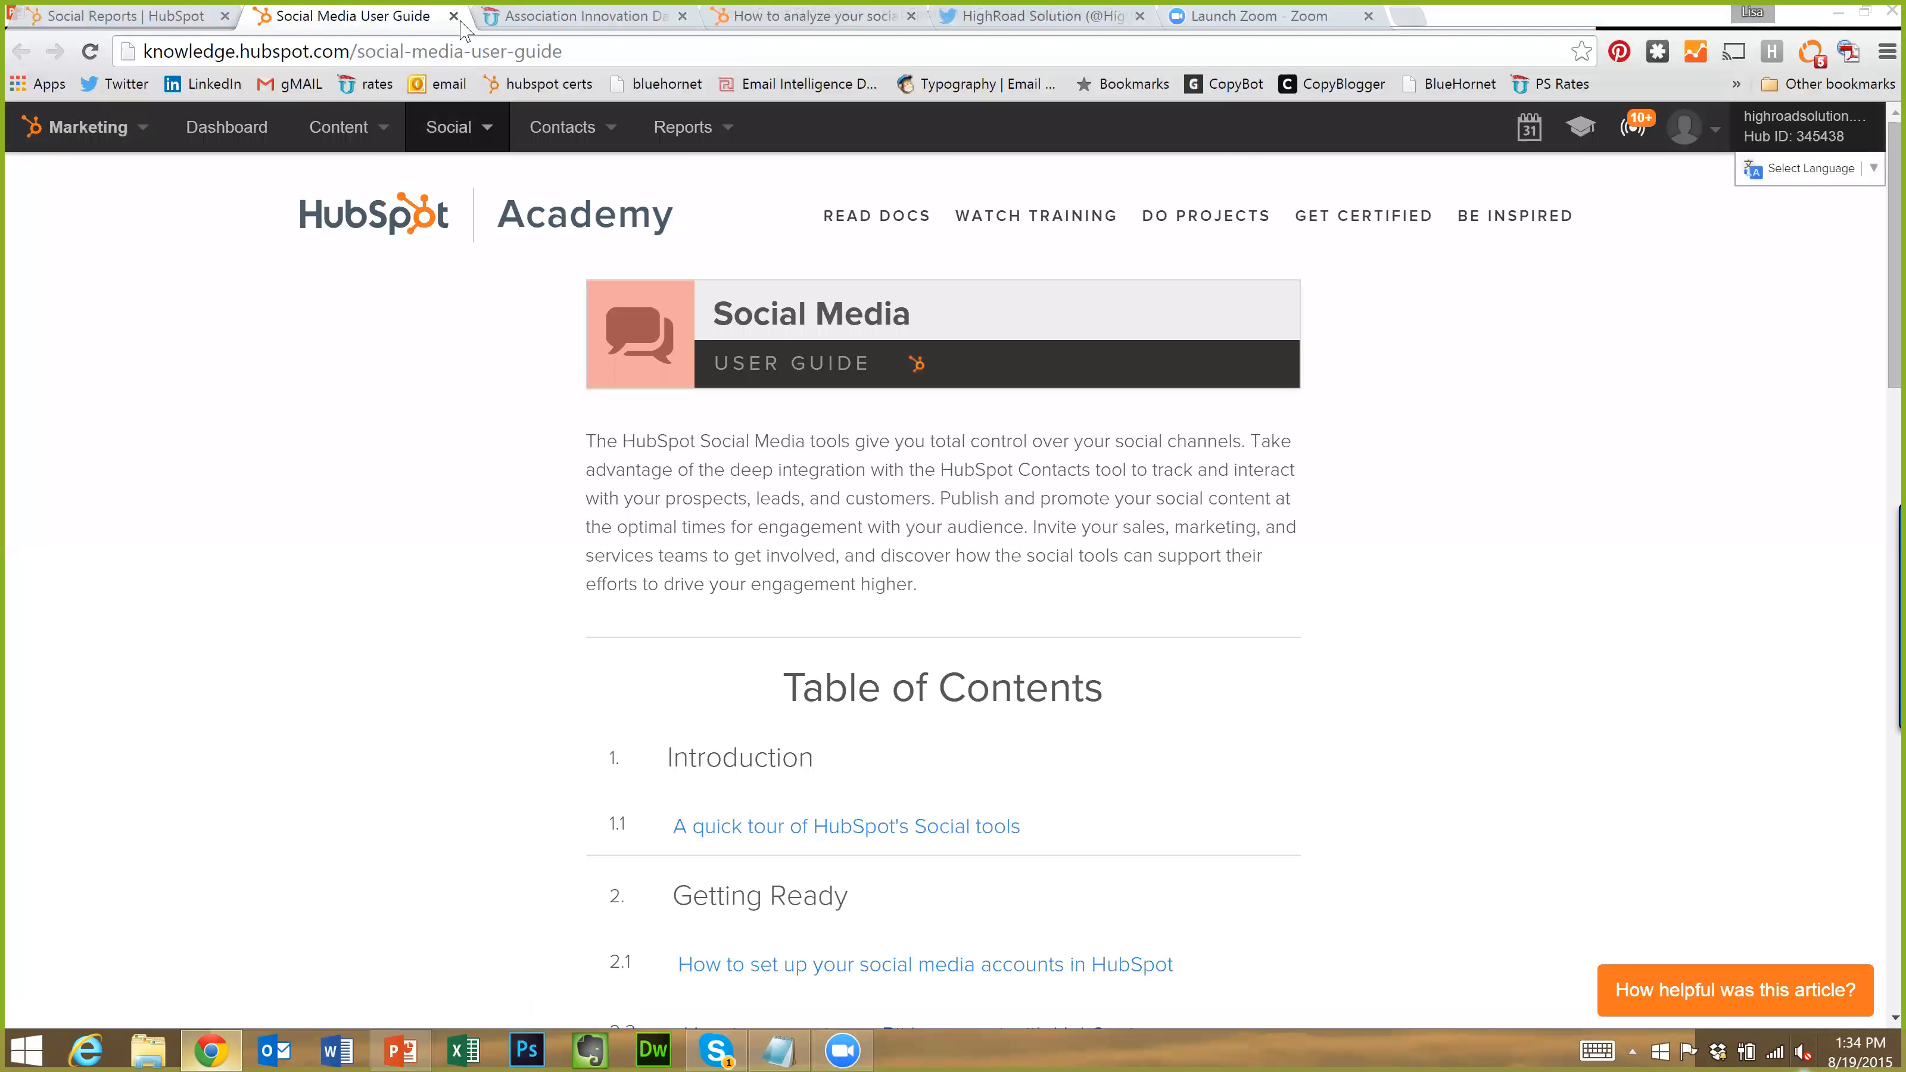
Close the user guide, look through the Daily Checklist's social media game plan, and return to the Reach report
left_click(453, 15)
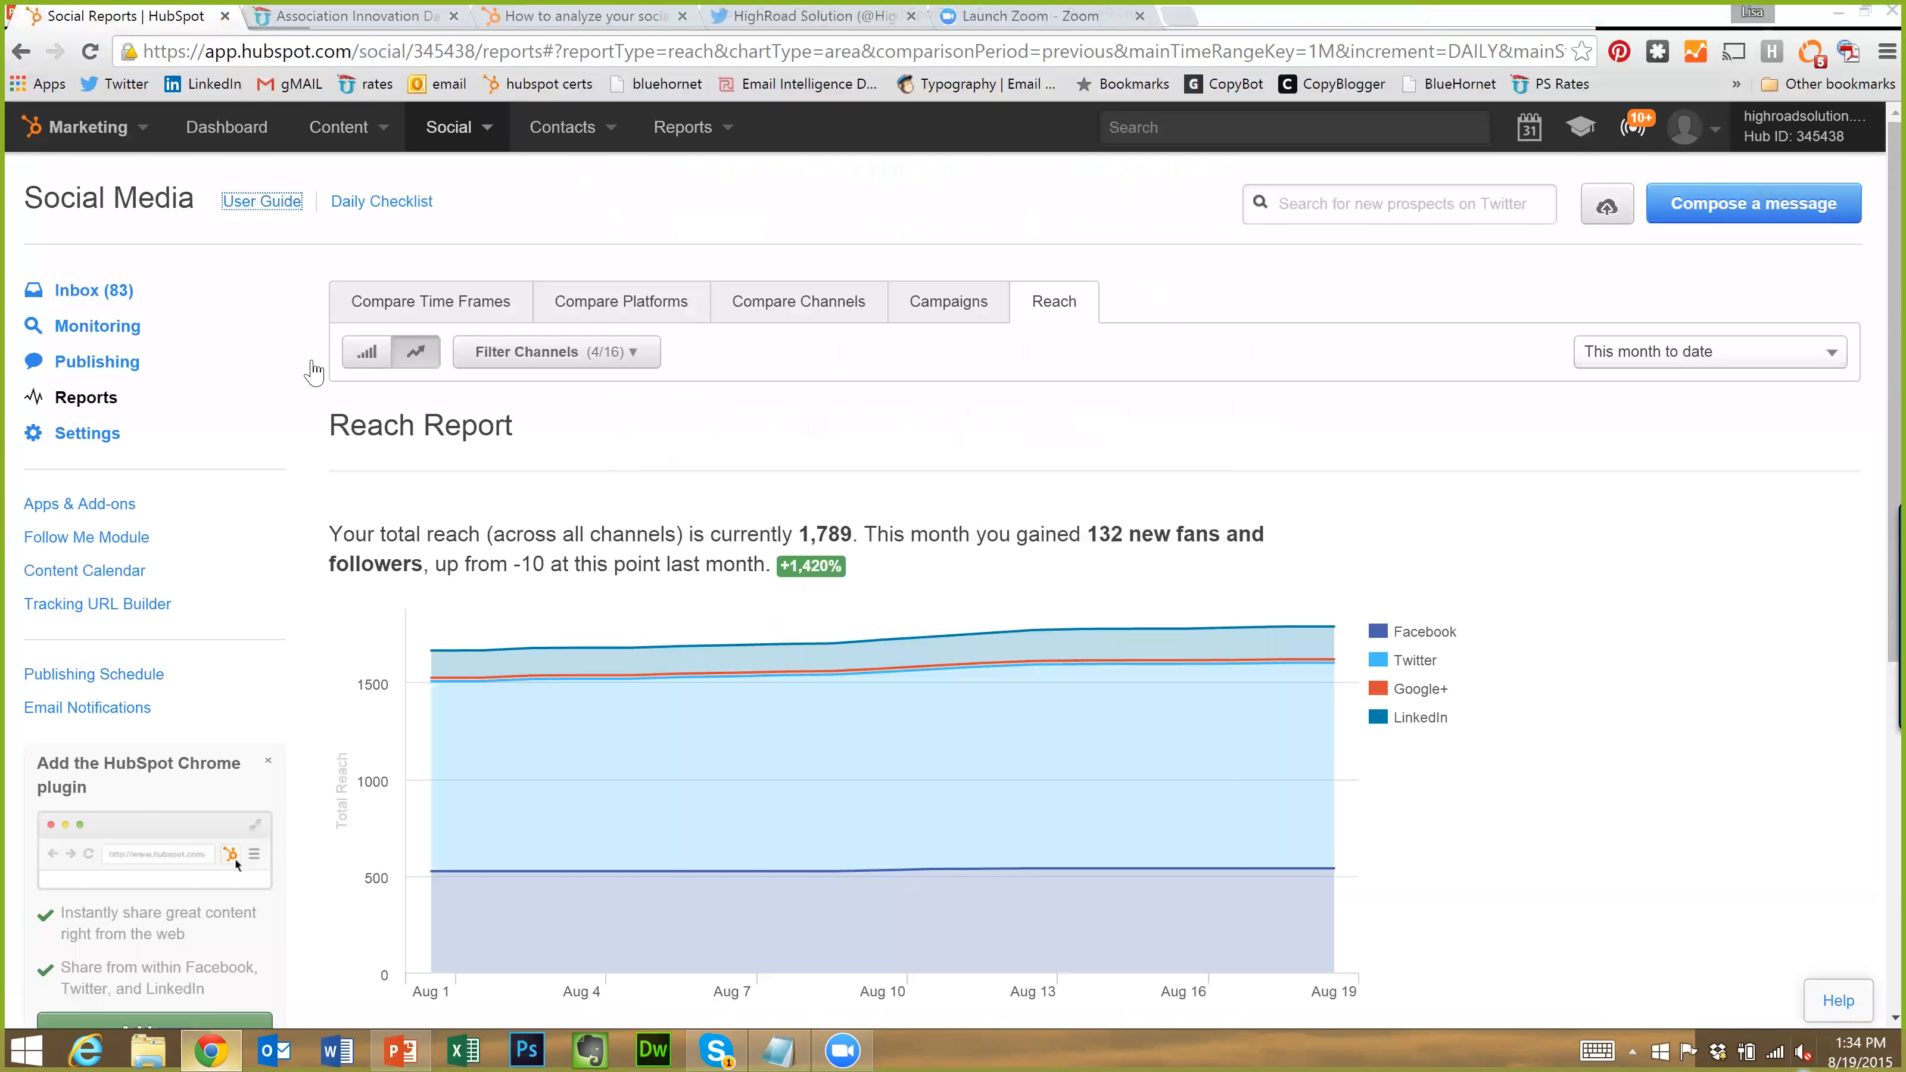
left_click(368, 204)
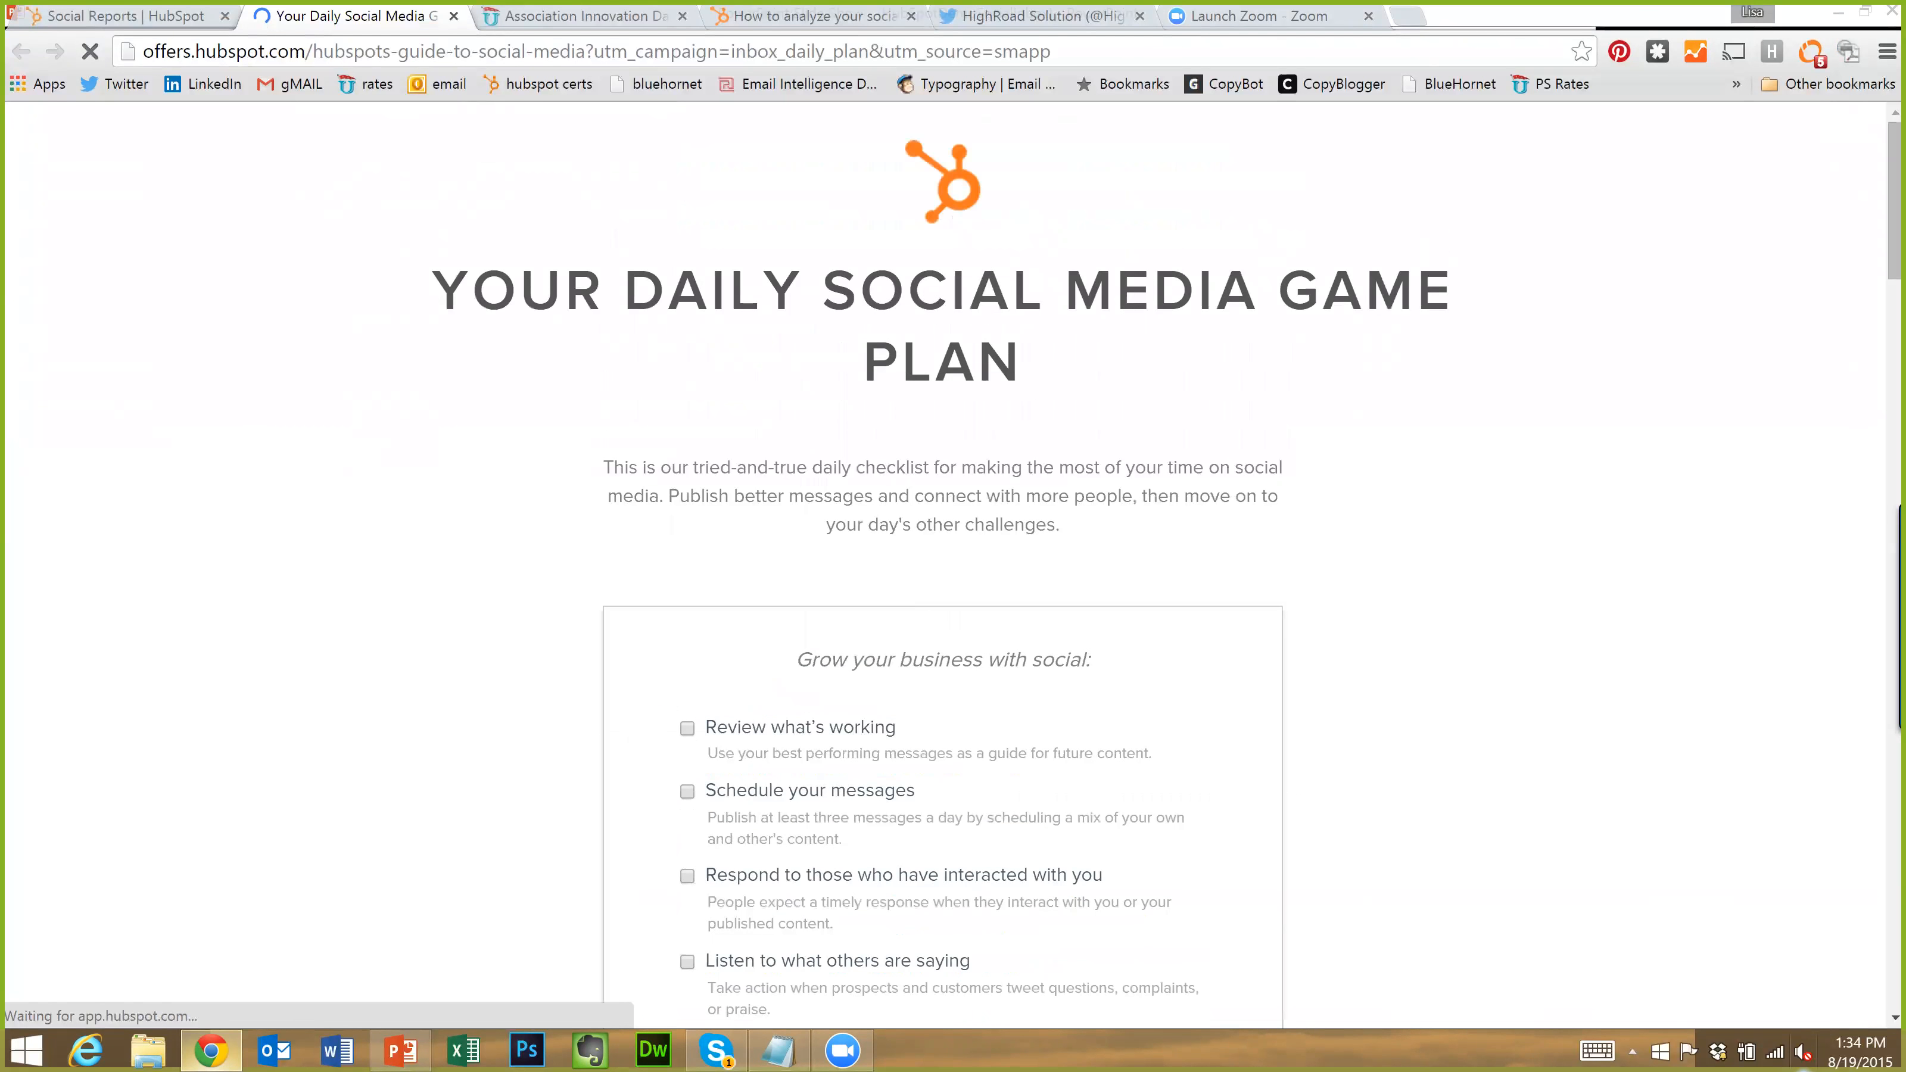
scroll(1068, 626, "down", 3)
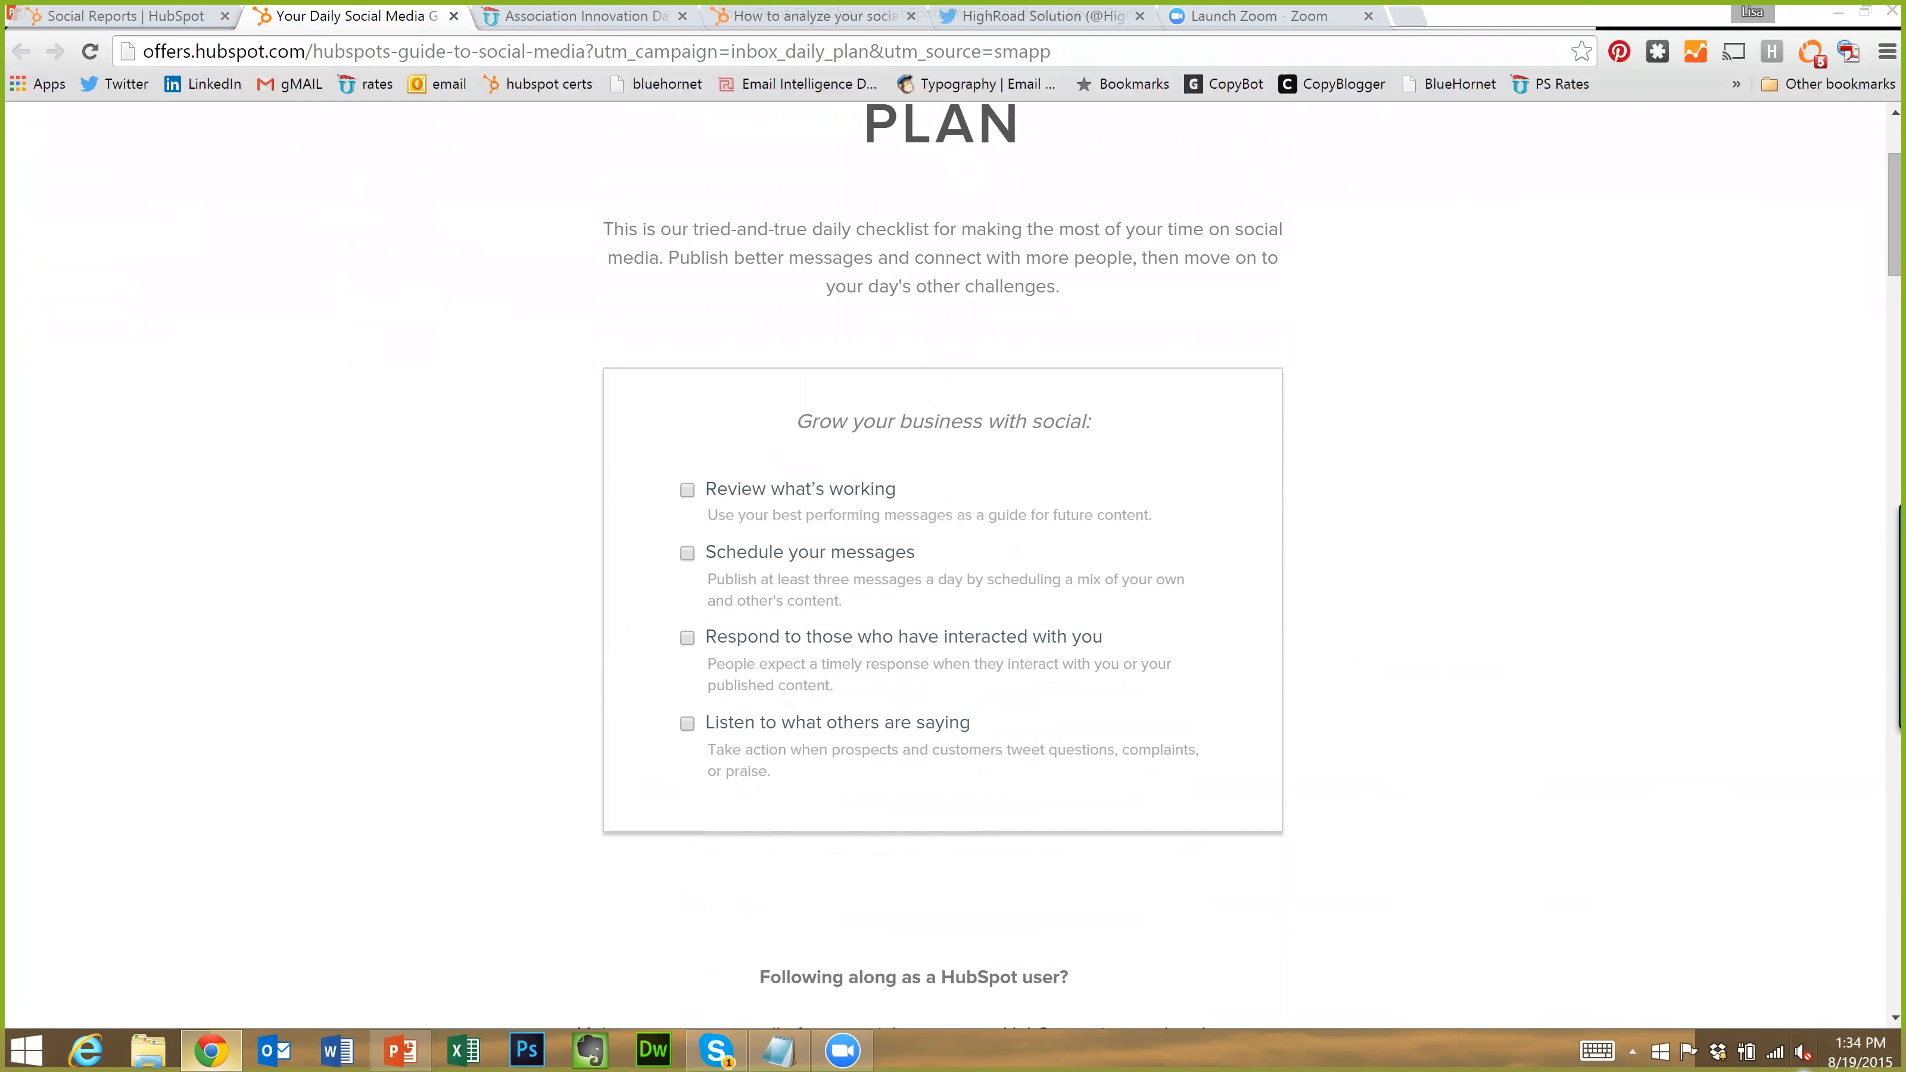
scroll(967, 727, "up", 3)
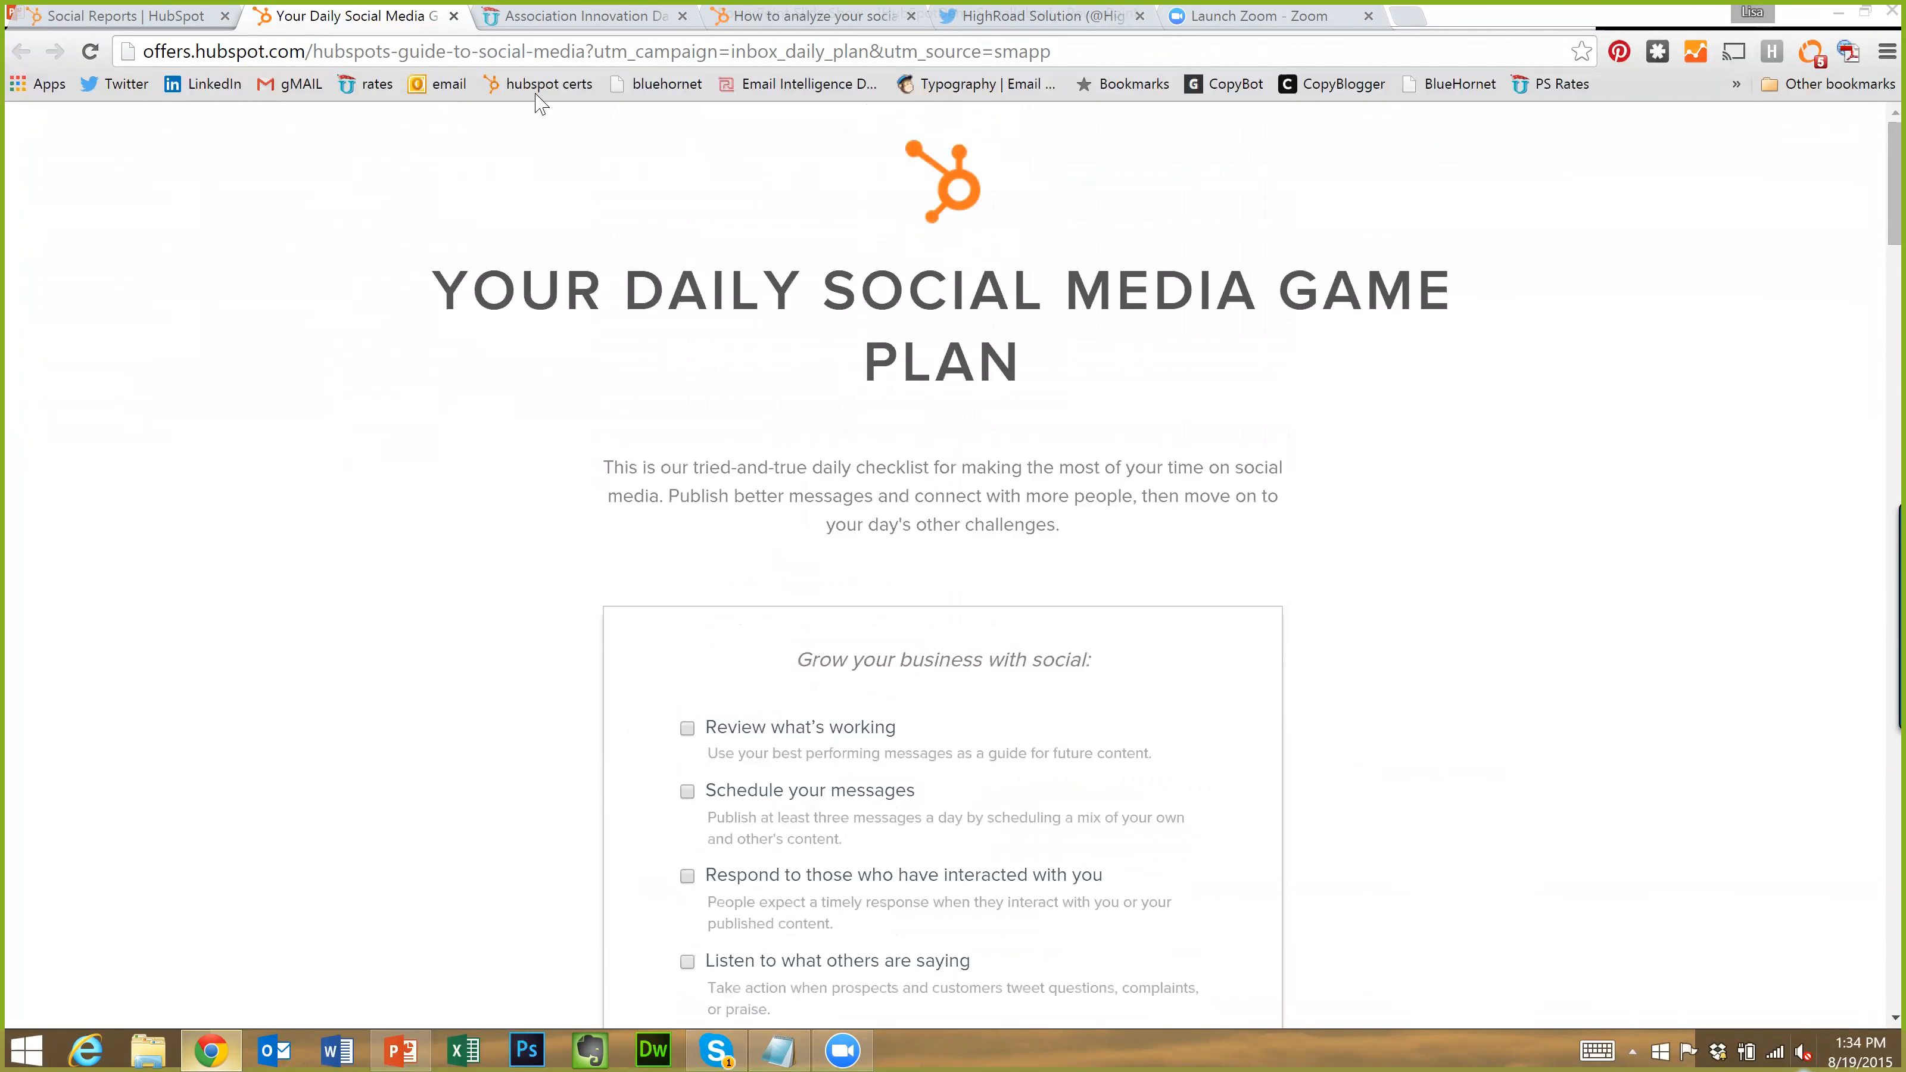
left_click(454, 16)
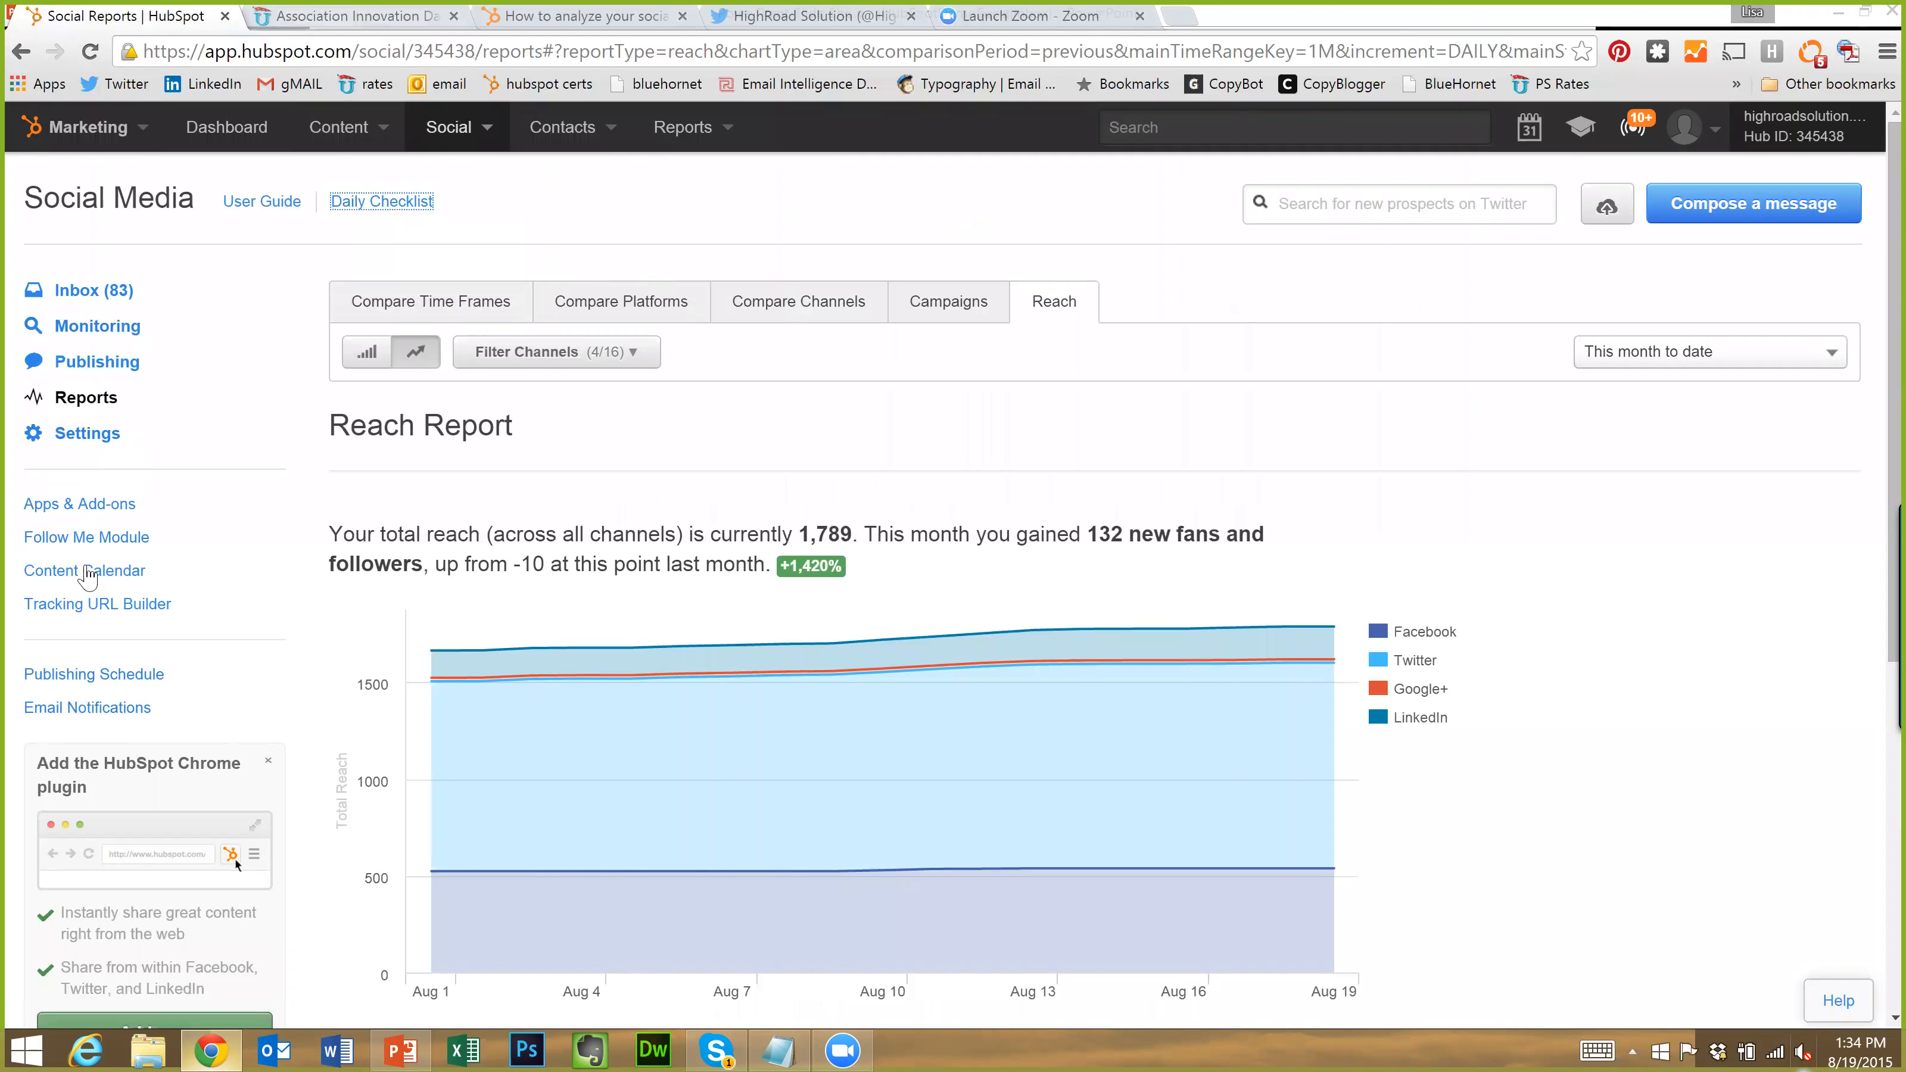
Open the social media settings and view the connected accounts and the networks available for connecting another account
left_click(83, 433)
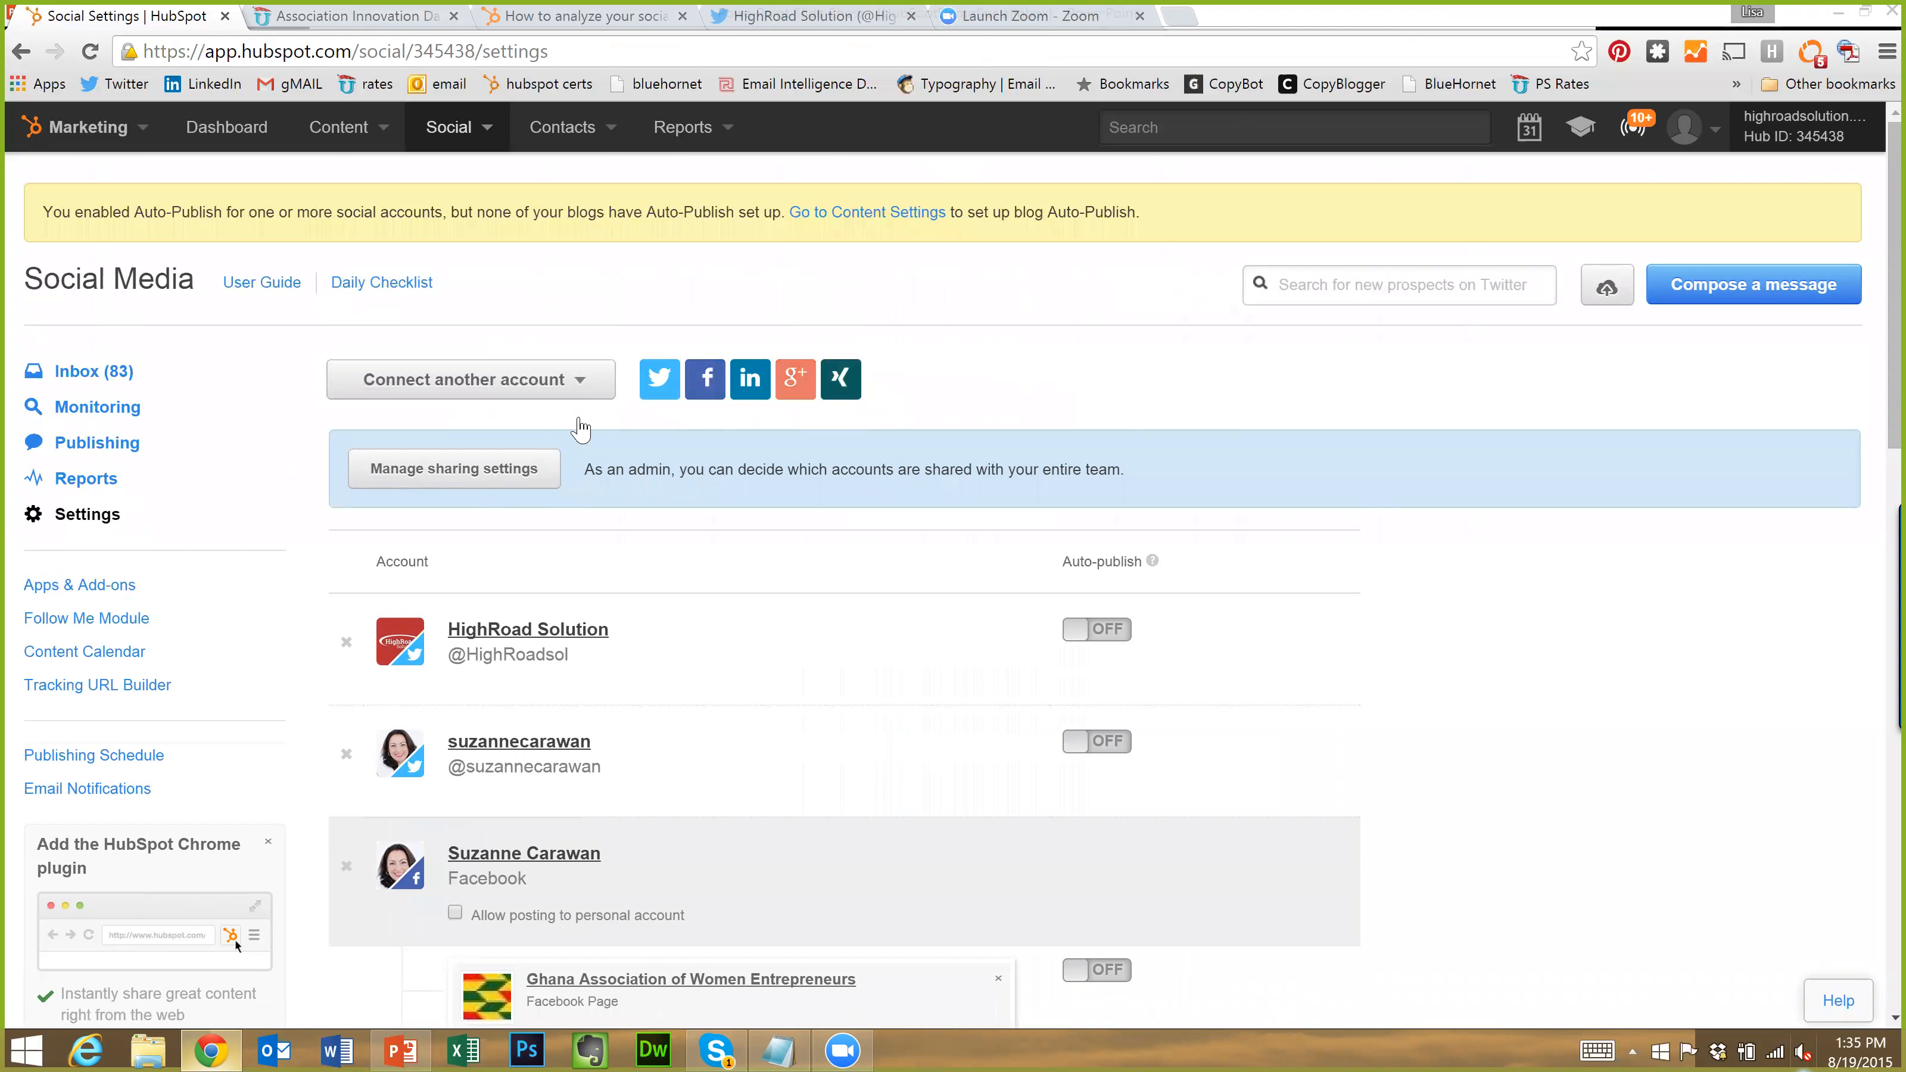
scroll(750, 556, "down", 3)
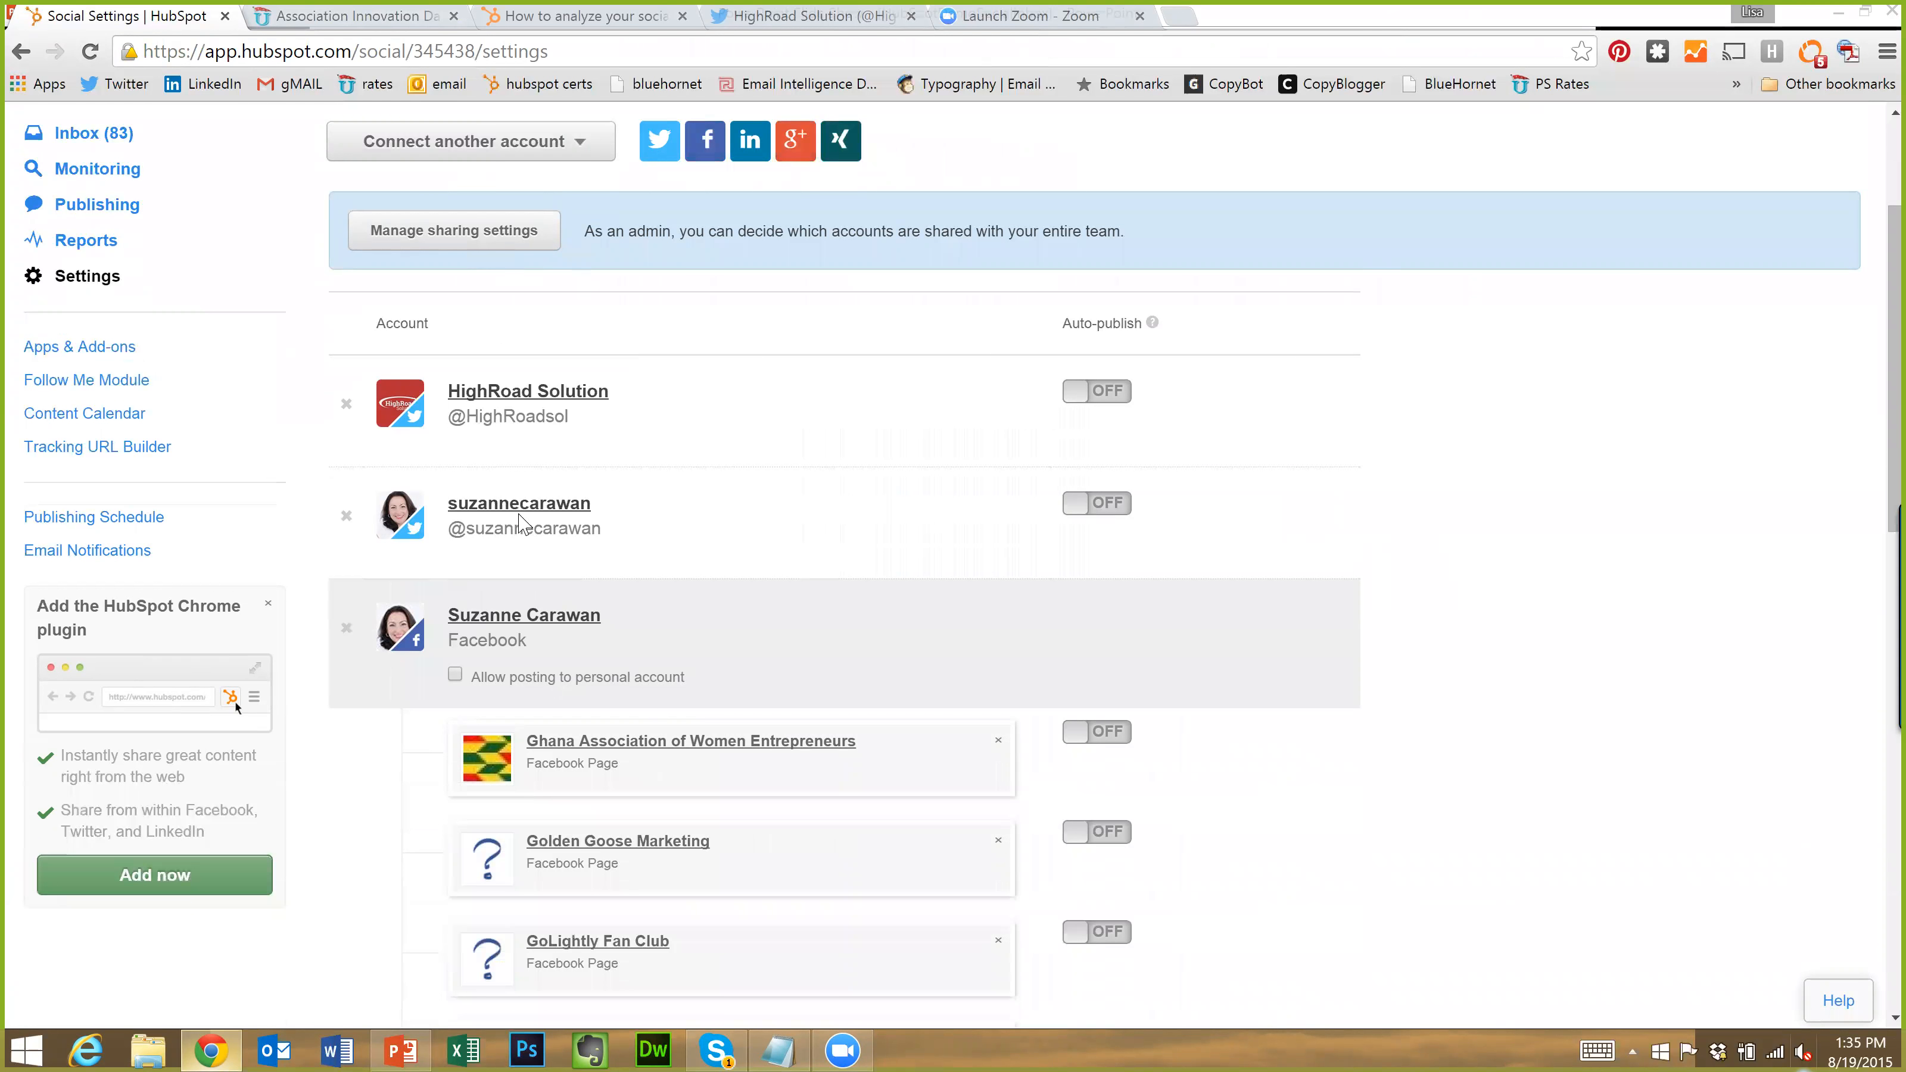
scroll(635, 536, "up", 3)
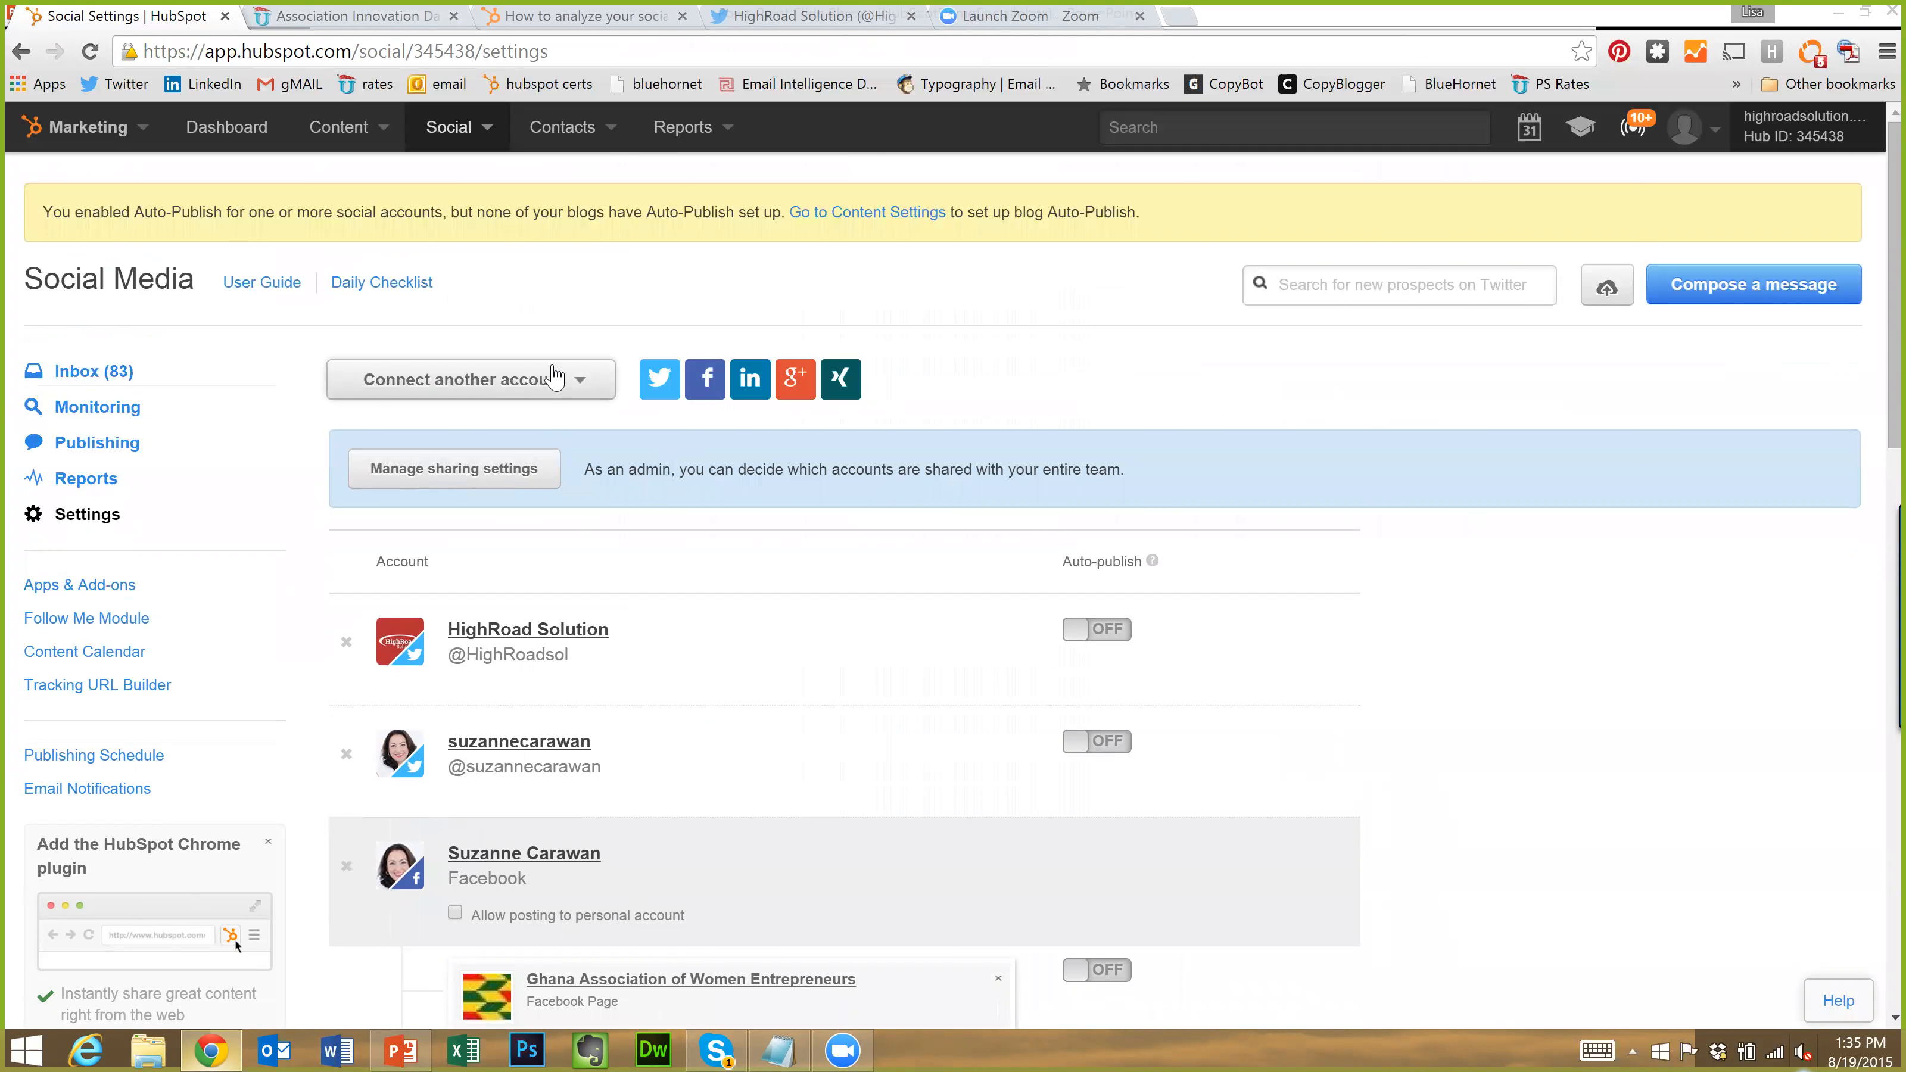
left_click(545, 383)
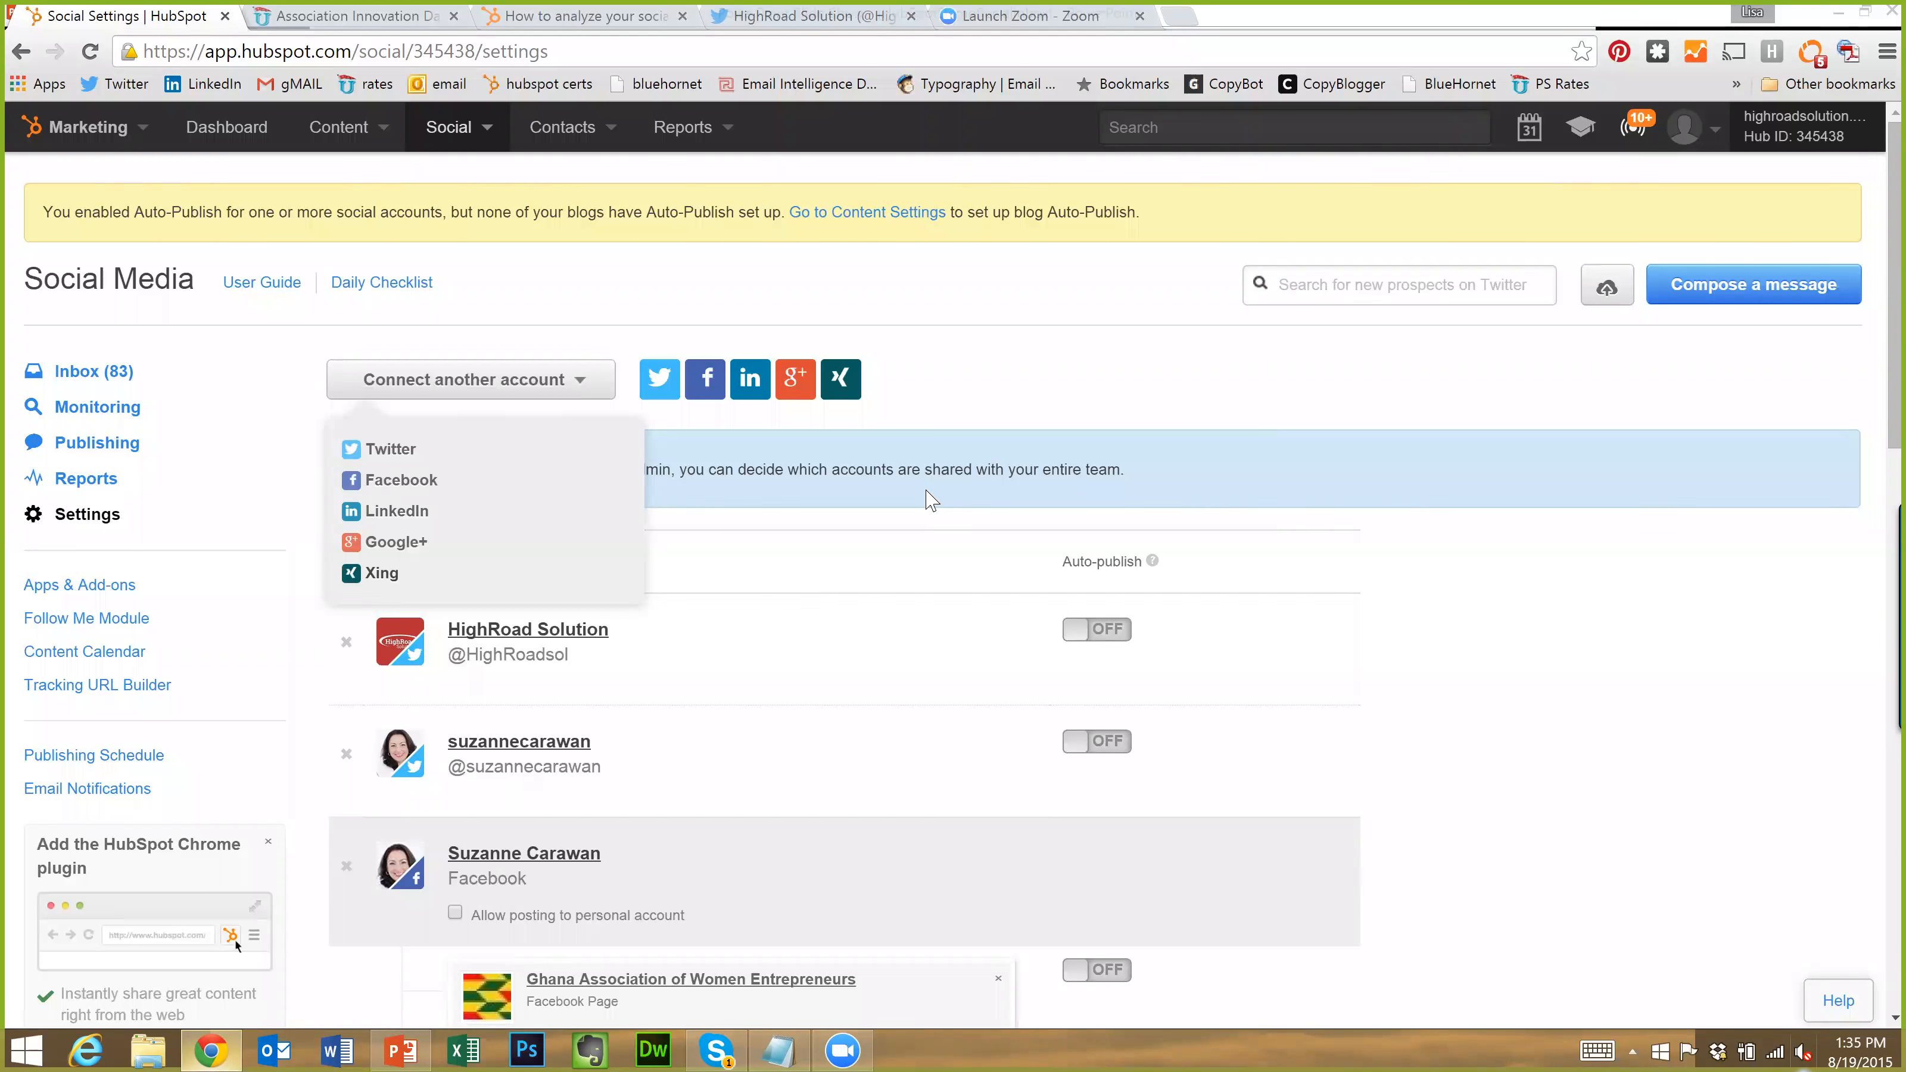
left_click(939, 402)
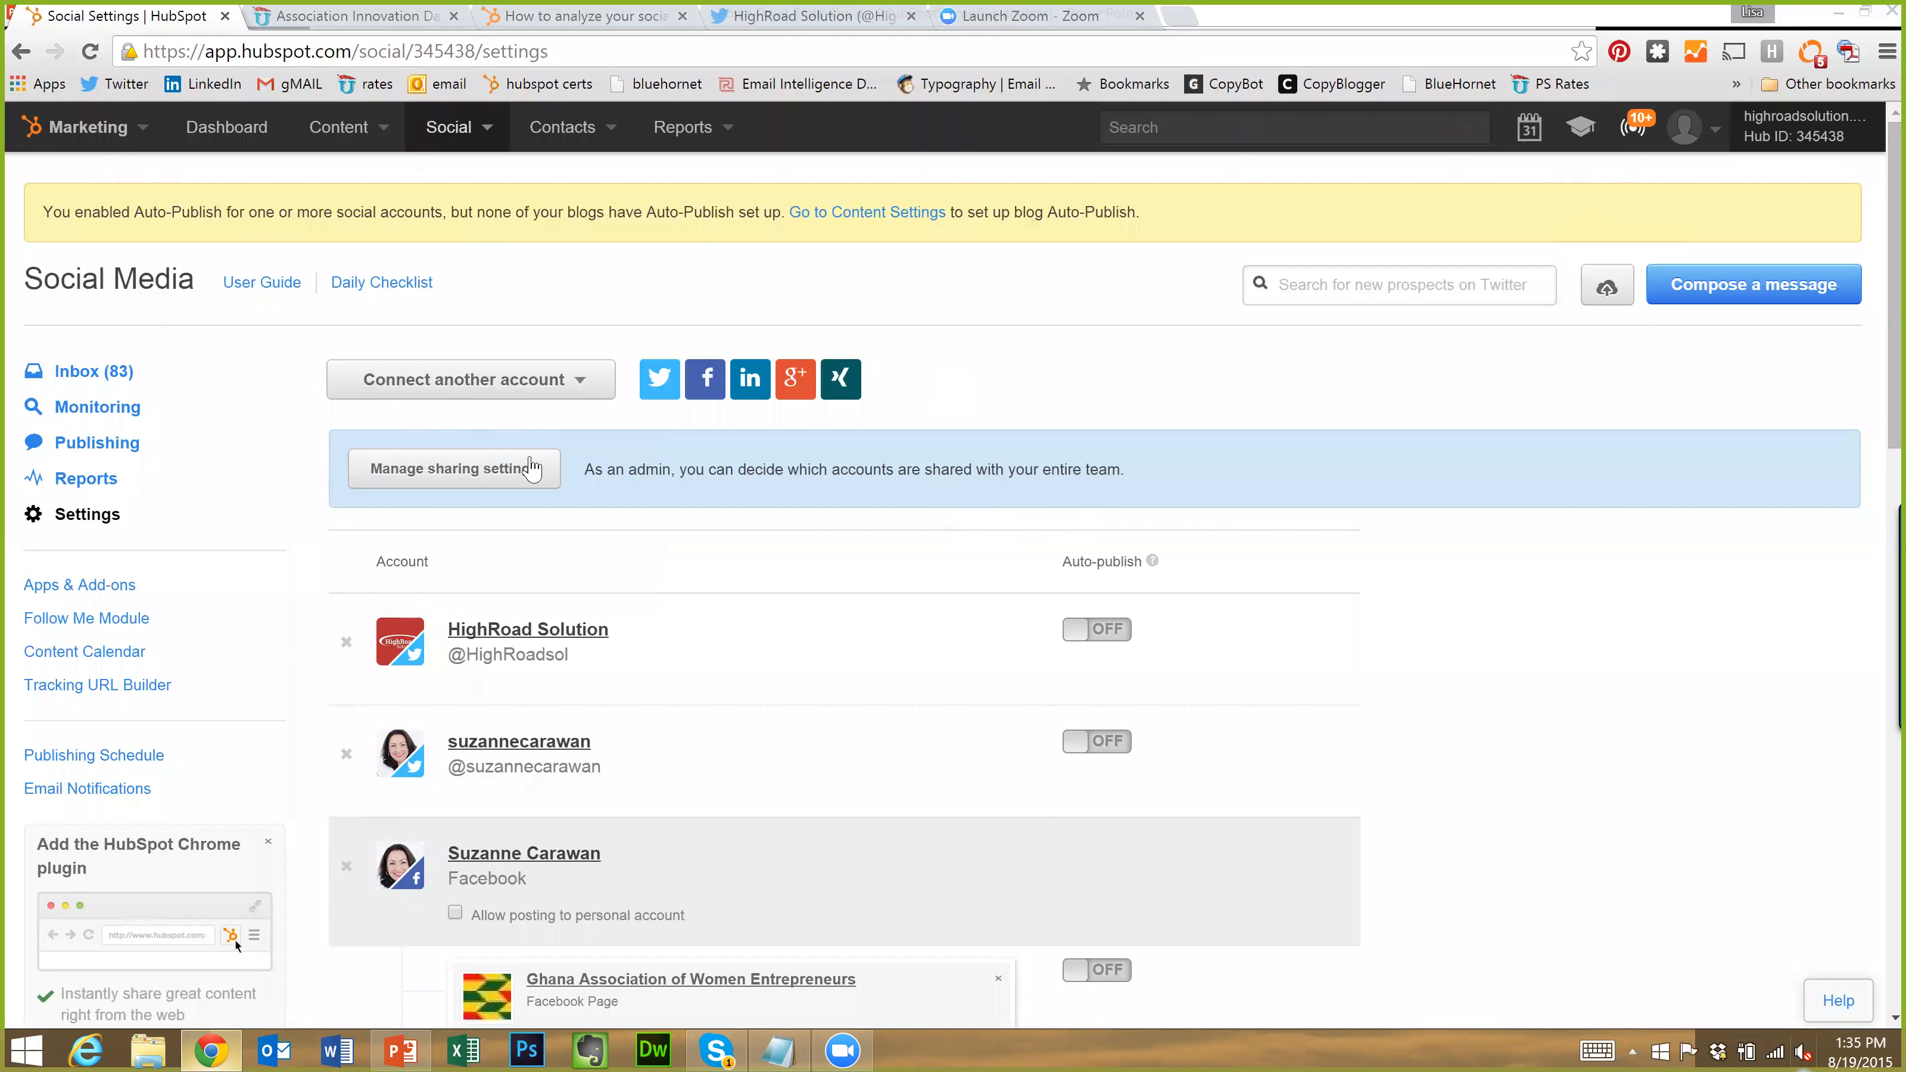
Open the sharing settings, review which accounts are shared with the team, and finish editing
left_click(471, 479)
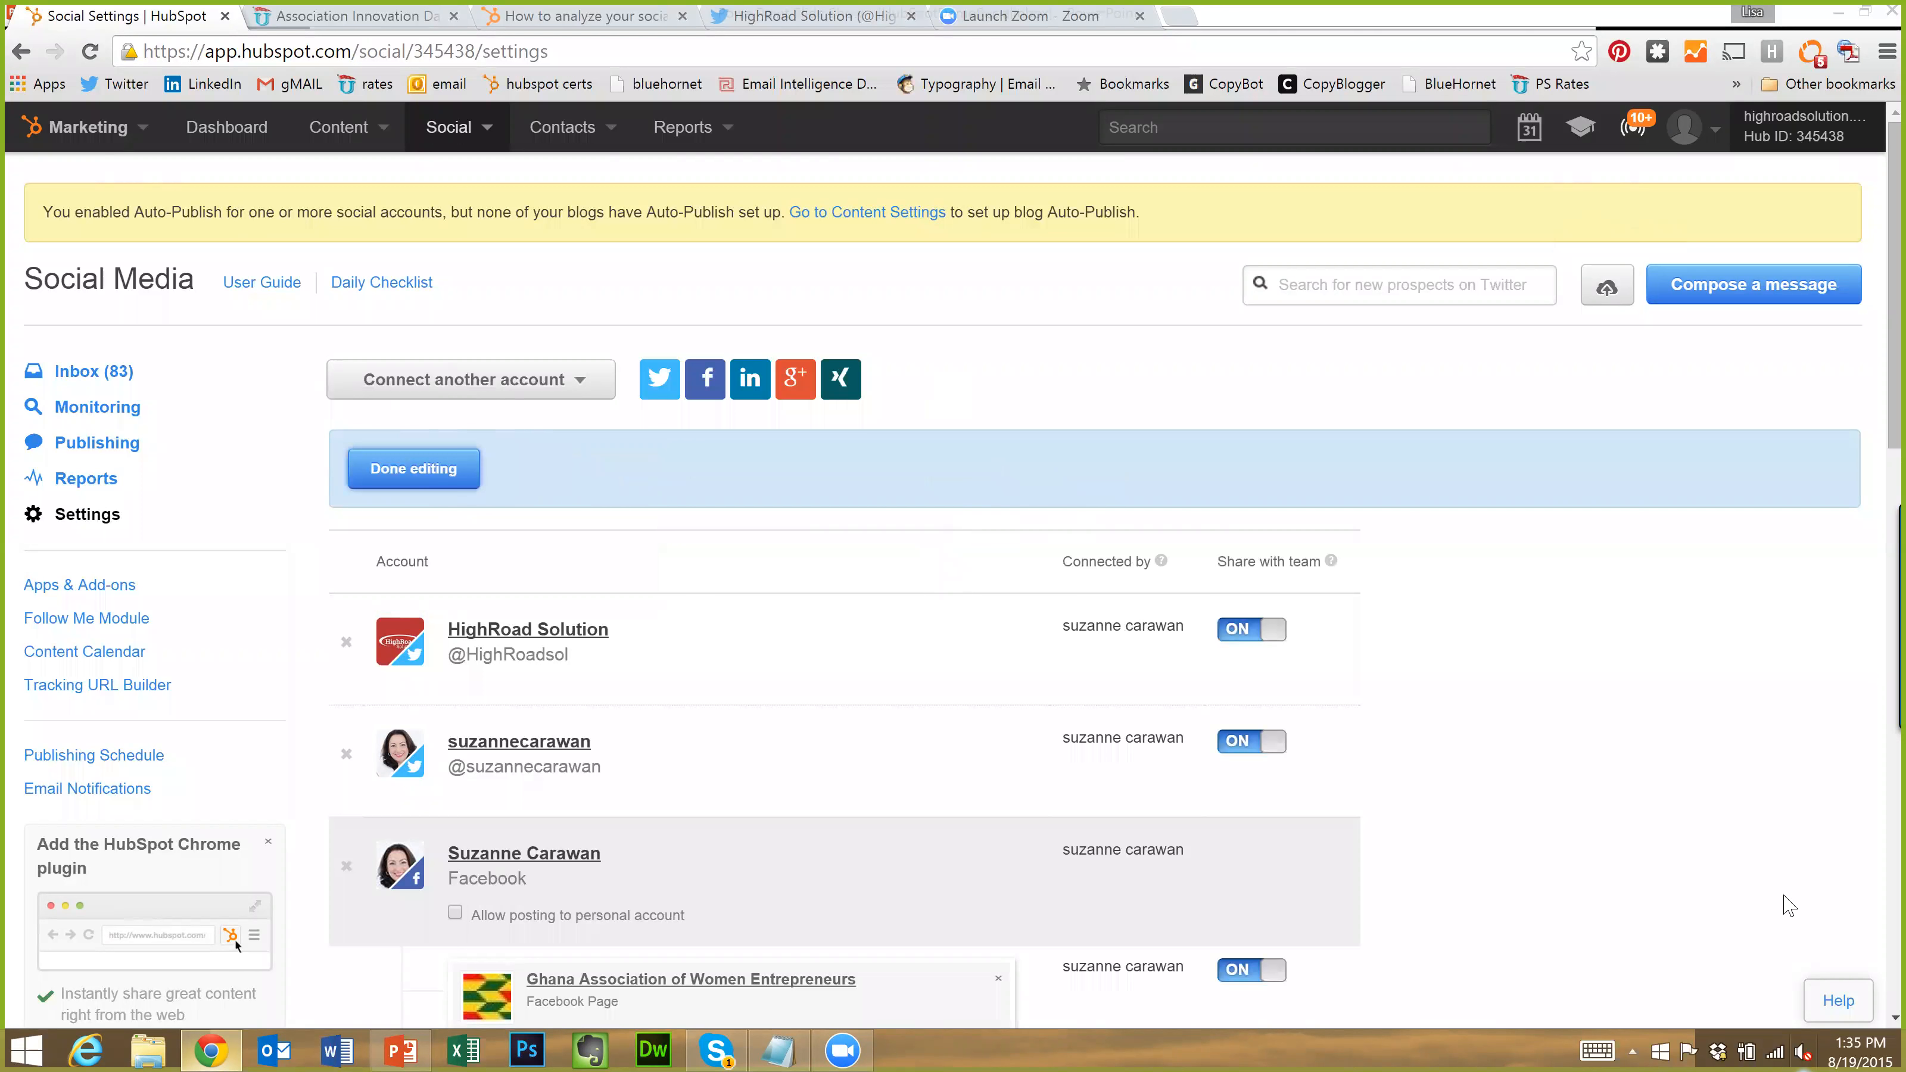
scroll(1294, 357, "down", 3)
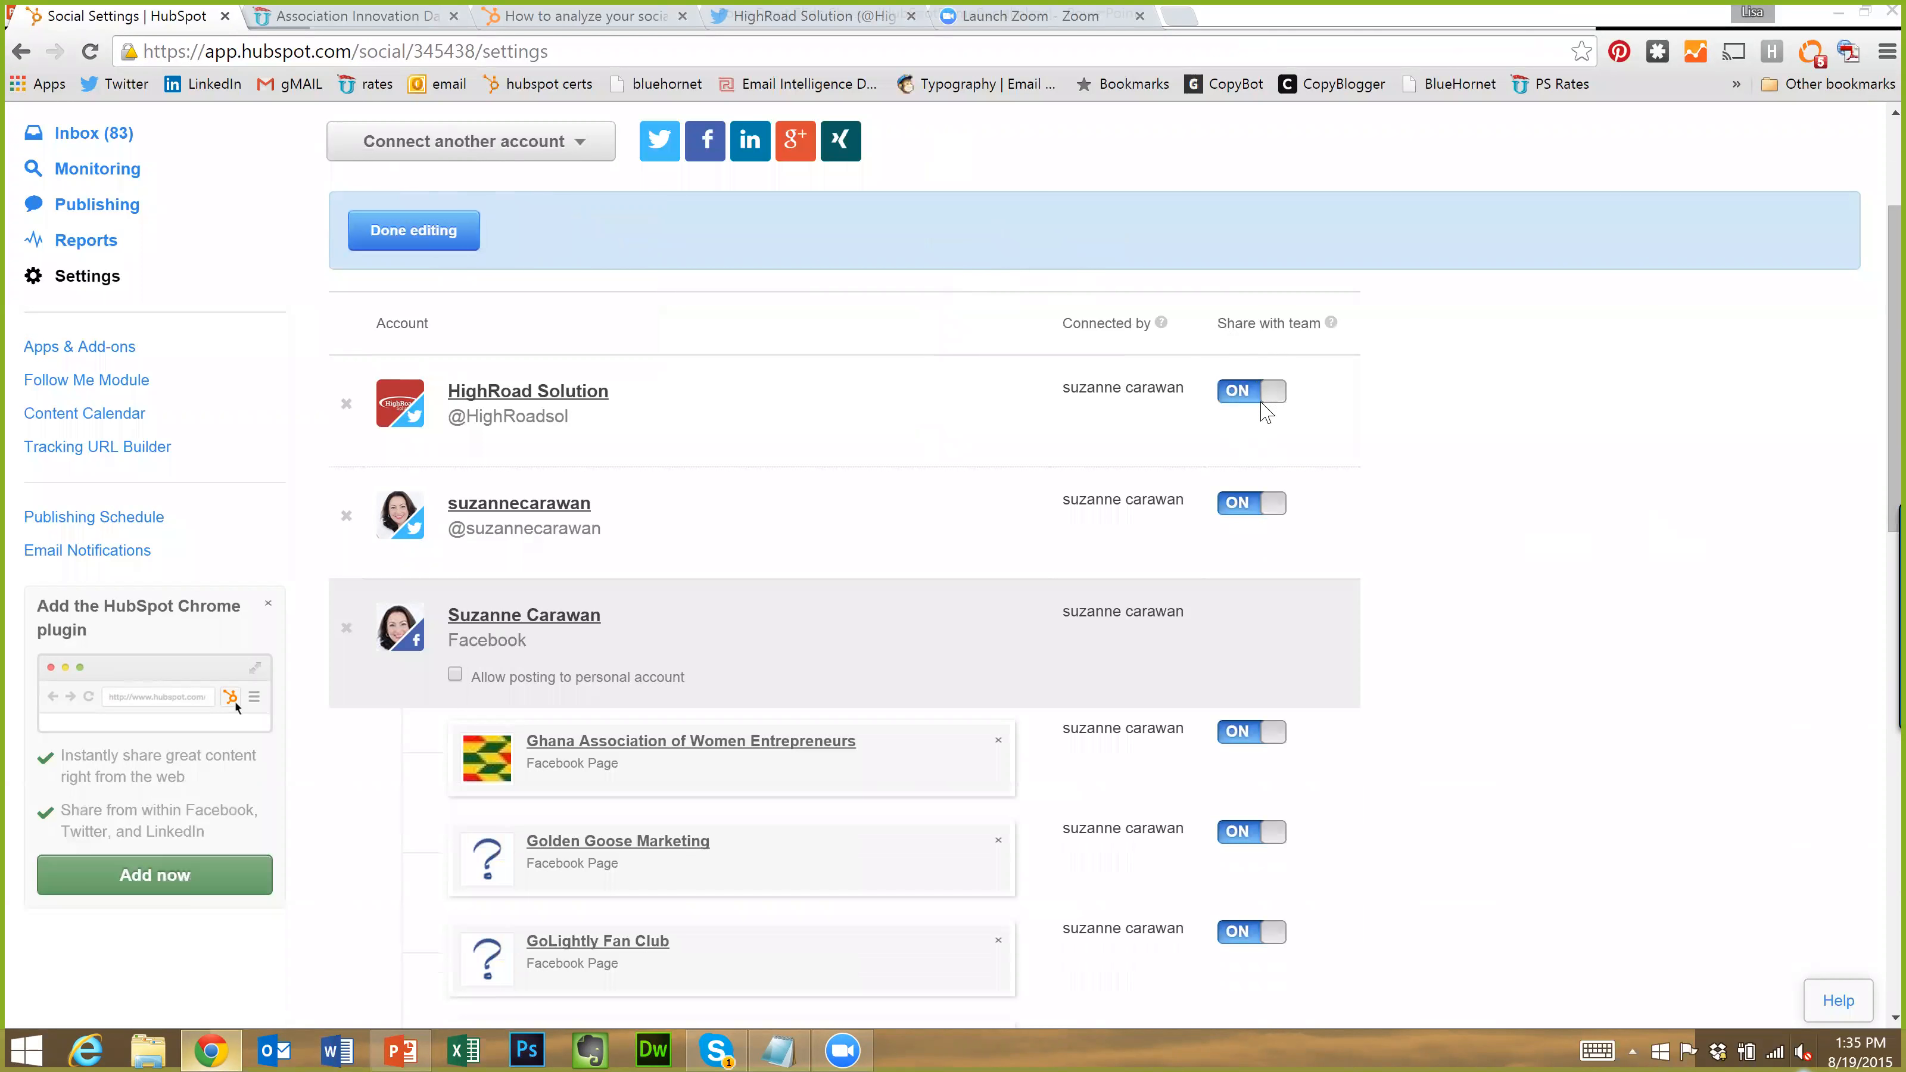
left_click(480, 246)
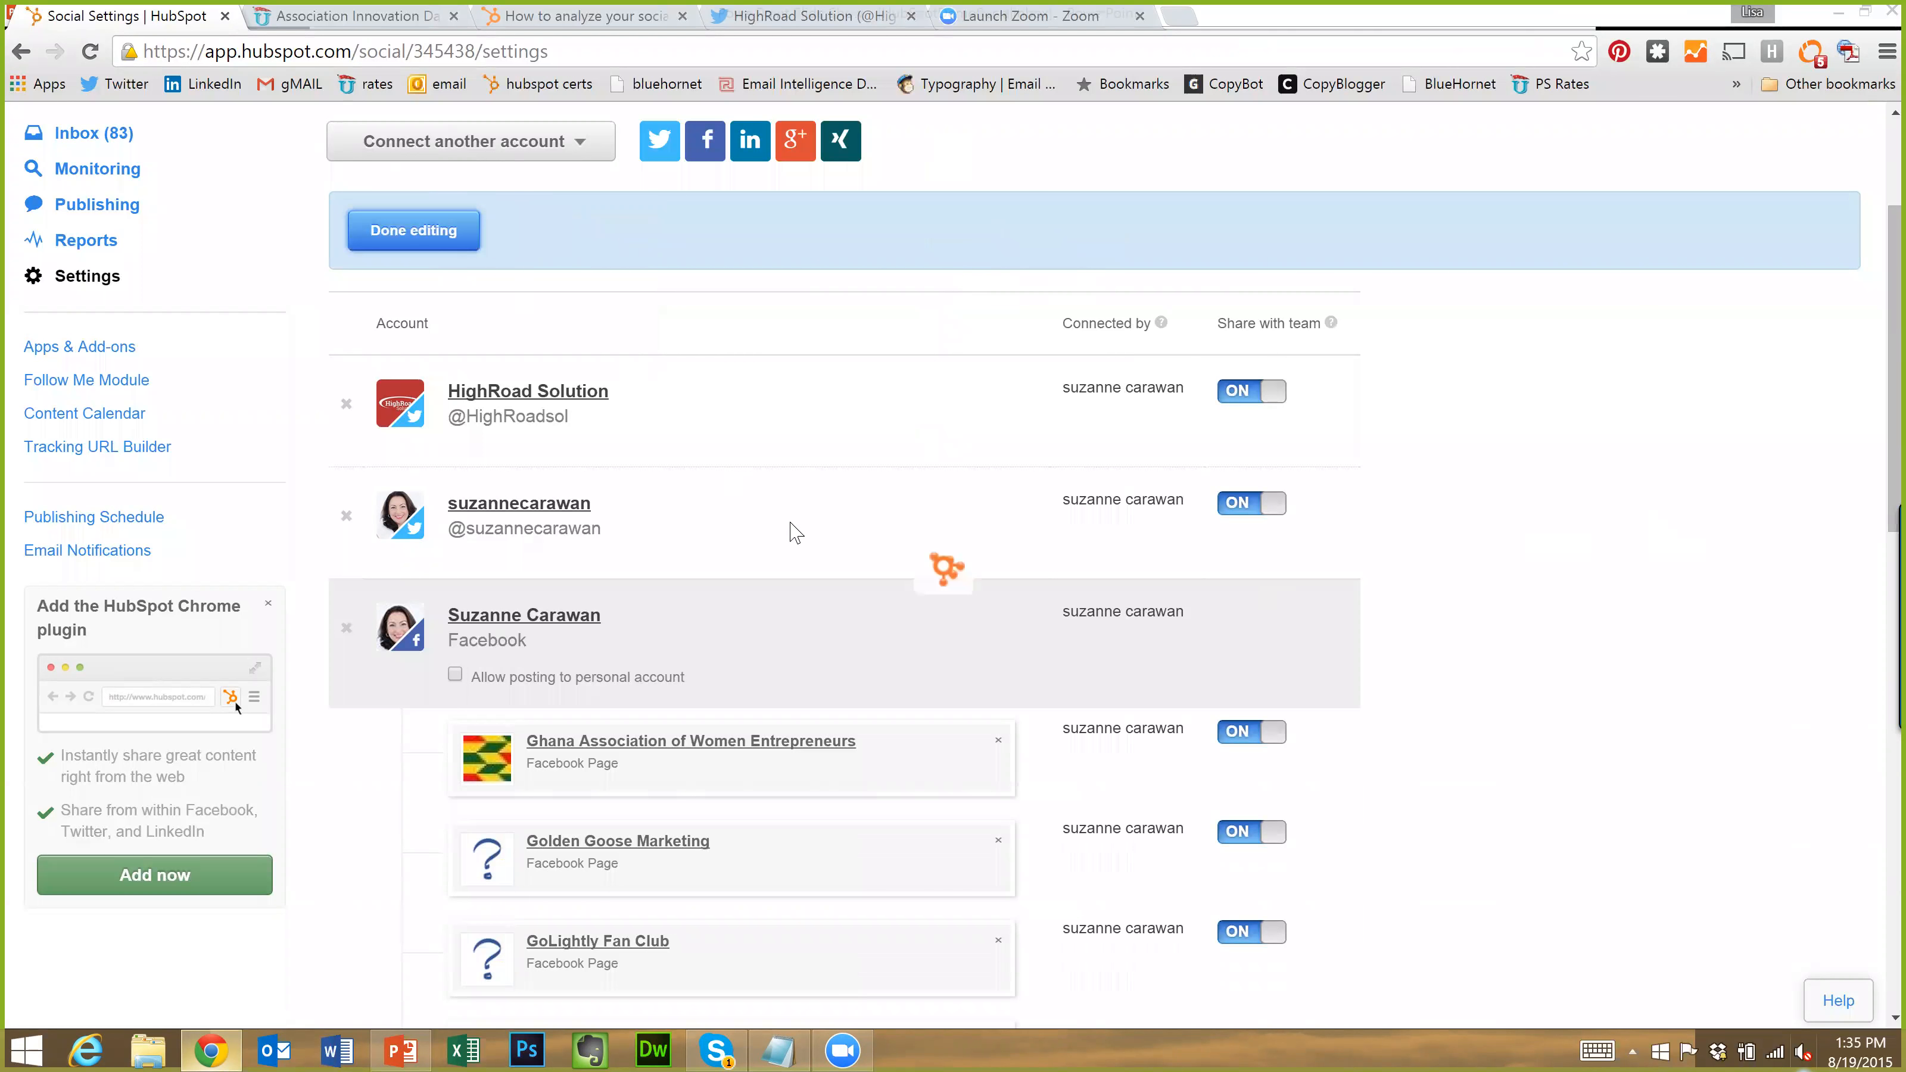
Review the auto-publish settings of all connected accounts and the Custom Short Links section with its Bitly connection
scroll(638, 526, "down", 10)
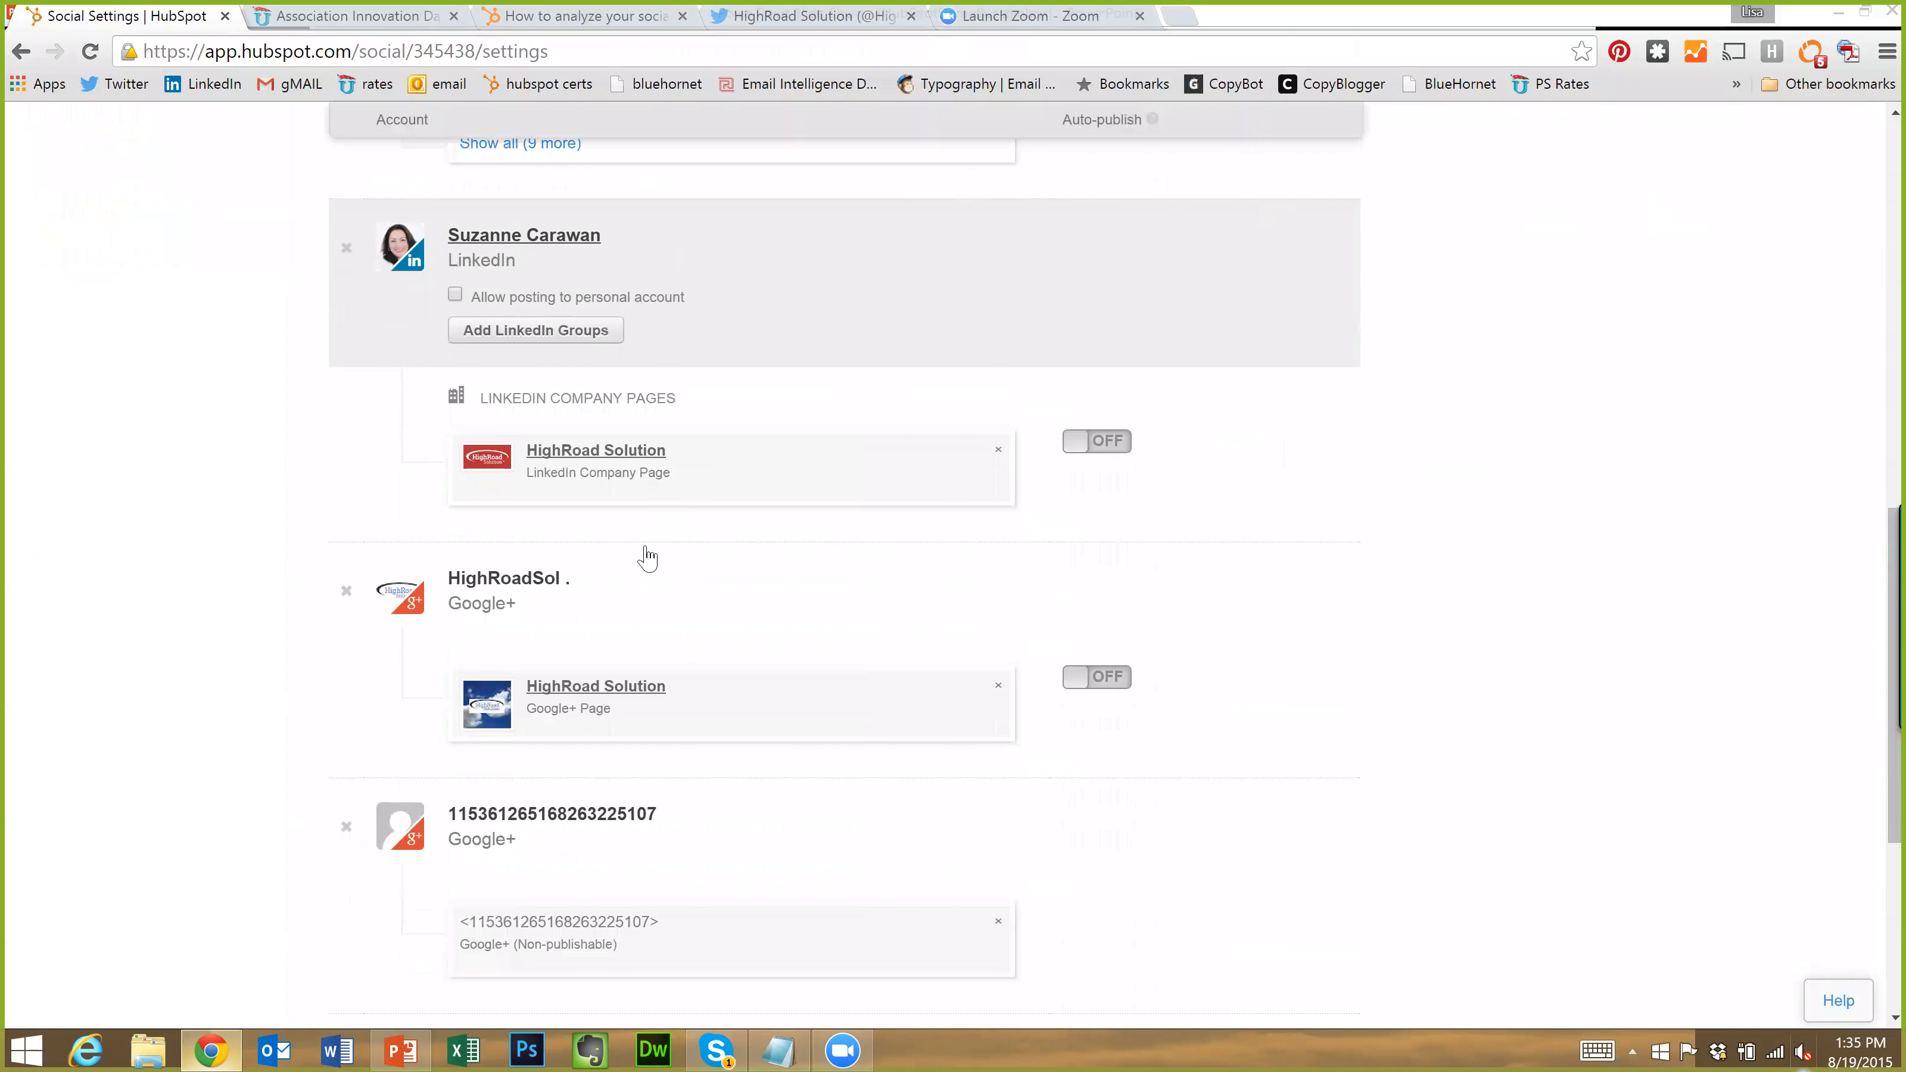
scroll(647, 557, "up", 10)
scroll(647, 556, "down", 15)
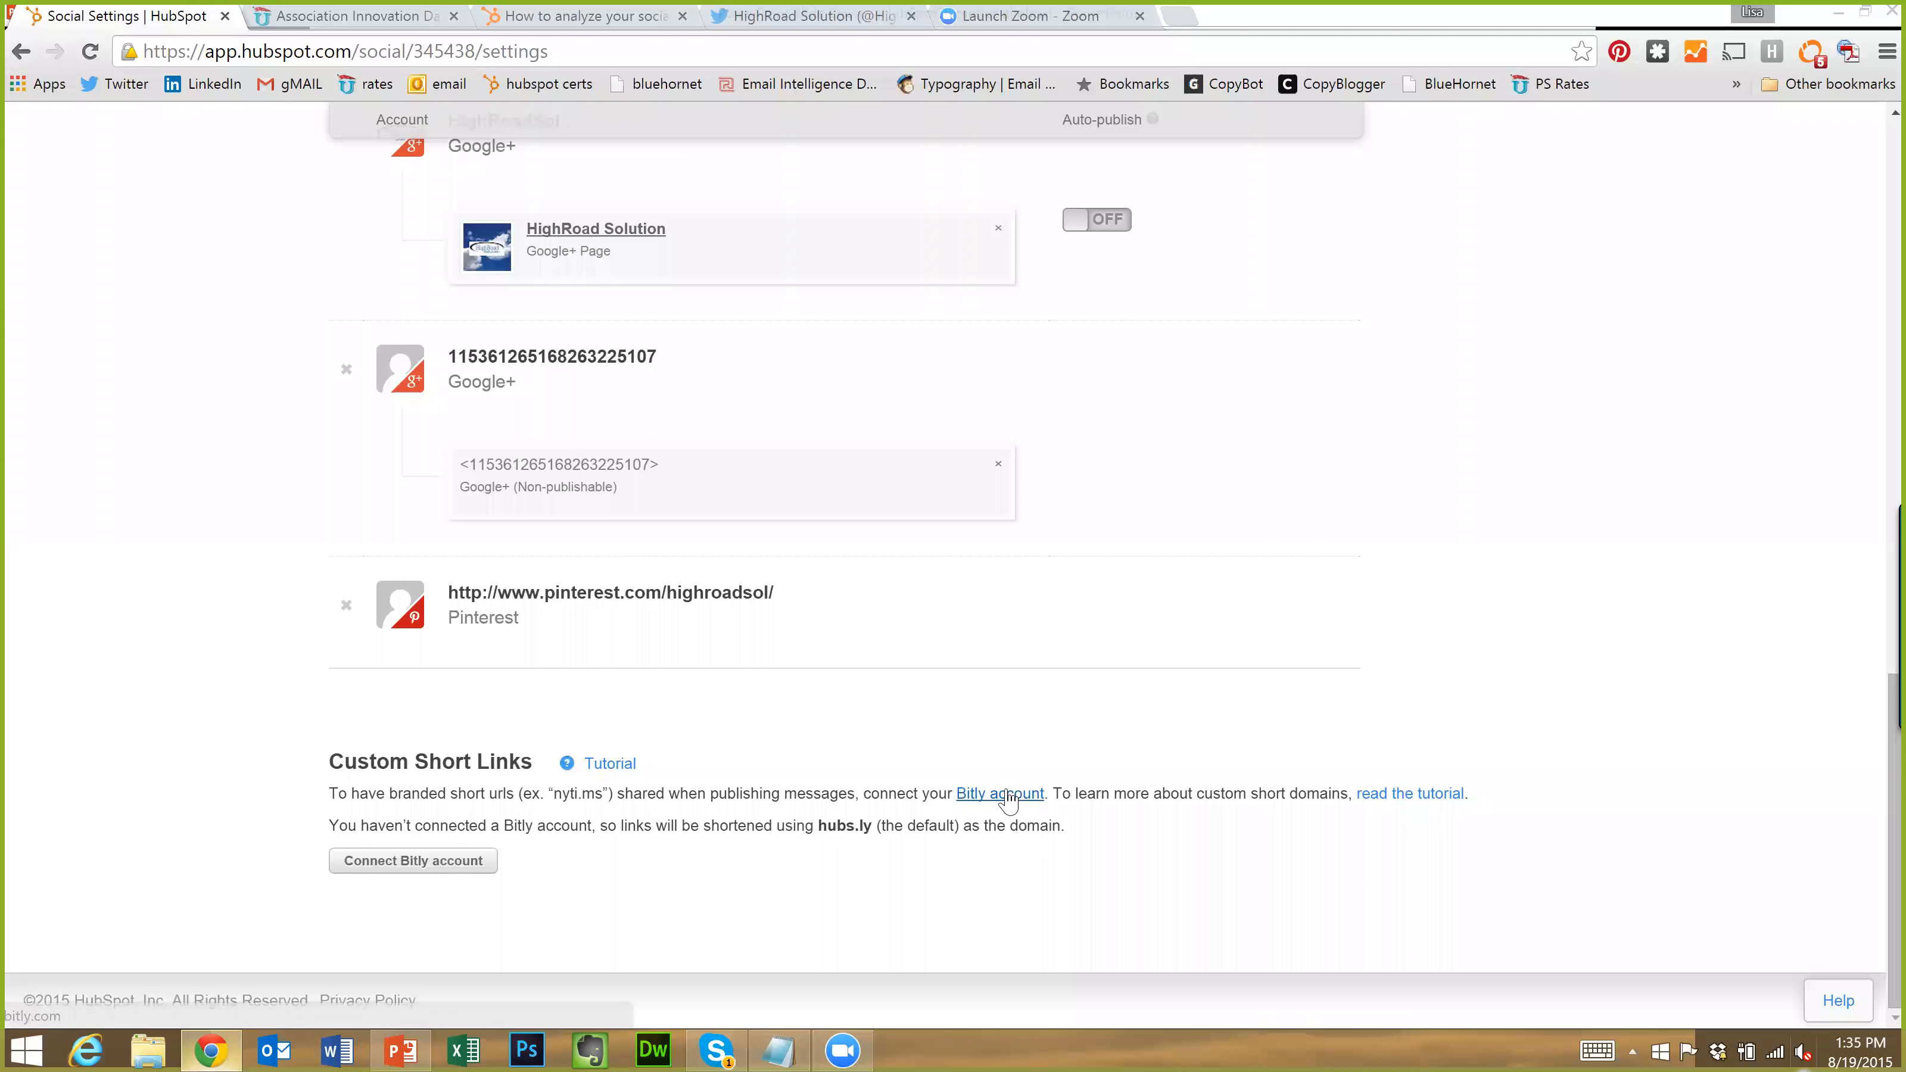
scroll(567, 784, "up", 5)
scroll(567, 784, "up", 10)
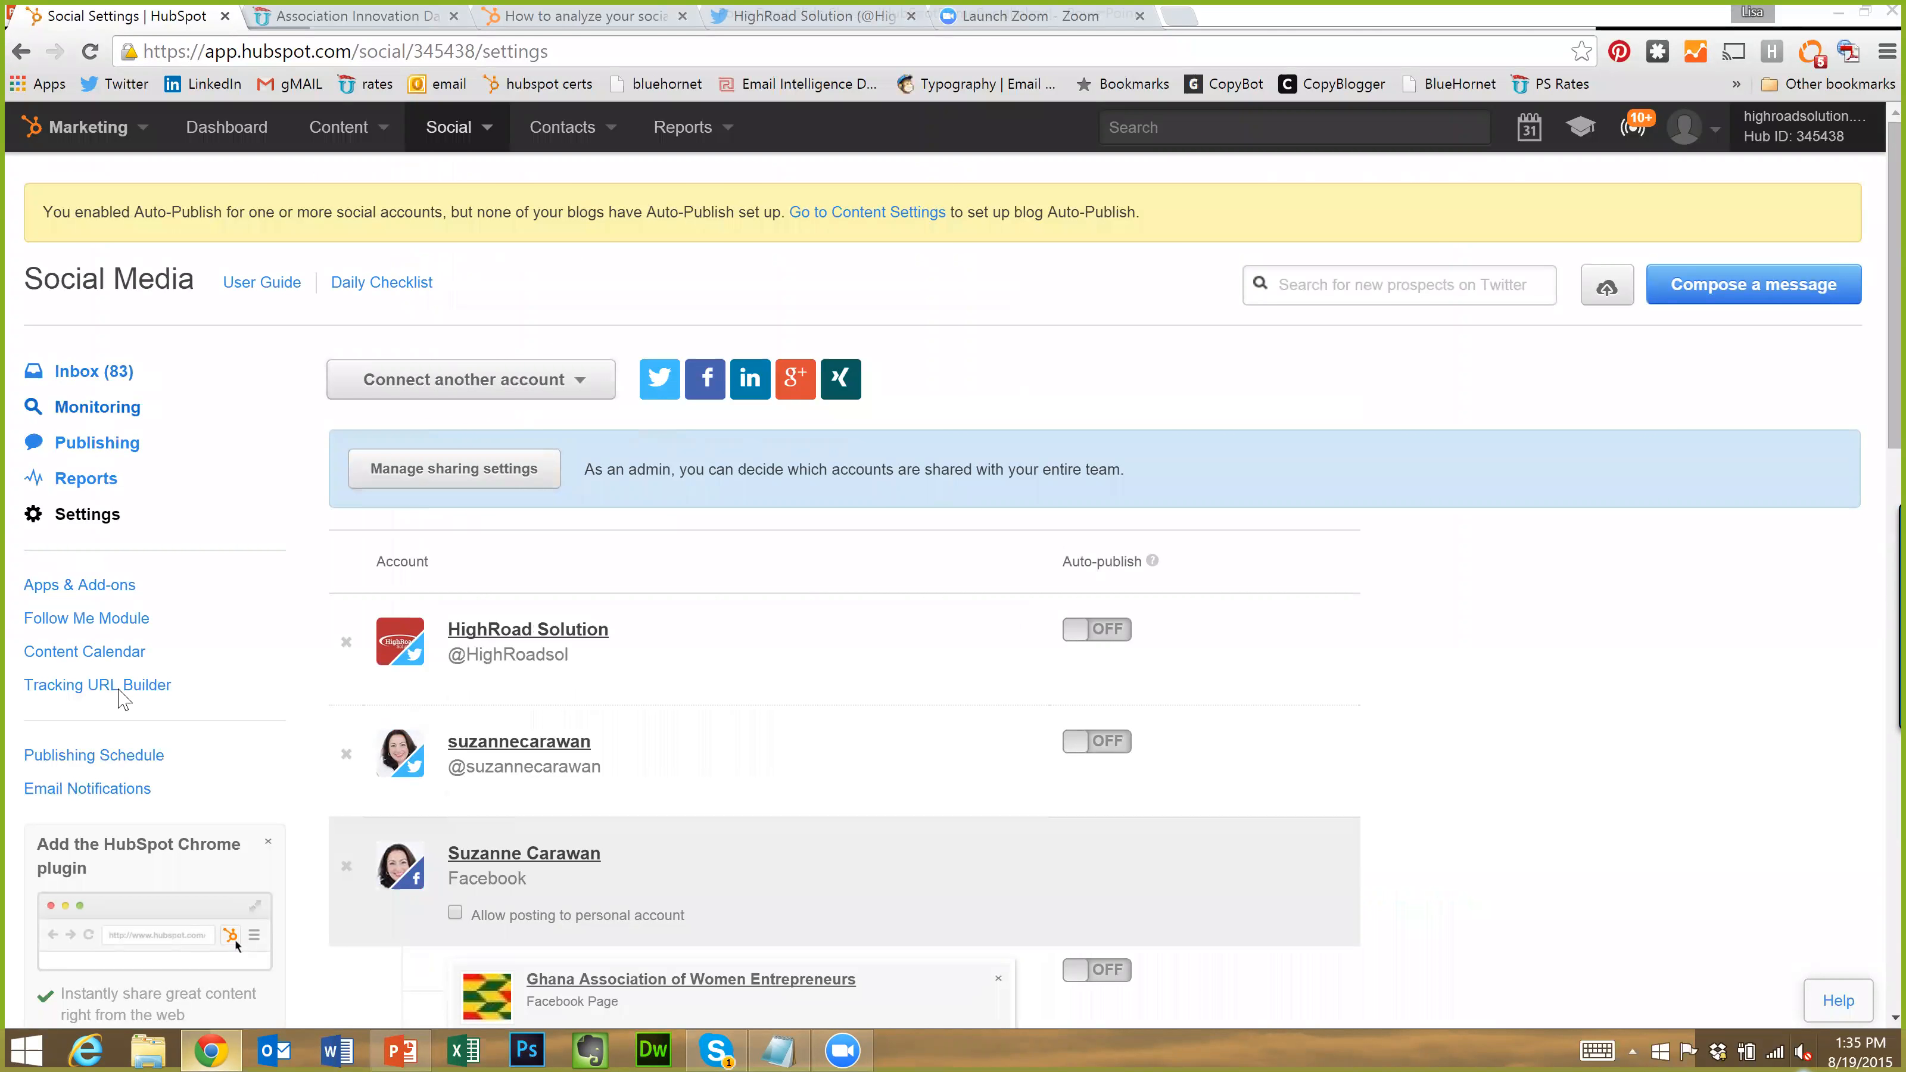
In the Follow Me Module, include the HighRoad Solution Twitter account and exclude the non-publishable Google+ account
left_click(82, 628)
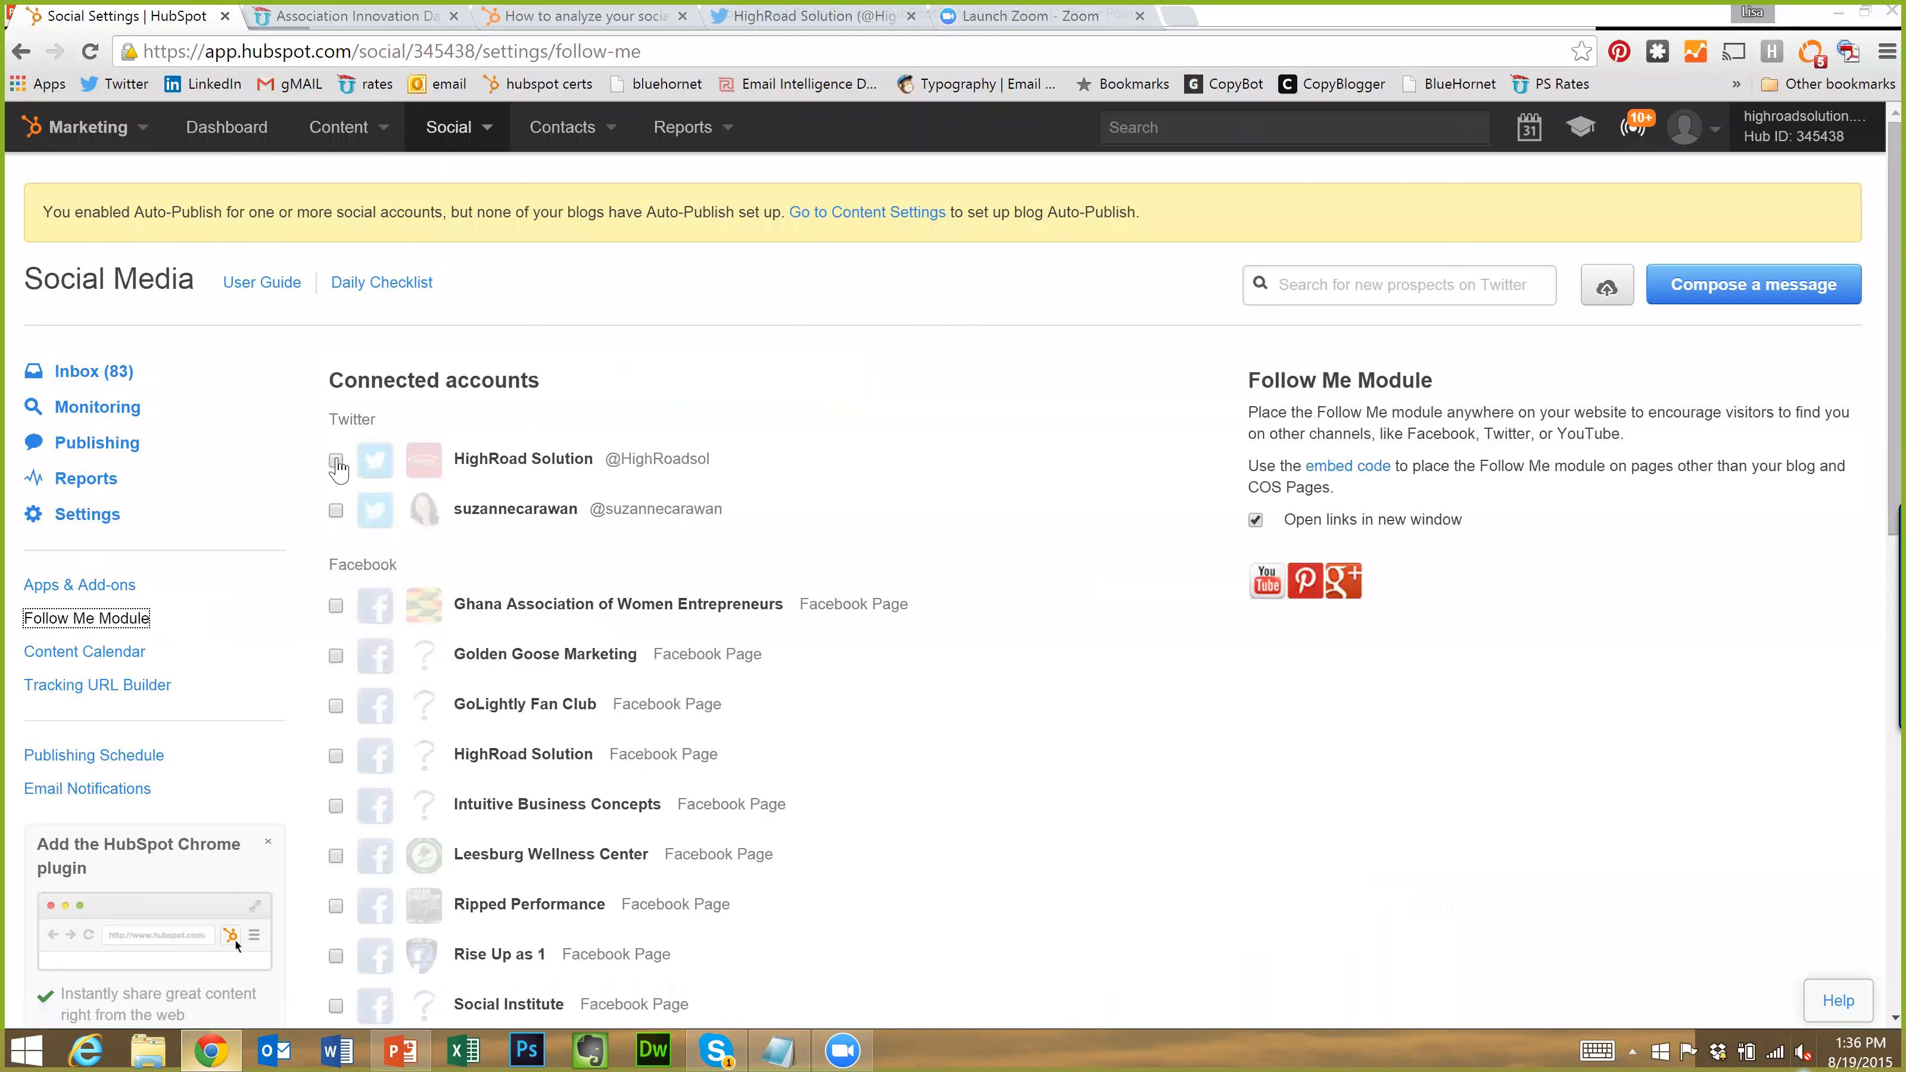
left_click(335, 461)
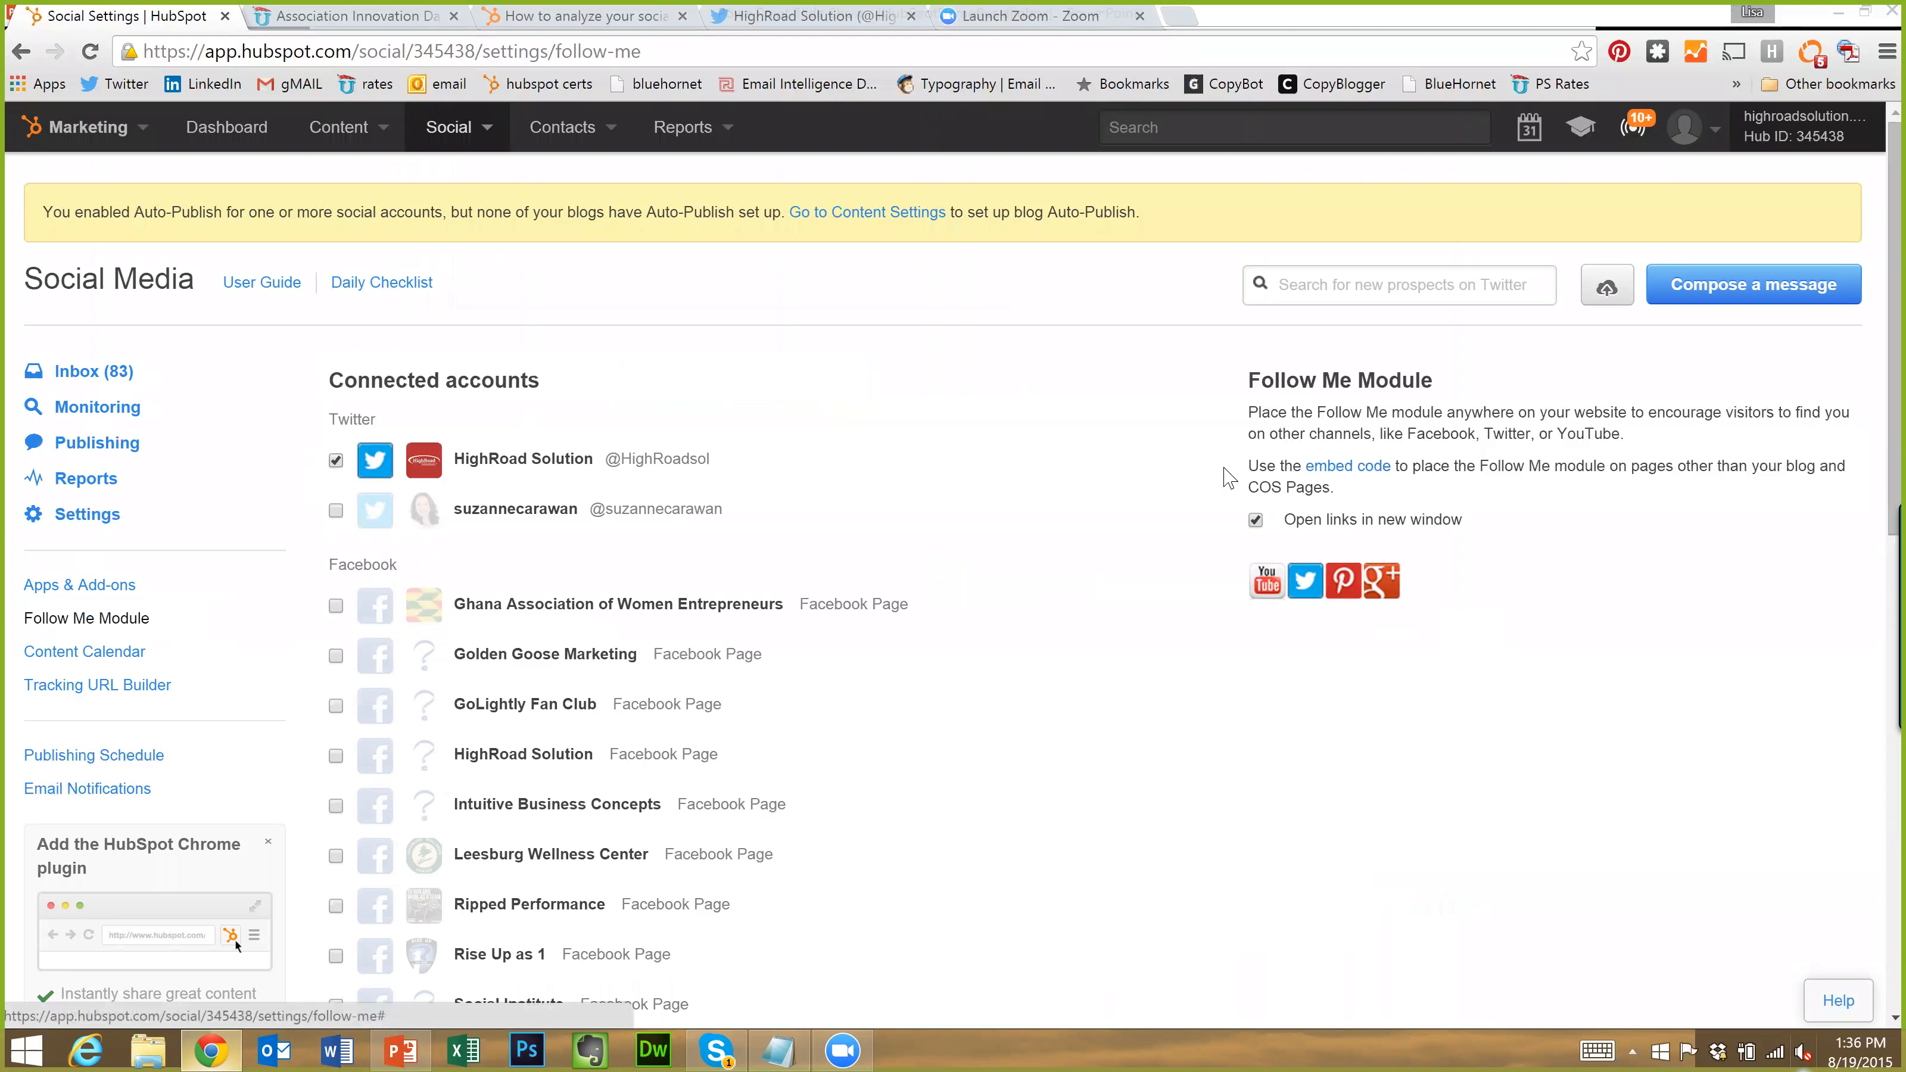
scroll(701, 712, "down", 10)
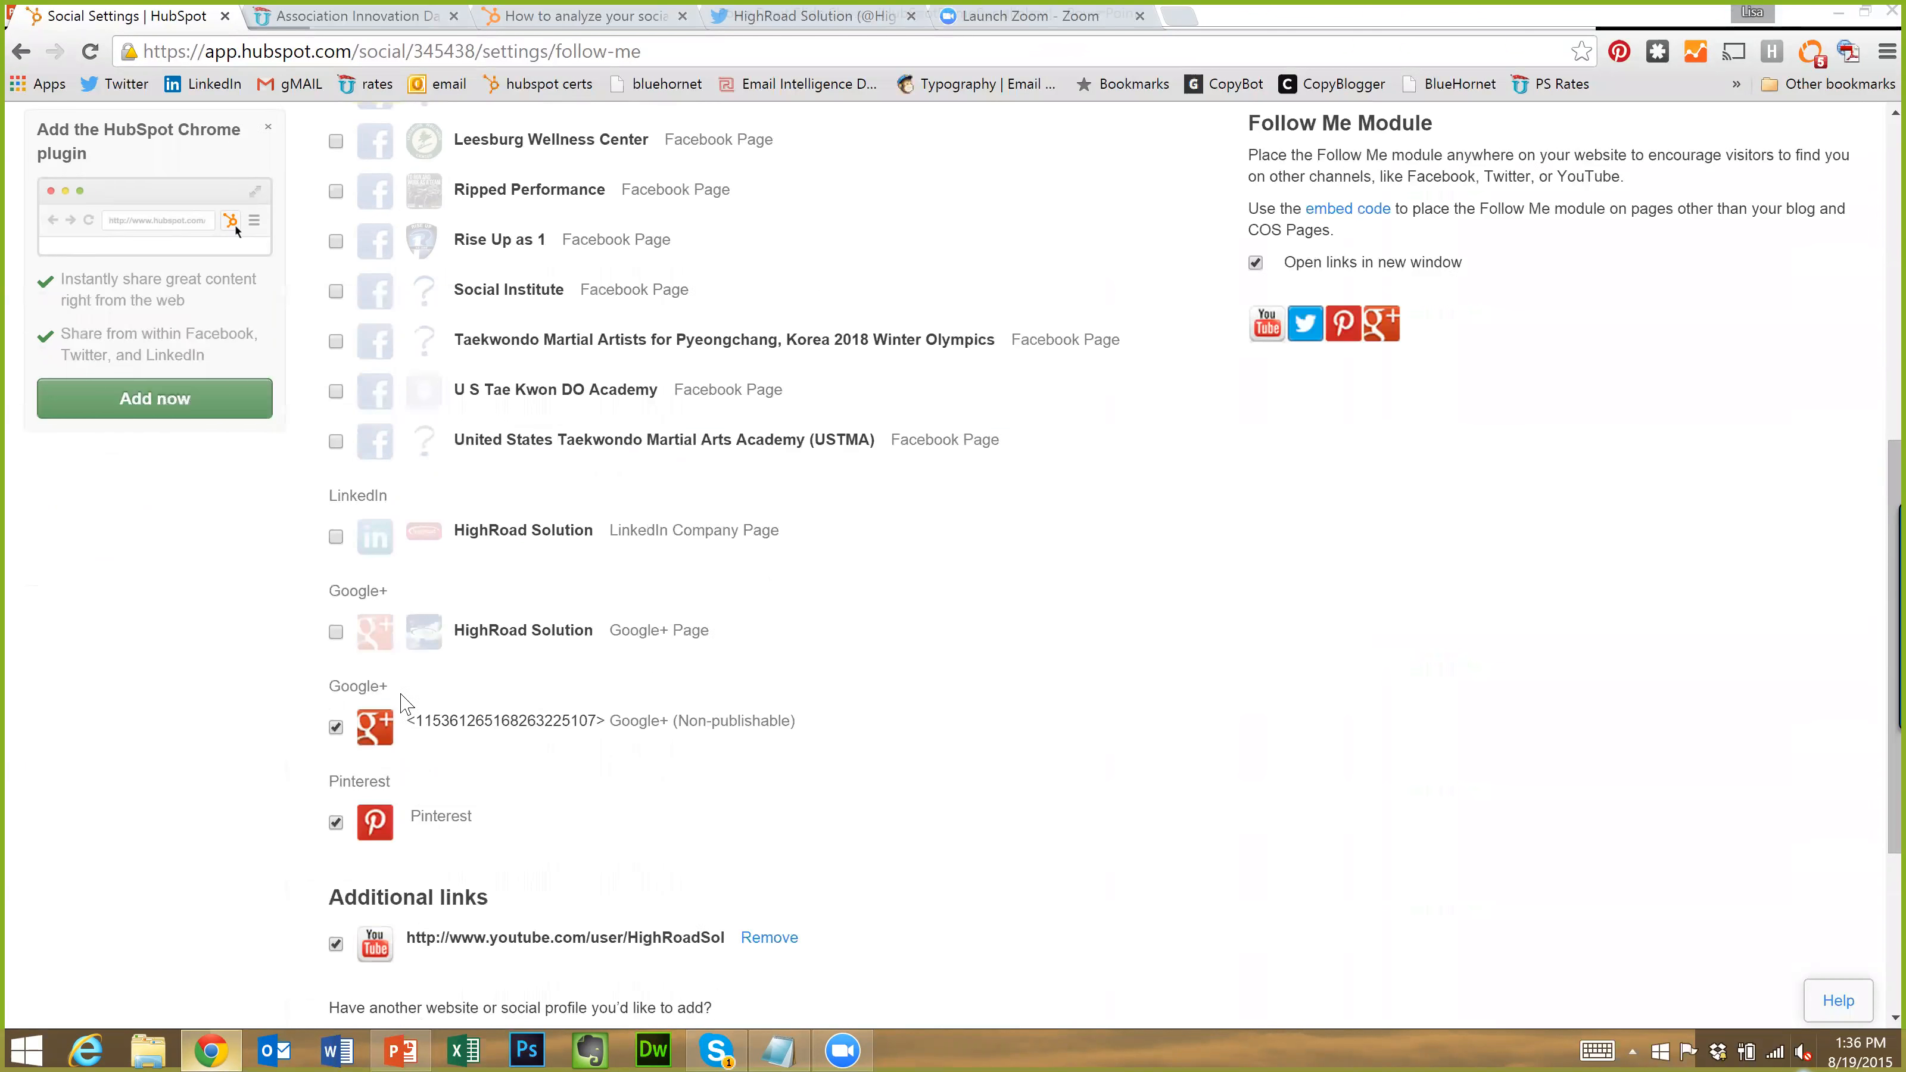
left_click(336, 383)
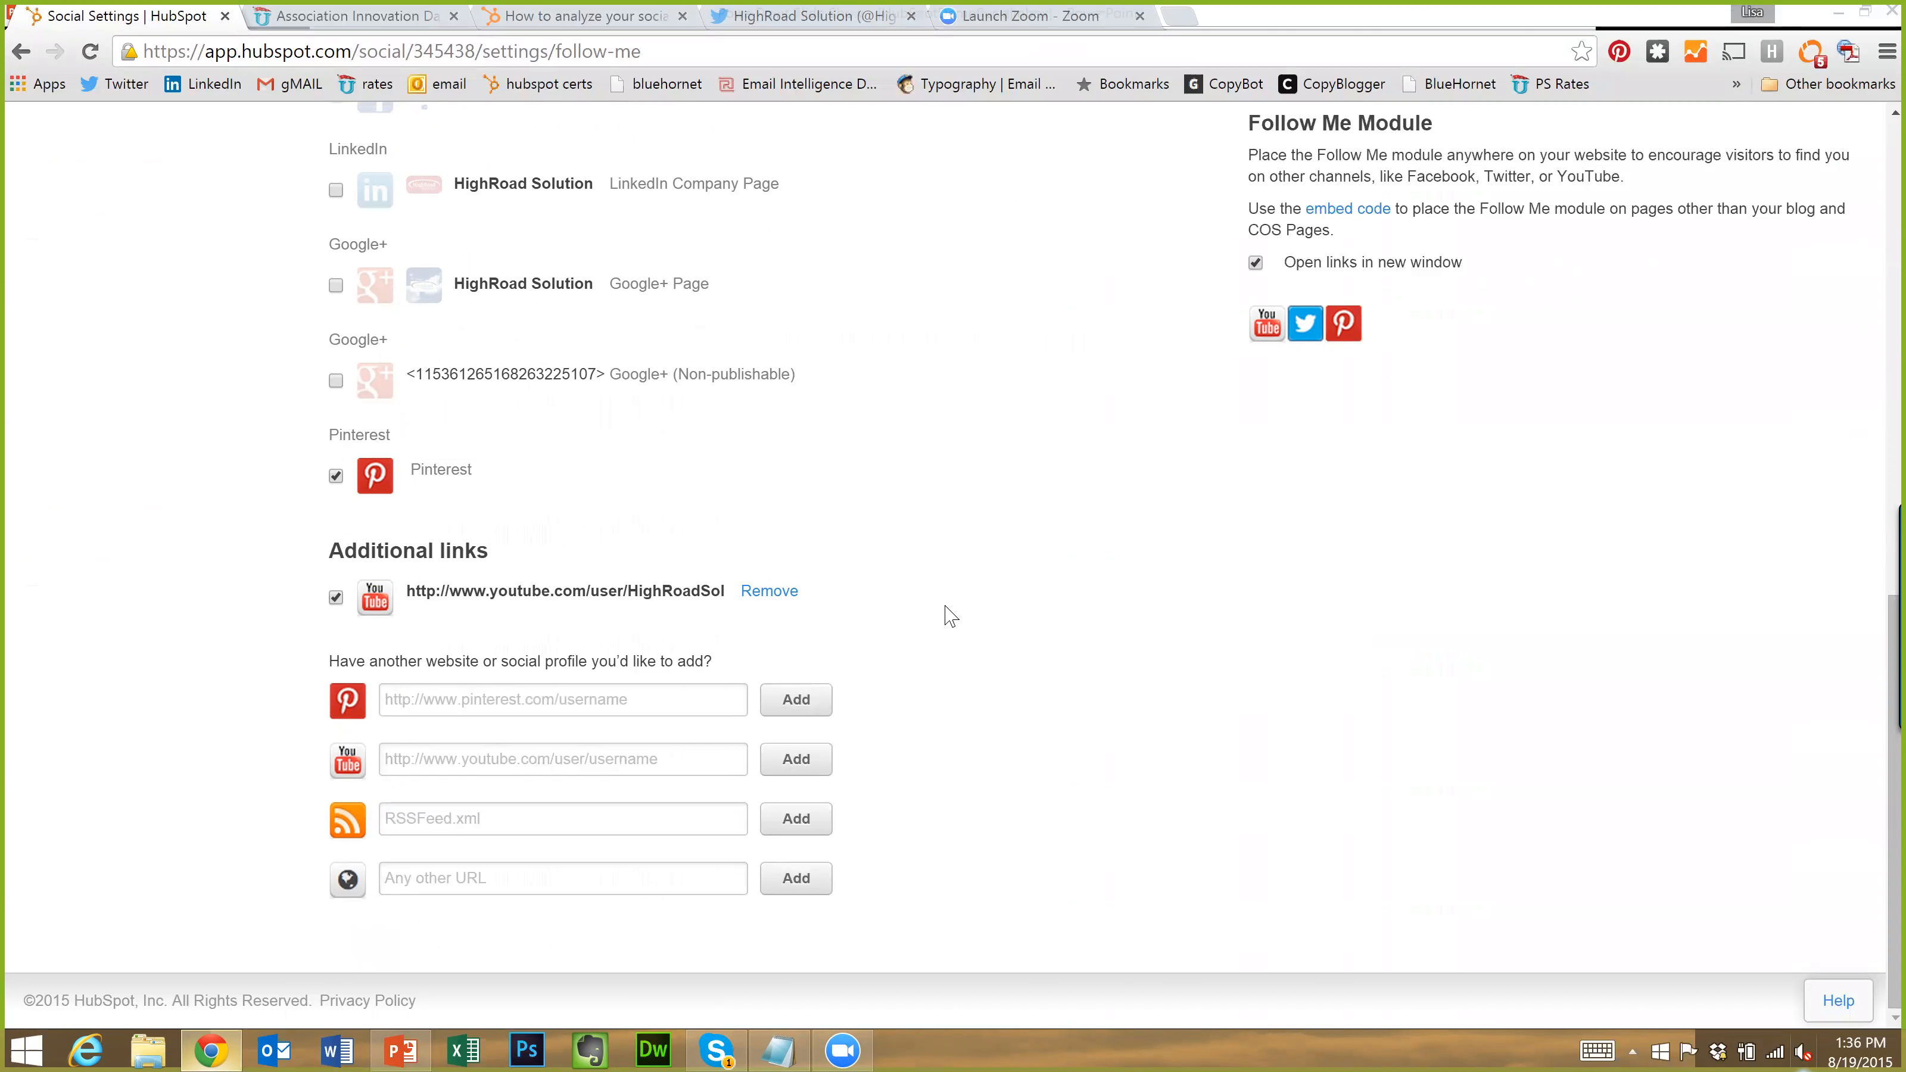
Show the Follow Me Module's embed code, highlight it, and clear the highlight
scroll(951, 616, "up", 10)
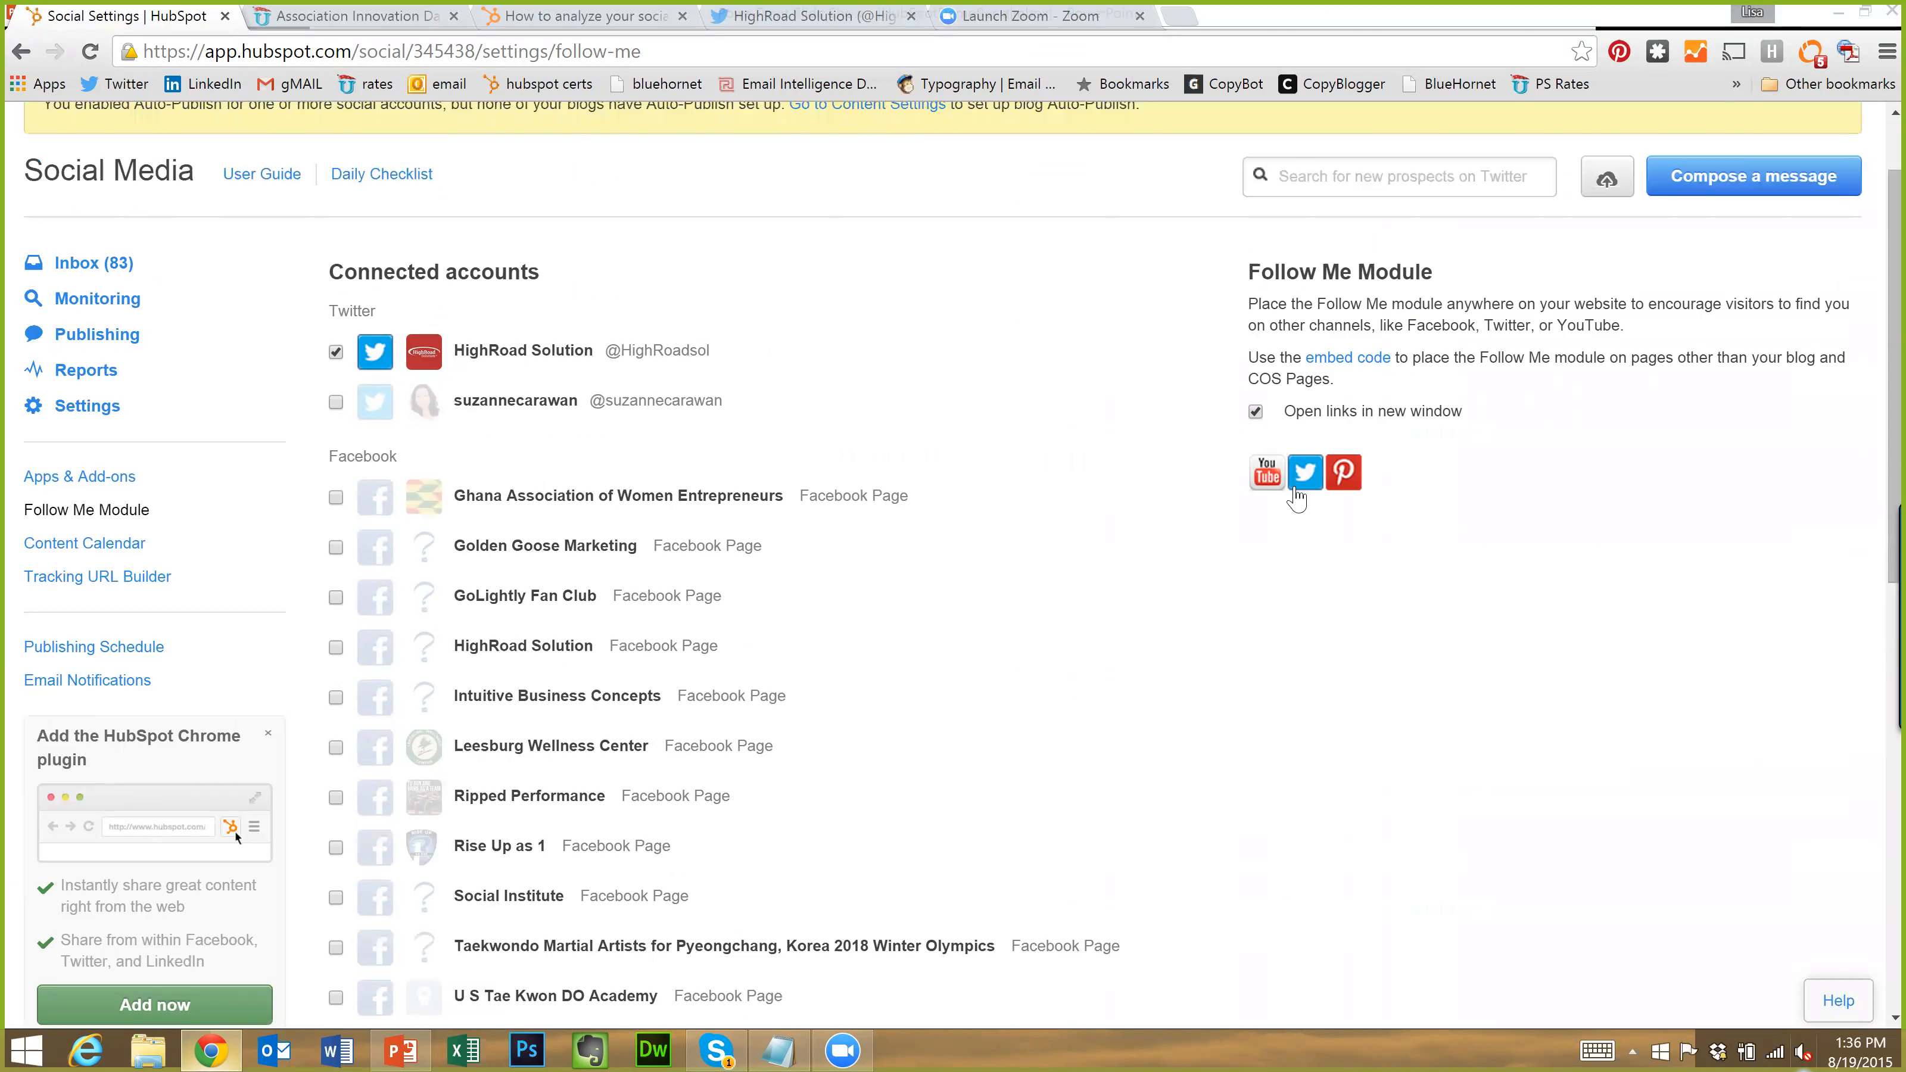
left_click(1367, 362)
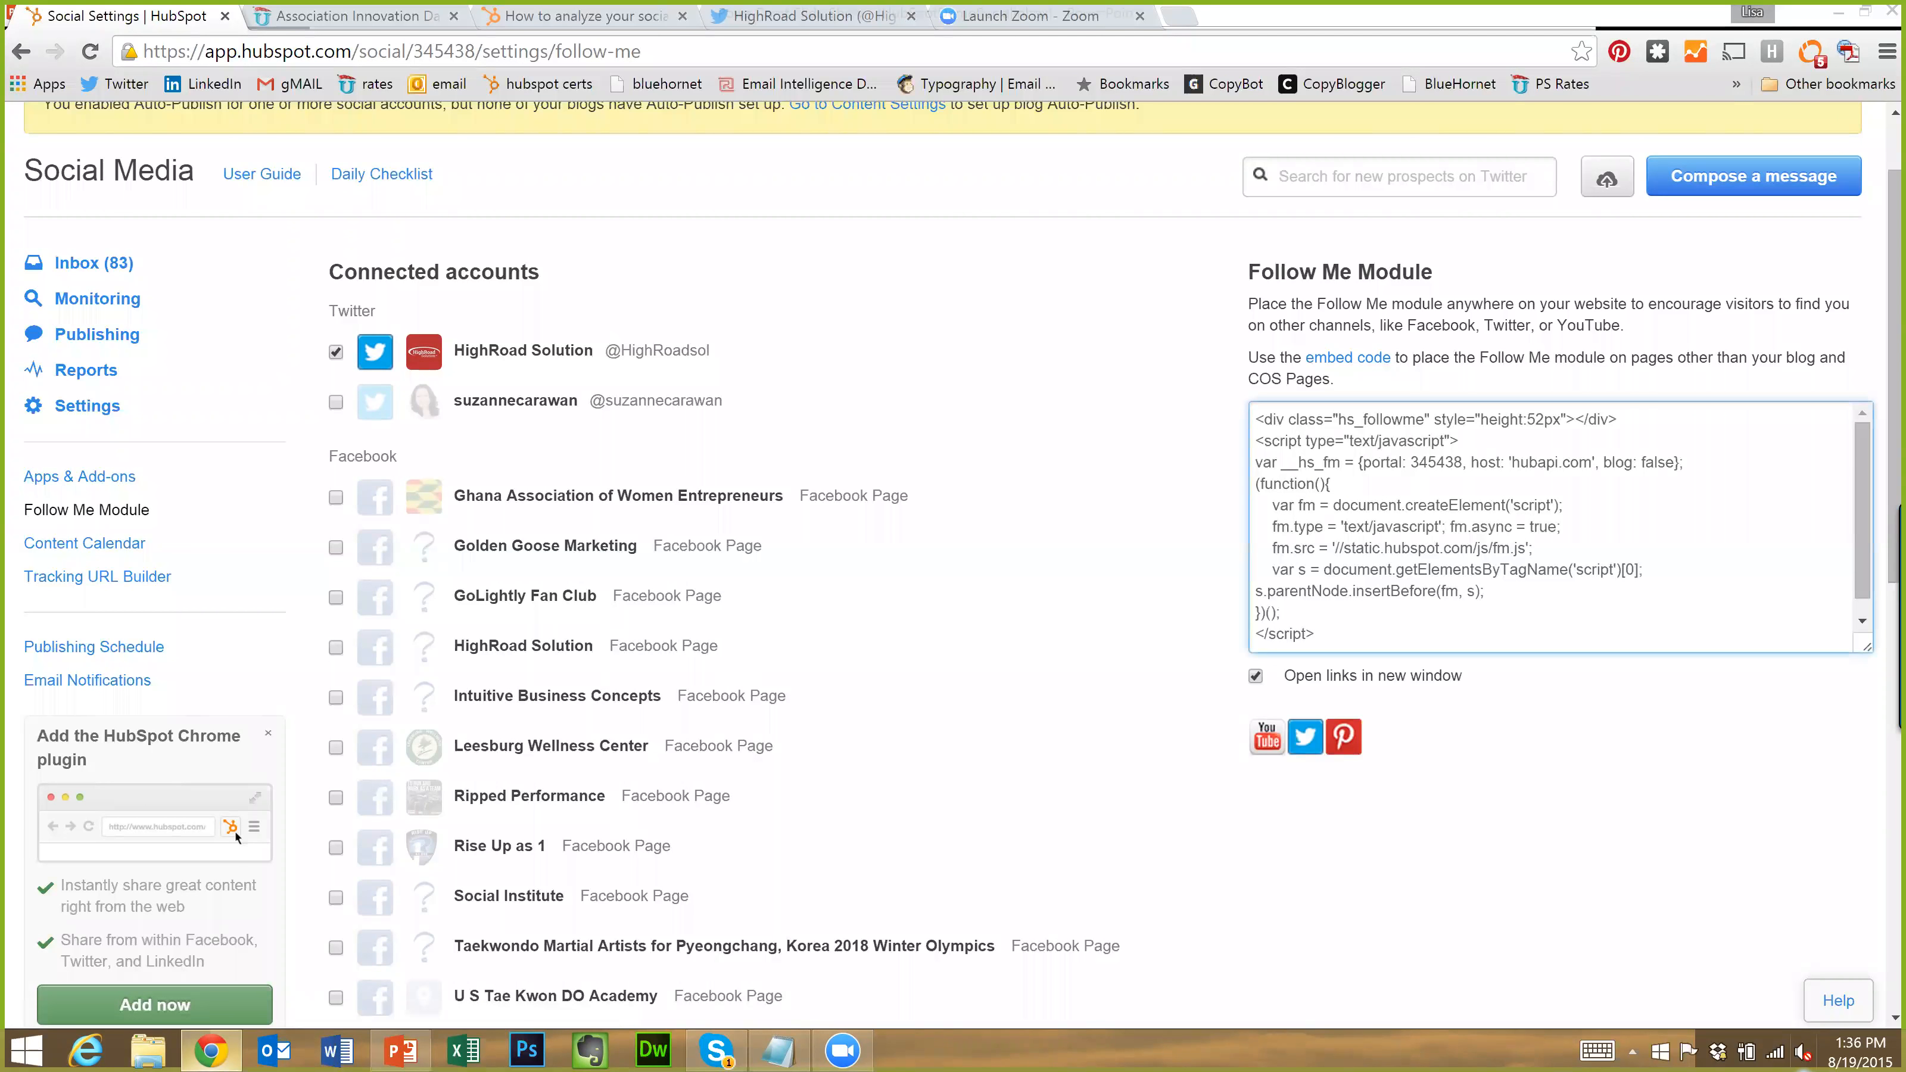
left_click_drag(1379, 441, 1442, 683)
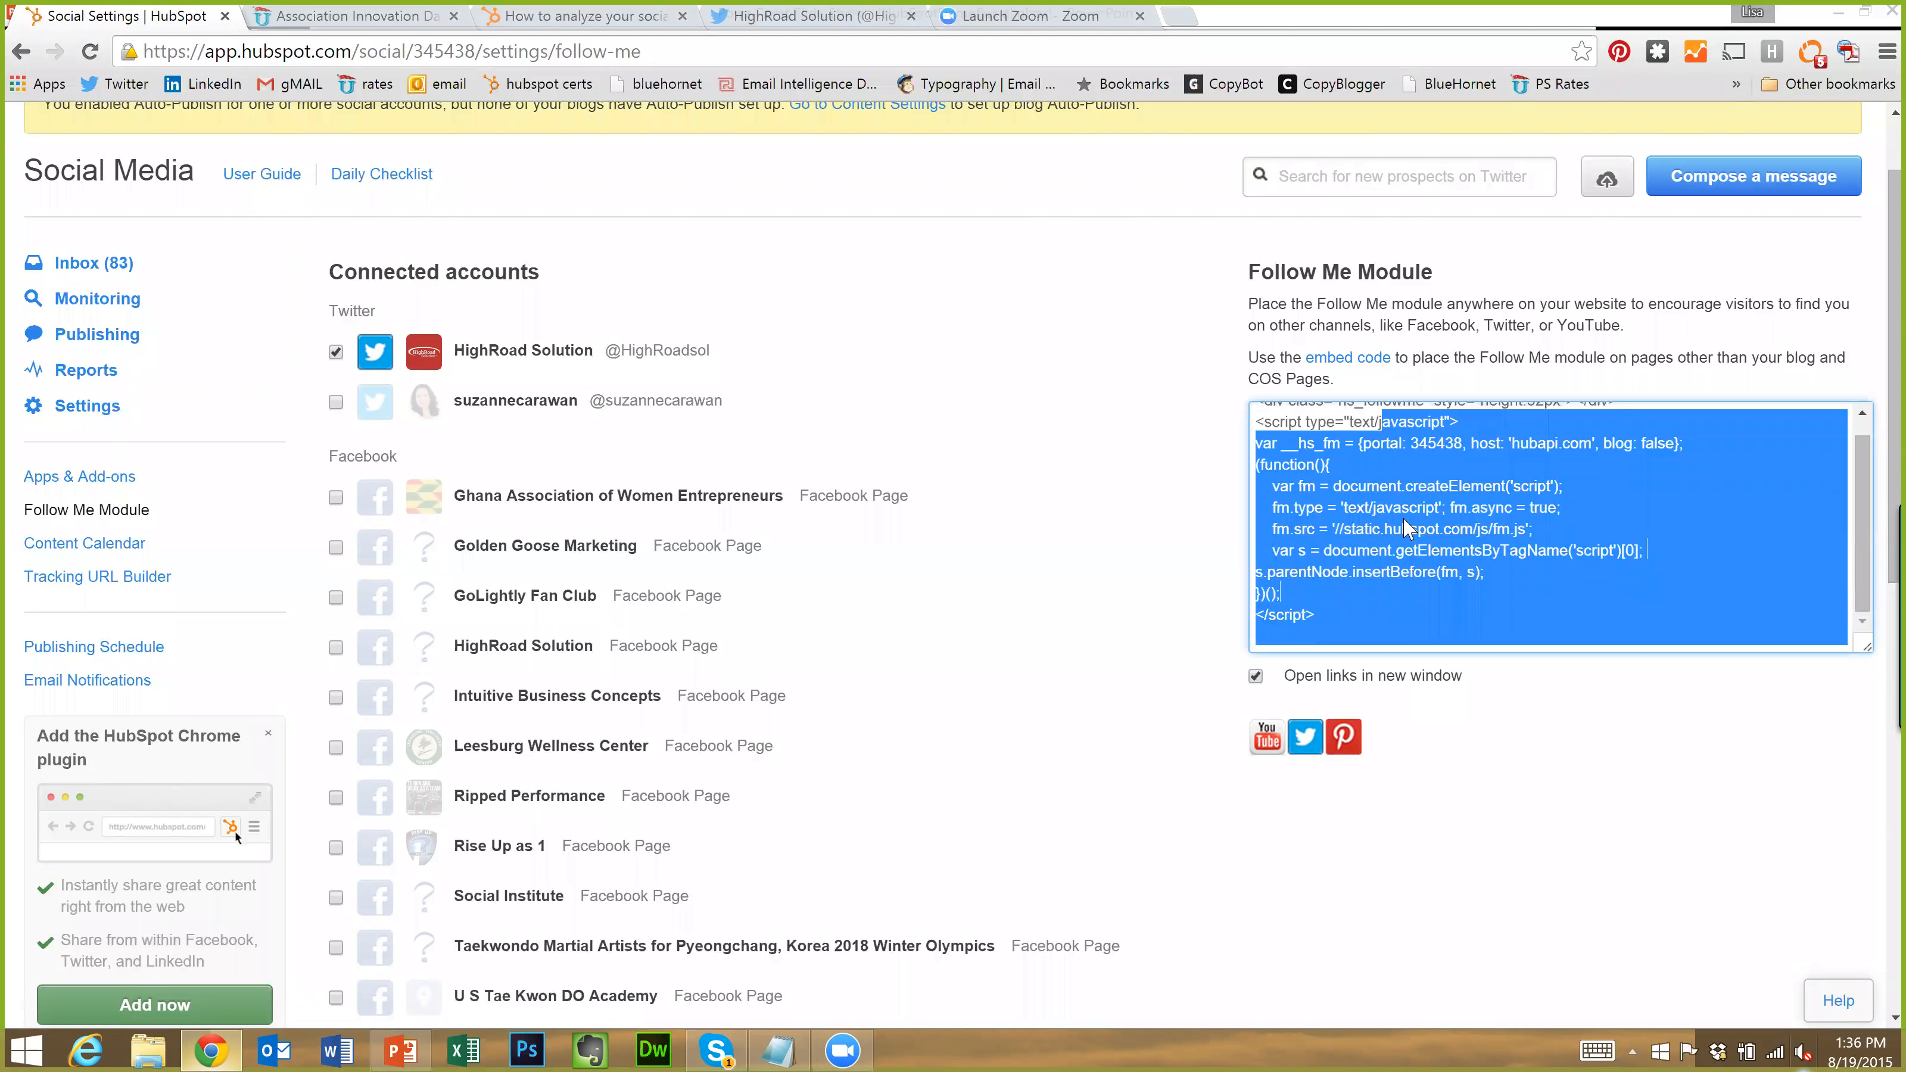
left_click(1409, 532)
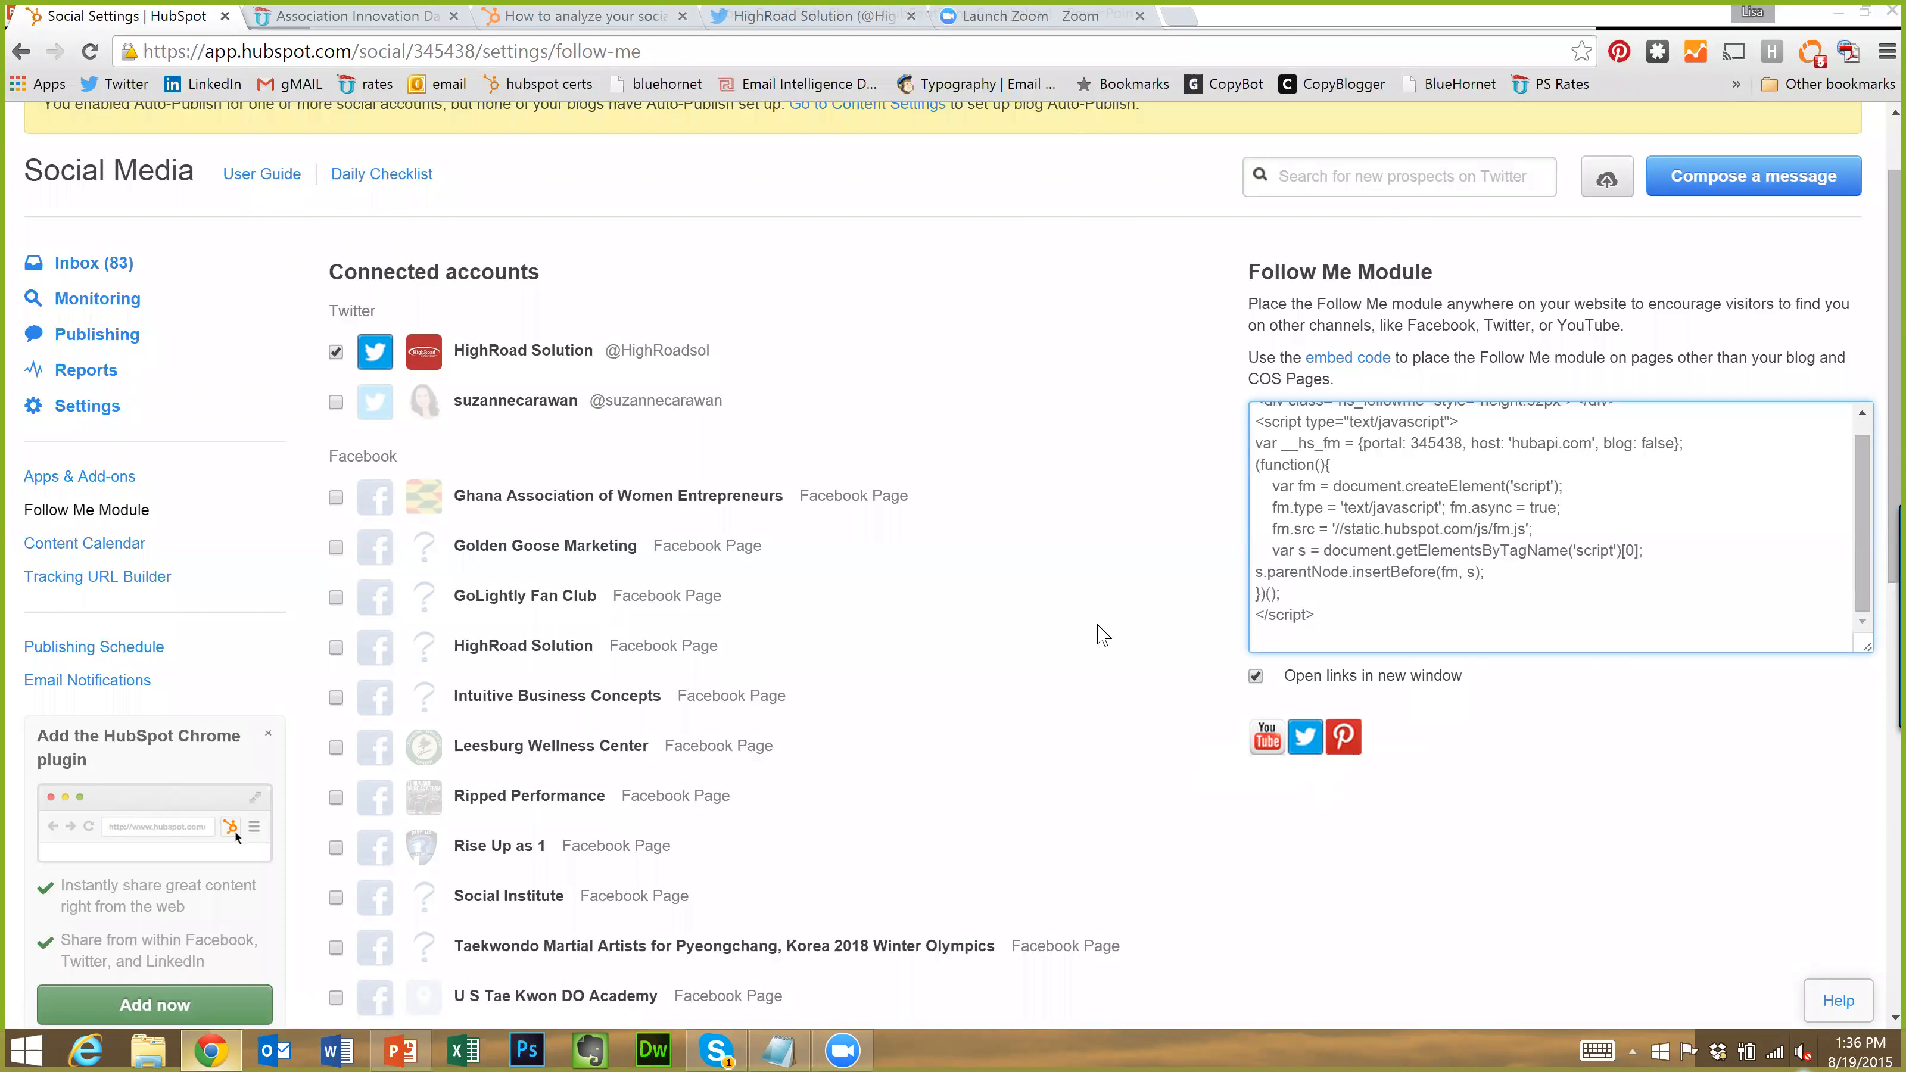
Include the personal Twitter account in the Follow Me Module, exclude it again, and look over the account list
left_click(336, 401)
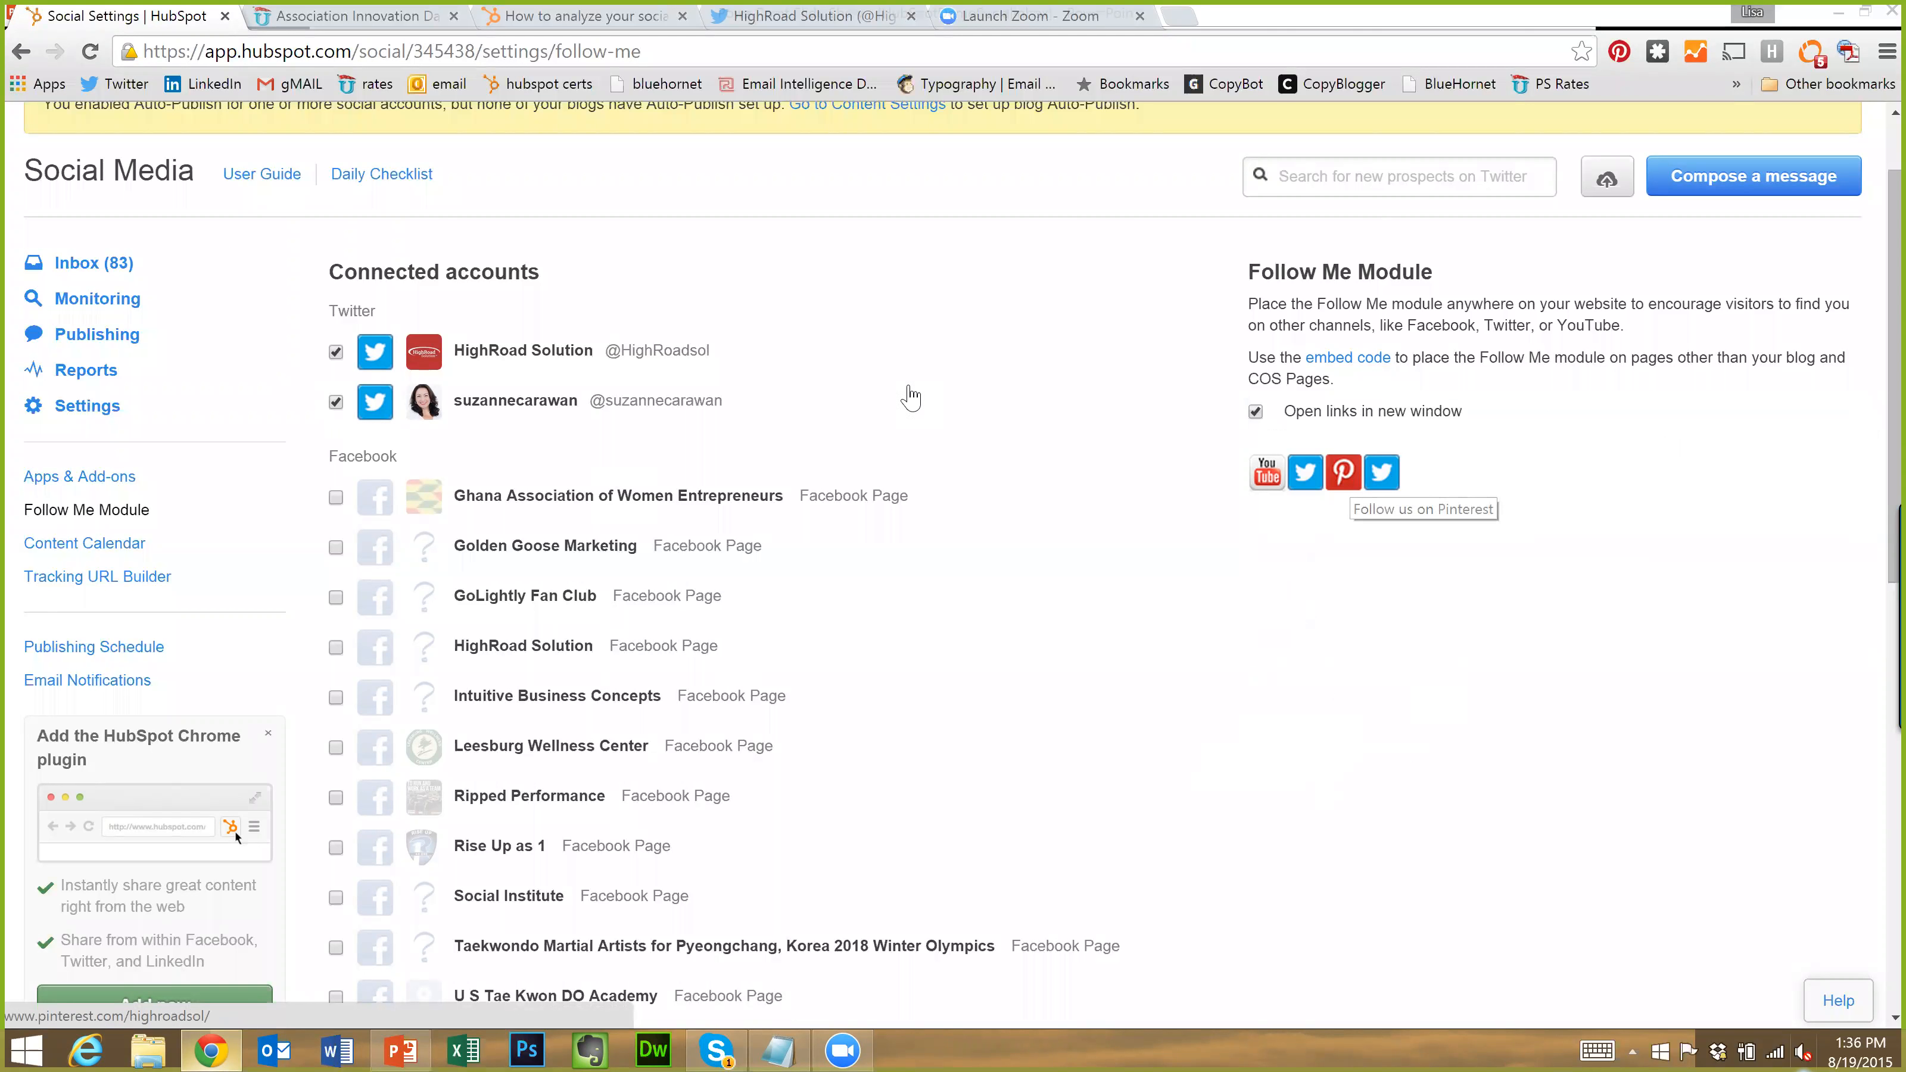
left_click(335, 403)
scroll(556, 518, "down", 10)
scroll(551, 511, "up", 10)
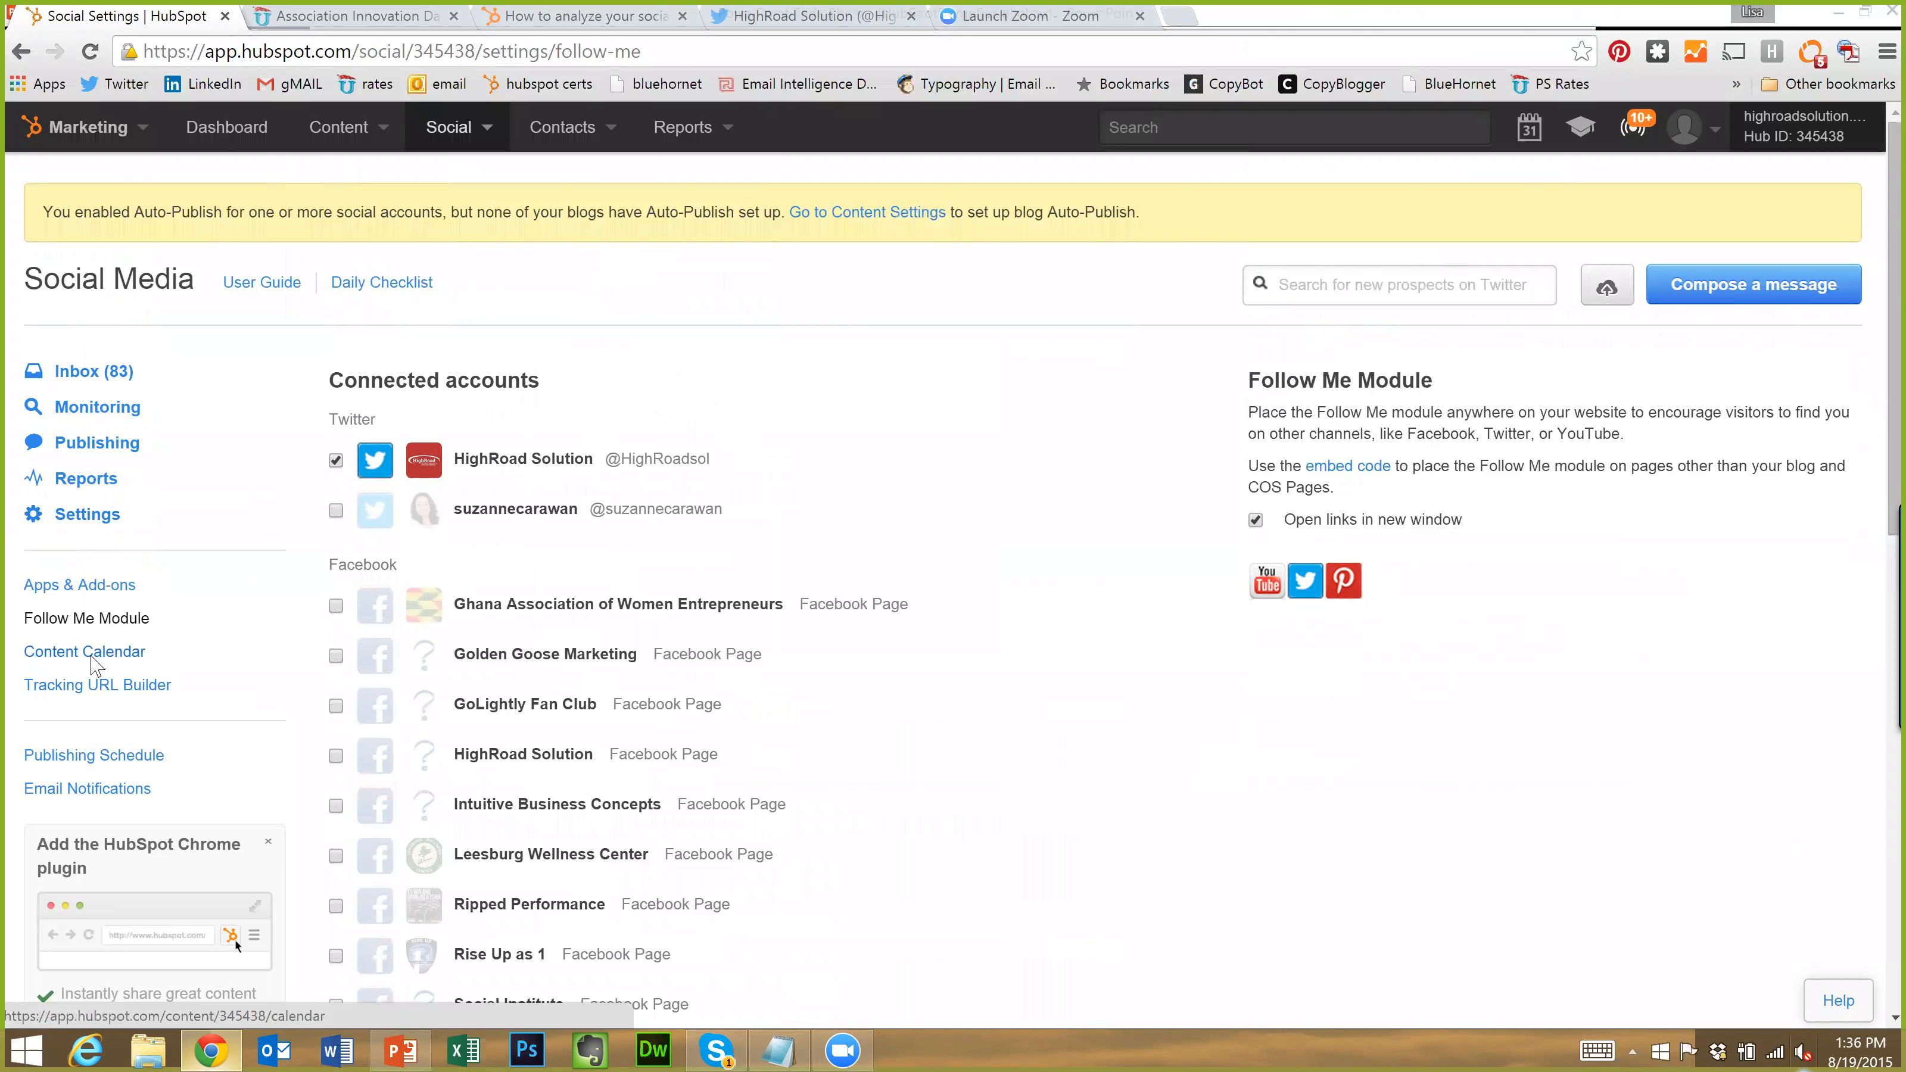
Open the Content Calendar and view the content types that can be scheduled, without choosing one
left_click(112, 660)
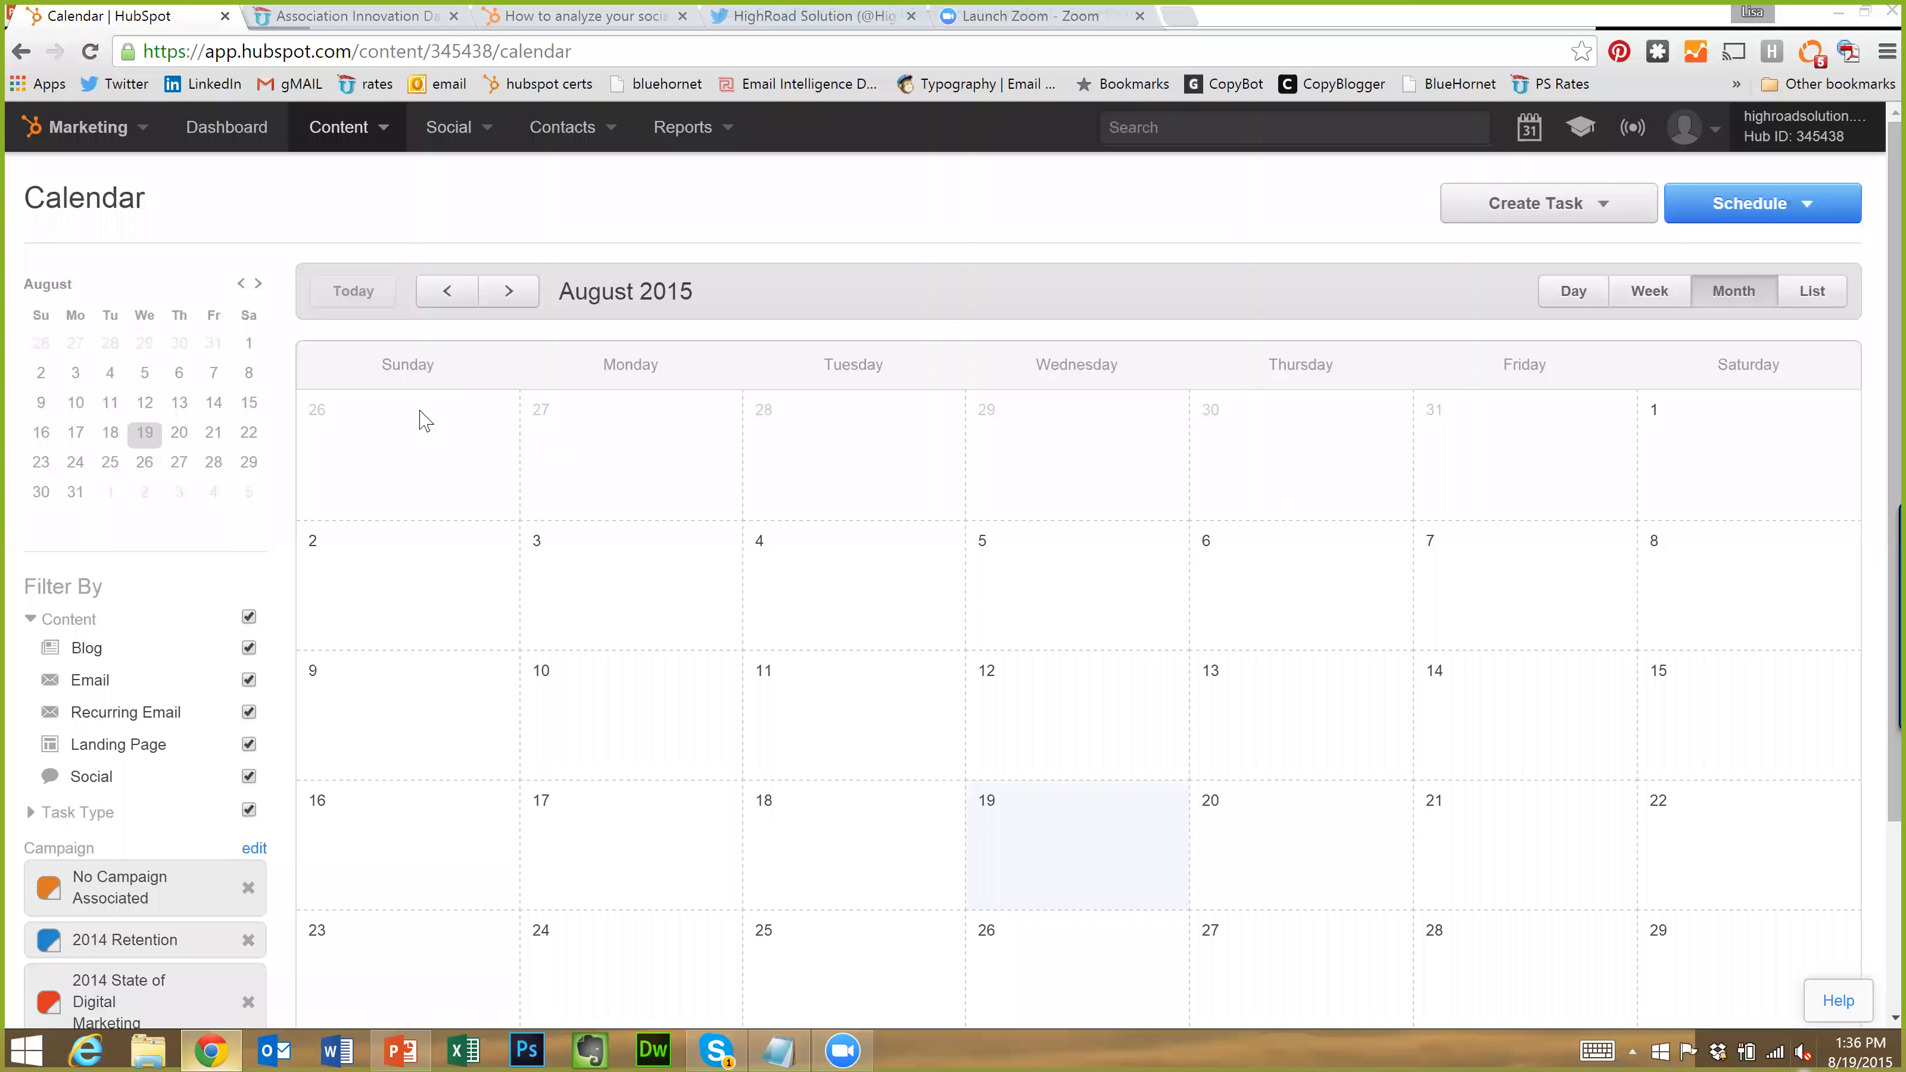
left_click(1755, 203)
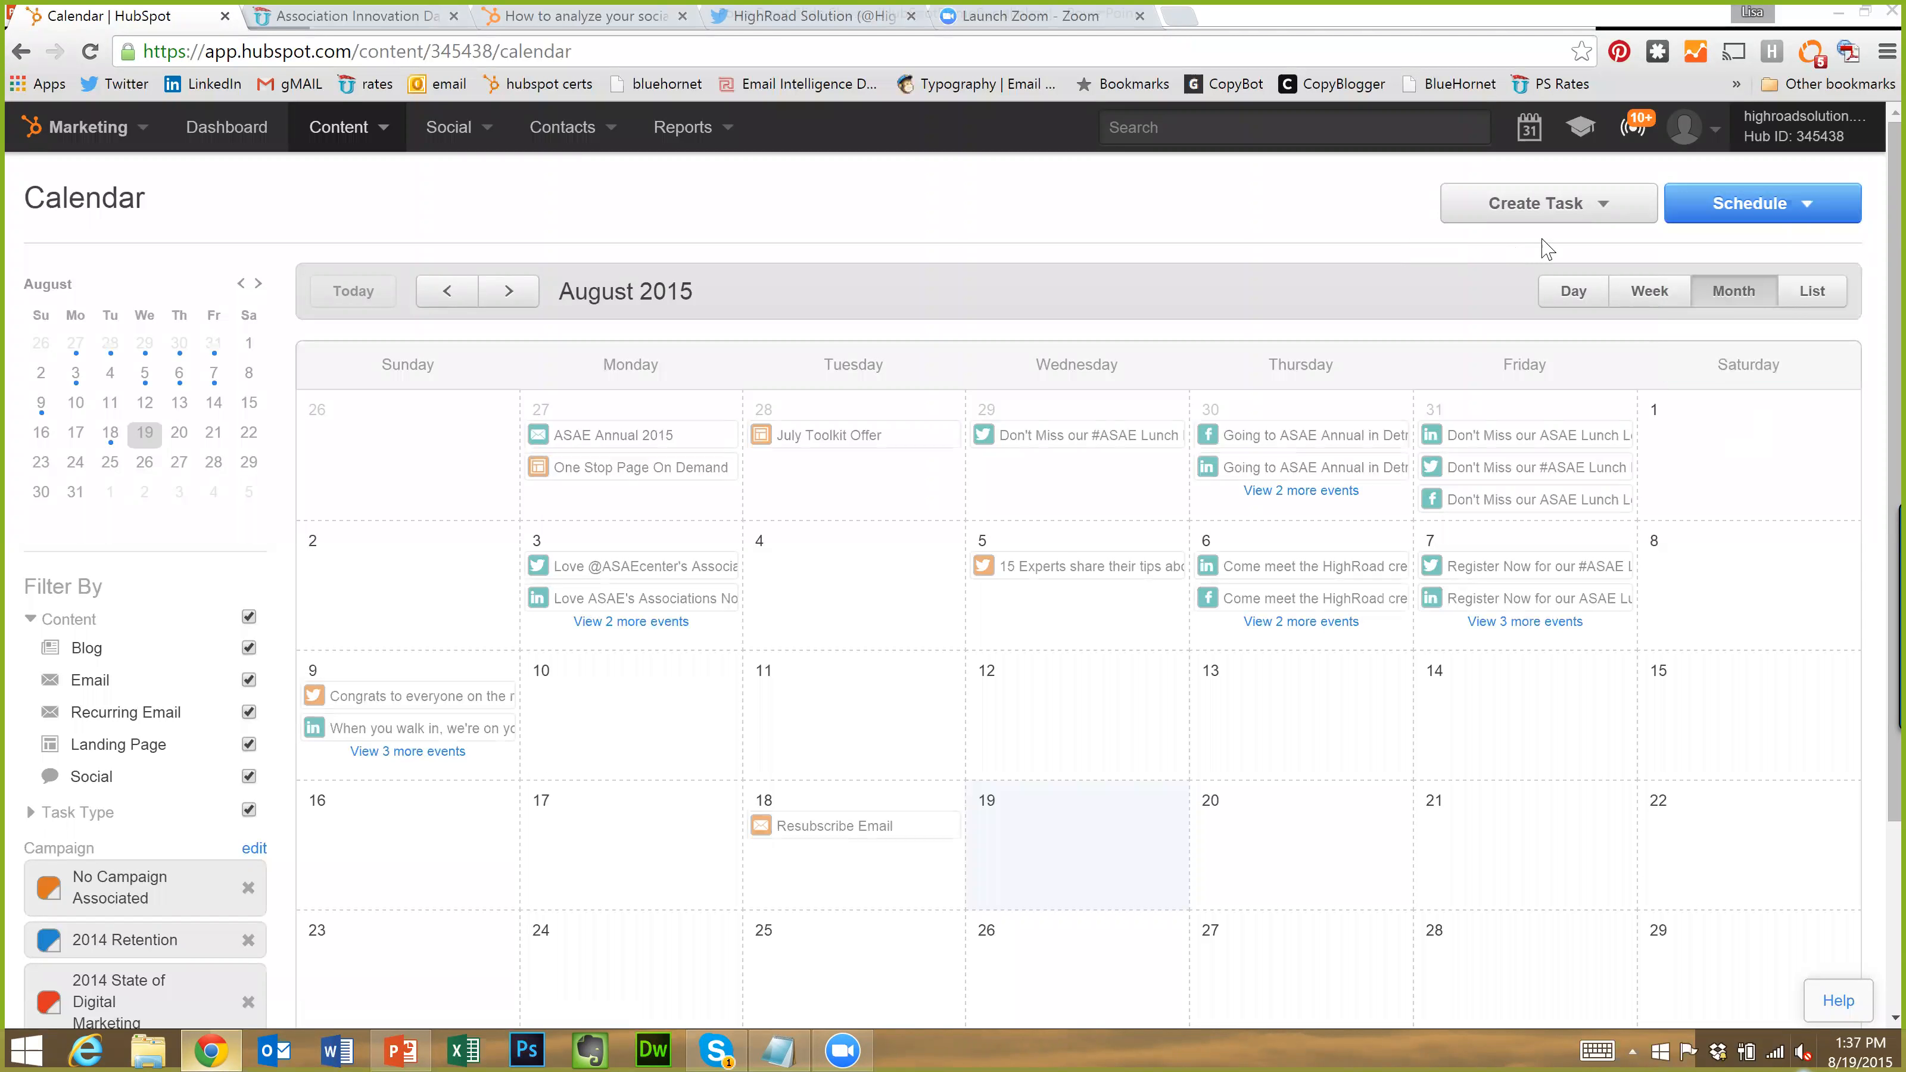
left_click(1797, 225)
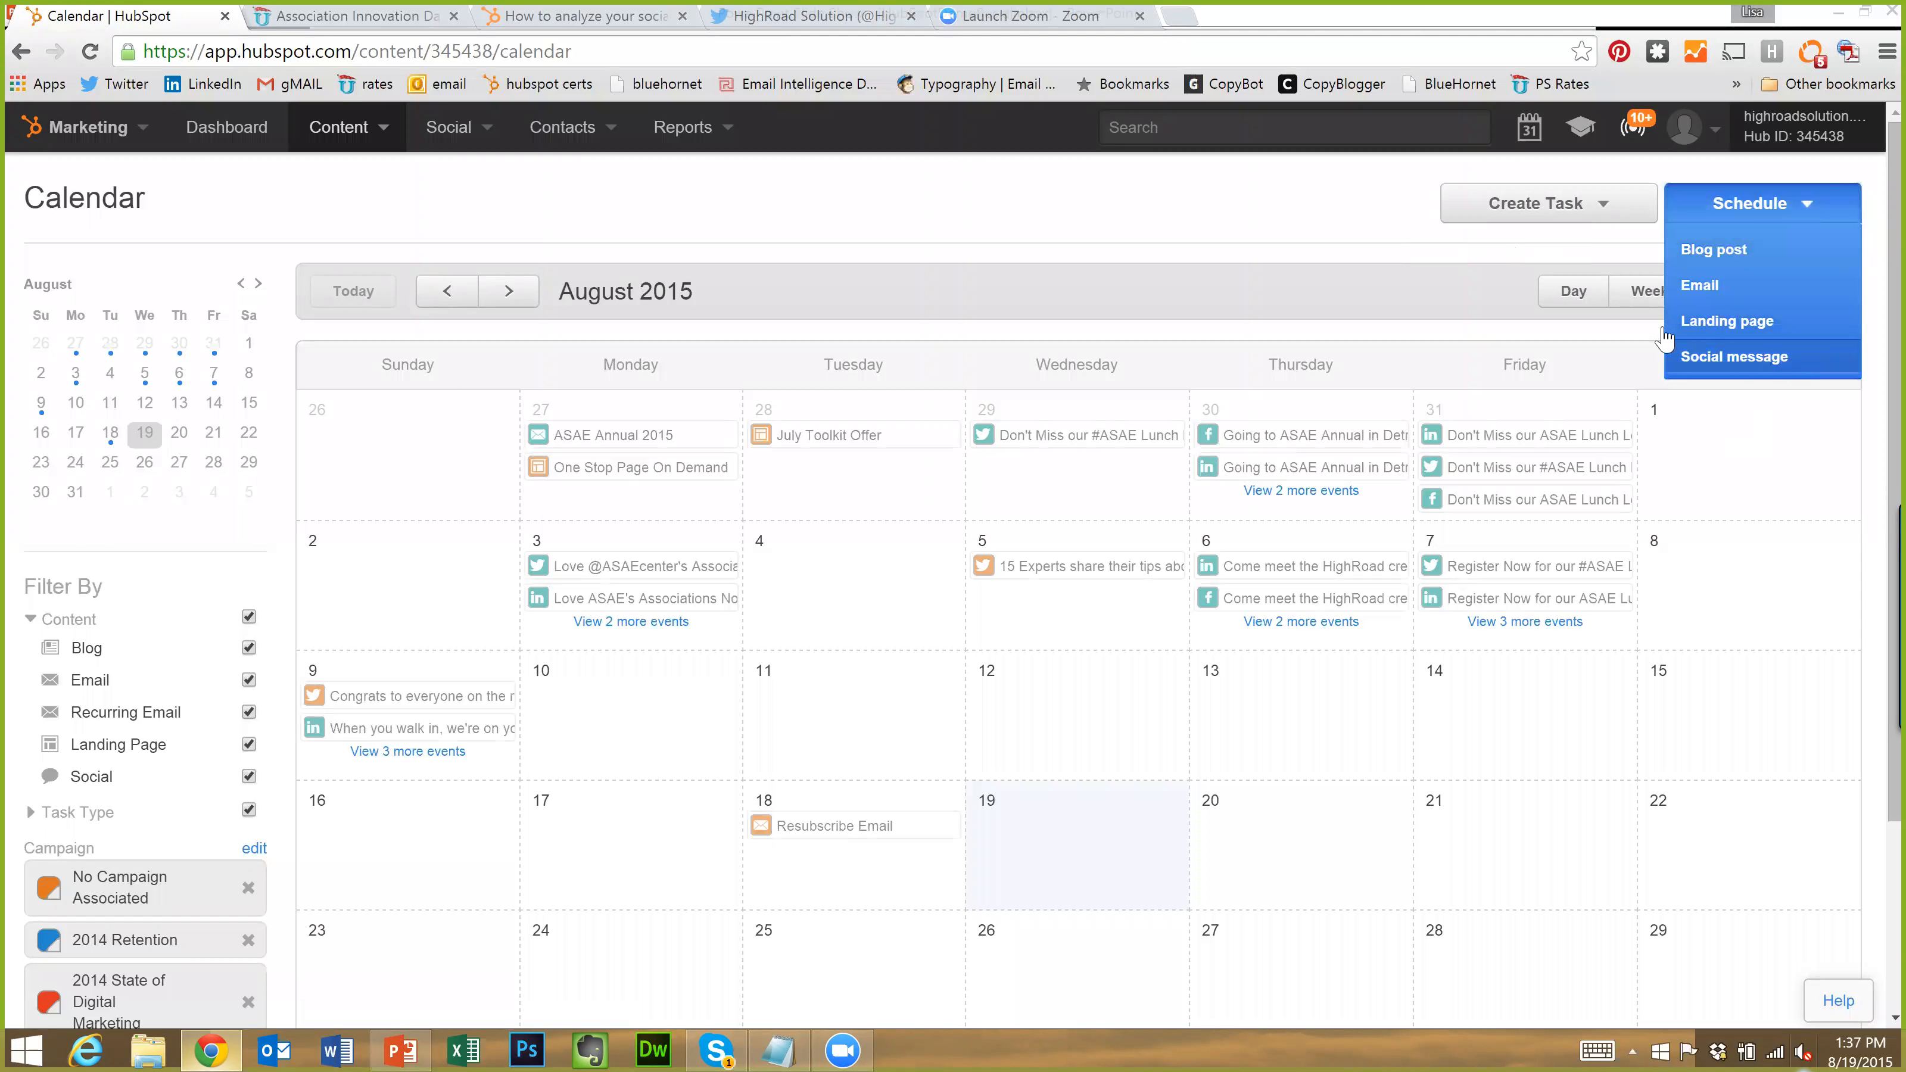
left_click(930, 331)
Look over the August 2015 calendar entries and campaign filters, and return to the Follow Me Module page
scroll(961, 759, "down", 3)
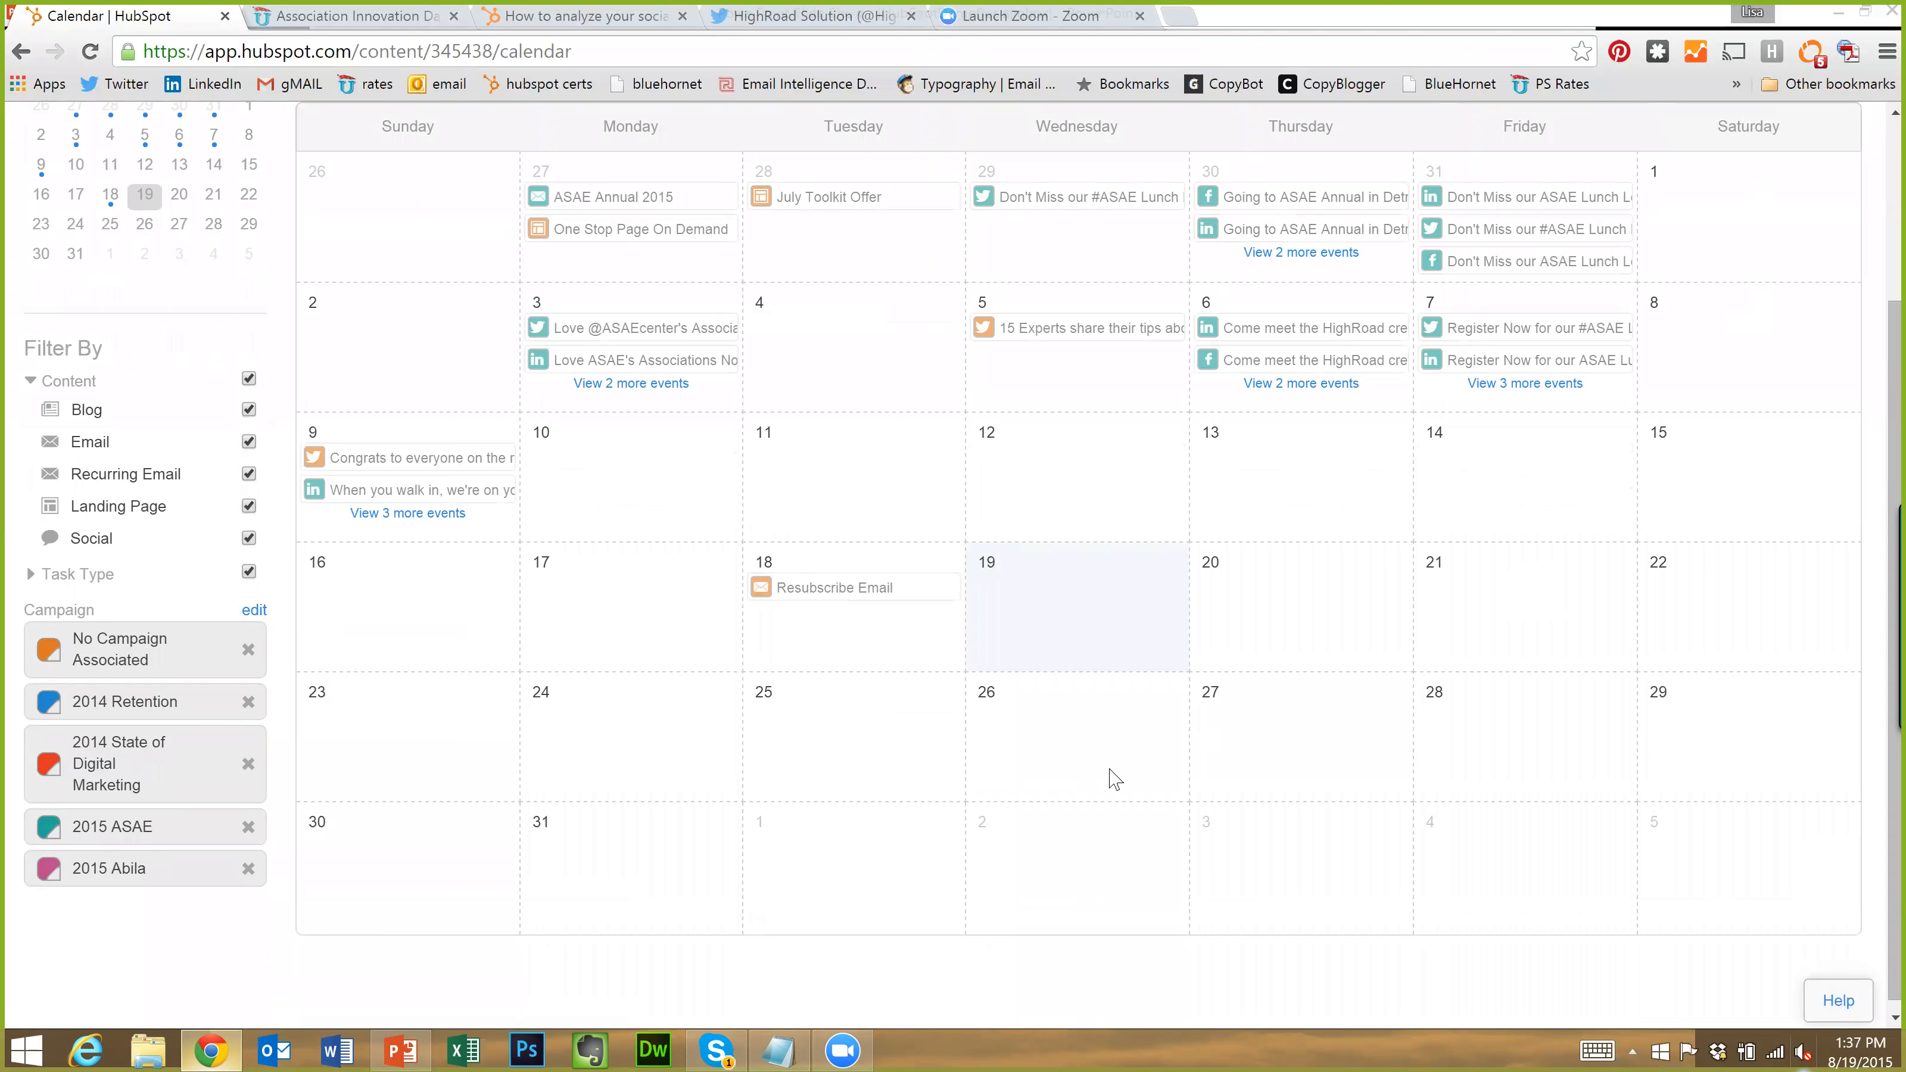
scroll(1110, 781, "up", 3)
scroll(1006, 769, "down", 3)
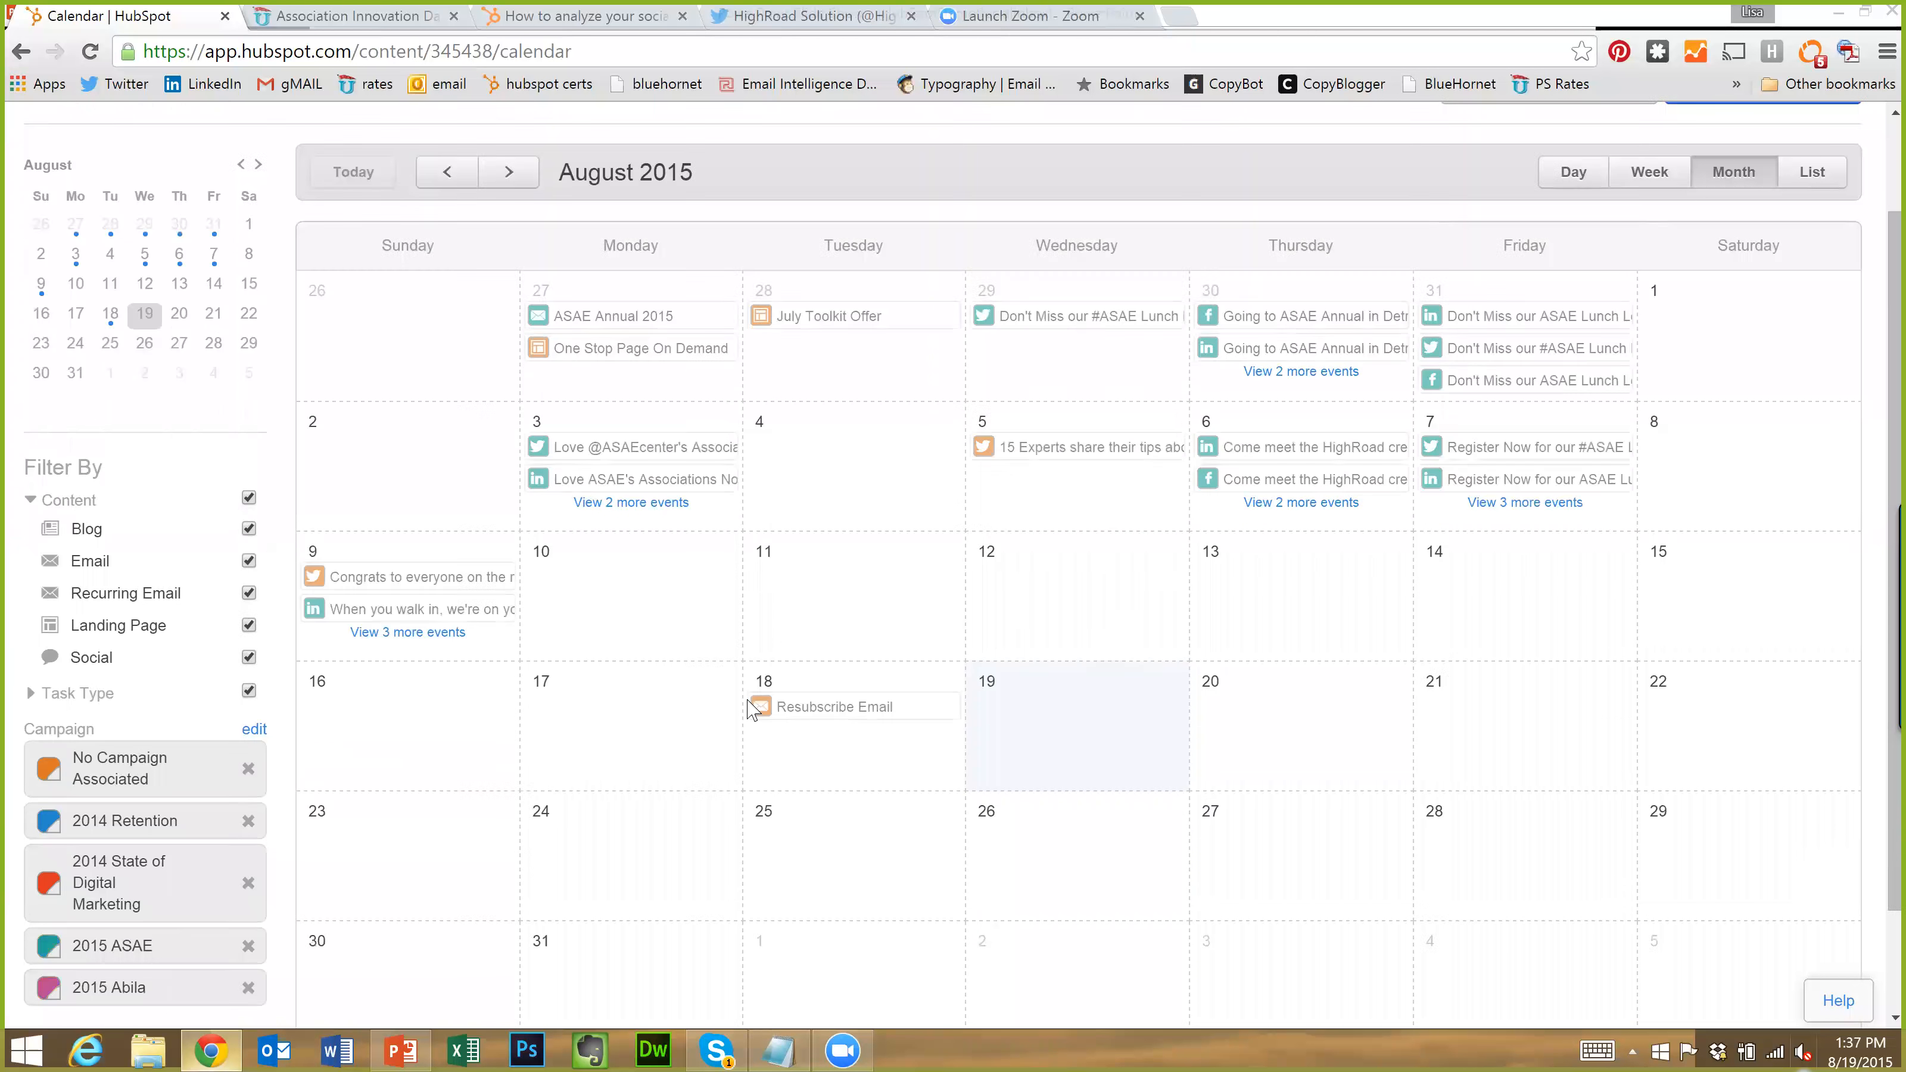
scroll(1006, 770, "up", 3)
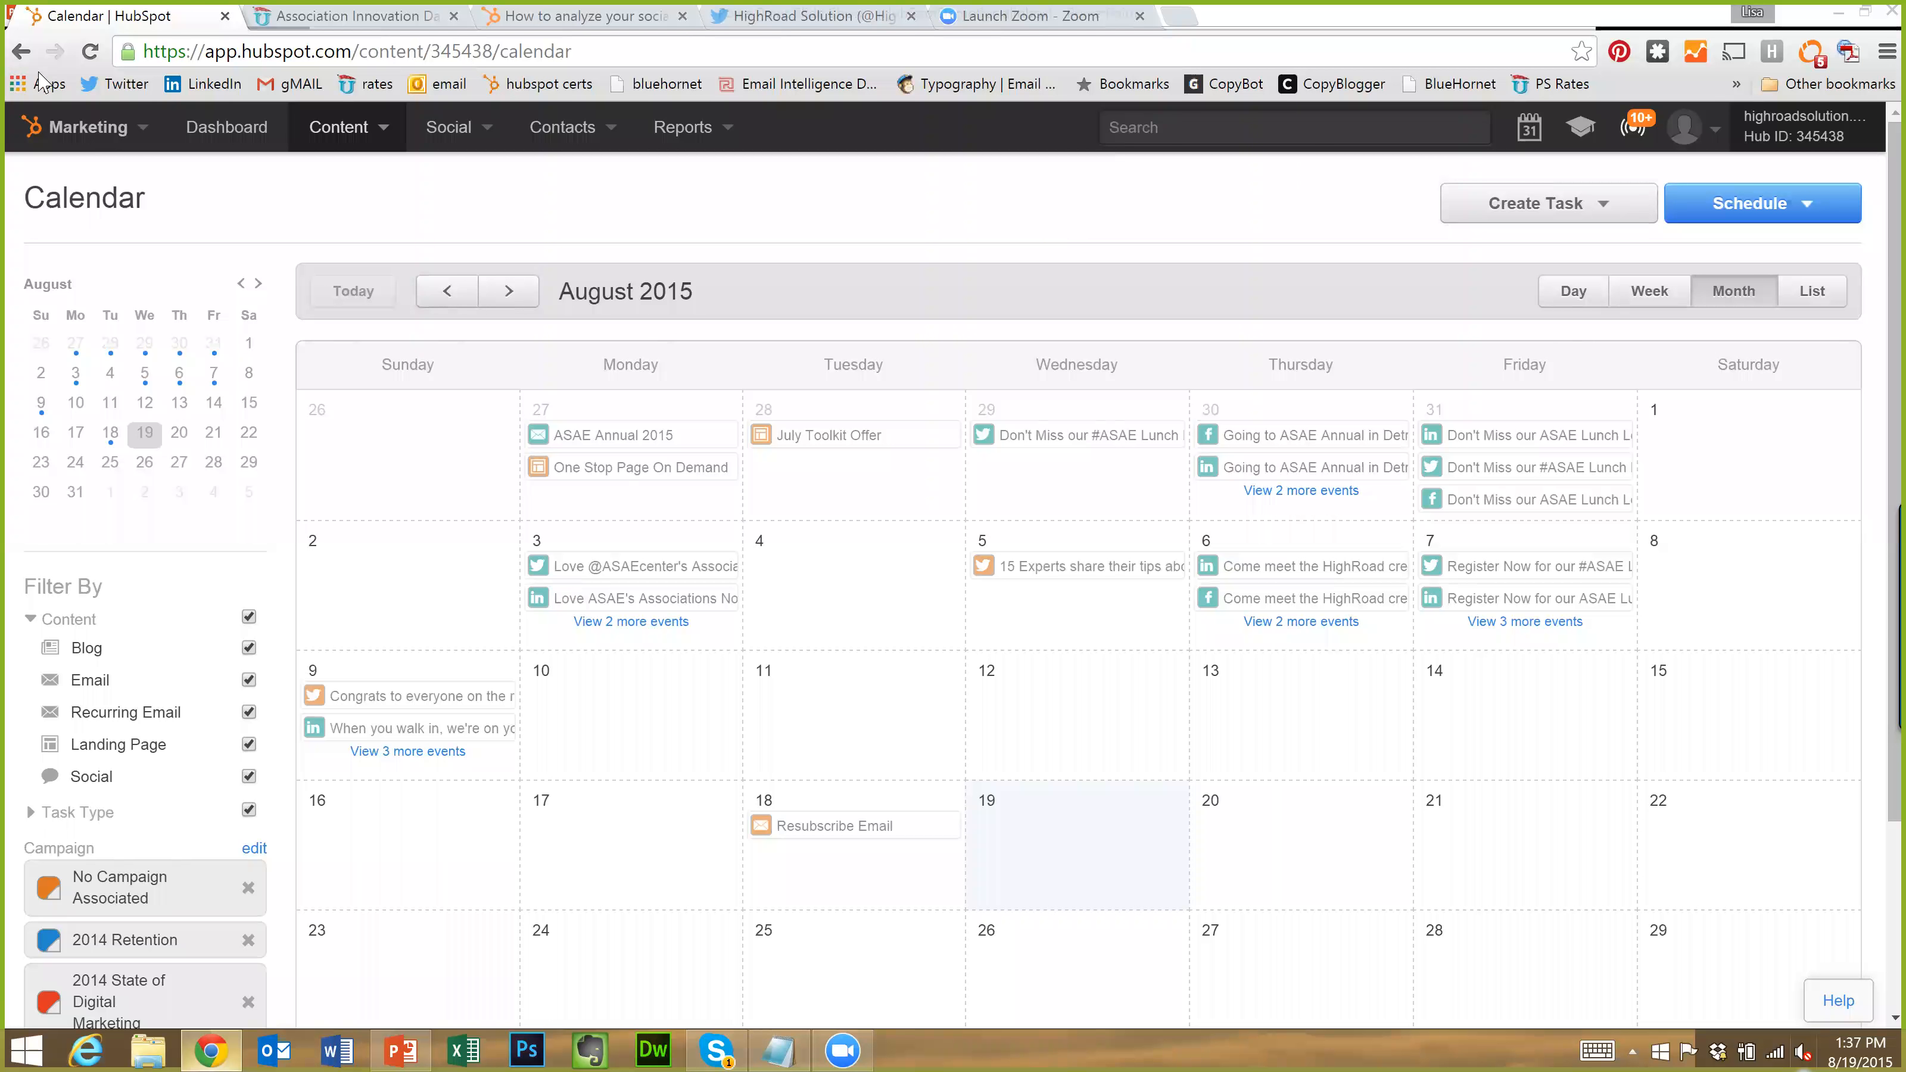
left_click(21, 51)
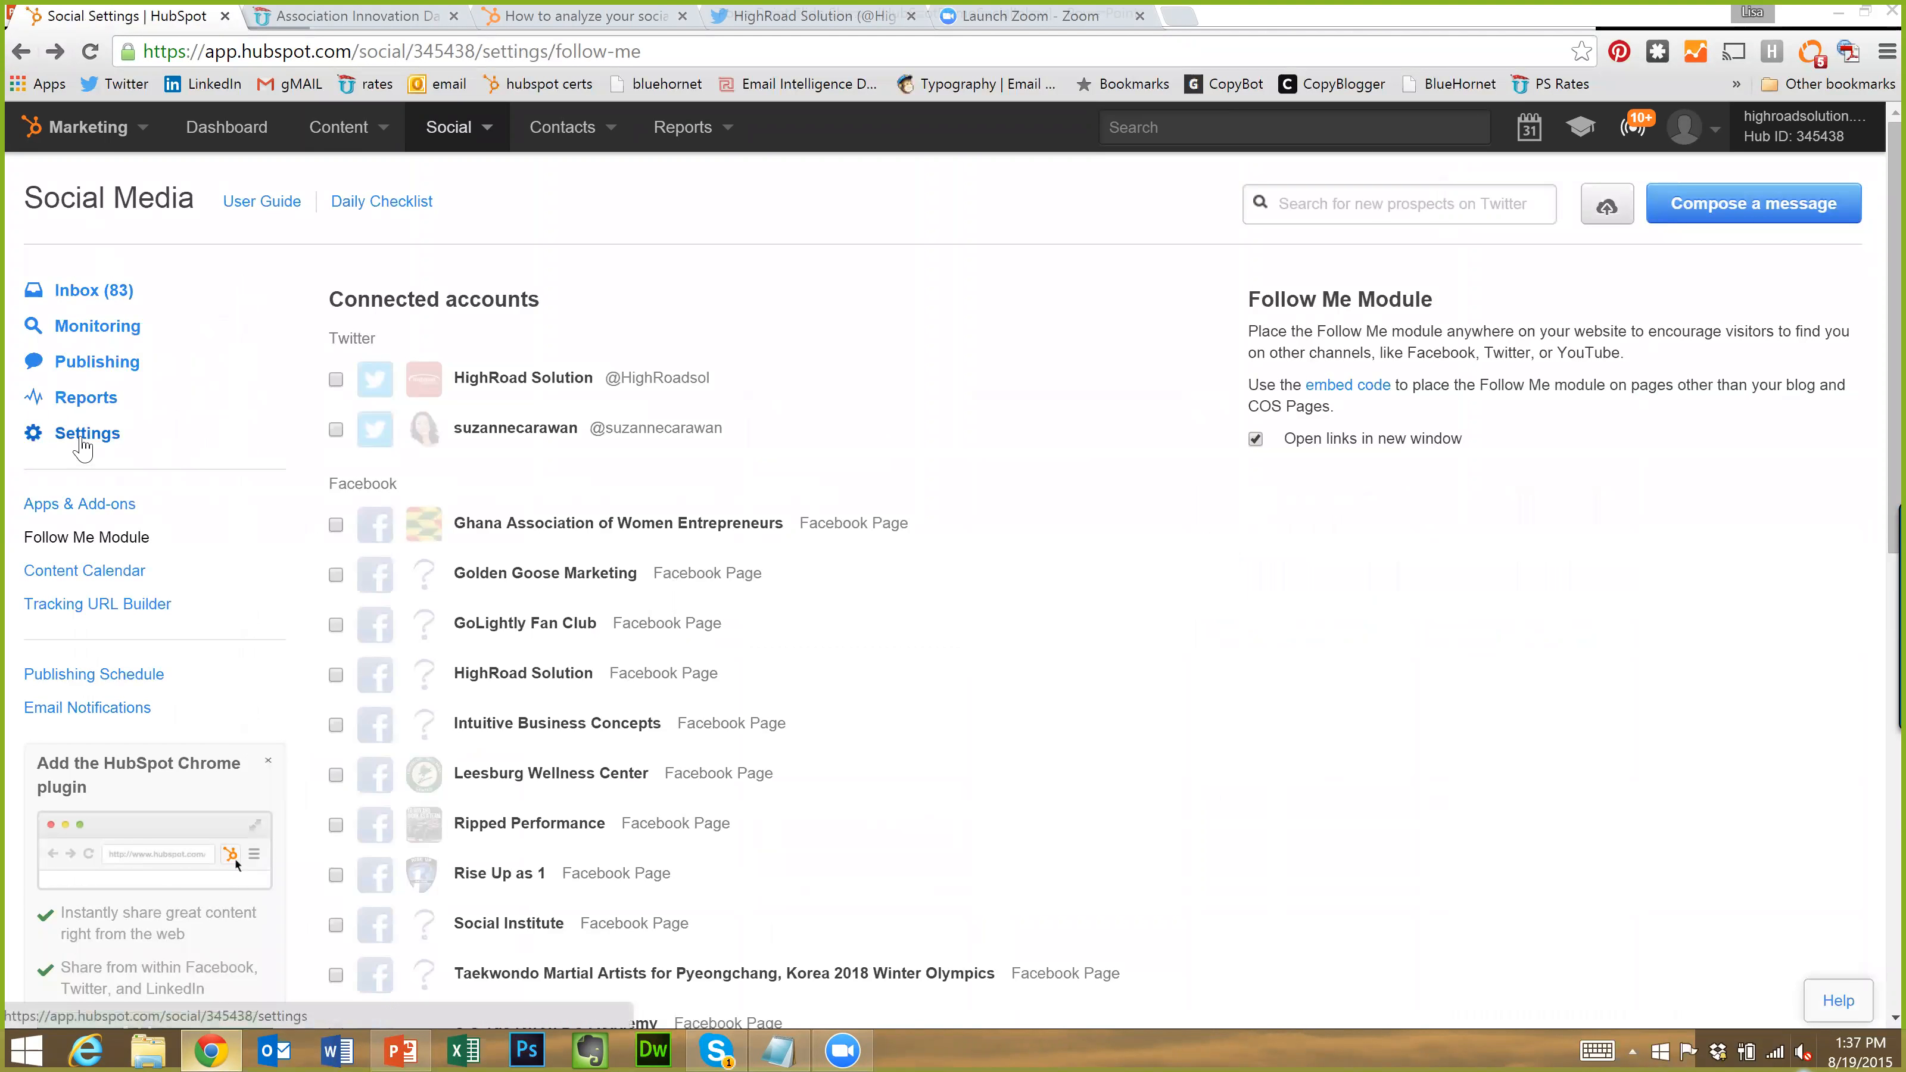
Open the Tracking URL Builder, view the list of tracking URLs, and return to the social media settings
left_click(111, 605)
left_click(114, 608)
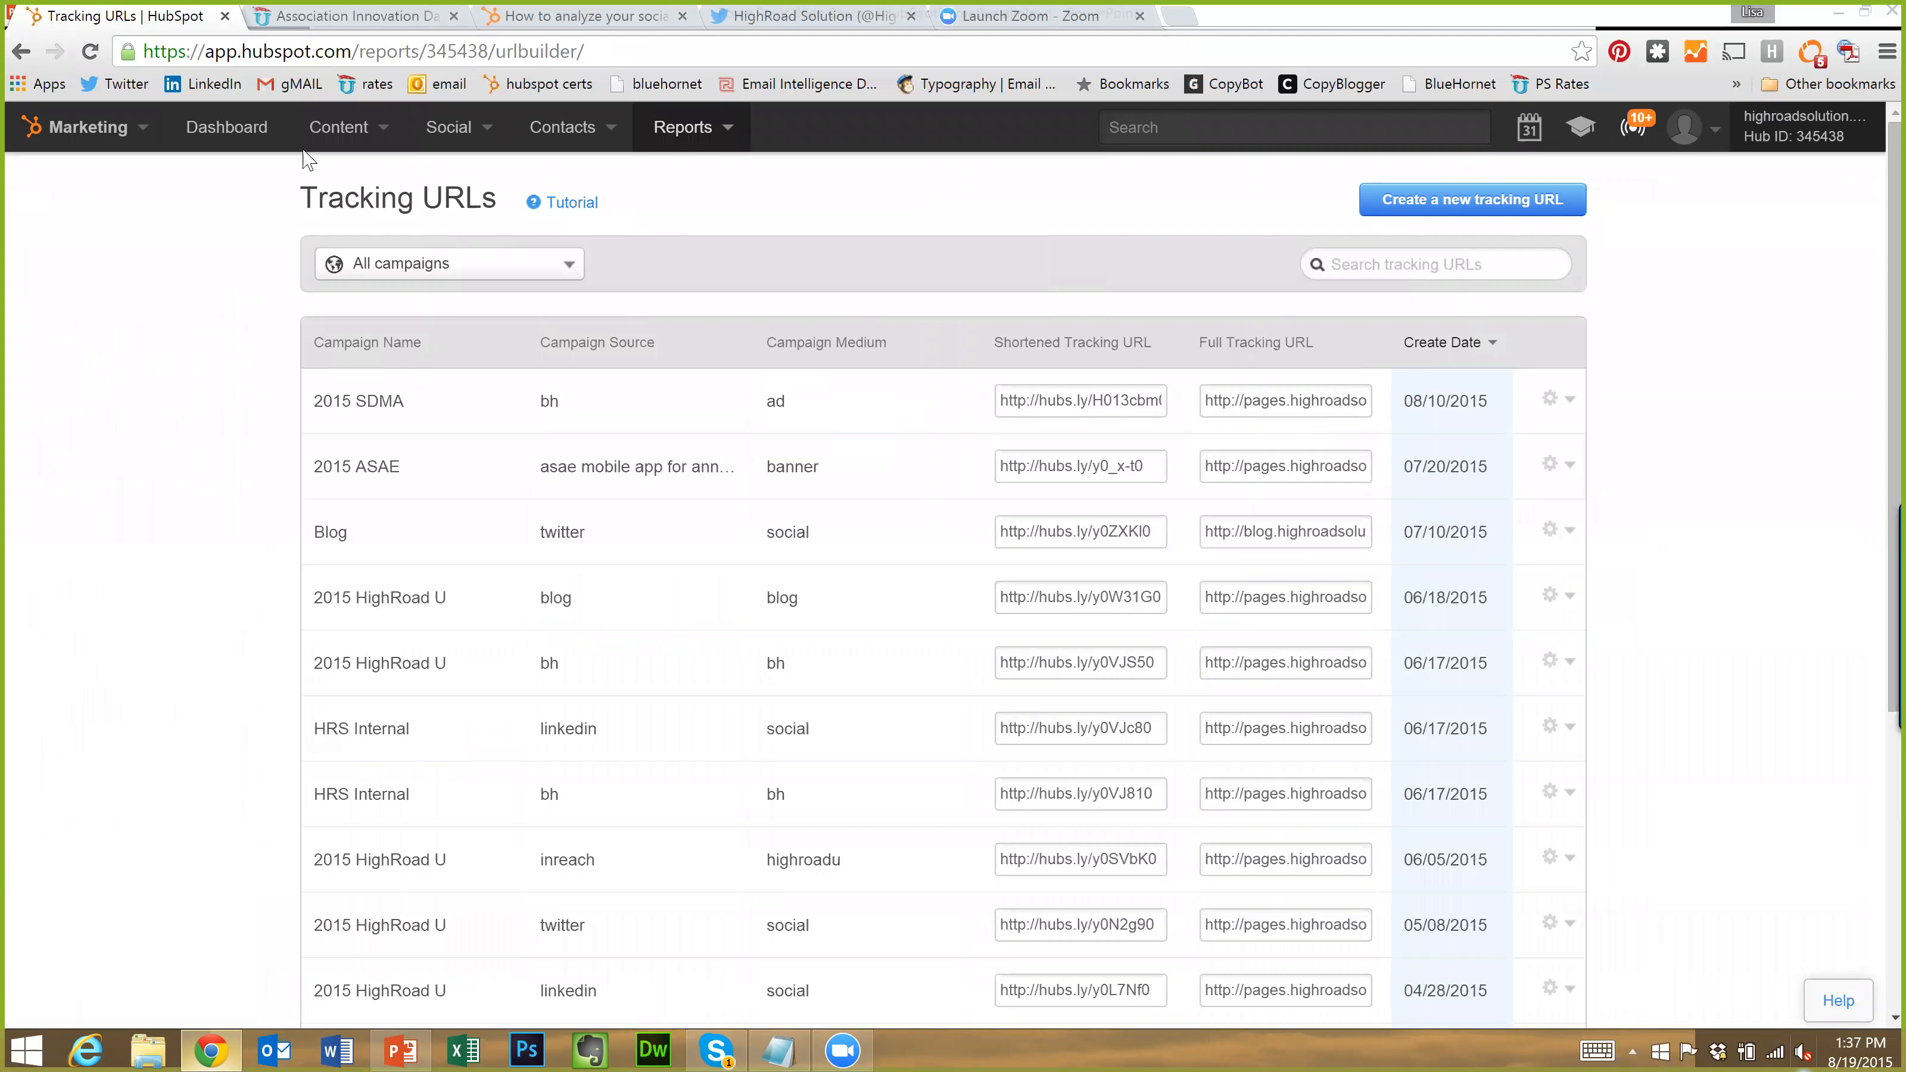
left_click(20, 51)
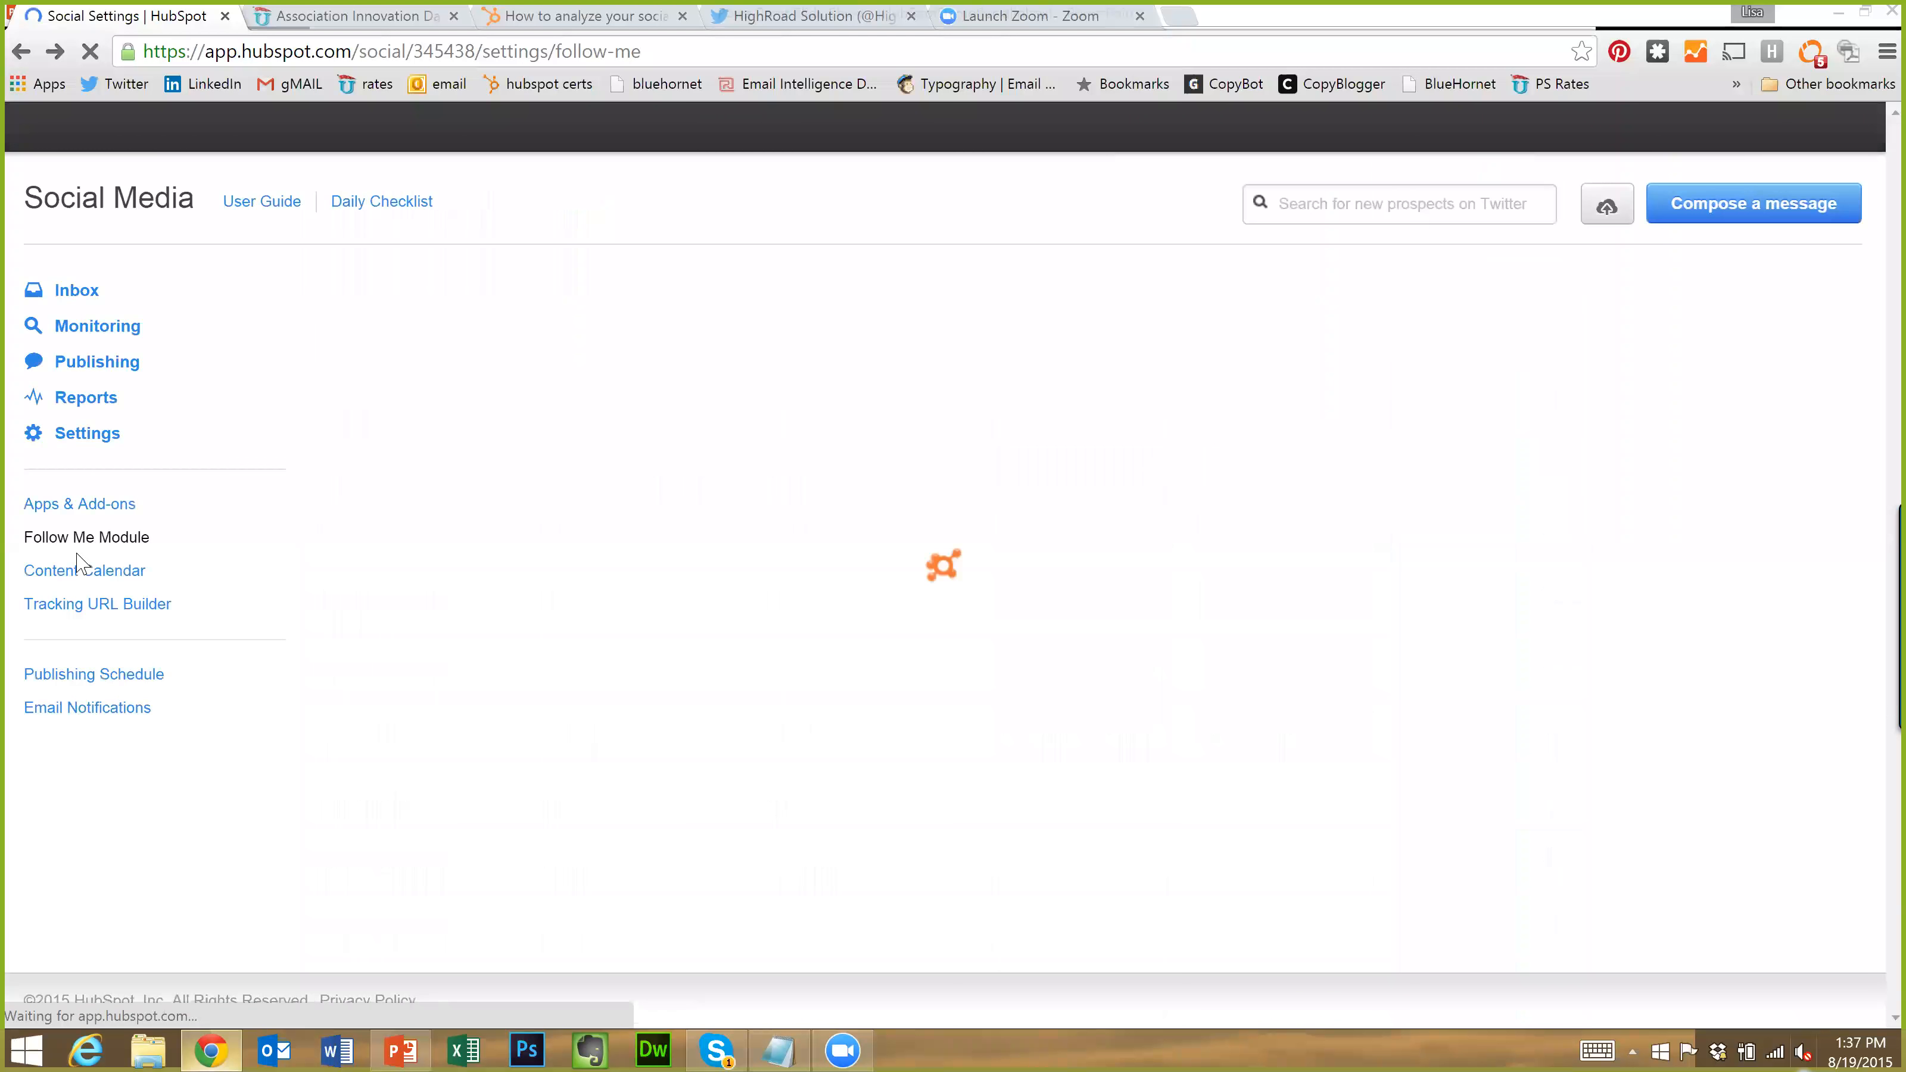
Open the Publishing Schedule, switch Vary publishing times off, and switch it back on
left_click(83, 678)
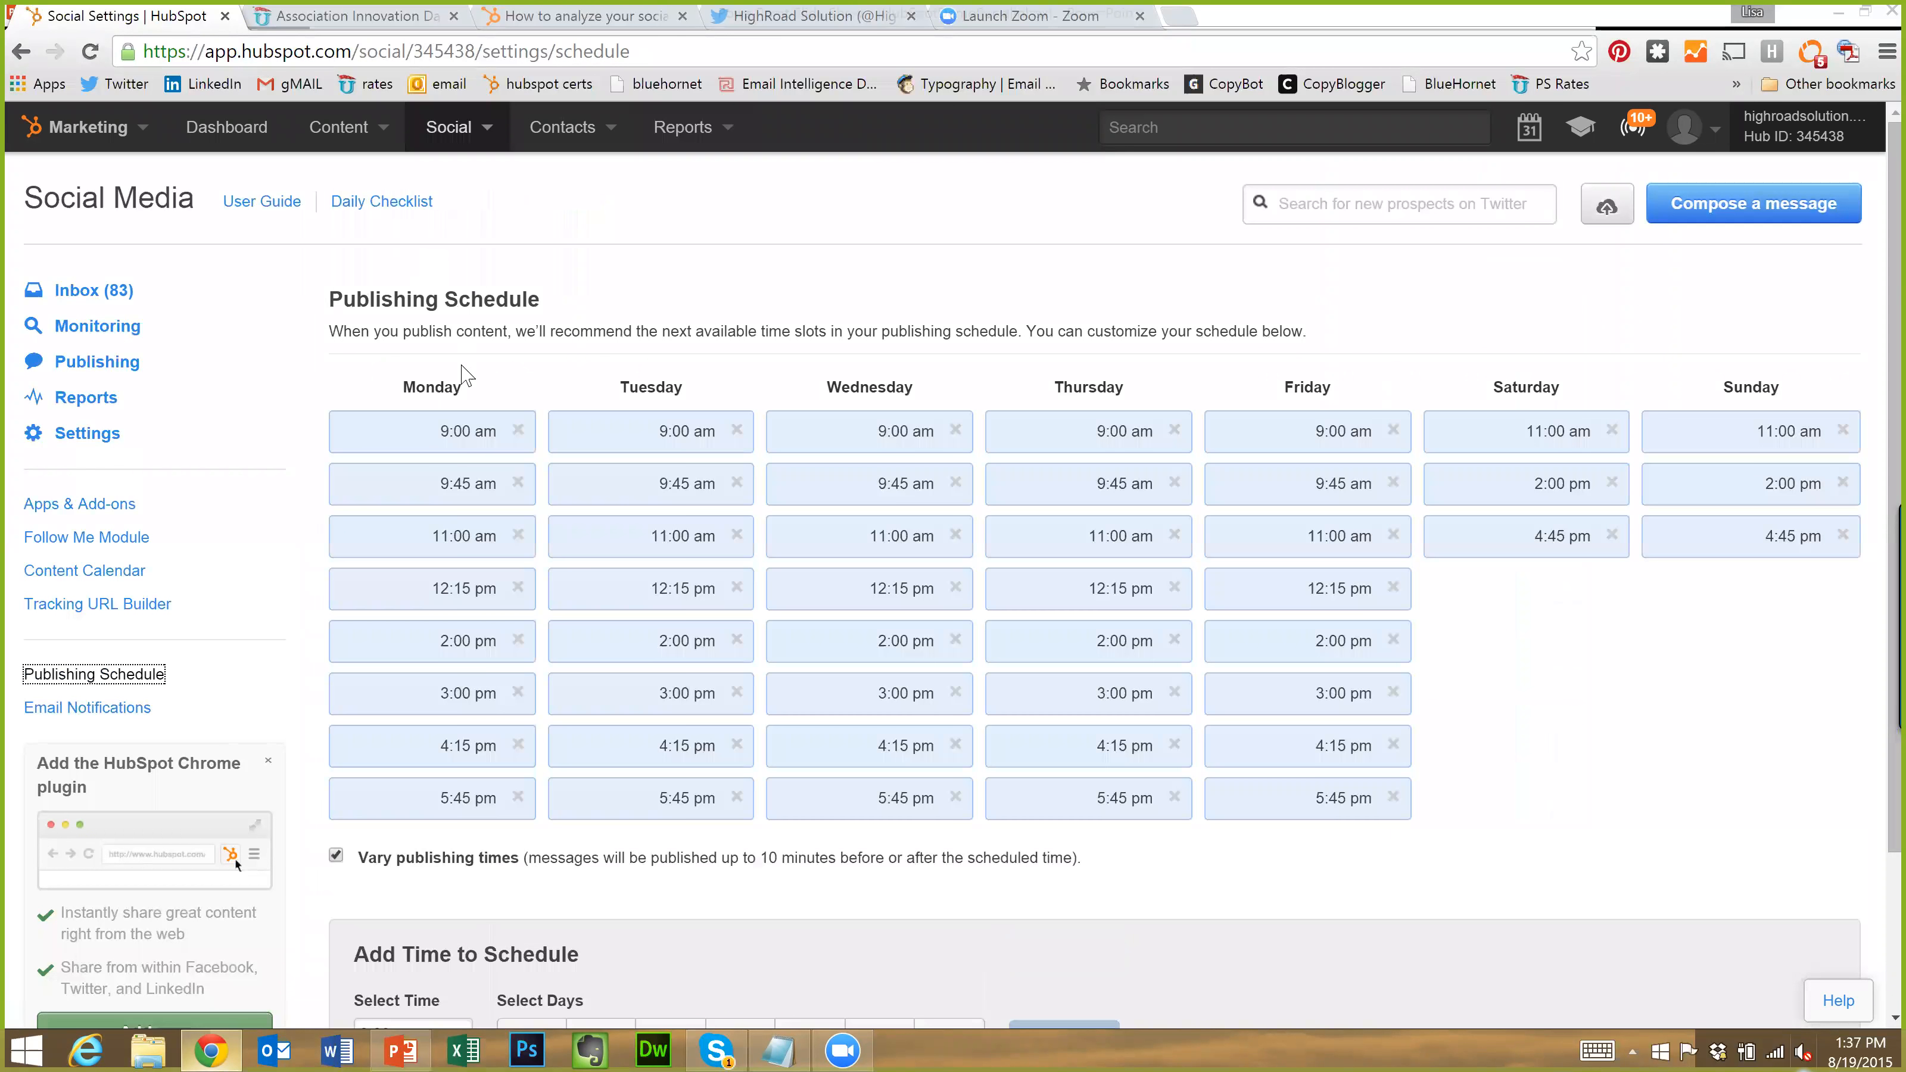
scroll(495, 792, "down", 3)
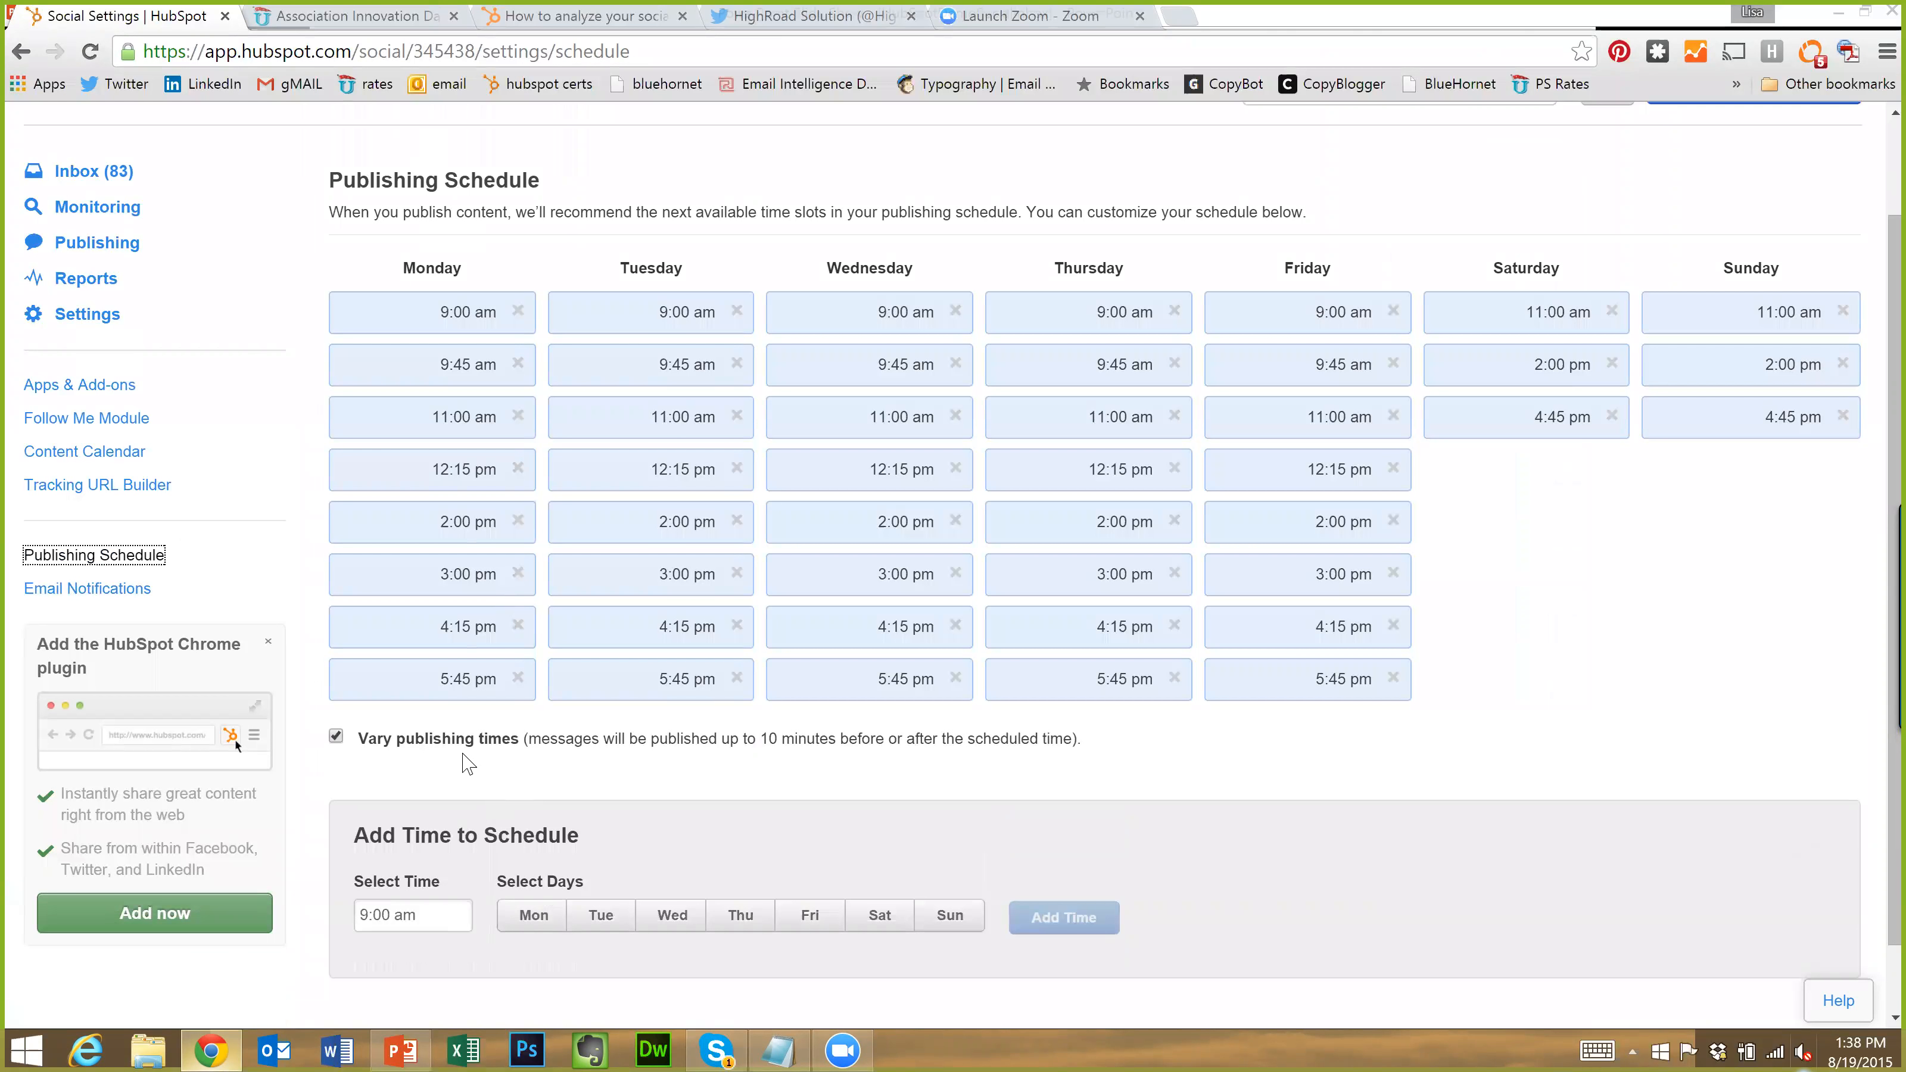
left_click(335, 737)
left_click(335, 738)
scroll(1103, 764, "up", 2)
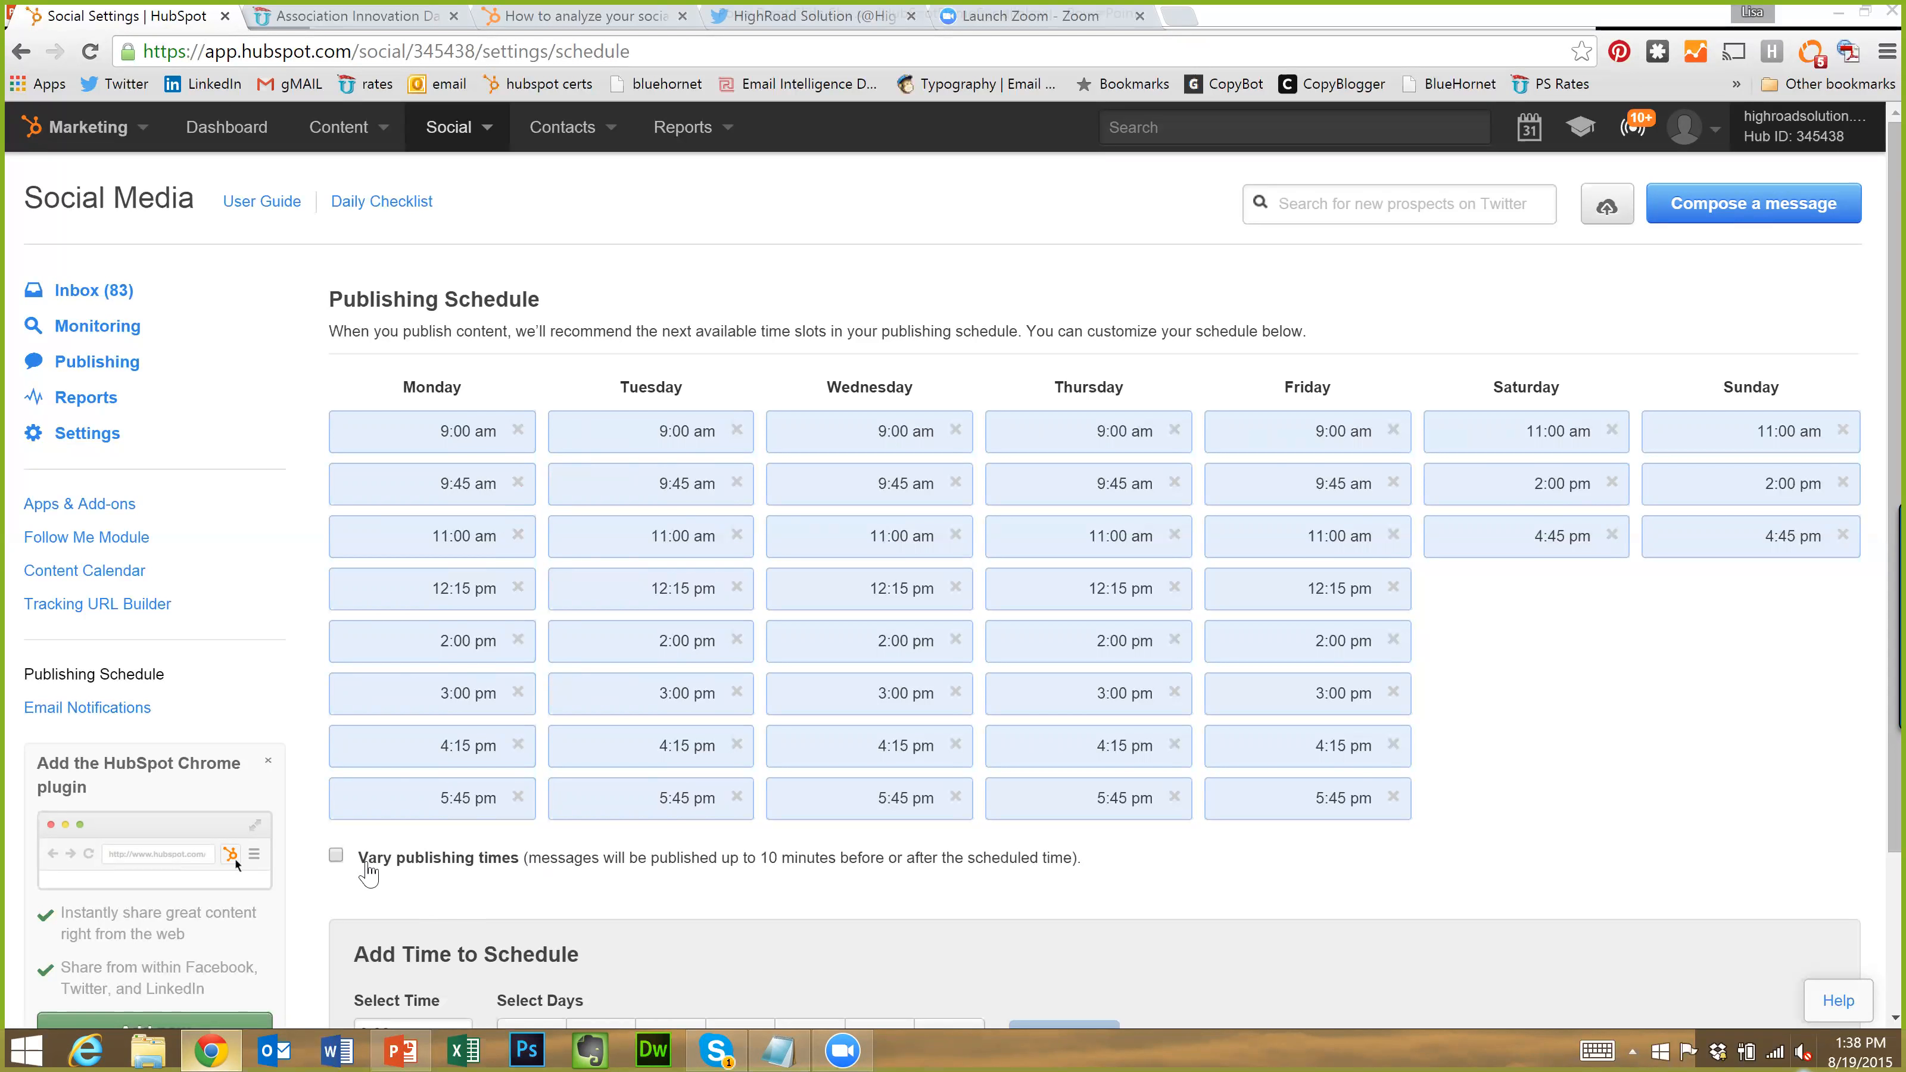
left_click(336, 856)
scroll(699, 875, "down", 3)
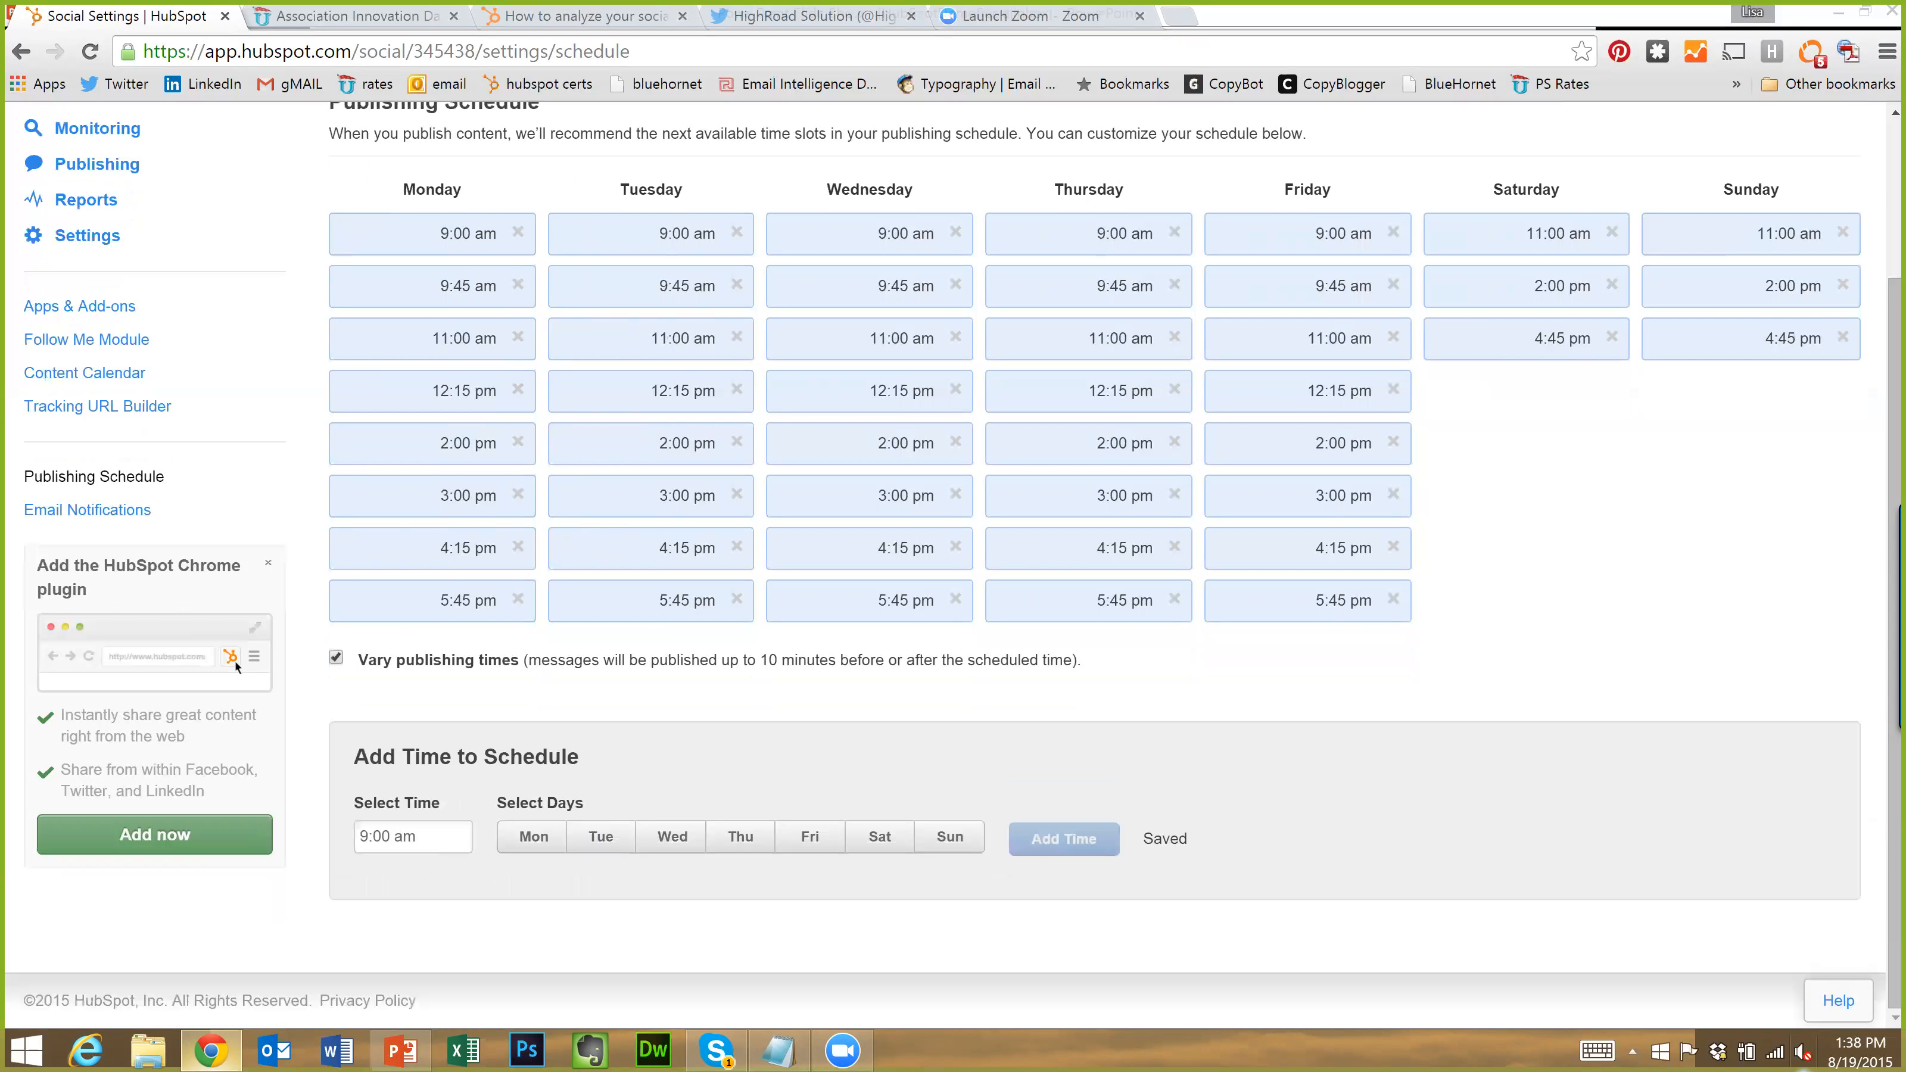
View the time options for a new schedule slot without choosing one, and look over the weekly time slots
left_click(426, 837)
left_click(880, 899)
scroll(1170, 787, "up", 3)
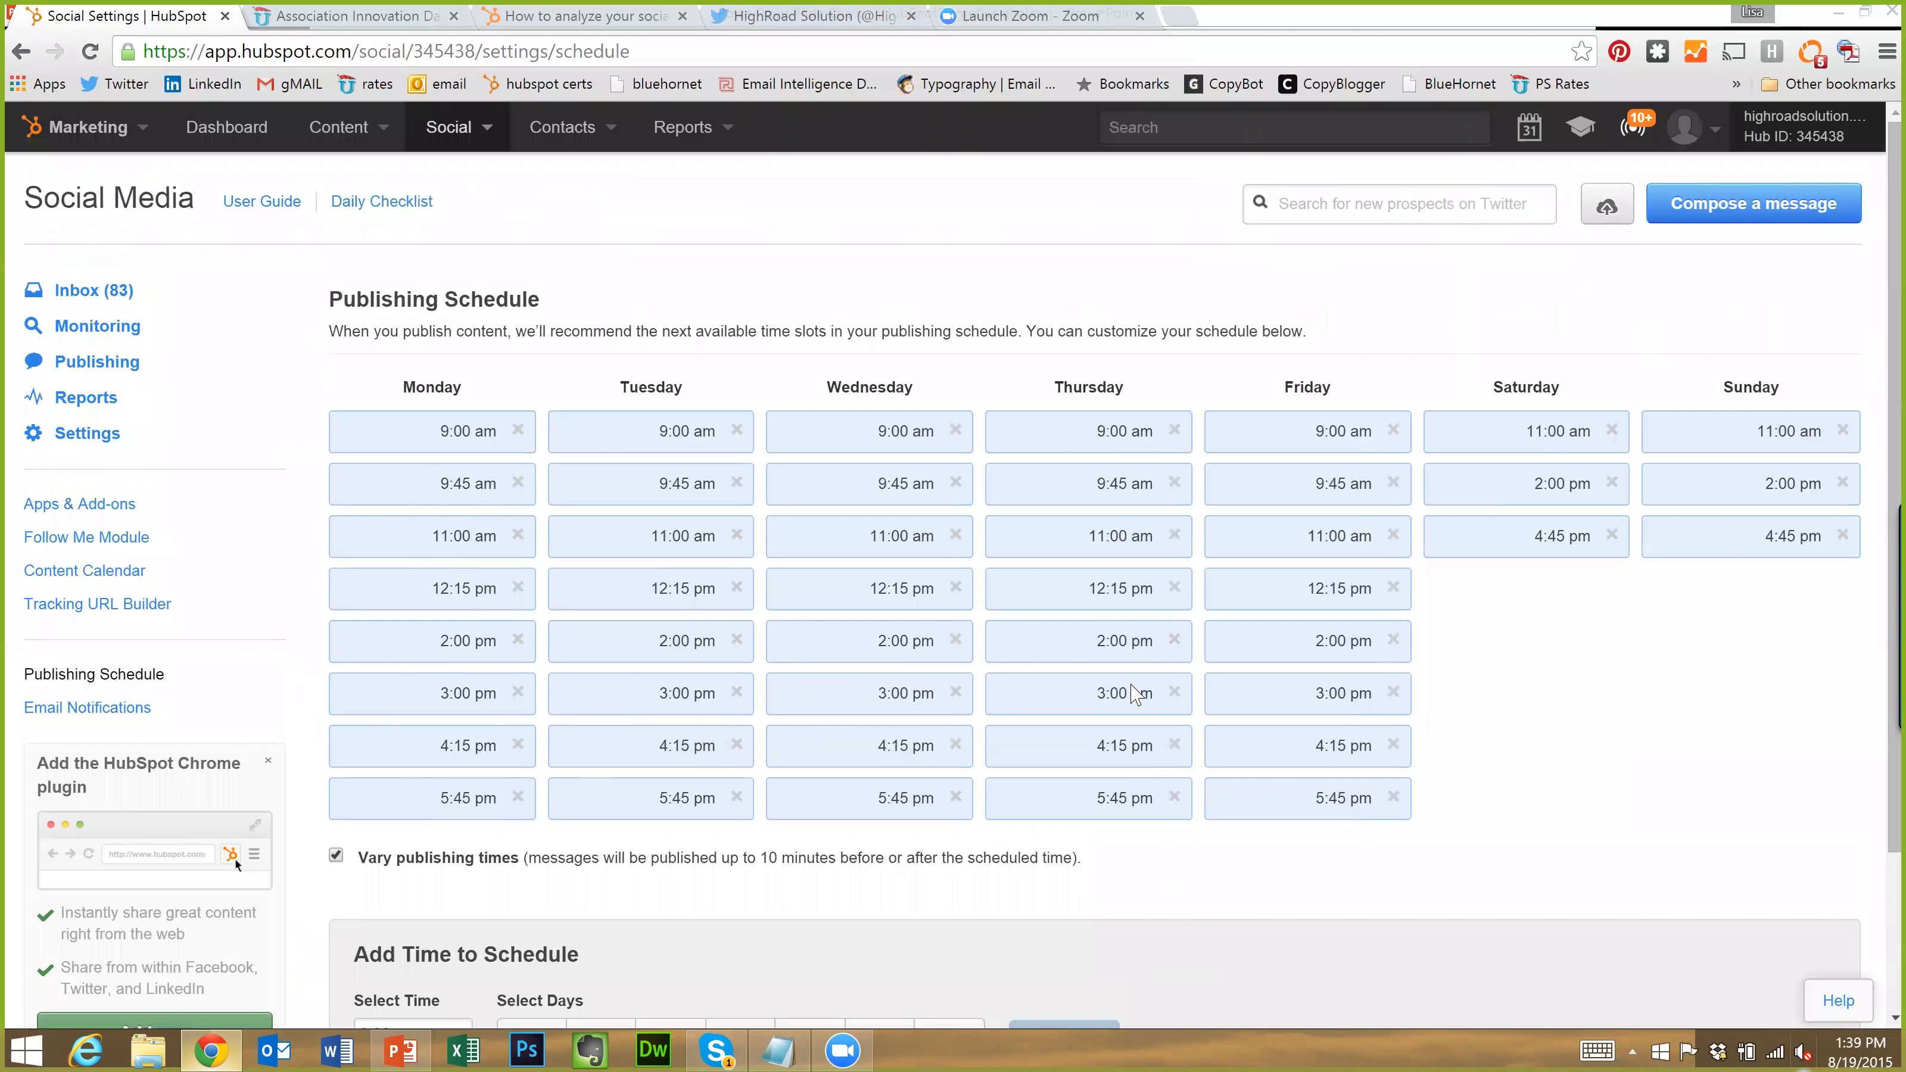
Add a 9:15 am Thursday time slot to the publishing schedule and check it in the weekly grid
scroll(1159, 836, "down", 3)
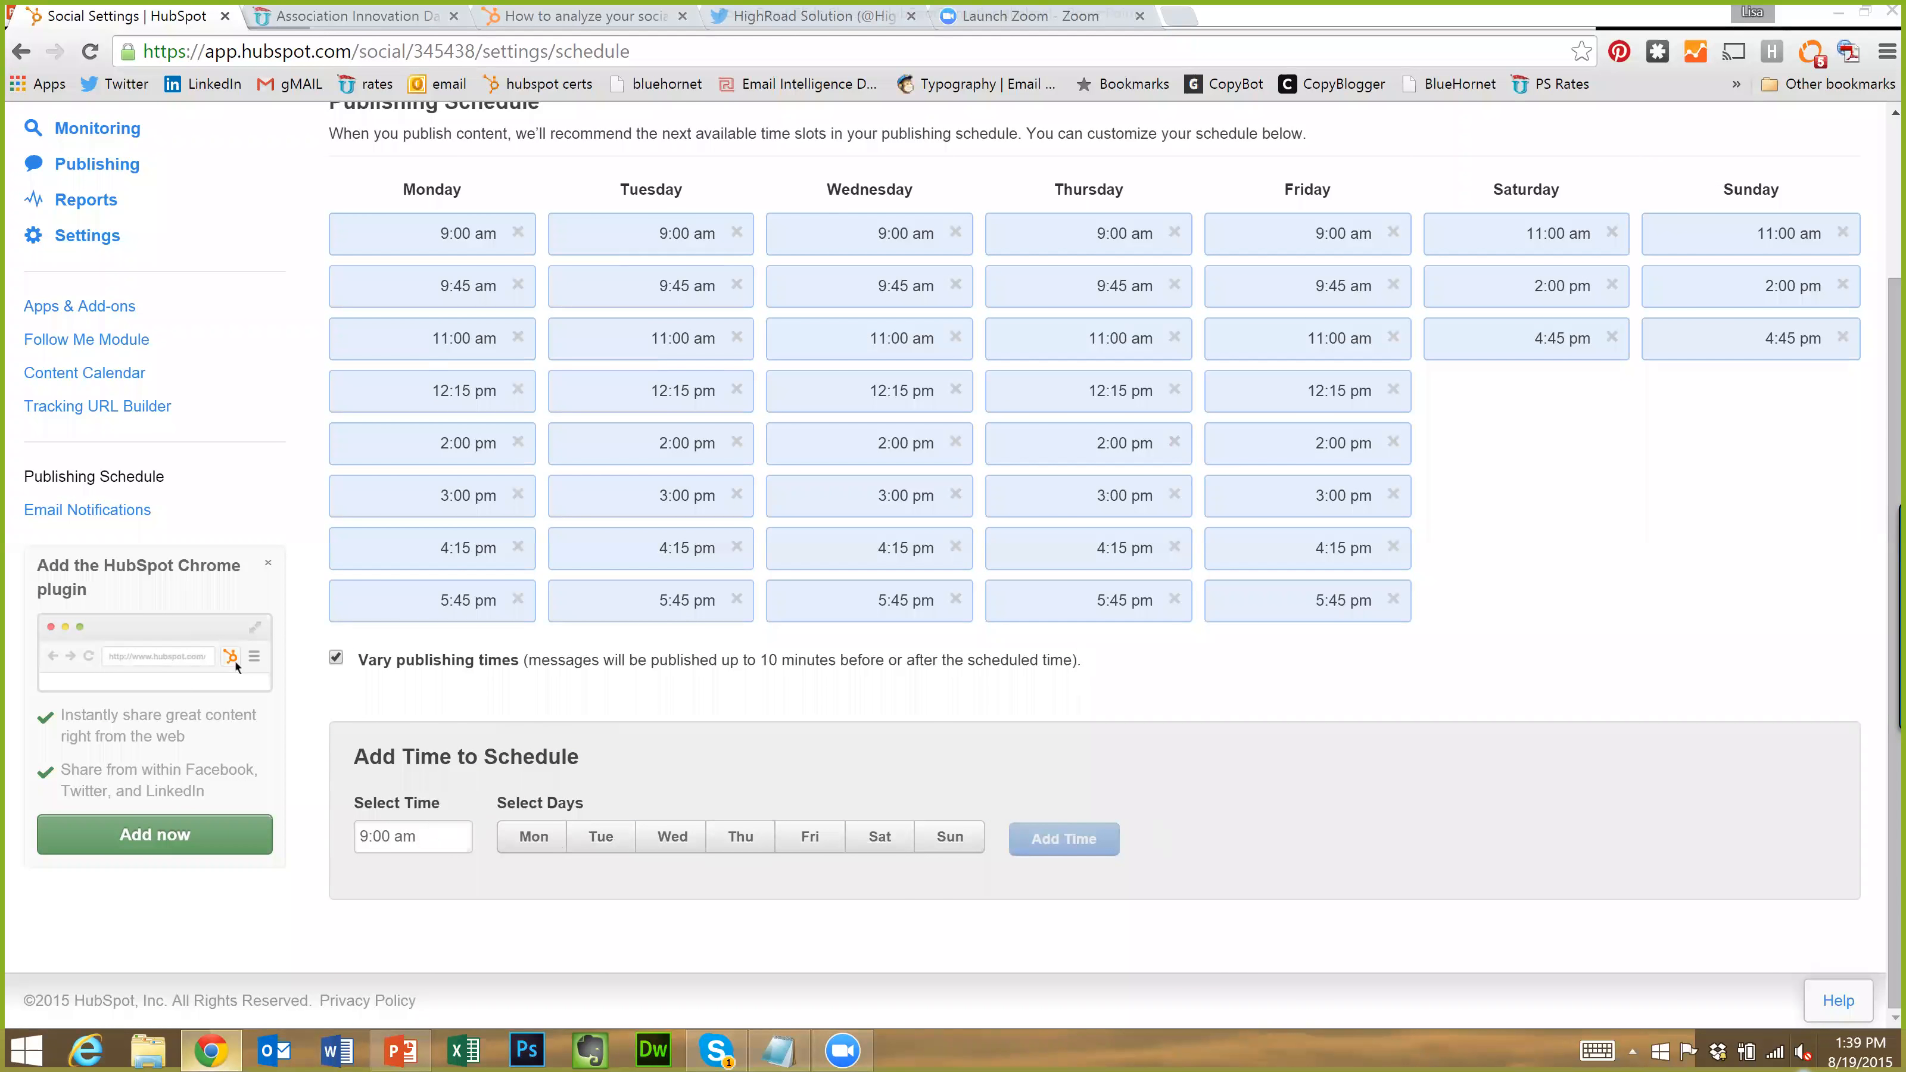
left_click(413, 836)
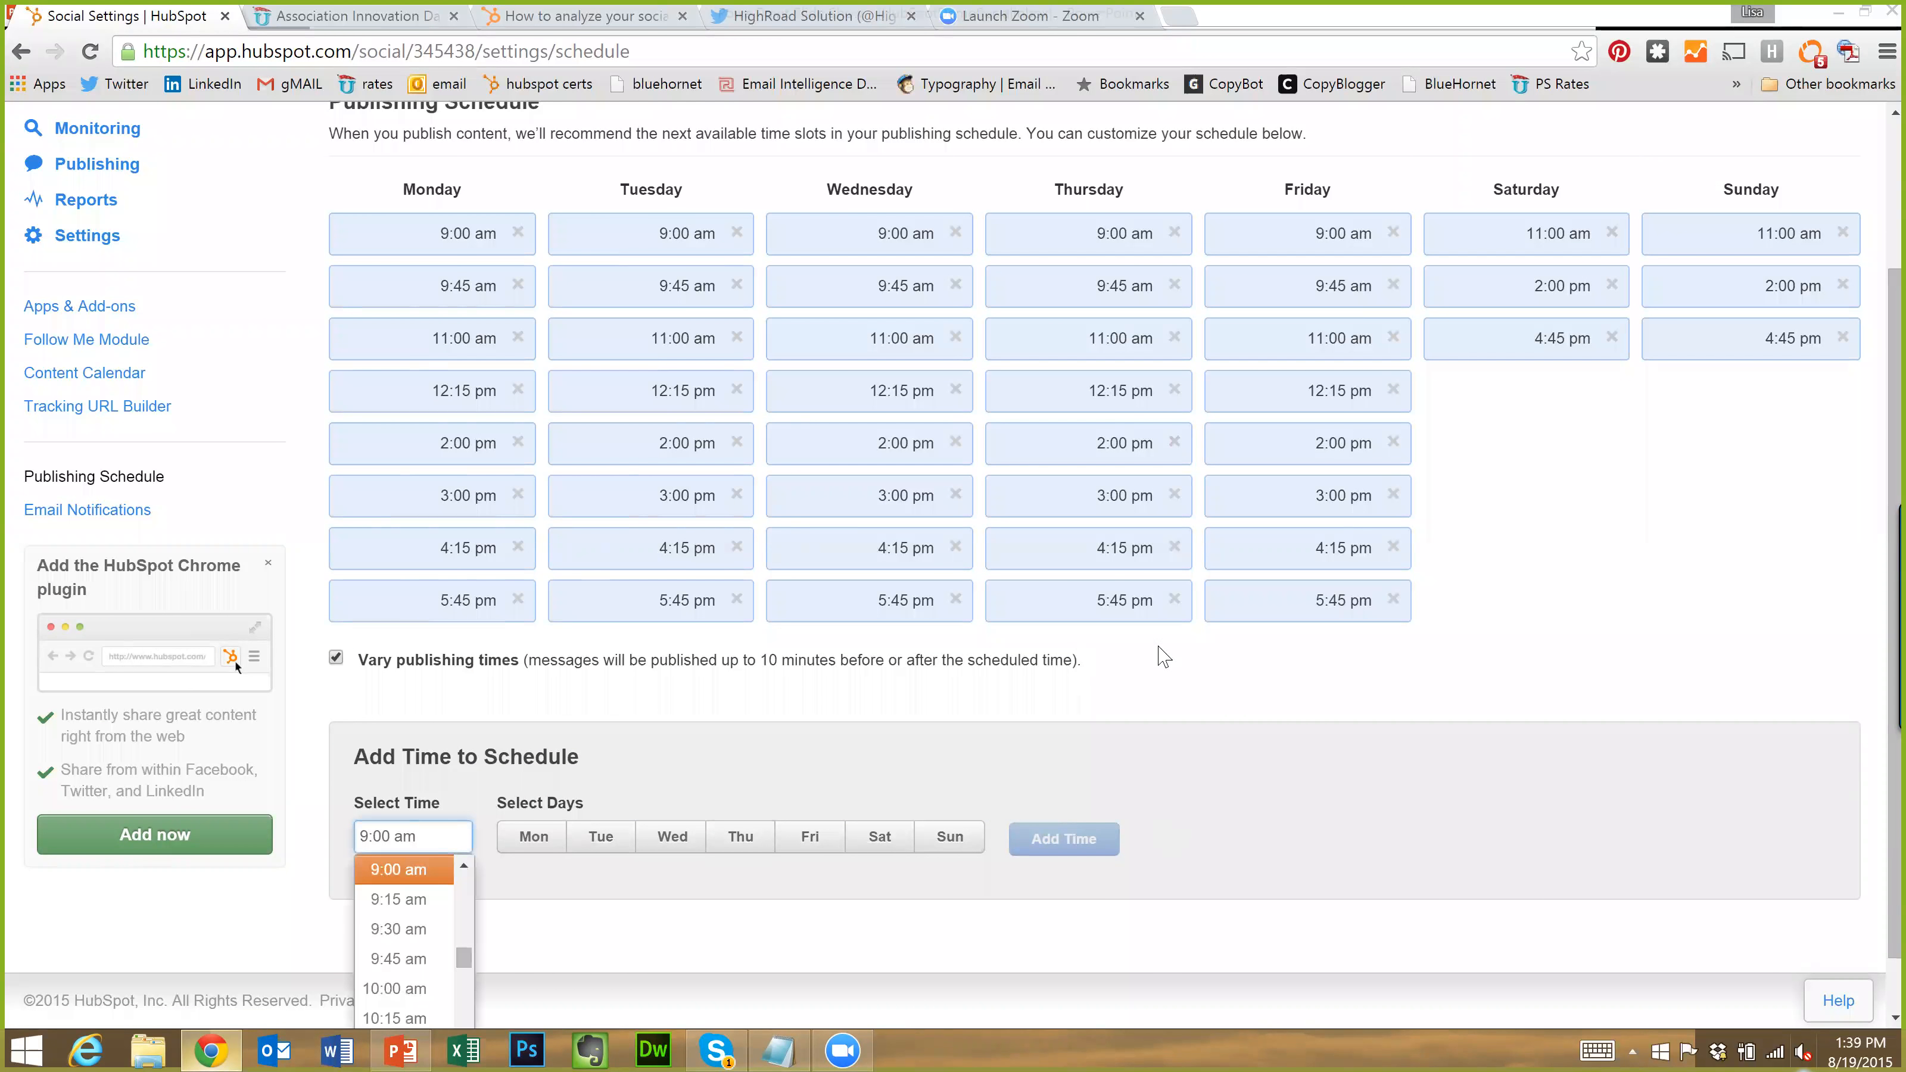
left_click(416, 902)
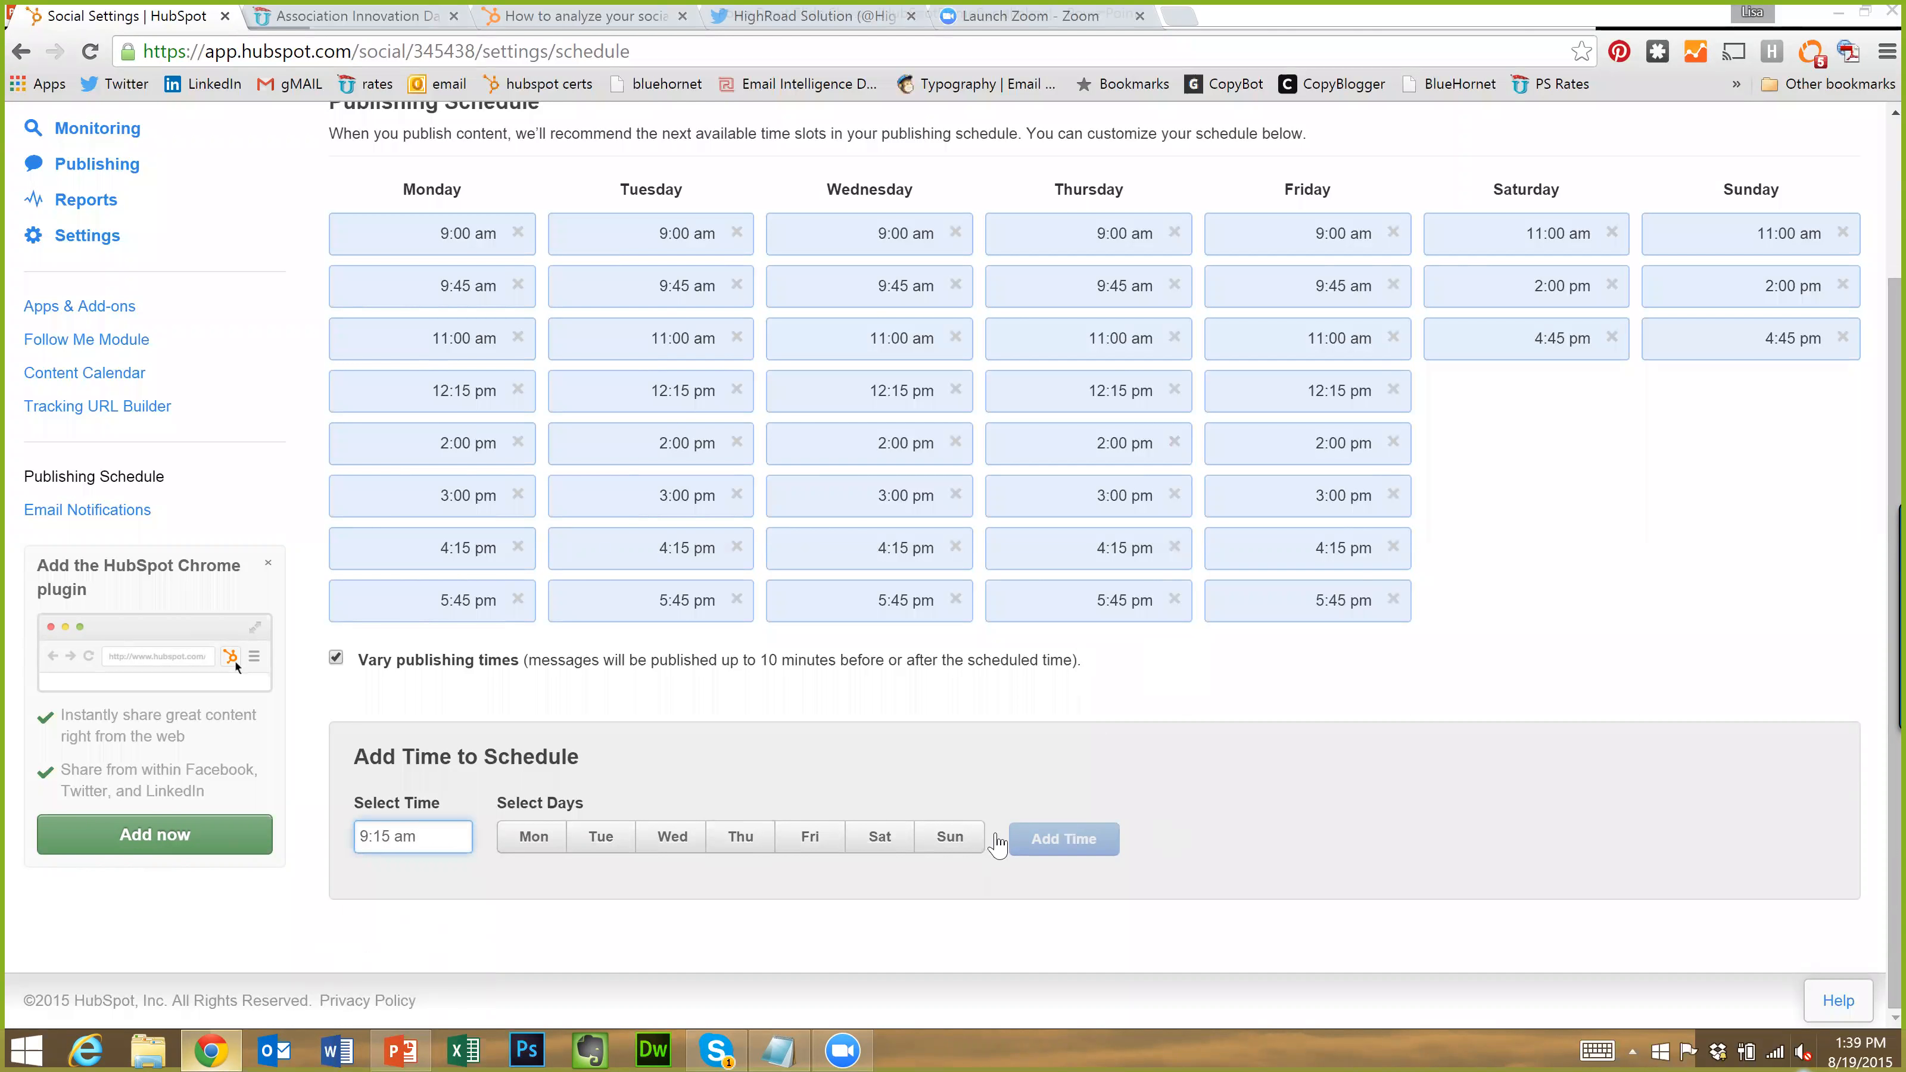
left_click(741, 841)
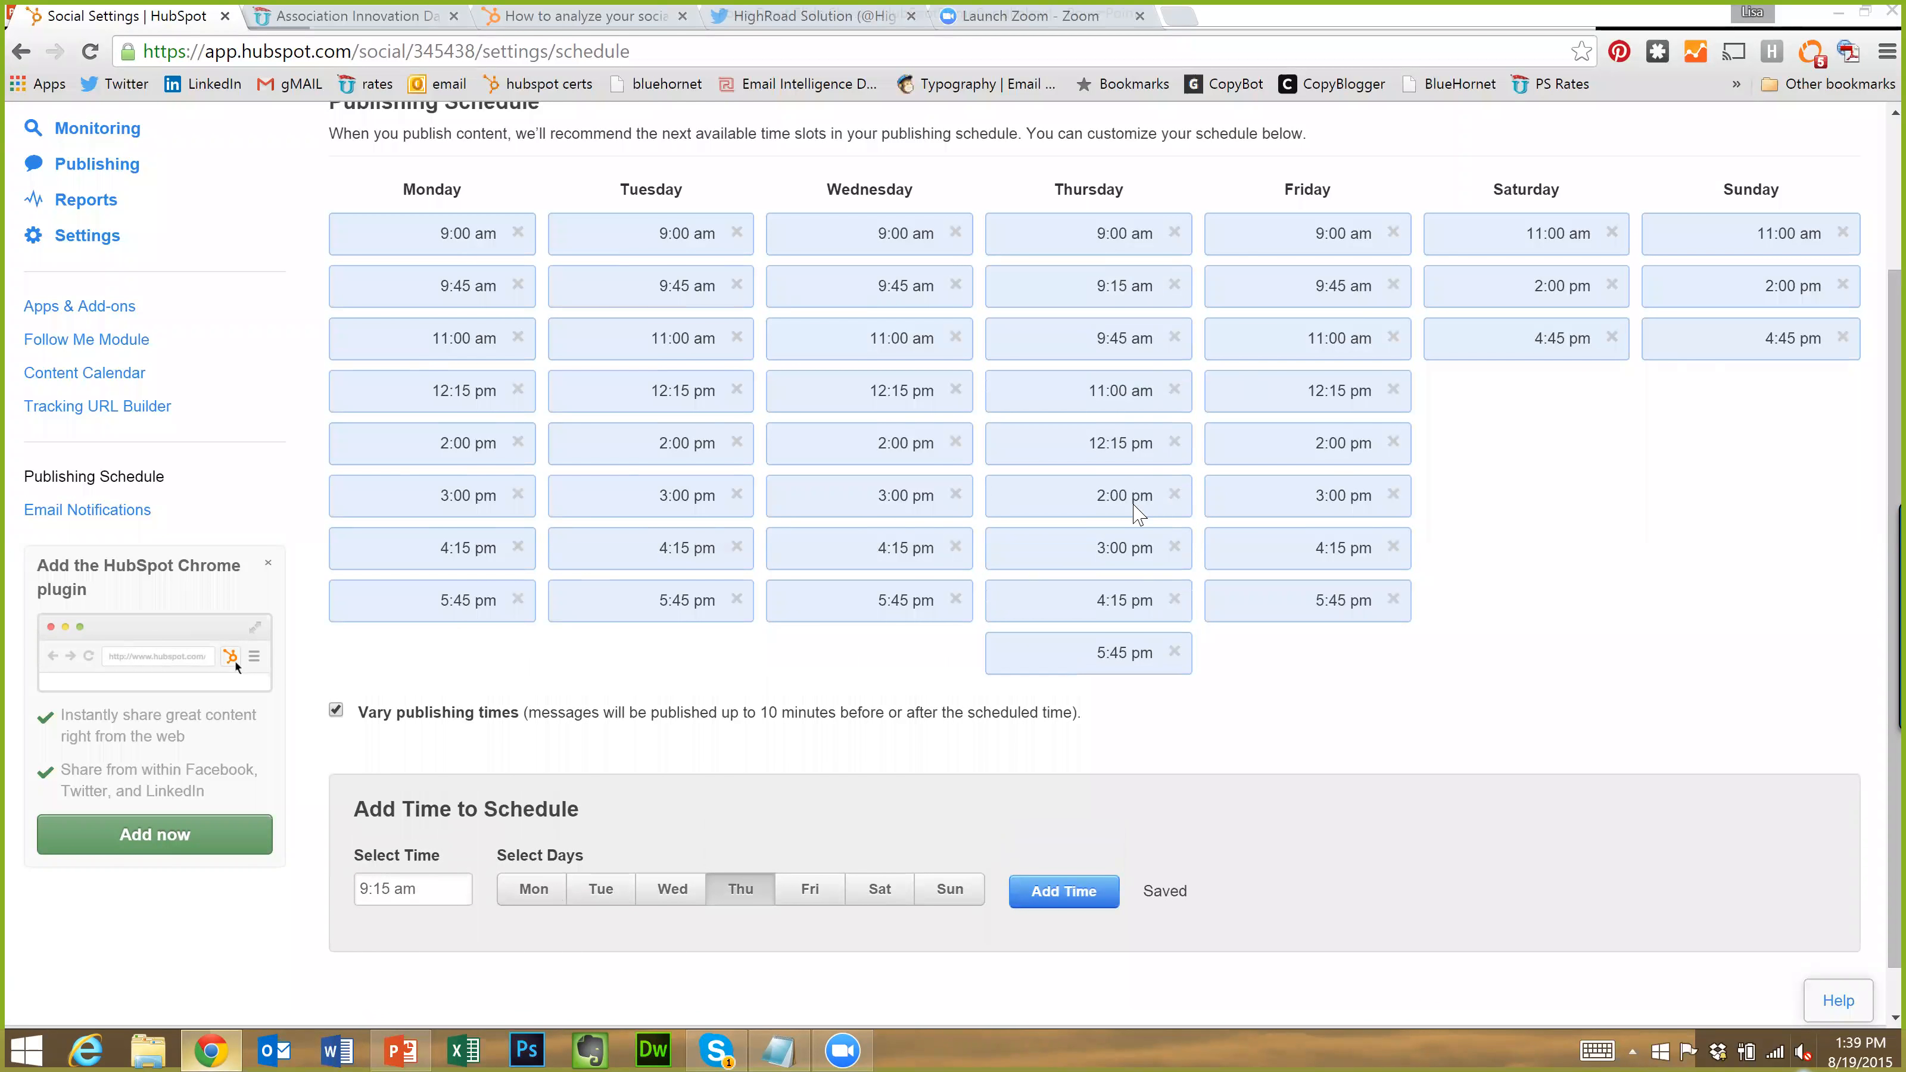
scroll(773, 471, "up", 3)
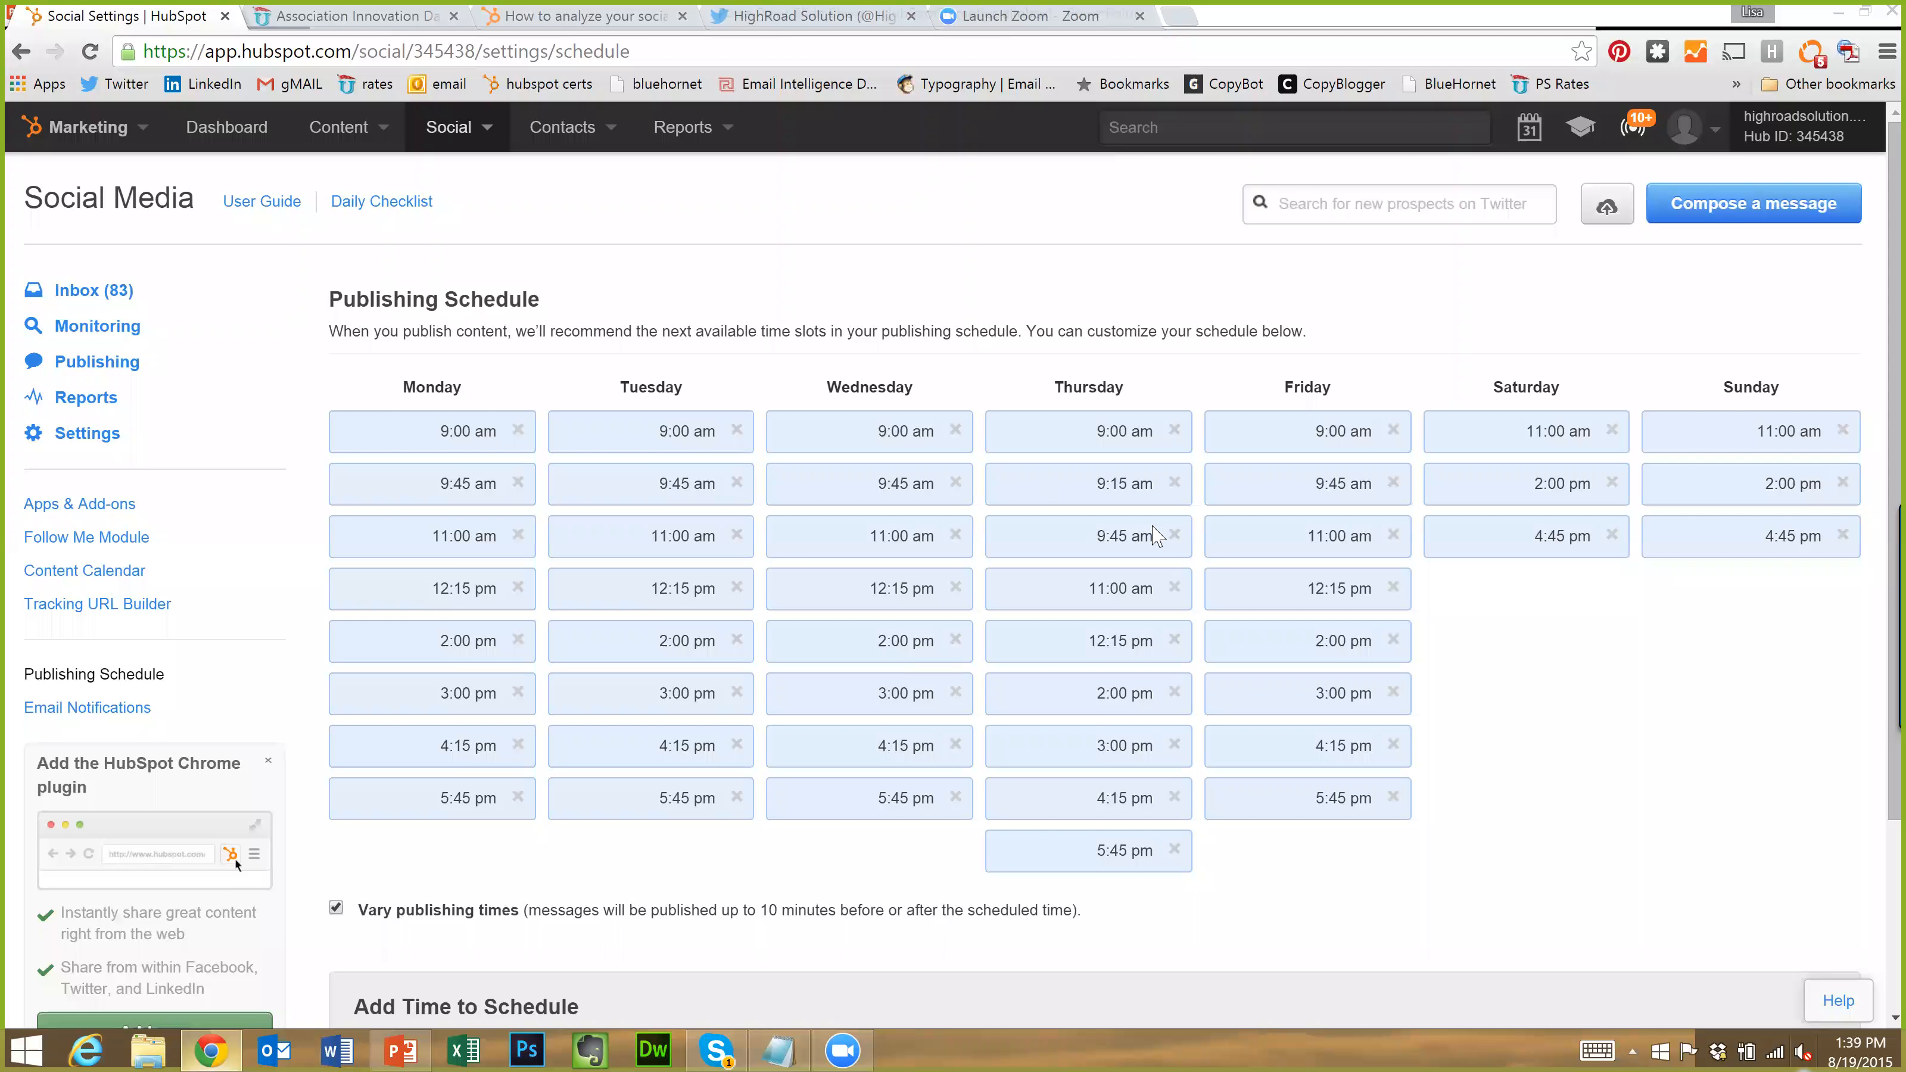
Open the Email Notifications settings and look over the inbox, report and stream match options
scroll(301, 764, "down", 2)
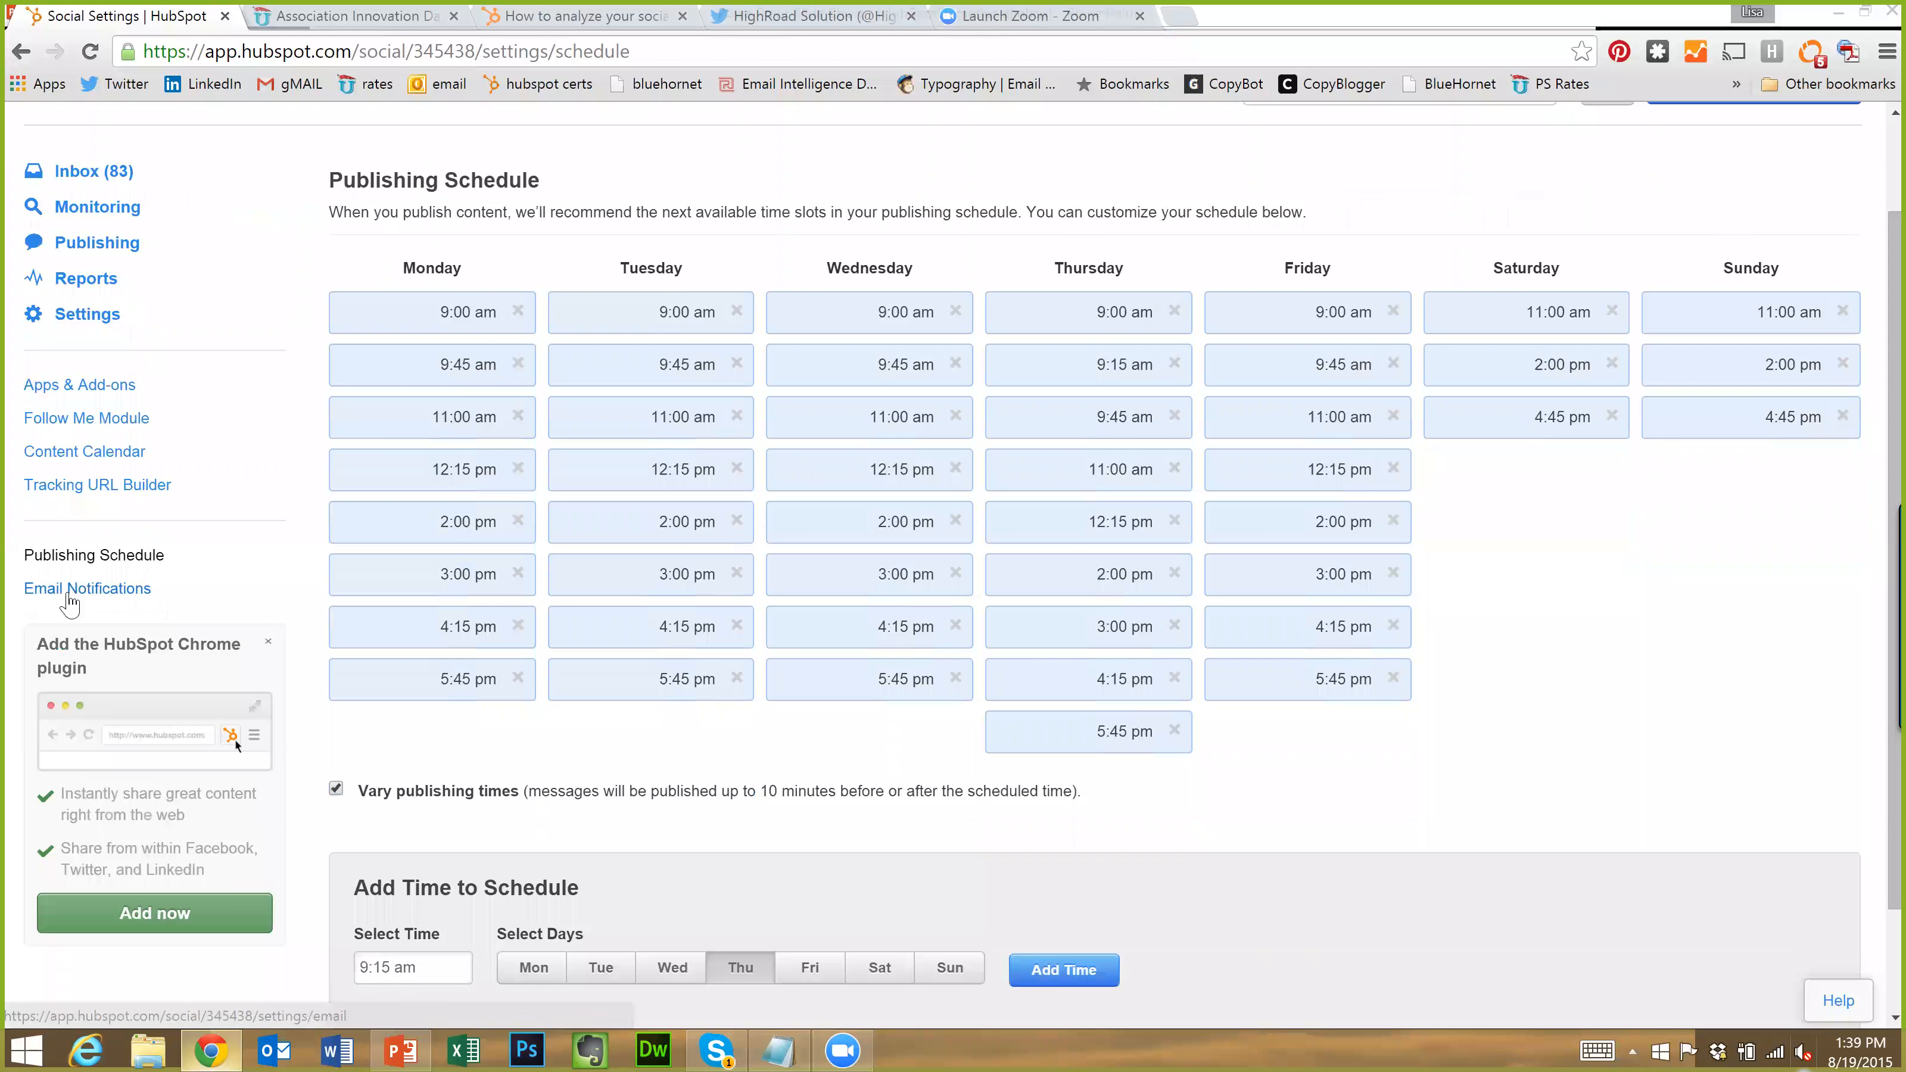
left_click(75, 589)
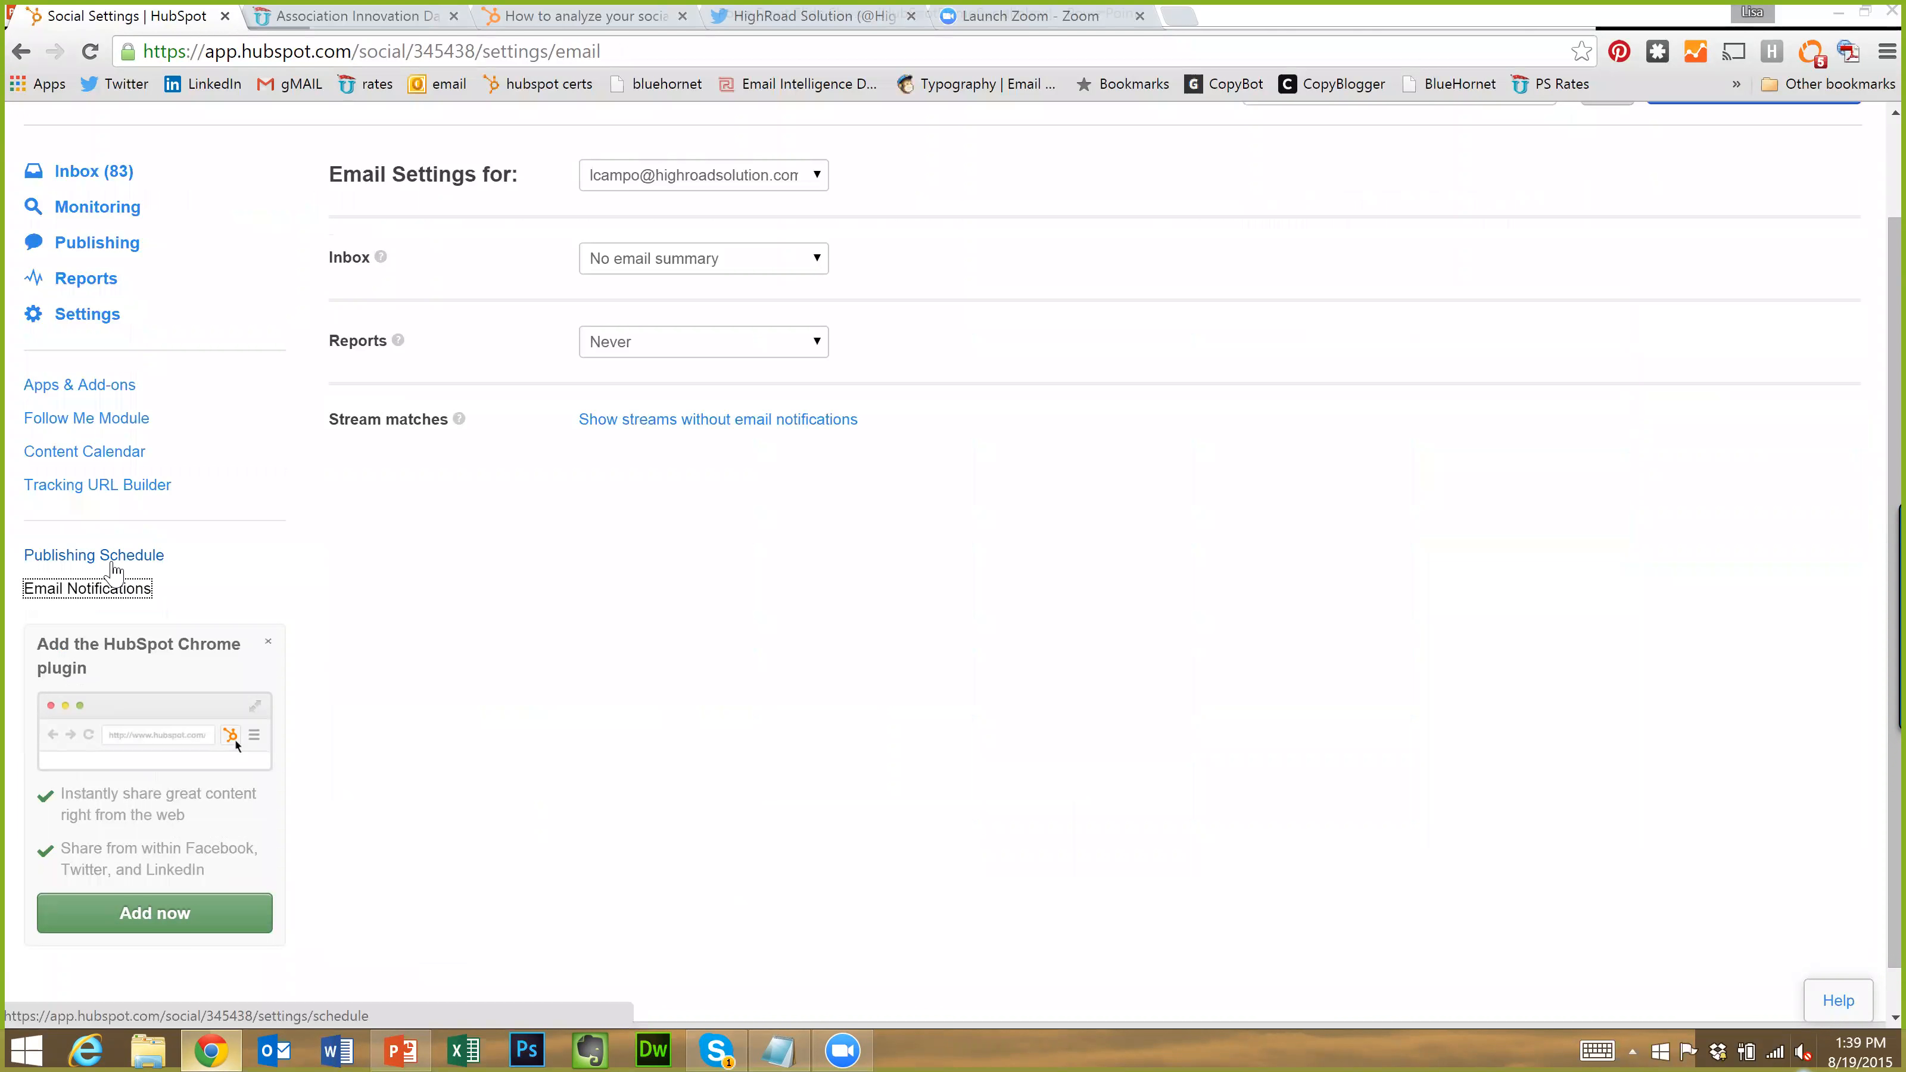
scroll(900, 713, "up", 2)
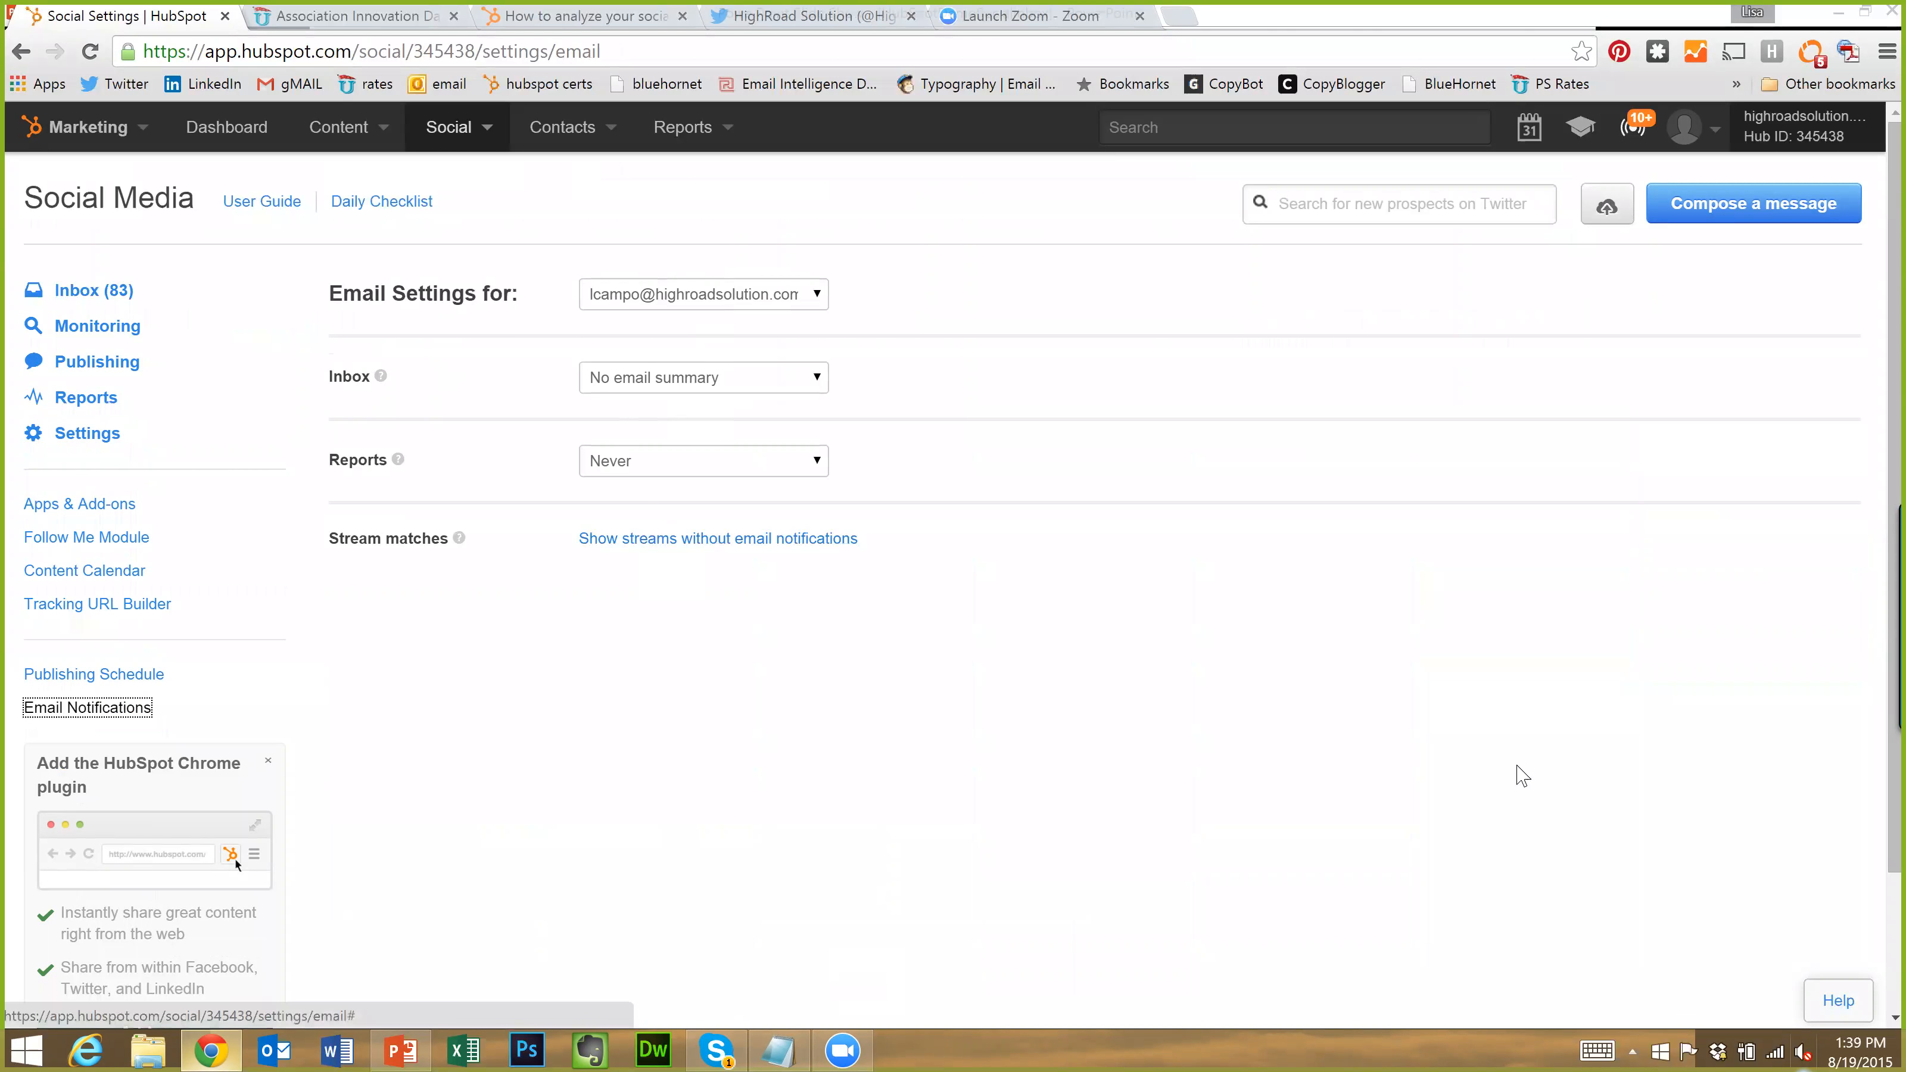
left_click(82, 290)
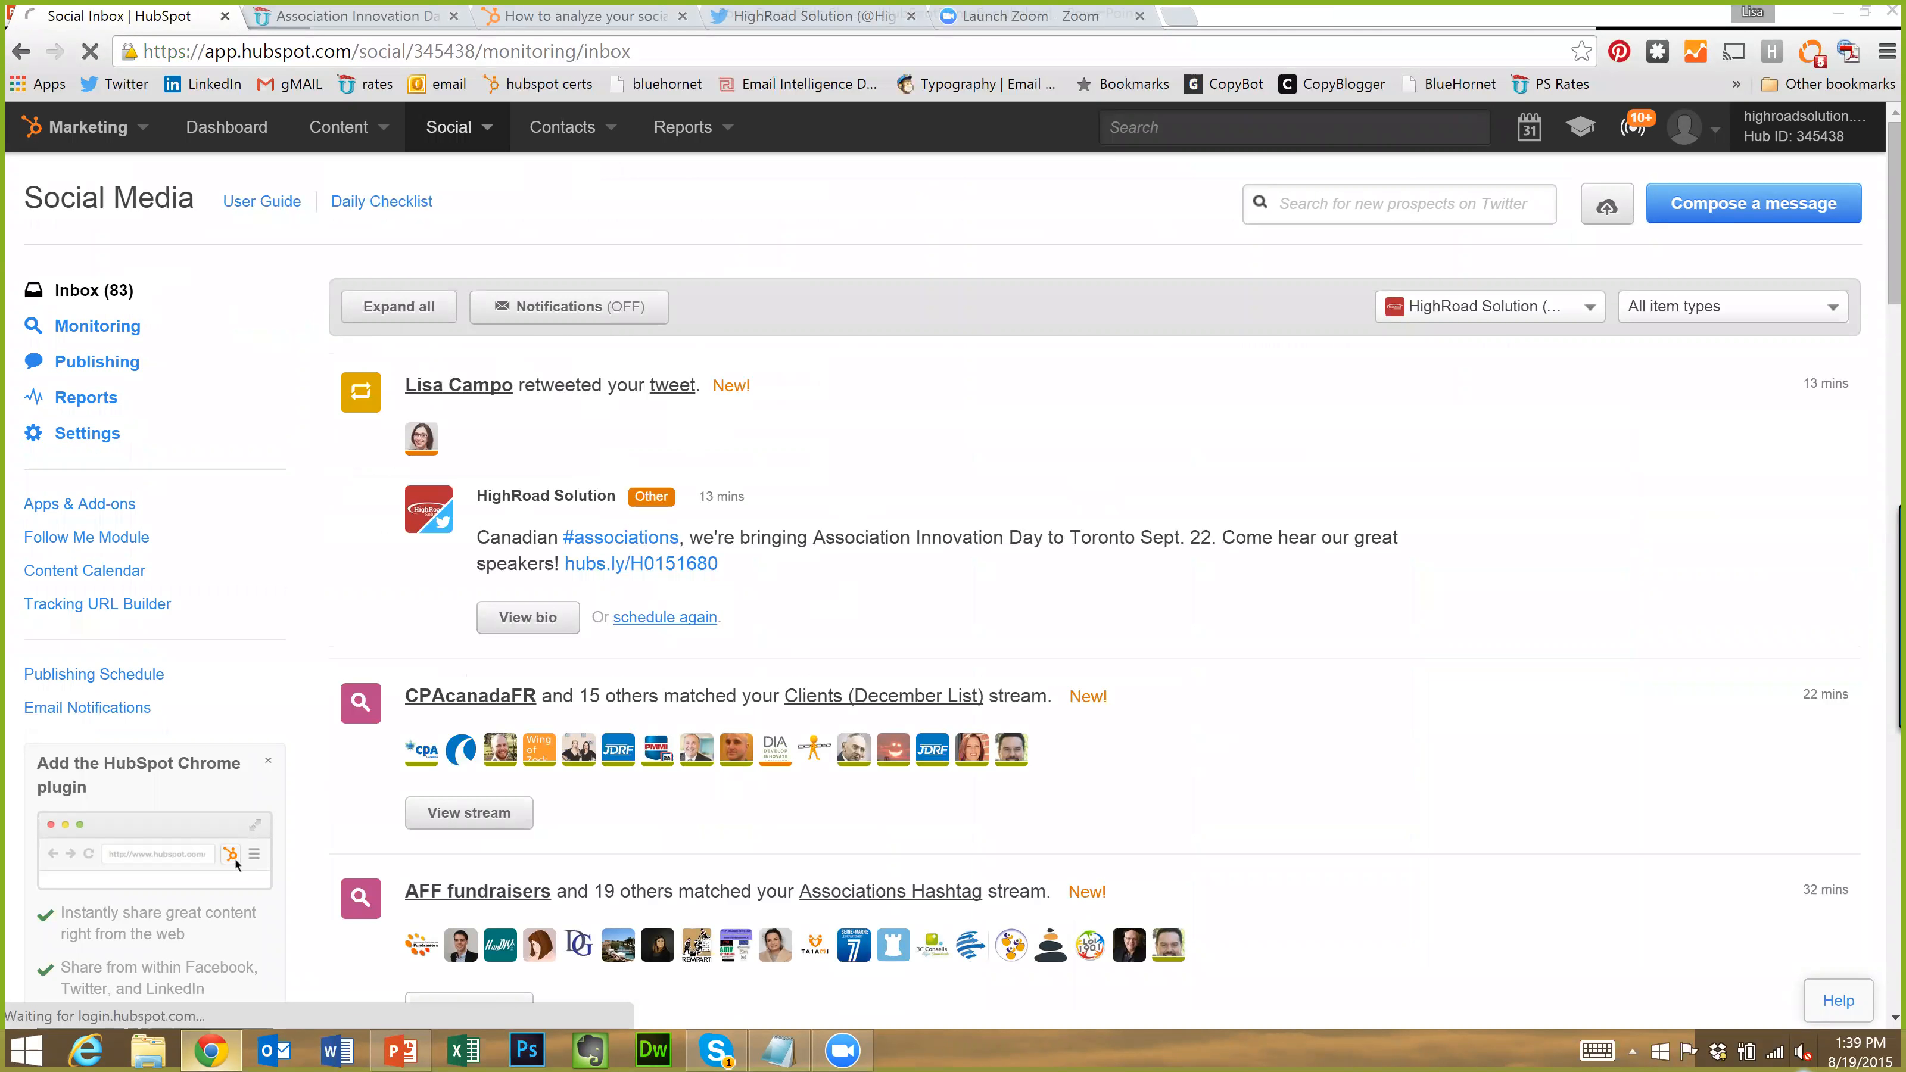
left_click(82, 325)
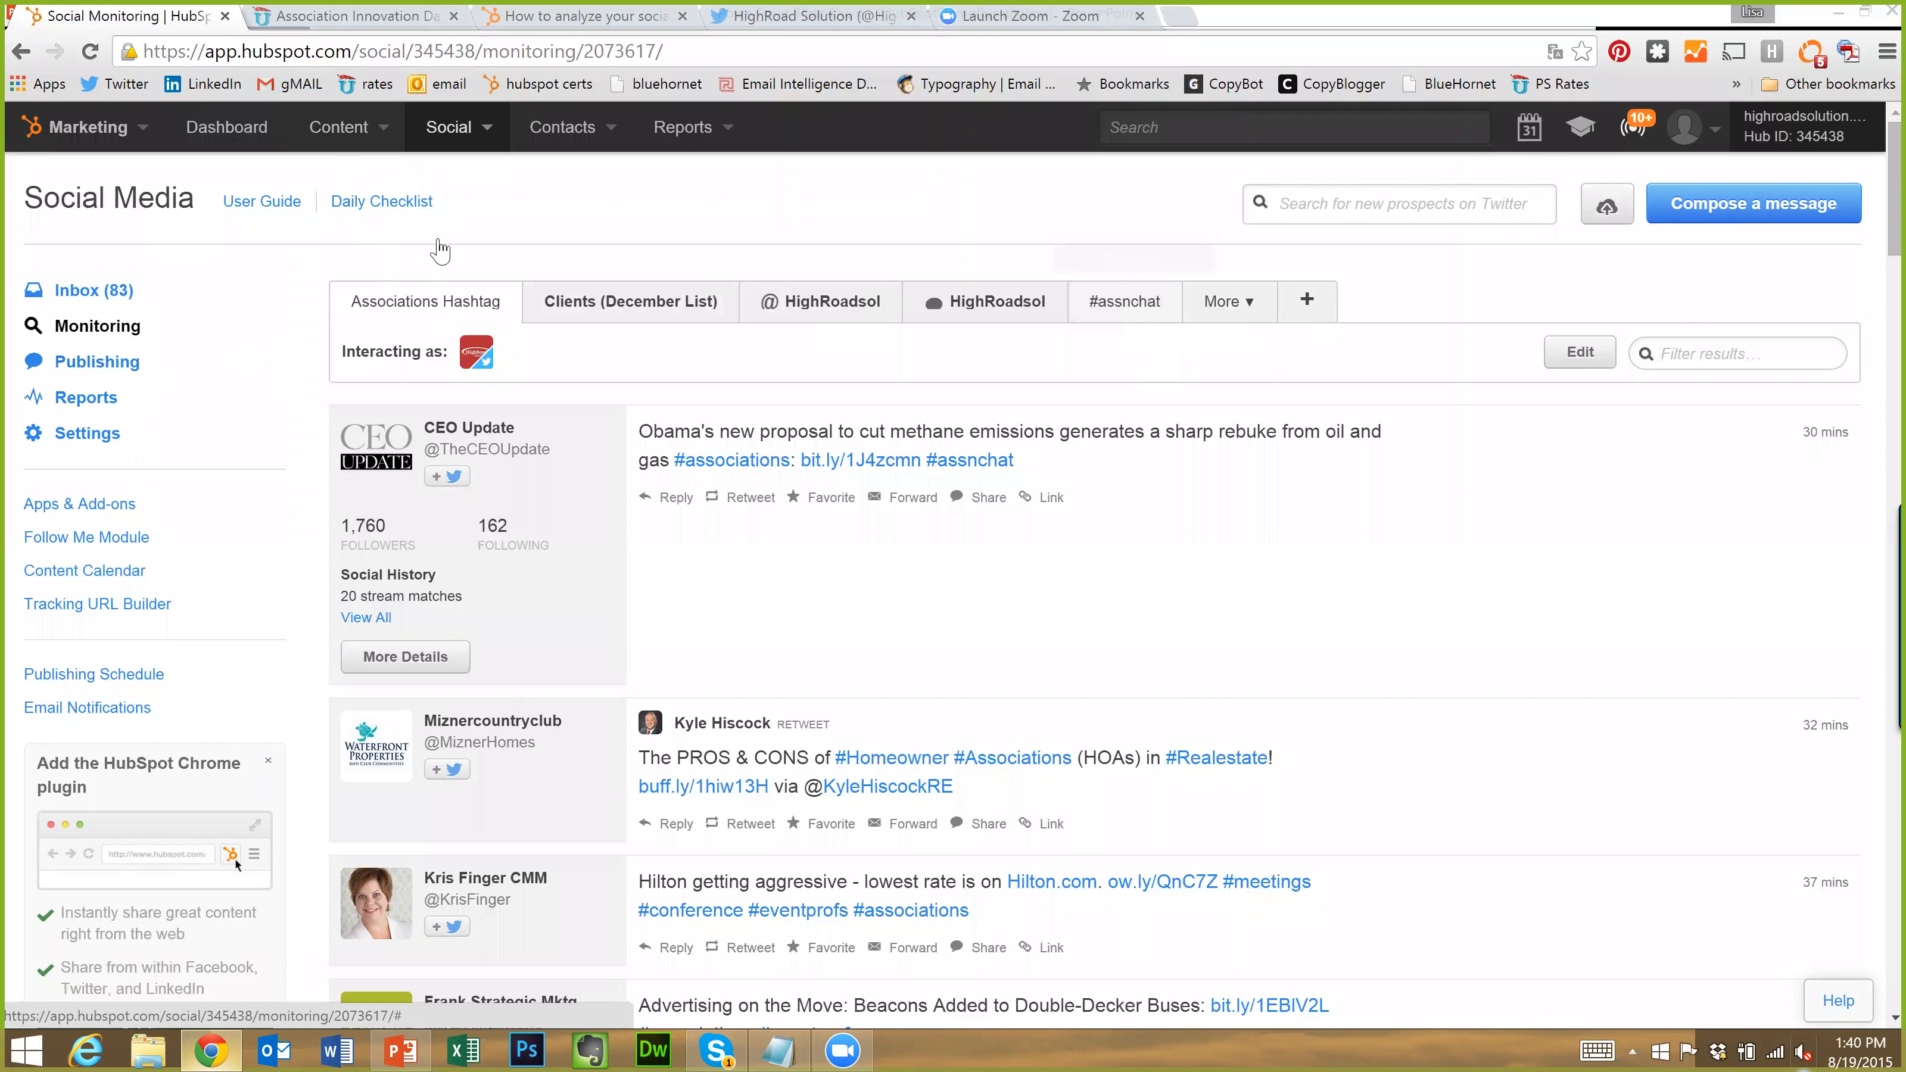
left_click(1230, 305)
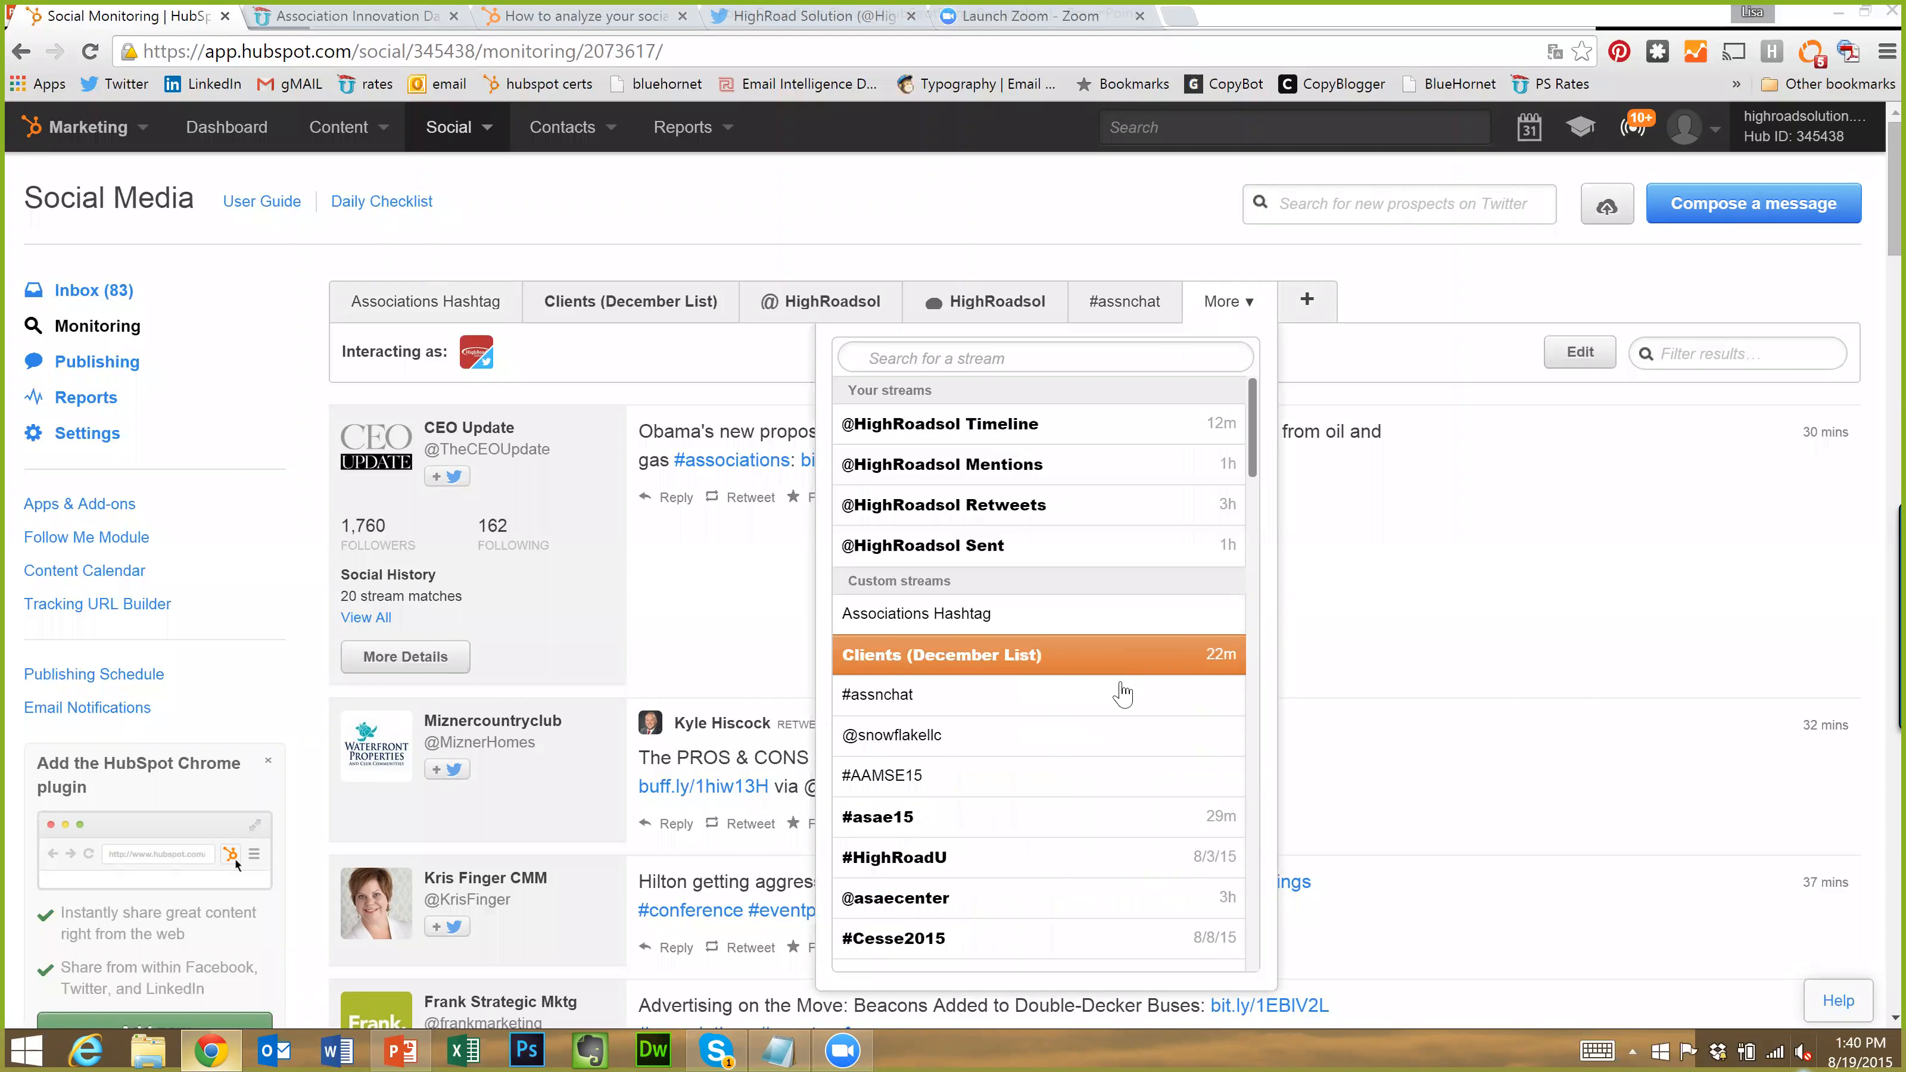
scroll(1117, 698, "down", 3)
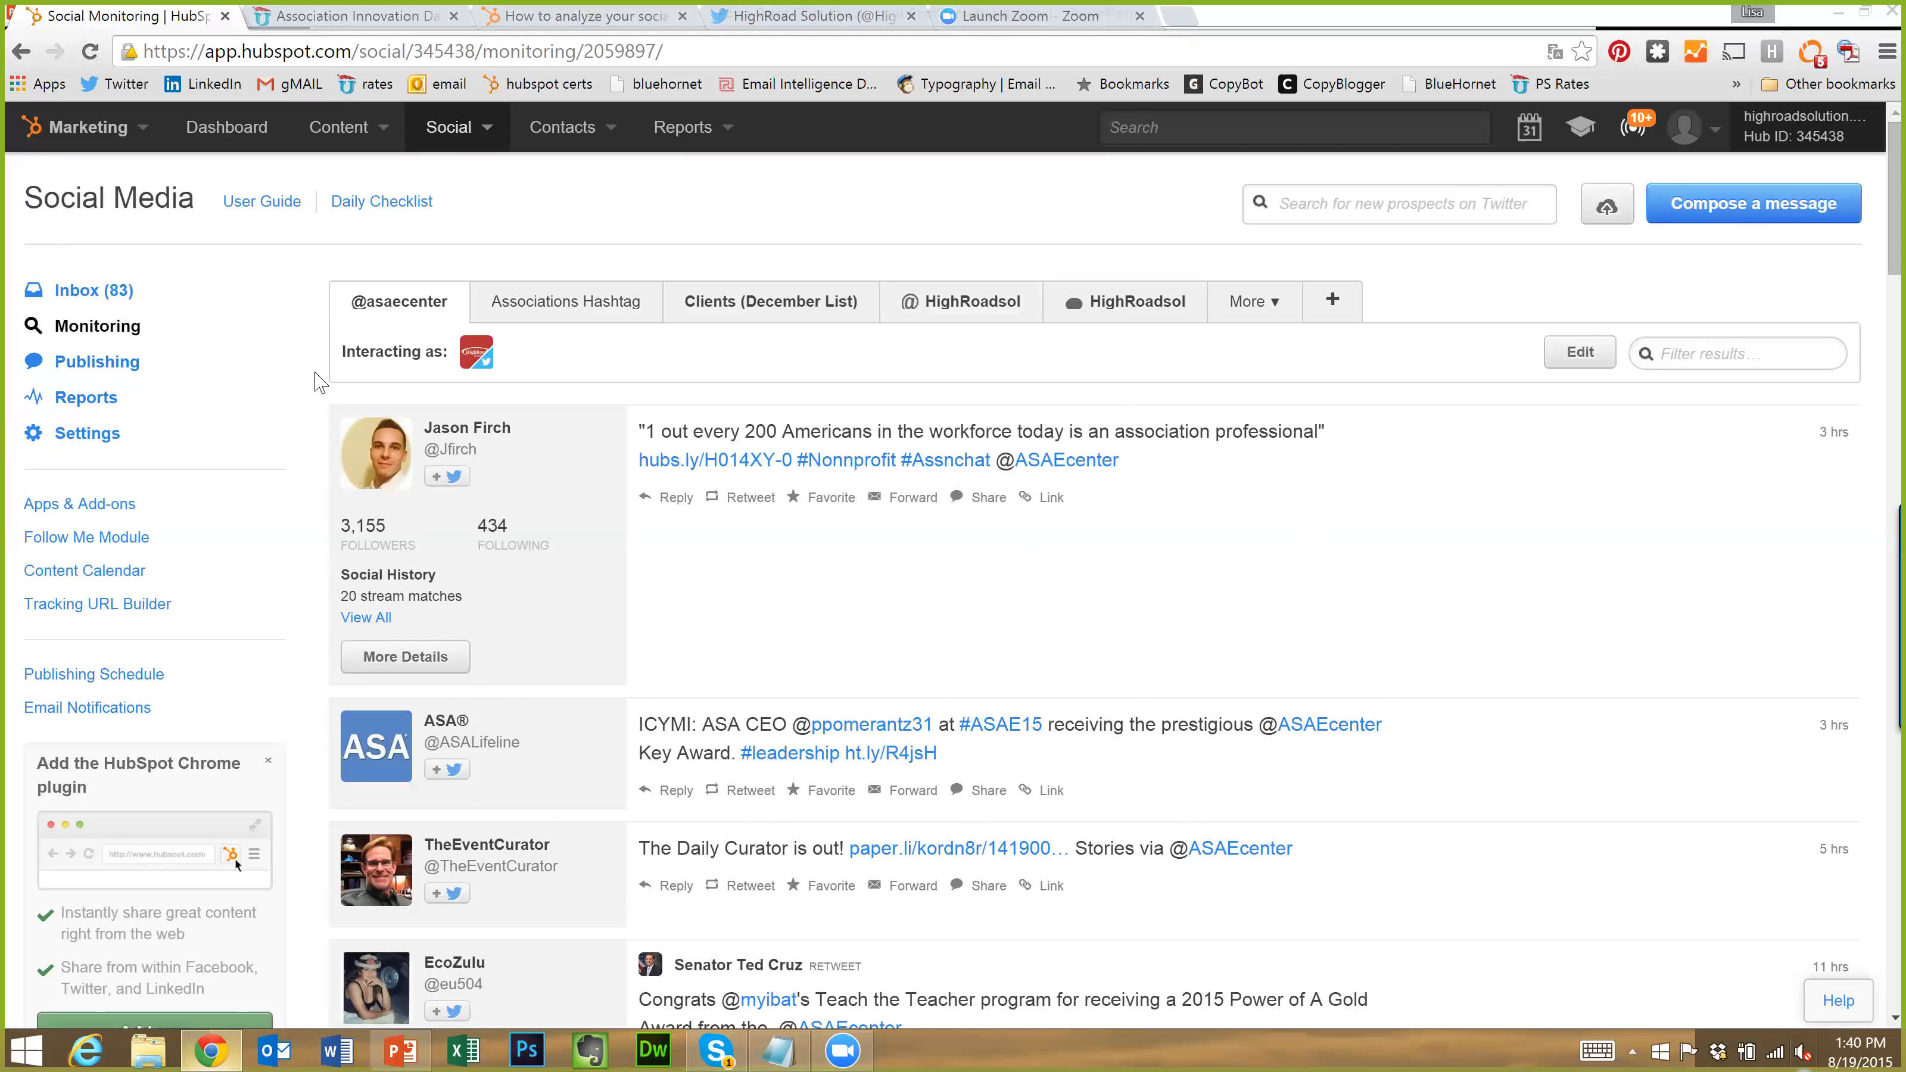
Return to the social inbox and look over the recent stream matches, retweets and mentions
left_click(93, 290)
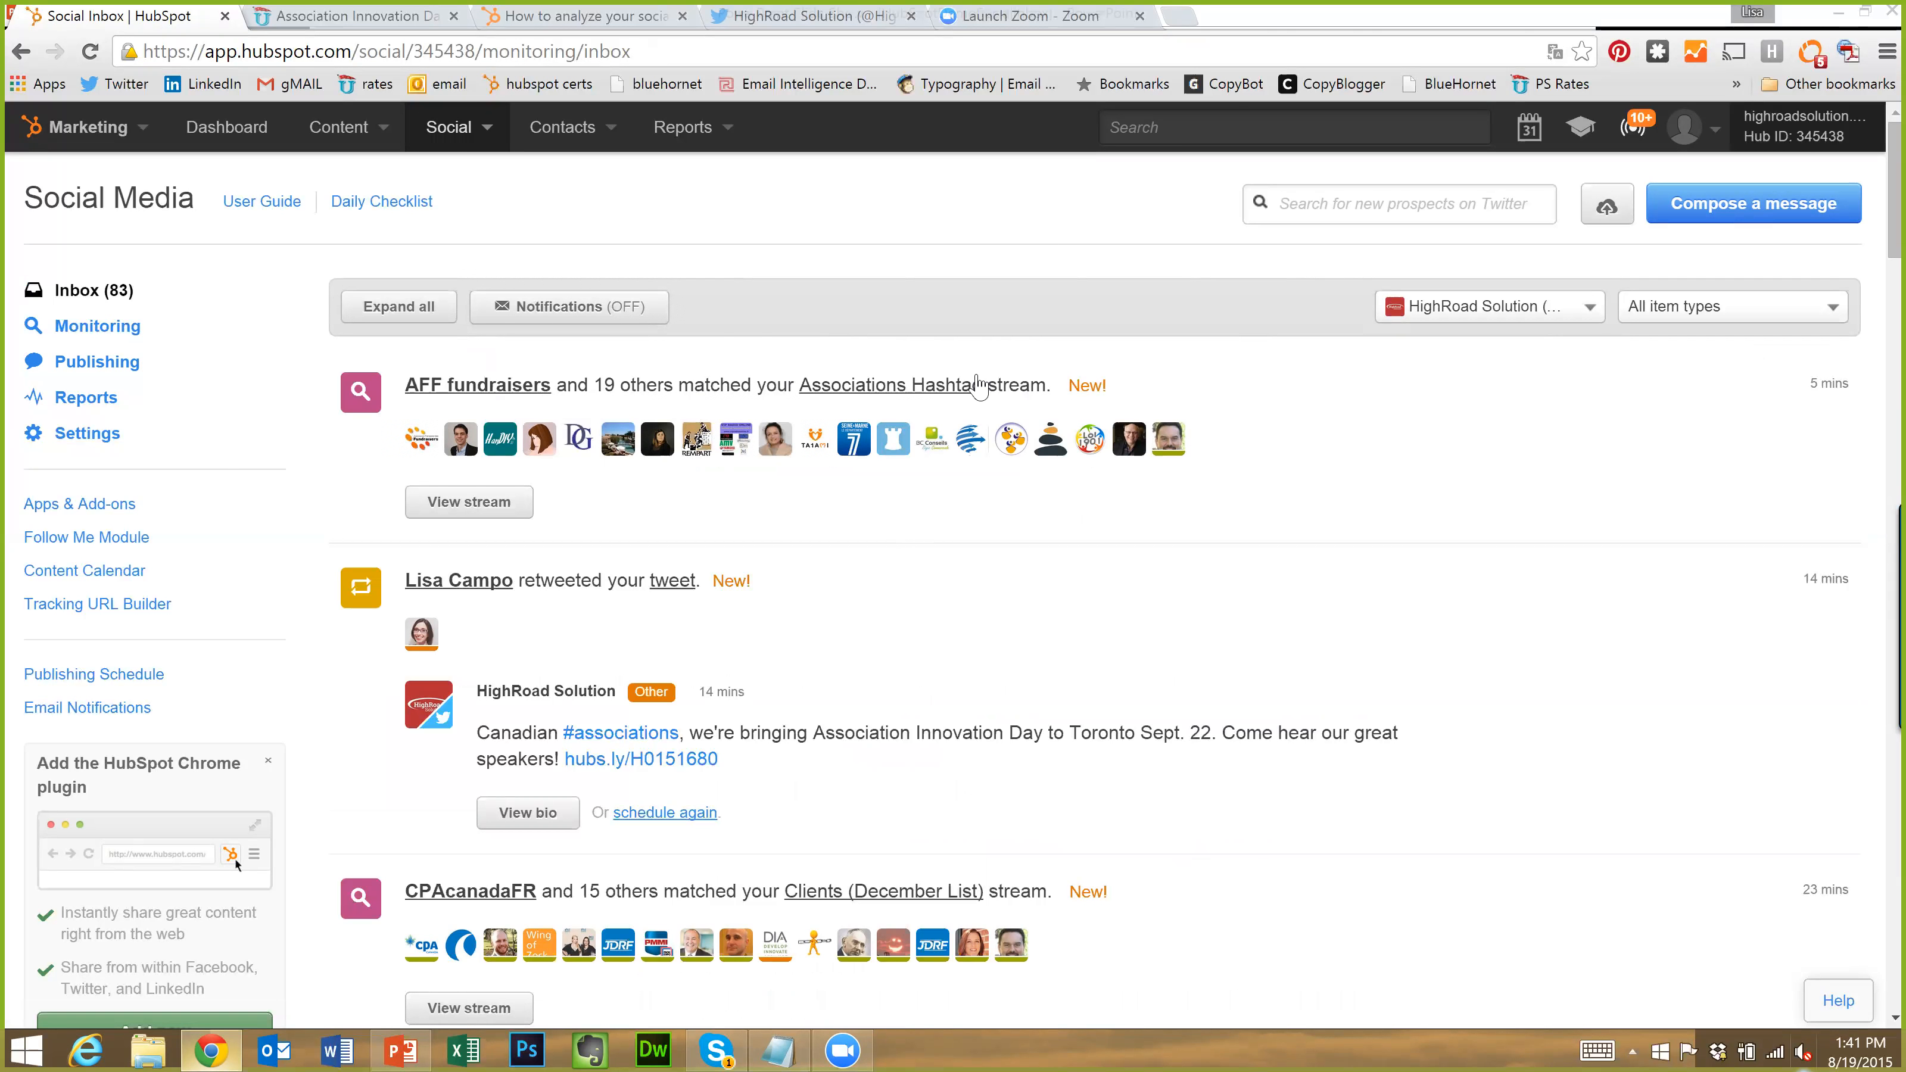
scroll(1022, 468, "down", 3)
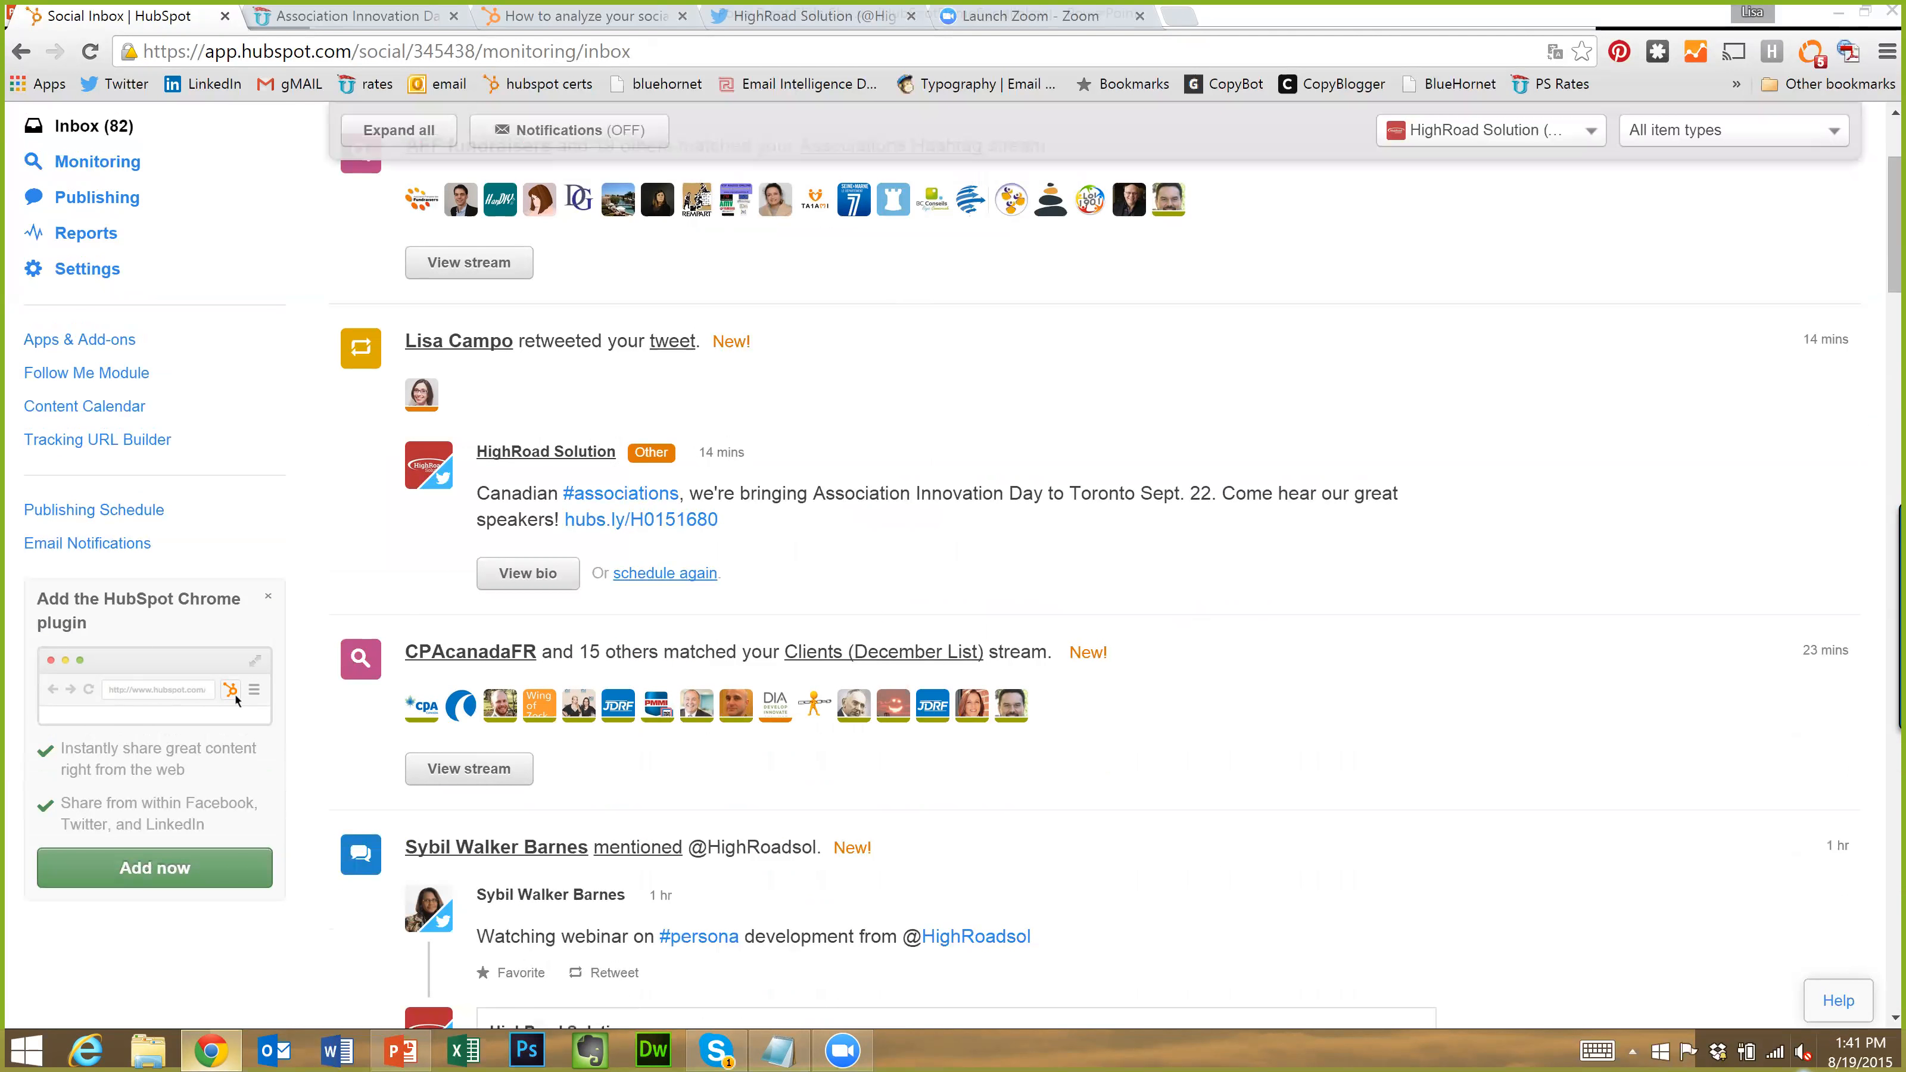
scroll(805, 500, "down", 2)
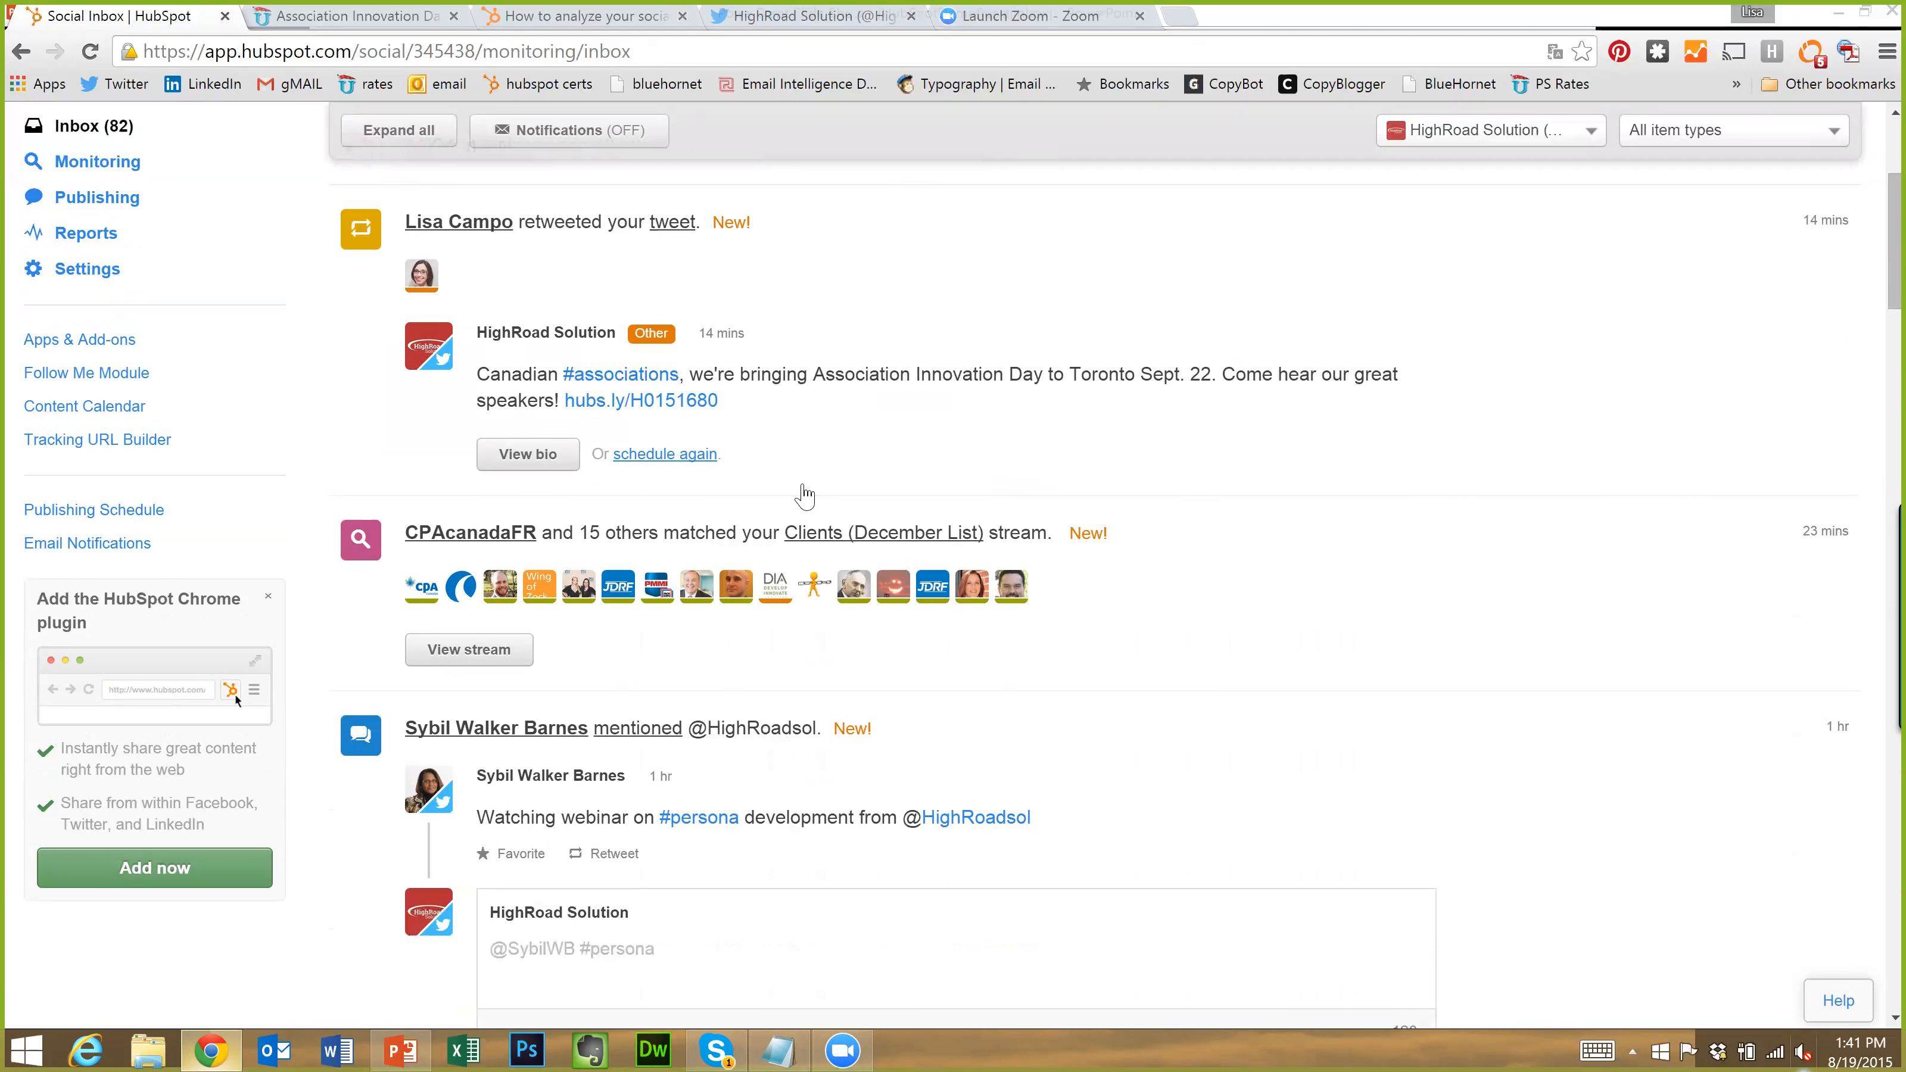
scroll(805, 495, "down", 2)
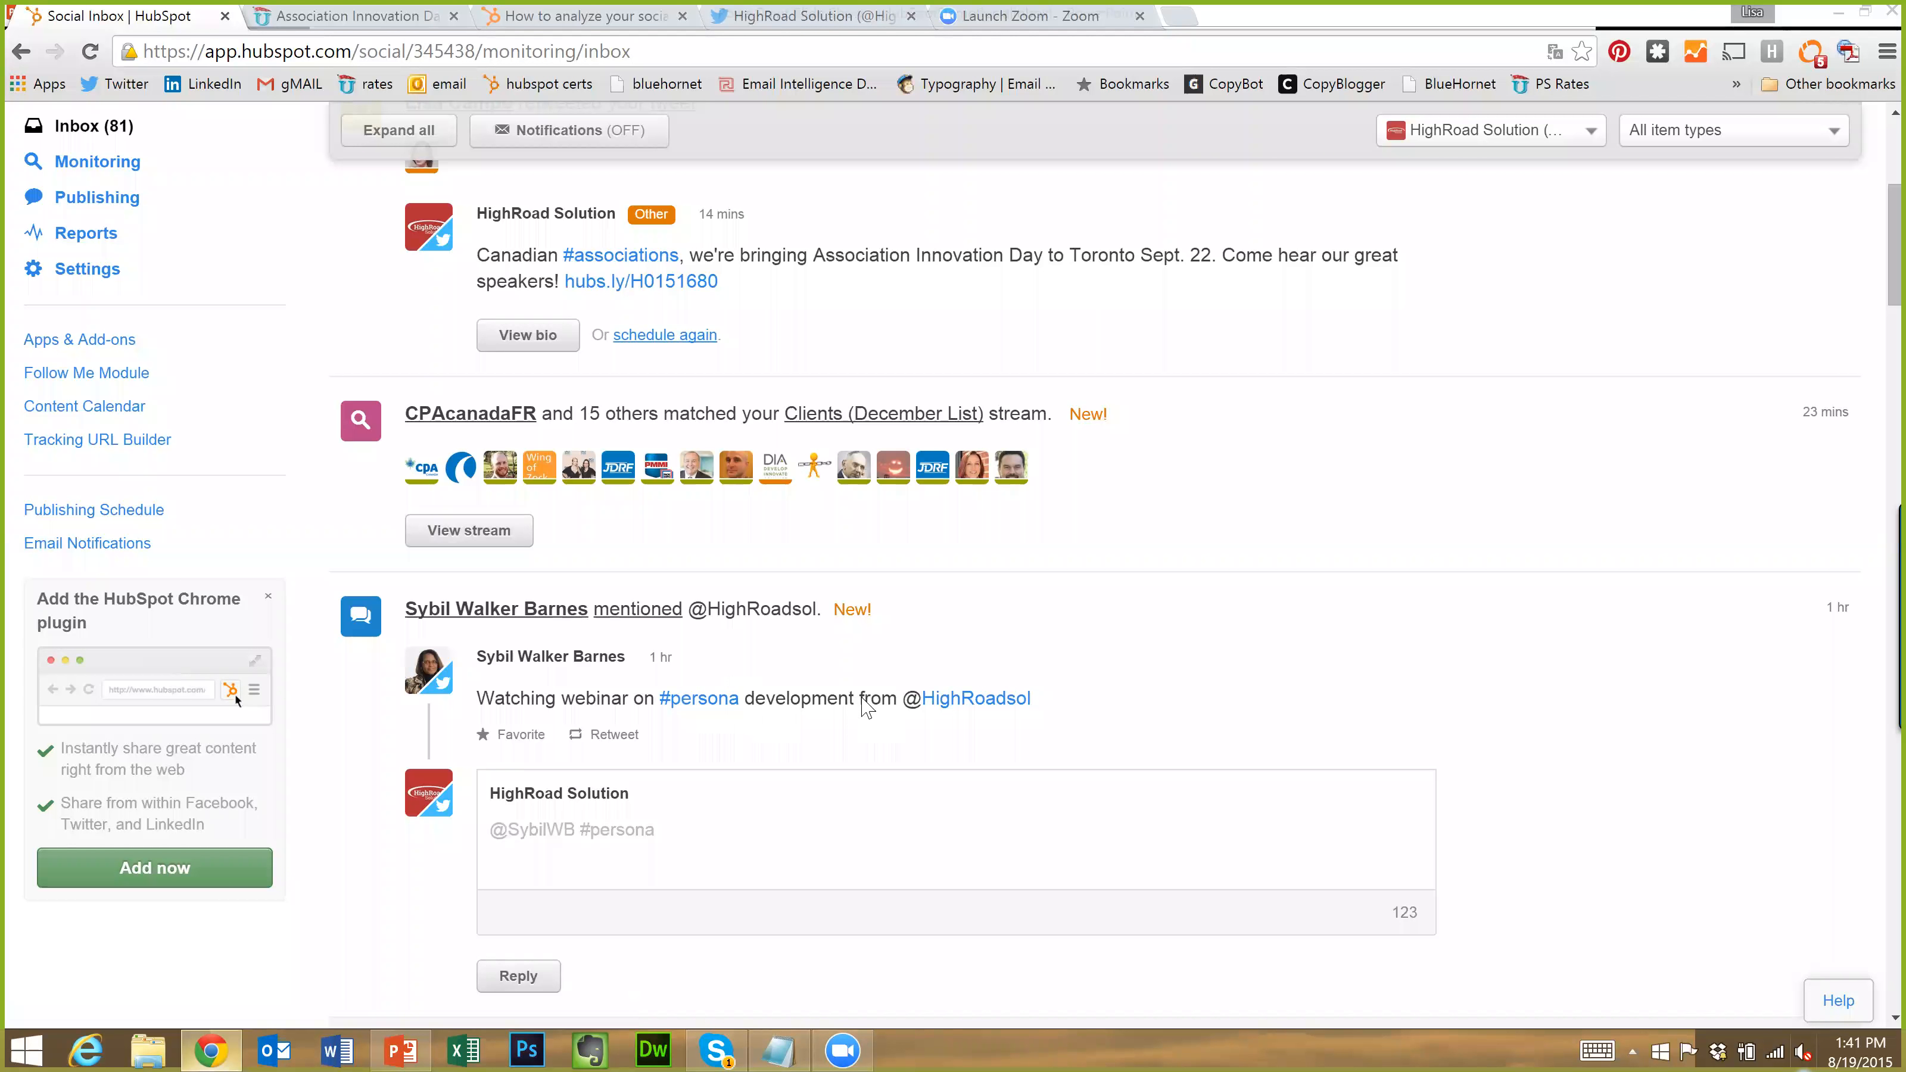
Reply to the mention about the #persona webinar with "Thanks for tuning in! Let us know if you have any questions."
scroll(700, 811, "down", 3)
left_click(656, 593)
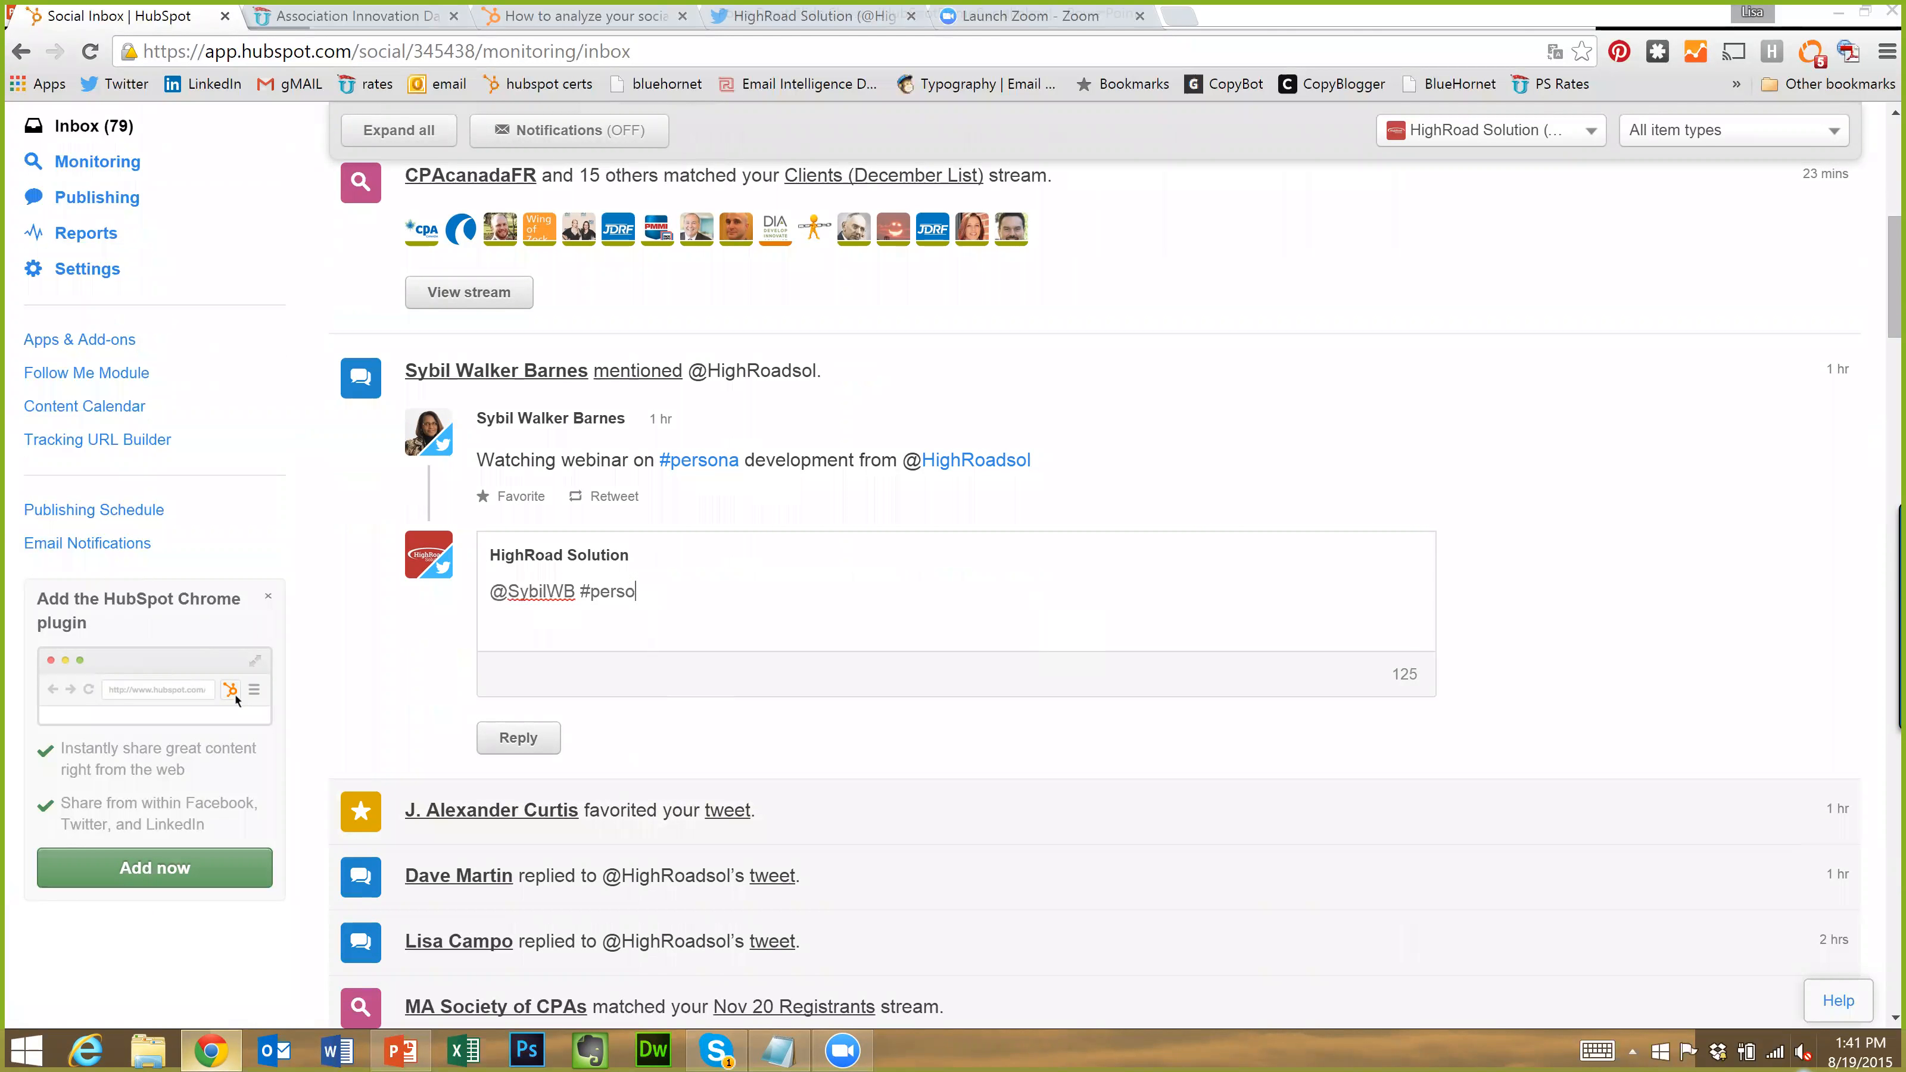
key("BackSpace")
key("BackSpace")
key("BackSpace")
type("Let us know if you have any questi")
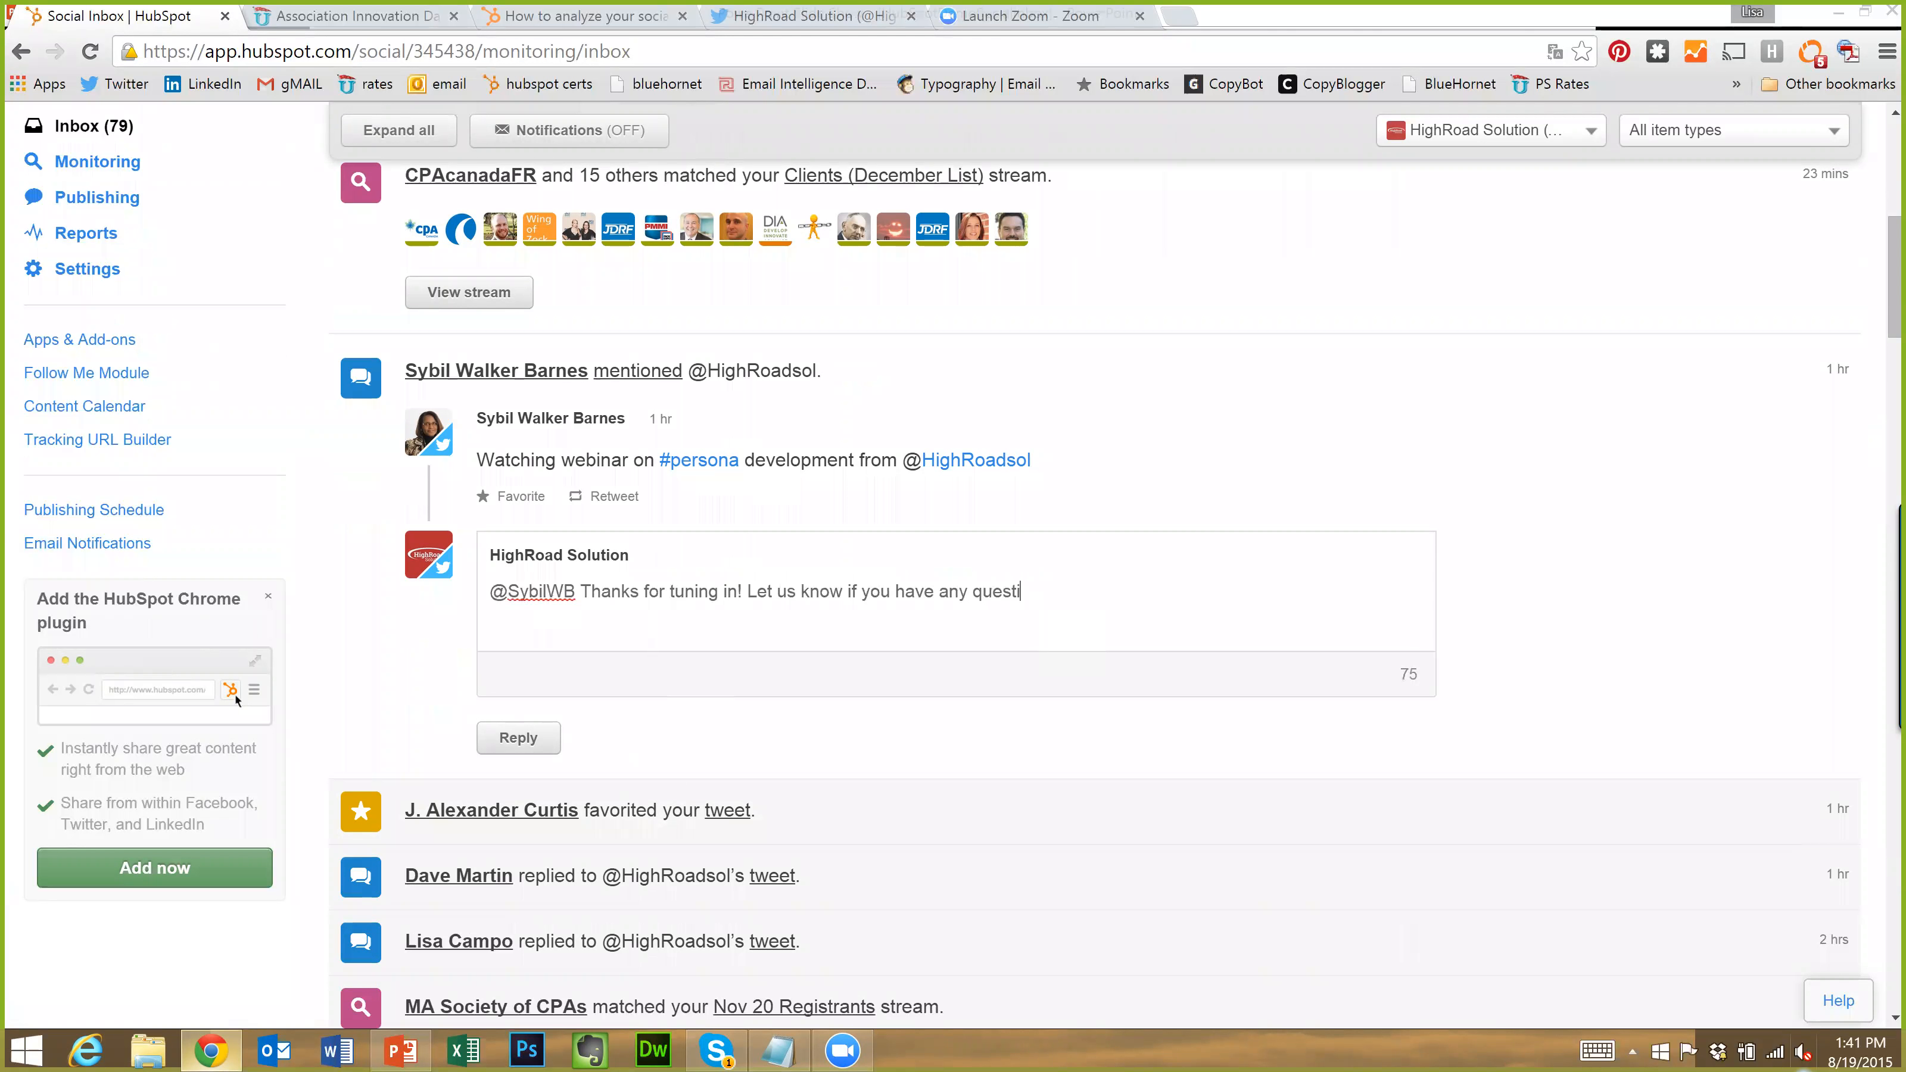
type("ons.")
left_click(543, 736)
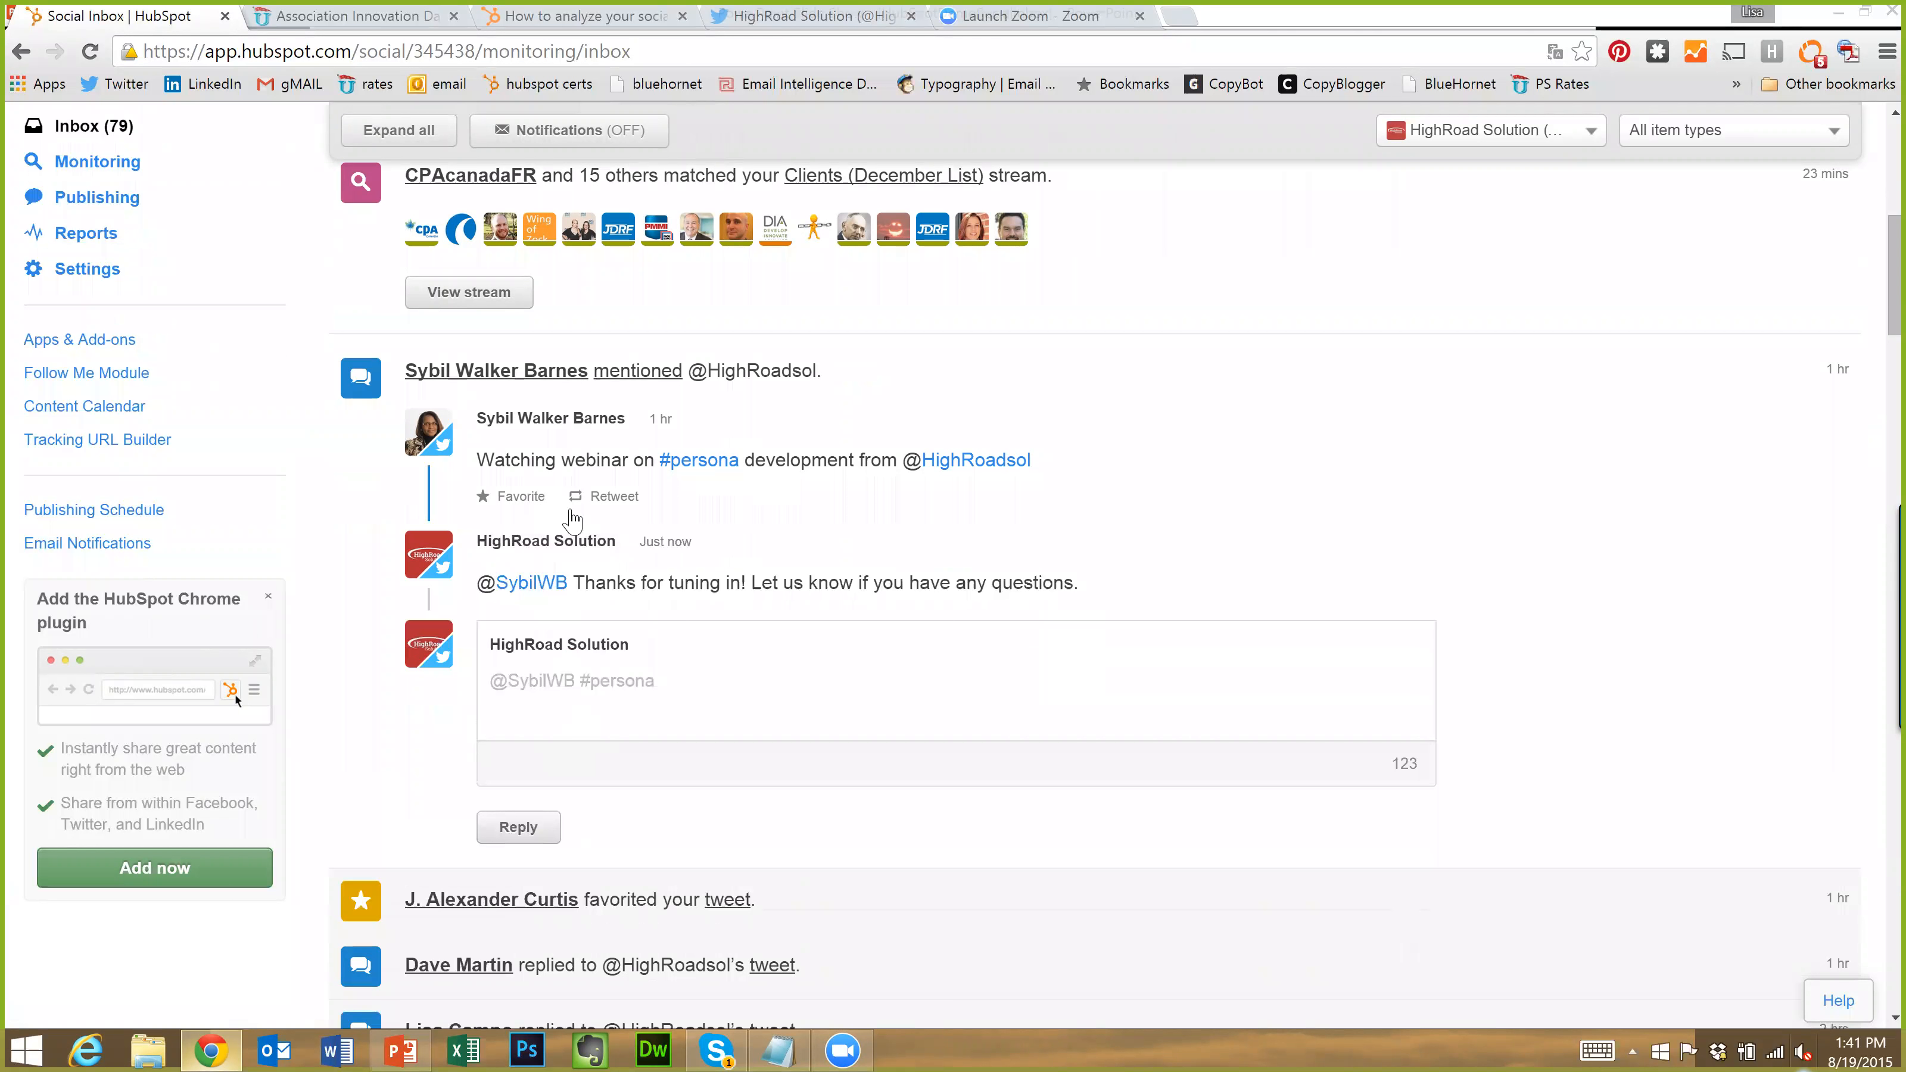
Look over the remaining inbox interactions, and switch to the PowerPoint slide show
scroll(872, 668, "down", 5)
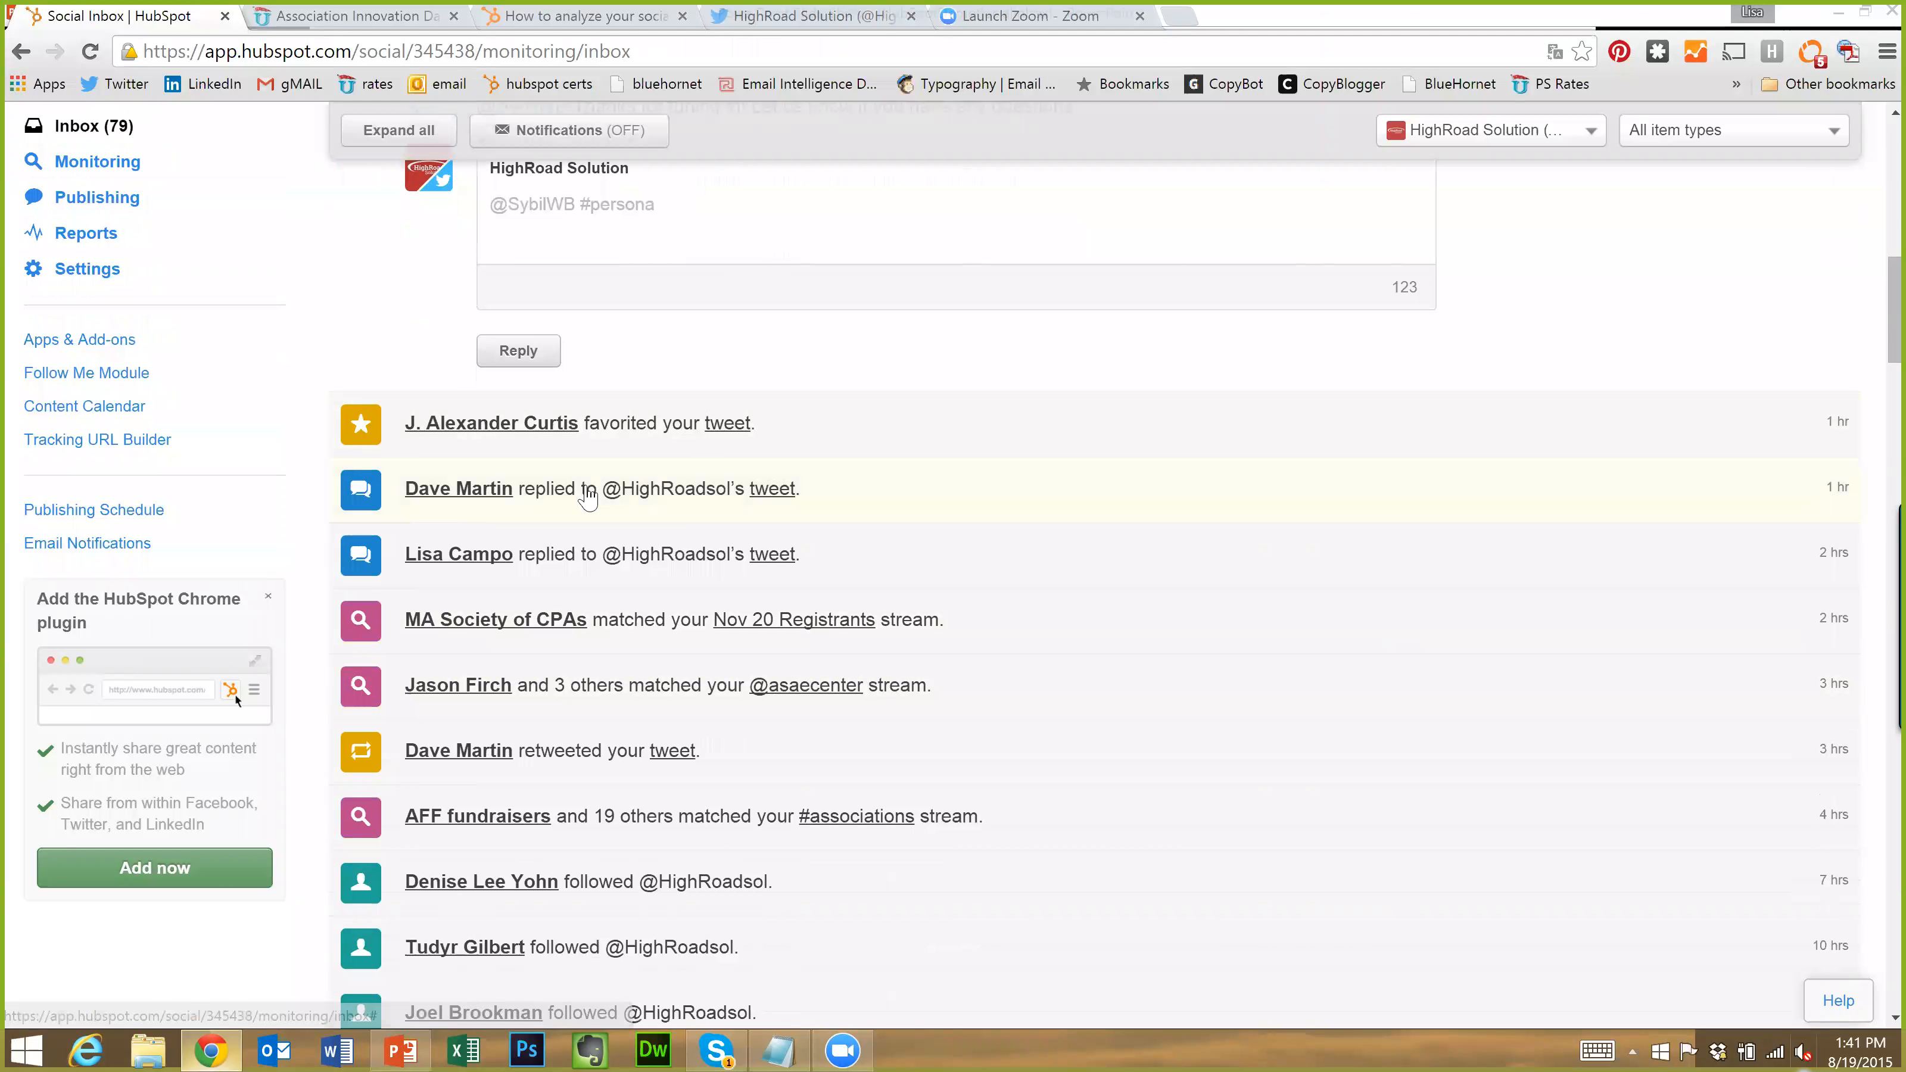
scroll(514, 695, "down", 7)
scroll(846, 741, "up", 10)
scroll(818, 676, "up", 10)
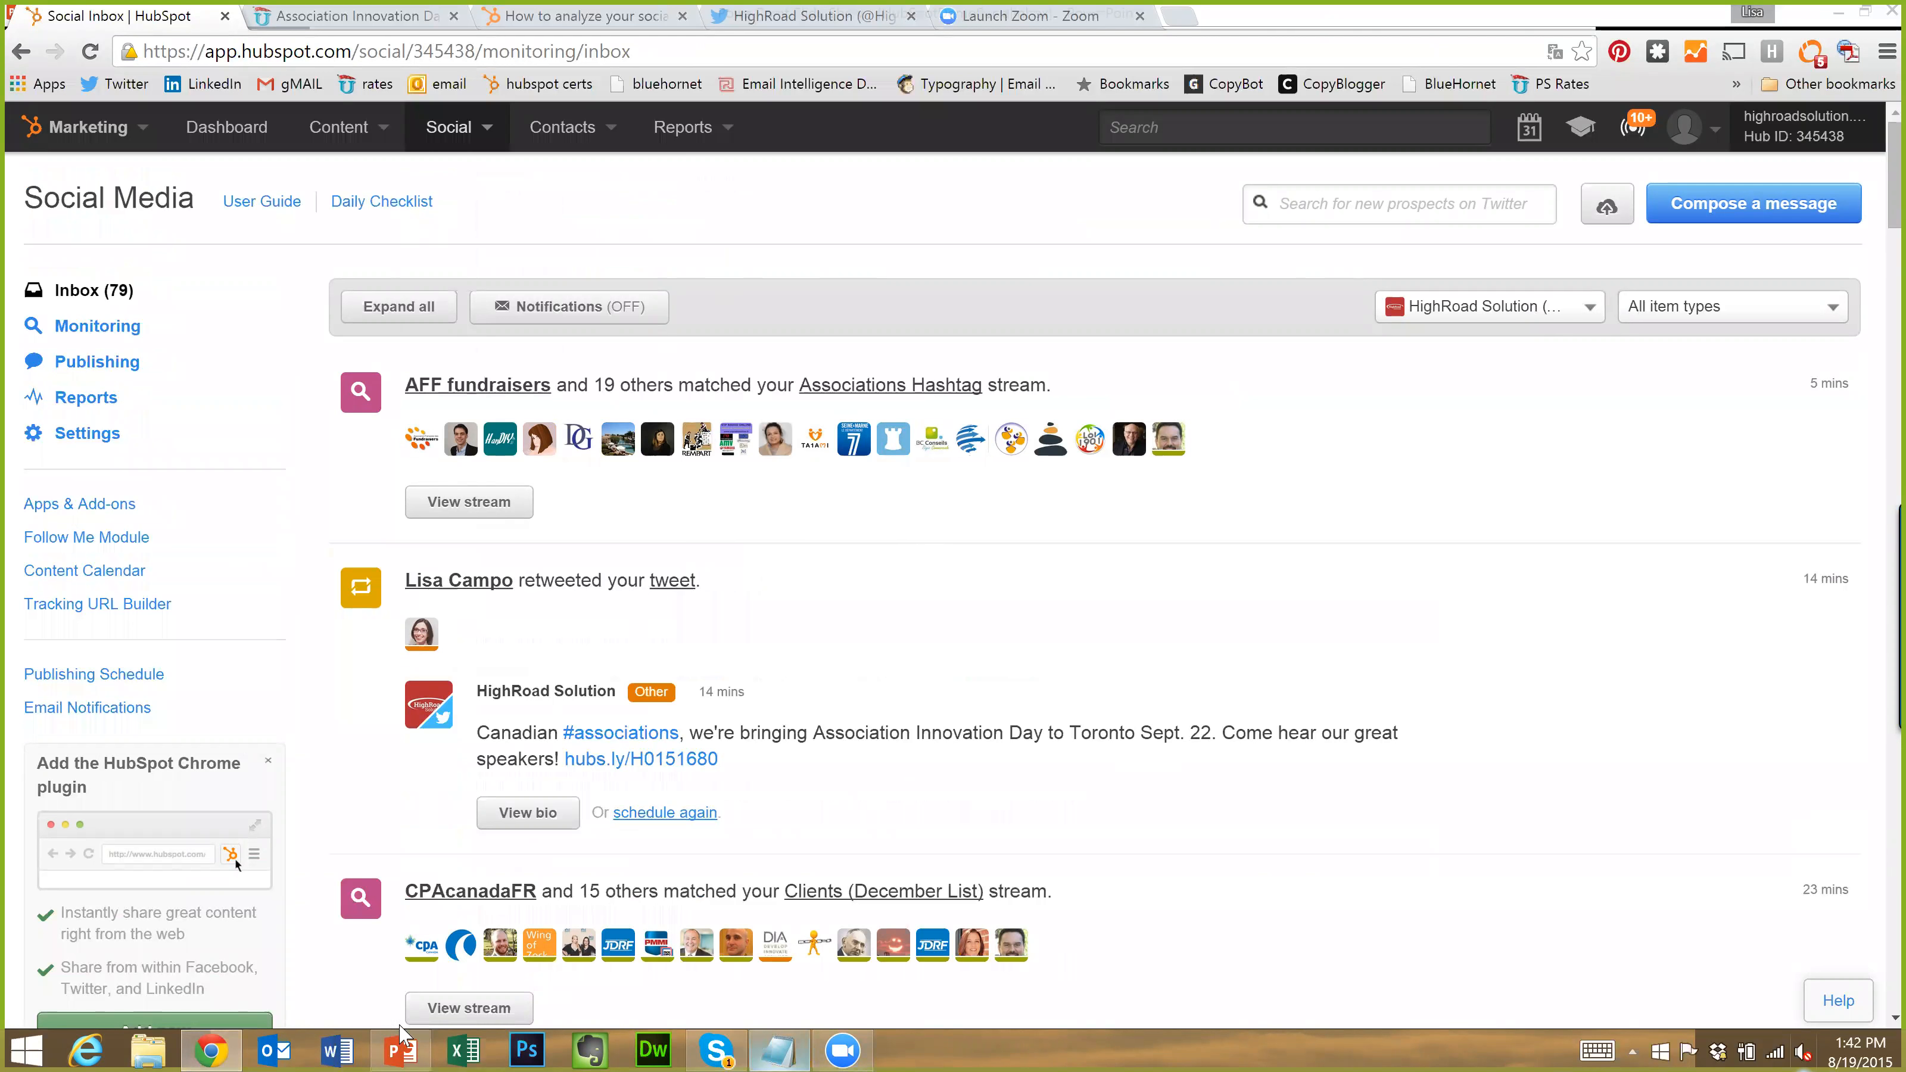
key("alt+Tab")
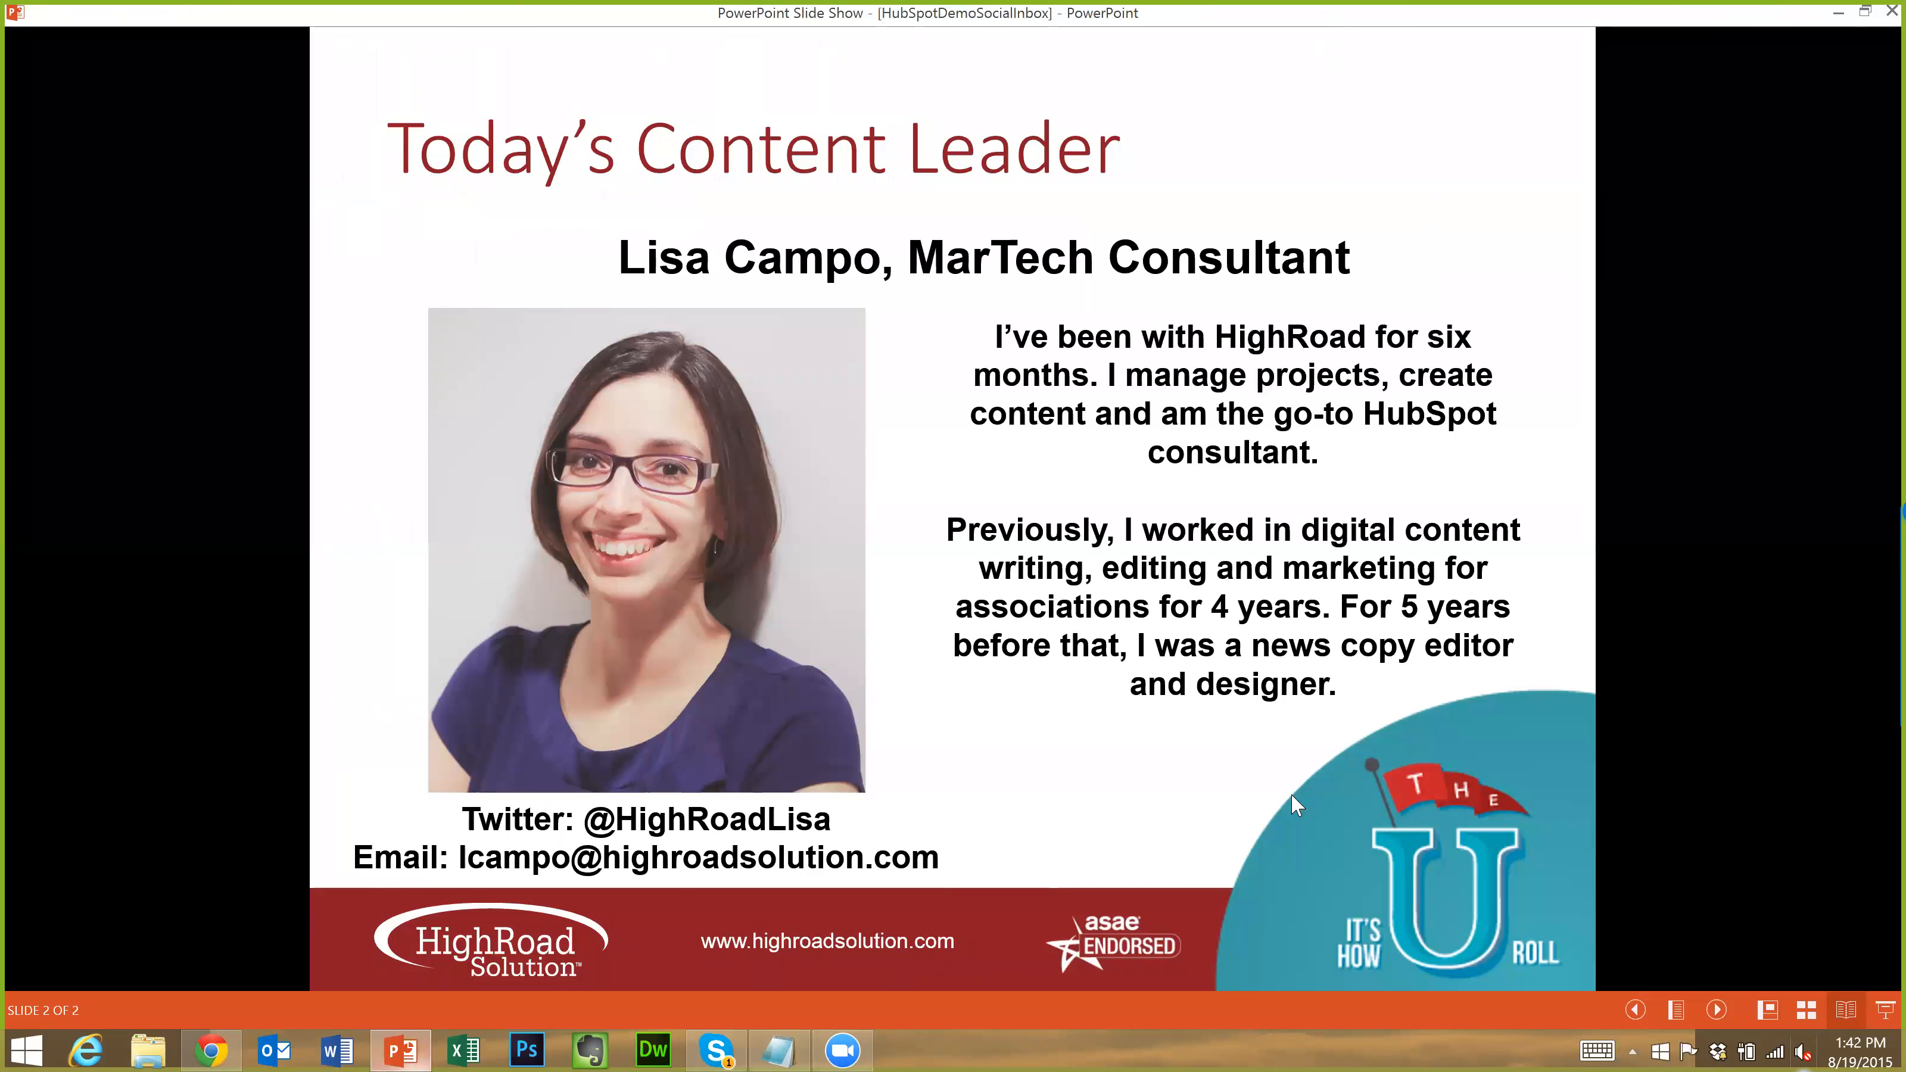